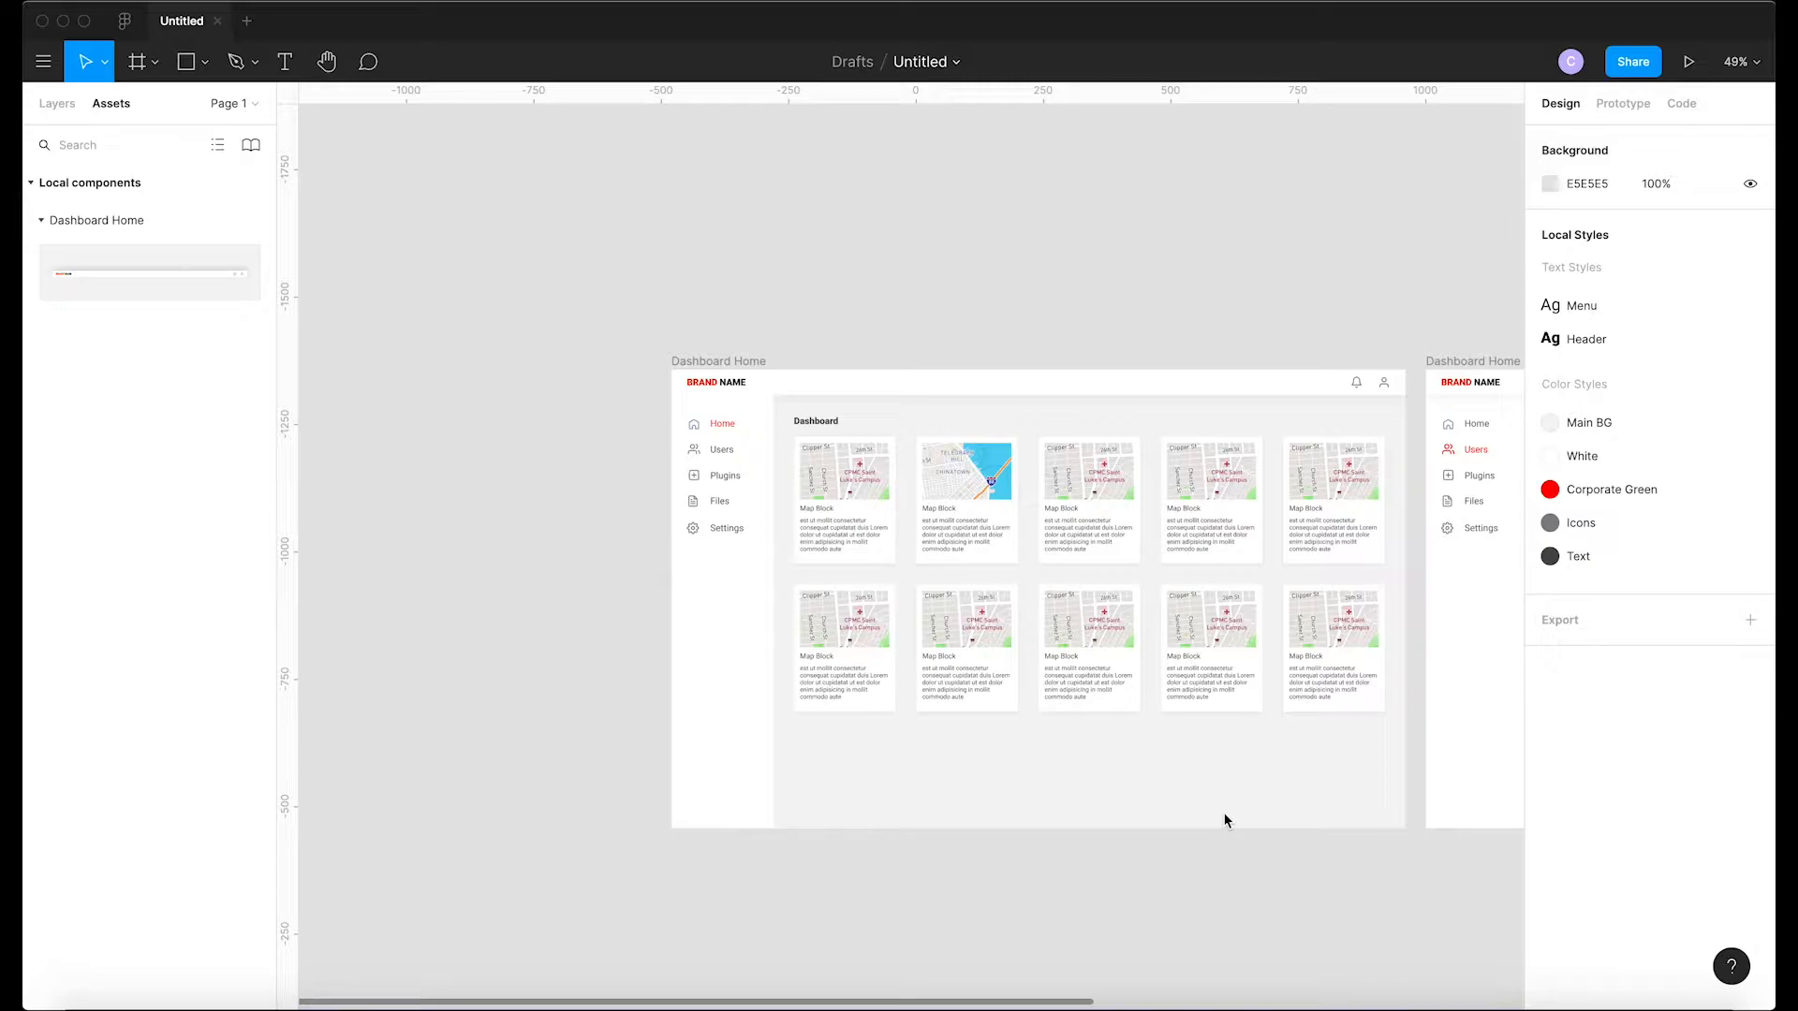
scroll(1227, 820, "up", 2)
scroll(1227, 820, "right", 2)
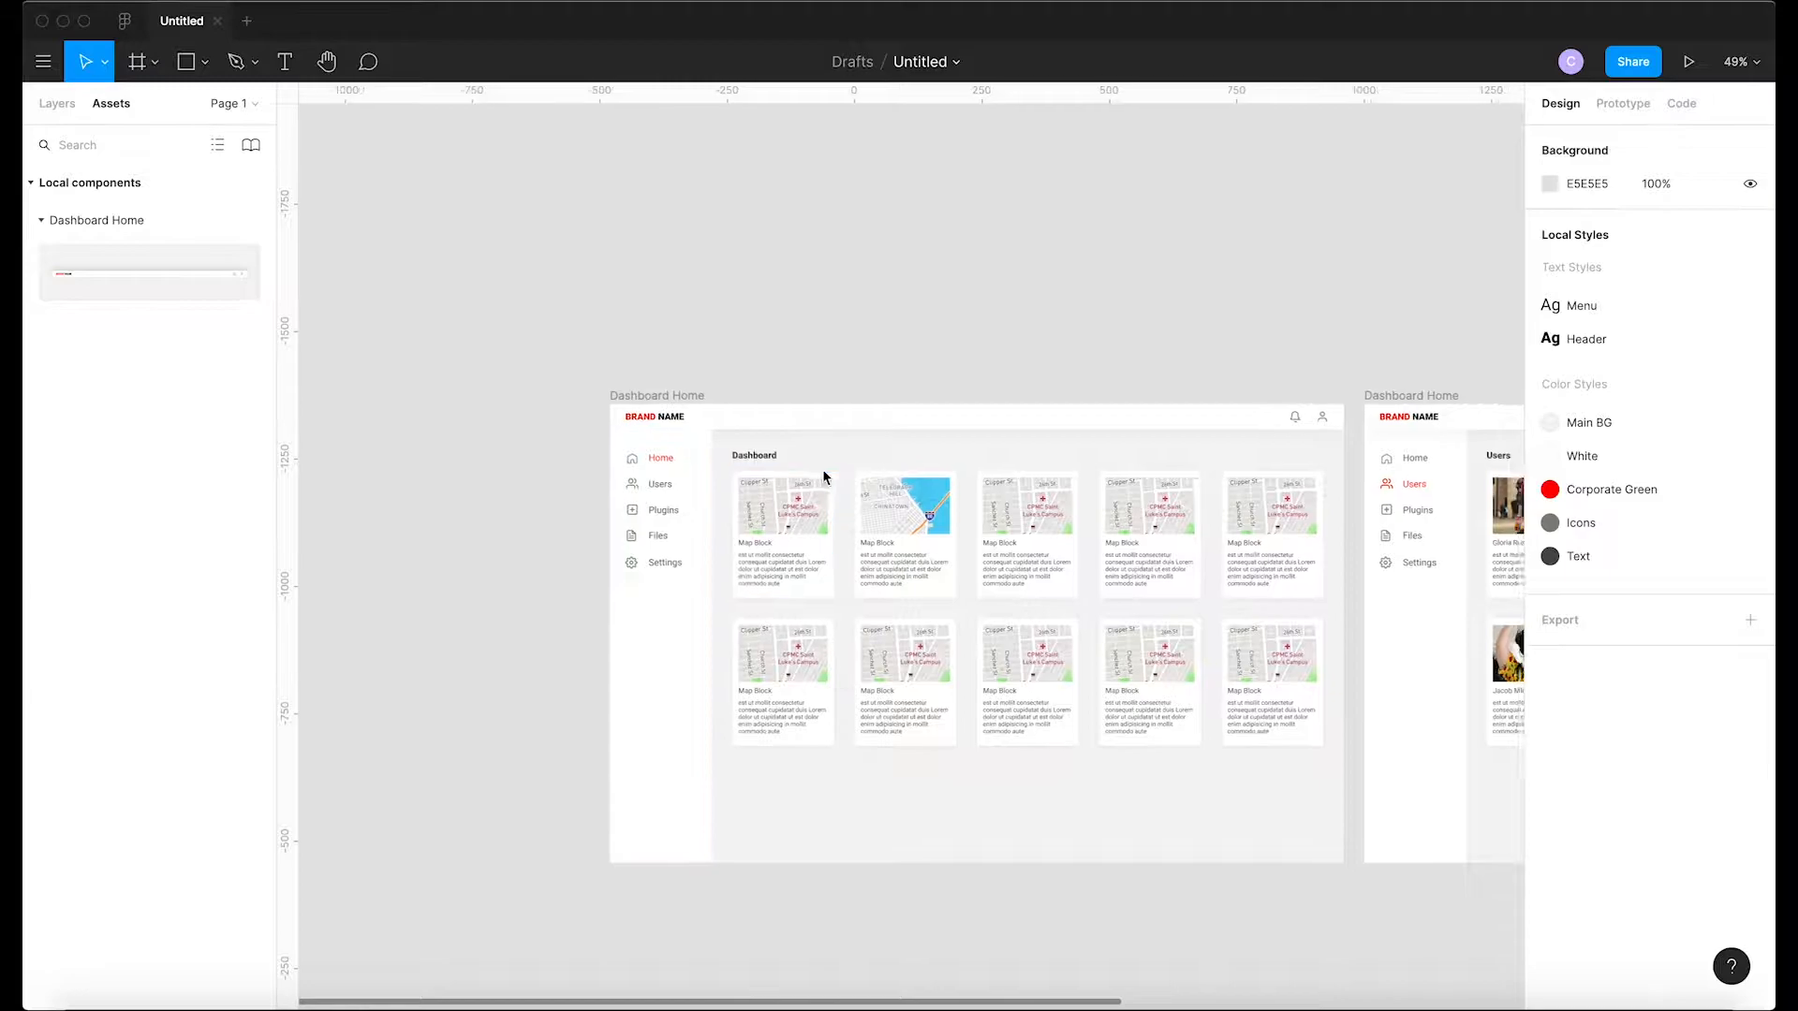
scroll(822, 469, "right", 3)
scroll(823, 469, "down", 1)
scroll(822, 470, "left", 4)
scroll(822, 469, "up", 1)
scroll(822, 477, "down", 1)
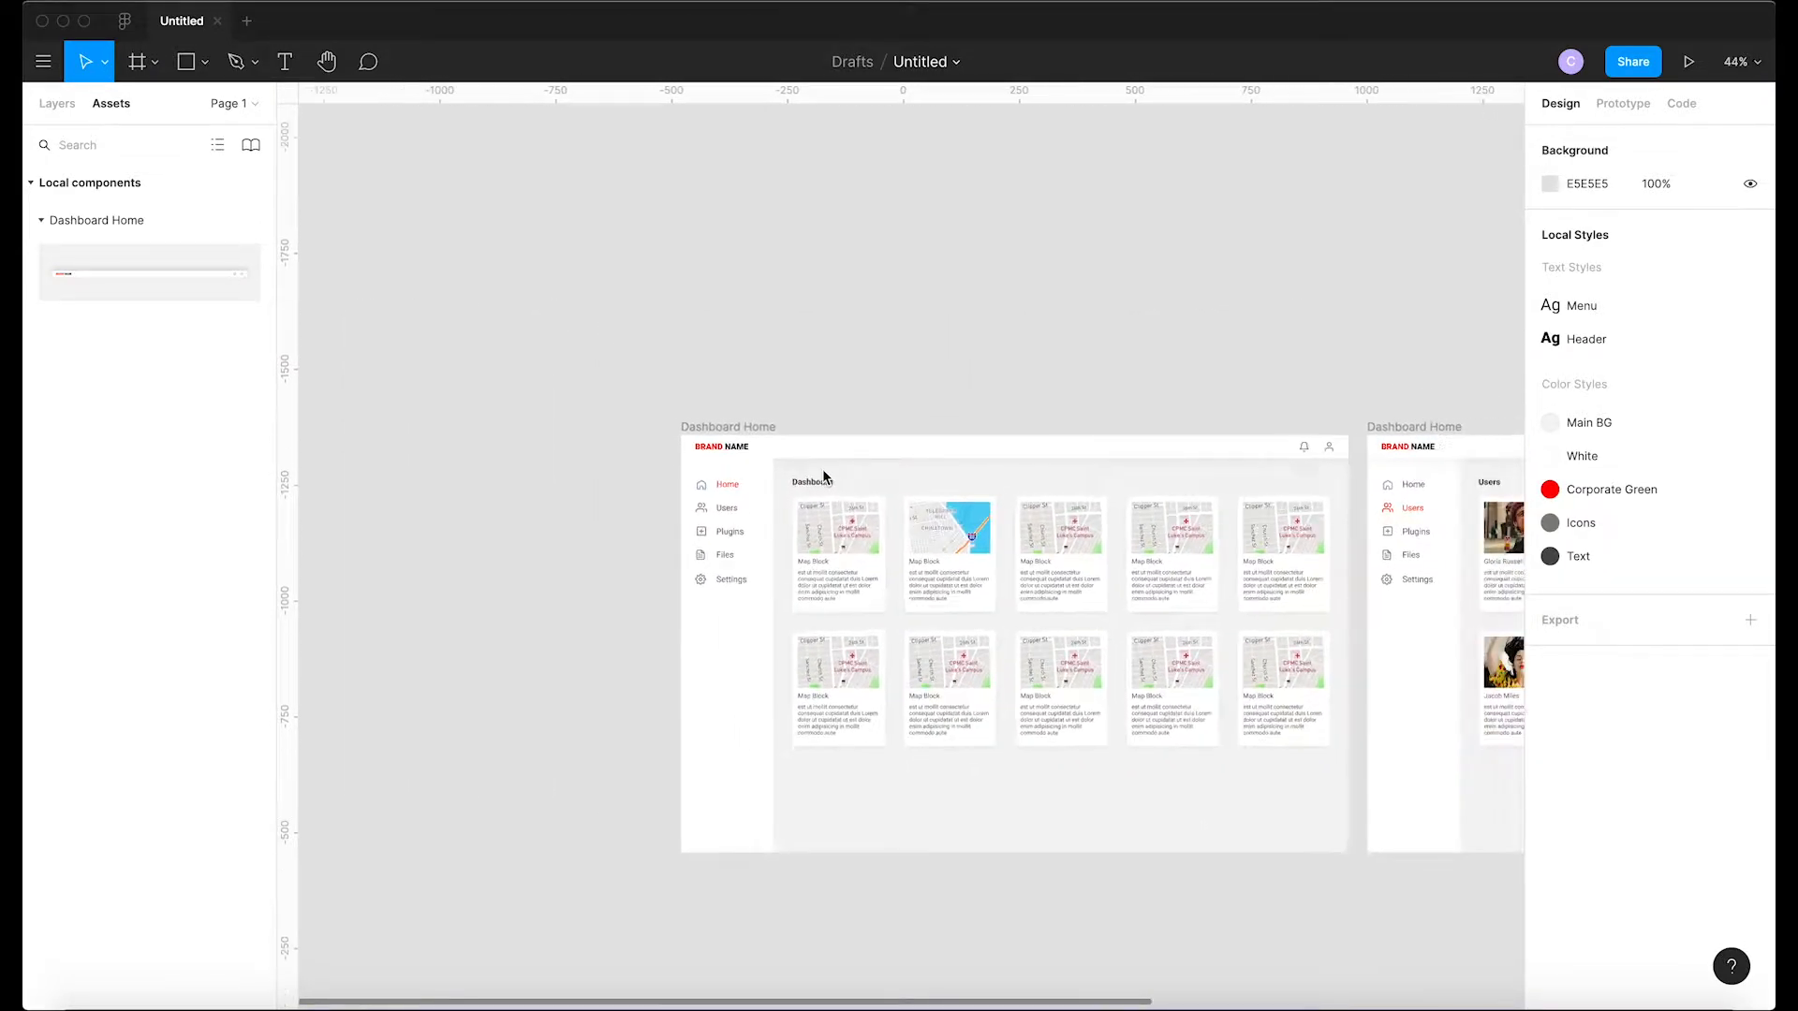
scroll(822, 478, "up", 3)
left_click(136, 62)
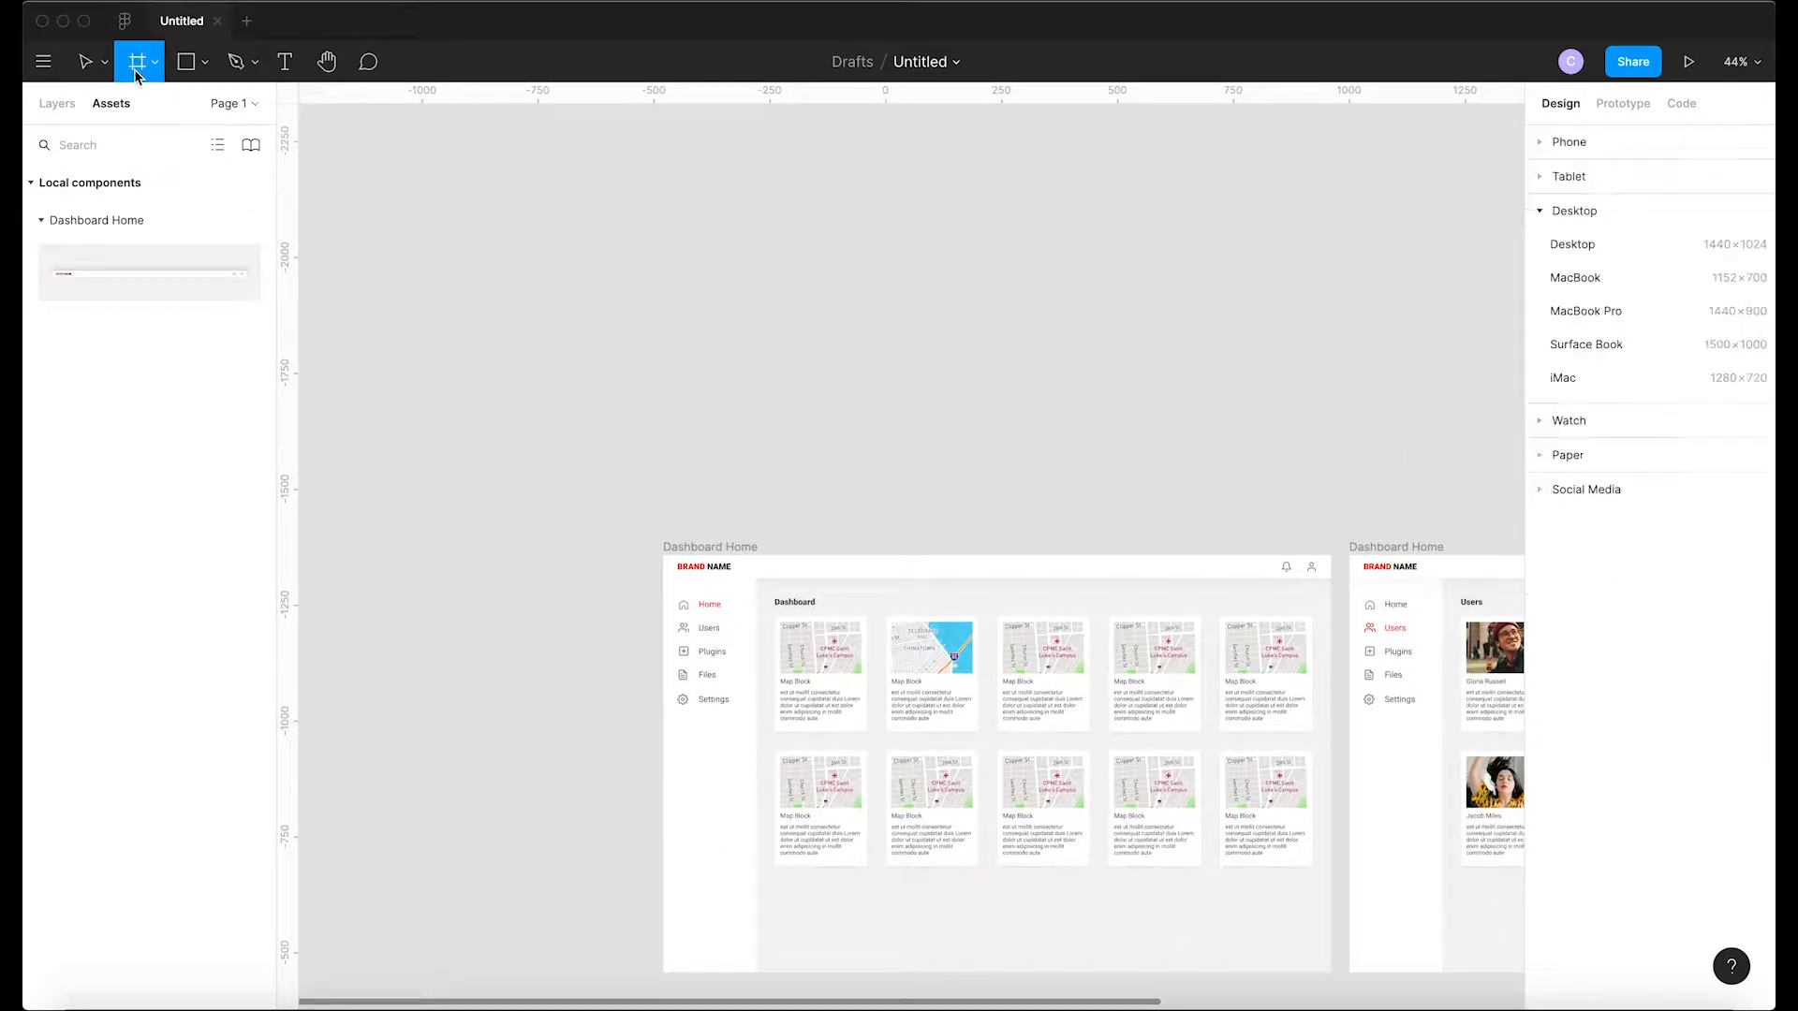
left_click_drag(538, 168, 889, 299)
scroll(890, 305, "up", 2)
scroll(890, 305, "left", 1)
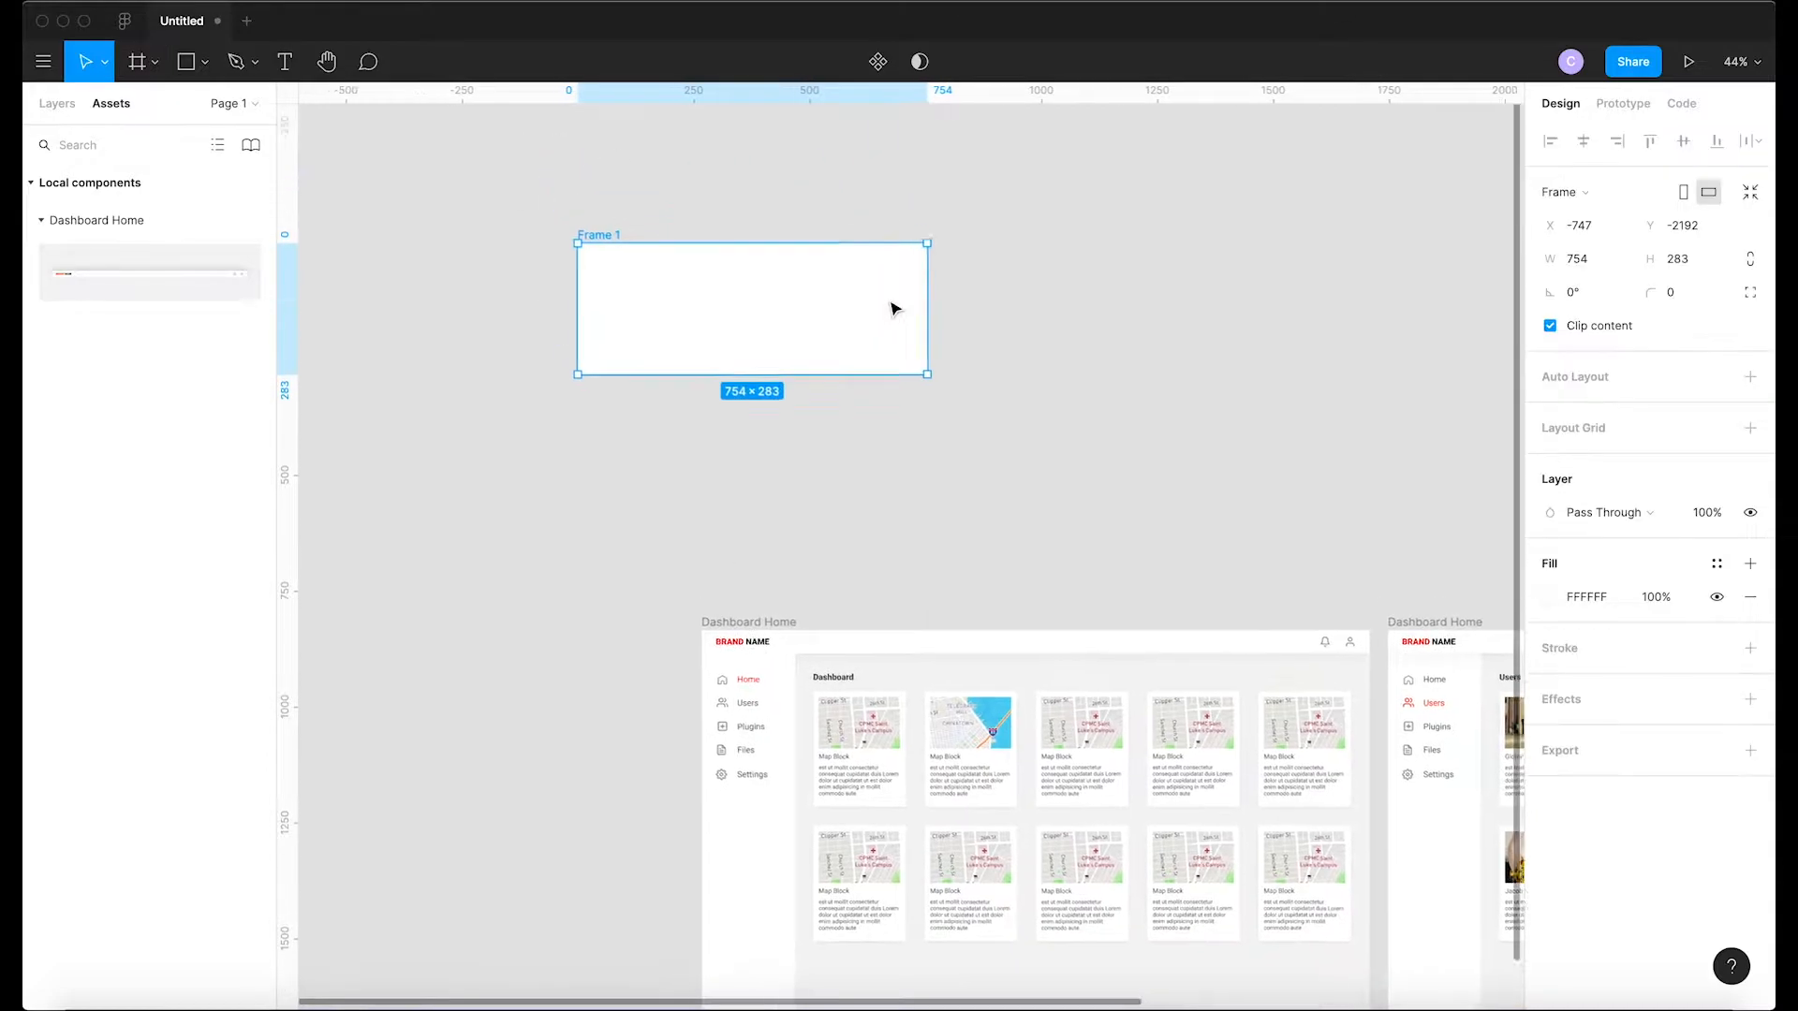
key("Delete")
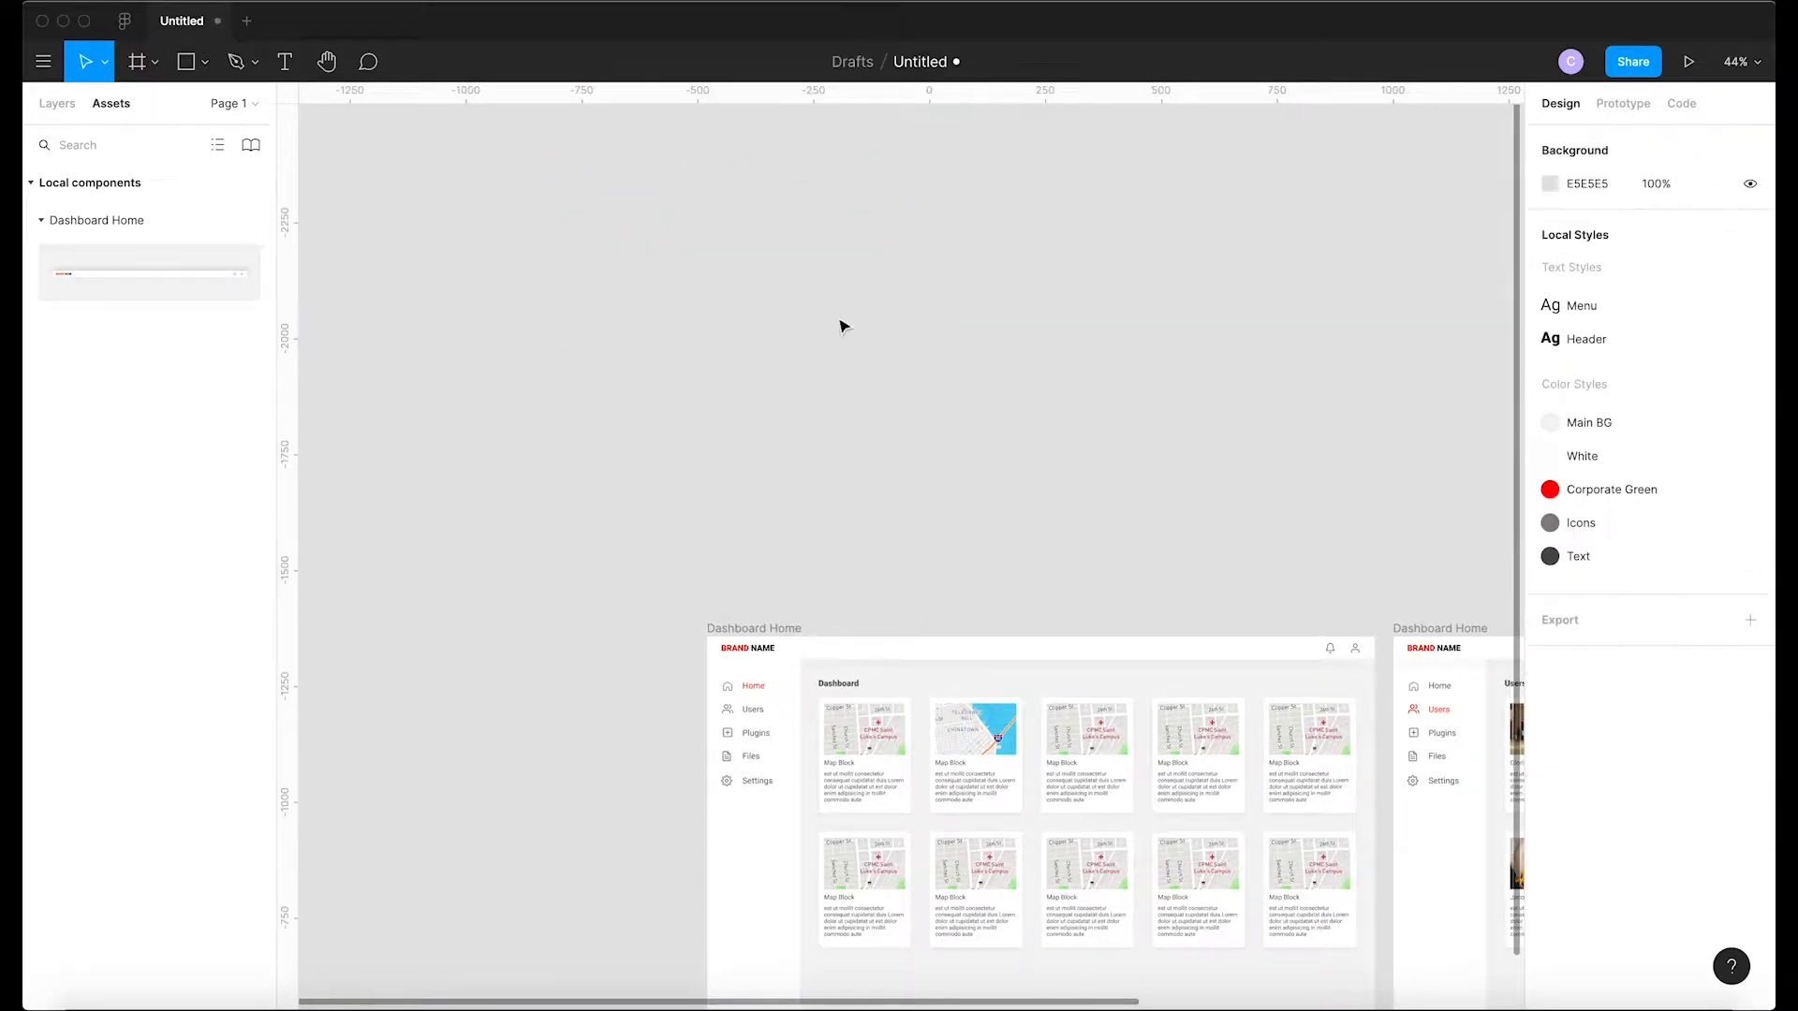
Add a MacBook Pro preset frame (1440 × 900) and place it above the first Dashboard Home frame, aligned with its left edge
left_click(137, 62)
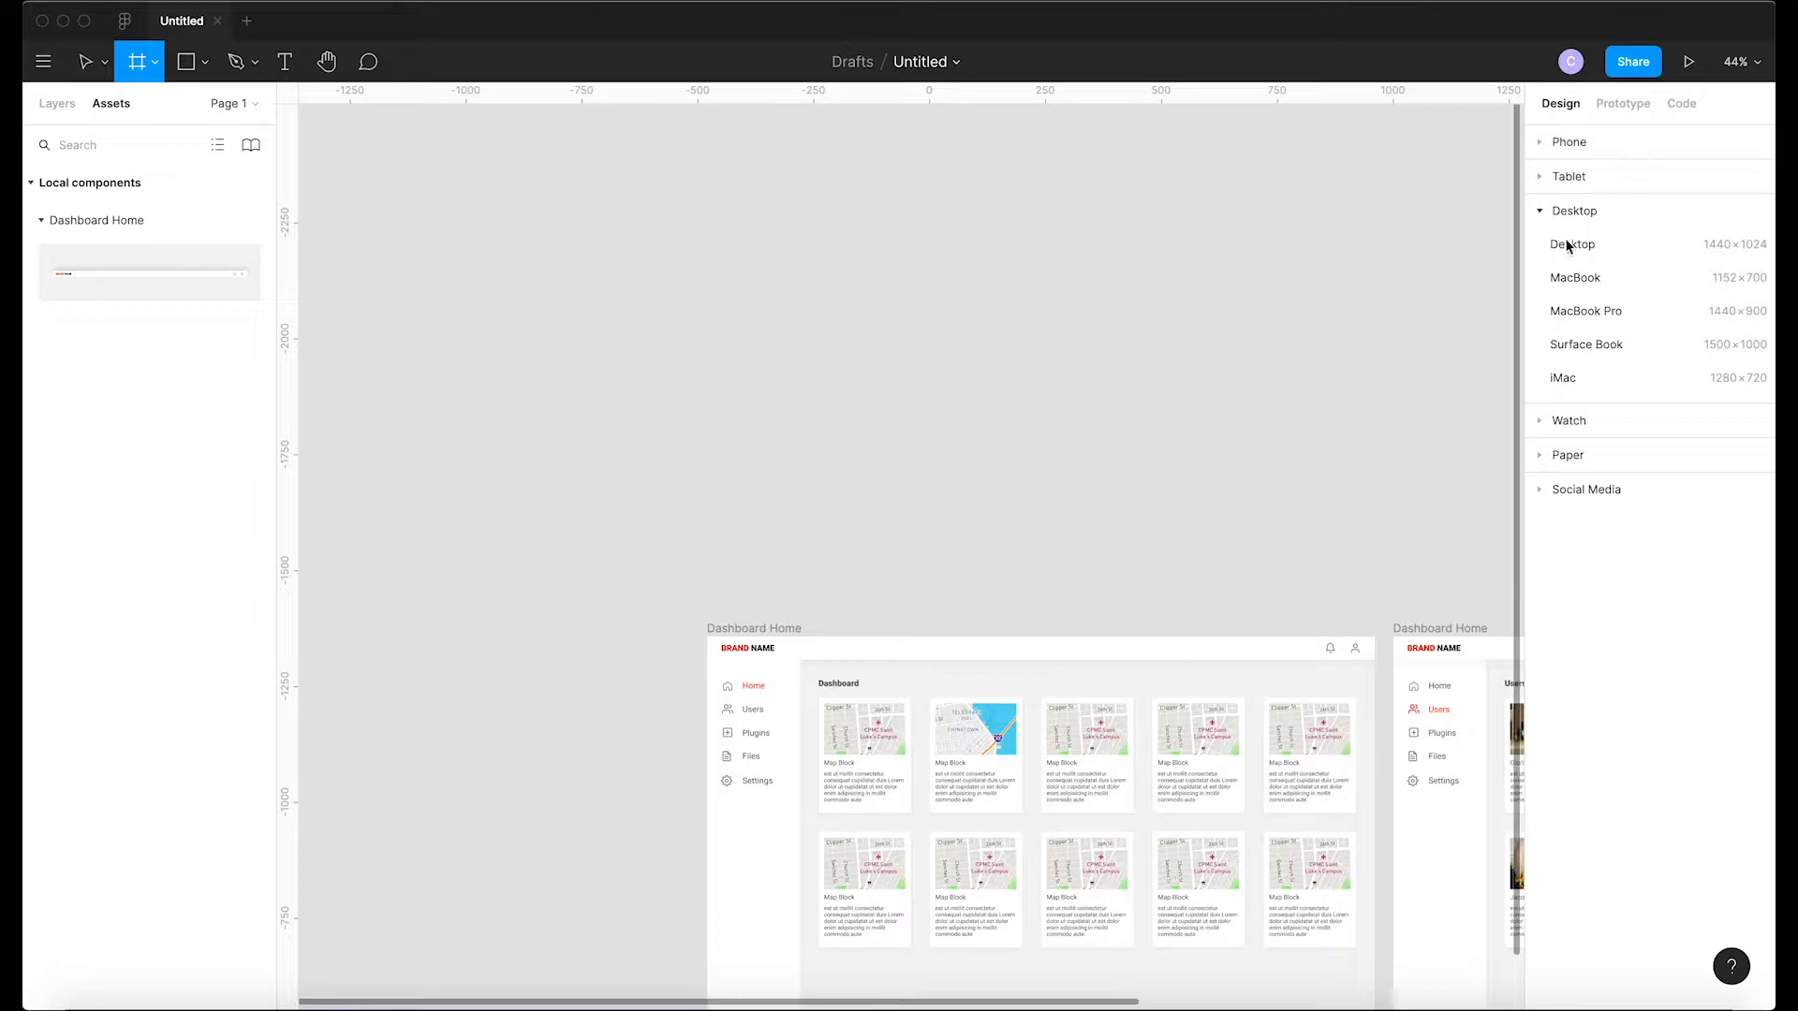
left_click(1571, 313)
left_click_drag(1288, 514, 614, 241)
left_click(903, 371)
scroll(636, 604, "left", 5)
scroll(636, 604, "up", 3)
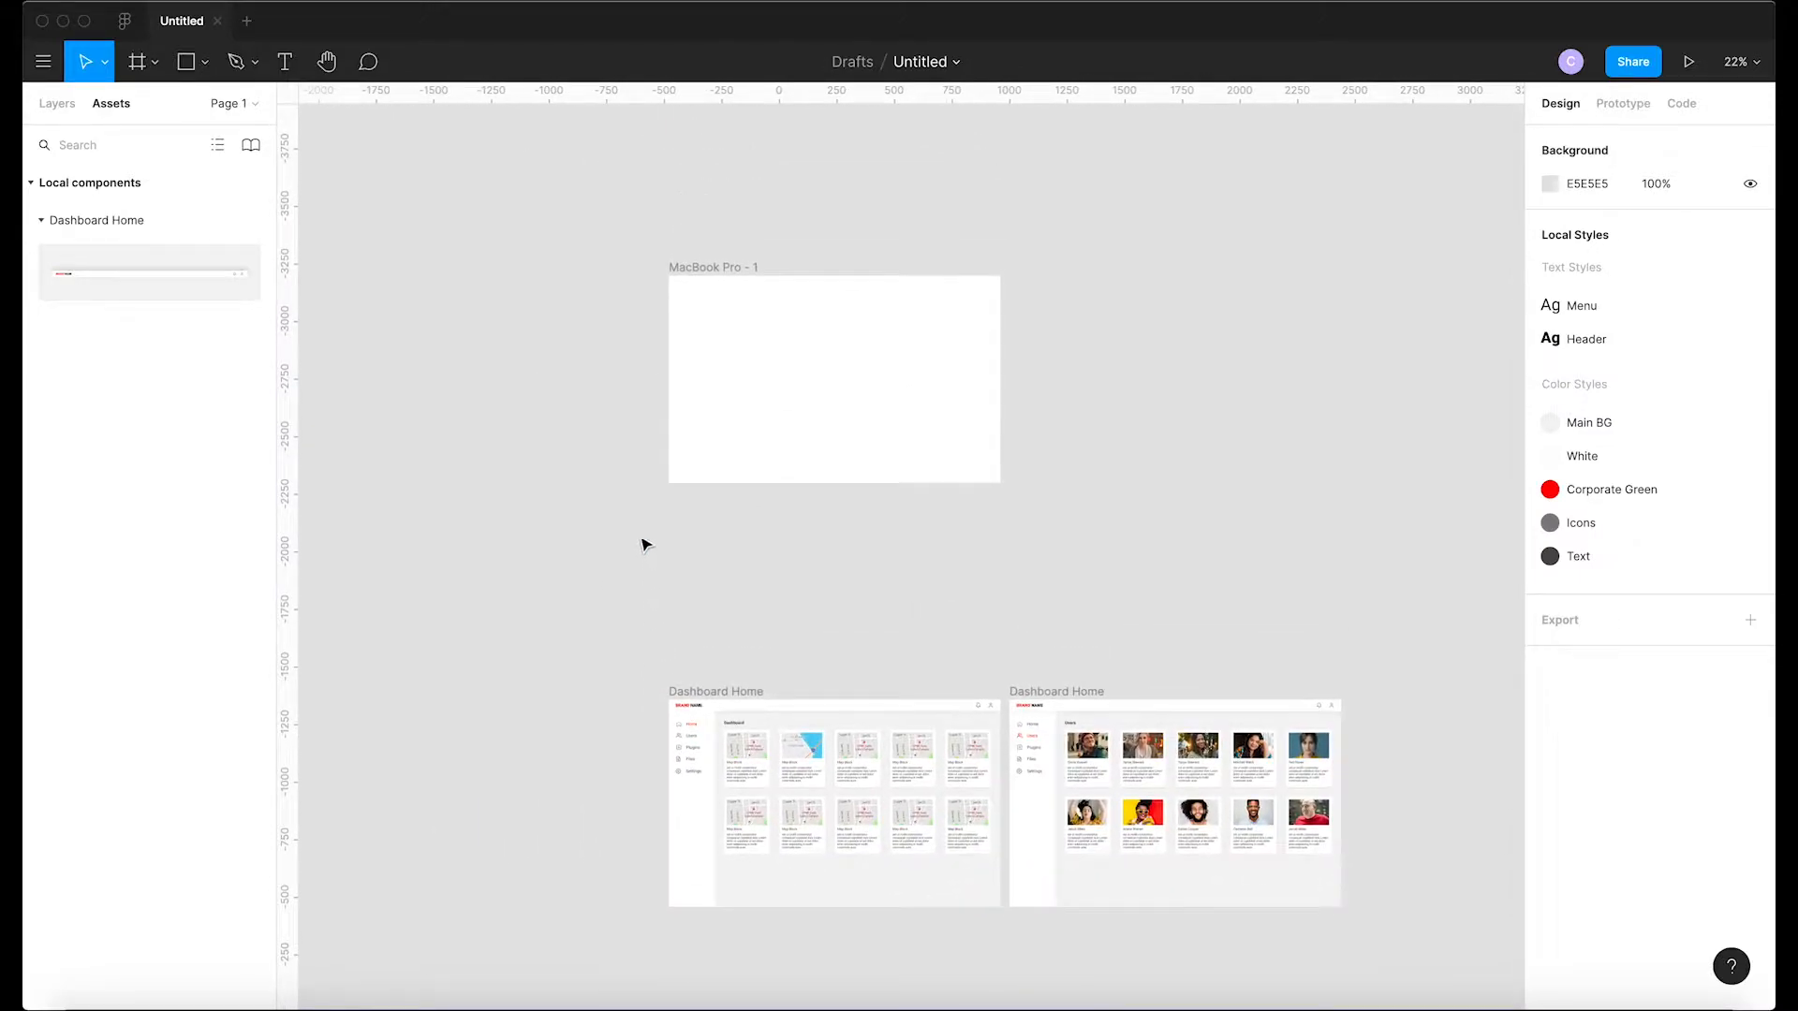
Rename the new MacBook Pro frame as Components
left_click(713, 271)
left_click(61, 112)
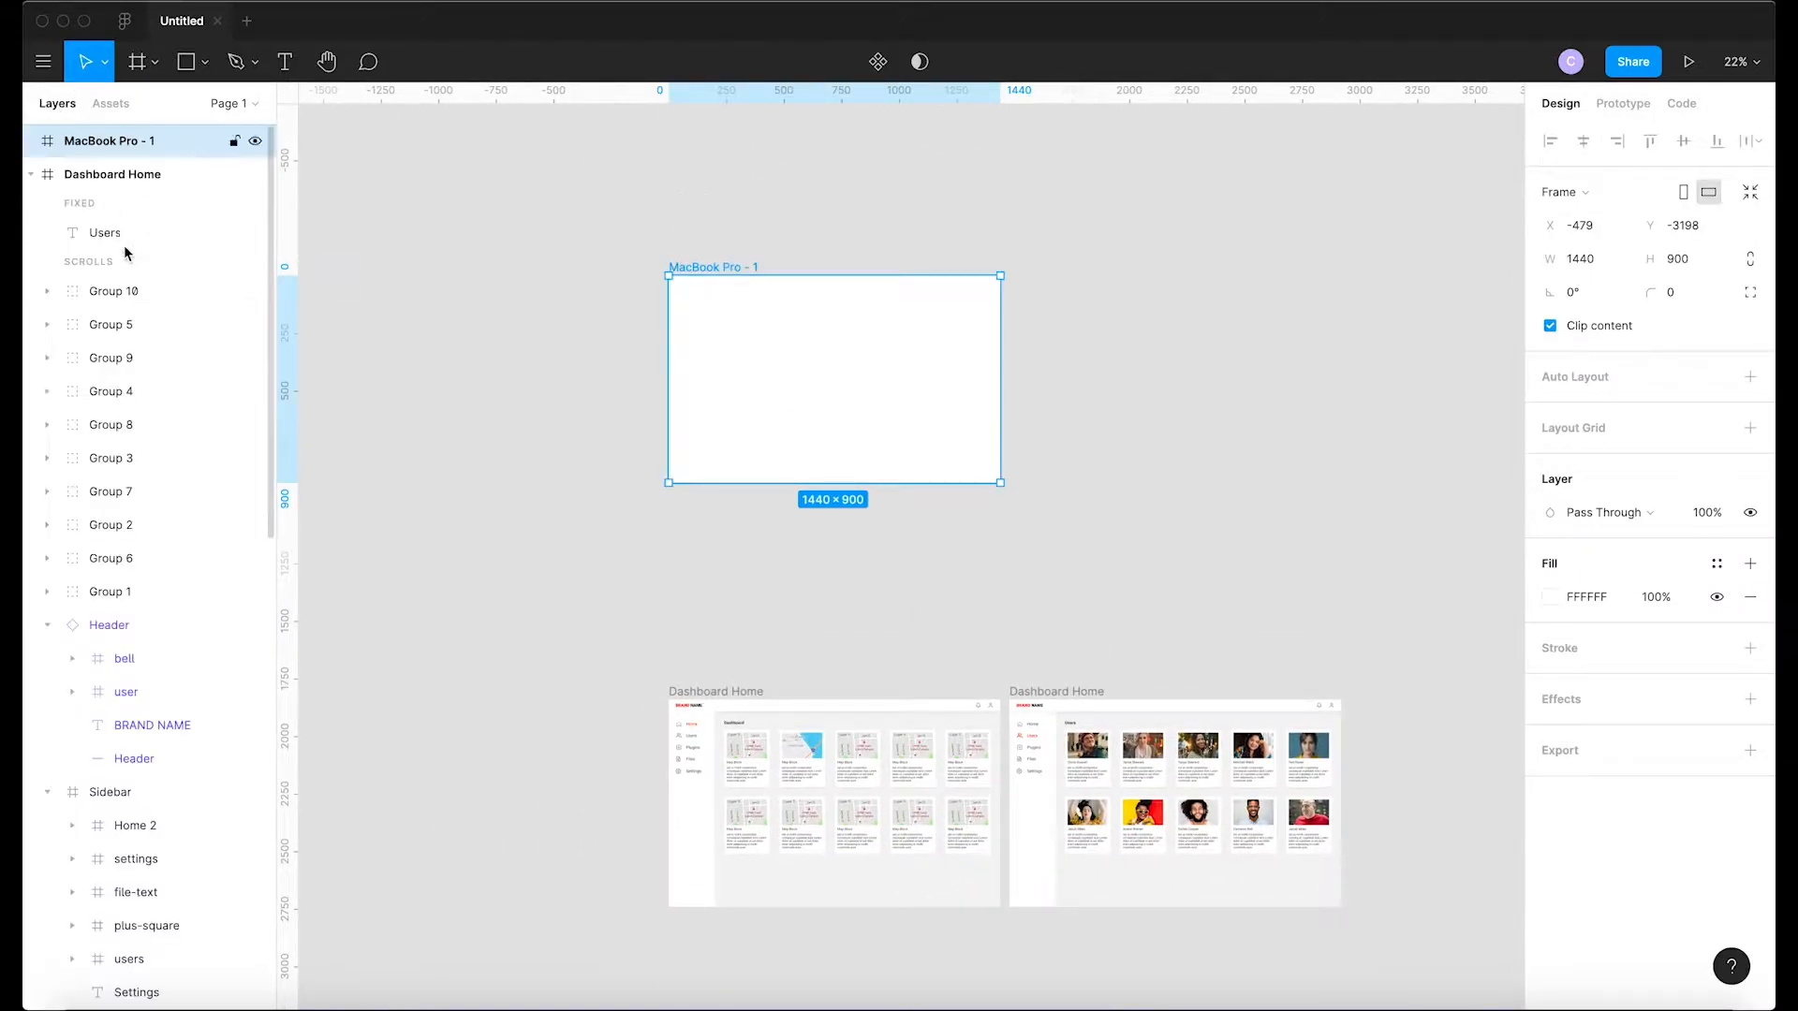
double_click(102, 145)
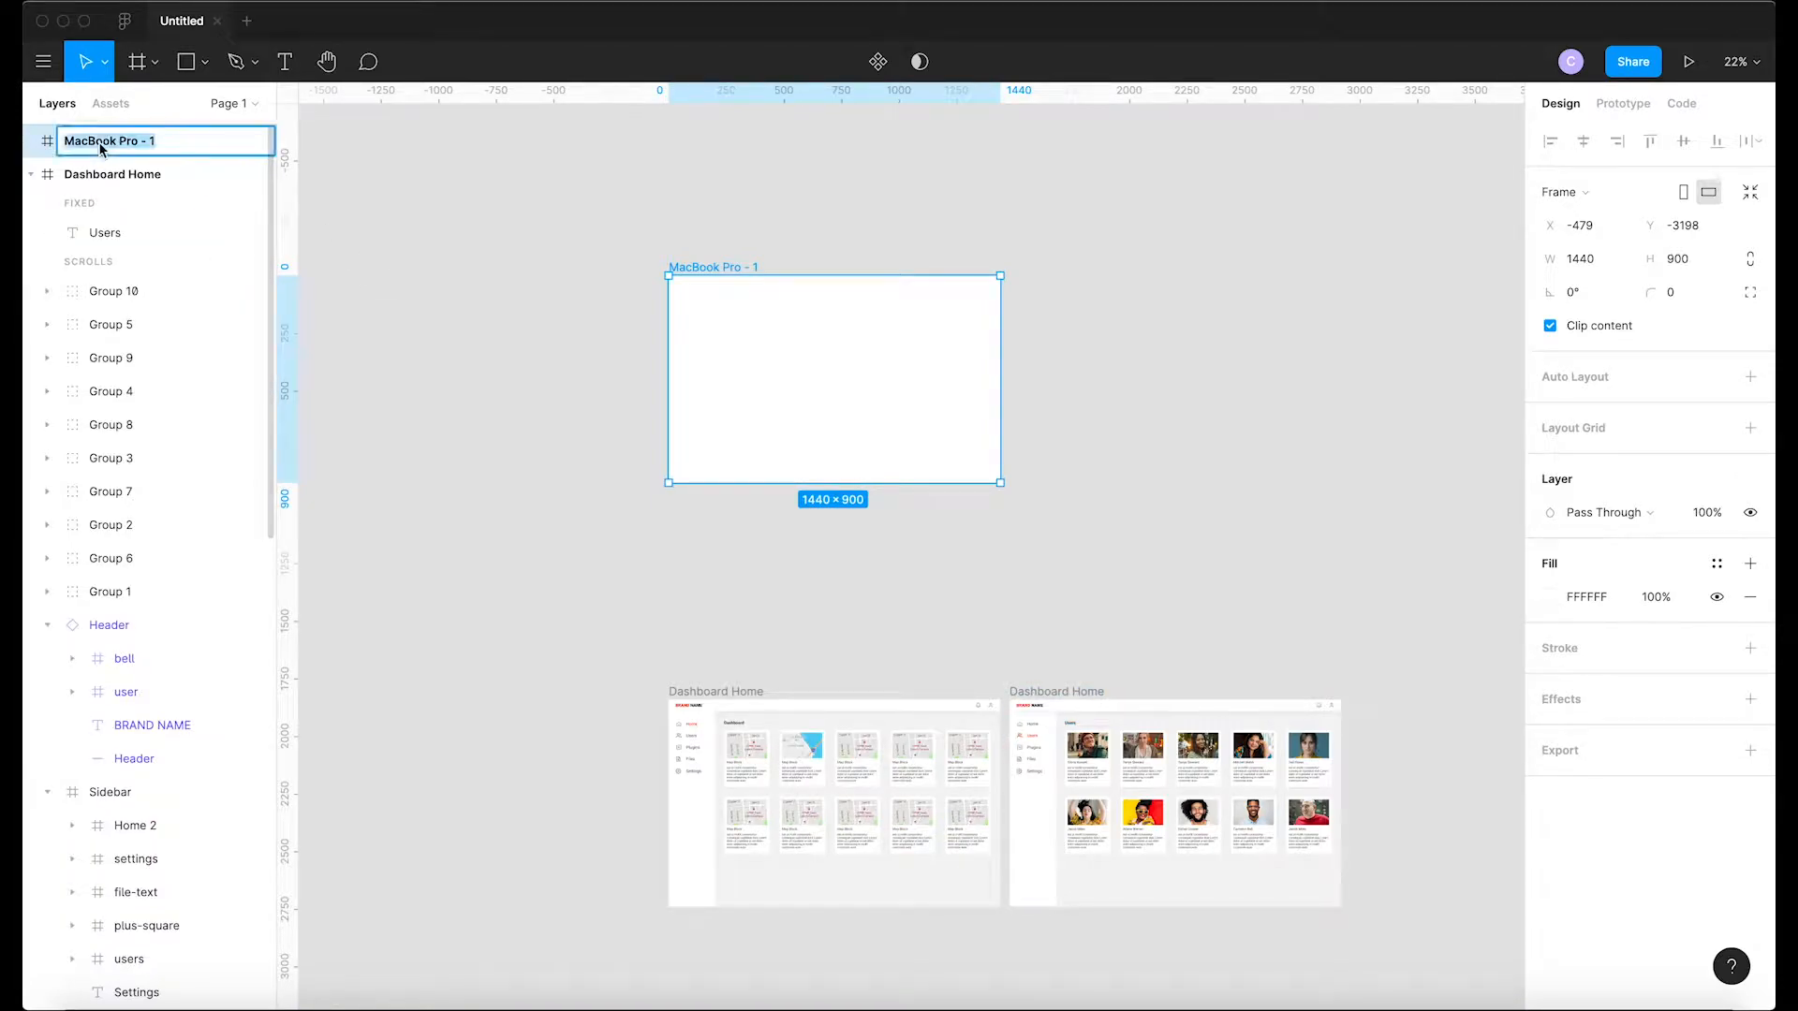
type("COm")
key("Return")
left_click(607, 390)
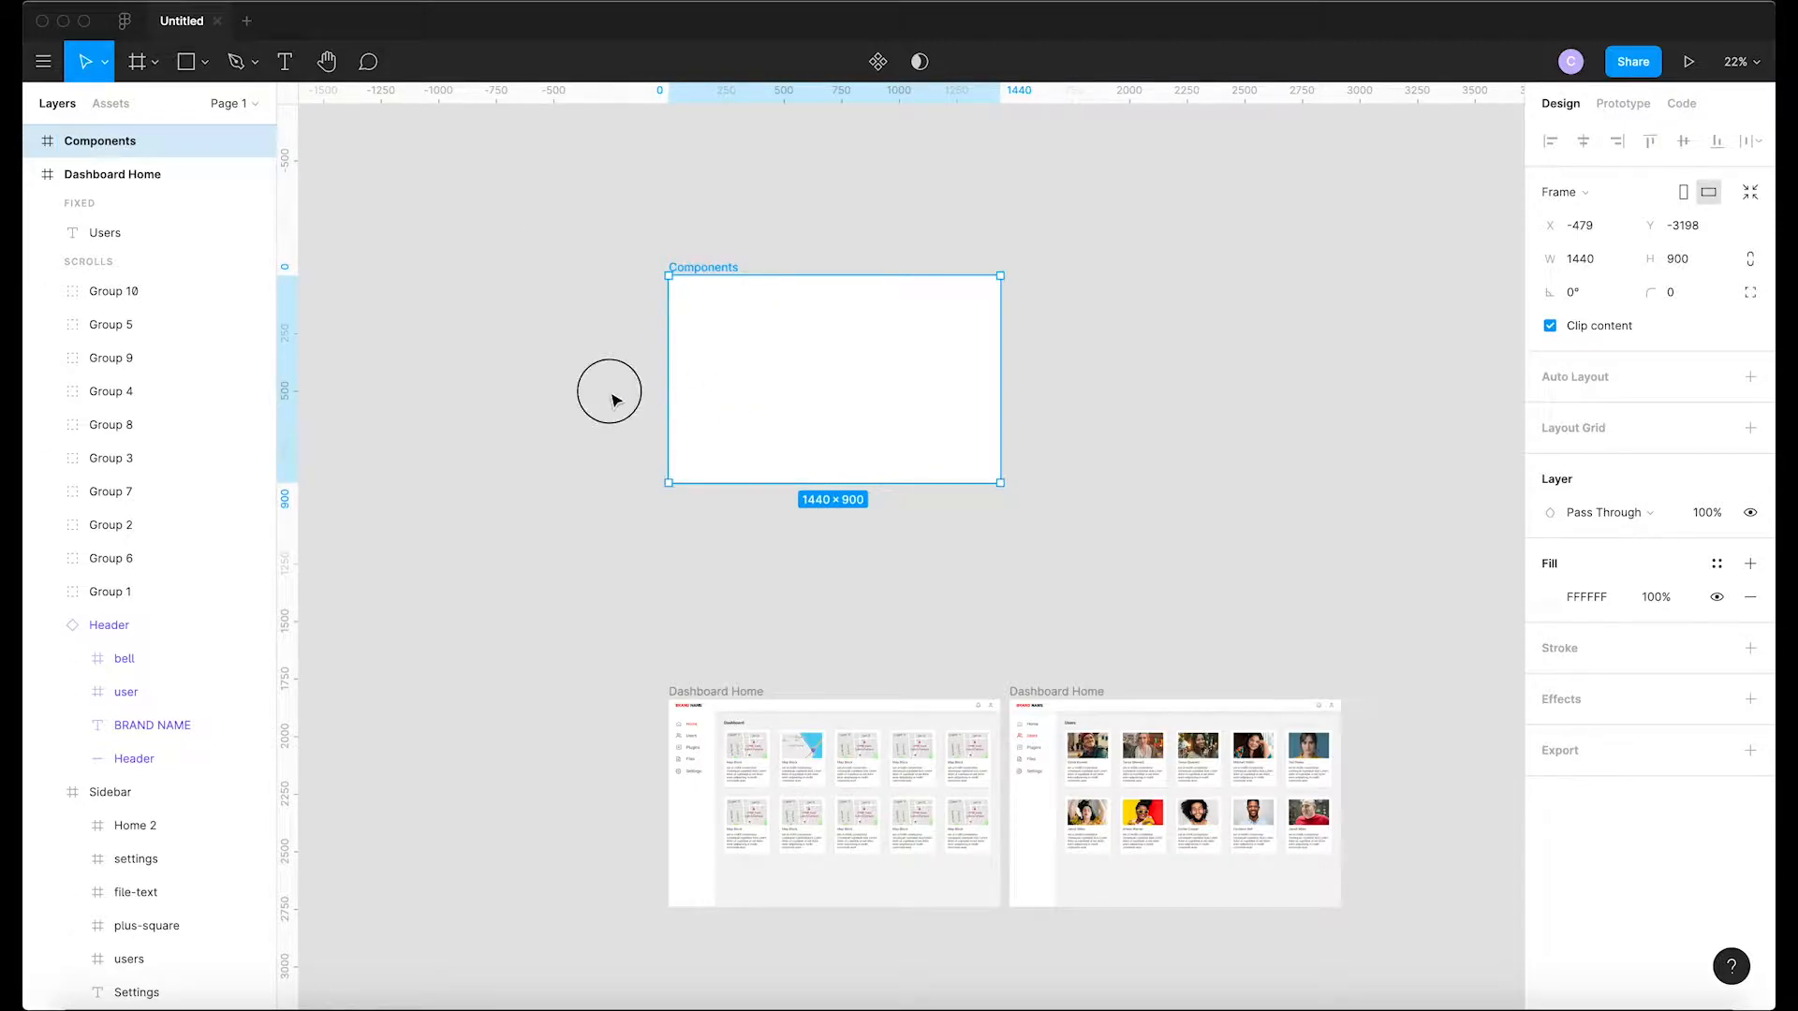
Examine the sidebars of the two Dashboard Home frames beneath the Components frame
scroll(711, 390, "up", 5)
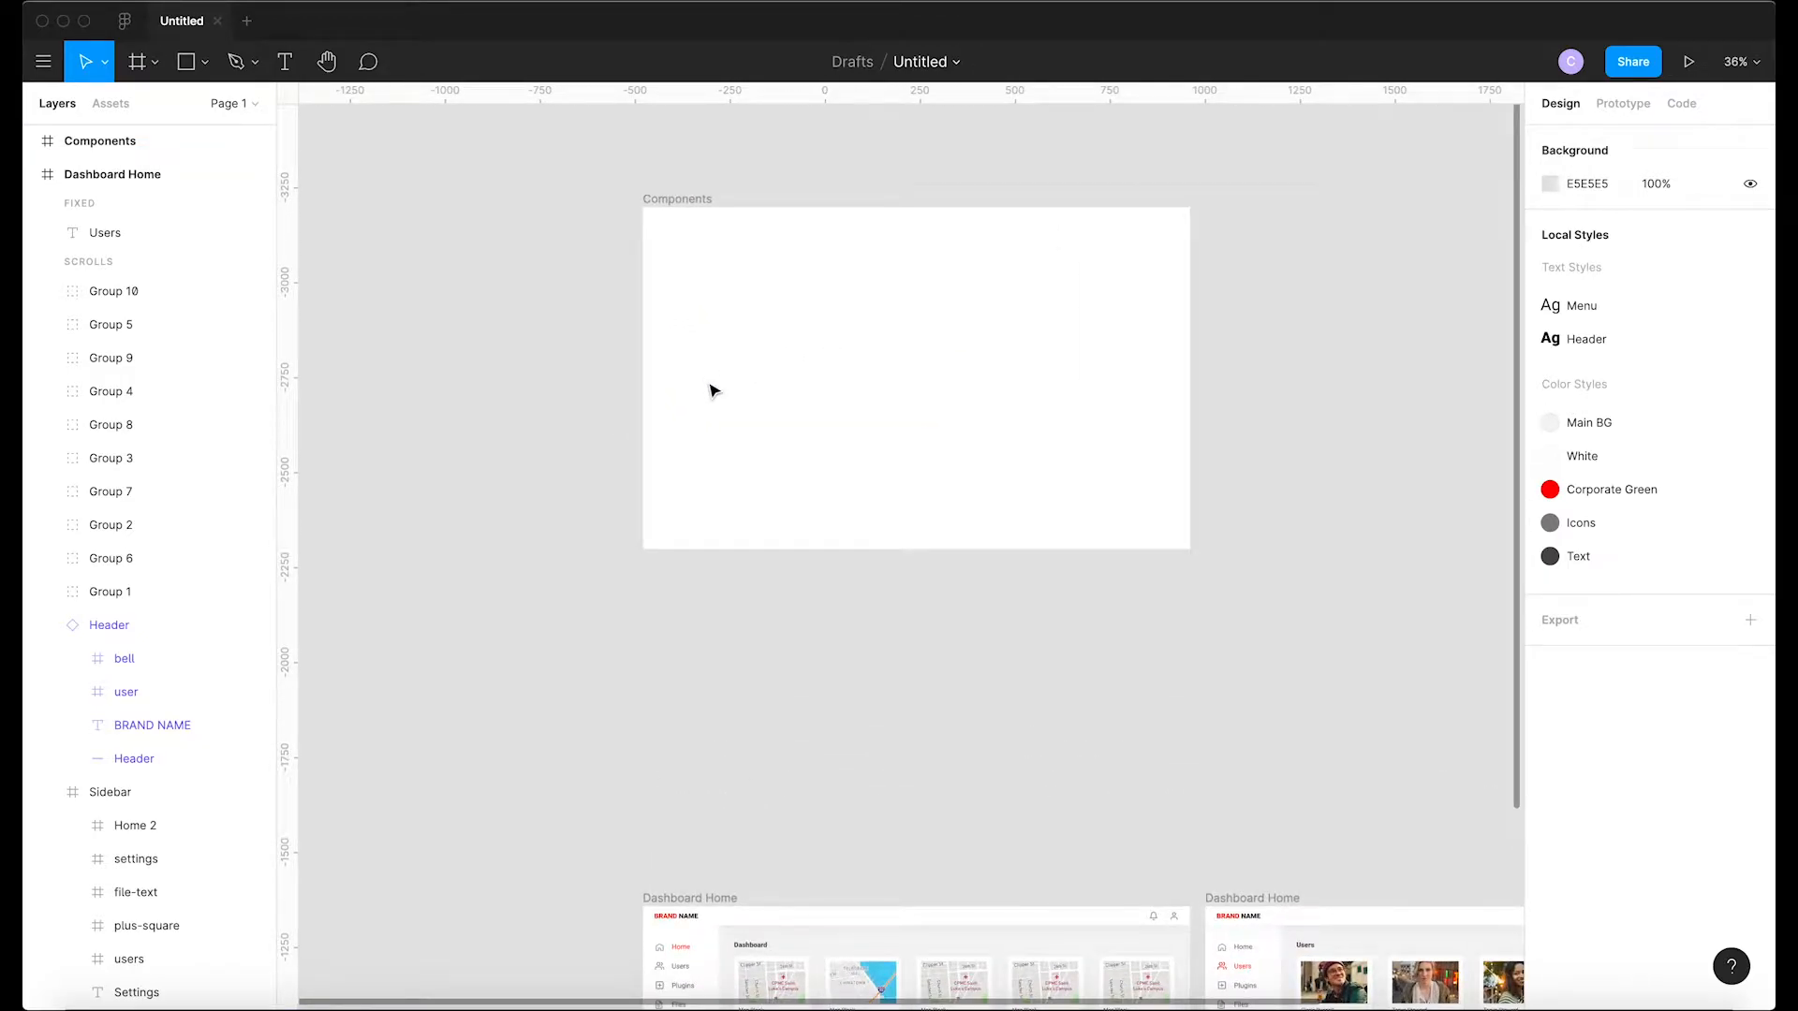
scroll(711, 389, "down", 5)
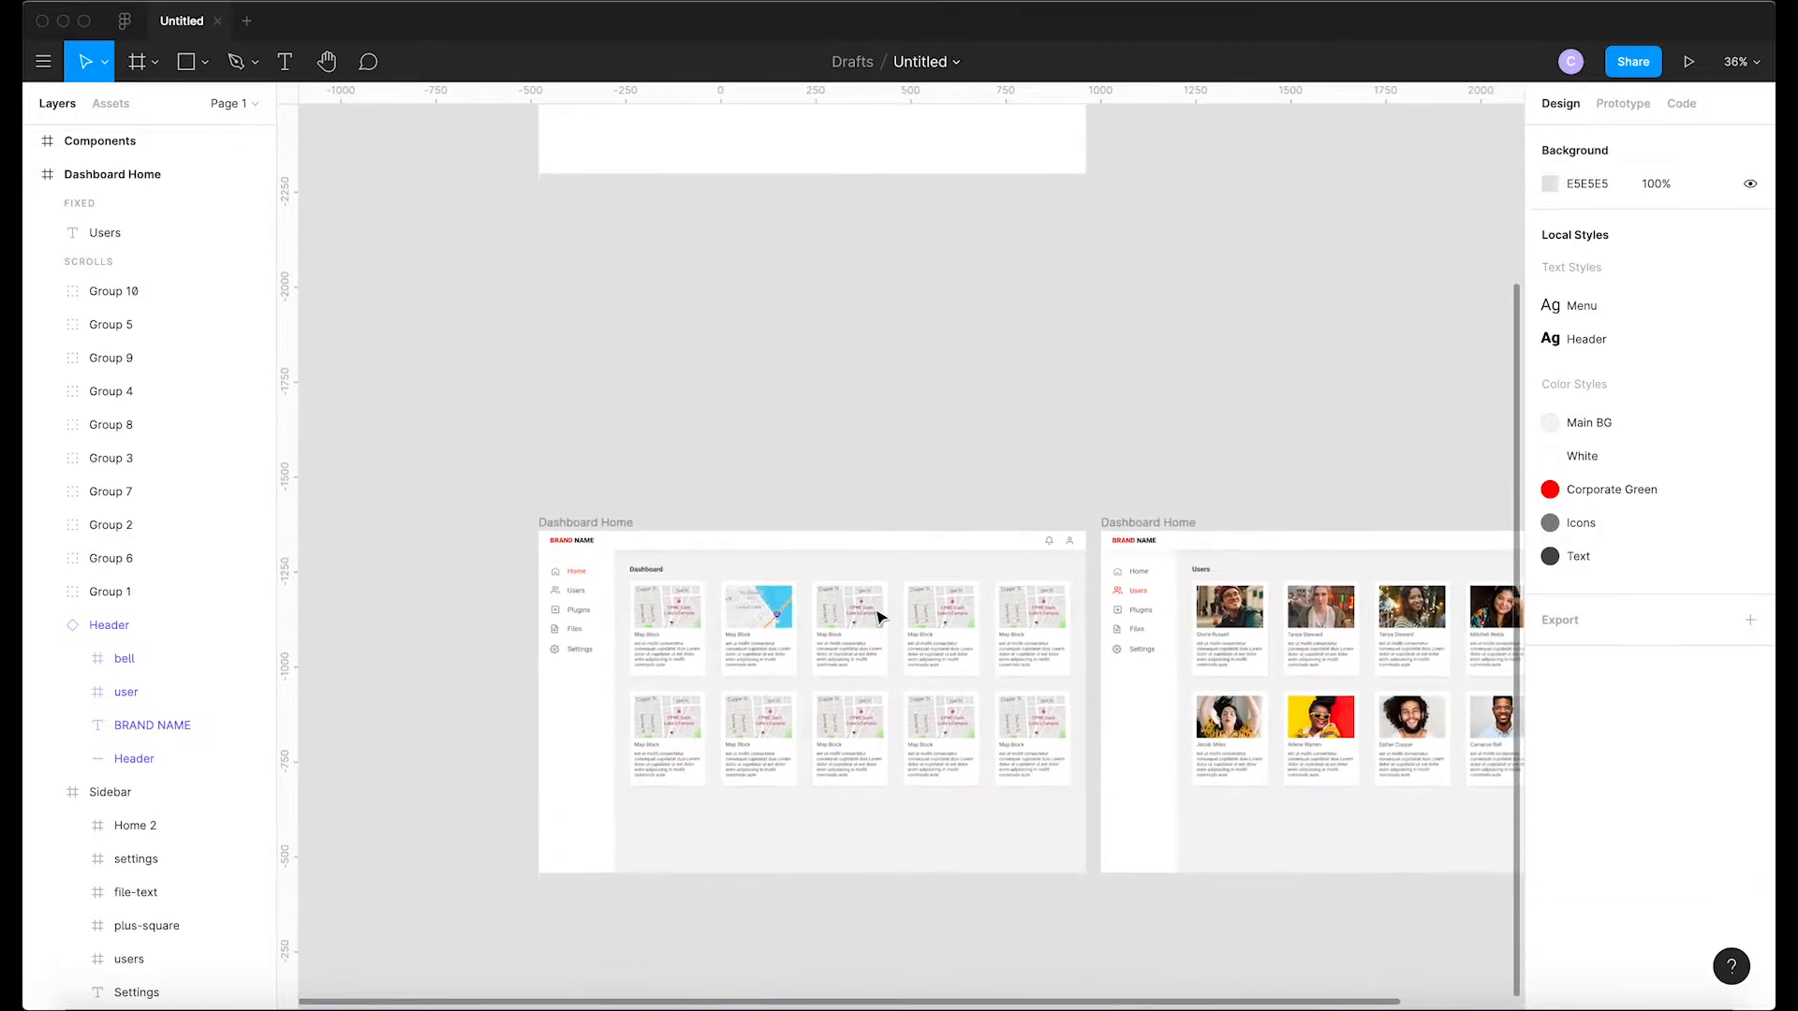
scroll(932, 640, "down", 2)
scroll(931, 641, "right", 1)
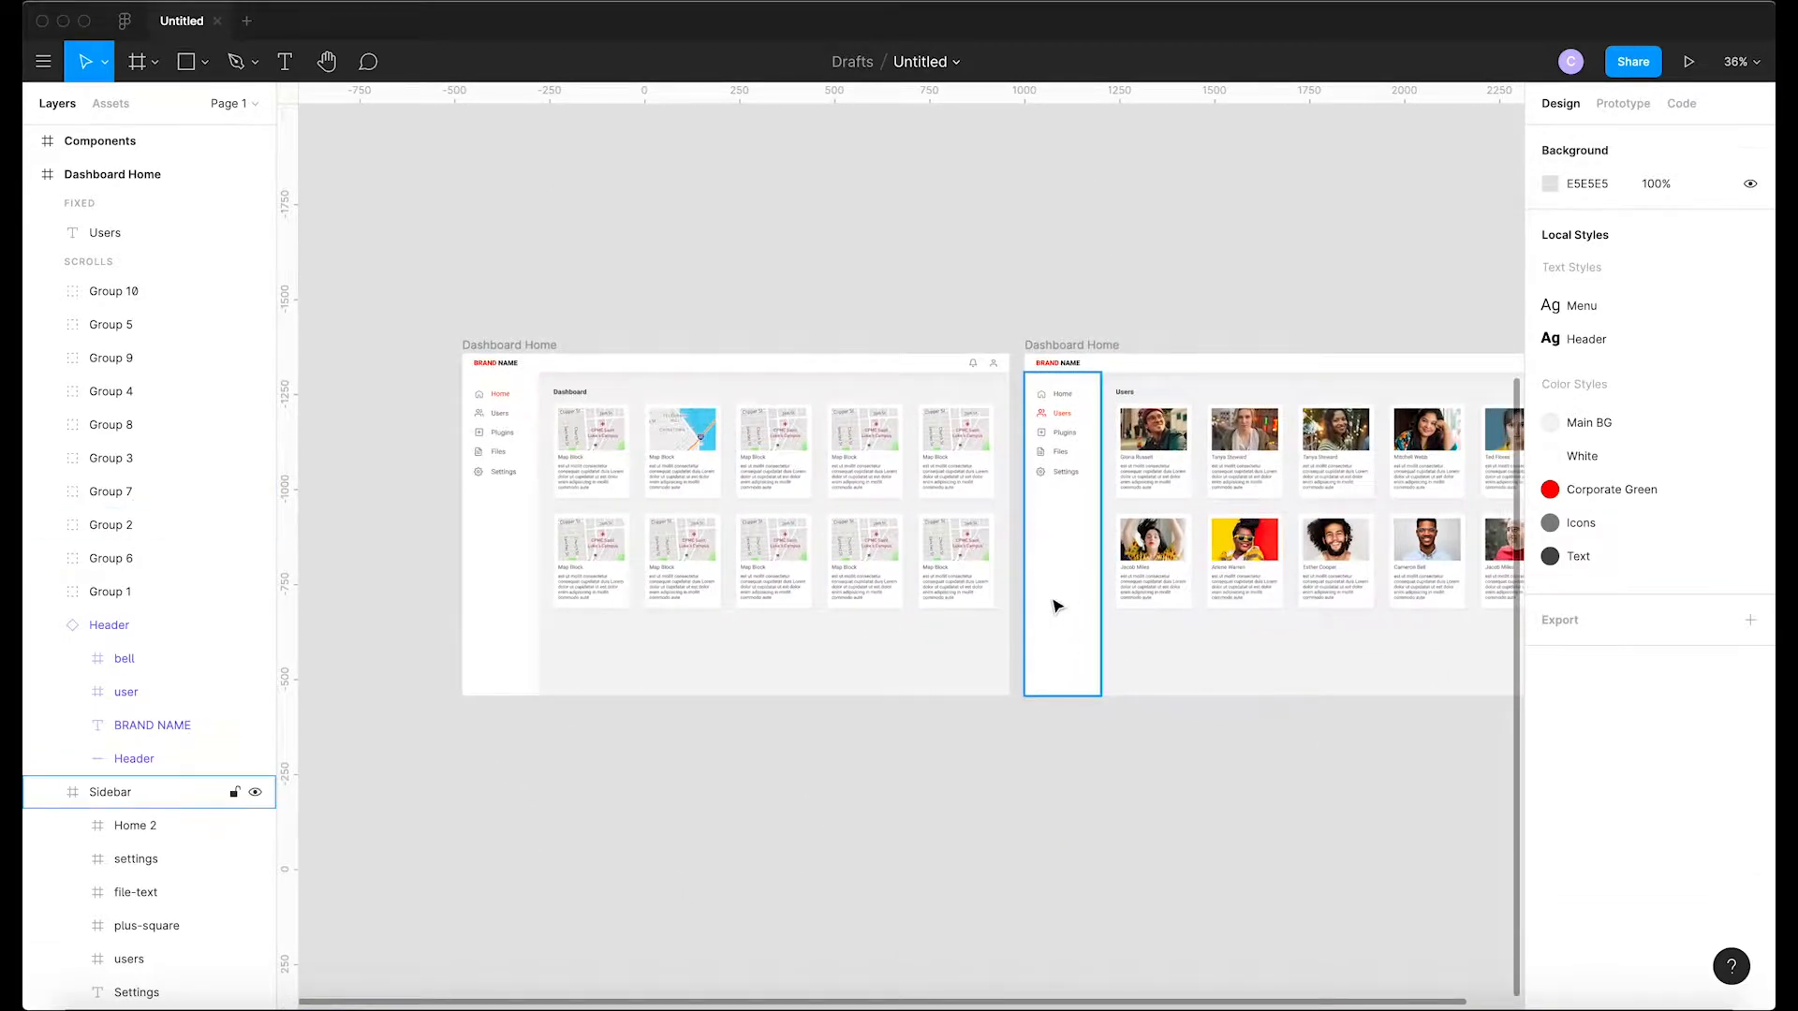
scroll(562, 442, "up", 5)
scroll(562, 442, "left", 1)
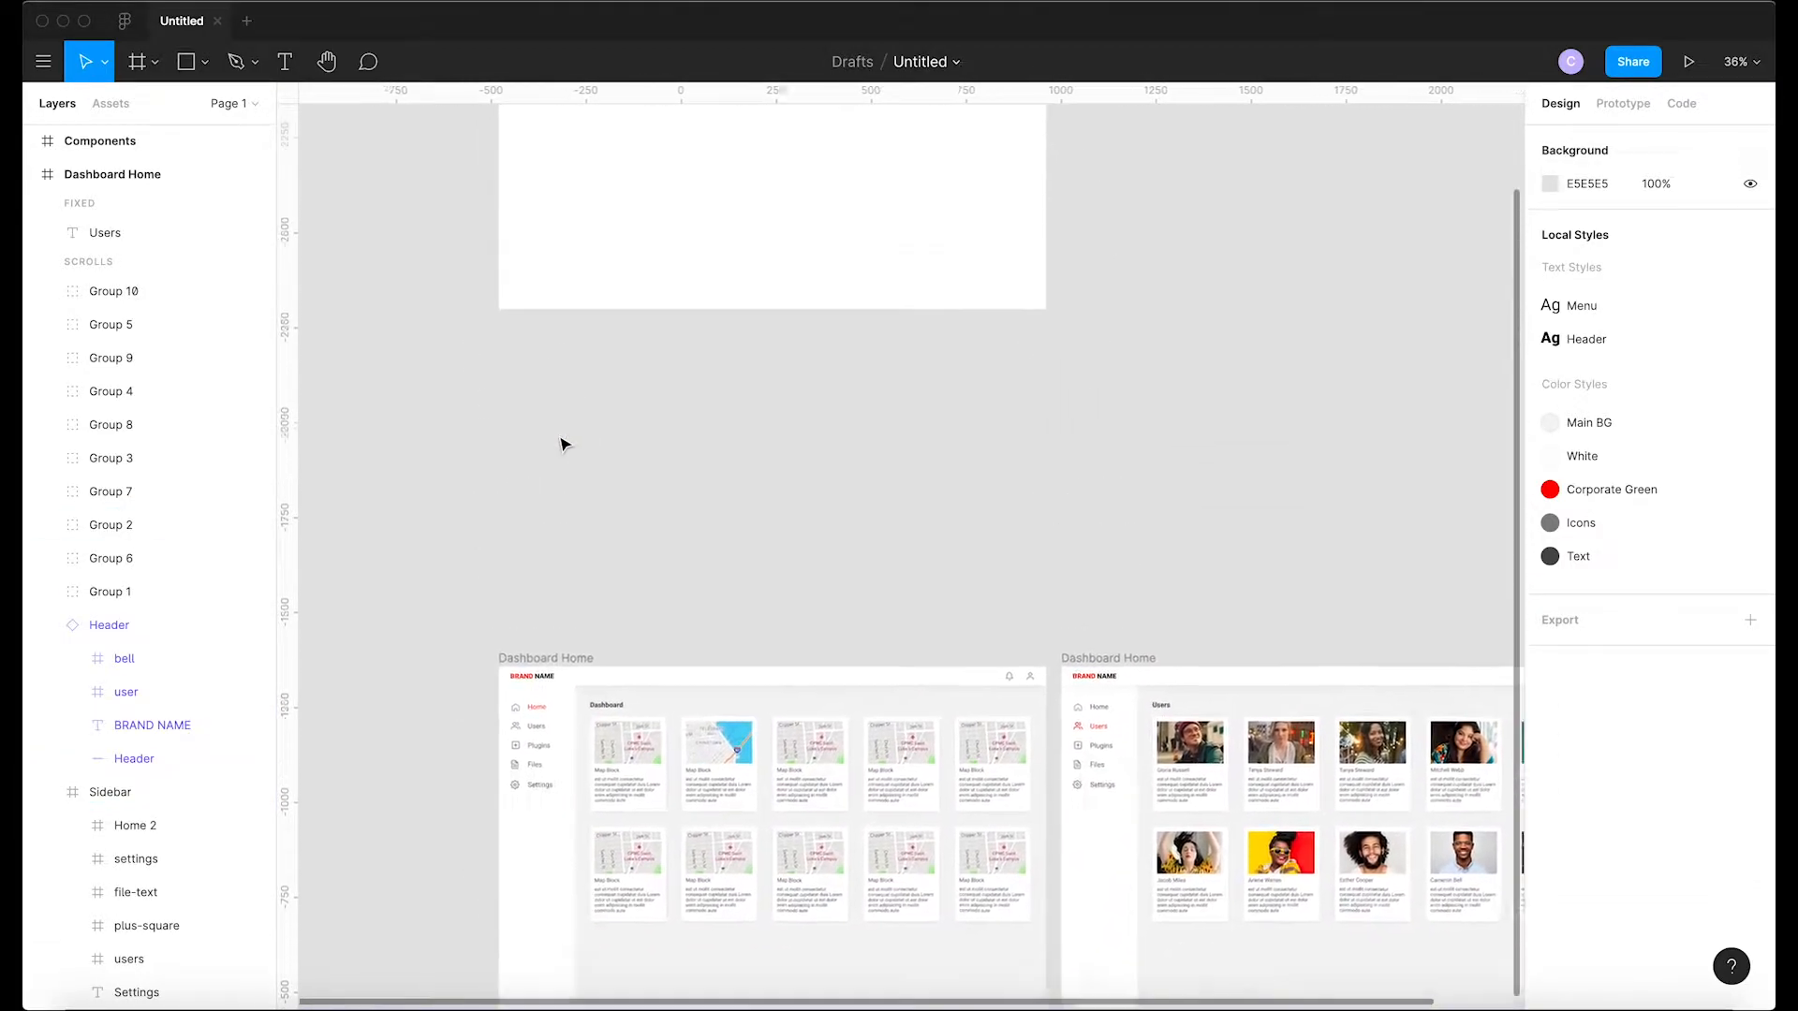
scroll(565, 444, "down", 3)
scroll(565, 443, "down", 1)
scroll(564, 443, "left", 1)
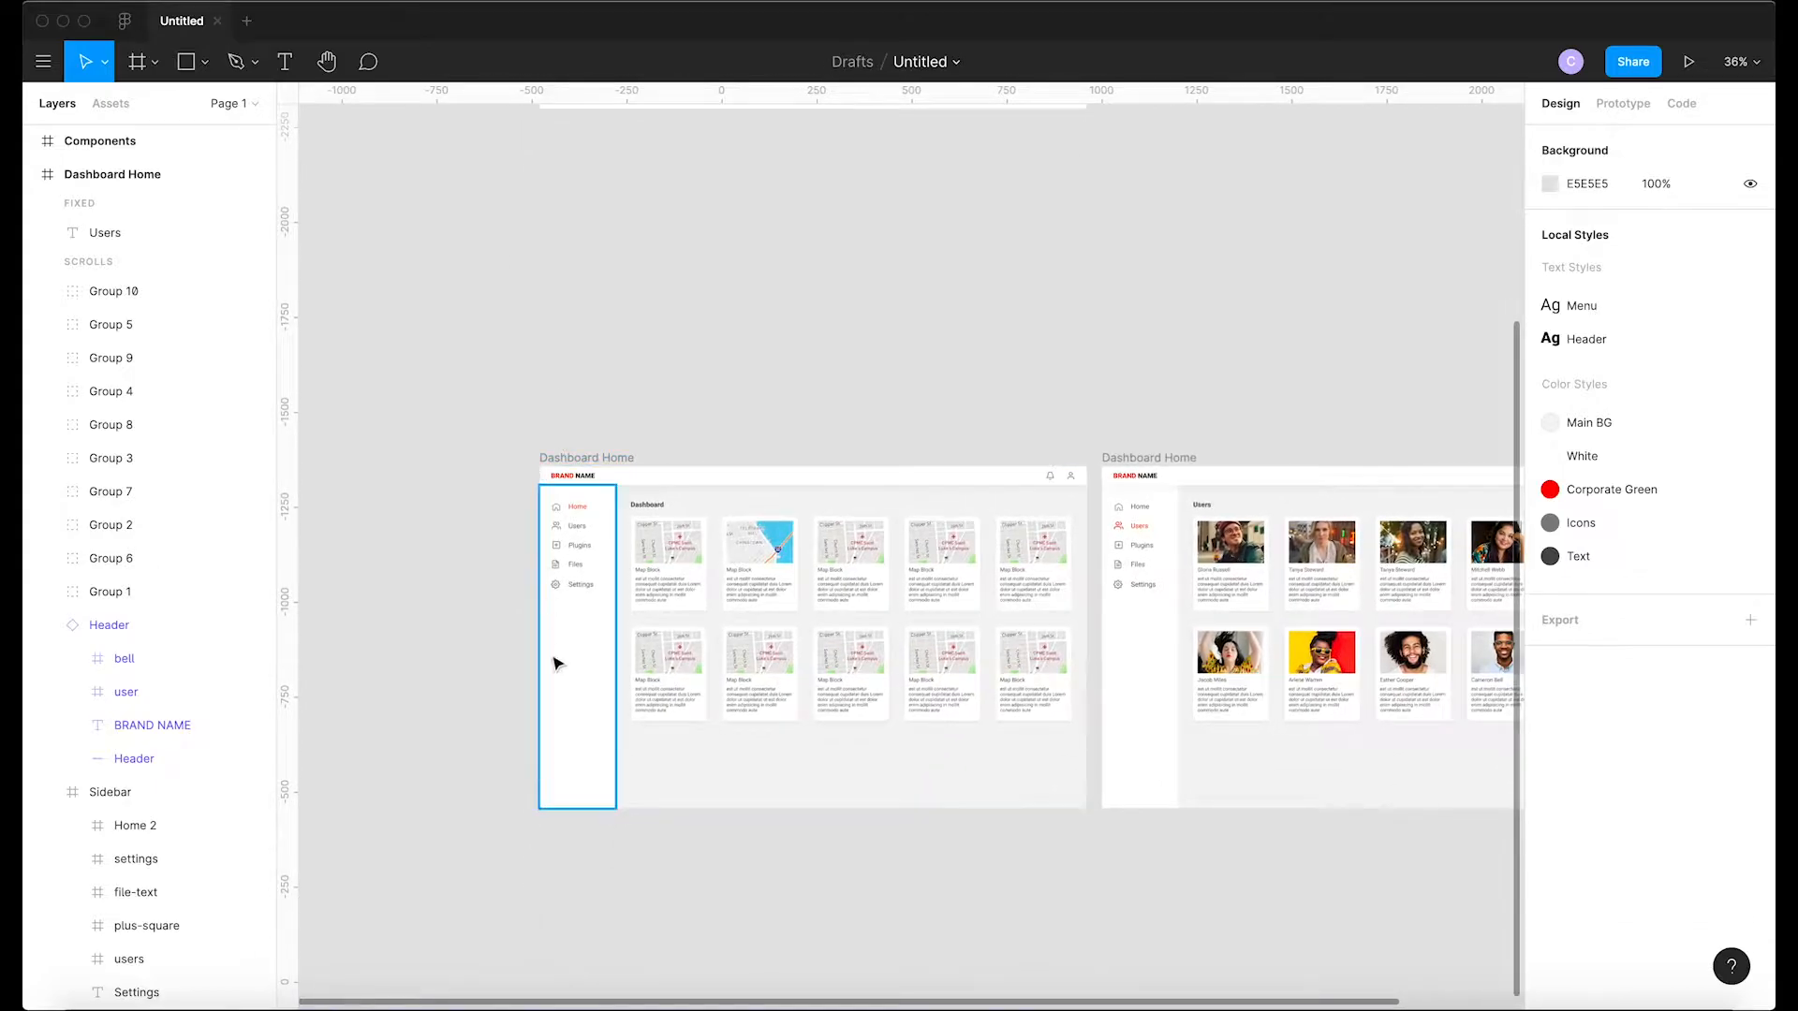
Copy the Sidebar from the first Dashboard Home frame and paste it into the Components frame
left_click(604, 606)
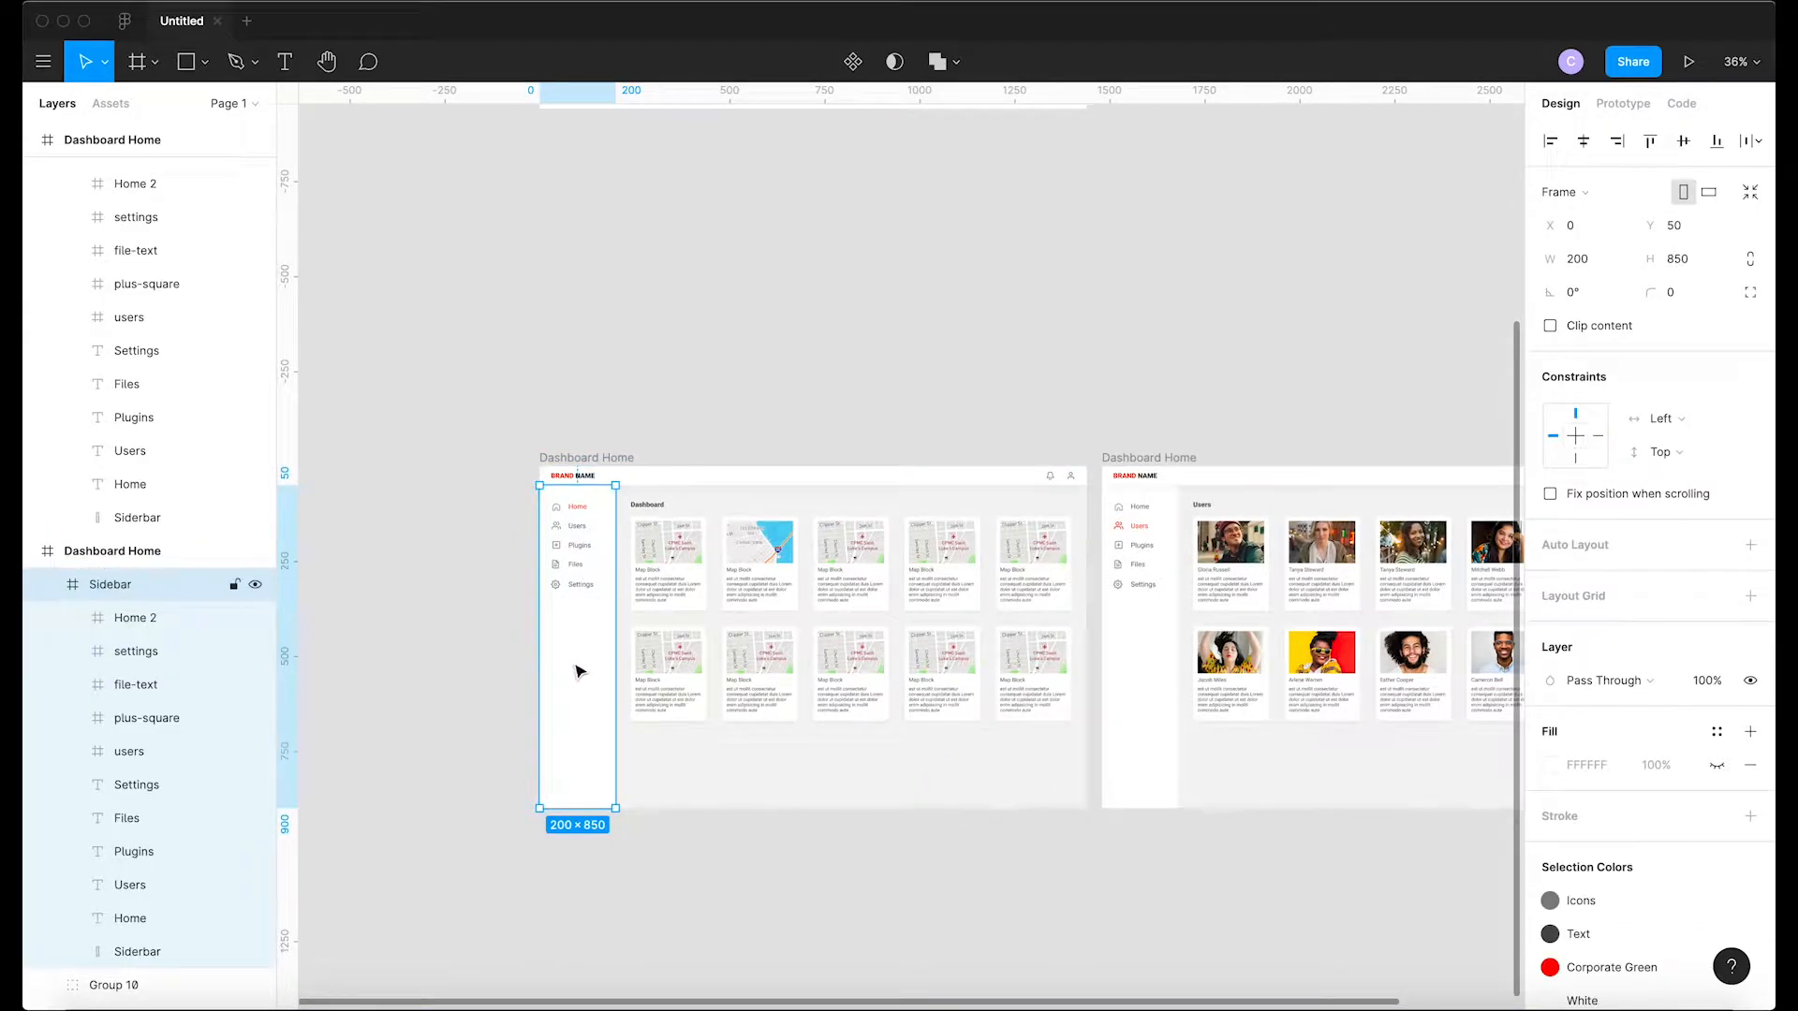
left_click(255, 584)
left_click(255, 585)
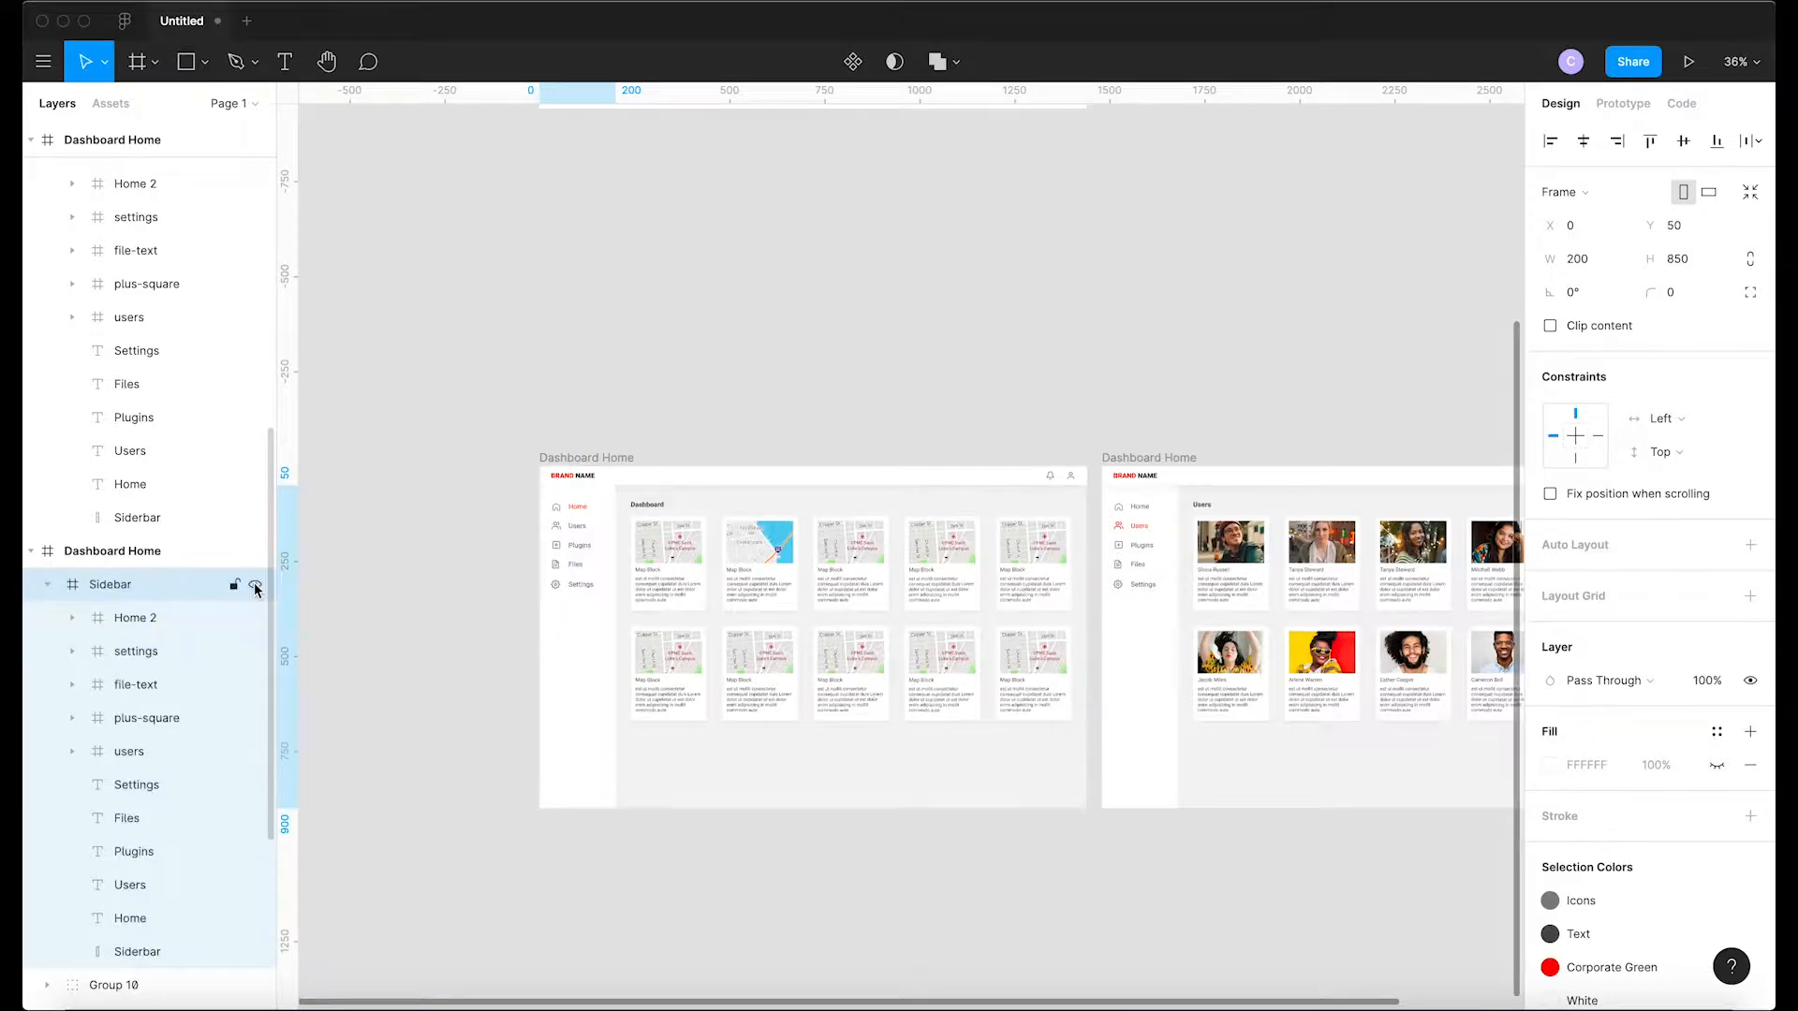
scroll(600, 666, "up", 3)
scroll(600, 667, "left", 4)
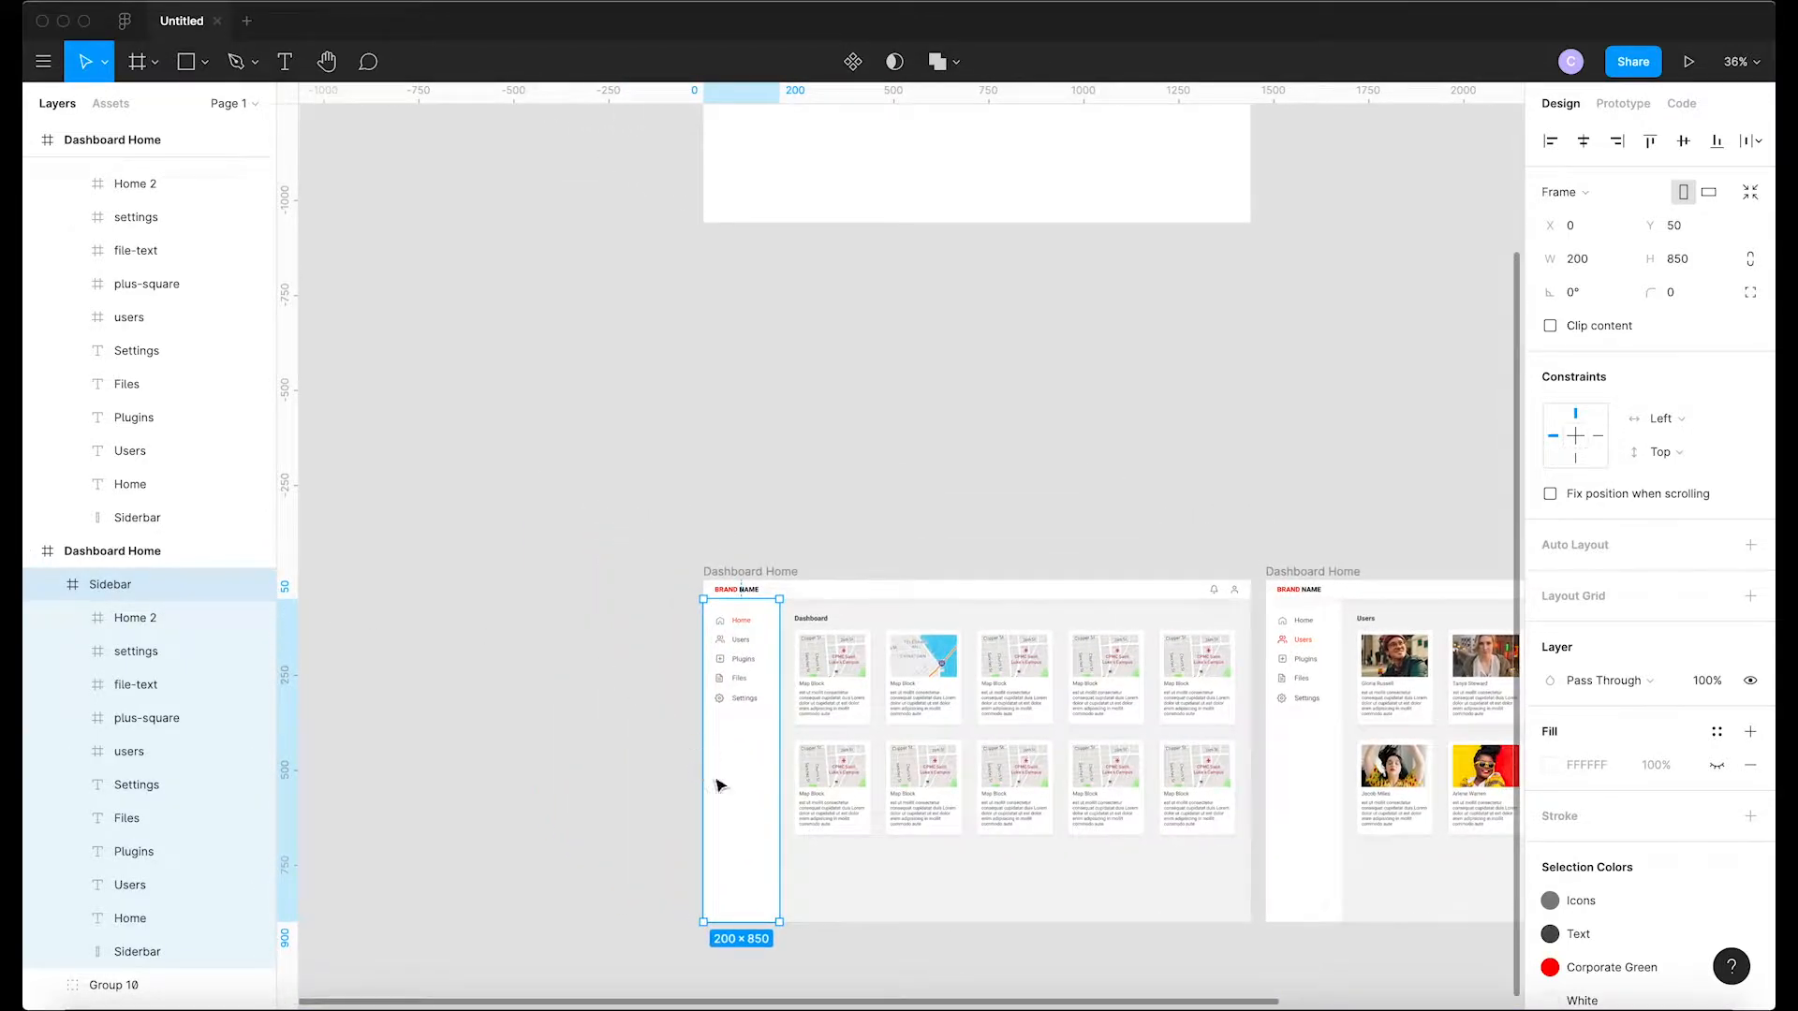
scroll(869, 483, "up", 5)
left_click(746, 301)
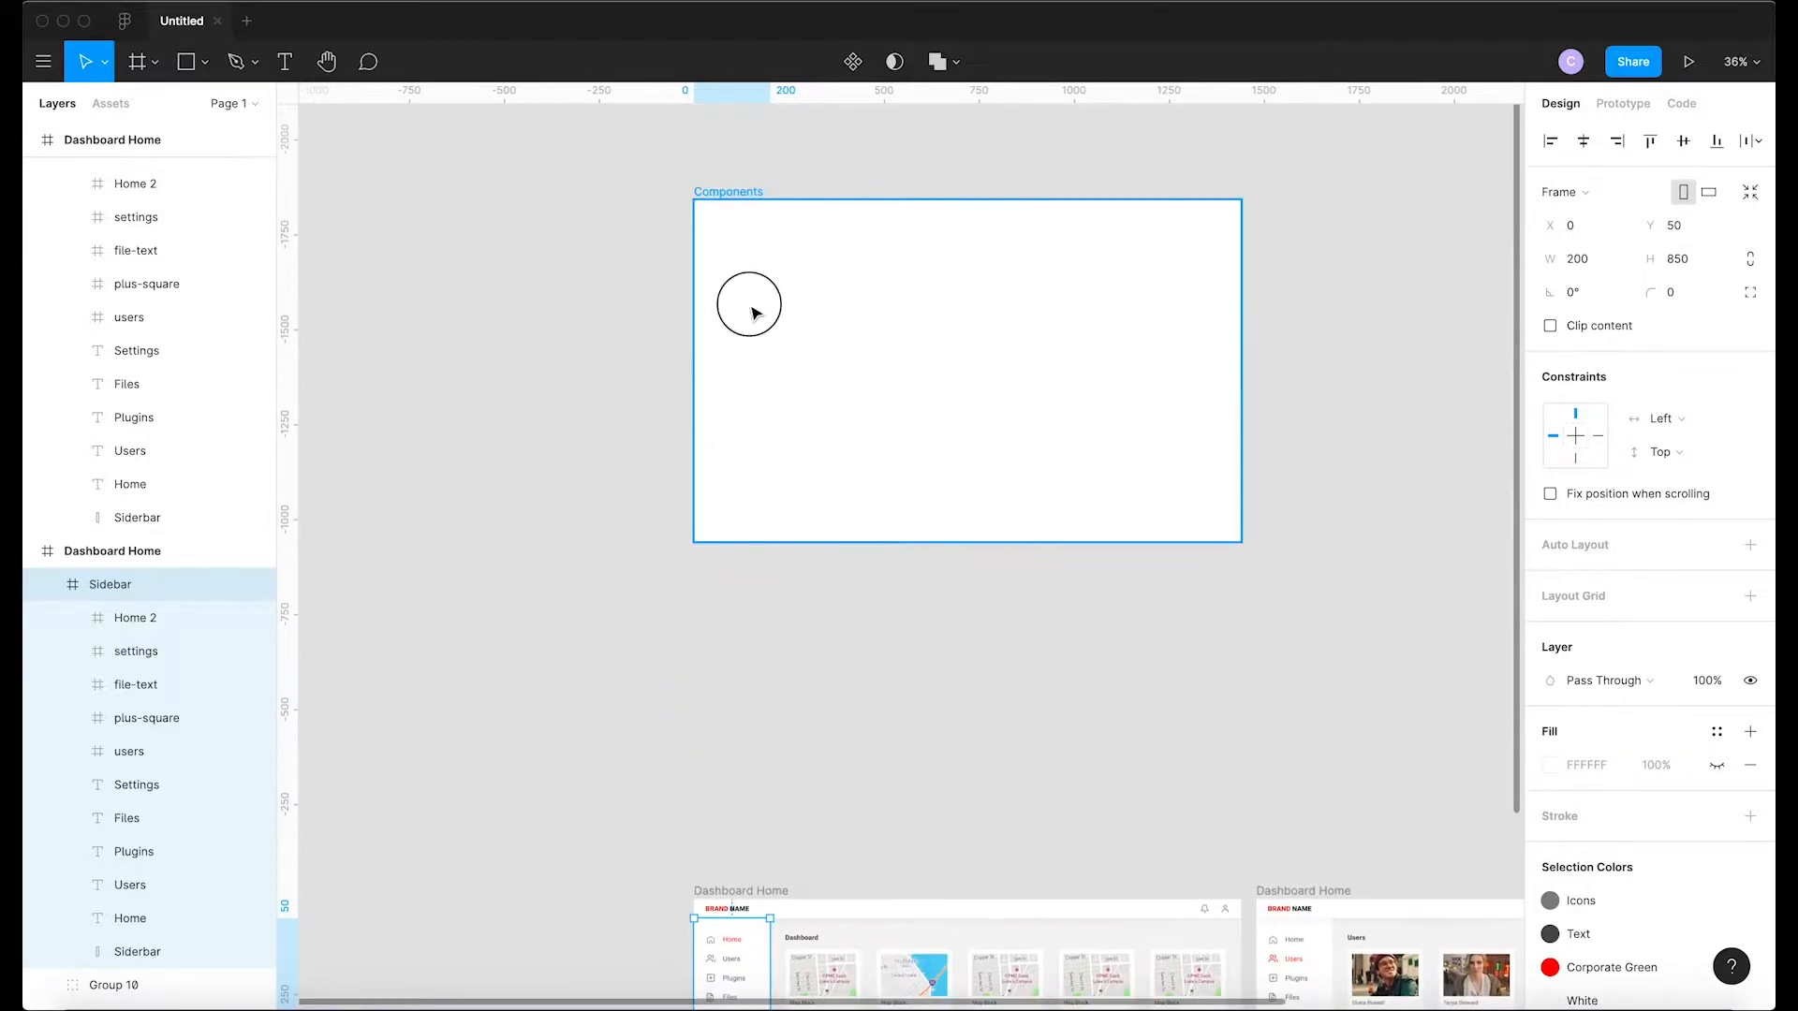
key("super+v")
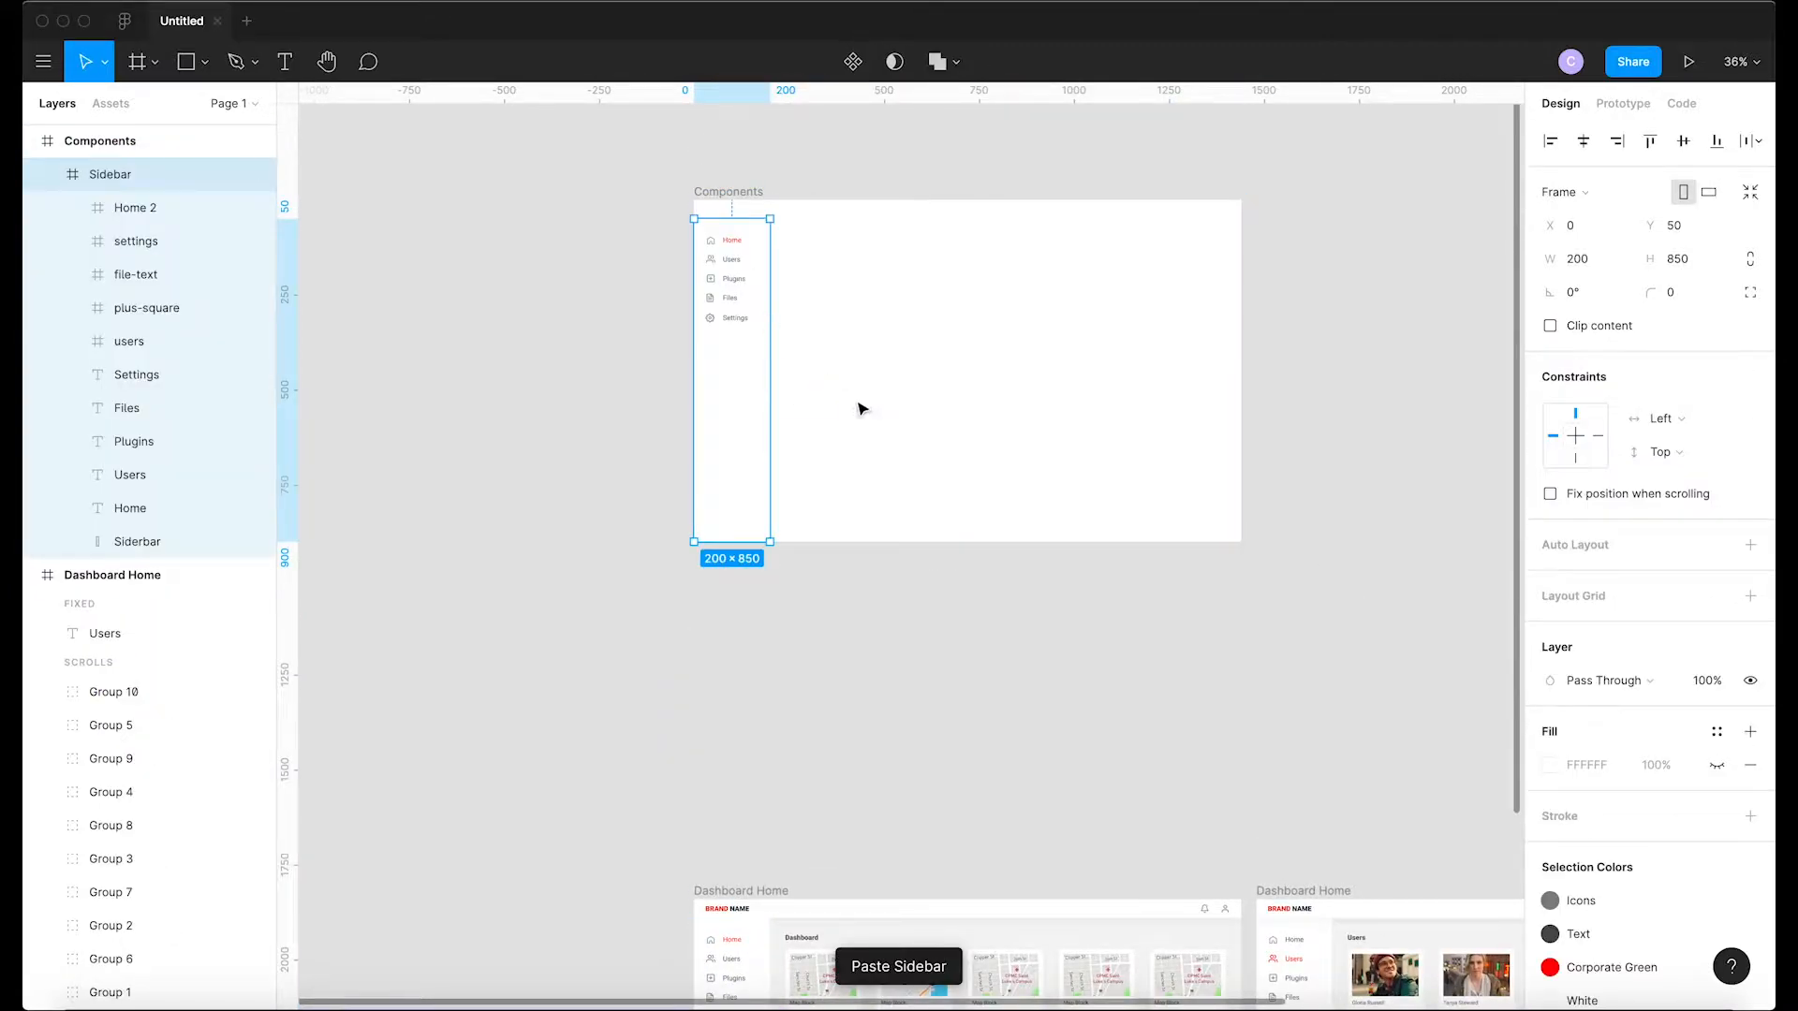
Change the Components frame's fill to a medium grey
scroll(859, 406, "up", 3)
scroll(858, 406, "up", 1)
scroll(859, 405, "left", 1)
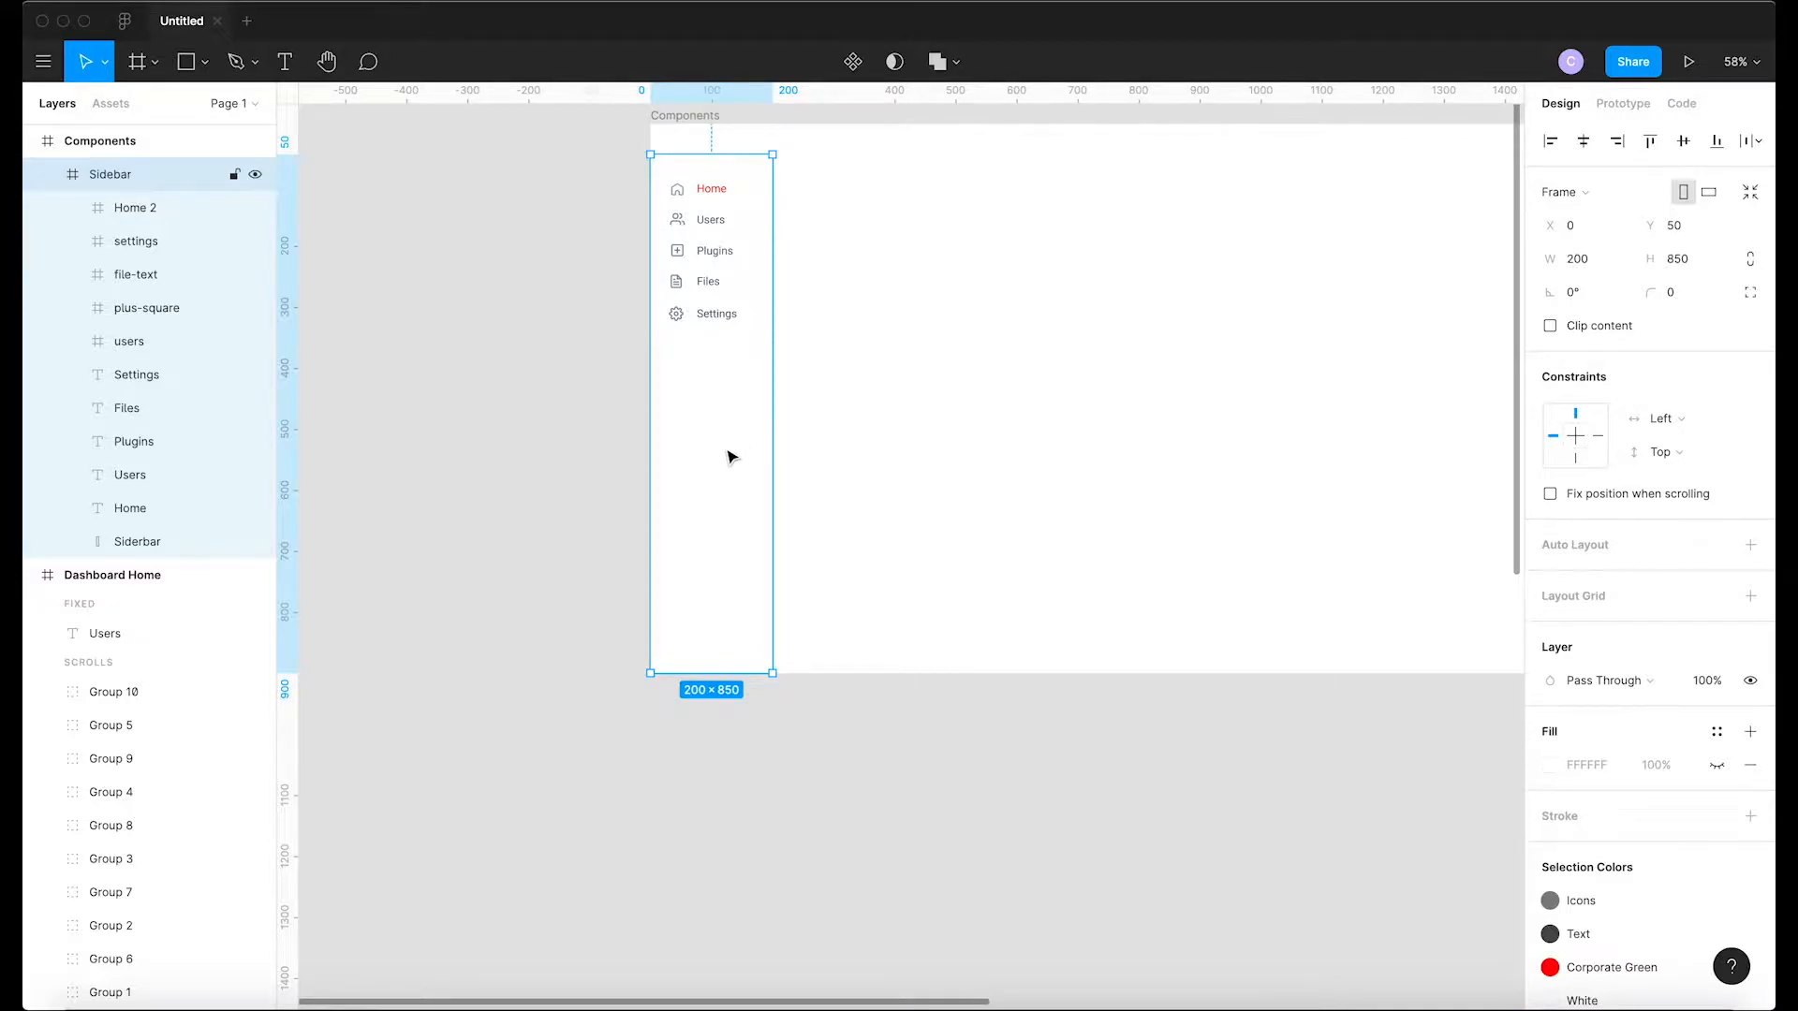
left_click(803, 381)
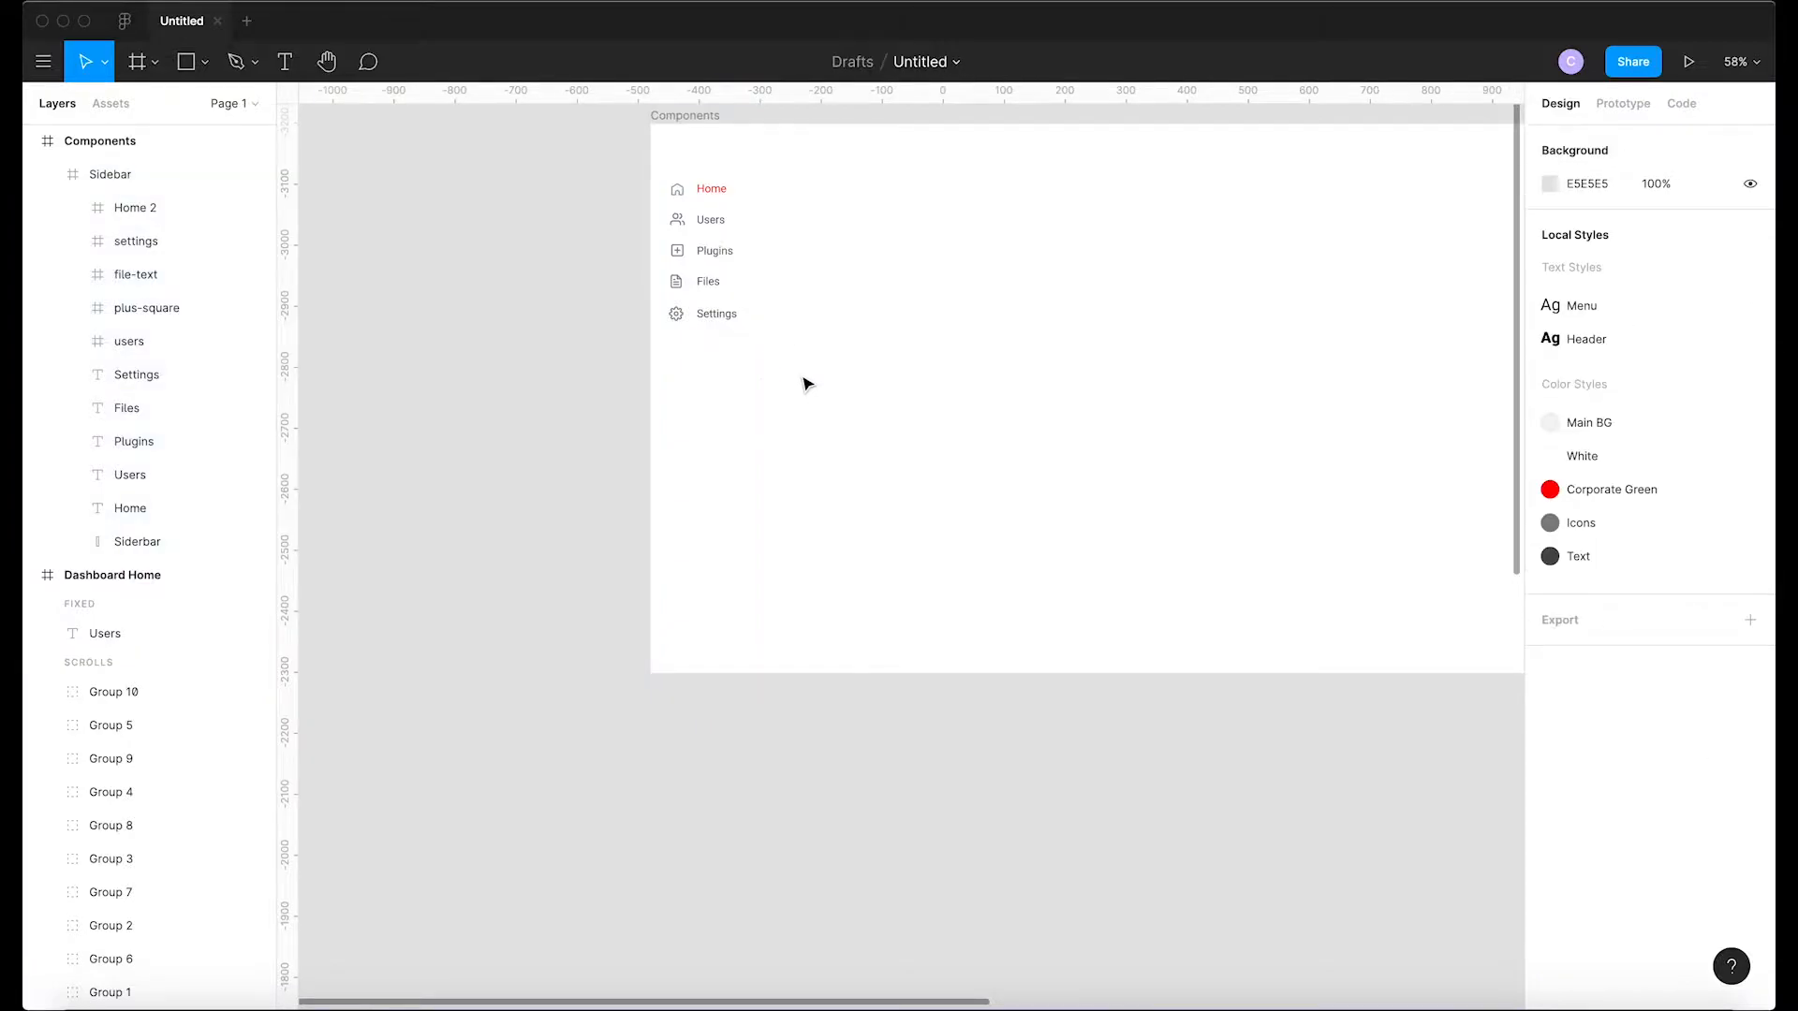
scroll(730, 128, "up", 2)
scroll(730, 128, "right", 1)
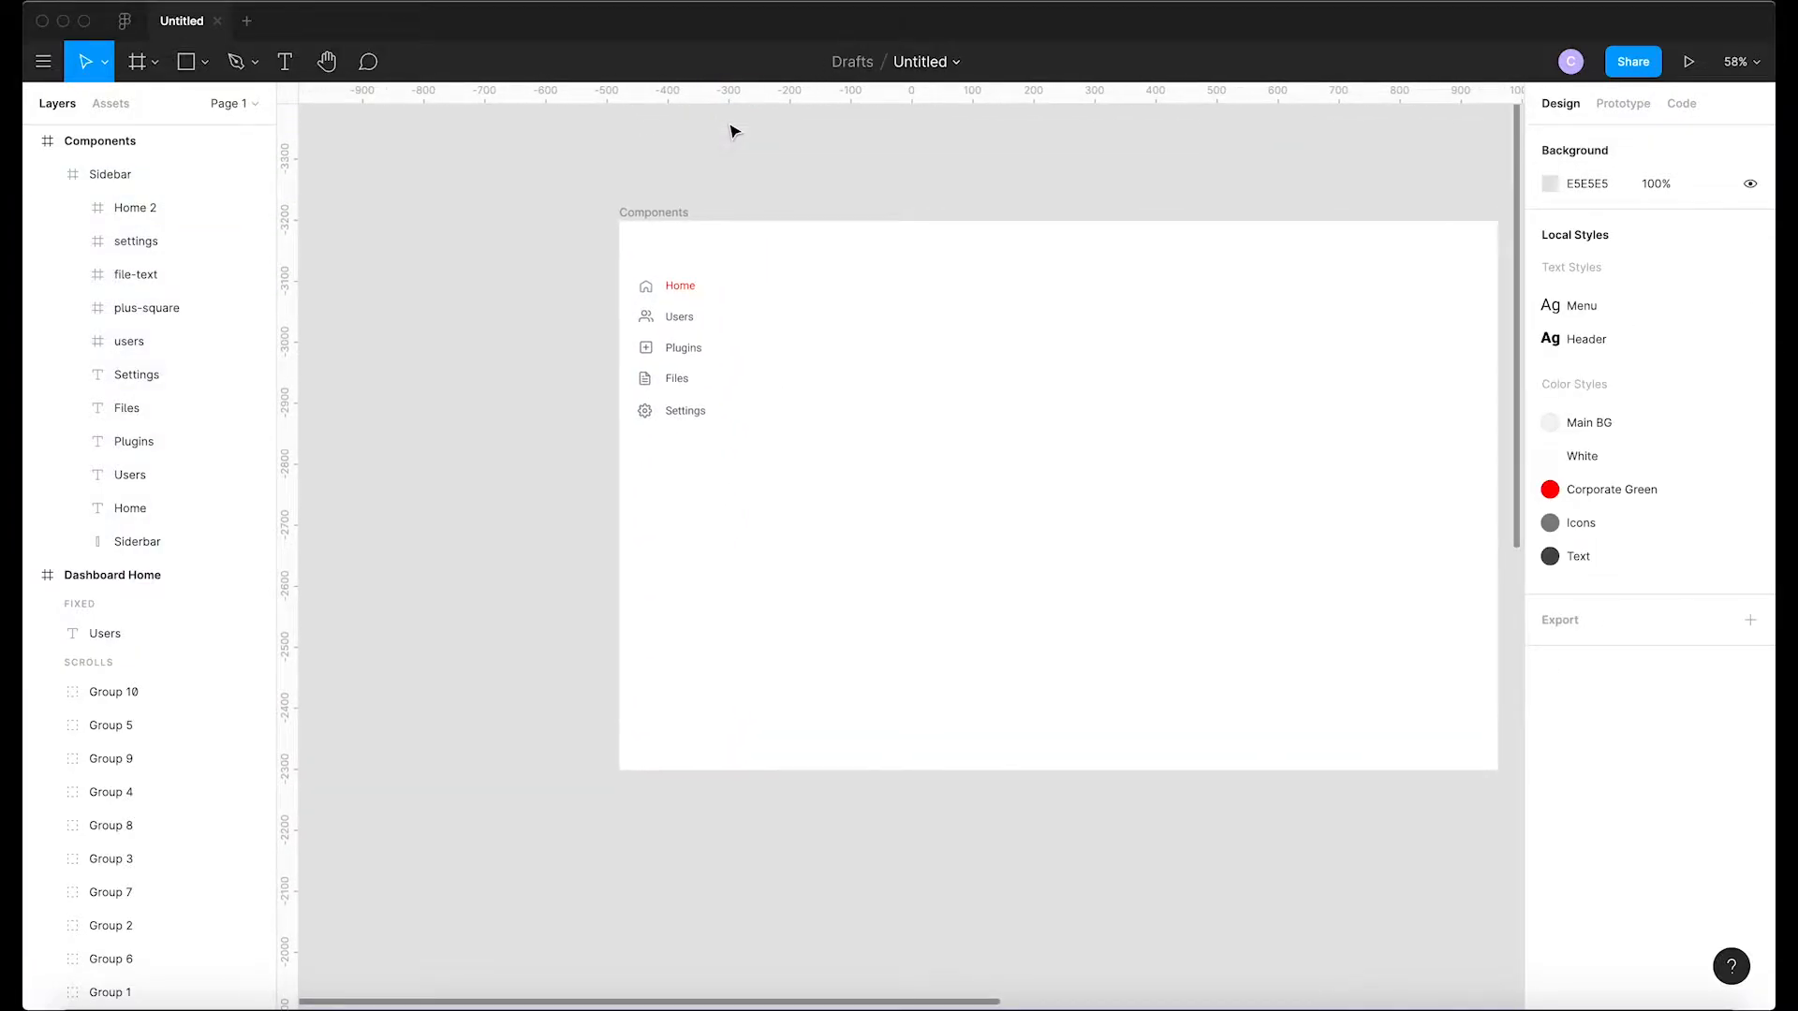
left_click(663, 218)
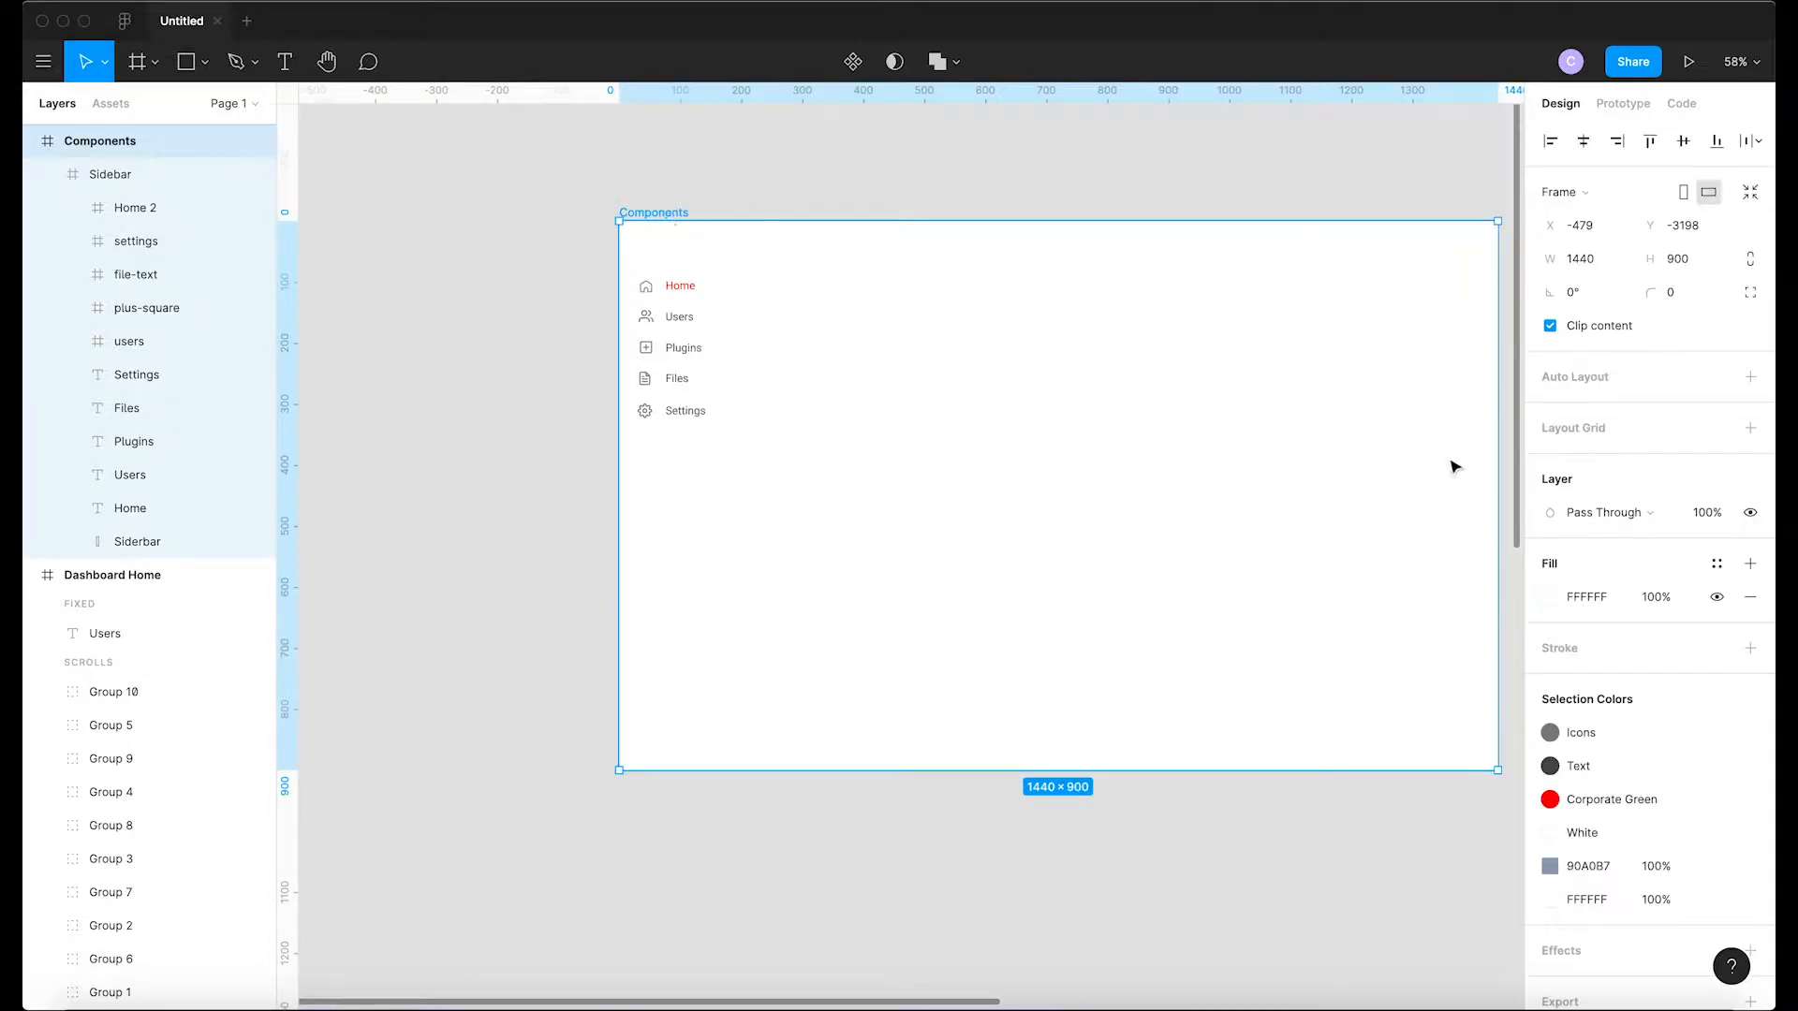
left_click(1552, 597)
left_click_drag(1304, 602, 1245, 558)
left_click(1067, 566)
Try to move the Sidebar inward within the Components frame, and undo the move
left_click_drag(707, 537, 733, 521)
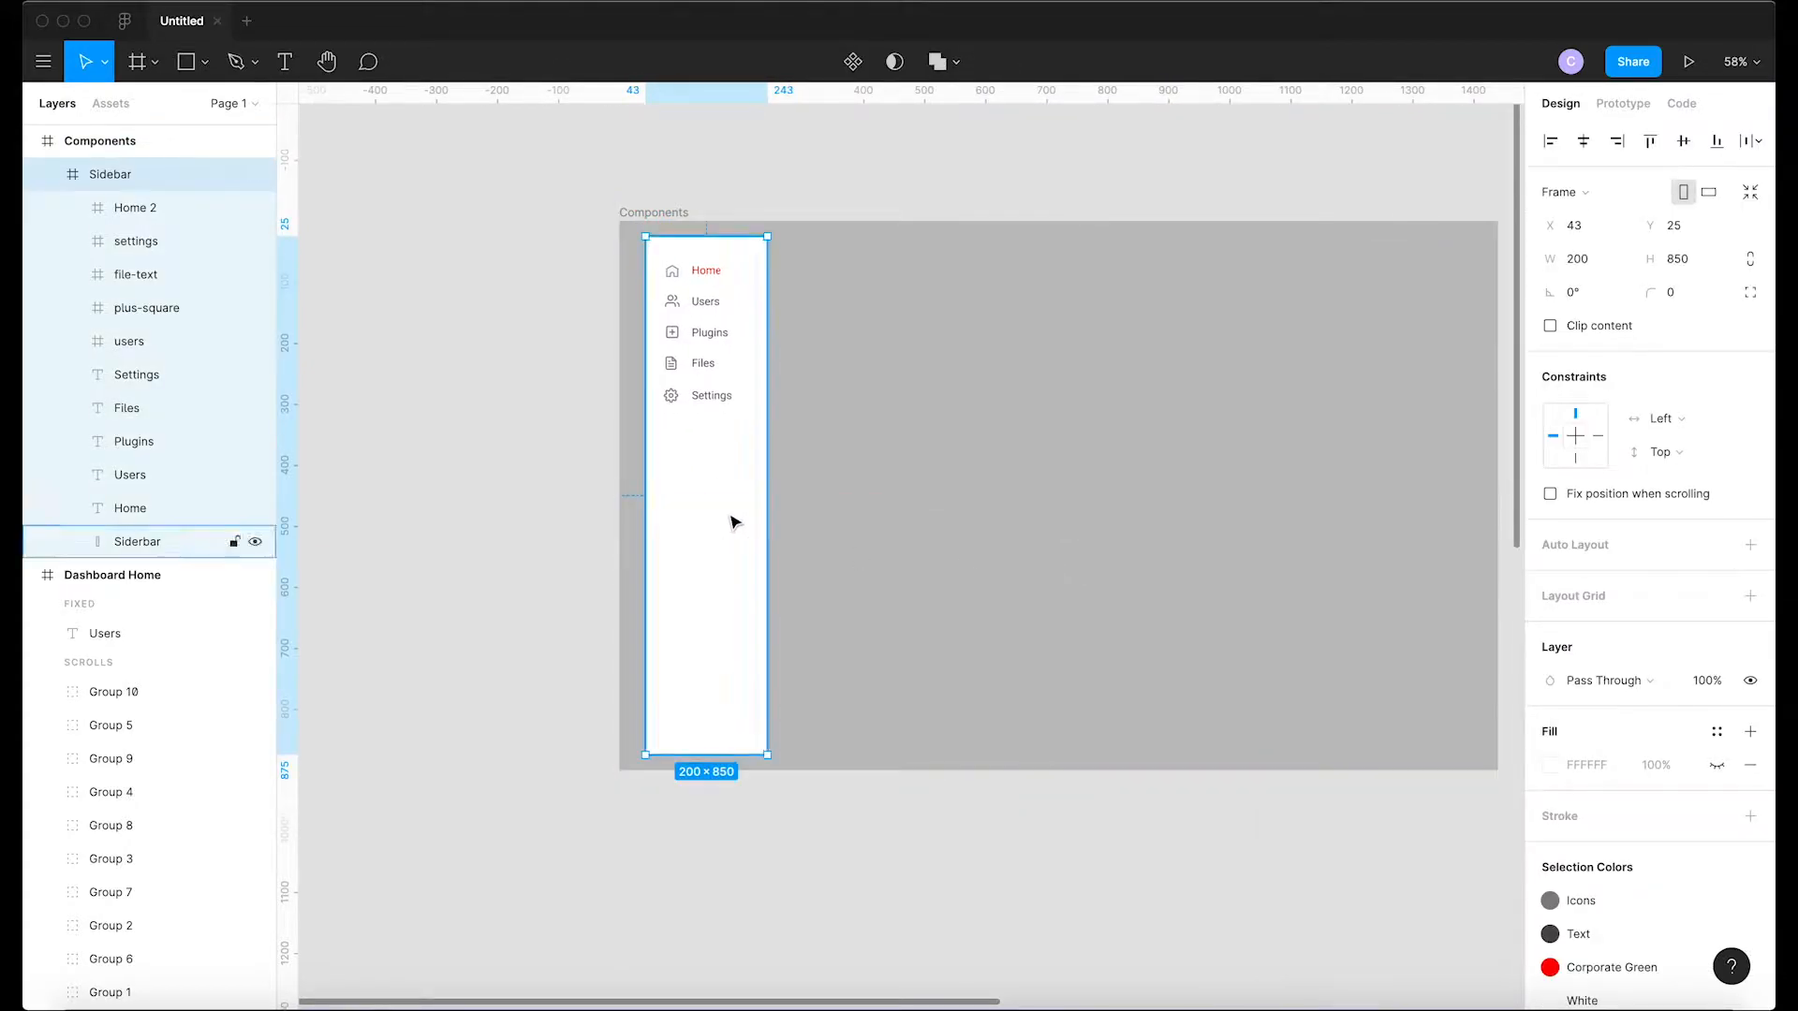
key("super+z")
Inspect each menu icon in the pasted Sidebar: home, users, plus-square, file-text and settings
scroll(579, 492, "up", 3)
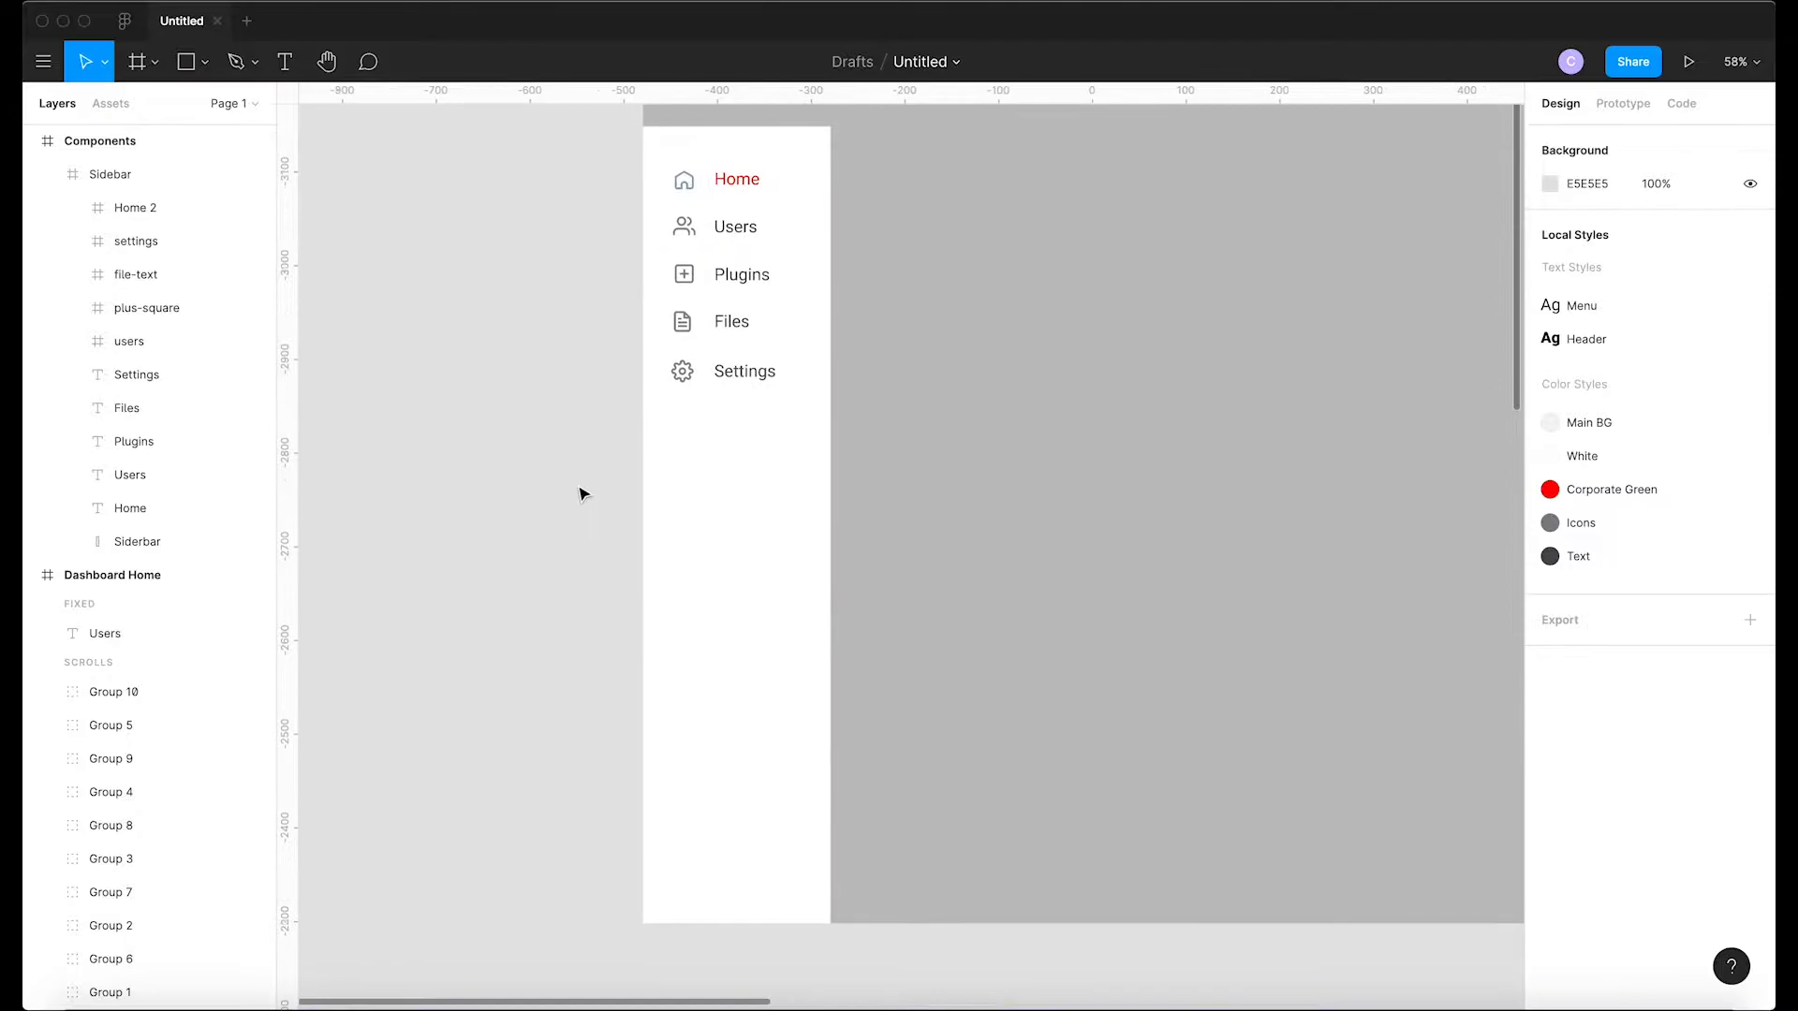
scroll(581, 494, "up", 3)
left_click(662, 336)
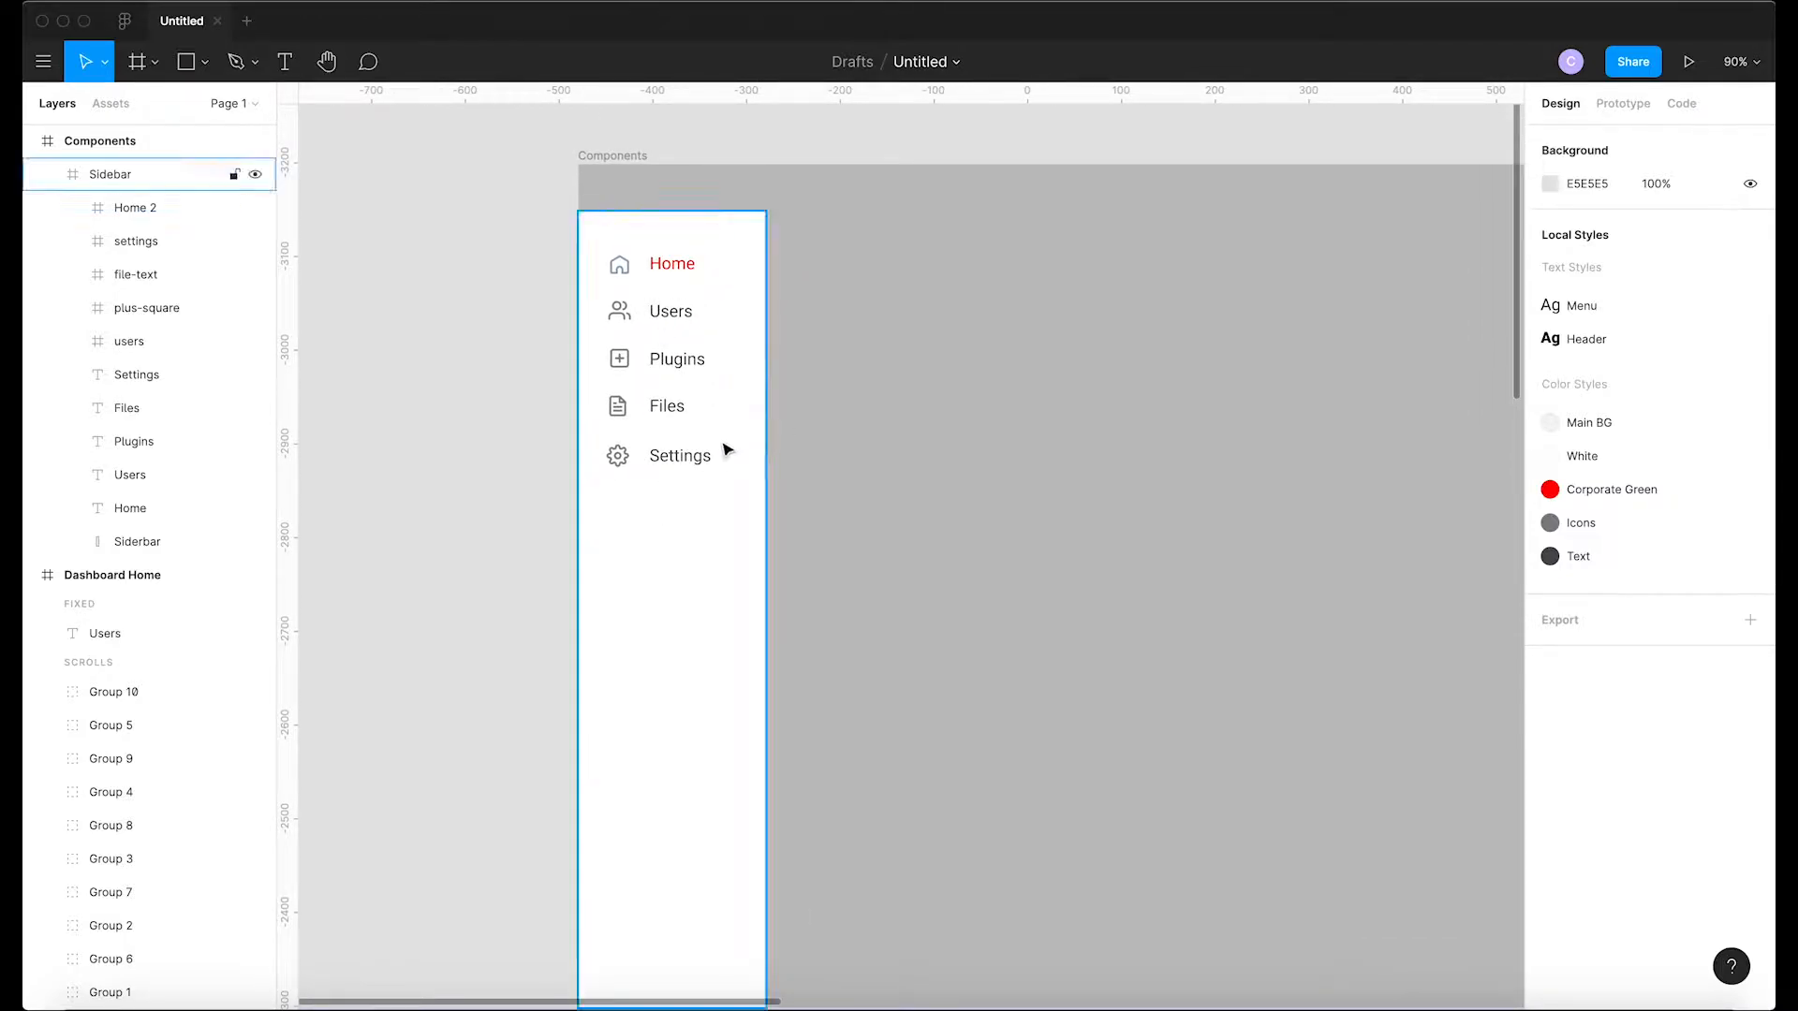
left_click(617, 265)
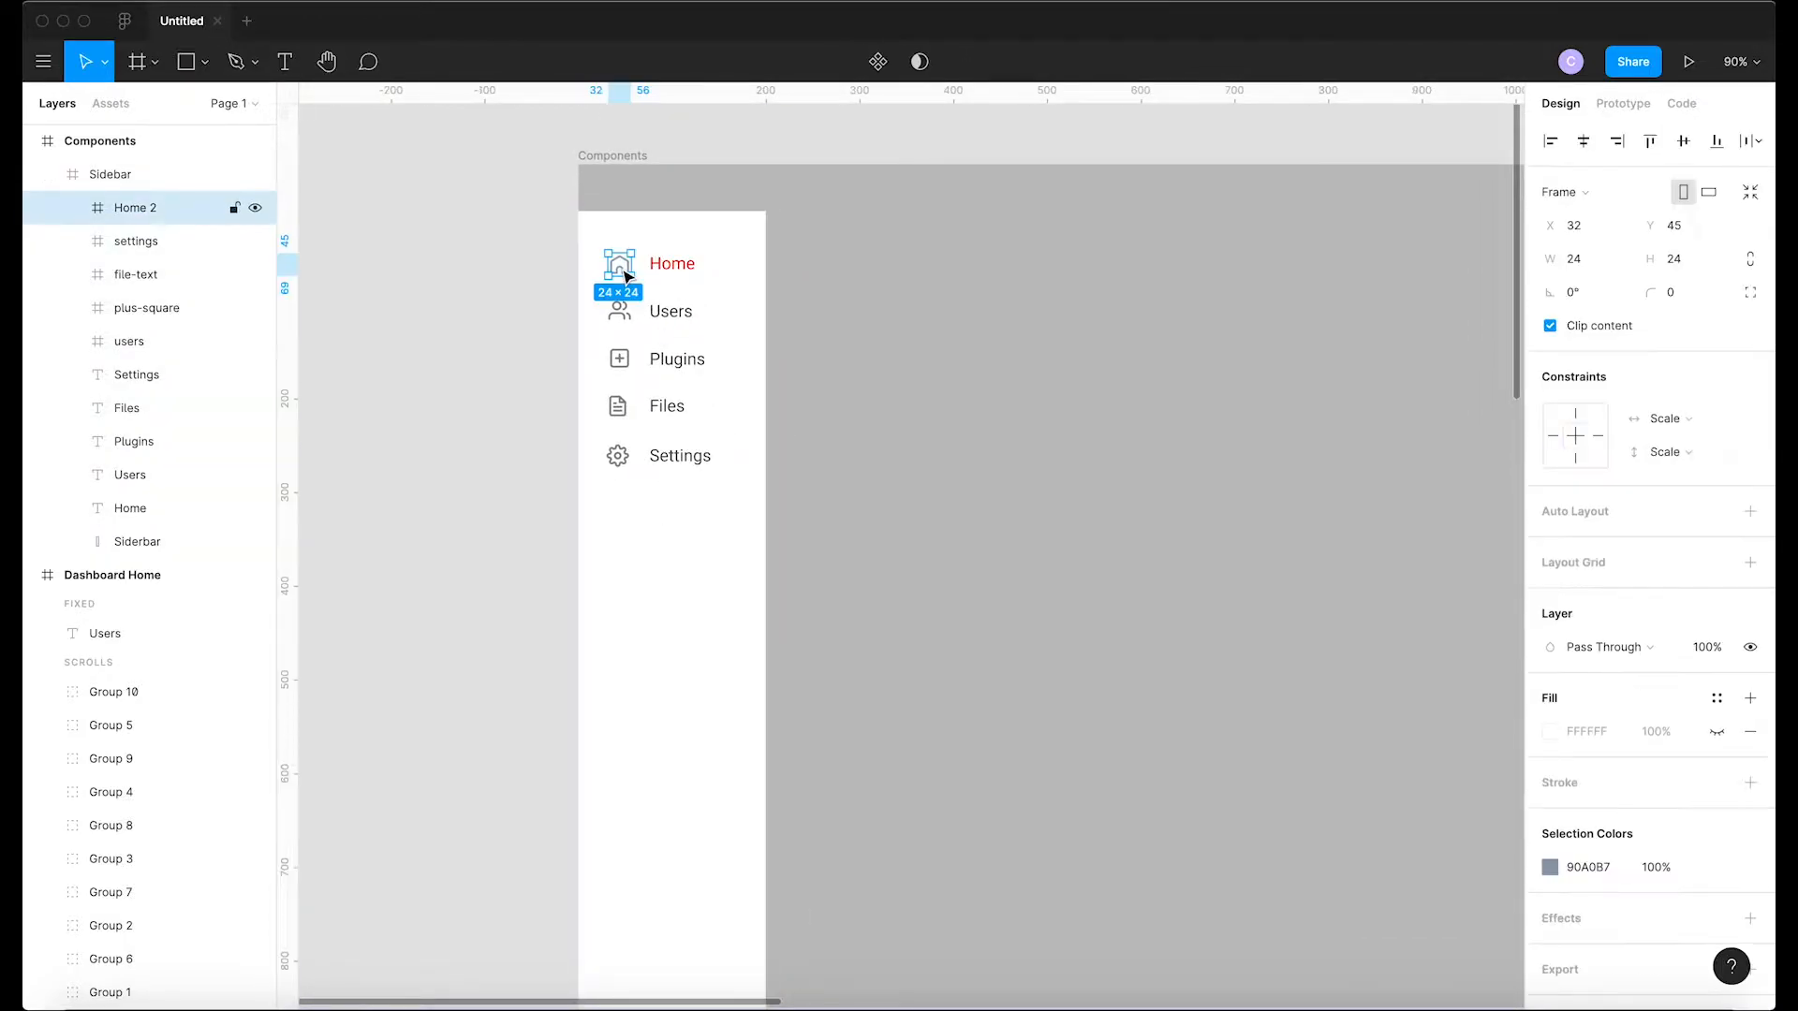
left_click(618, 311)
left_click(619, 360)
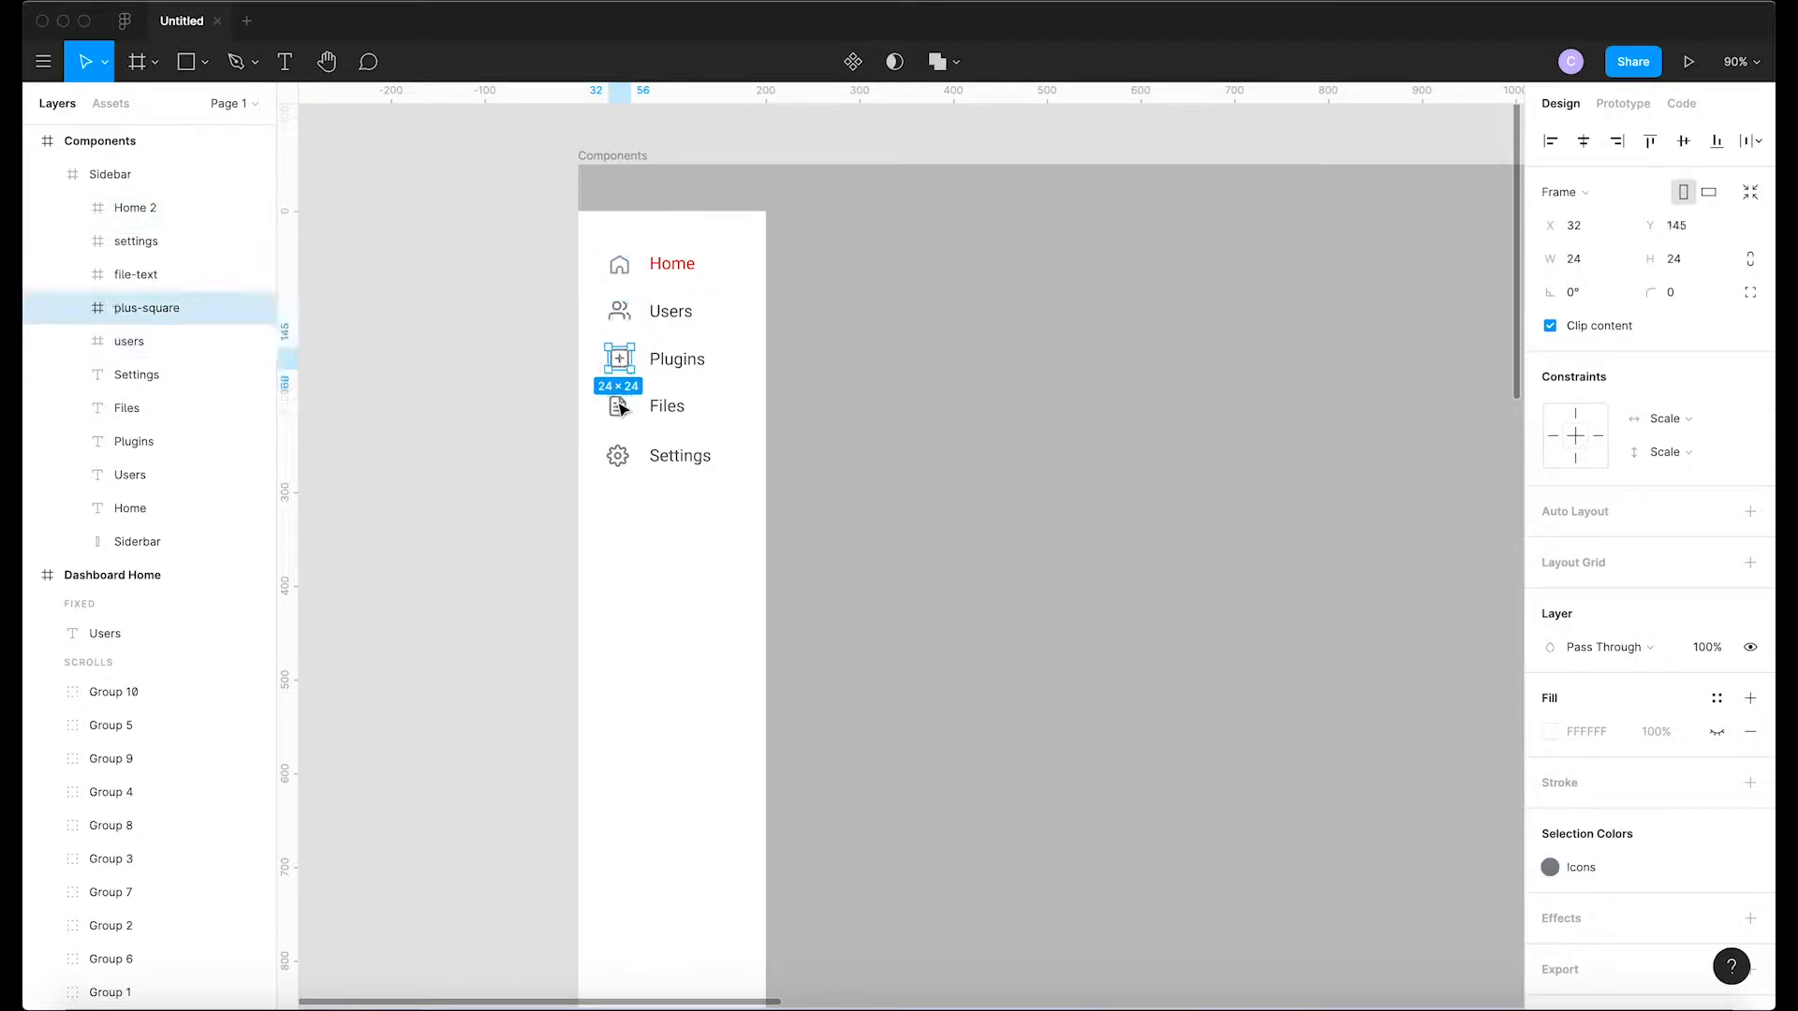
left_click(619, 416)
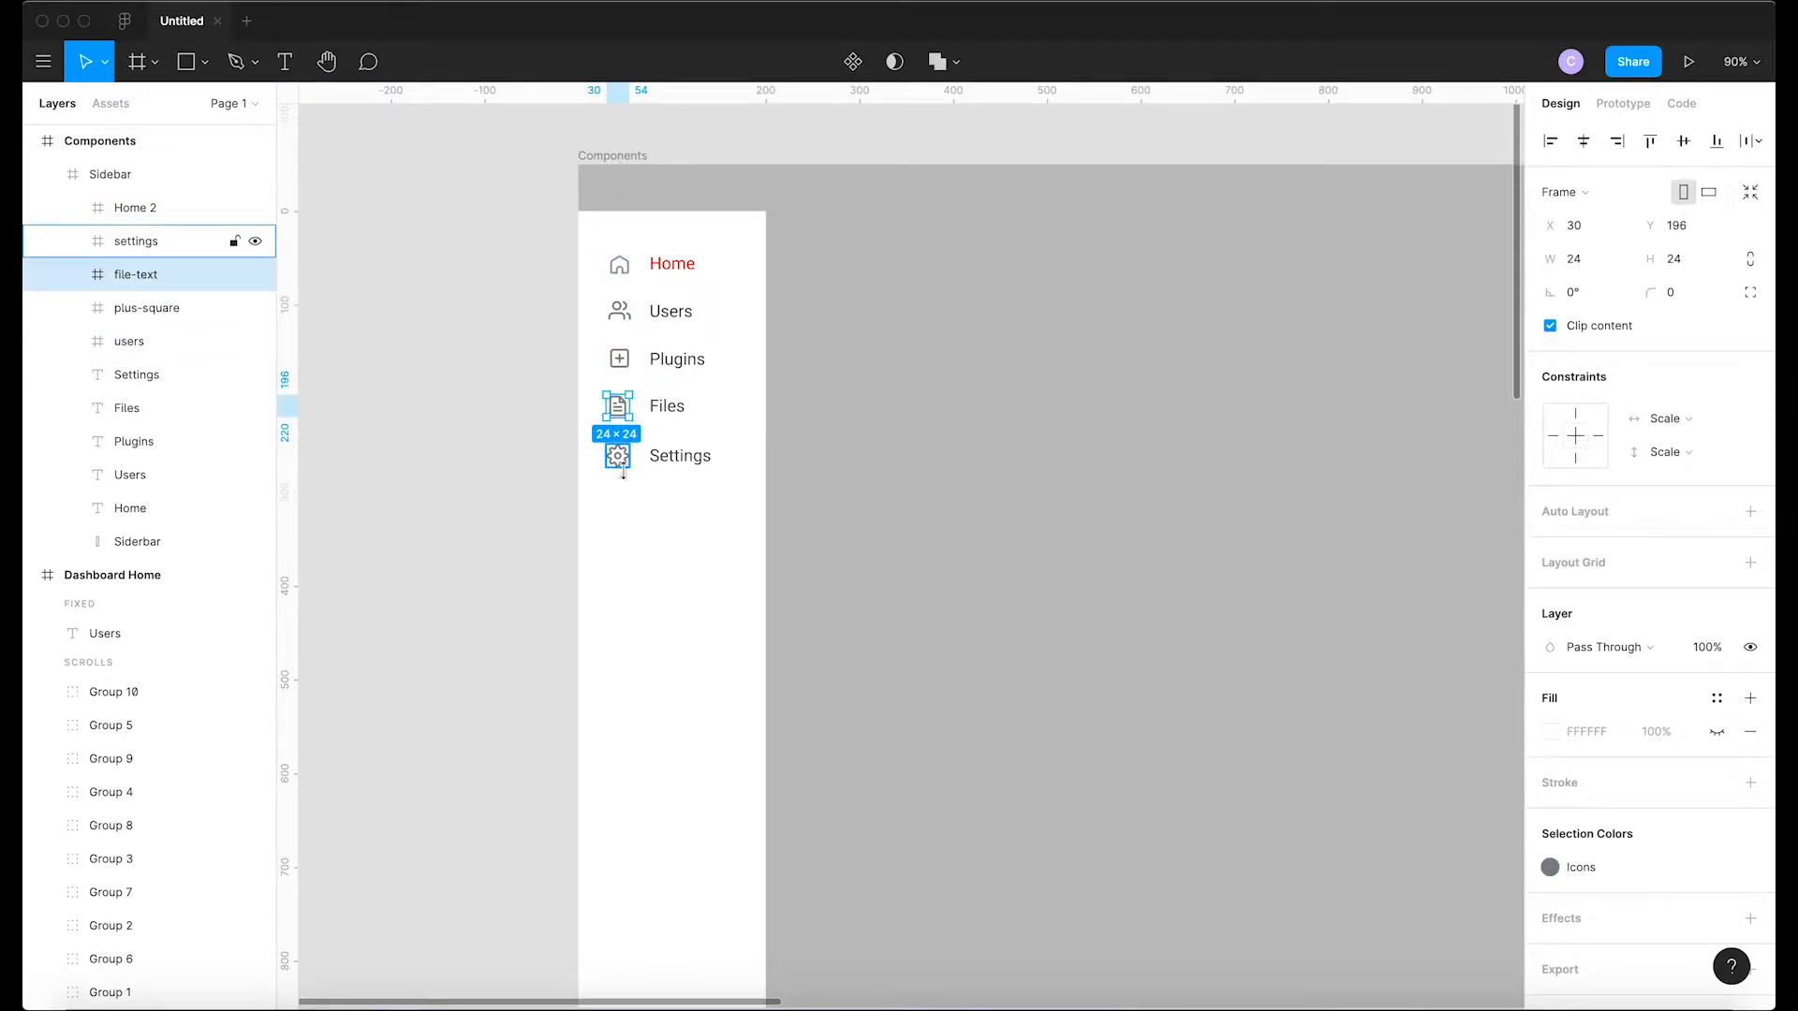
left_click(621, 471)
left_click(541, 486)
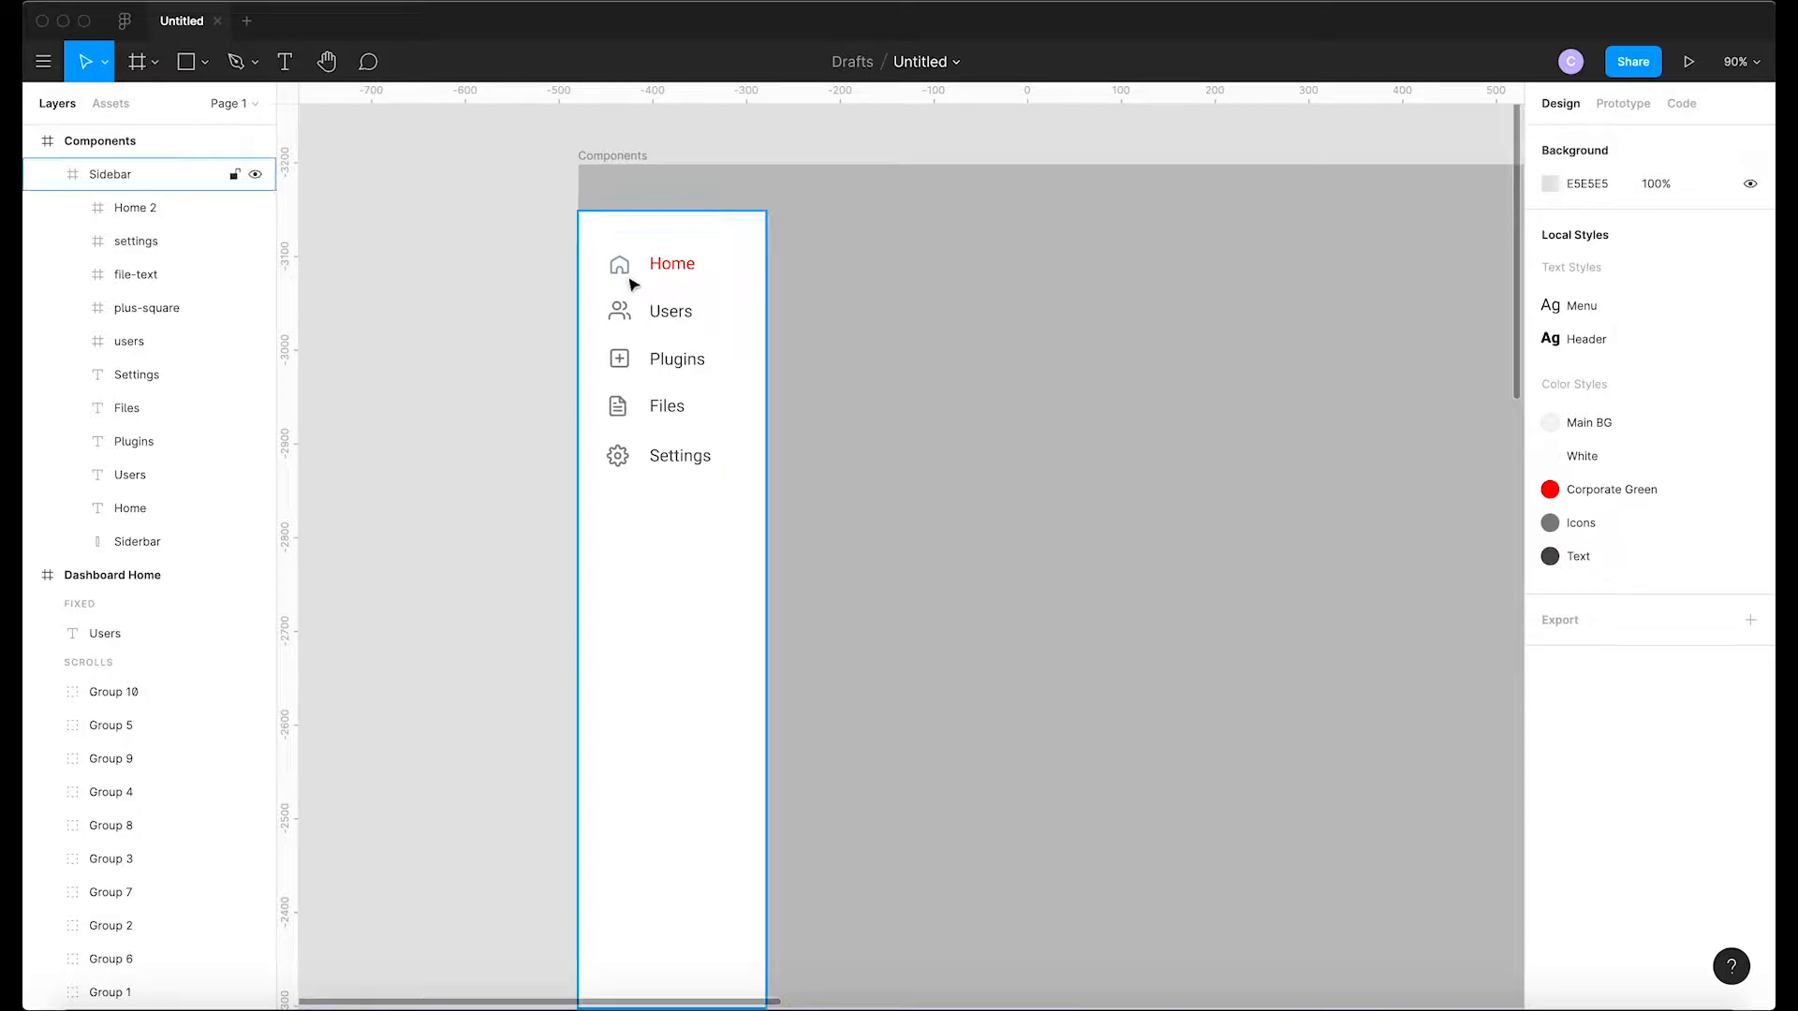
Copy the five menu icons in the Sidebar, from home to settings, and paste duplicates of them
scroll(1036, 415, "right", 5)
scroll(1037, 415, "down", 2)
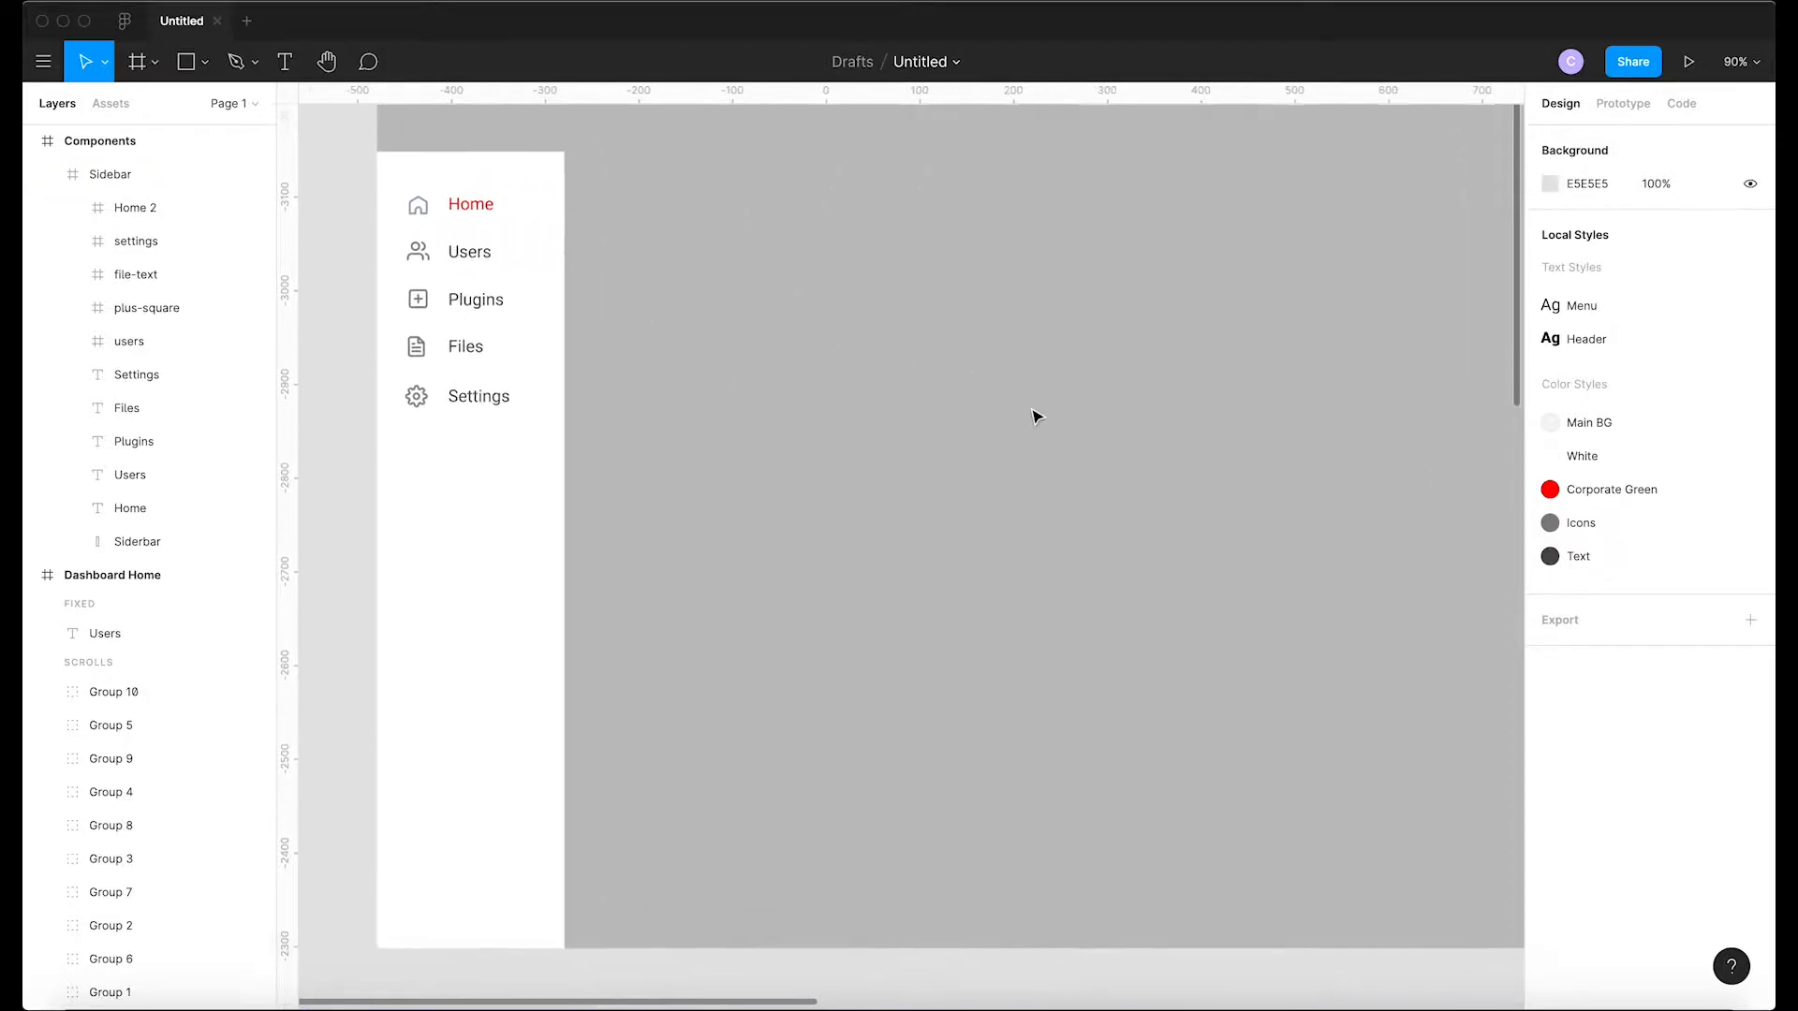
scroll(850, 257, "up", 2)
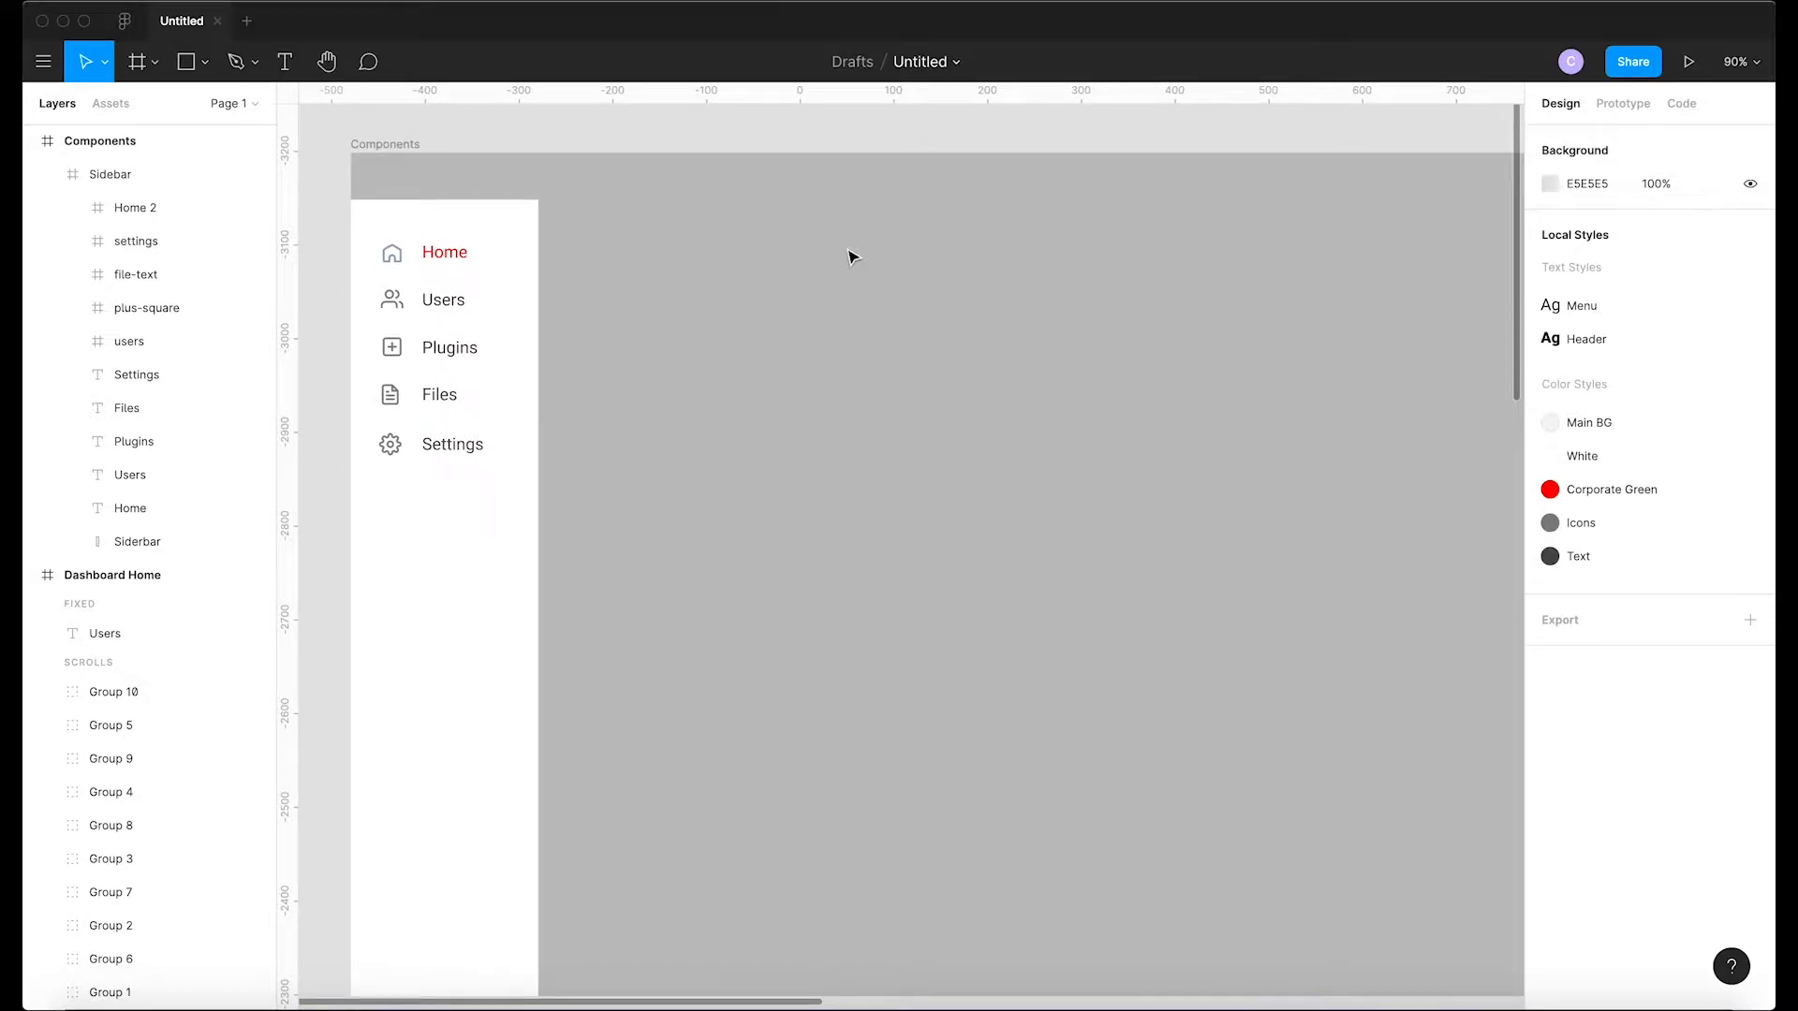
double_click(401, 257)
left_click(392, 300, "shift")
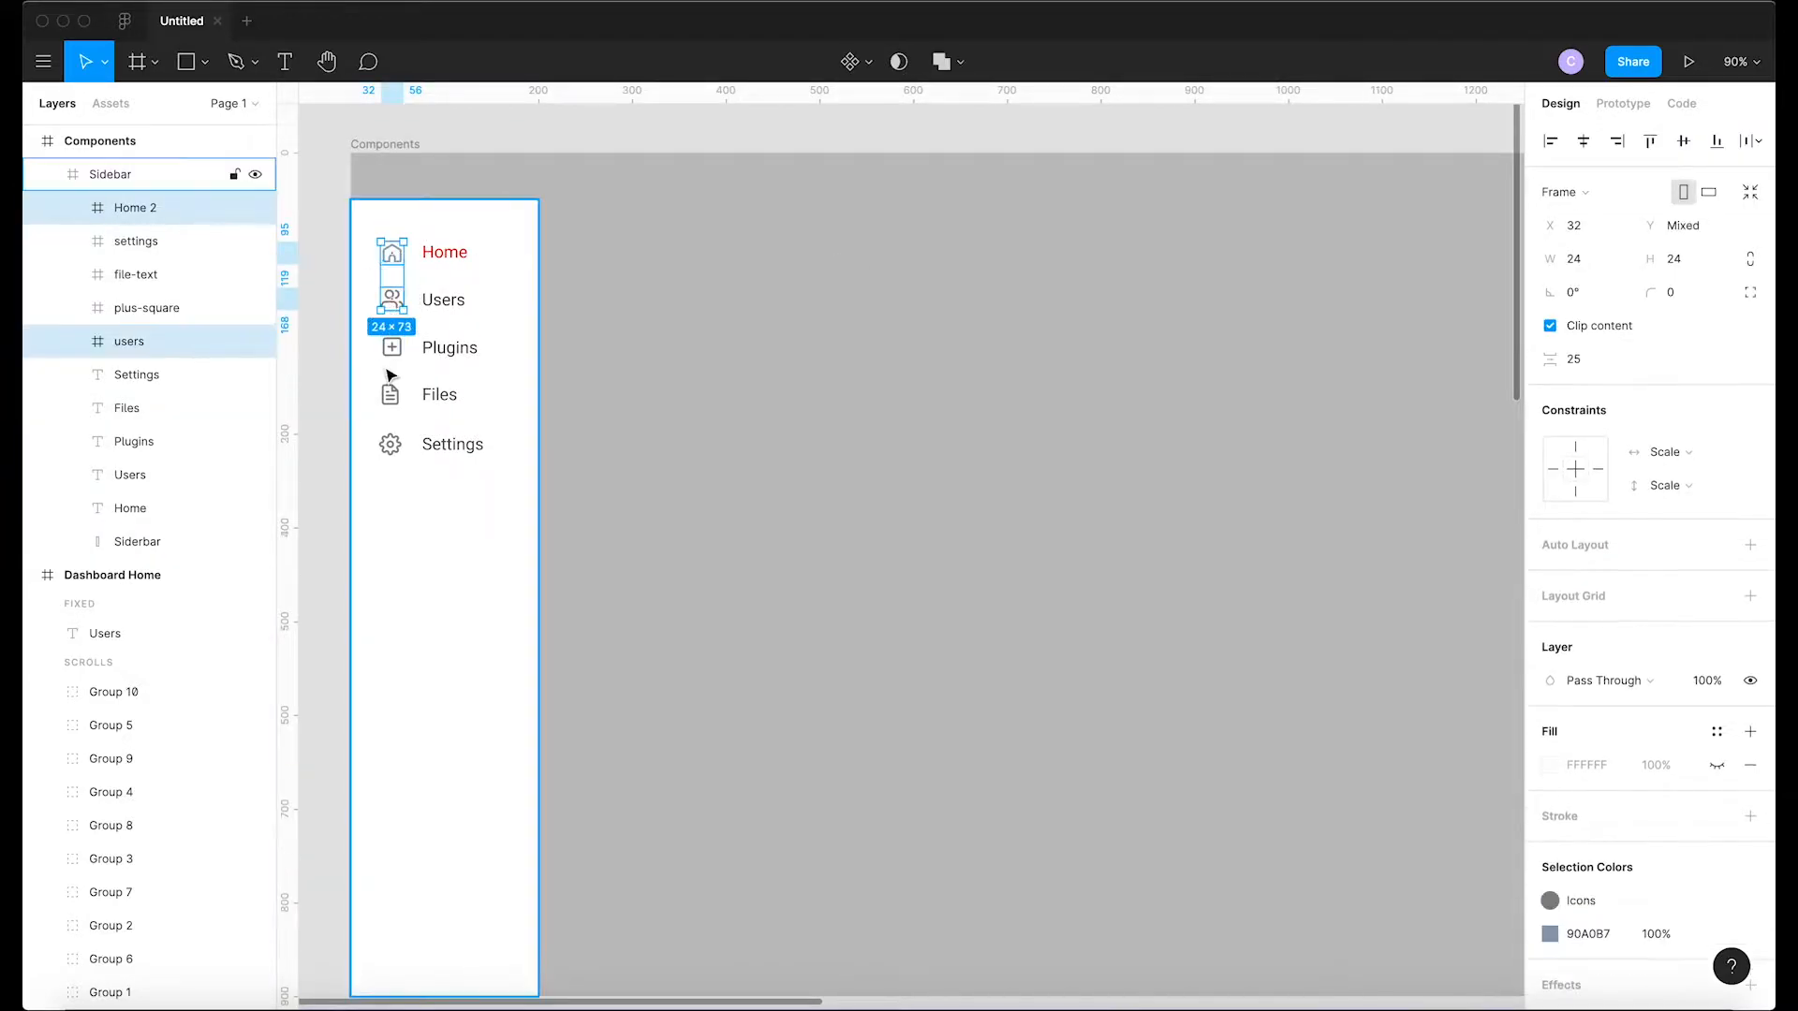
left_click(391, 348, "shift")
left_click(390, 403, "shift")
left_click(390, 444, "shift")
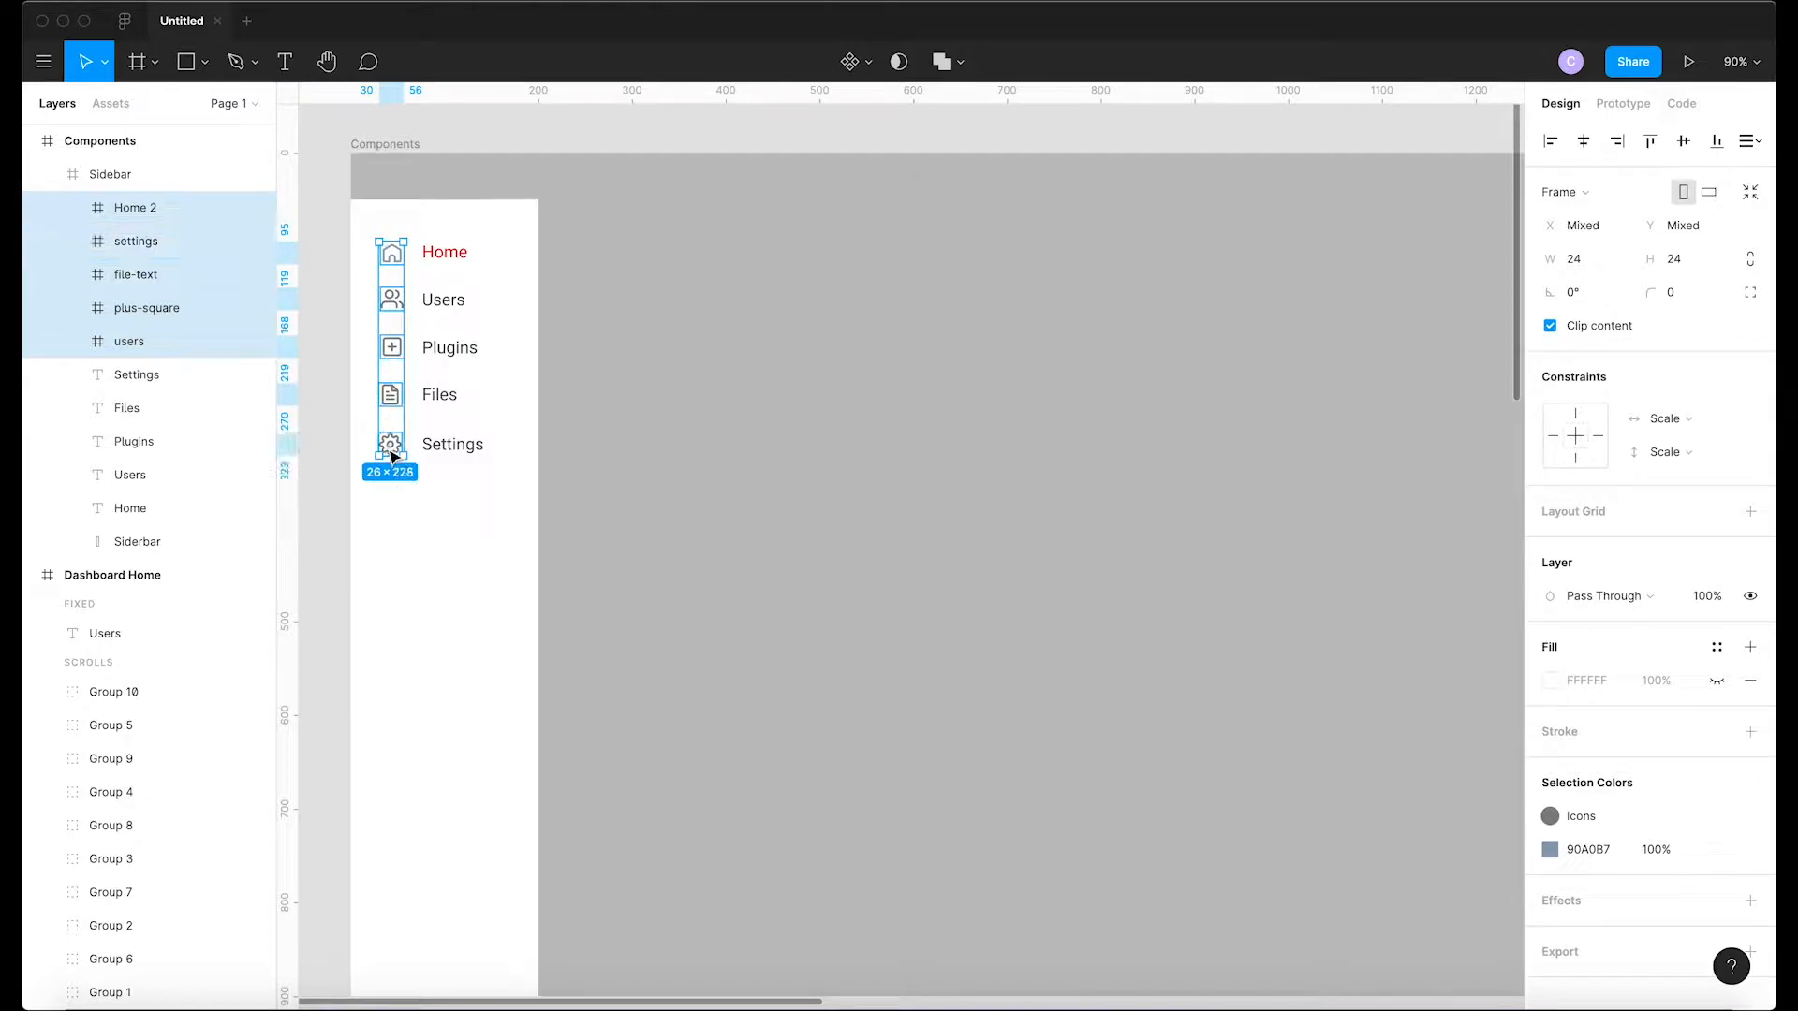
left_click(811, 380)
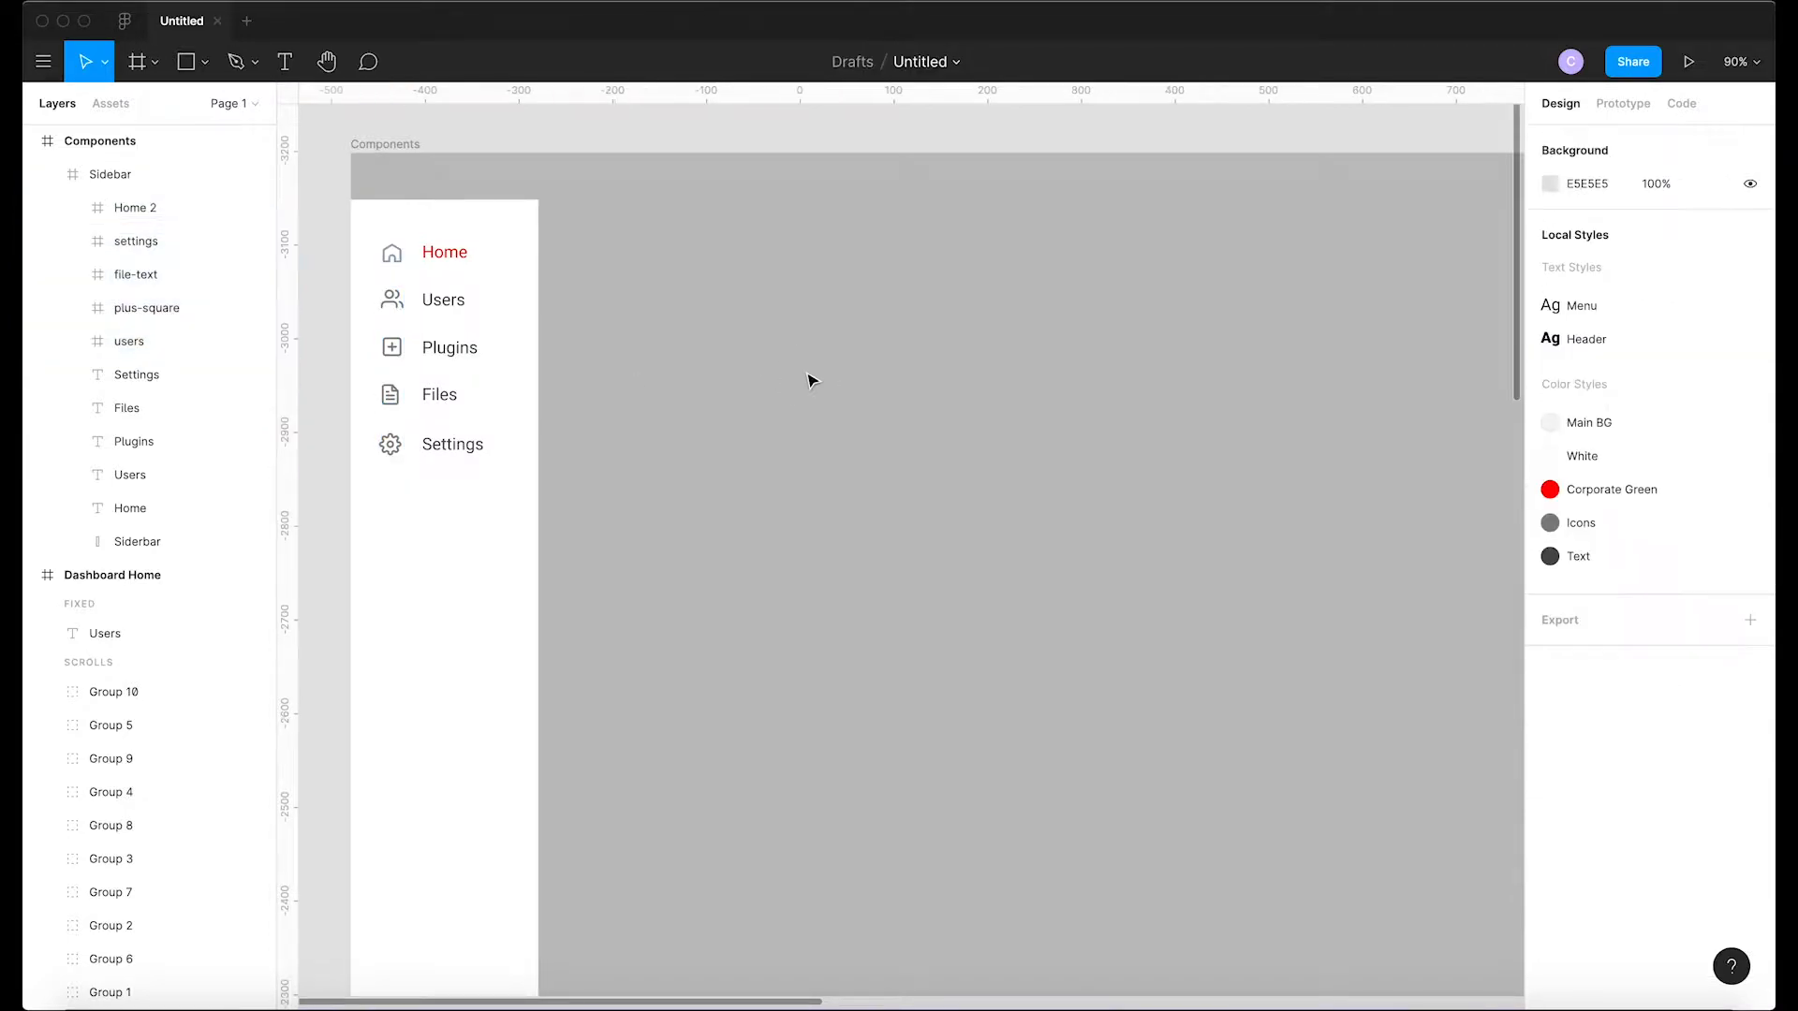
key("super+v")
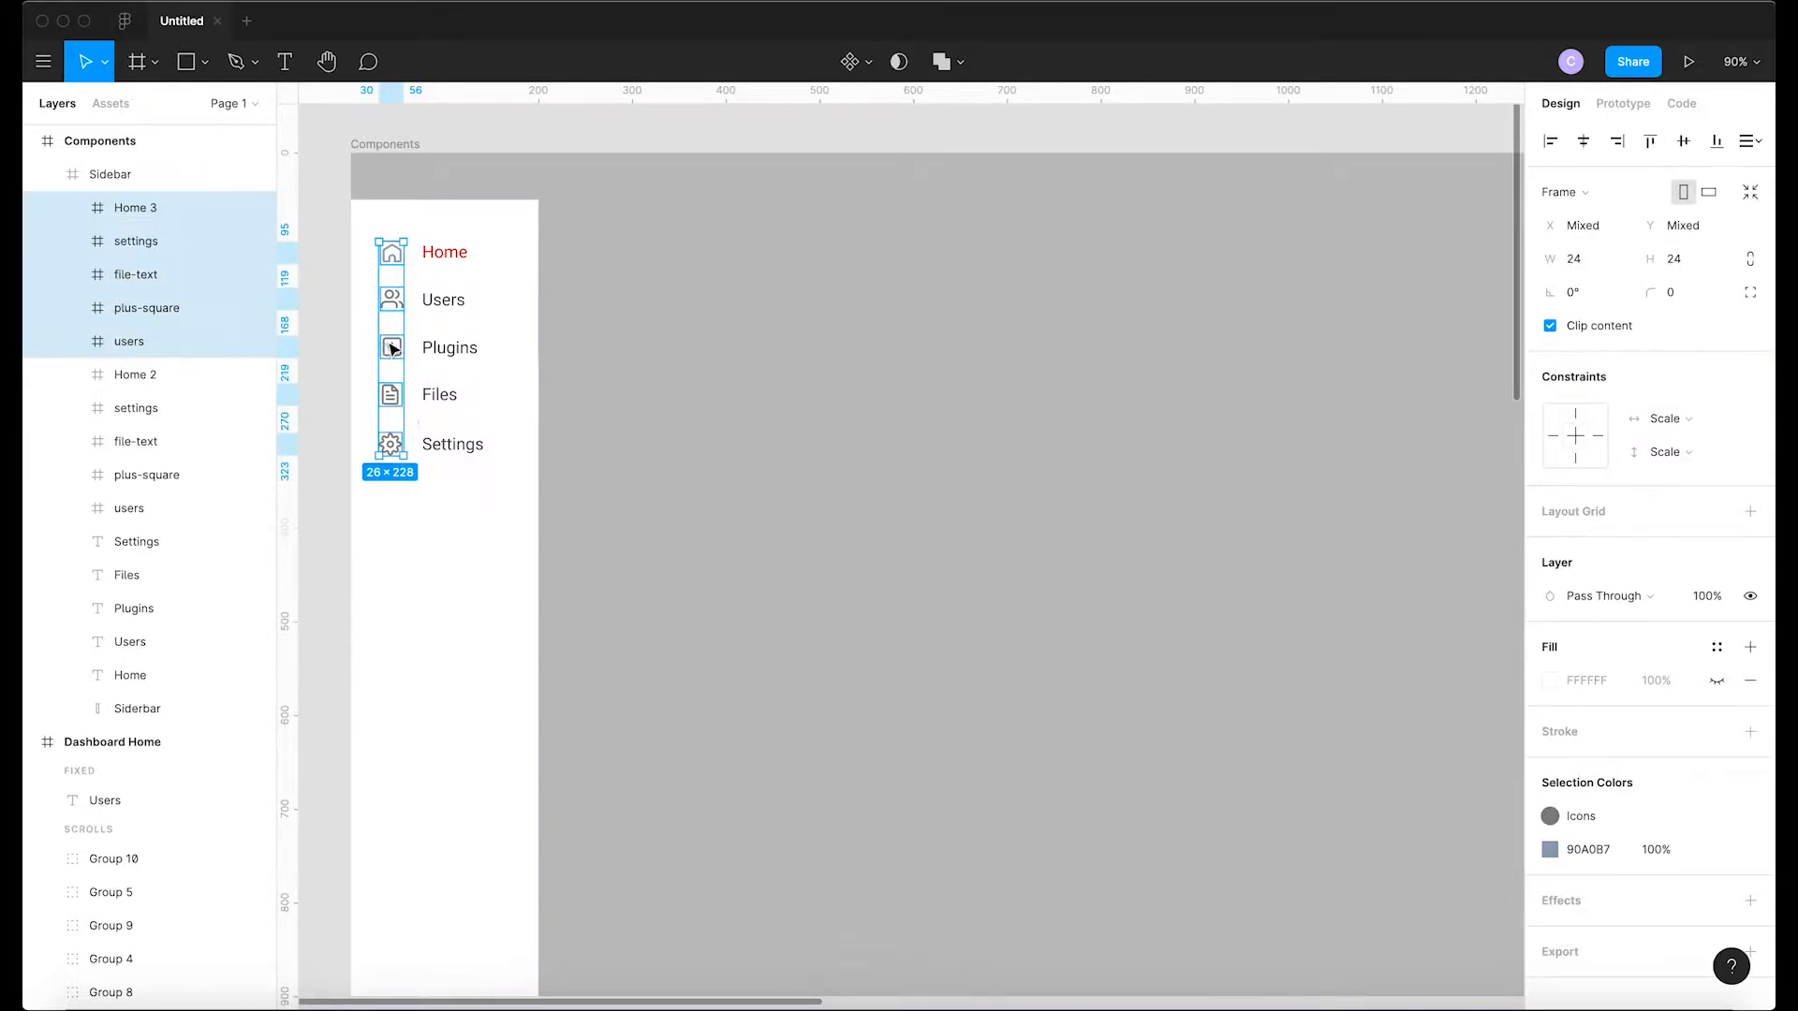
Move the five duplicated icons out of the Sidebar onto the empty grey area of the Components frame
left_click_drag(391, 348, 891, 352)
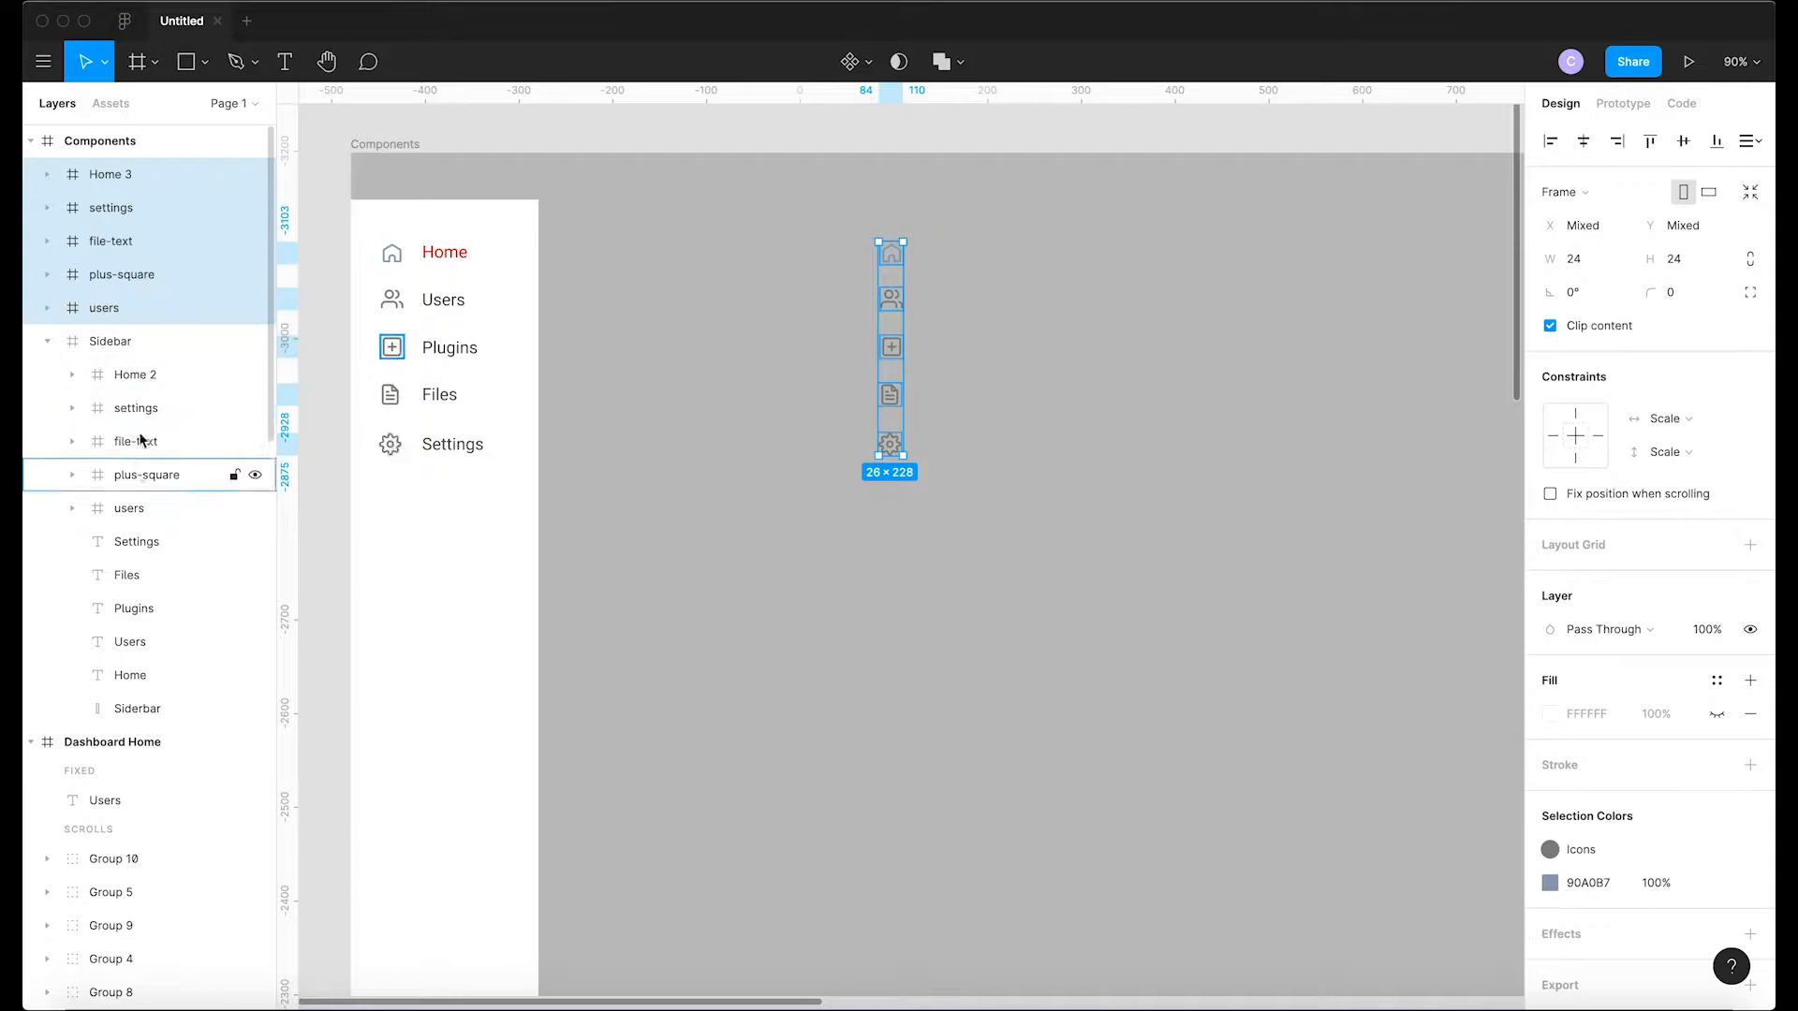
left_click_drag(894, 401, 961, 392)
left_click(1008, 361)
Turn the duplicated home icon outside the Sidebar into a component and rename it Home
left_click(962, 247)
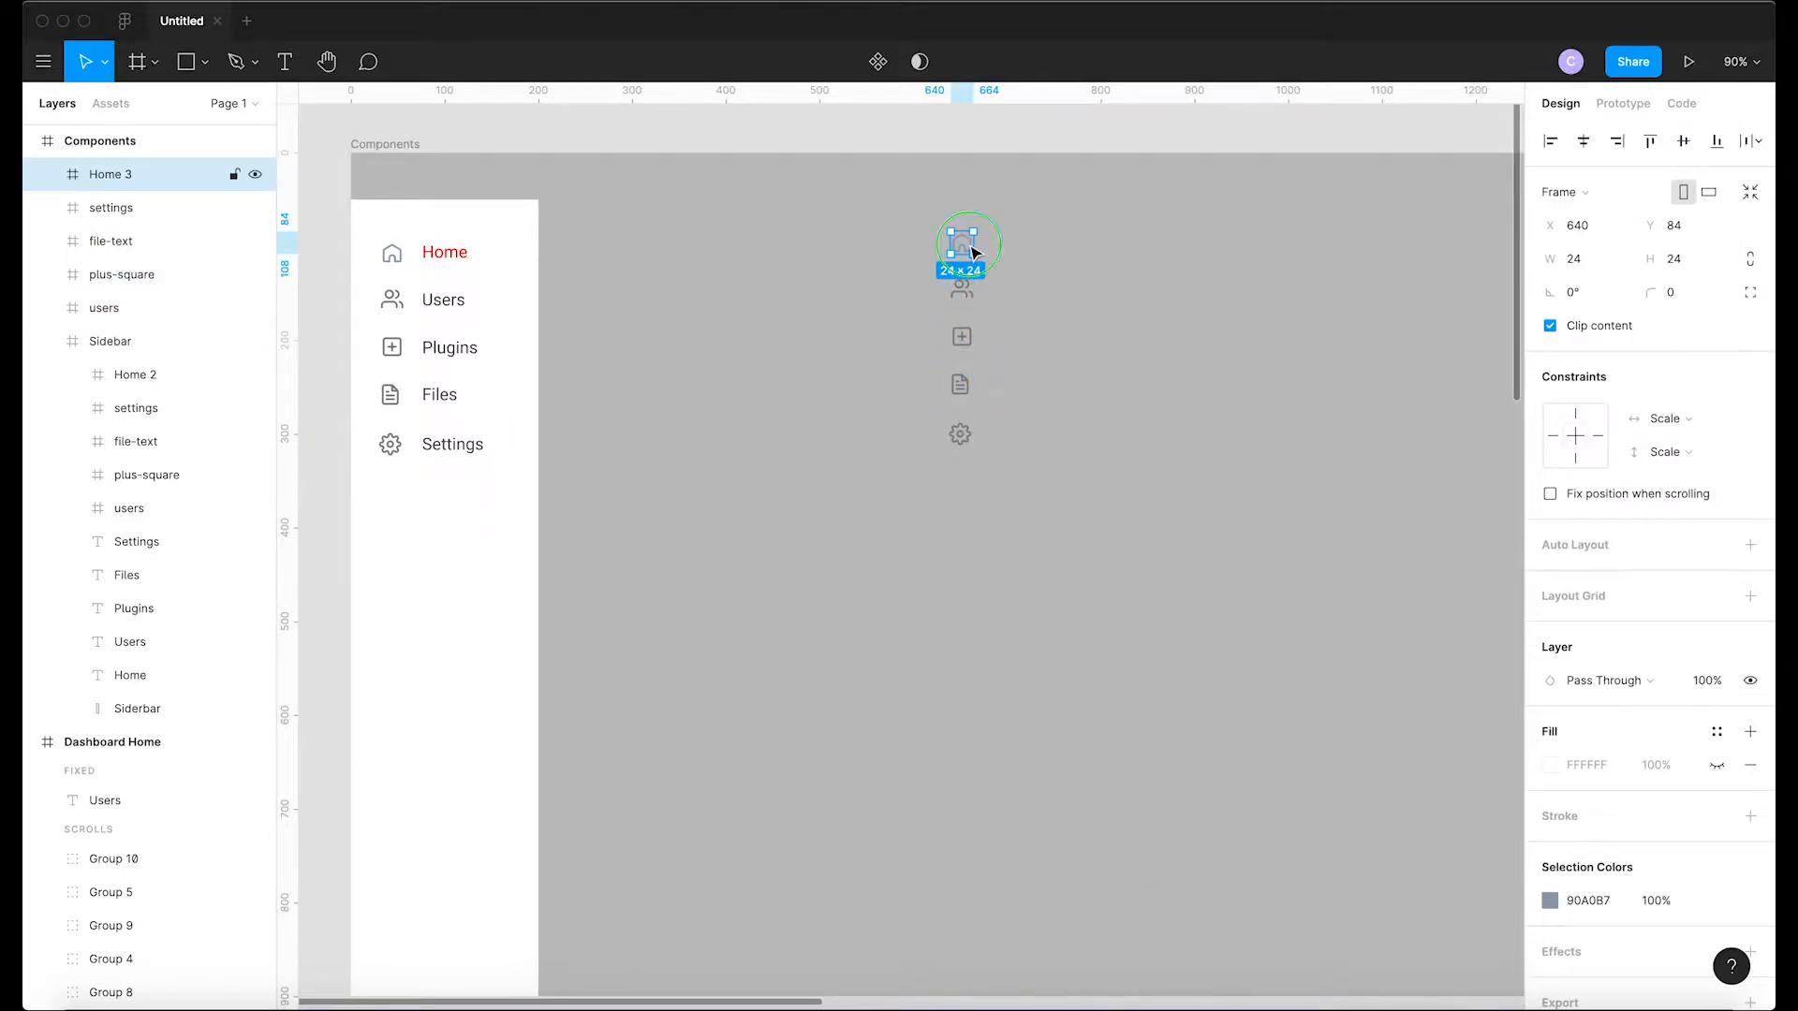
right_click(972, 251)
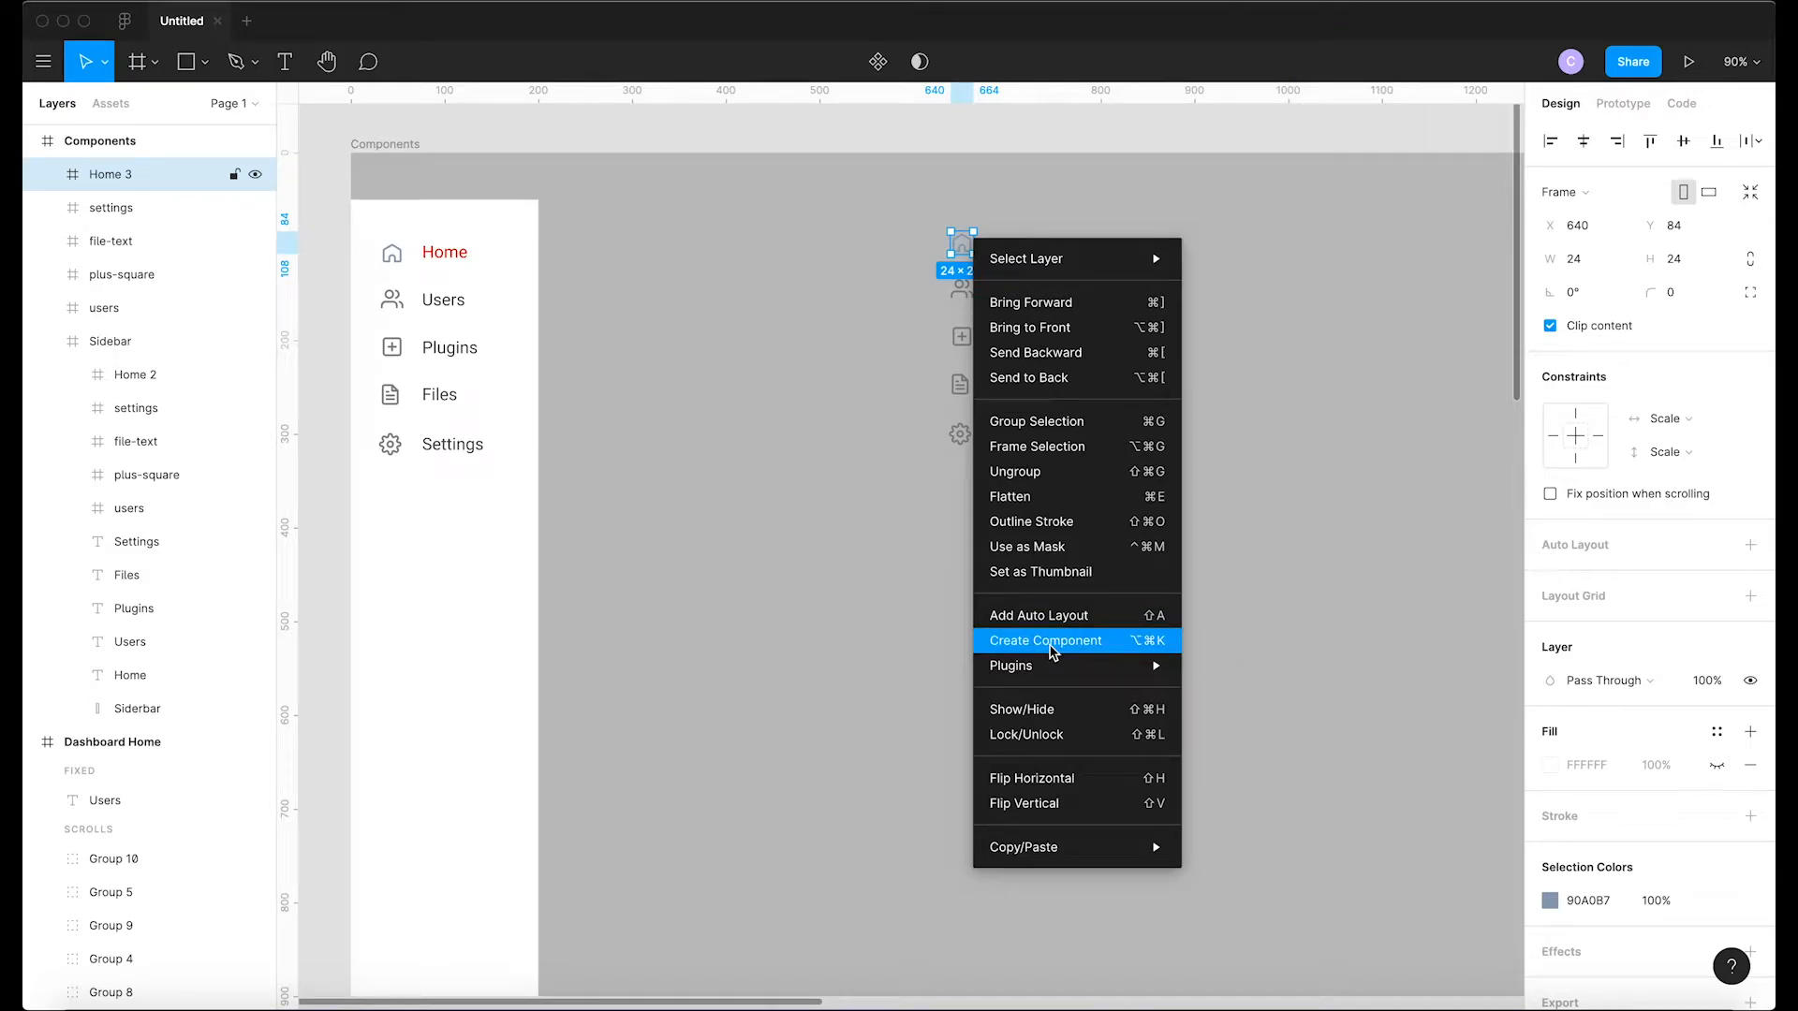
left_click(1053, 643)
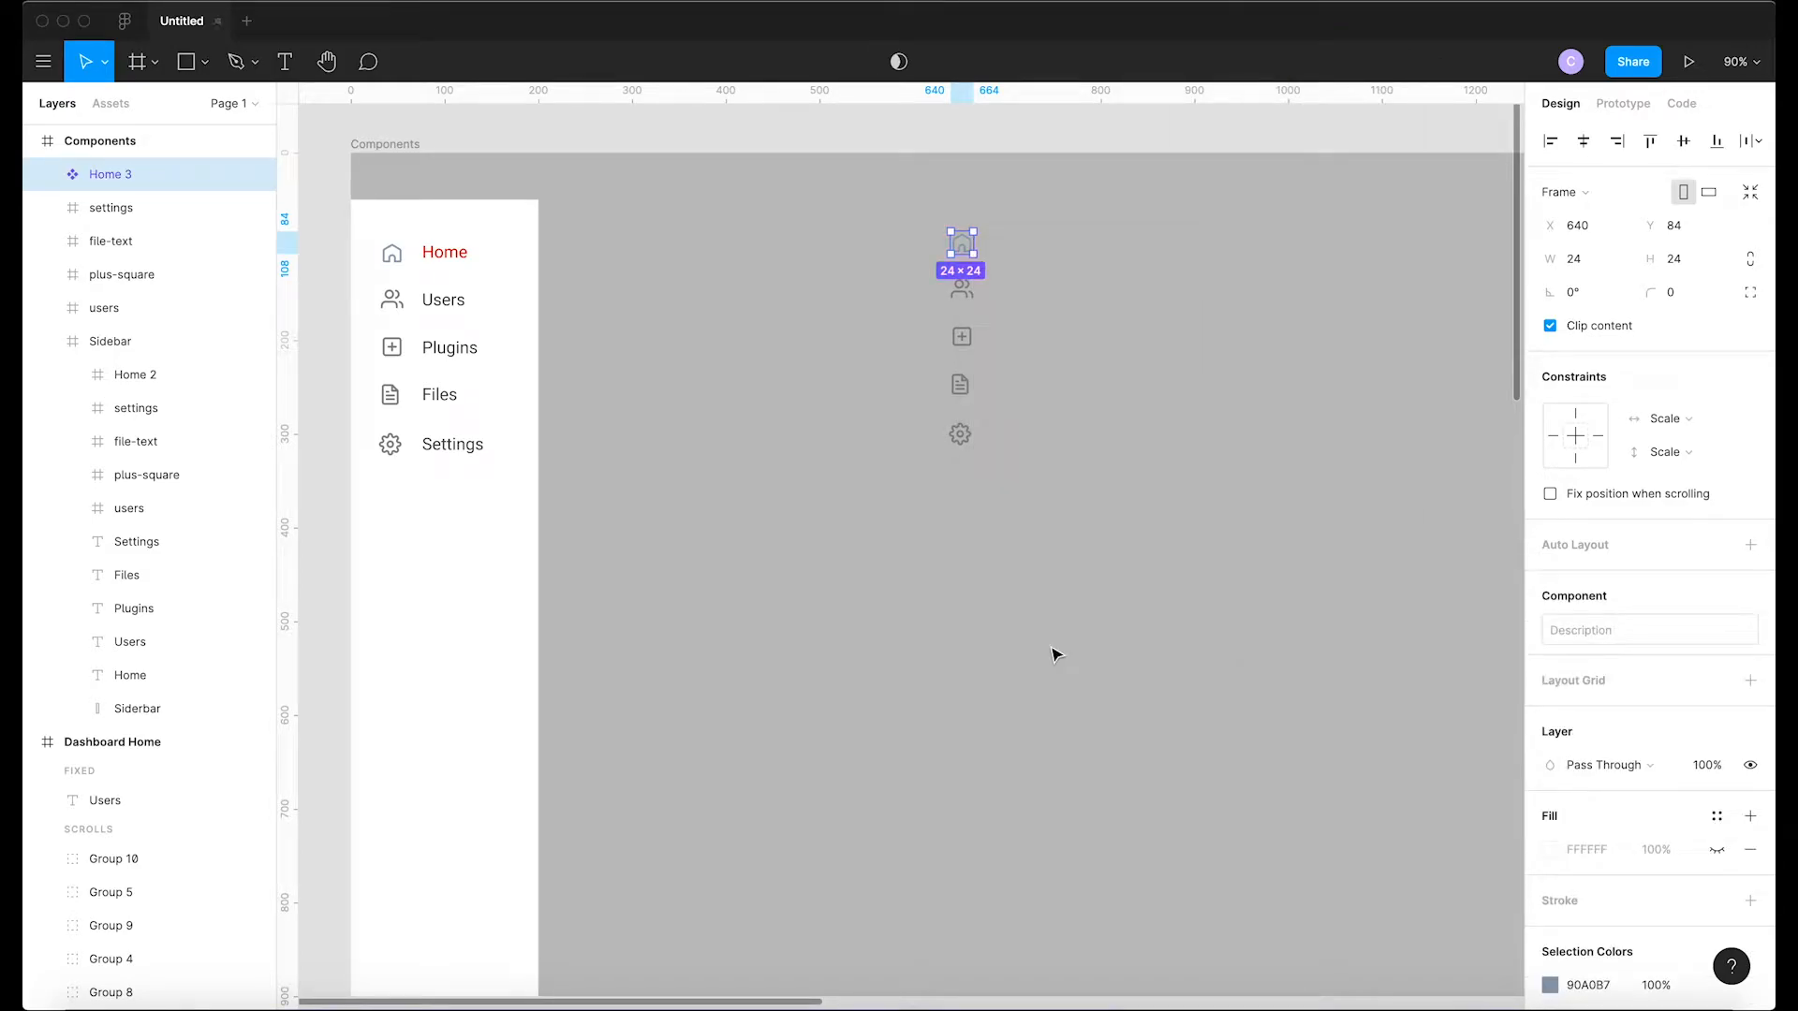
double_click(143, 174)
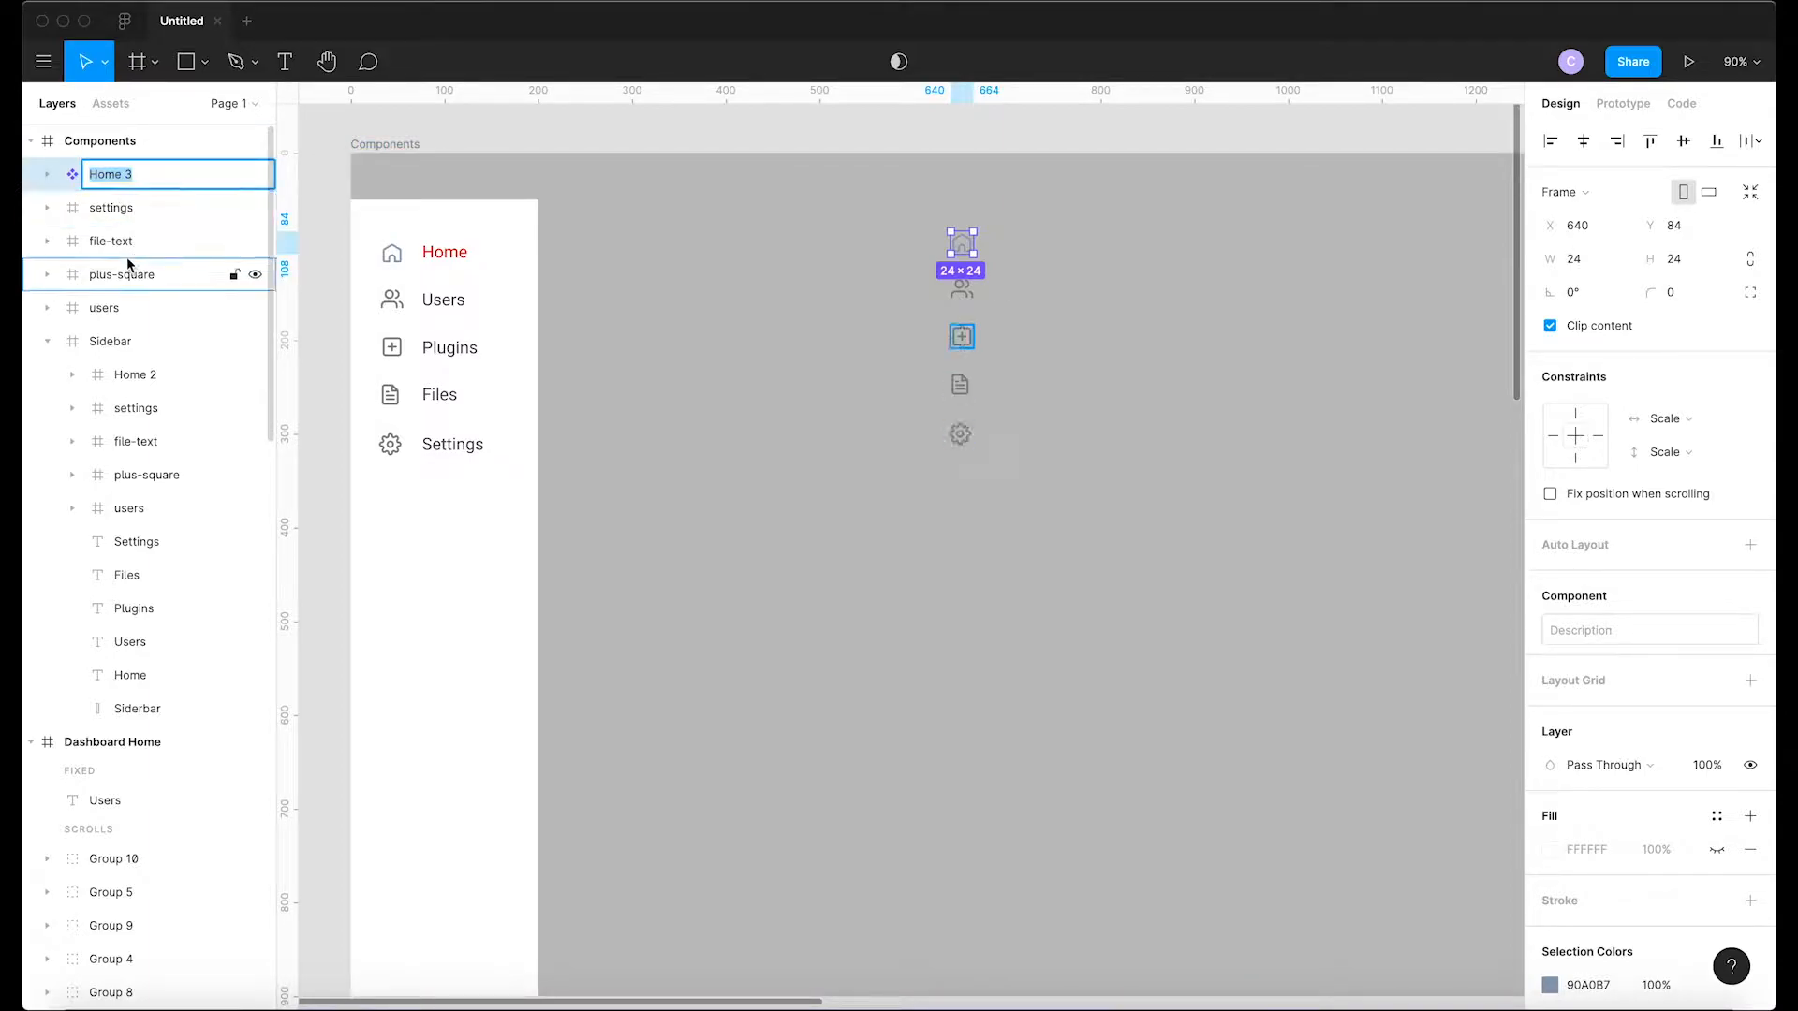
key("Right")
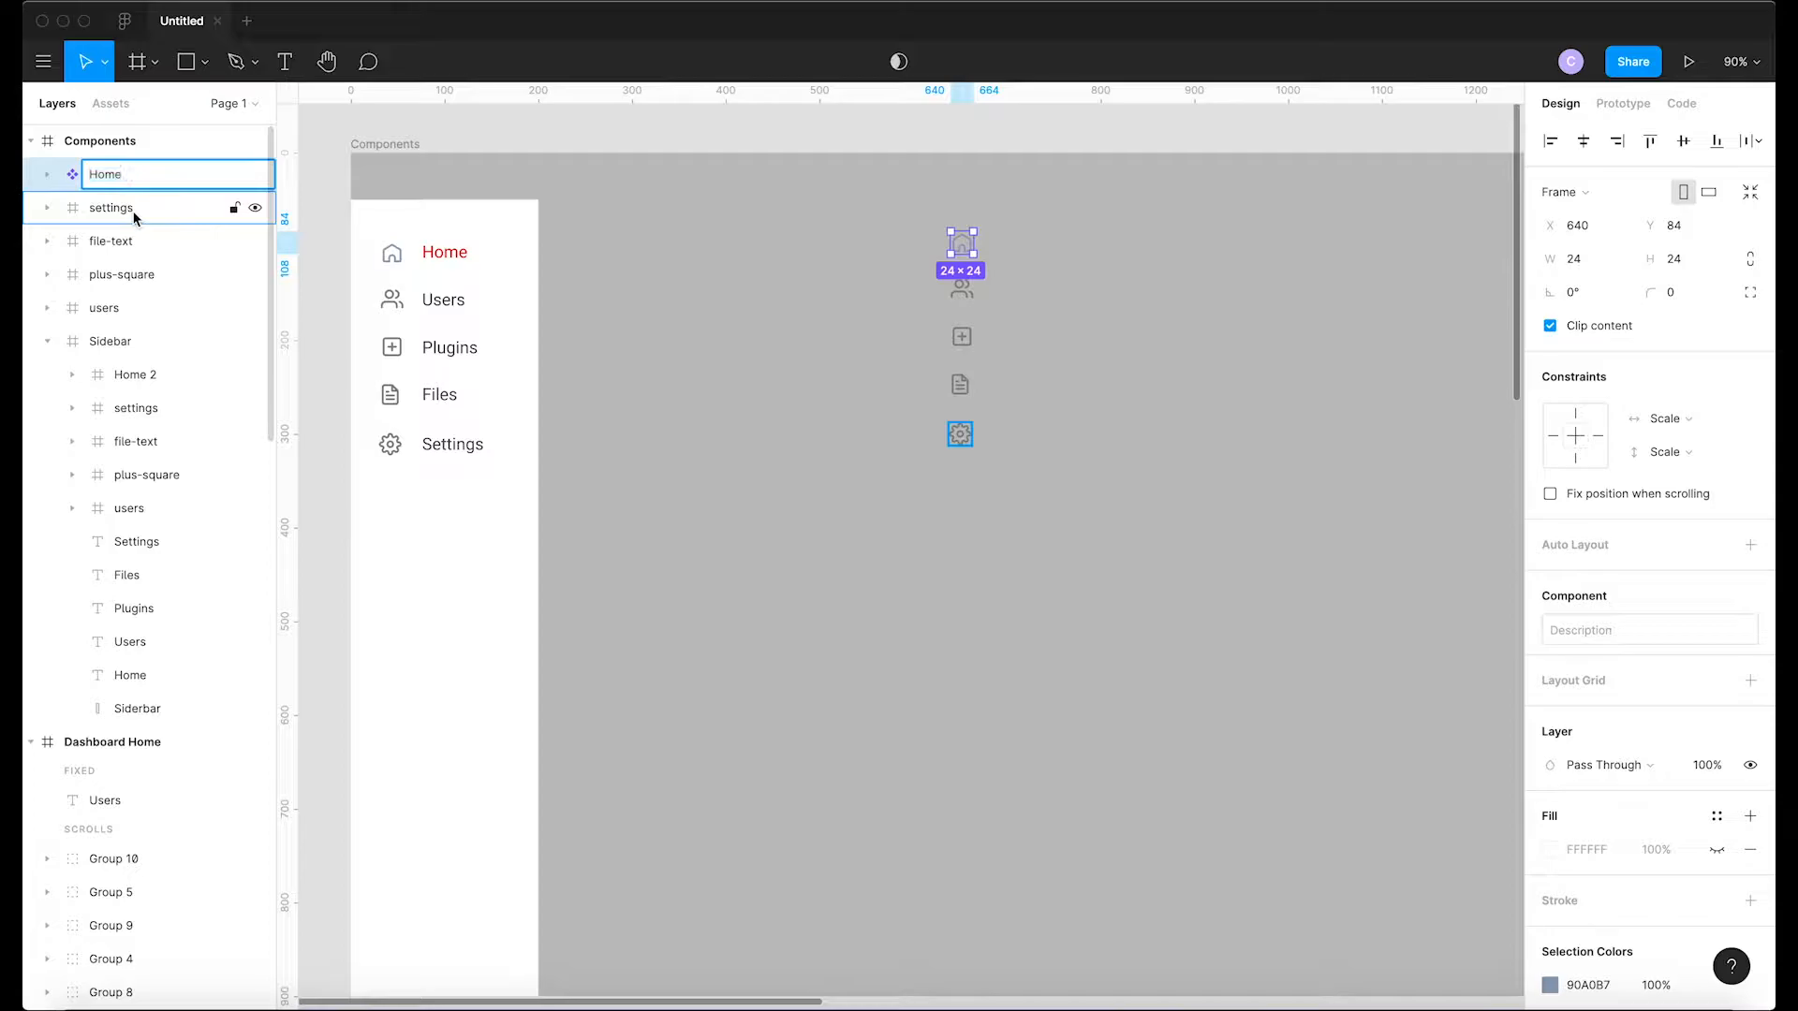
left_click(712, 311)
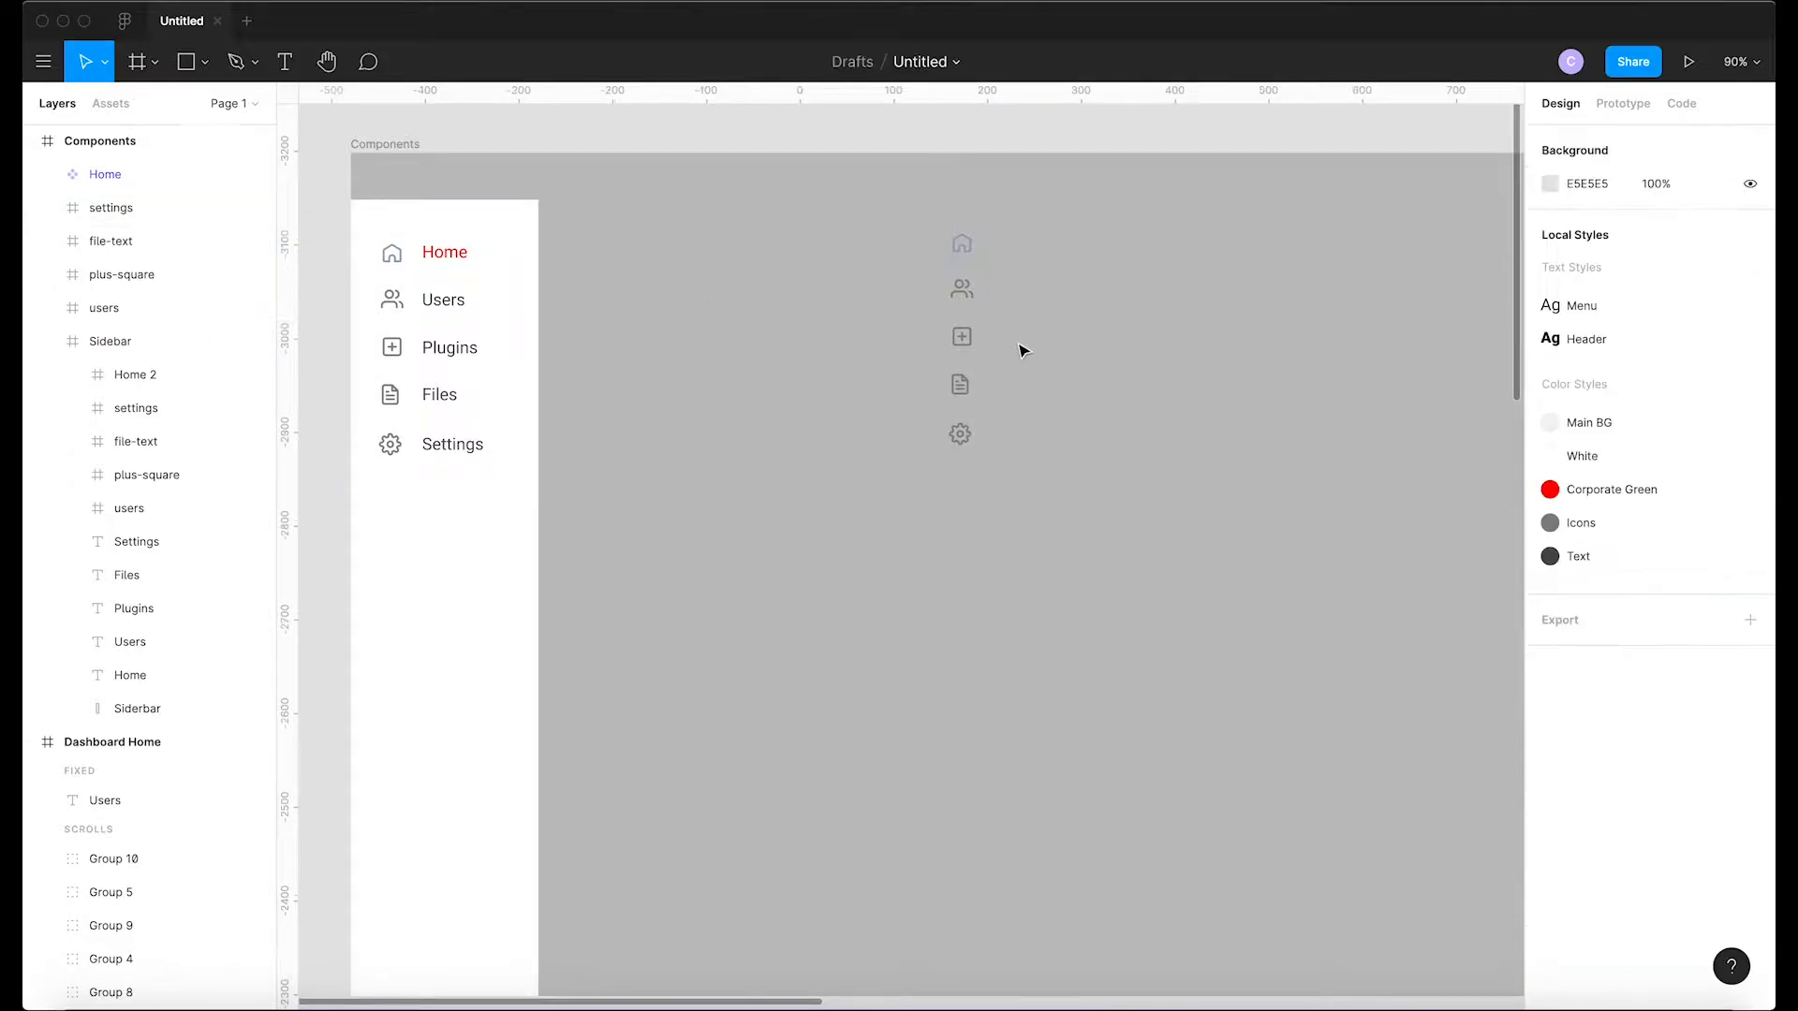
Create separate components from the duplicated users and plus-square icons
left_click(973, 298)
right_click(974, 300)
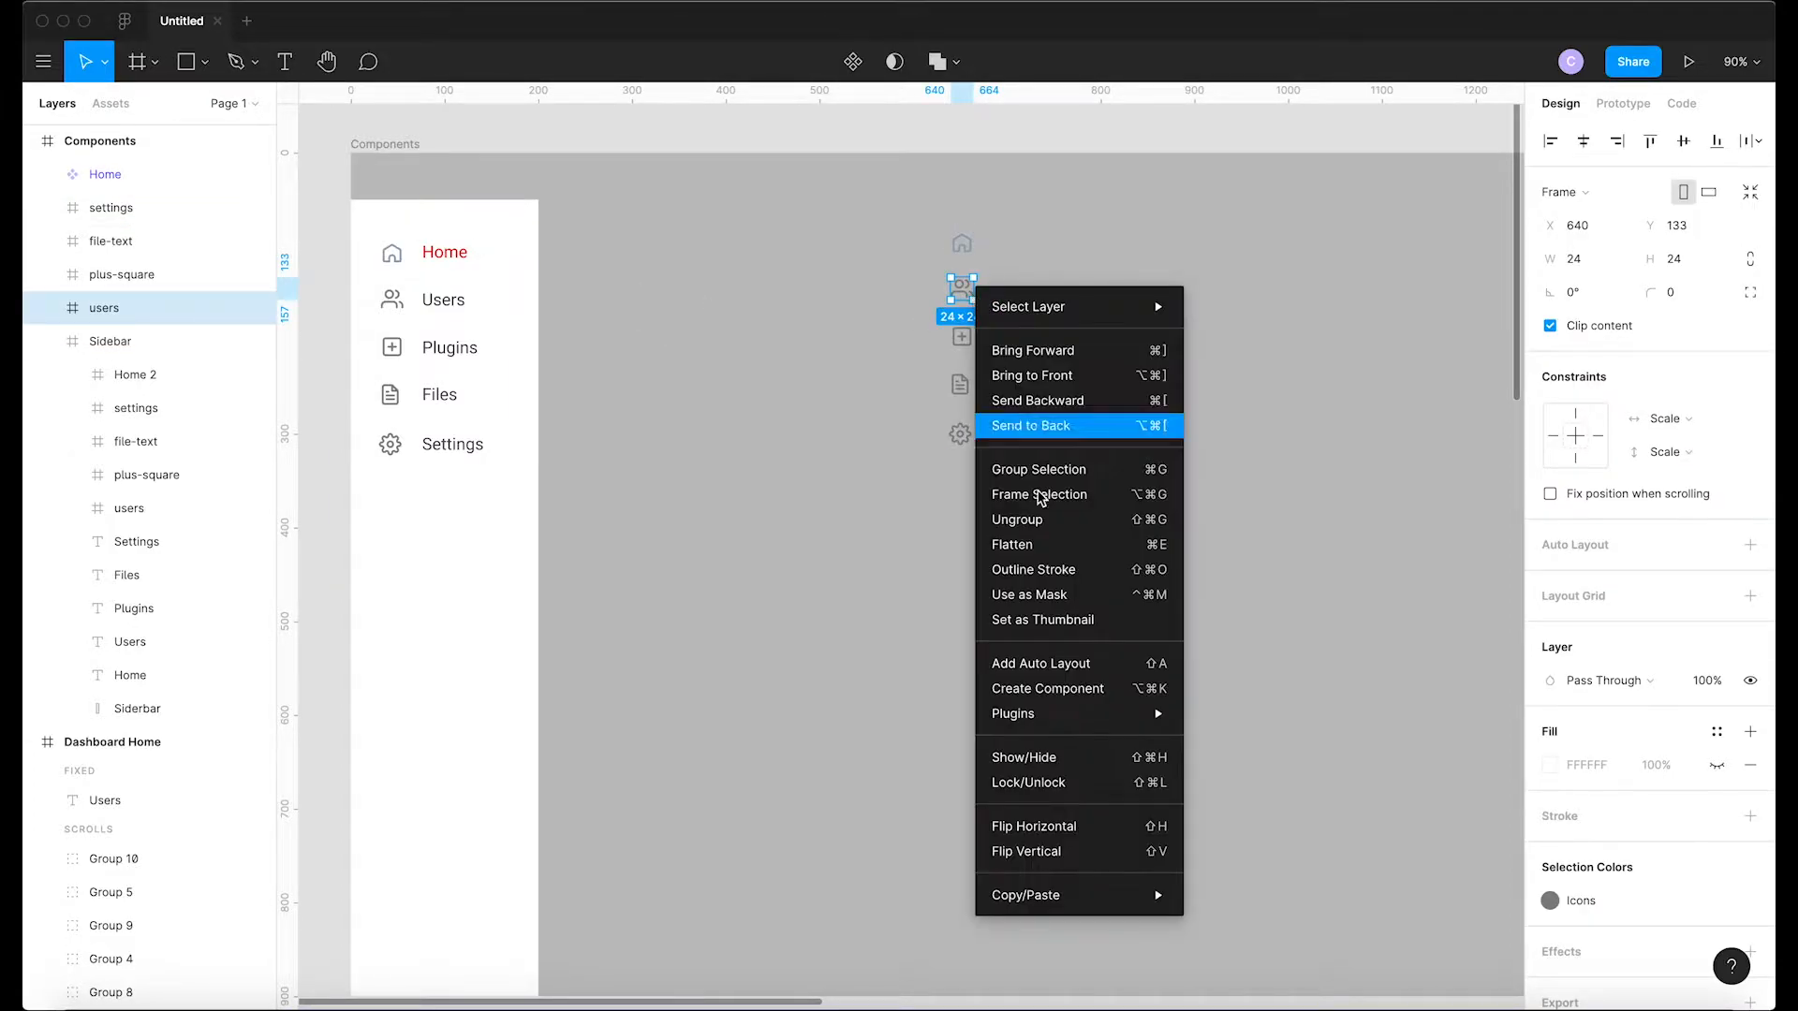
left_click(1060, 686)
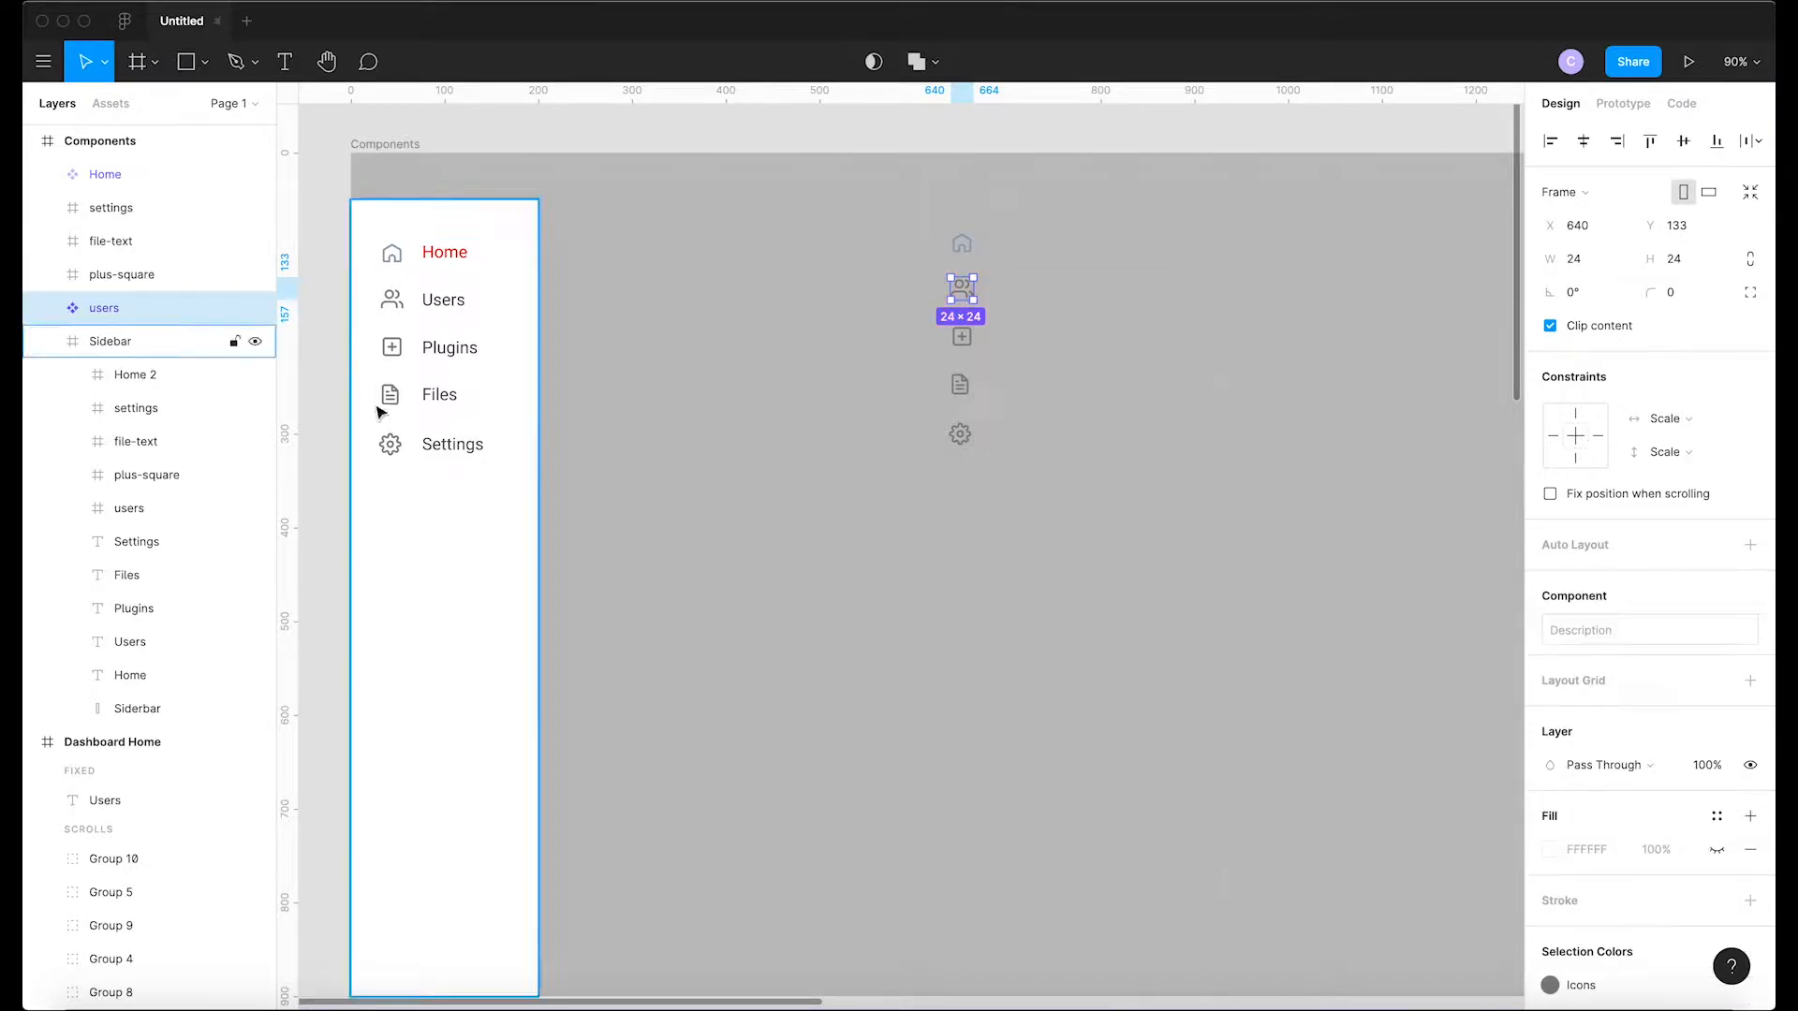
left_click(962, 337)
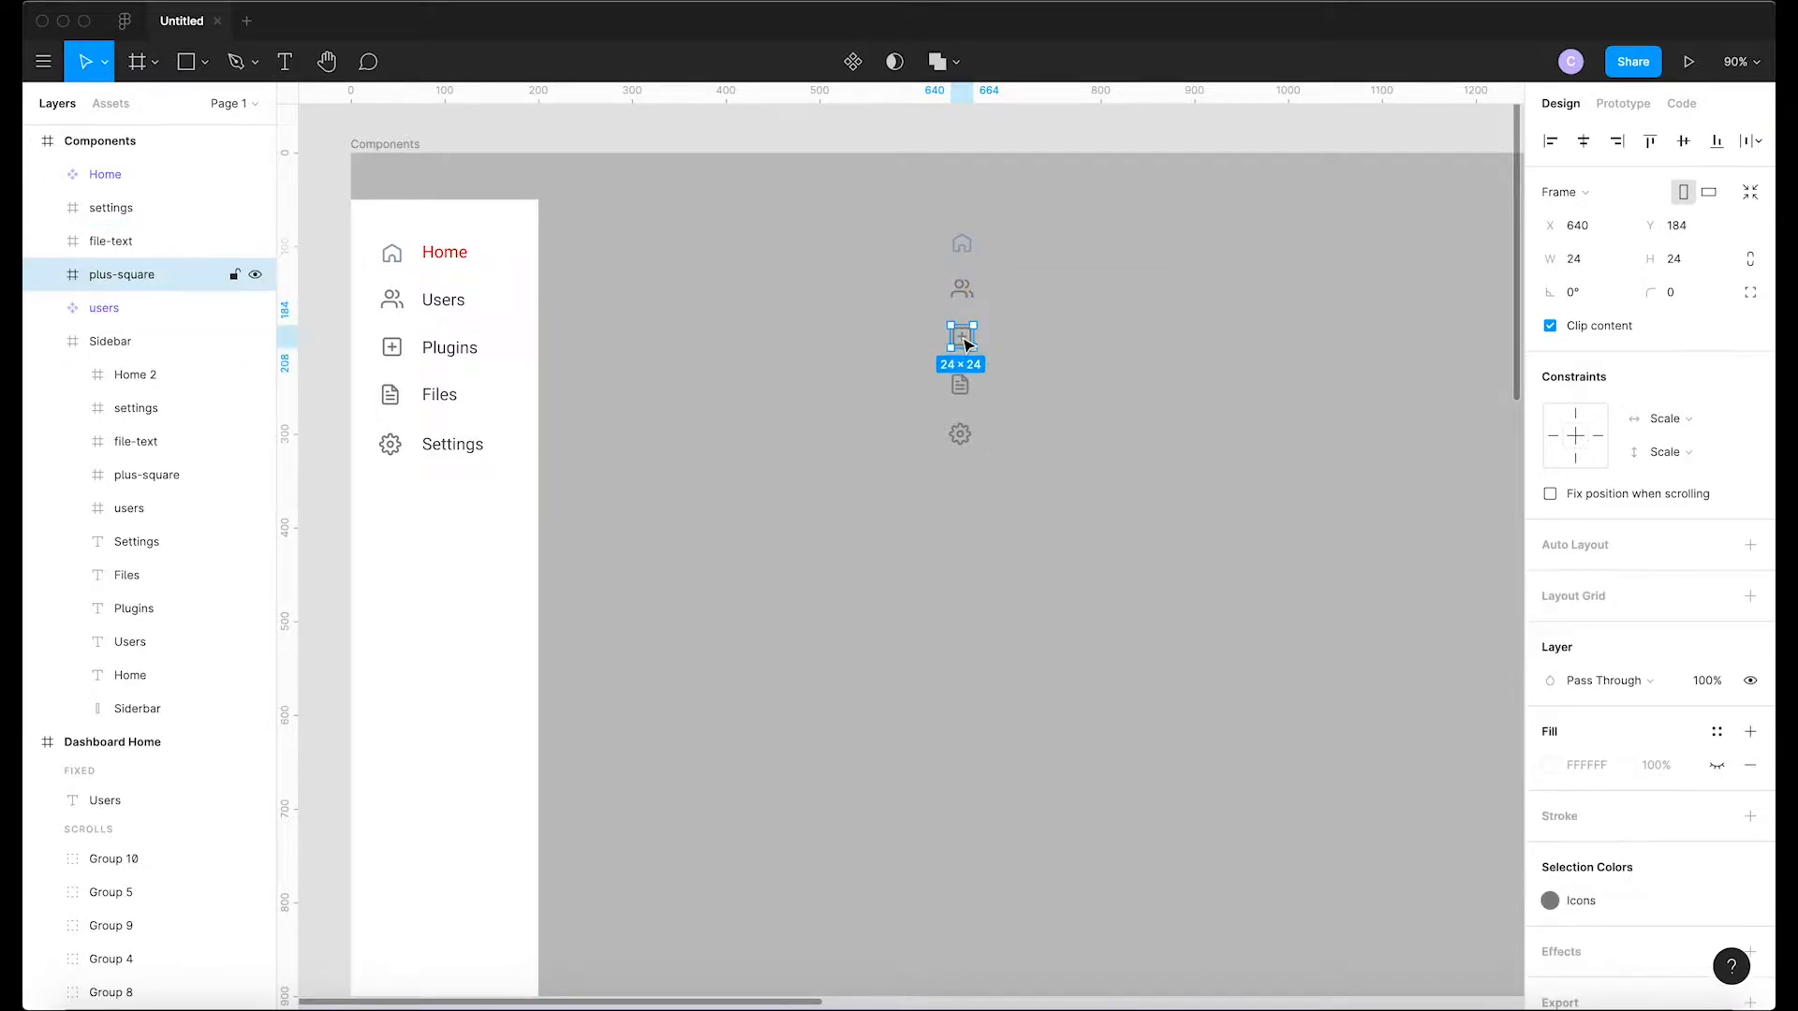
right_click(967, 332)
left_click(1081, 731)
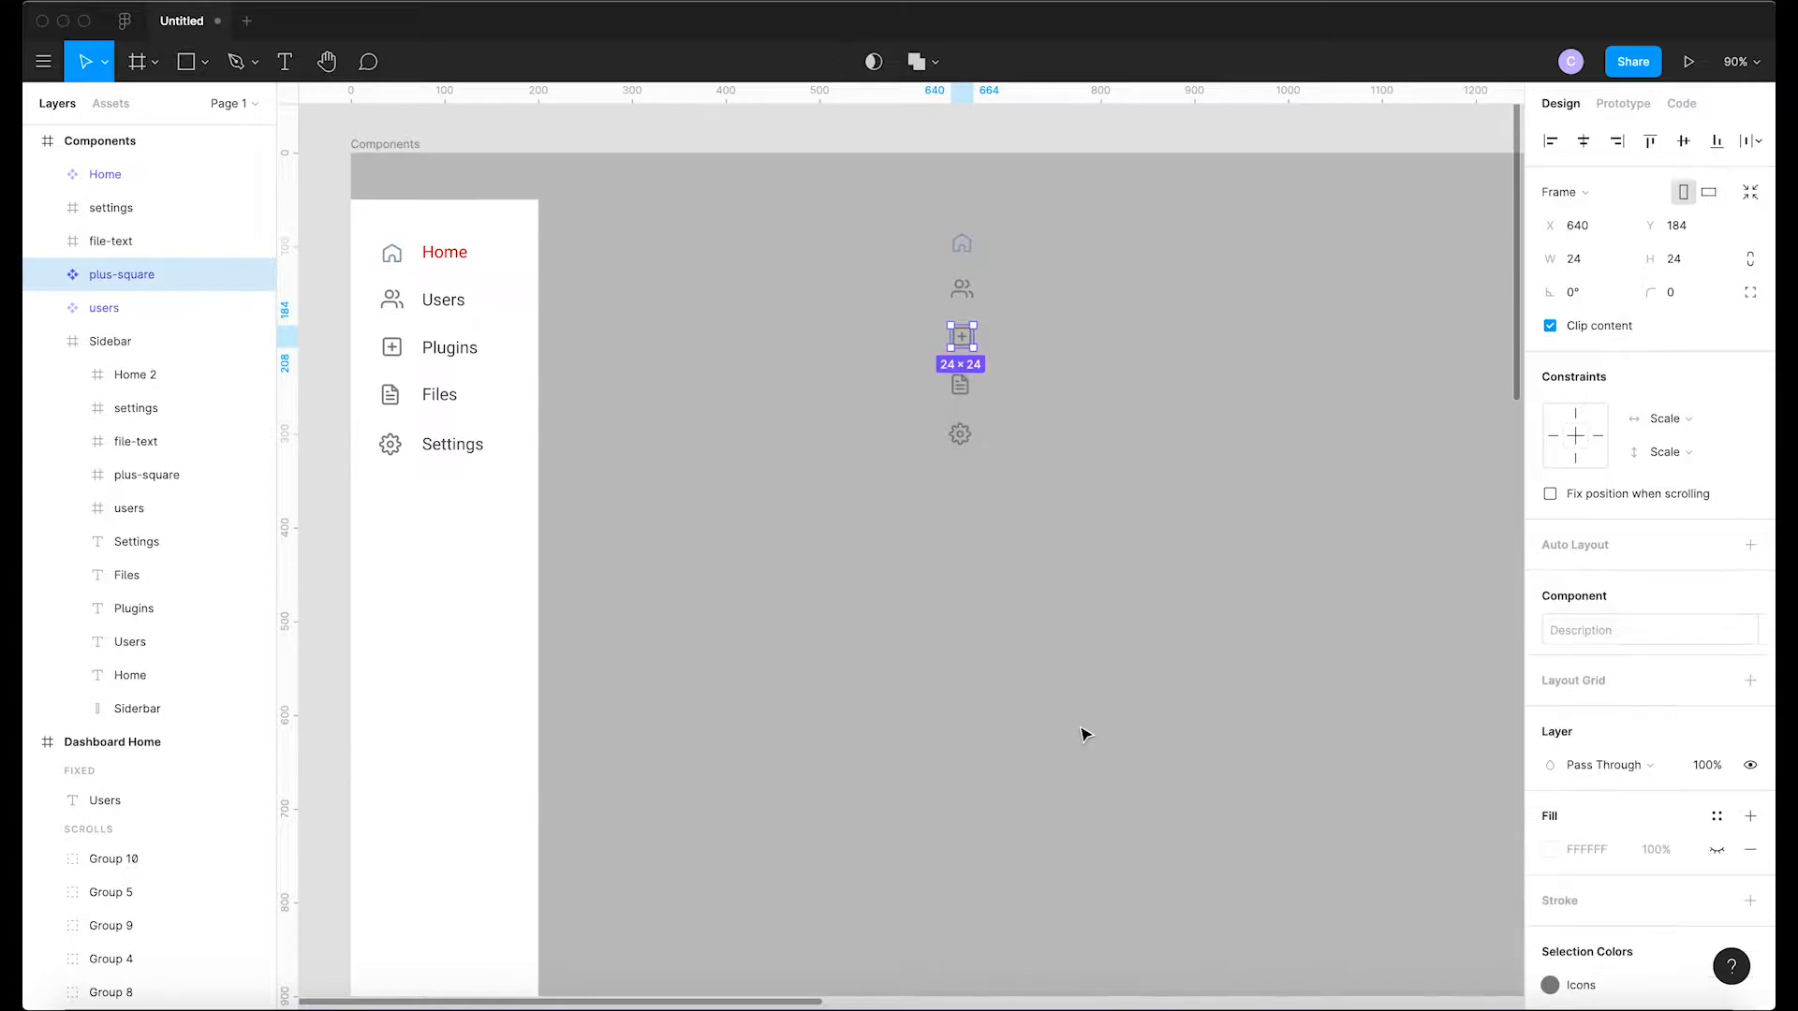
Create separate components from the duplicated file-text and settings icons
left_click(958, 384)
right_click(962, 379)
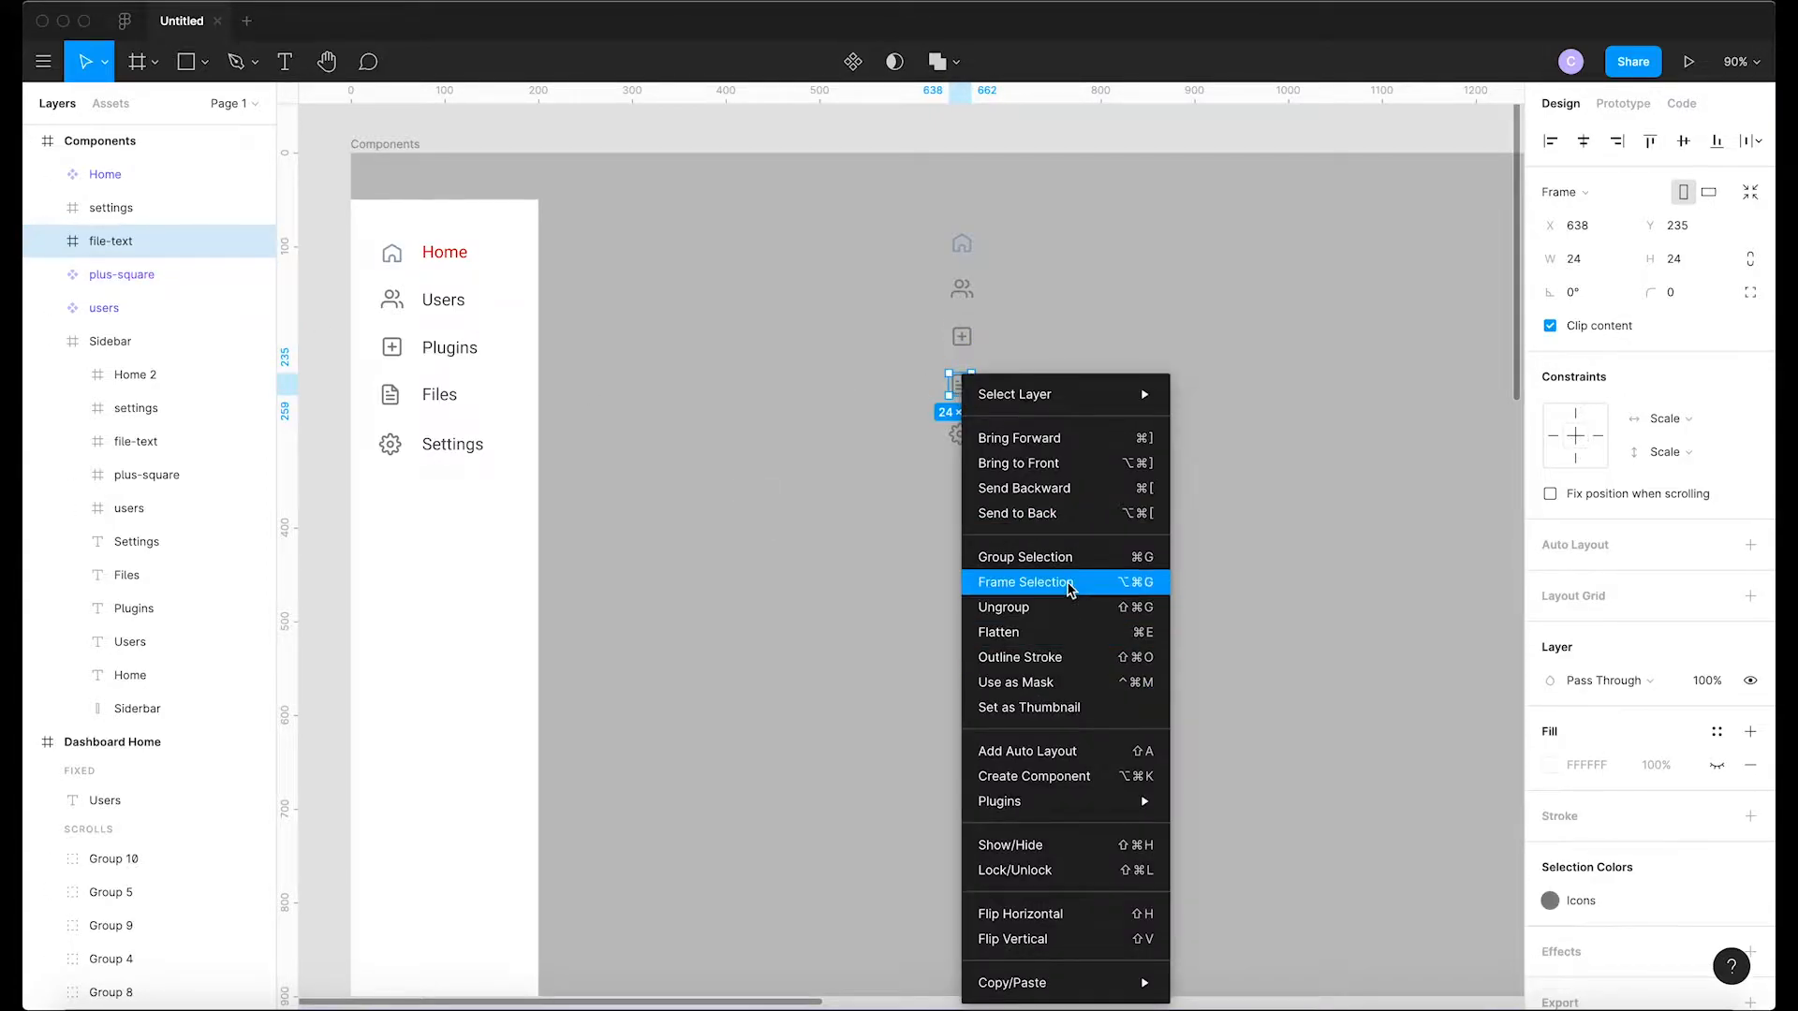
left_click(1074, 777)
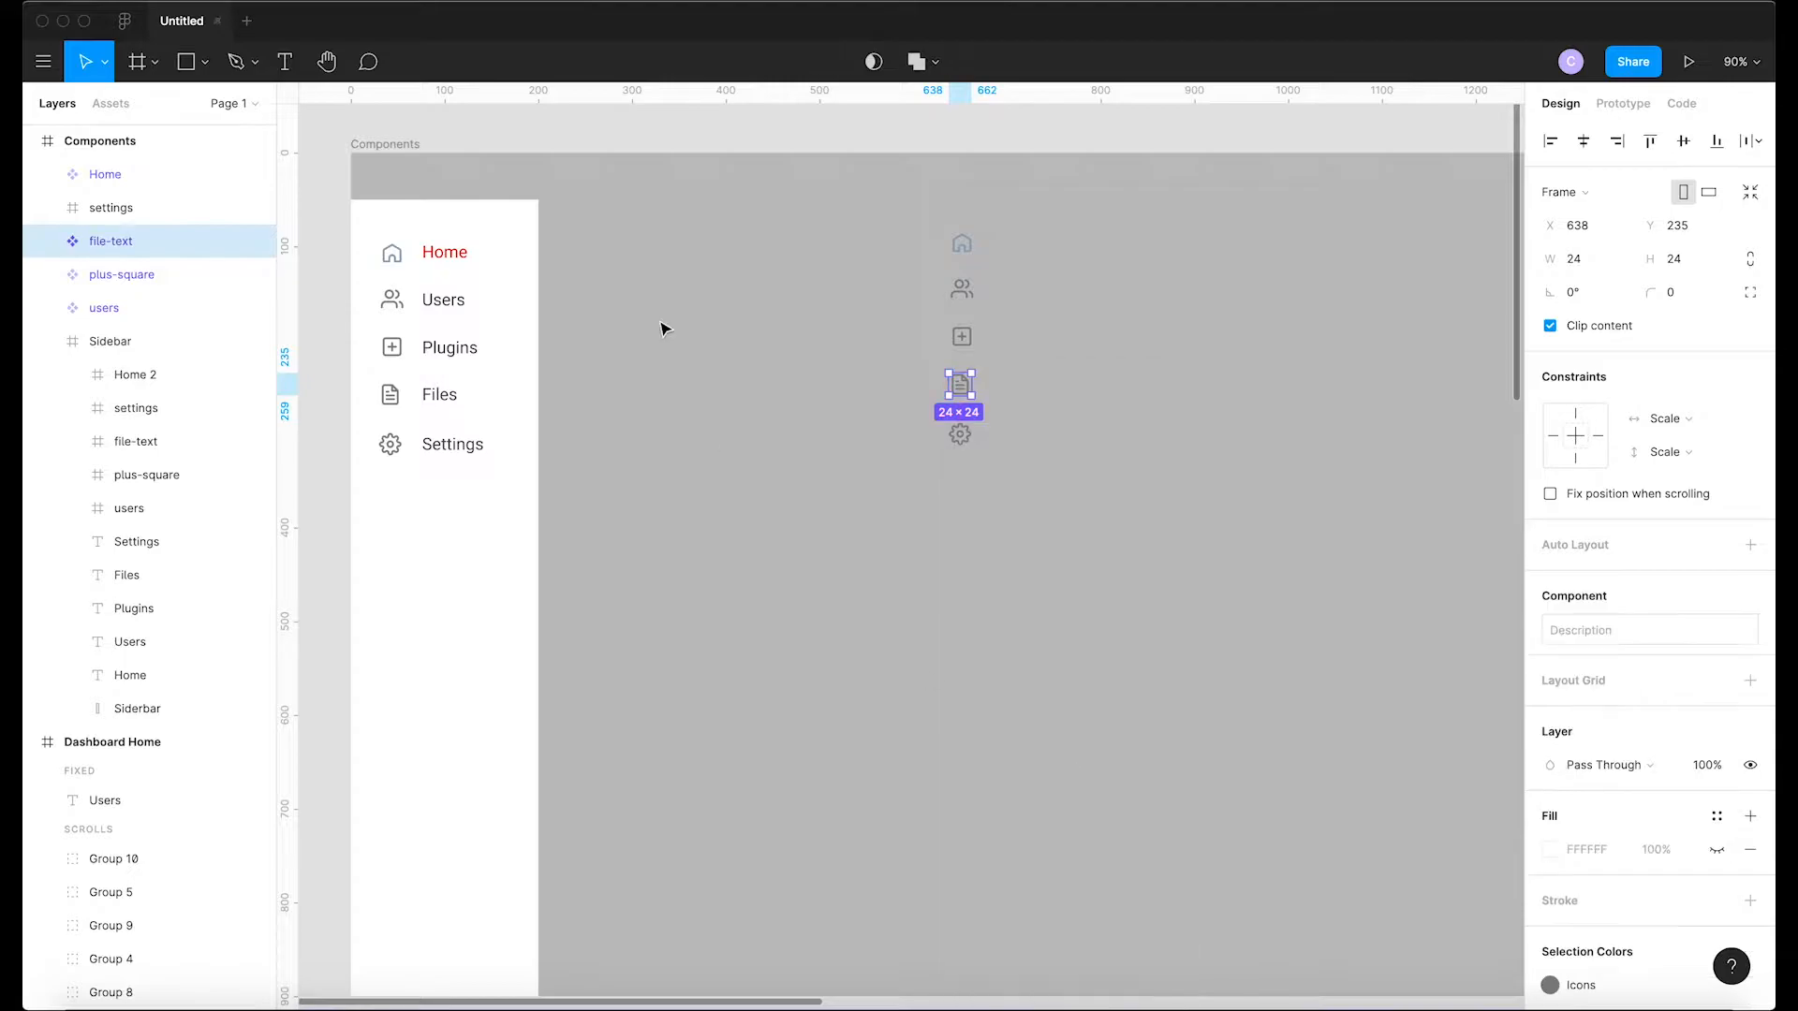
left_click(959, 433)
right_click(961, 433)
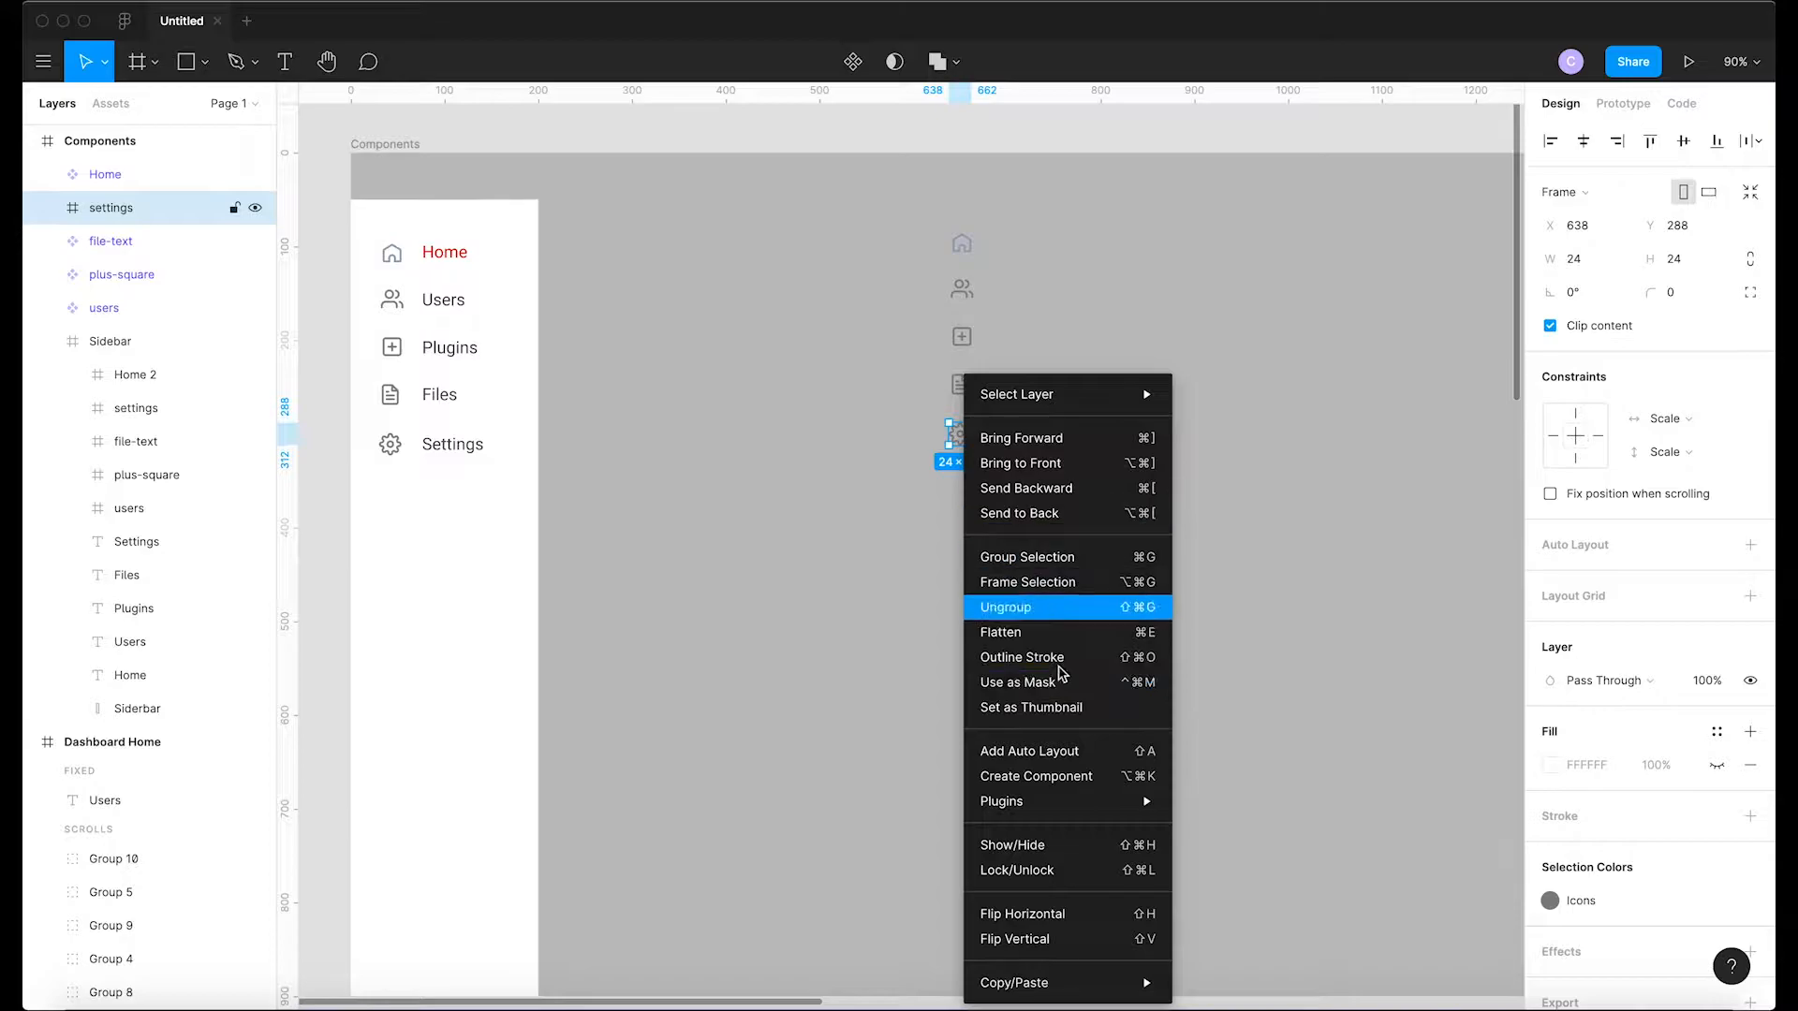
left_click(1059, 794)
left_click(953, 562)
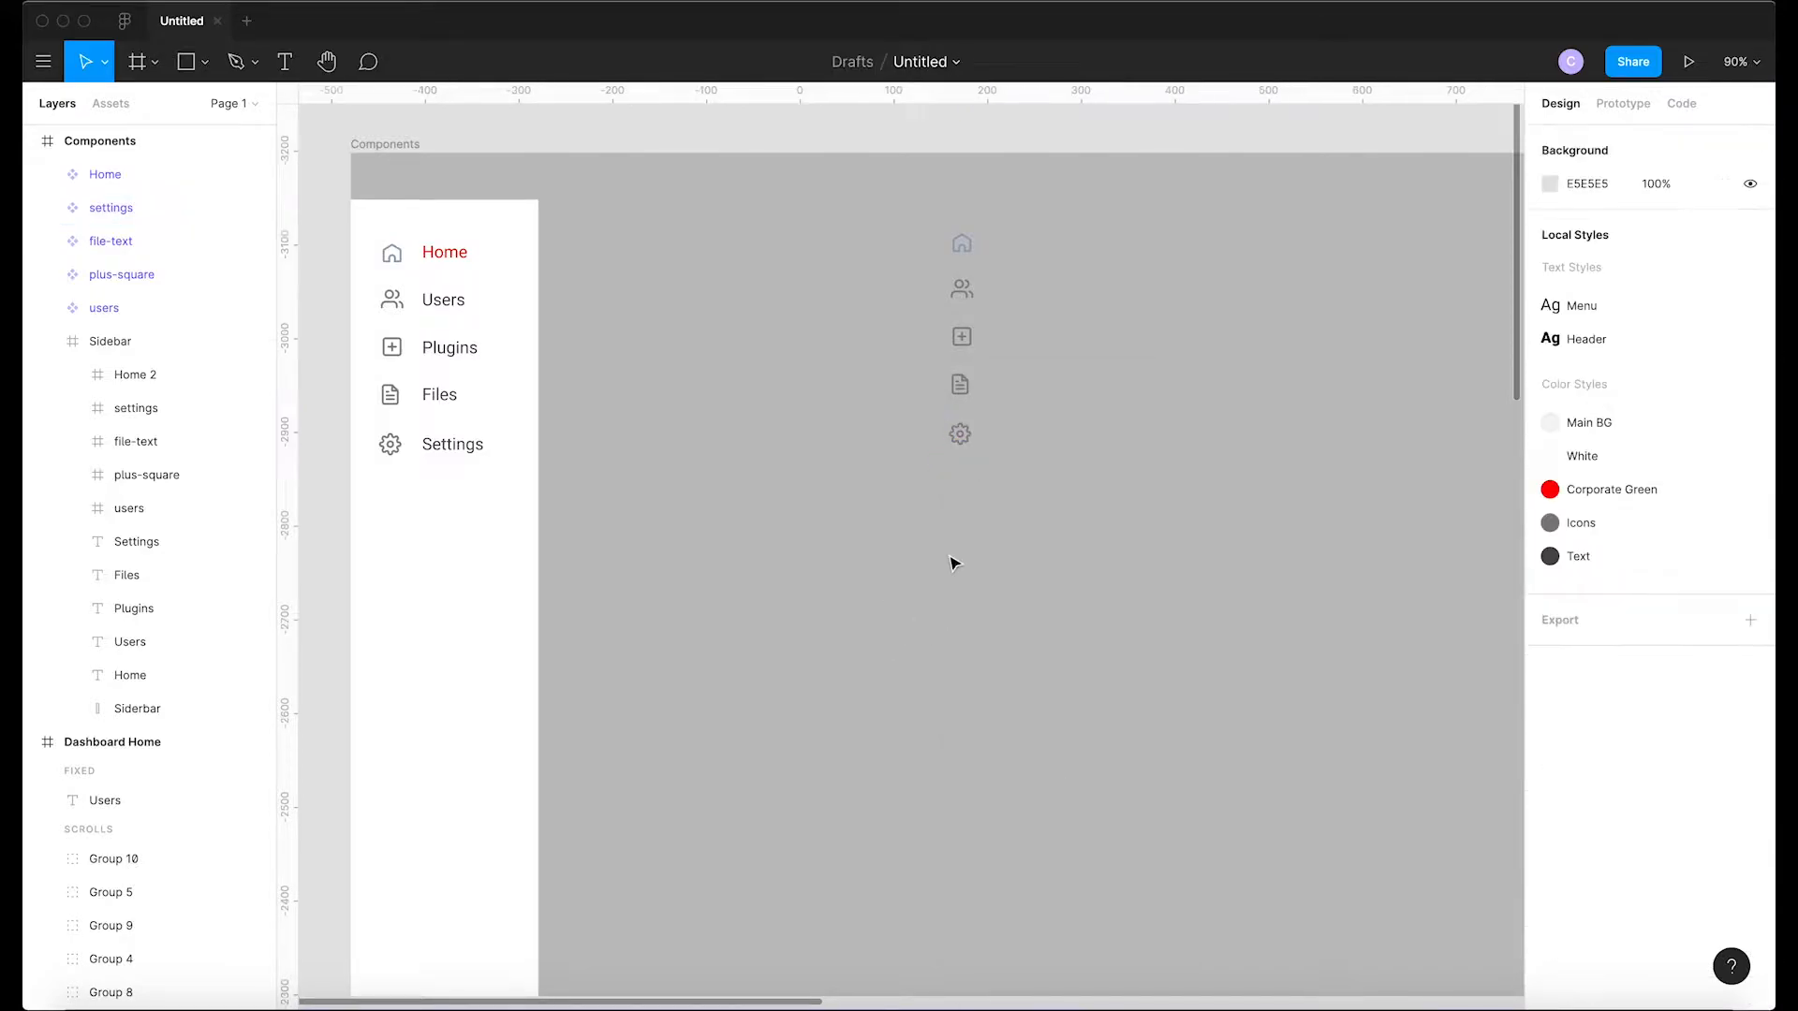
Show the file's local component assets and expand the Components group containing the icons
left_click_drag(1009, 207, 913, 482)
left_click(1024, 479)
left_click(395, 263)
left_click(397, 267)
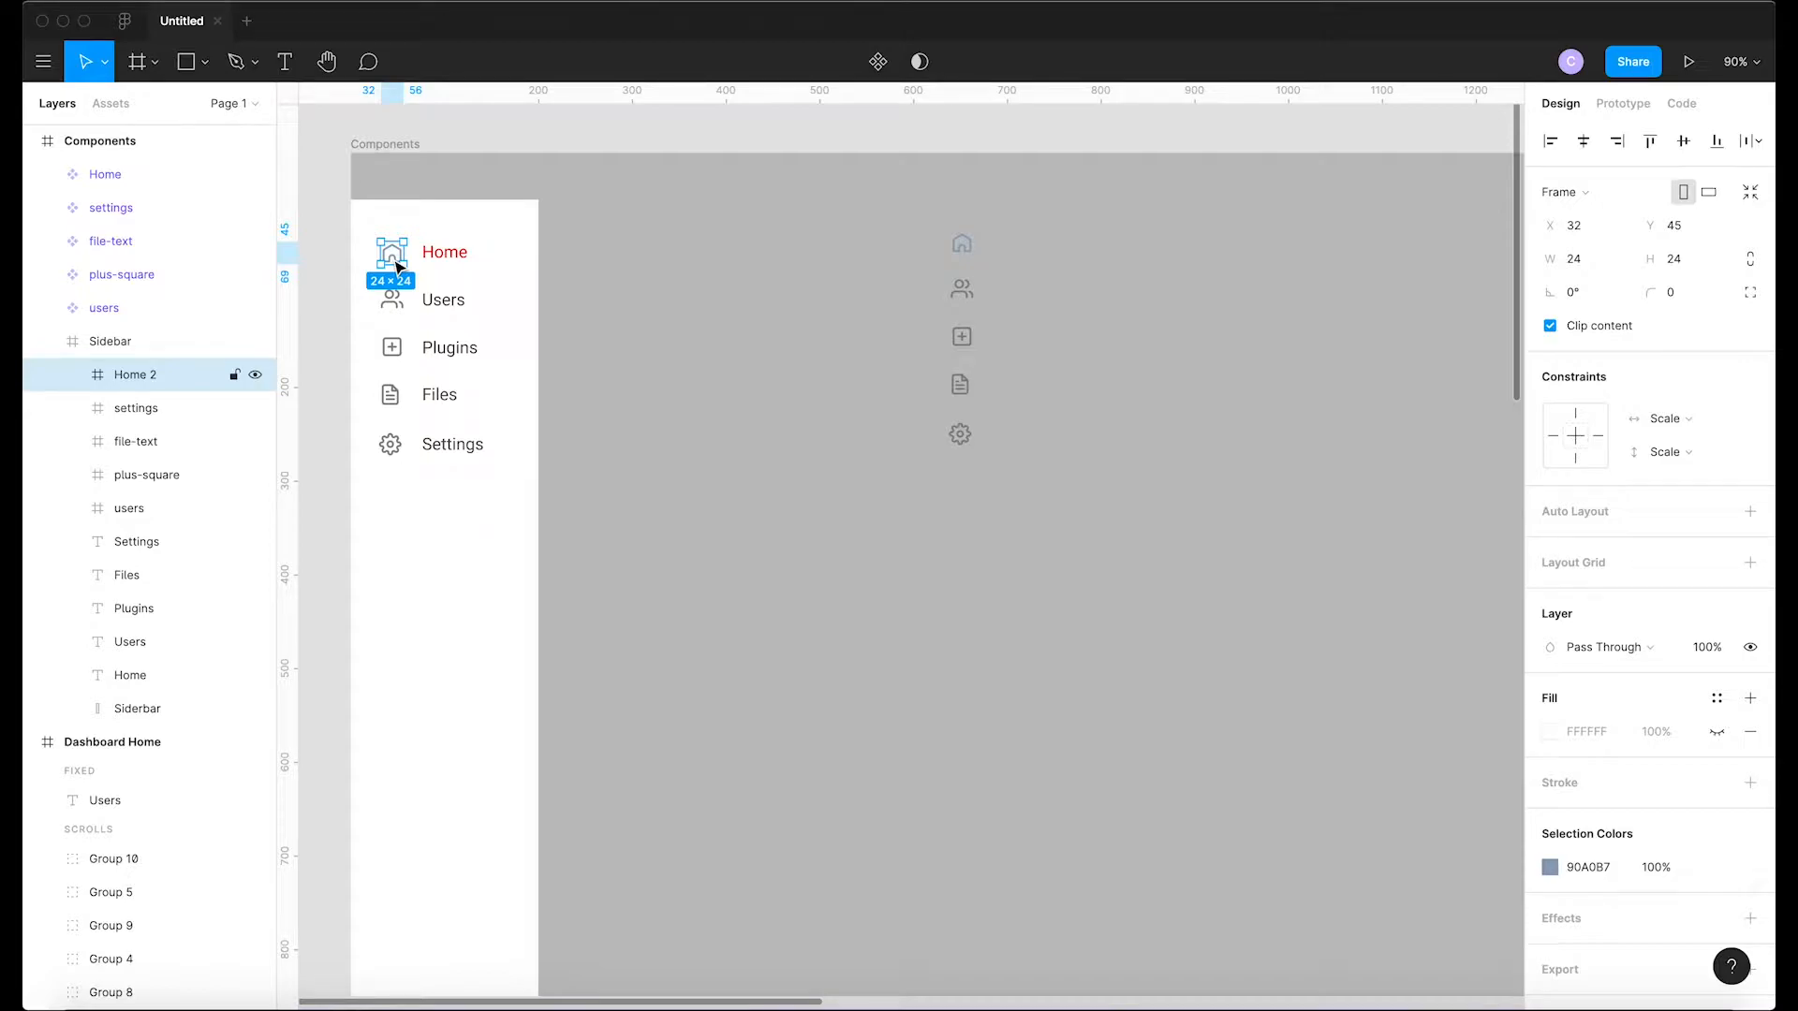
left_click(112, 104)
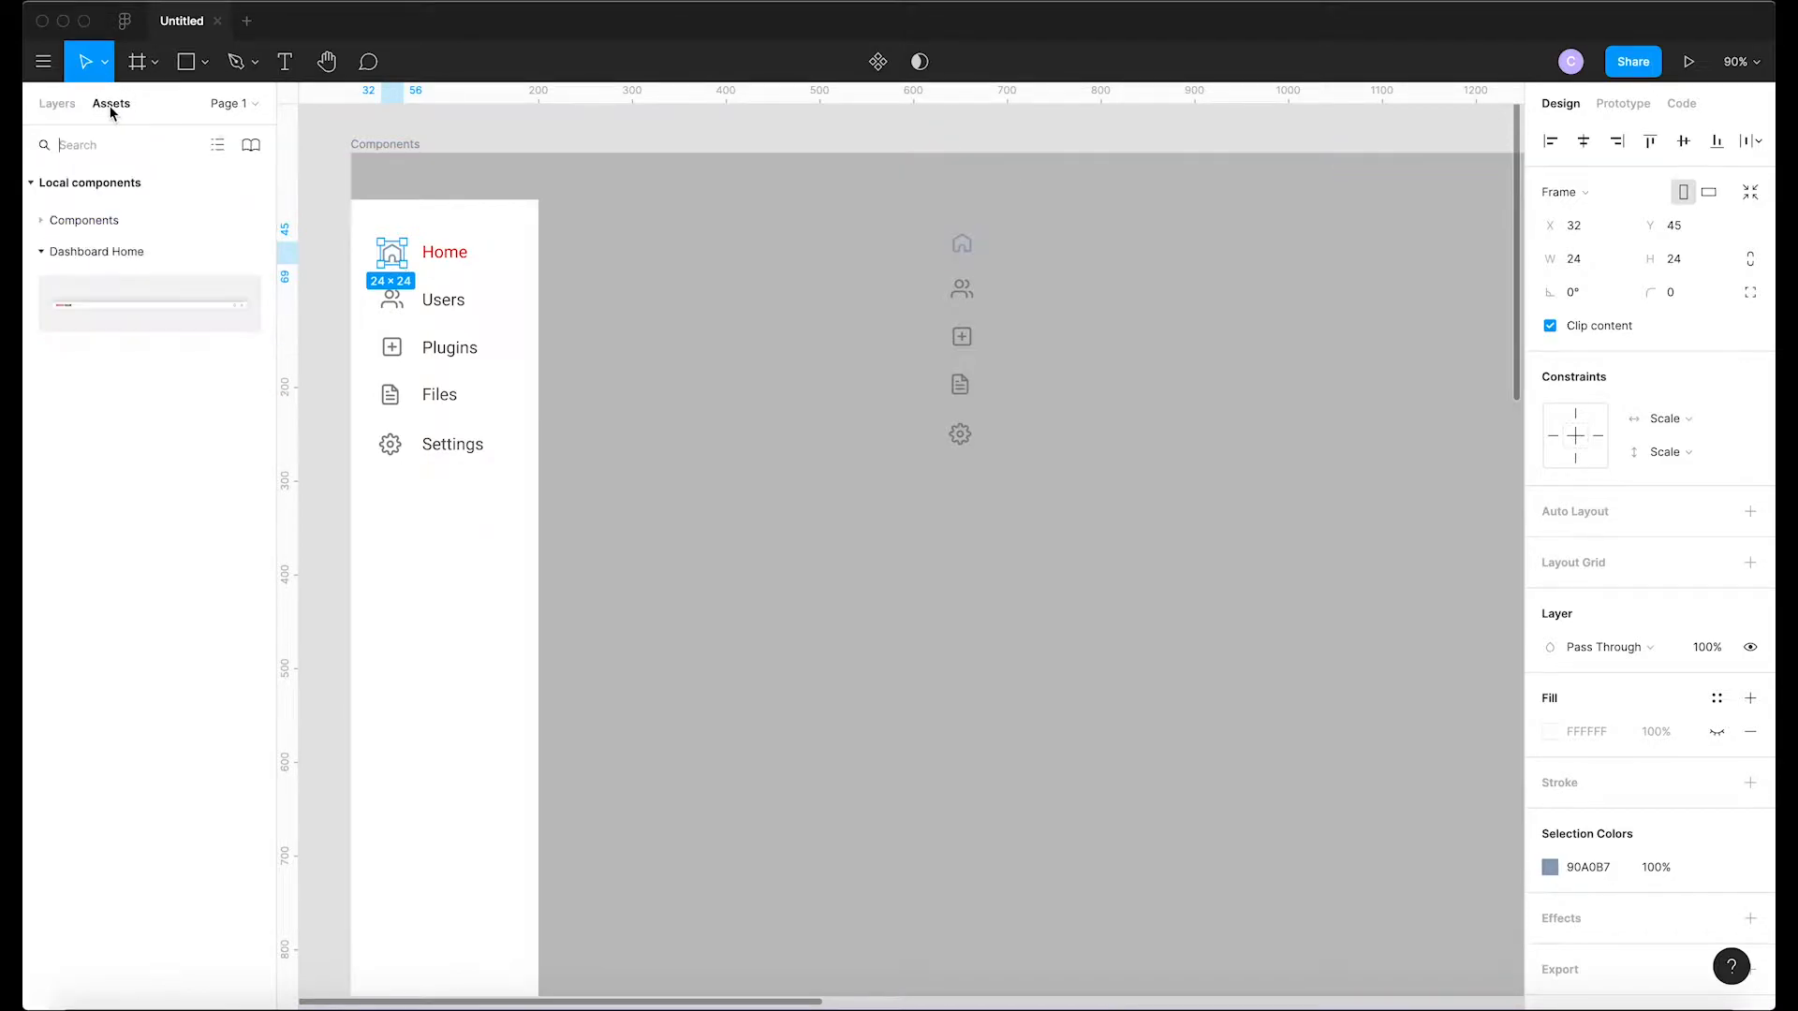
left_click(42, 222)
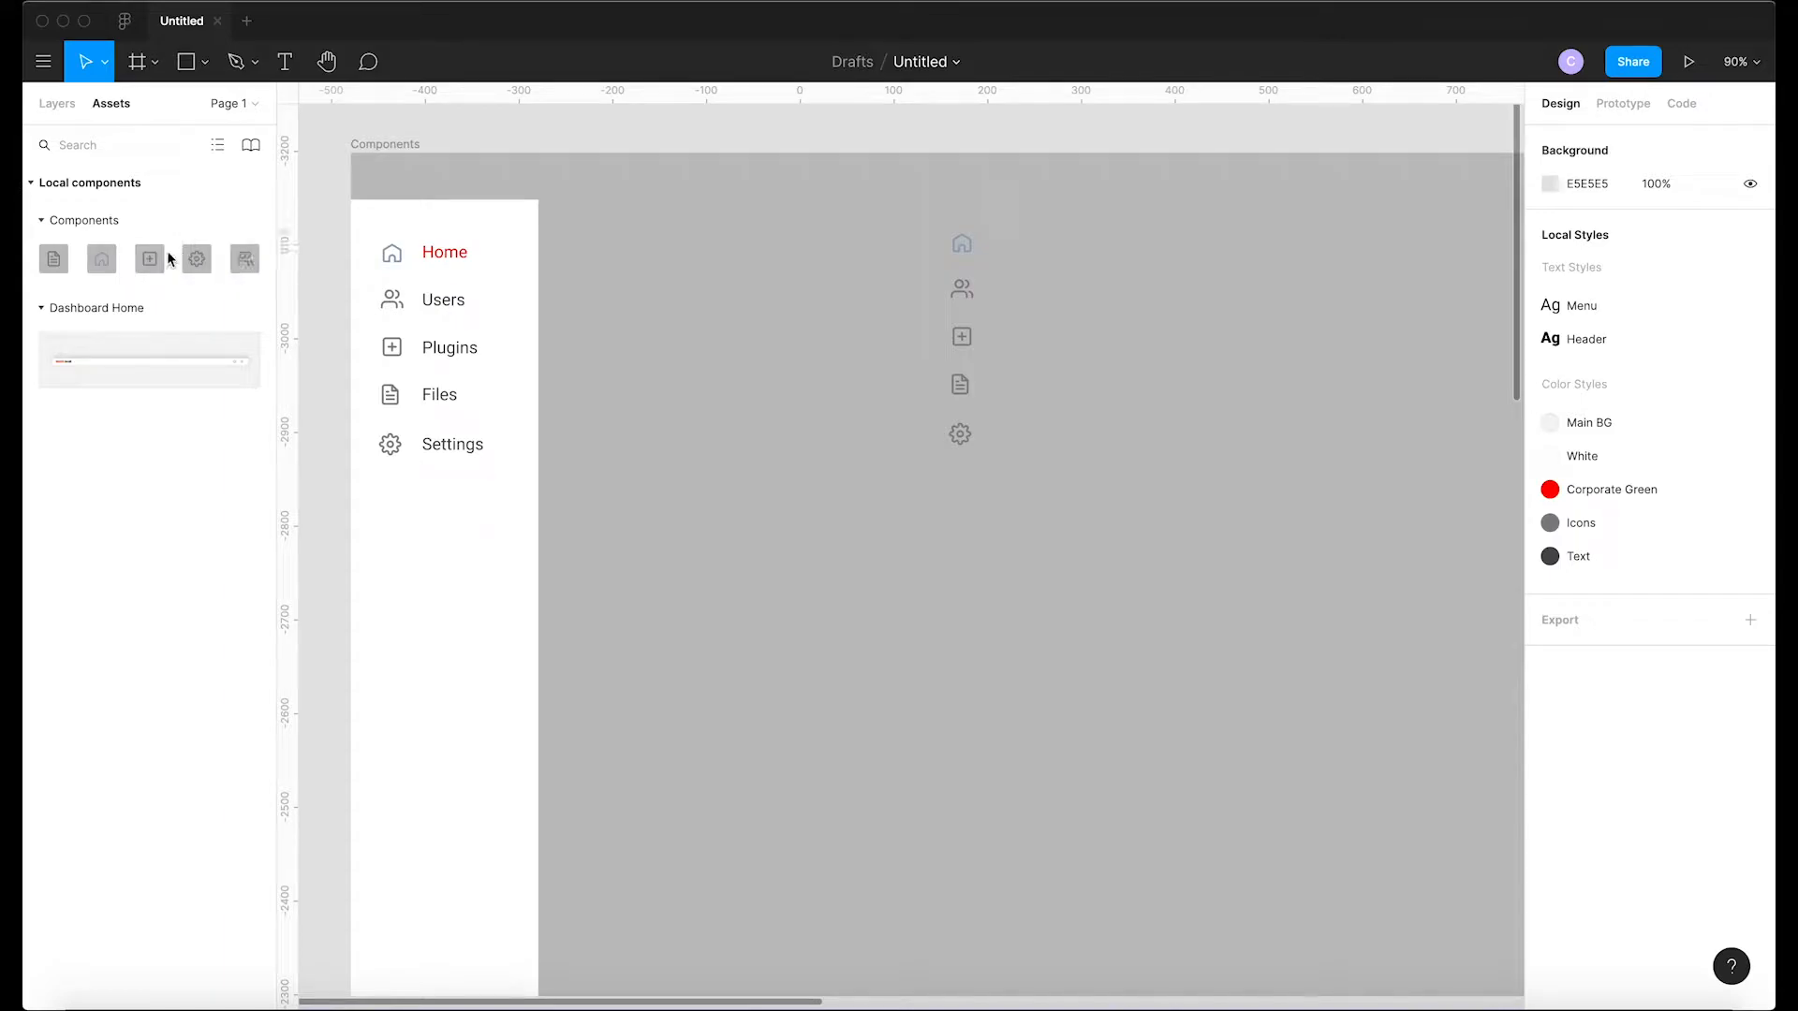
Try placing an instance of the Home component below the Sidebar menu, and delete it
left_click_drag(106, 268, 400, 562)
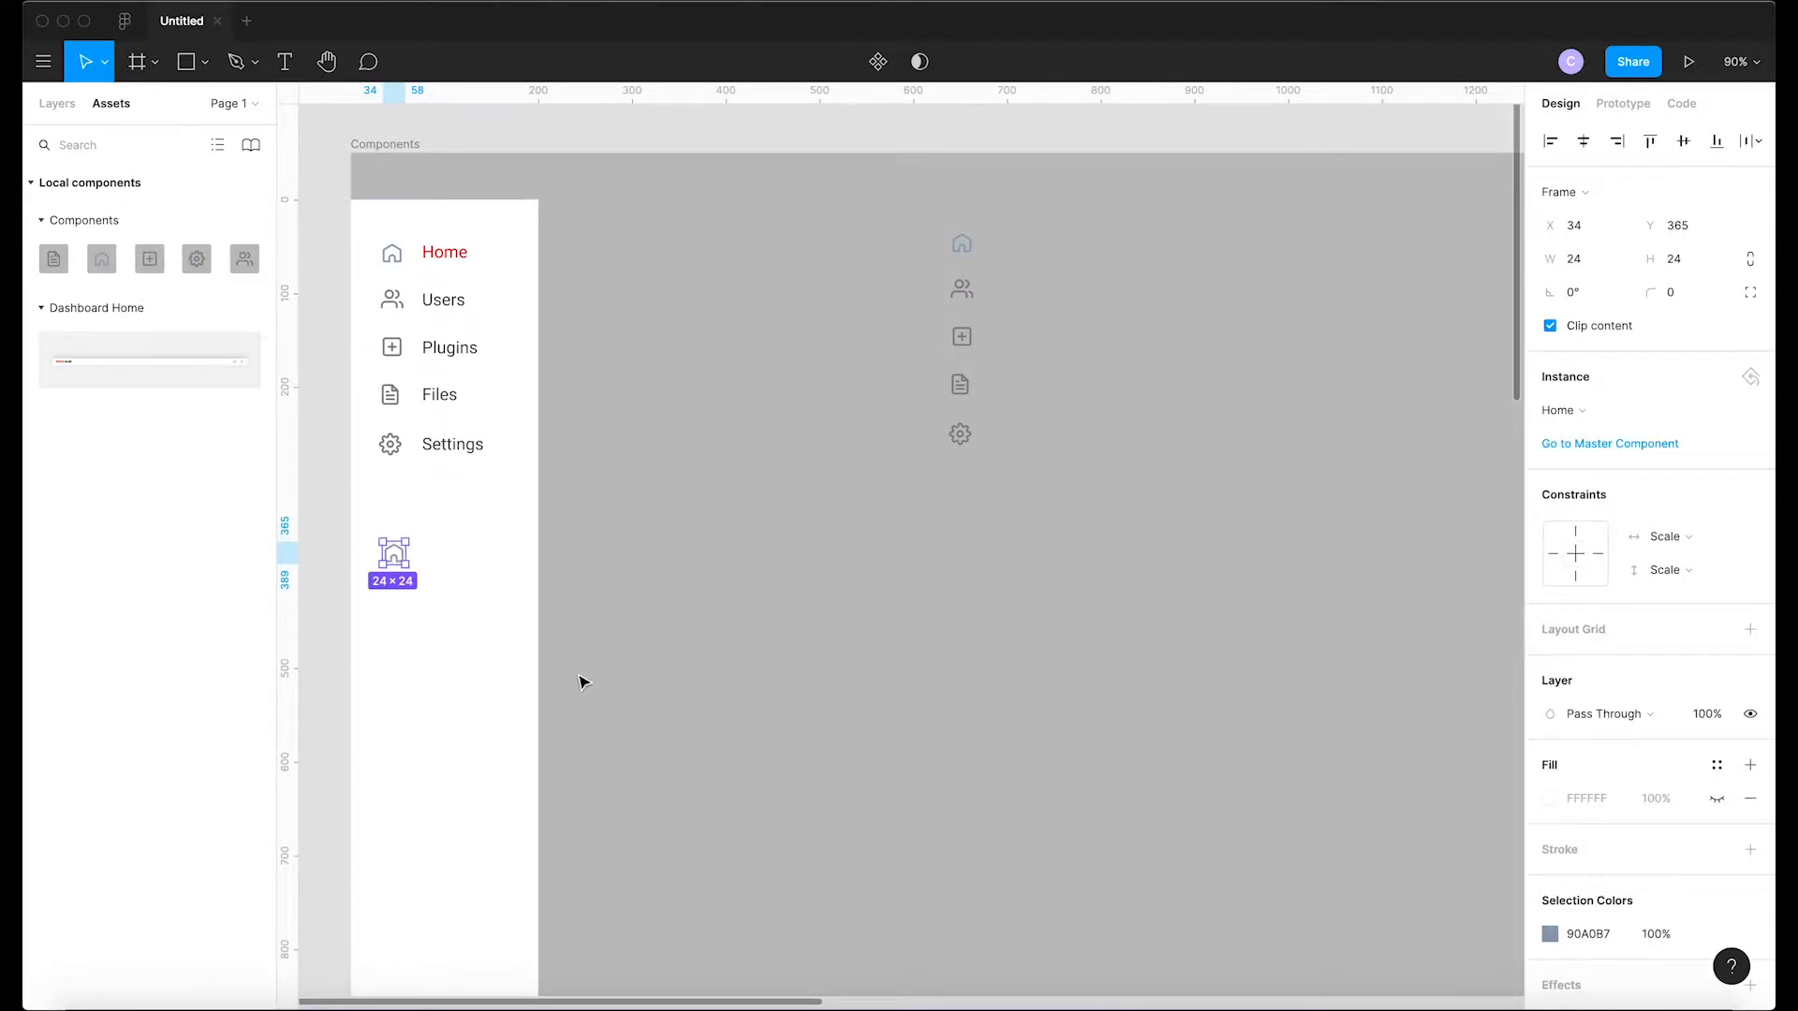
key("Delete")
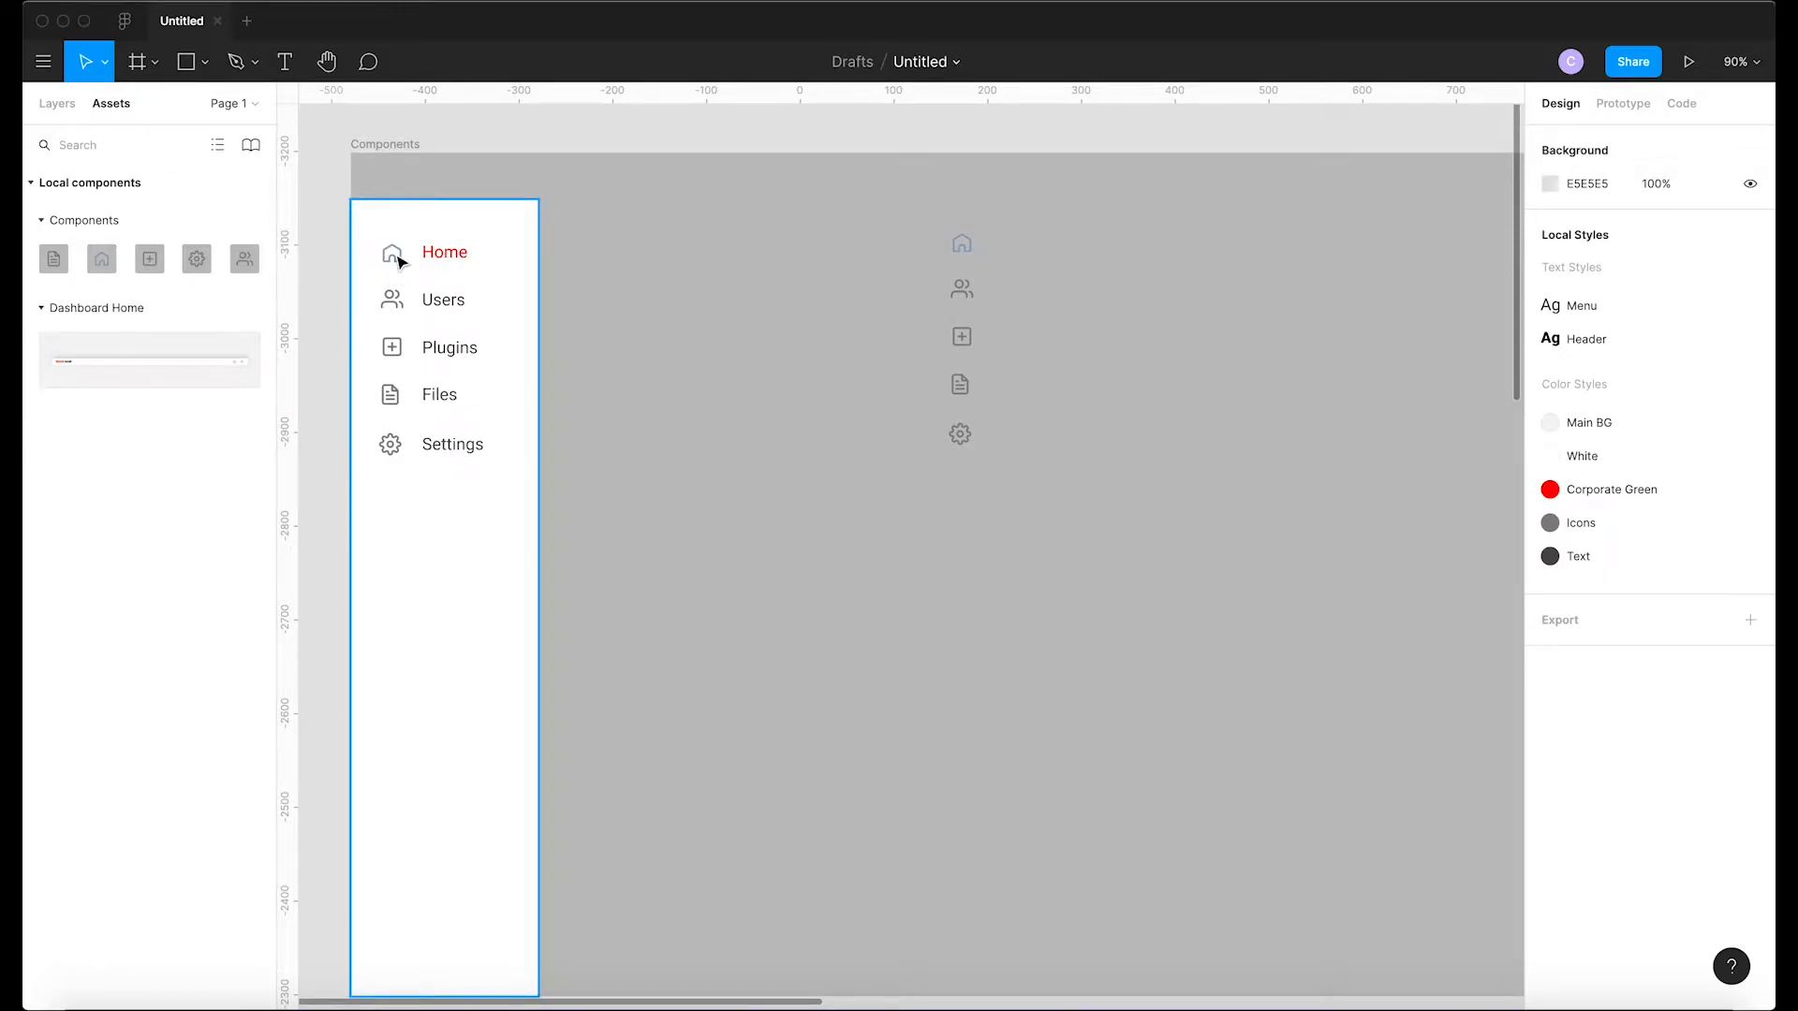
Replace the original home icon beside the Sidebar's Home label with an instance of the Home component in the same position
left_click(398, 261)
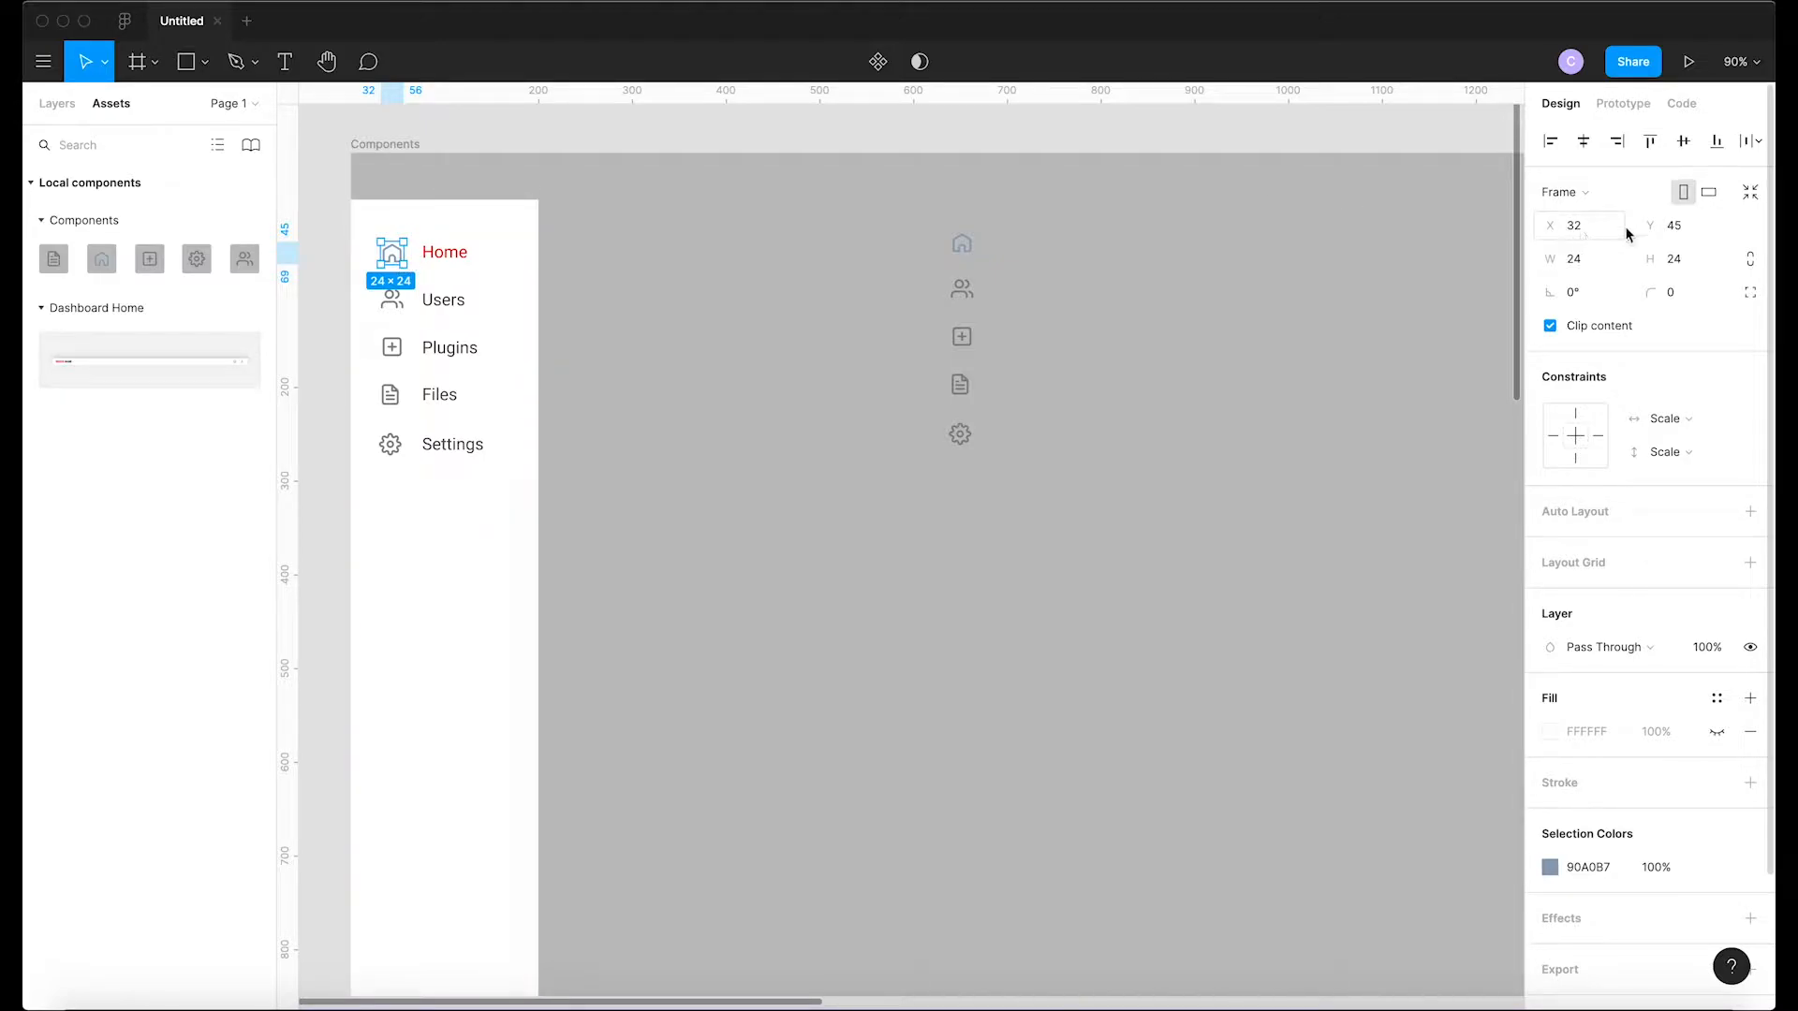
left_click(592, 289)
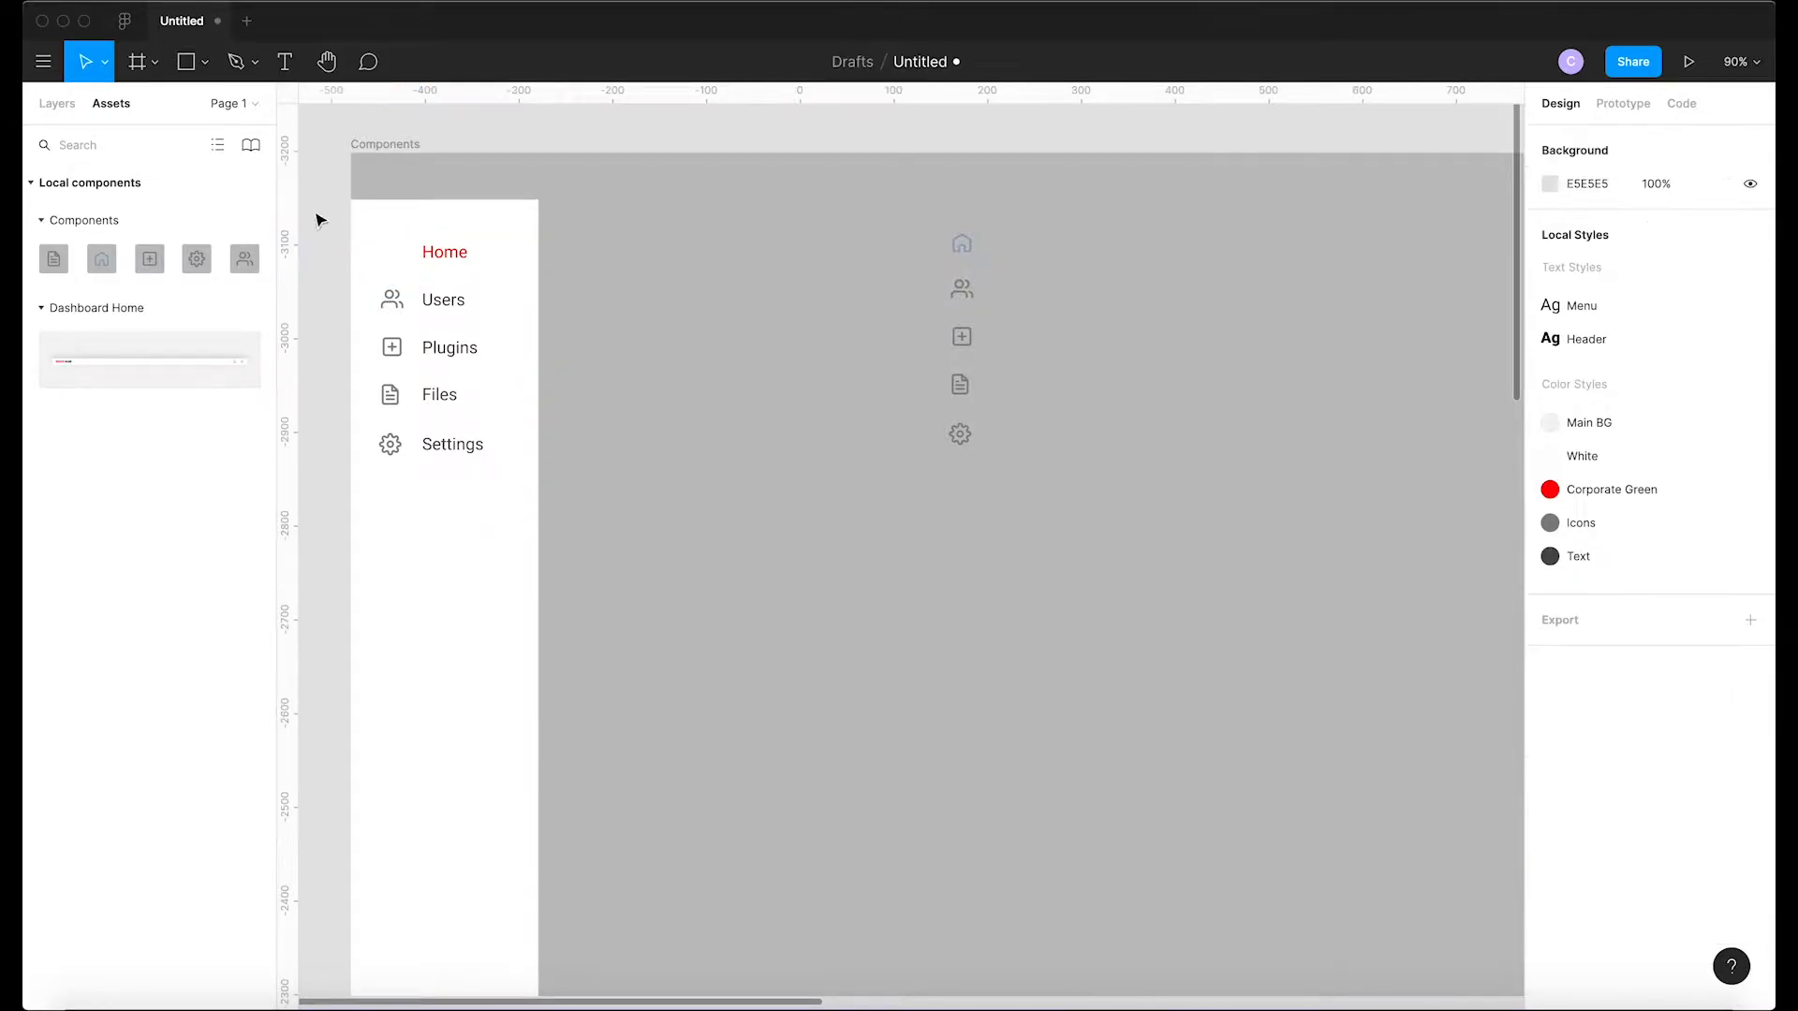
left_click_drag(101, 259, 395, 257)
left_click(382, 261)
left_click(1588, 234)
key("Return")
left_click(802, 386)
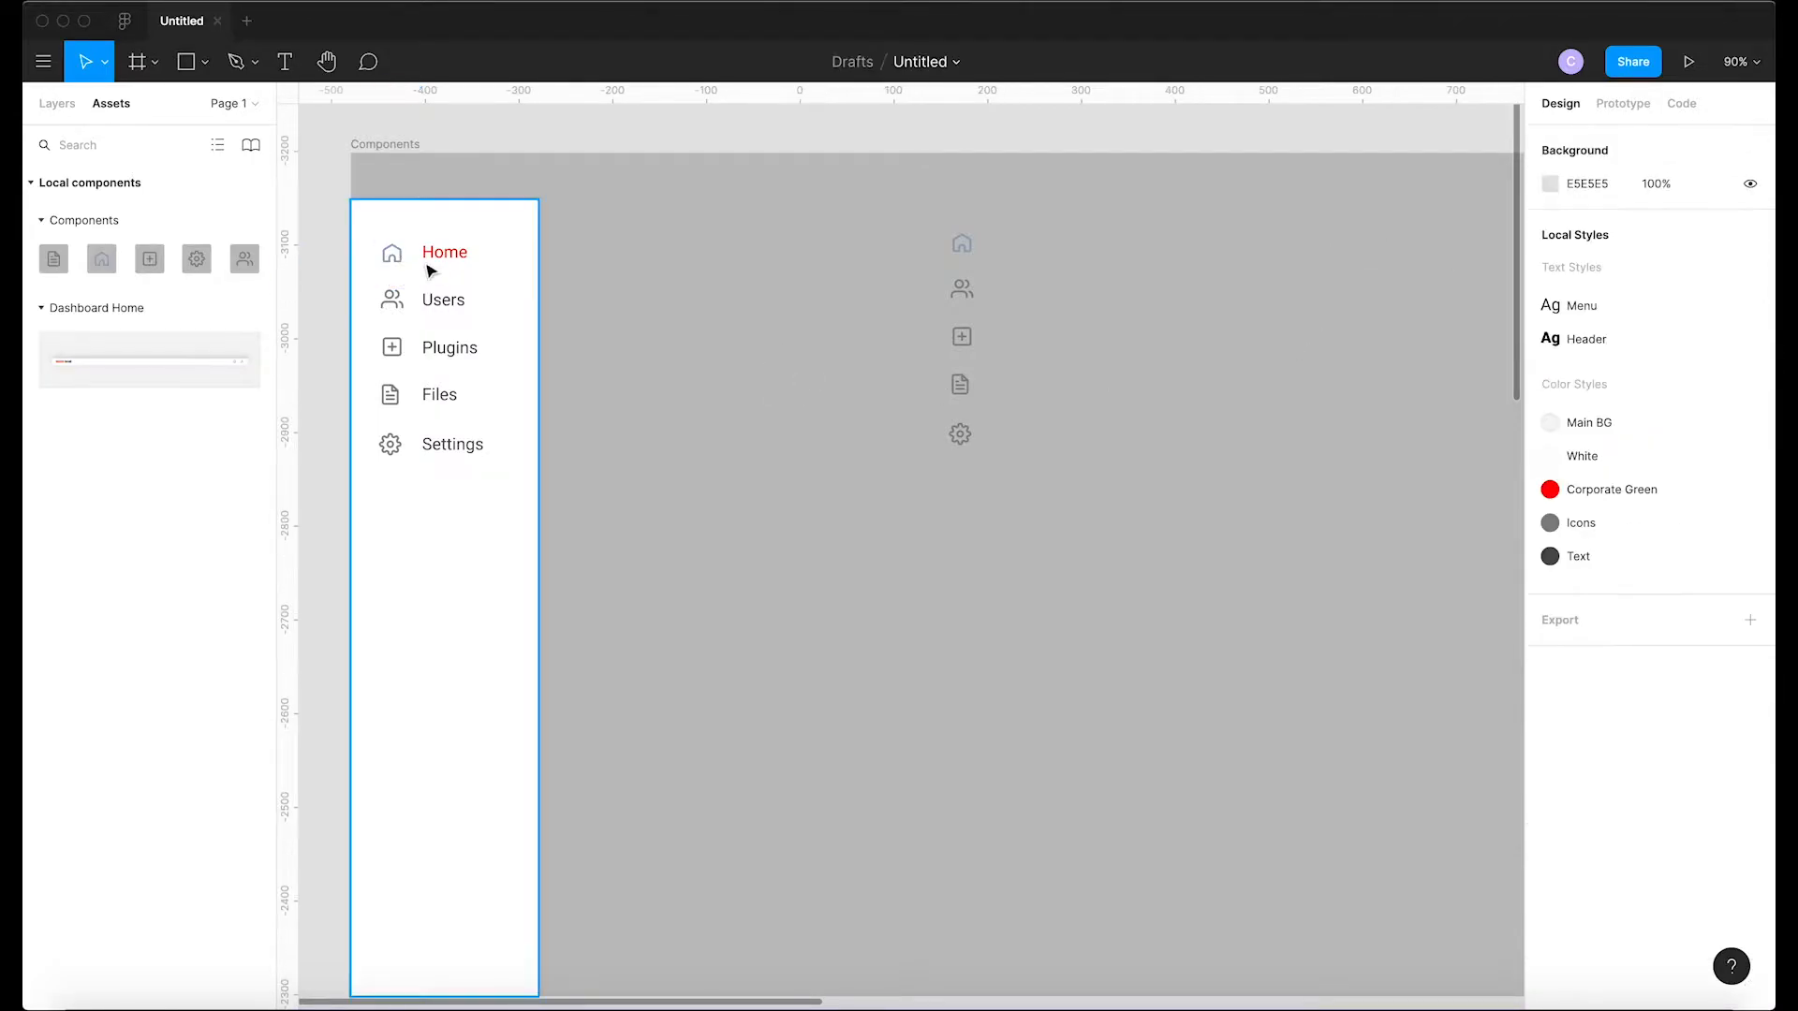
Delete the original users, plus-square, file-text and settings icons from the Sidebar
left_click(397, 306)
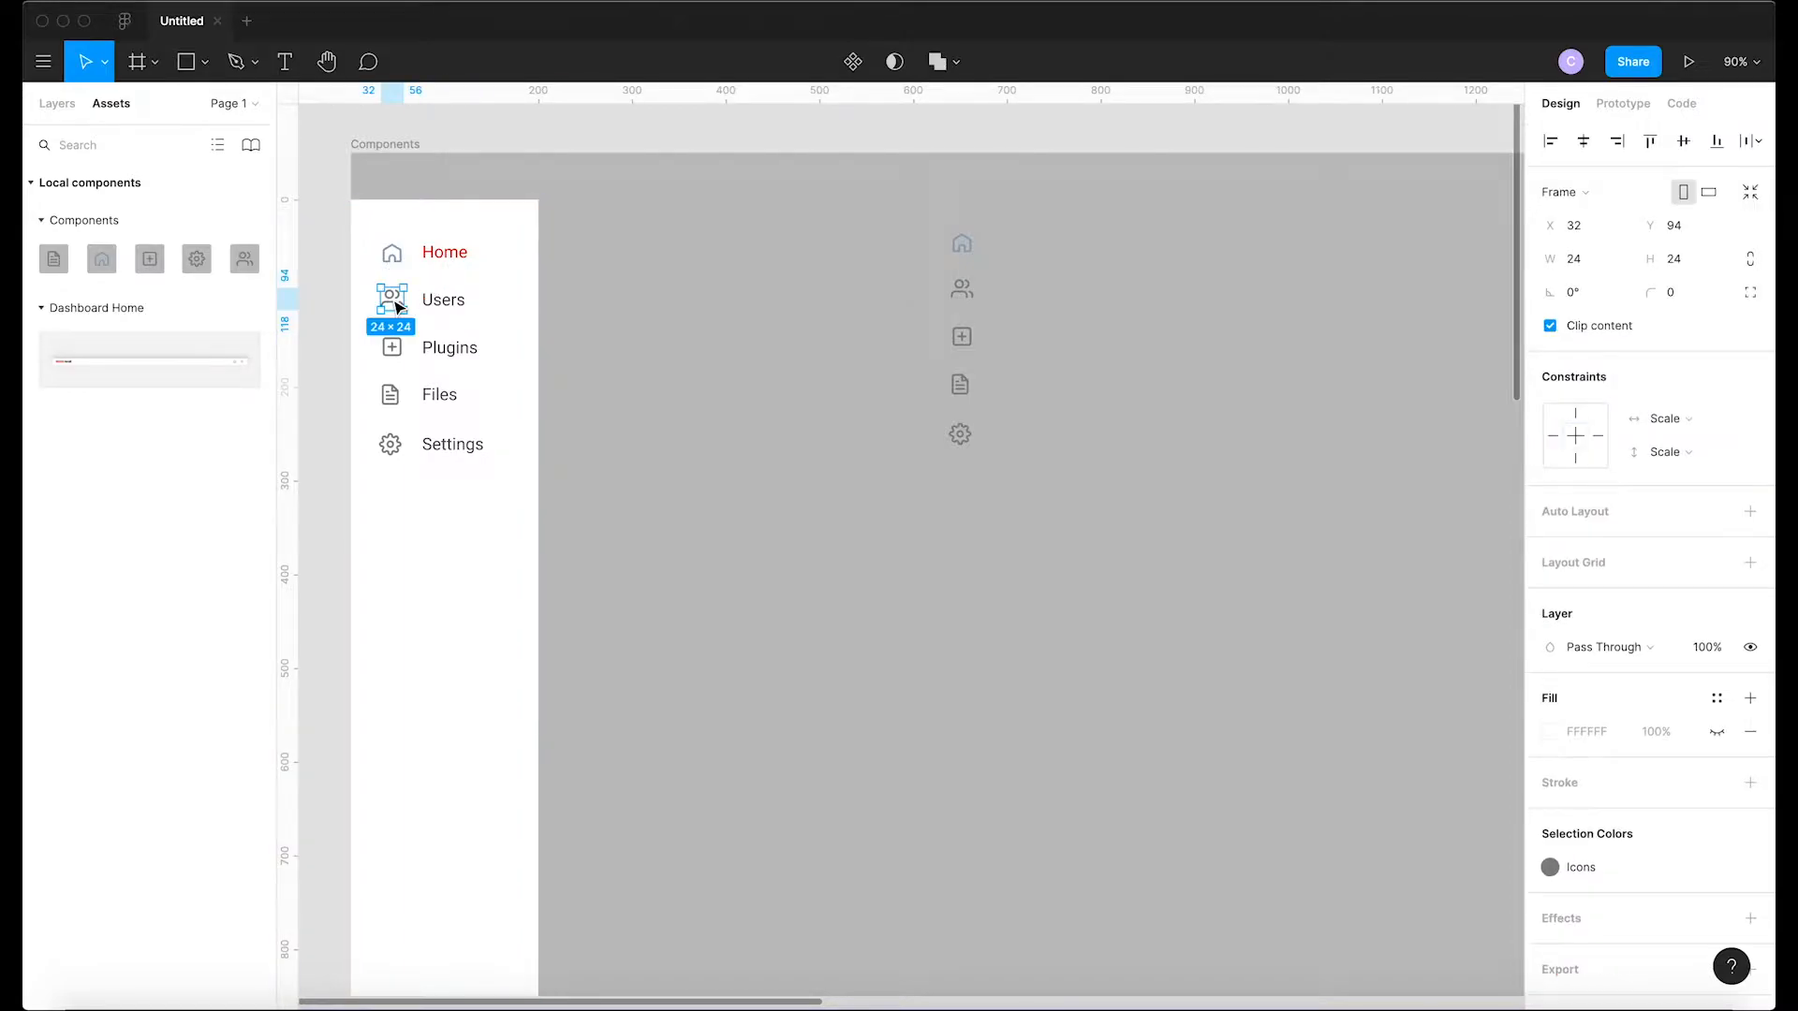
left_click(397, 357, "shift")
left_click(392, 398, "shift")
left_click(394, 449, "shift")
key("Delete")
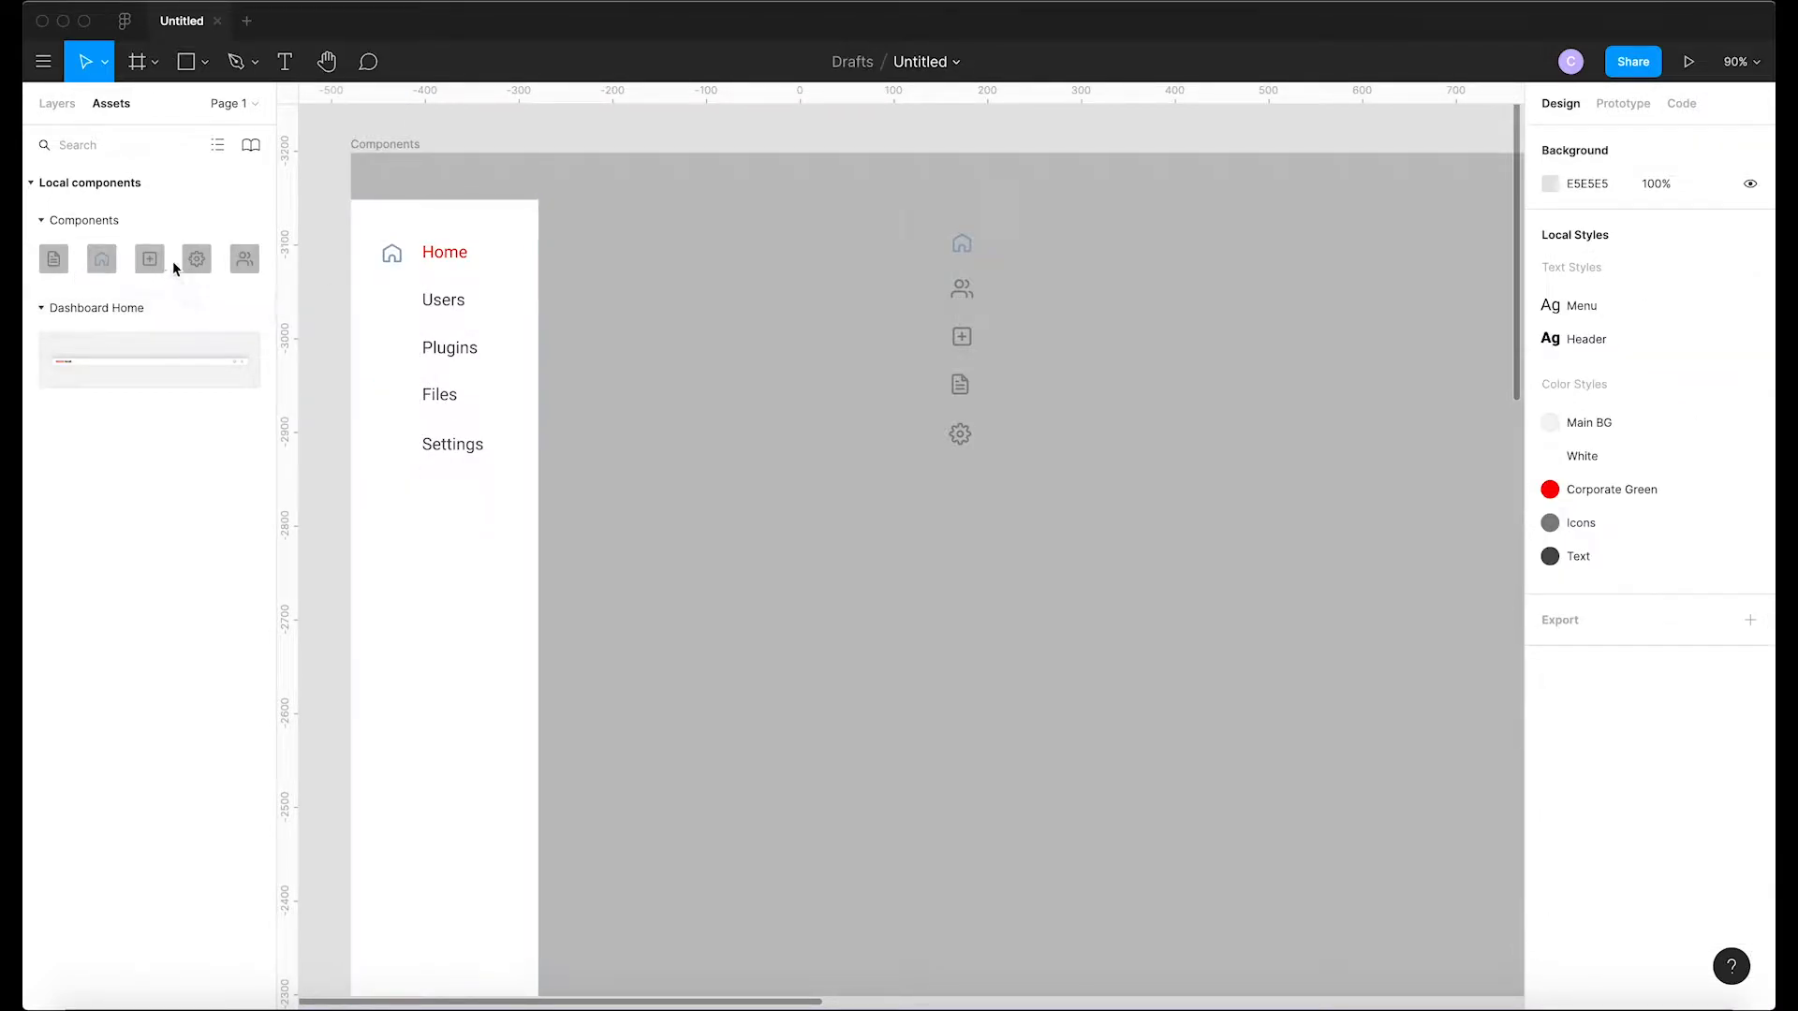
Place instances of the users, plus-square, file-text and settings components beside the Users, Plugins, Files and Settings labels
left_click_drag(241, 255, 381, 298)
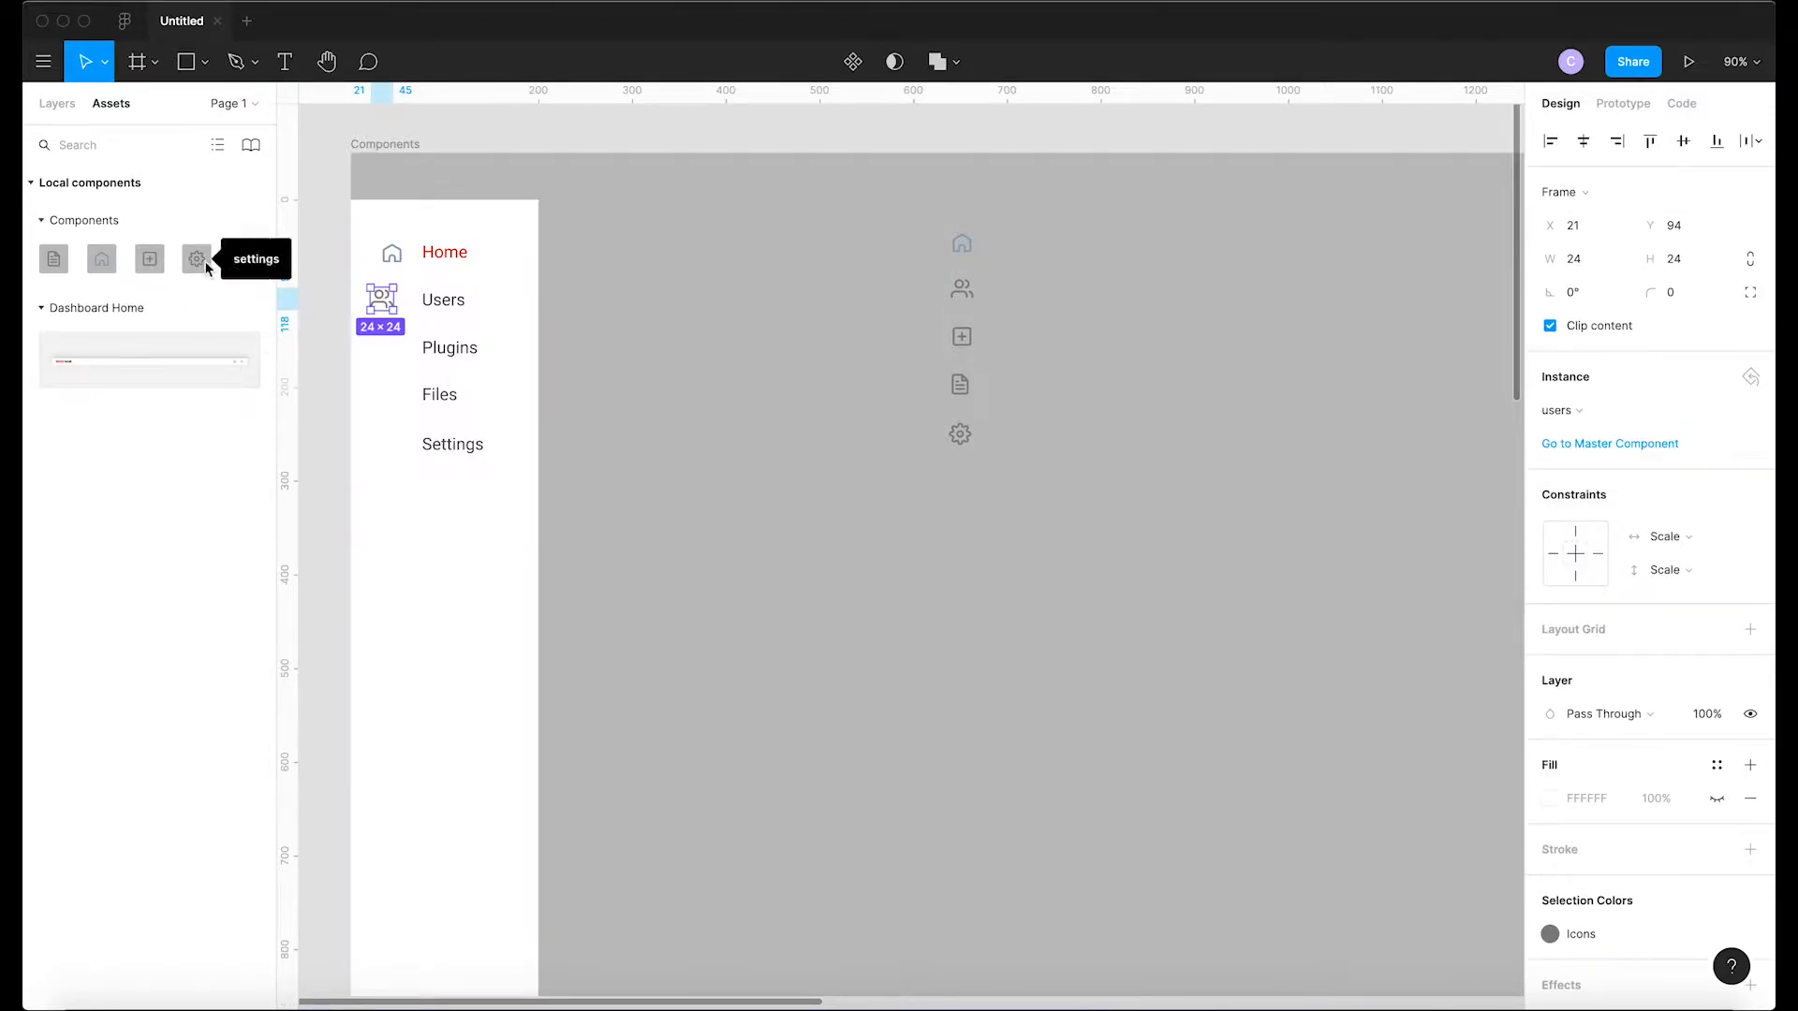
left_click_drag(150, 259, 373, 347)
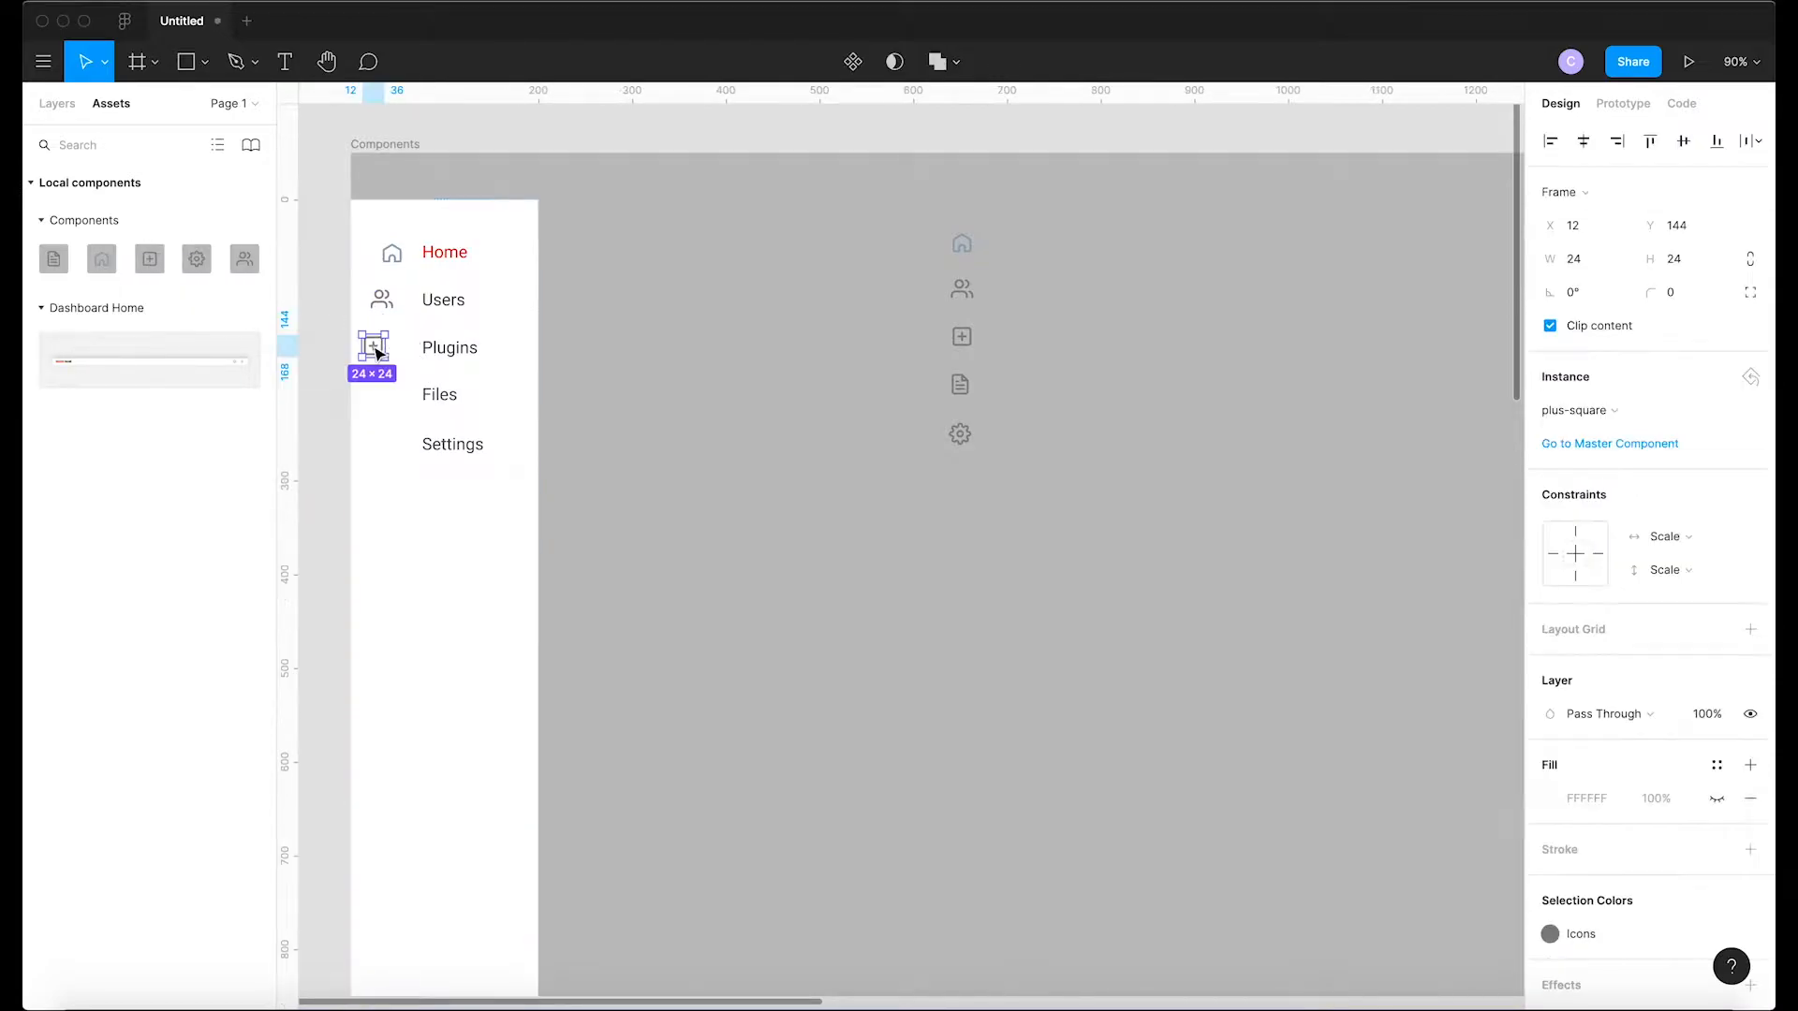
left_click_drag(53, 267, 377, 392)
left_click_drag(197, 258, 380, 452)
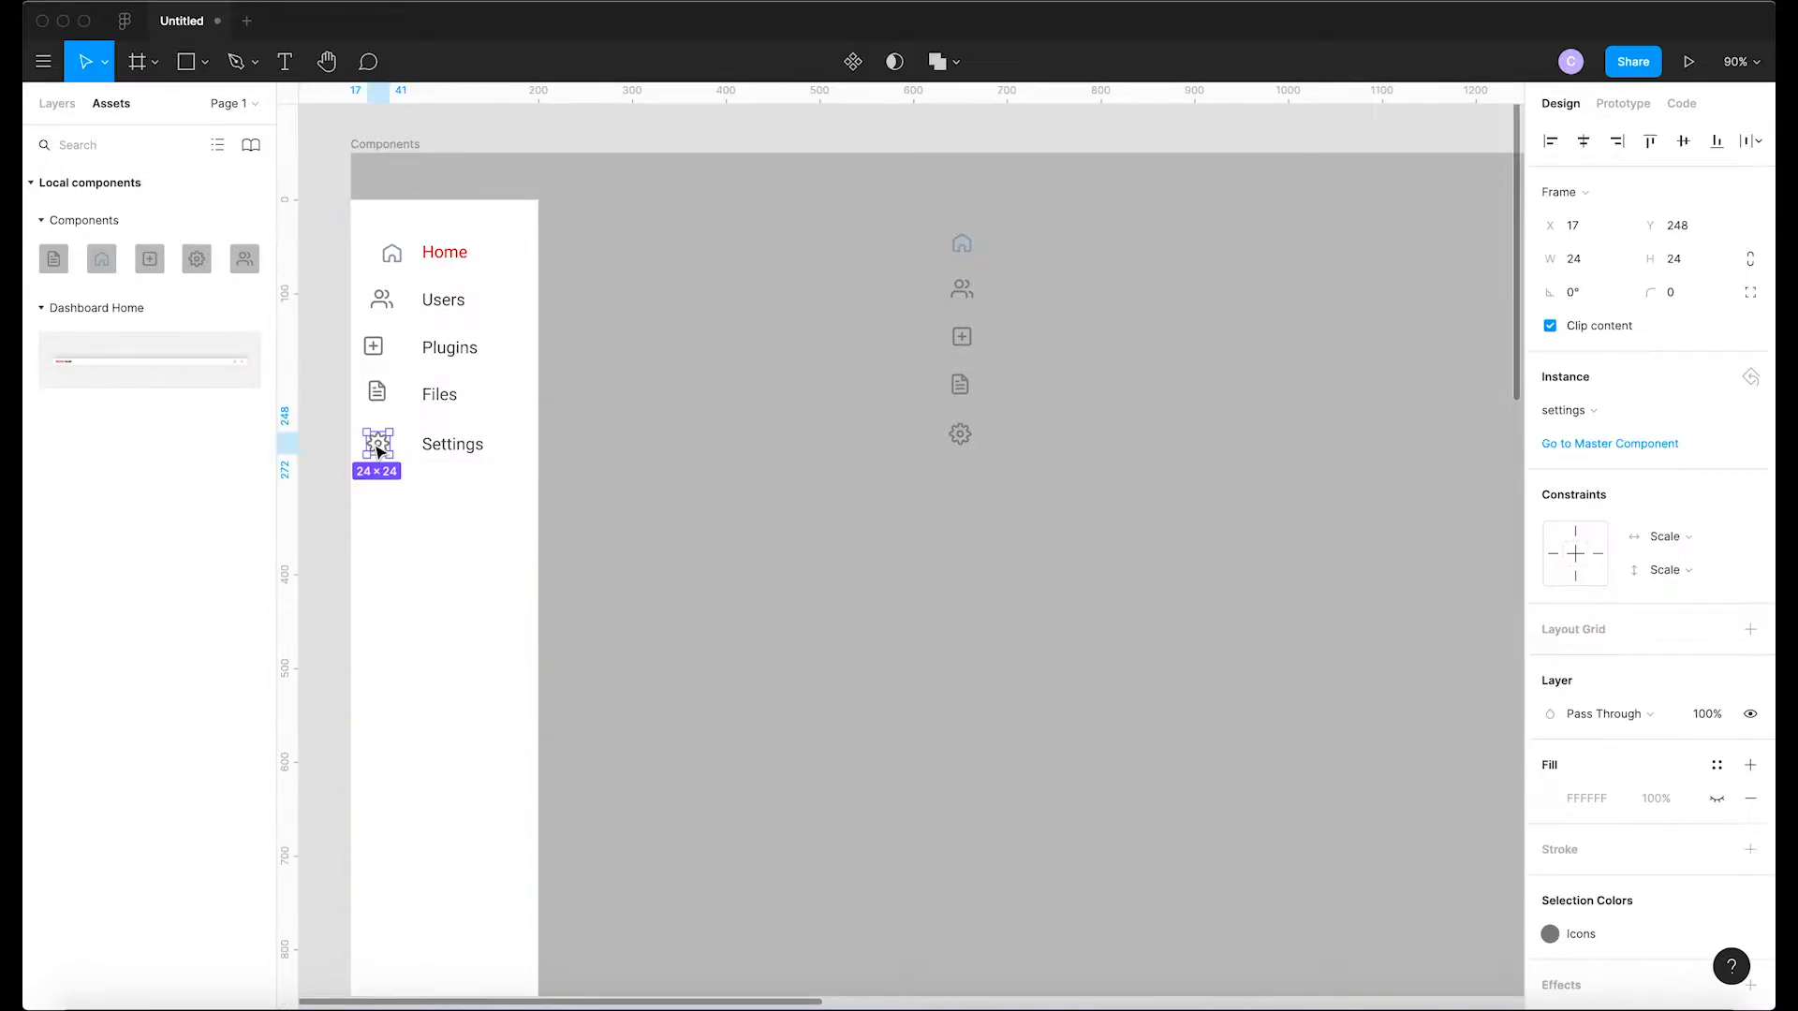
Align the five icon instances in the Sidebar on their horizontal centers
left_click(375, 392, "shift")
left_click(374, 349, "shift")
left_click(389, 313, "shift")
left_click(392, 251, "shift")
left_click(1584, 142)
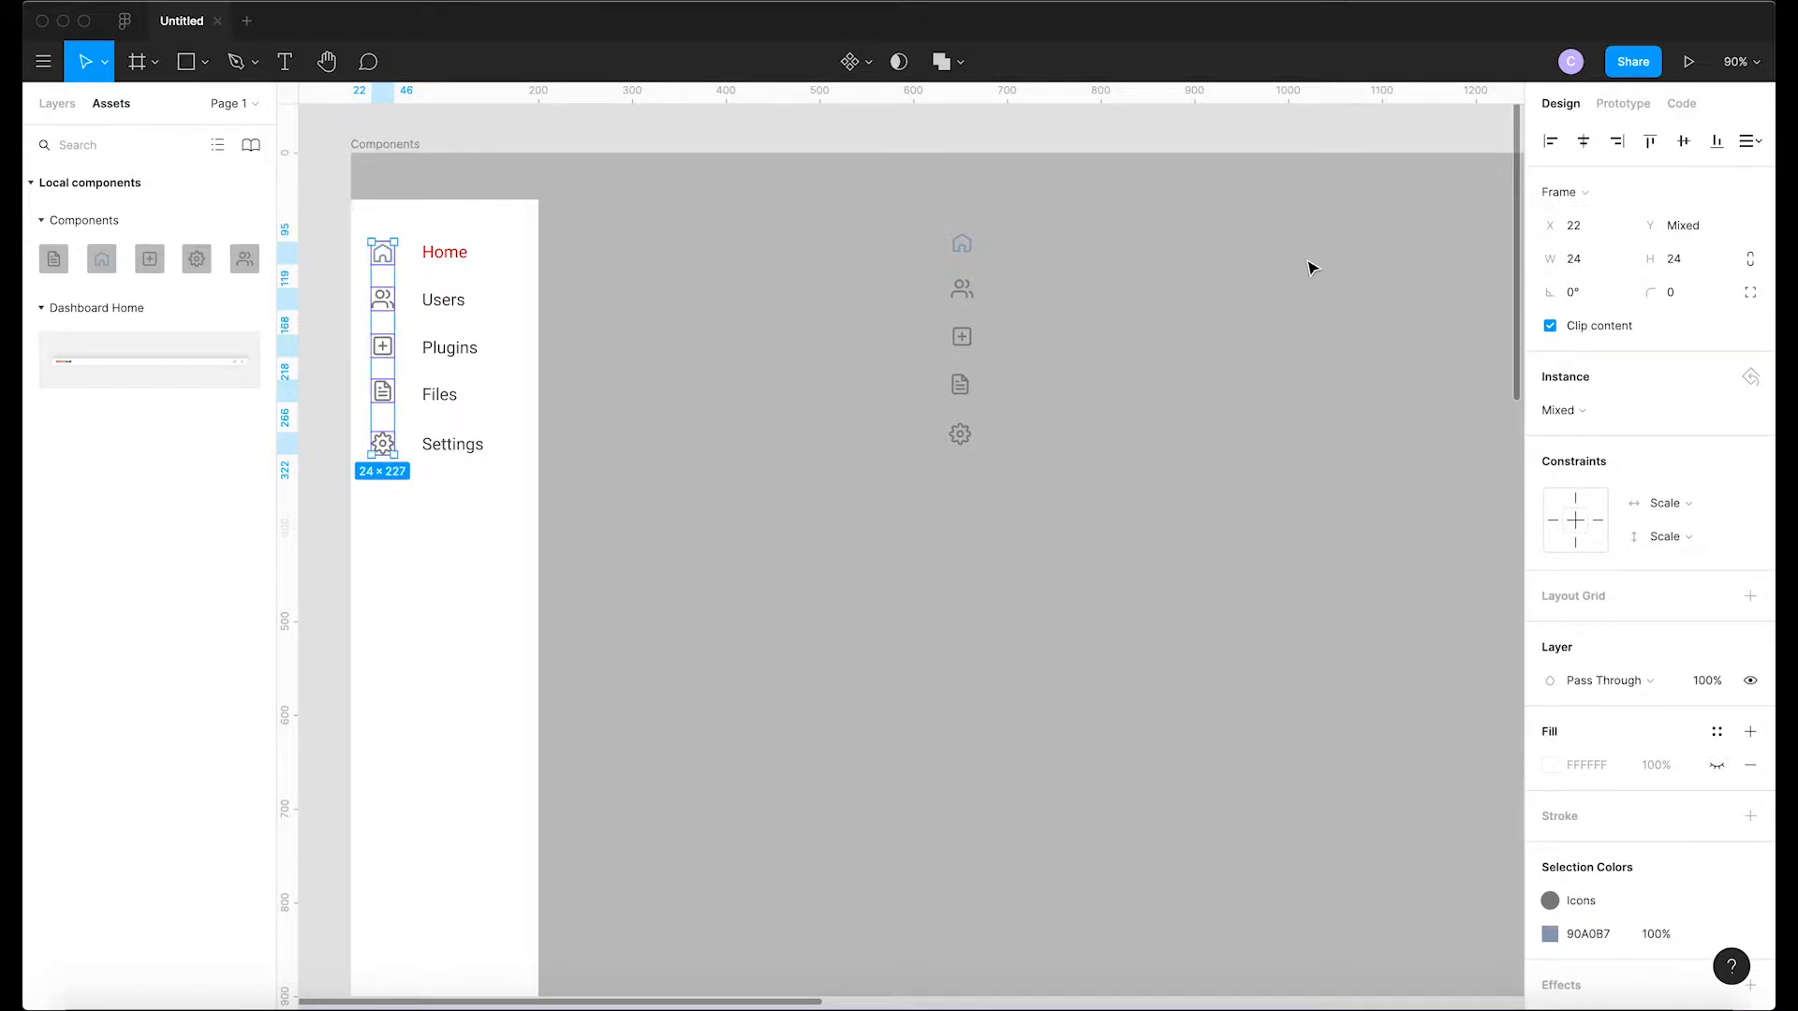
Set the X position of the five icon instances in the Sidebar to 32
left_click(1583, 233)
type("32")
key("Return")
left_click(716, 402)
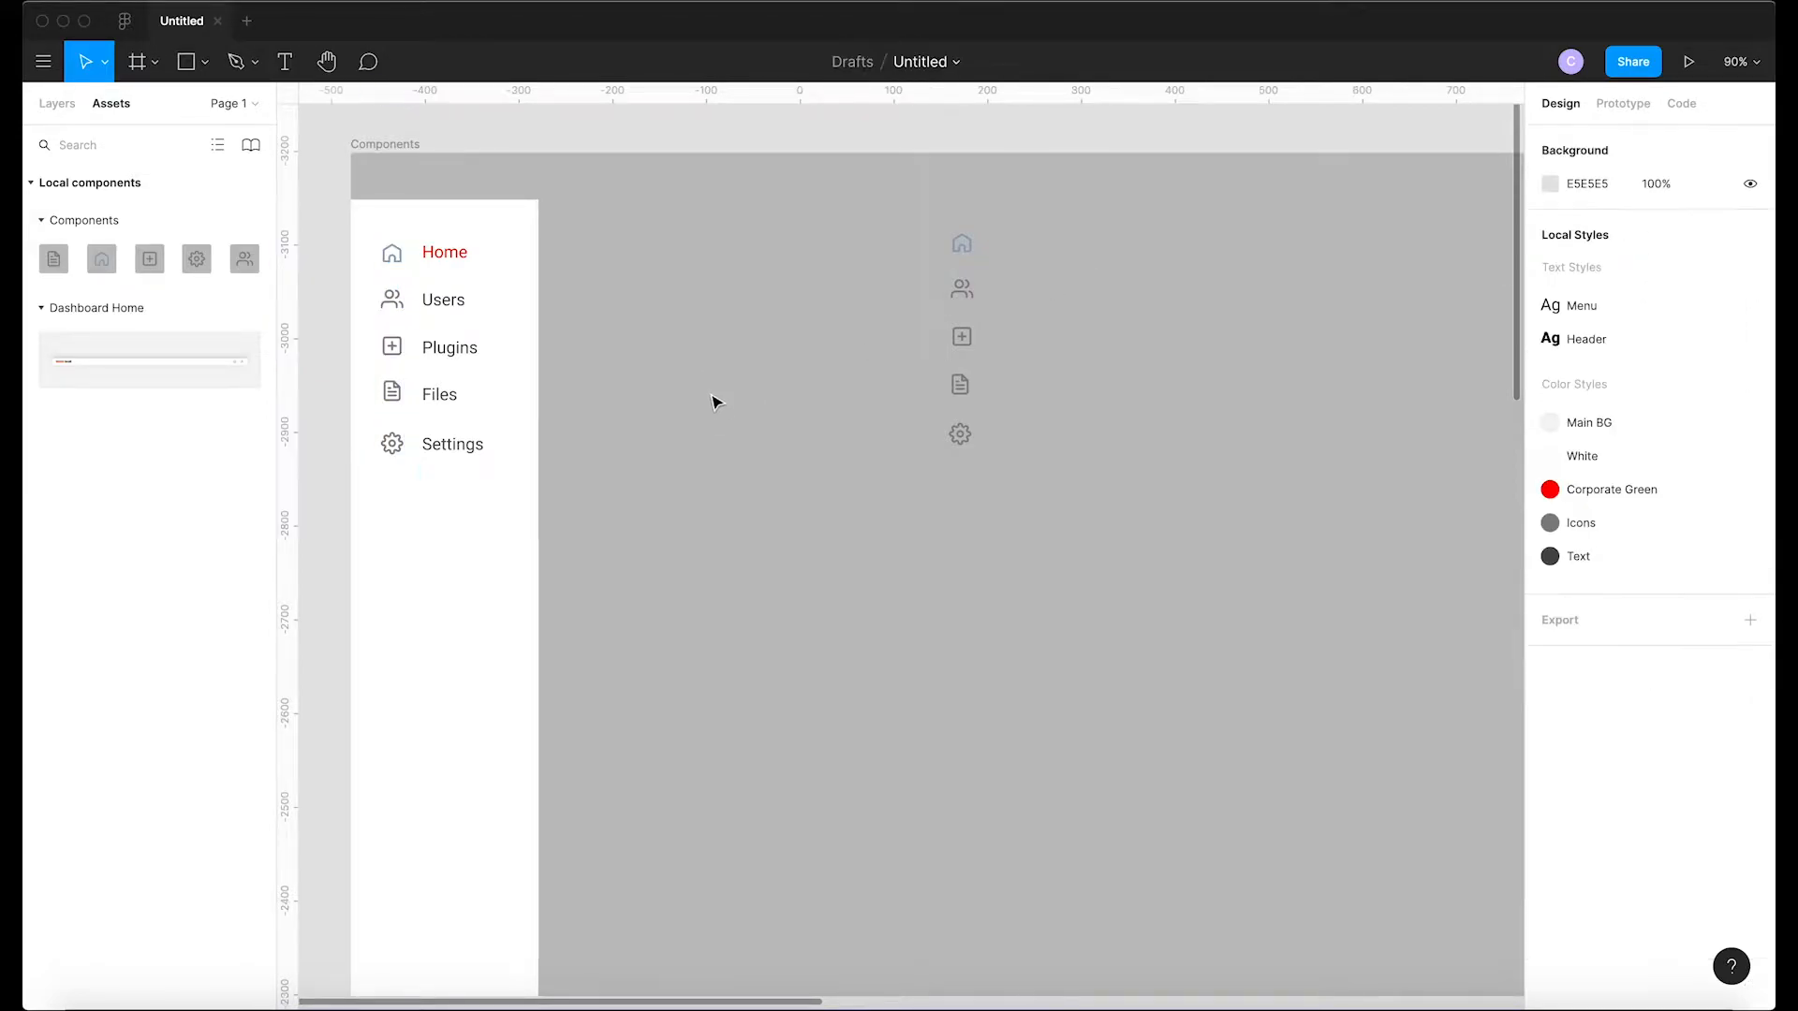
Align the settings icon and the Settings label in the Sidebar on their vertical centers
scroll(648, 407, "left", 2)
double_click(534, 442)
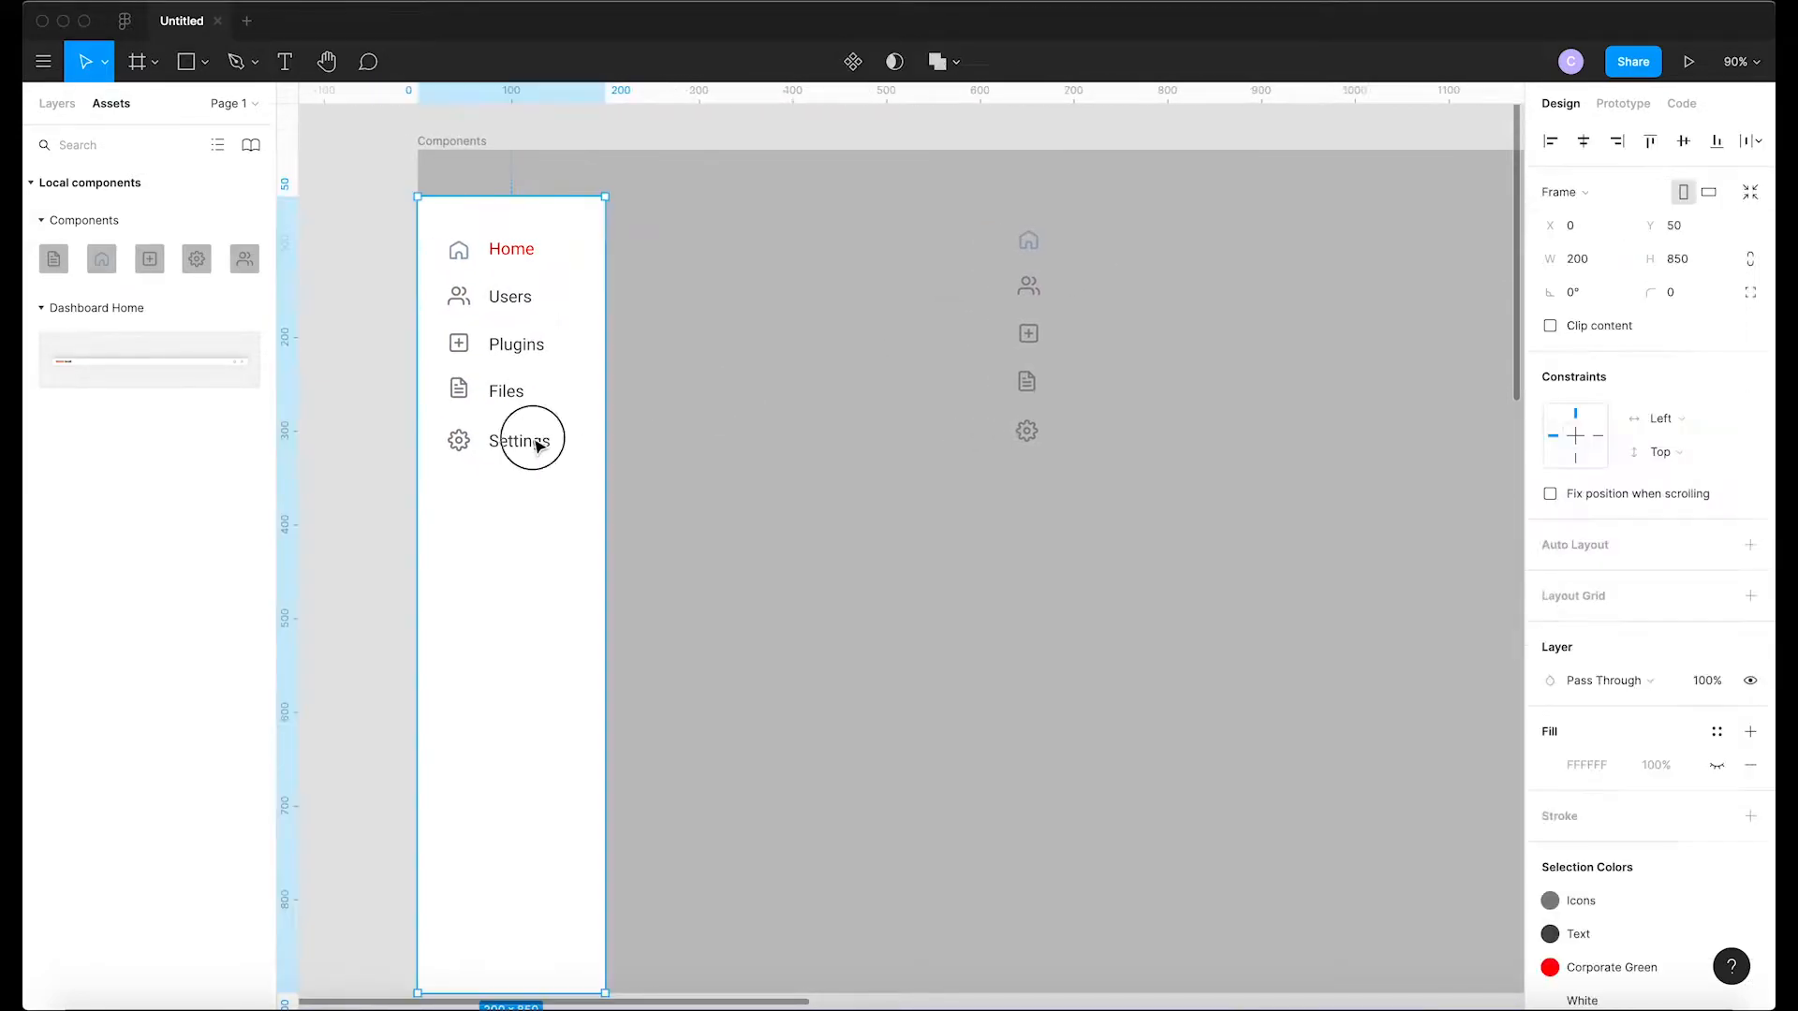
left_click(458, 440, "shift")
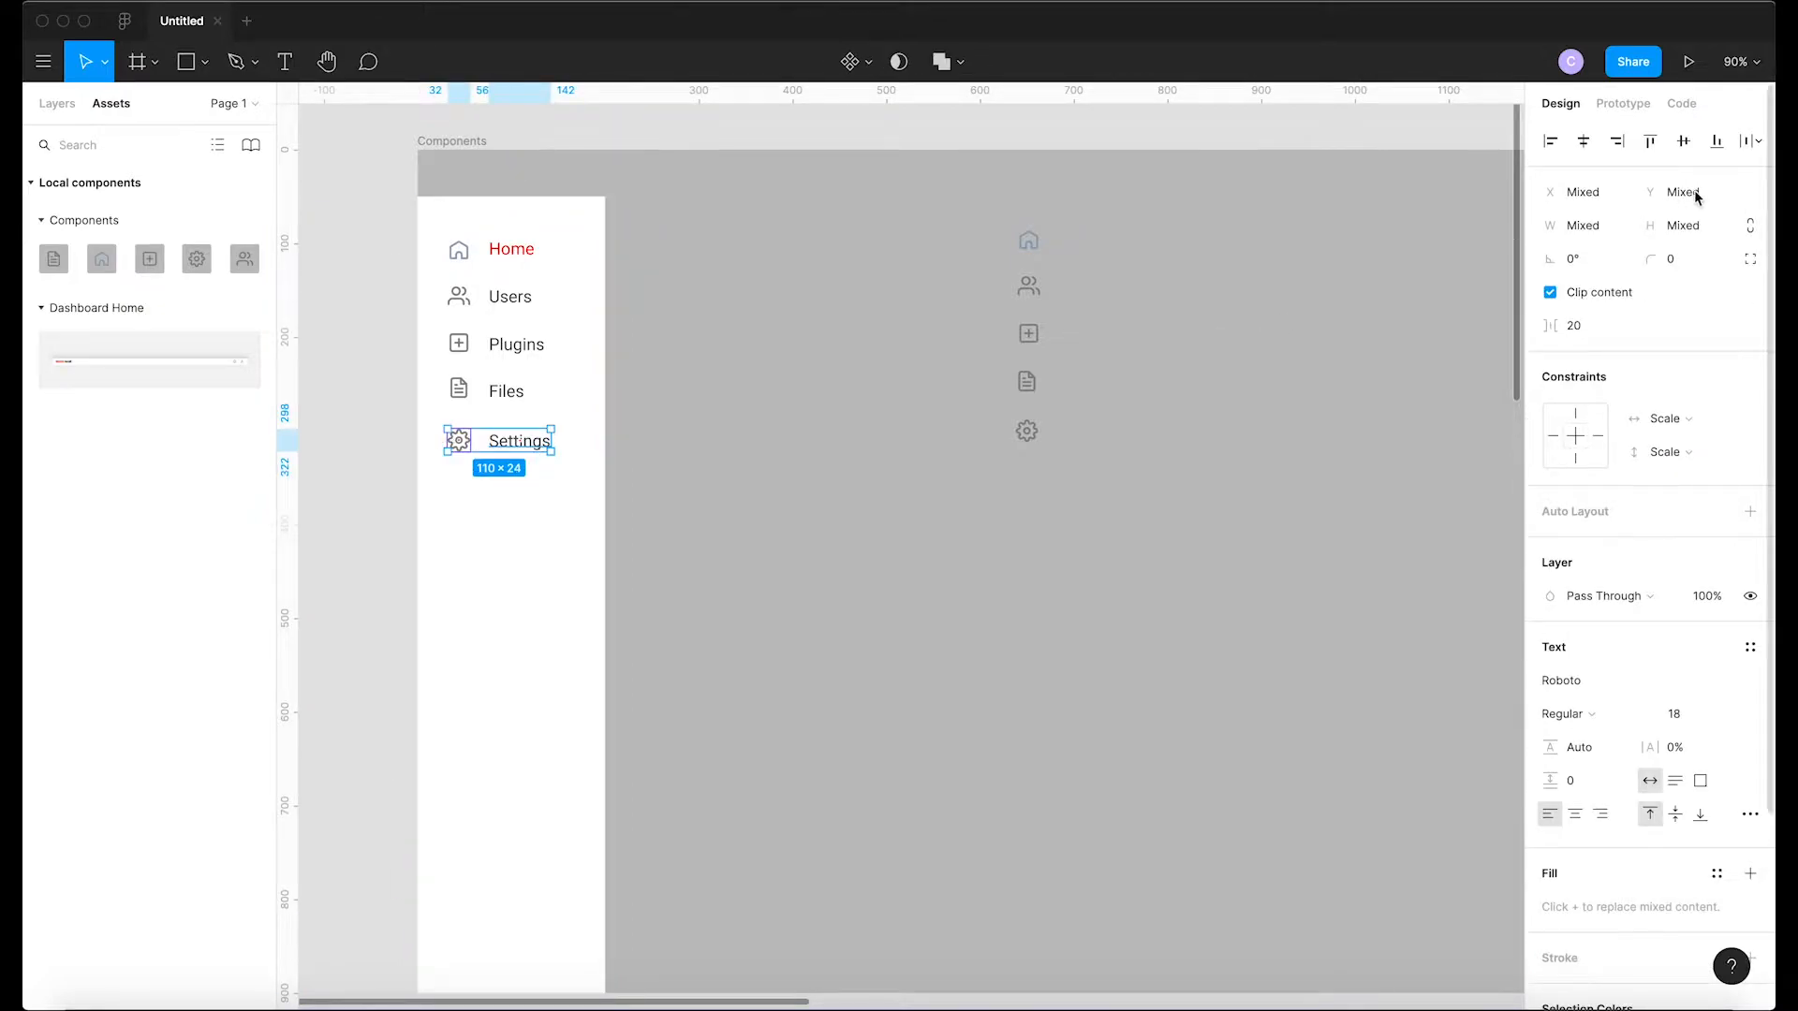
left_click(1684, 143)
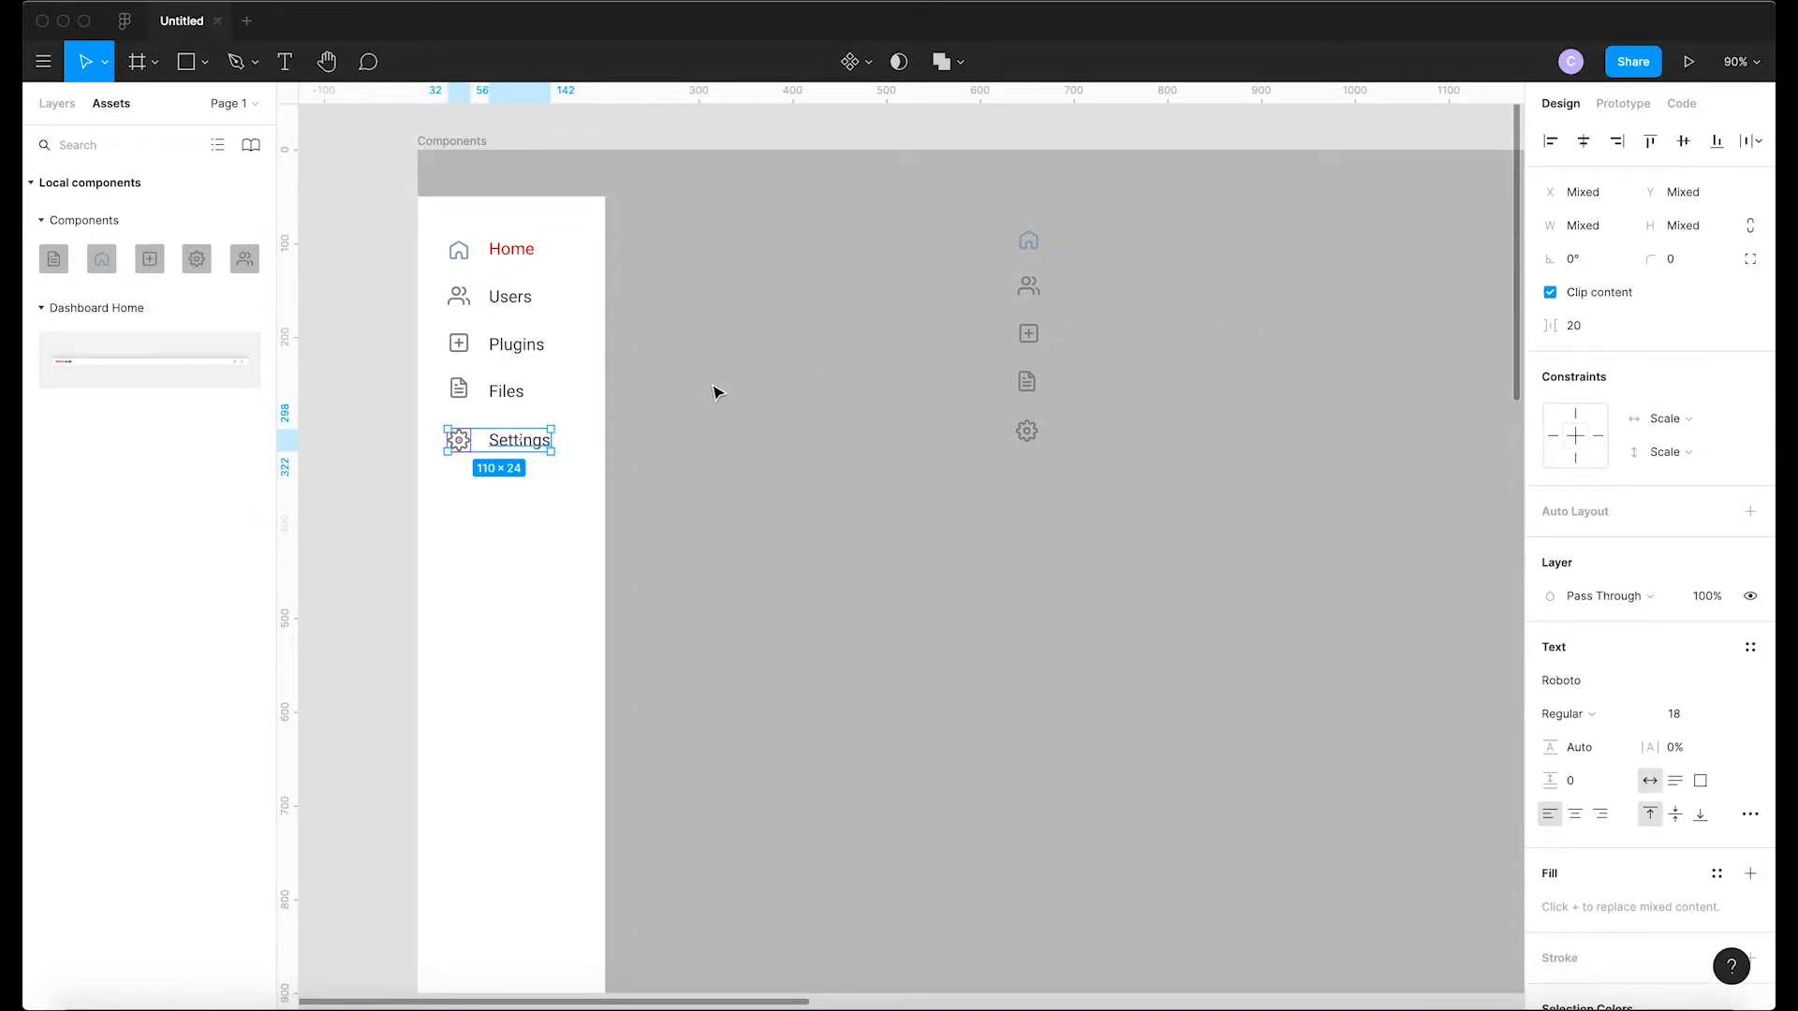
left_click(501, 395)
left_click(506, 393)
left_click(465, 393, "shift")
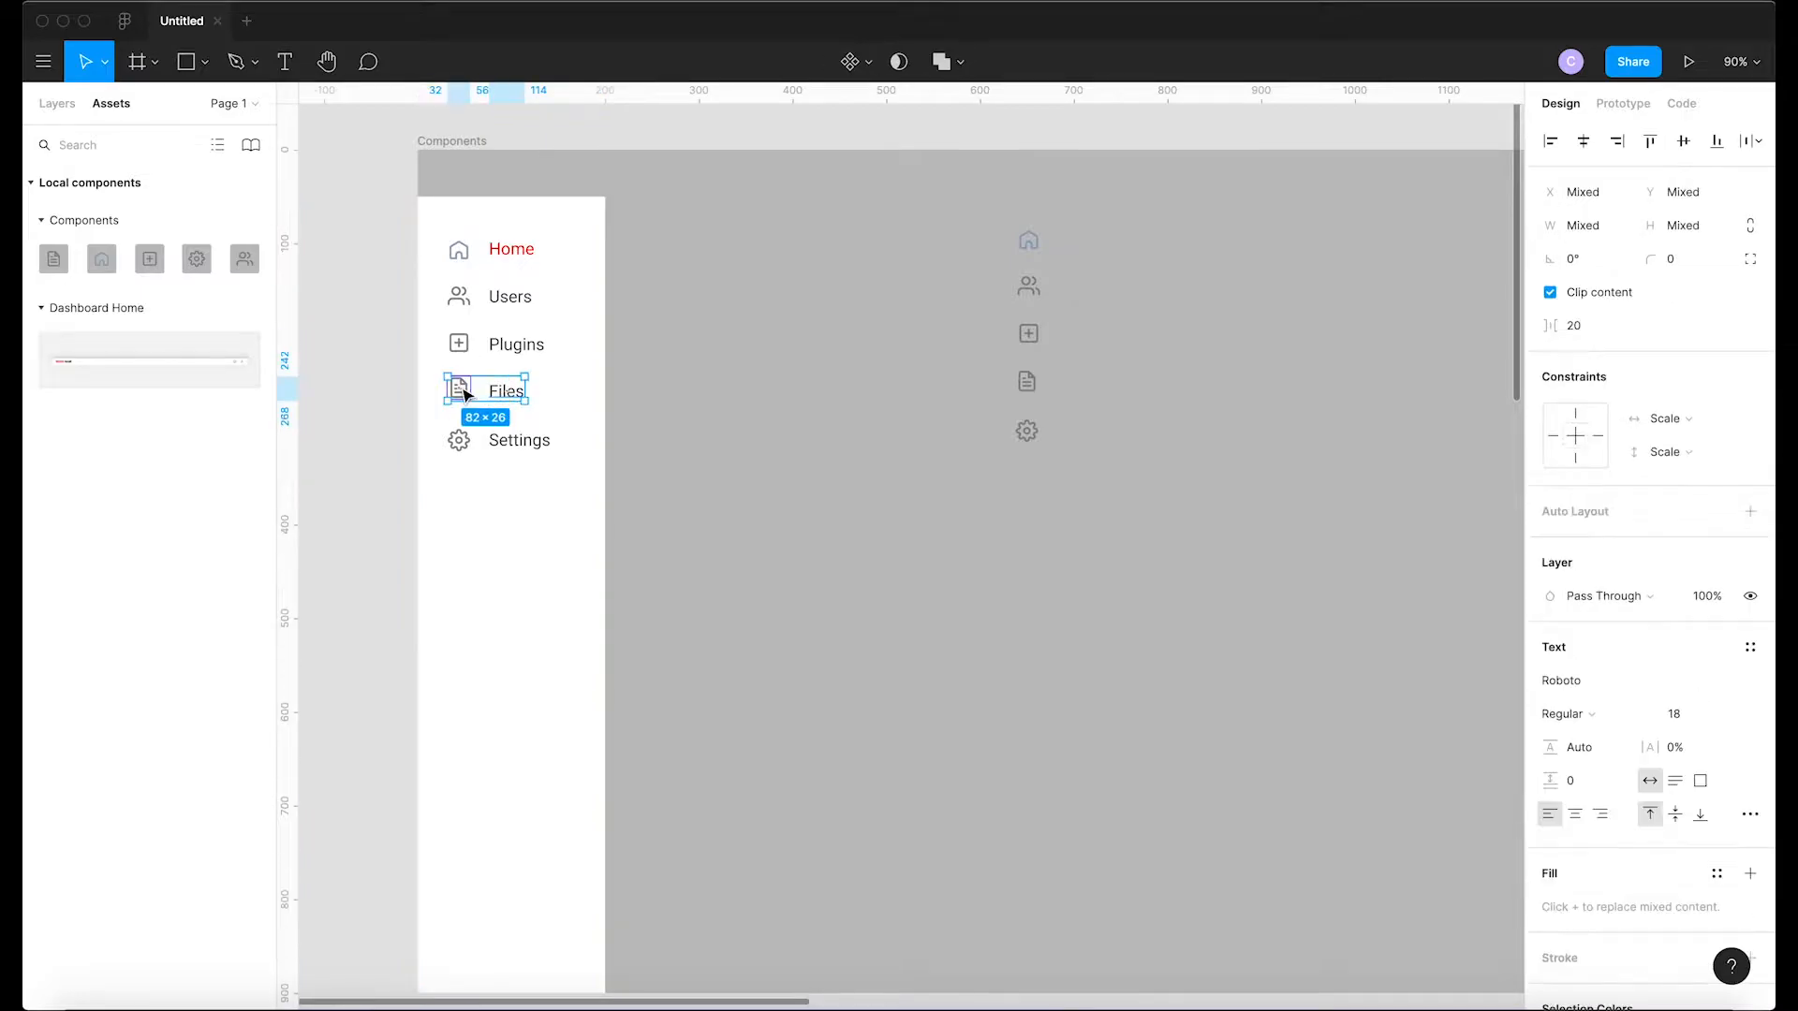
left_click(694, 403)
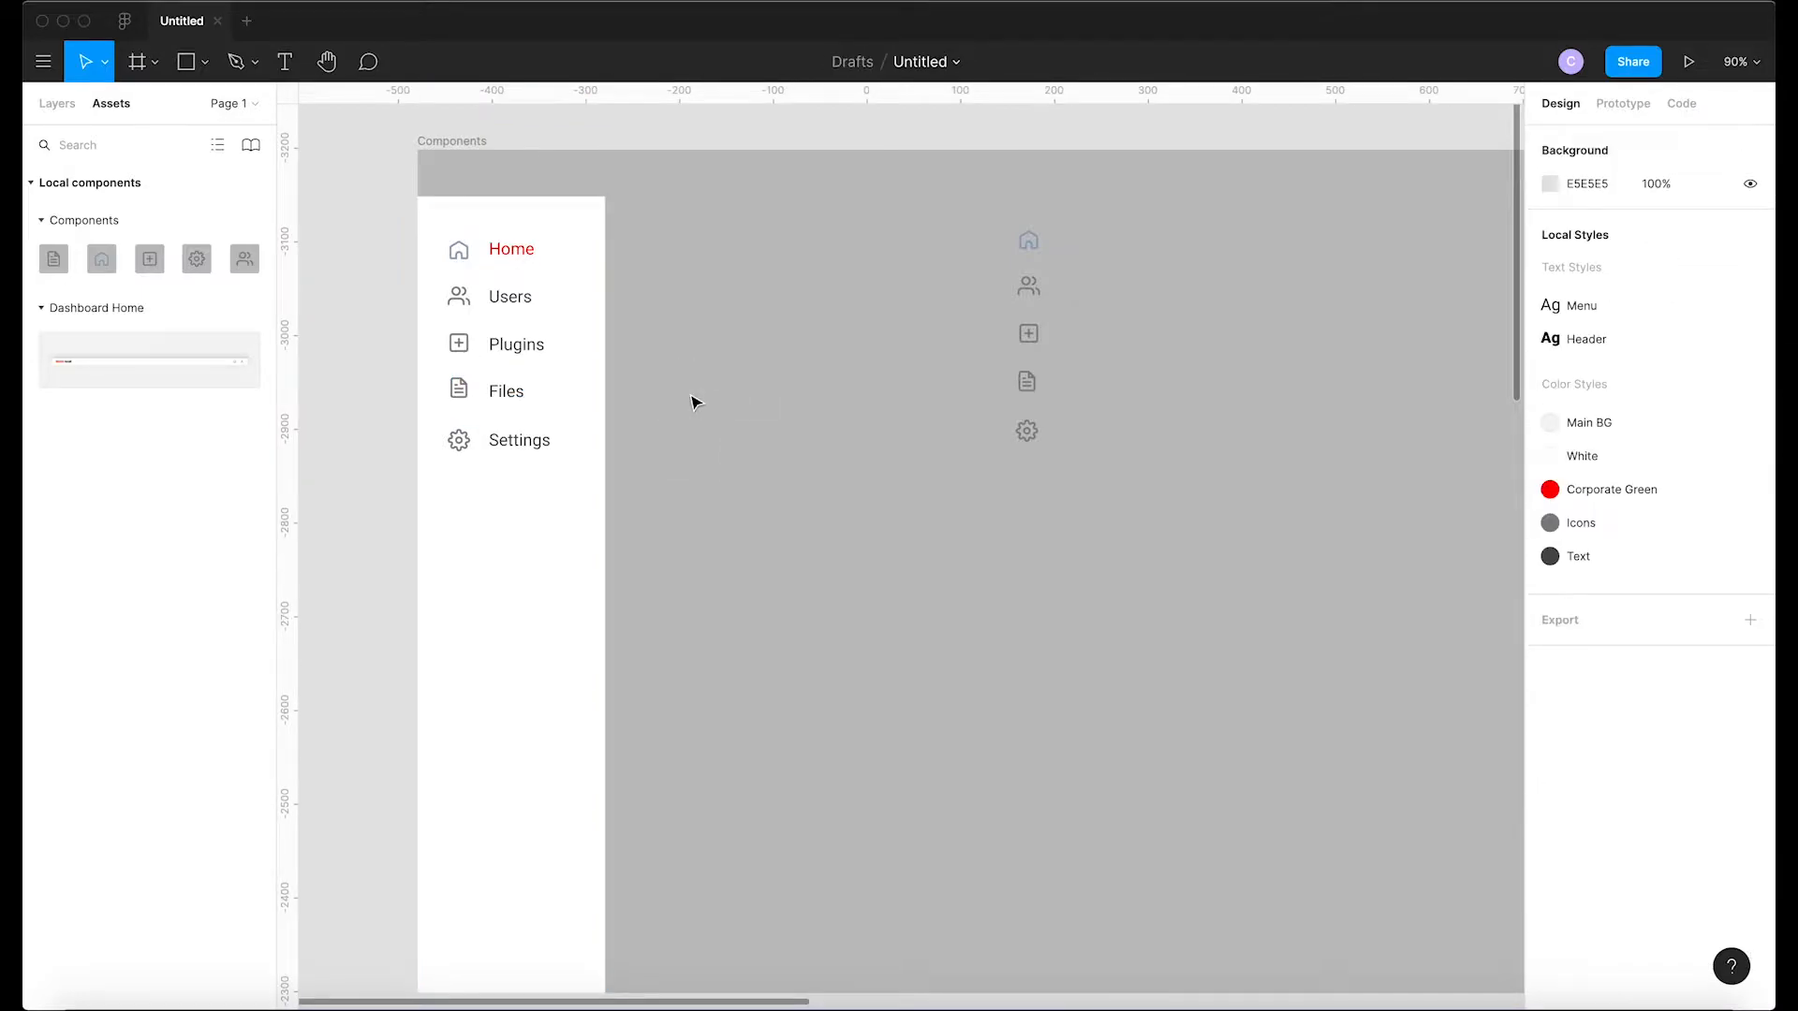
Distribute the vertical spacing evenly between the five icon instances in the Sidebar
left_click(465, 443)
left_click(463, 443)
left_click(458, 389, "shift")
left_click(457, 344, "shift")
left_click(458, 296, "shift")
left_click(461, 251, "shift")
left_click(468, 259, "shift")
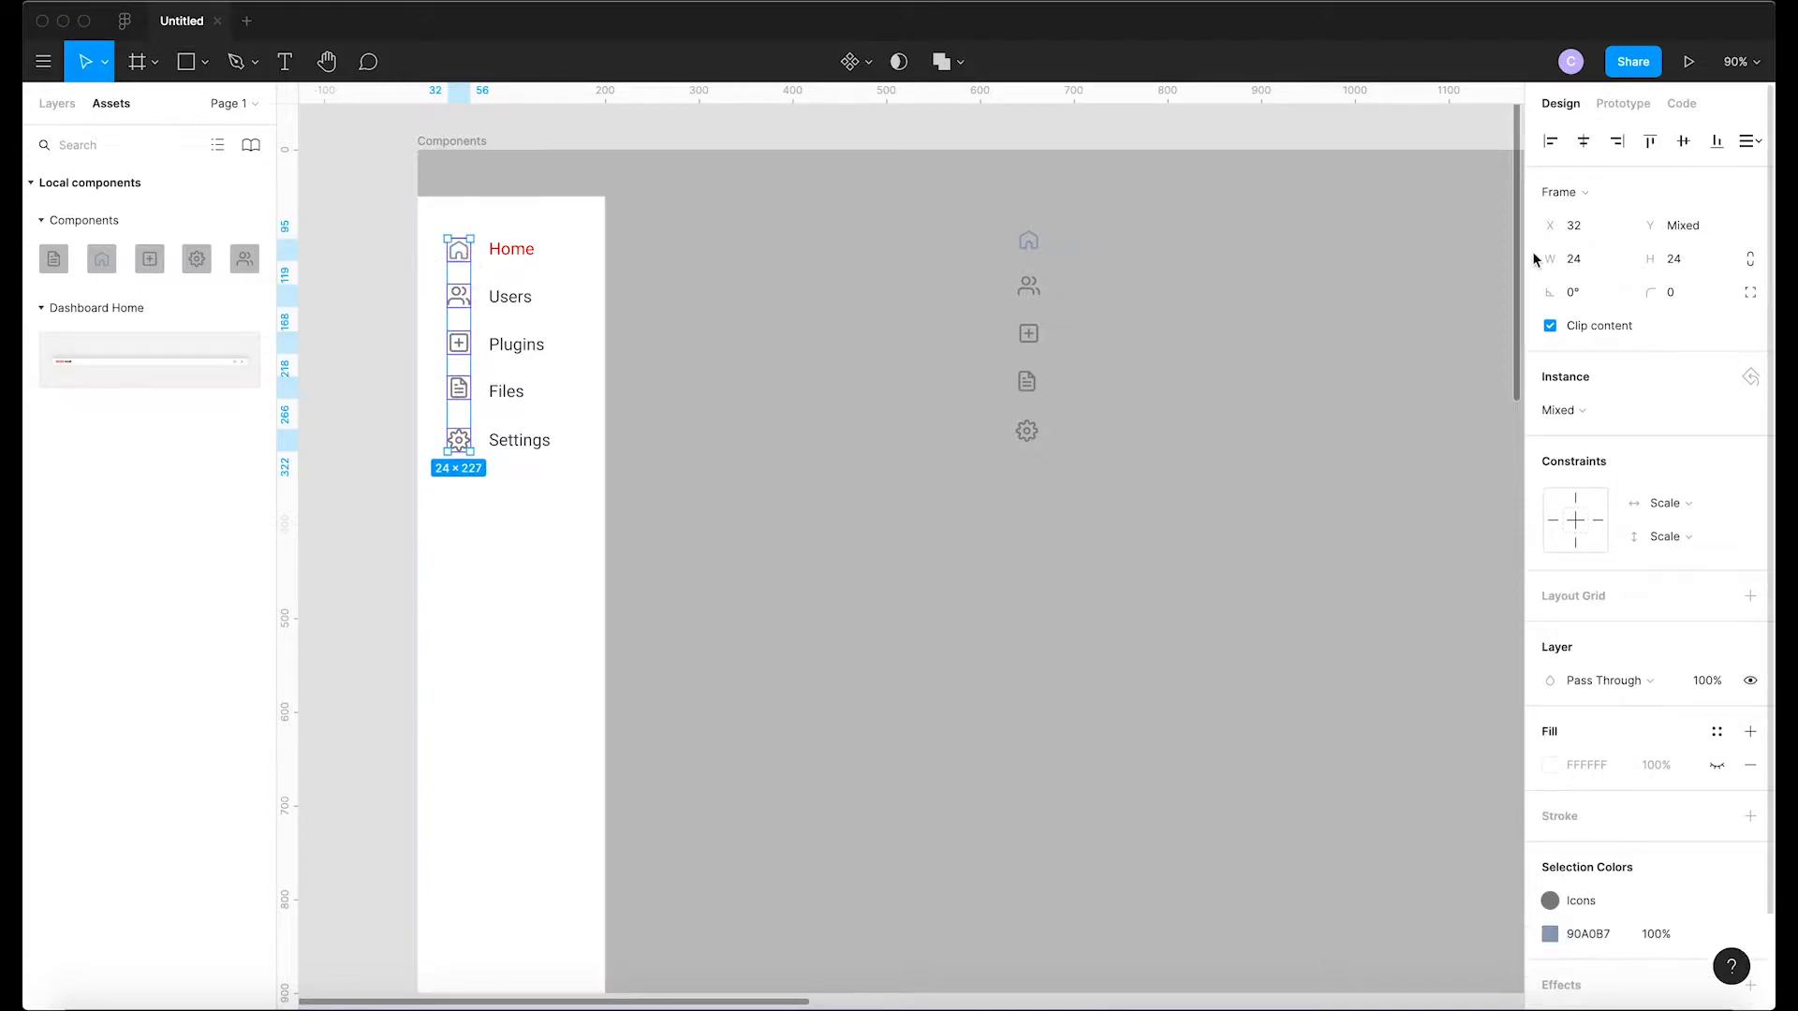
left_click(1749, 142)
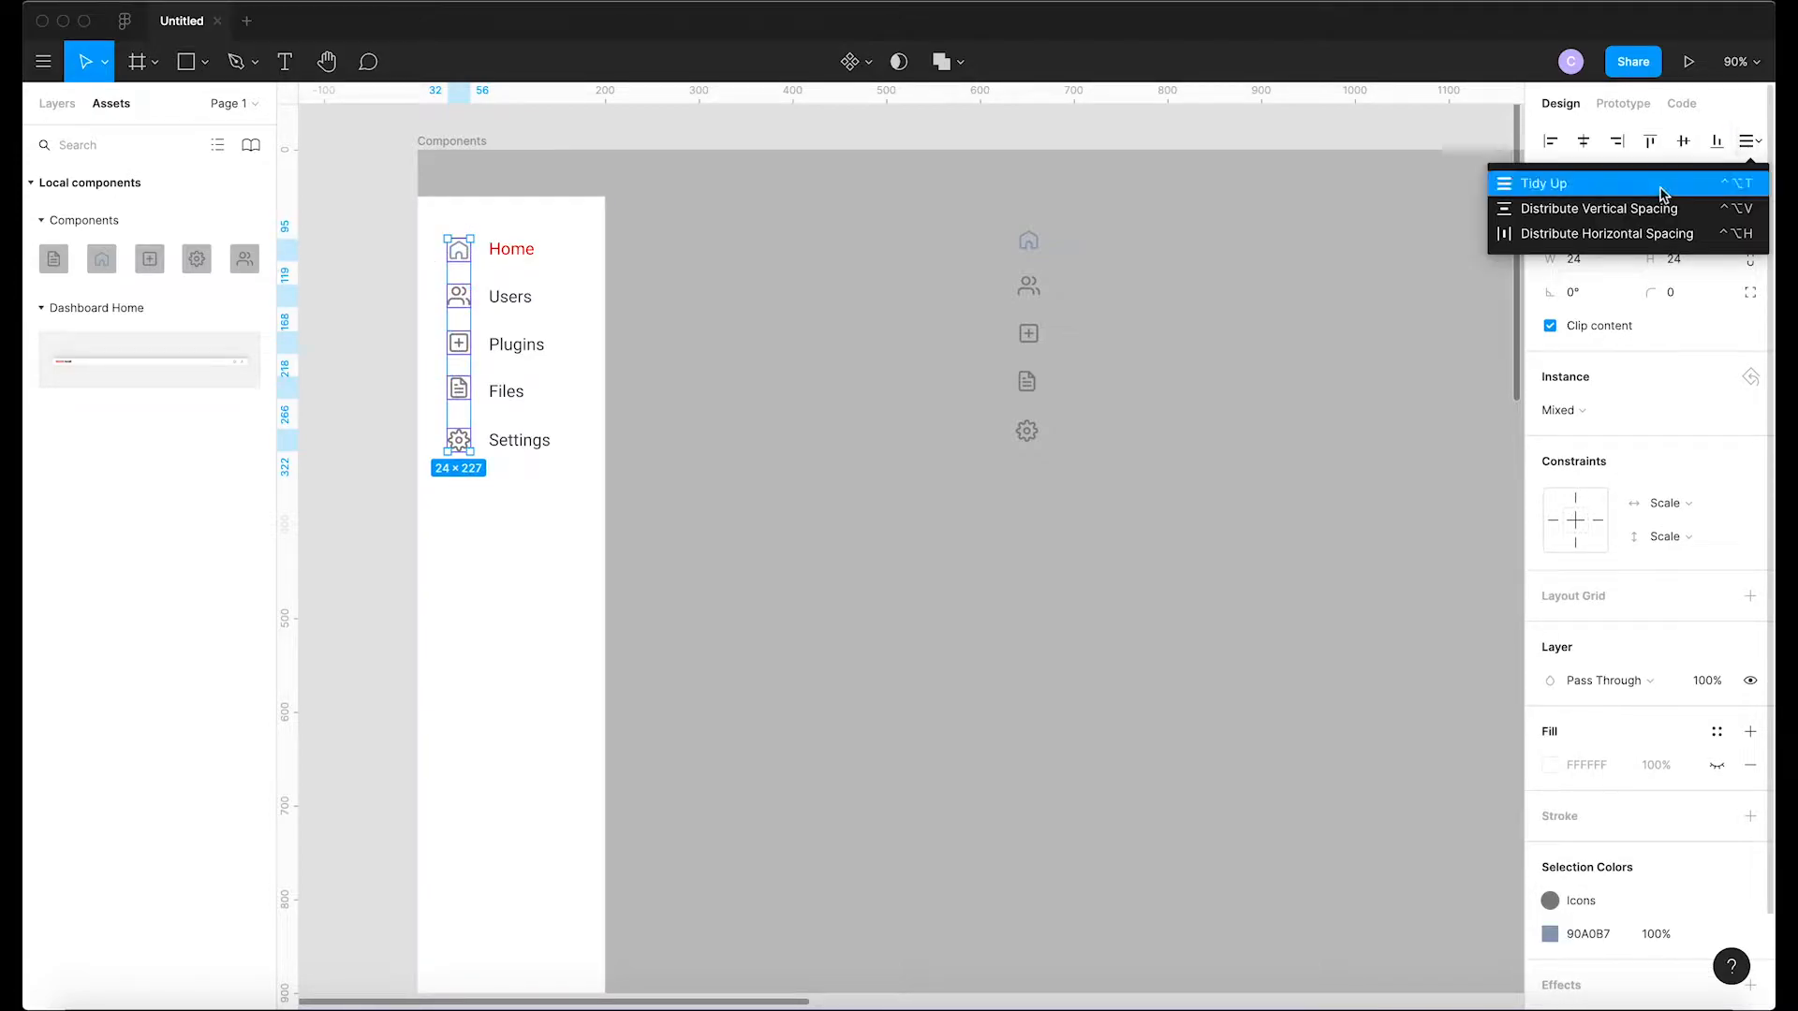
left_click(1619, 213)
left_click(833, 435)
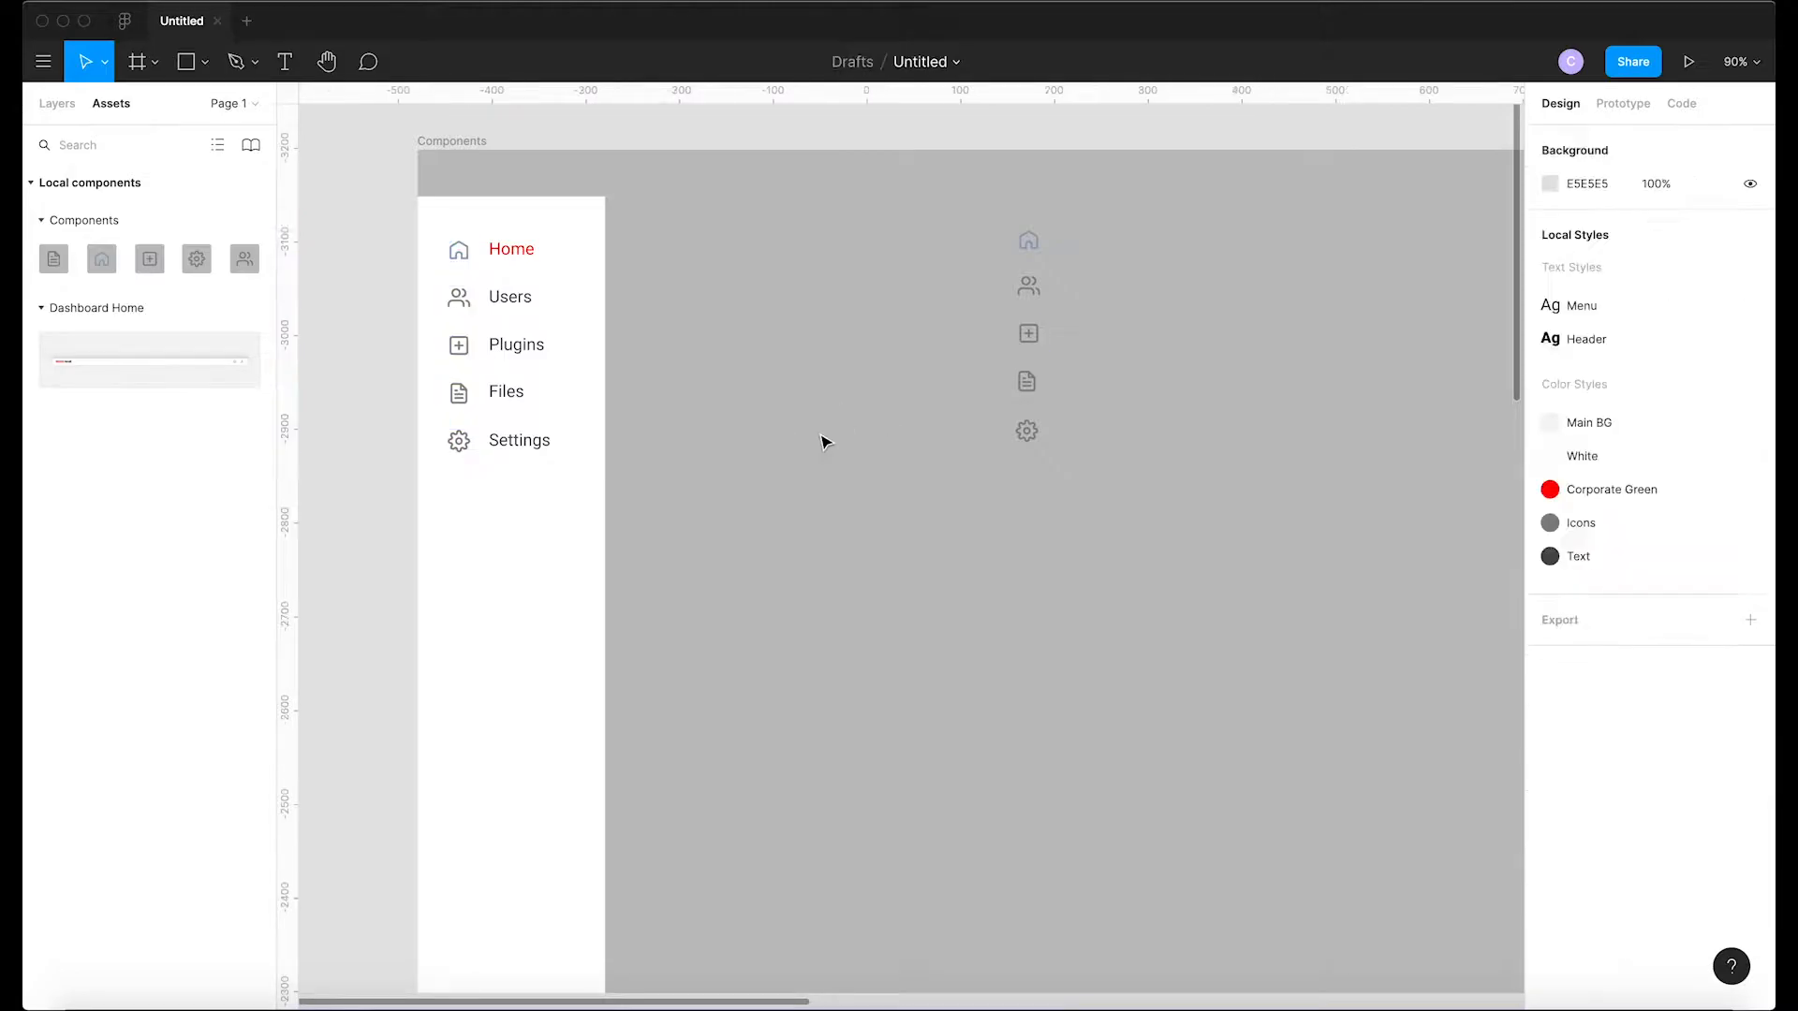
Align the Users and Plugins labels each with their own icon on their vertical centers
left_click(514, 306)
left_click(512, 307)
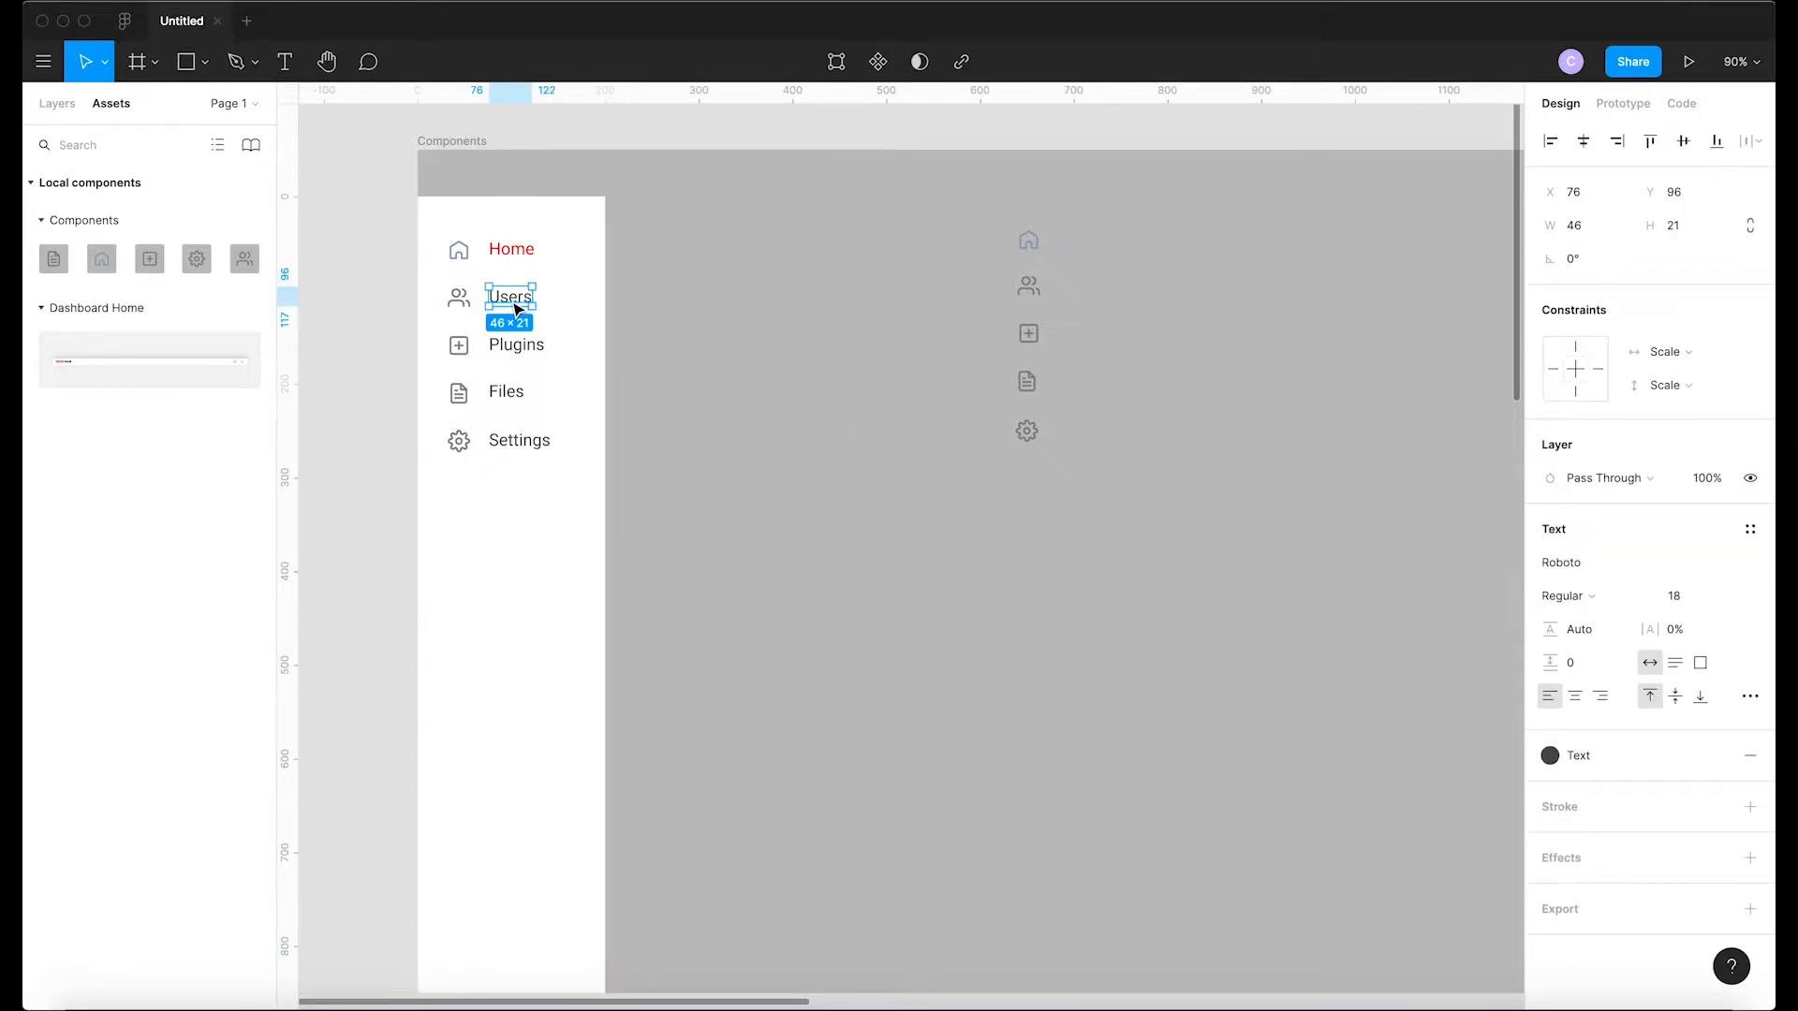
left_click(460, 297, "shift")
left_click(1682, 141)
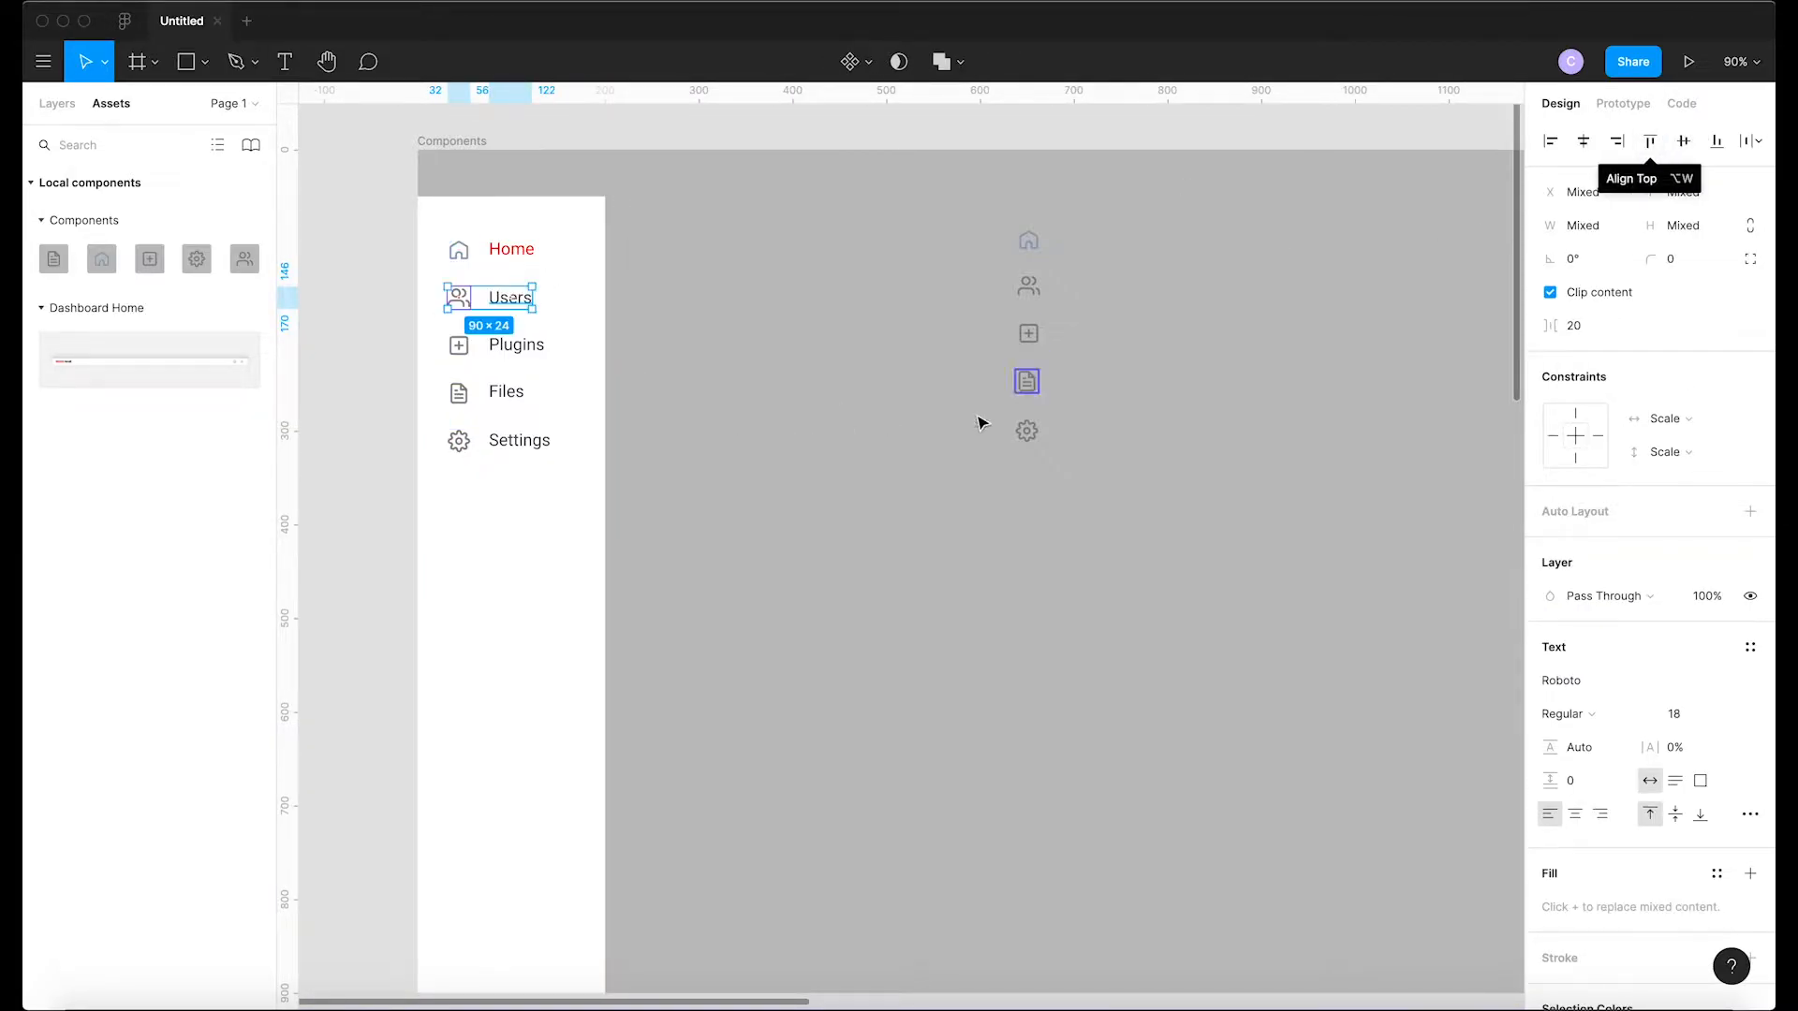
left_click(516, 345)
left_click(459, 345, "shift")
left_click(1682, 141)
key("Escape")
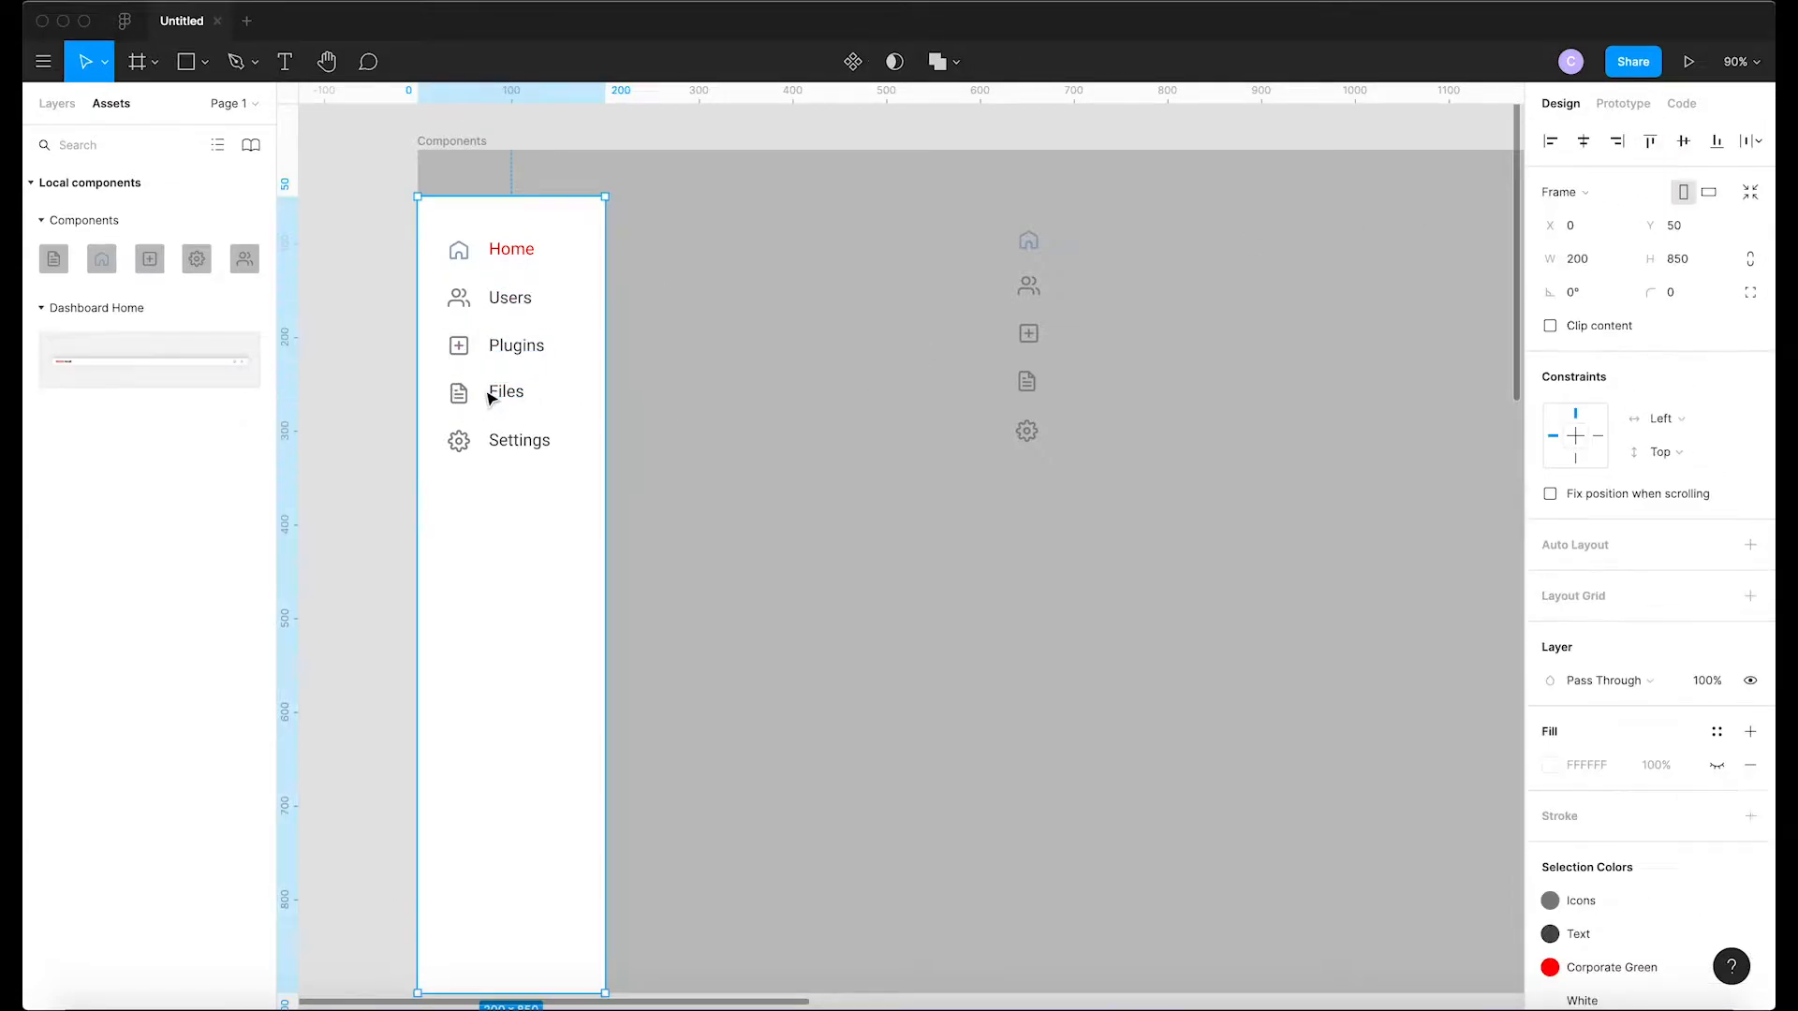
Align the Files and Settings labels each with their own icon on their vertical centers
left_click(499, 393)
left_click(459, 393, "shift")
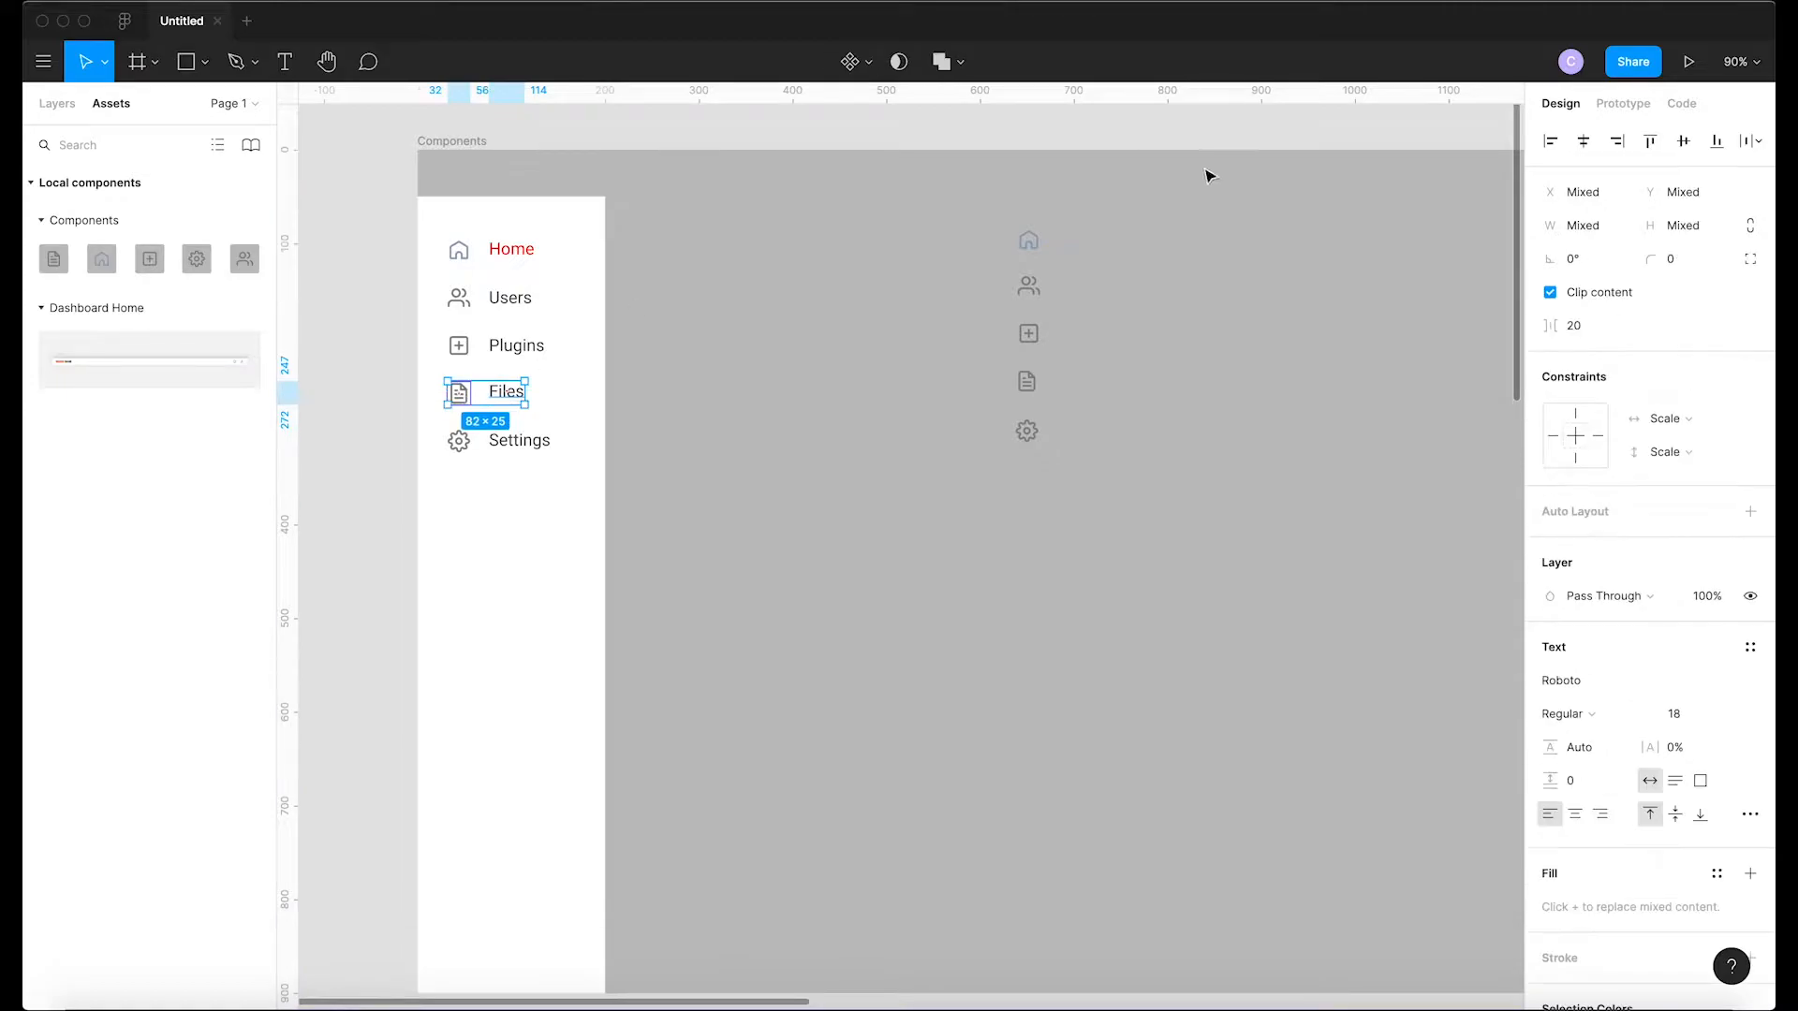
left_click(1648, 142)
double_click(517, 437)
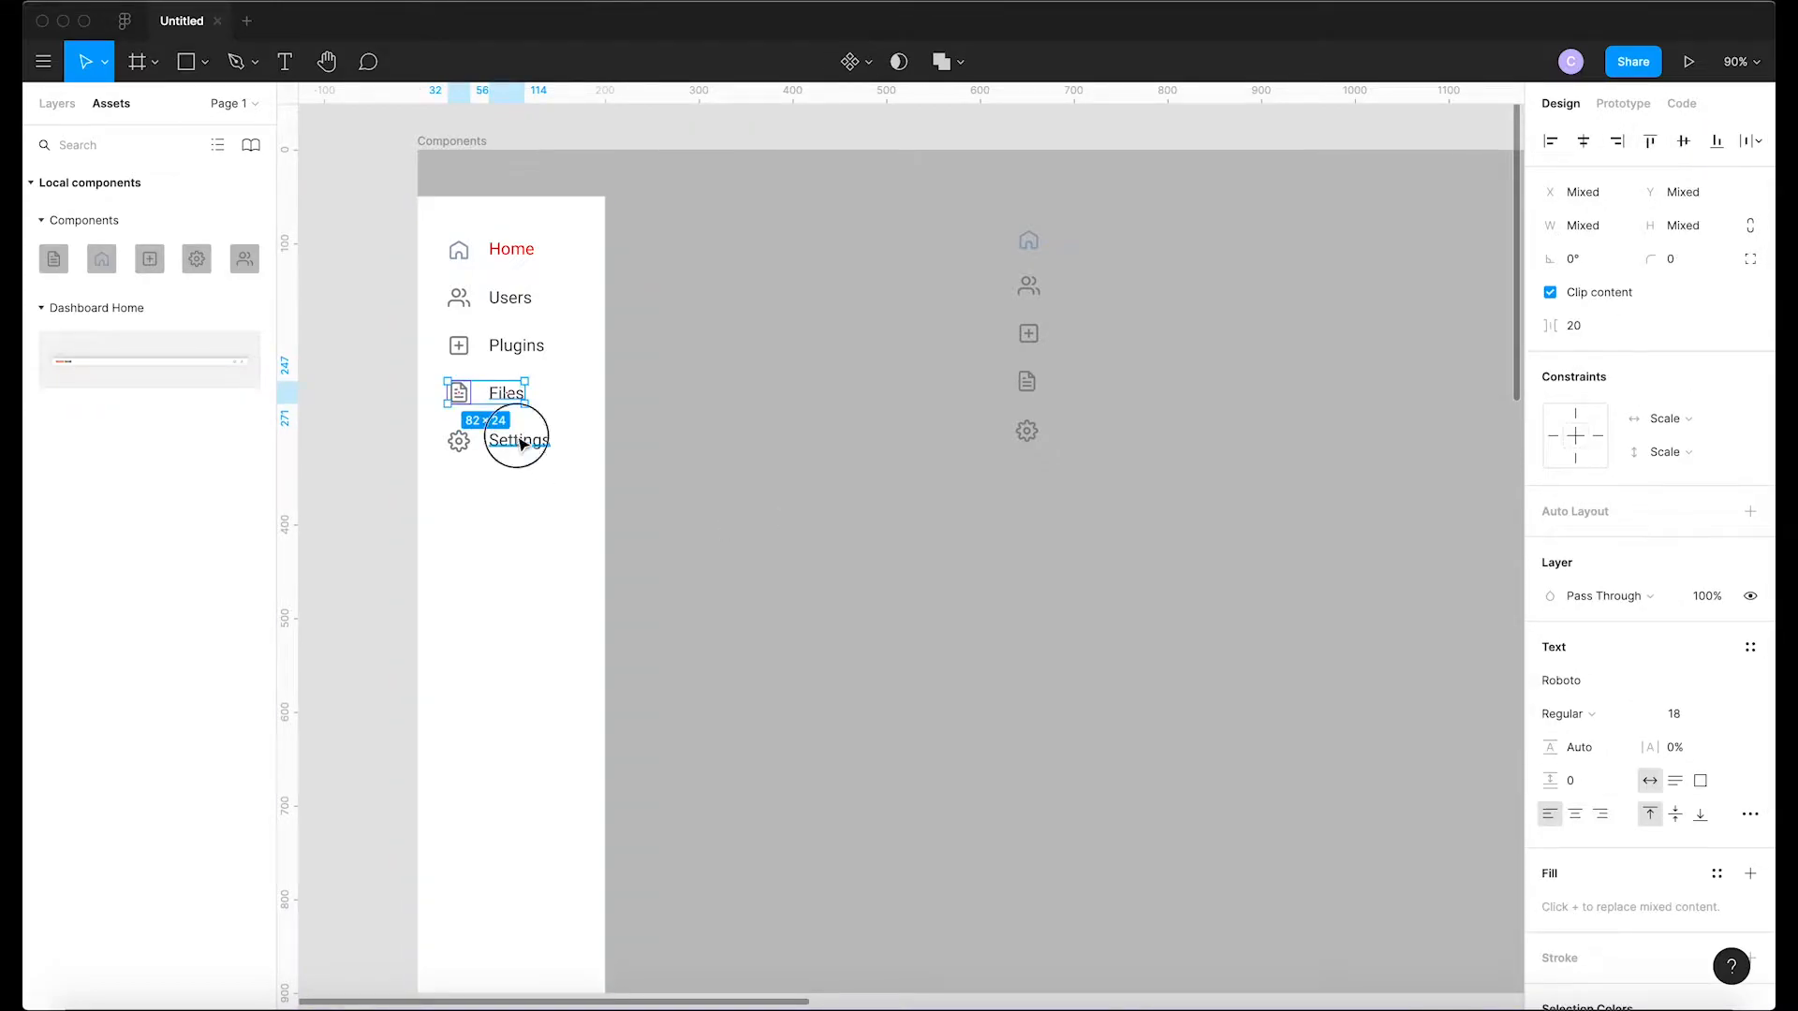
key("Escape")
left_click(458, 440, "shift")
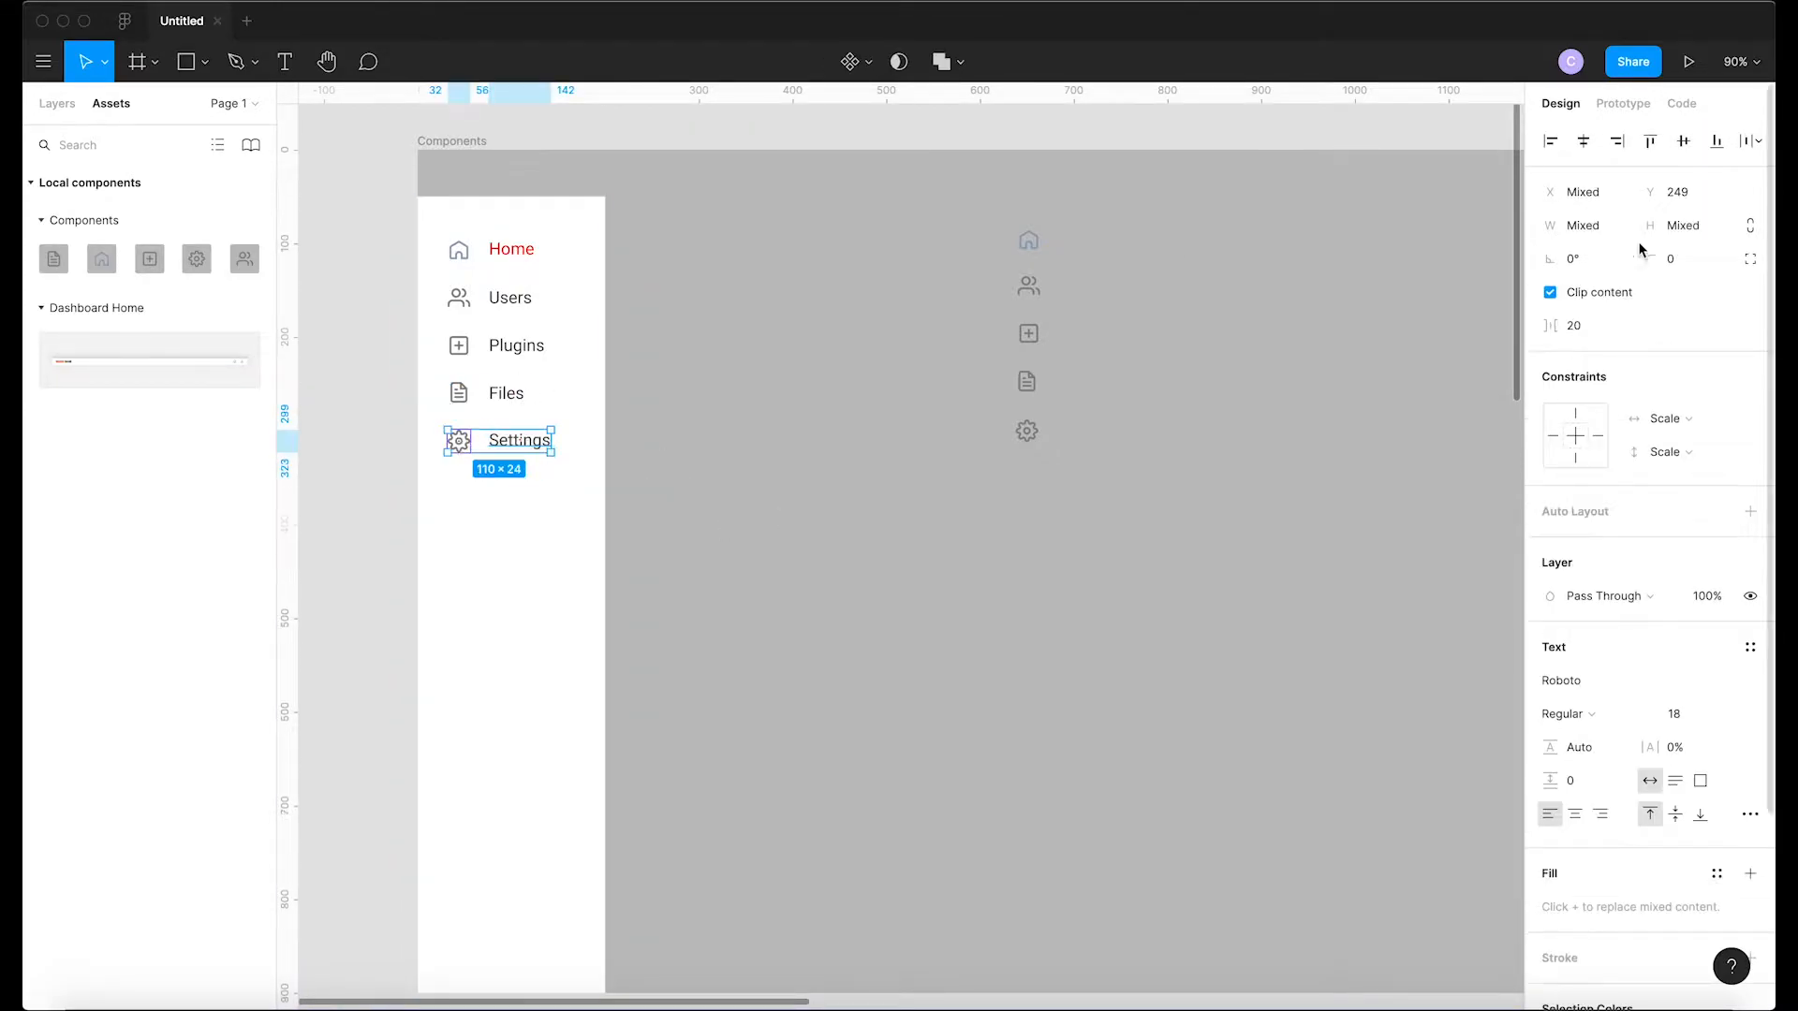
left_click(1683, 141)
left_click(1133, 398)
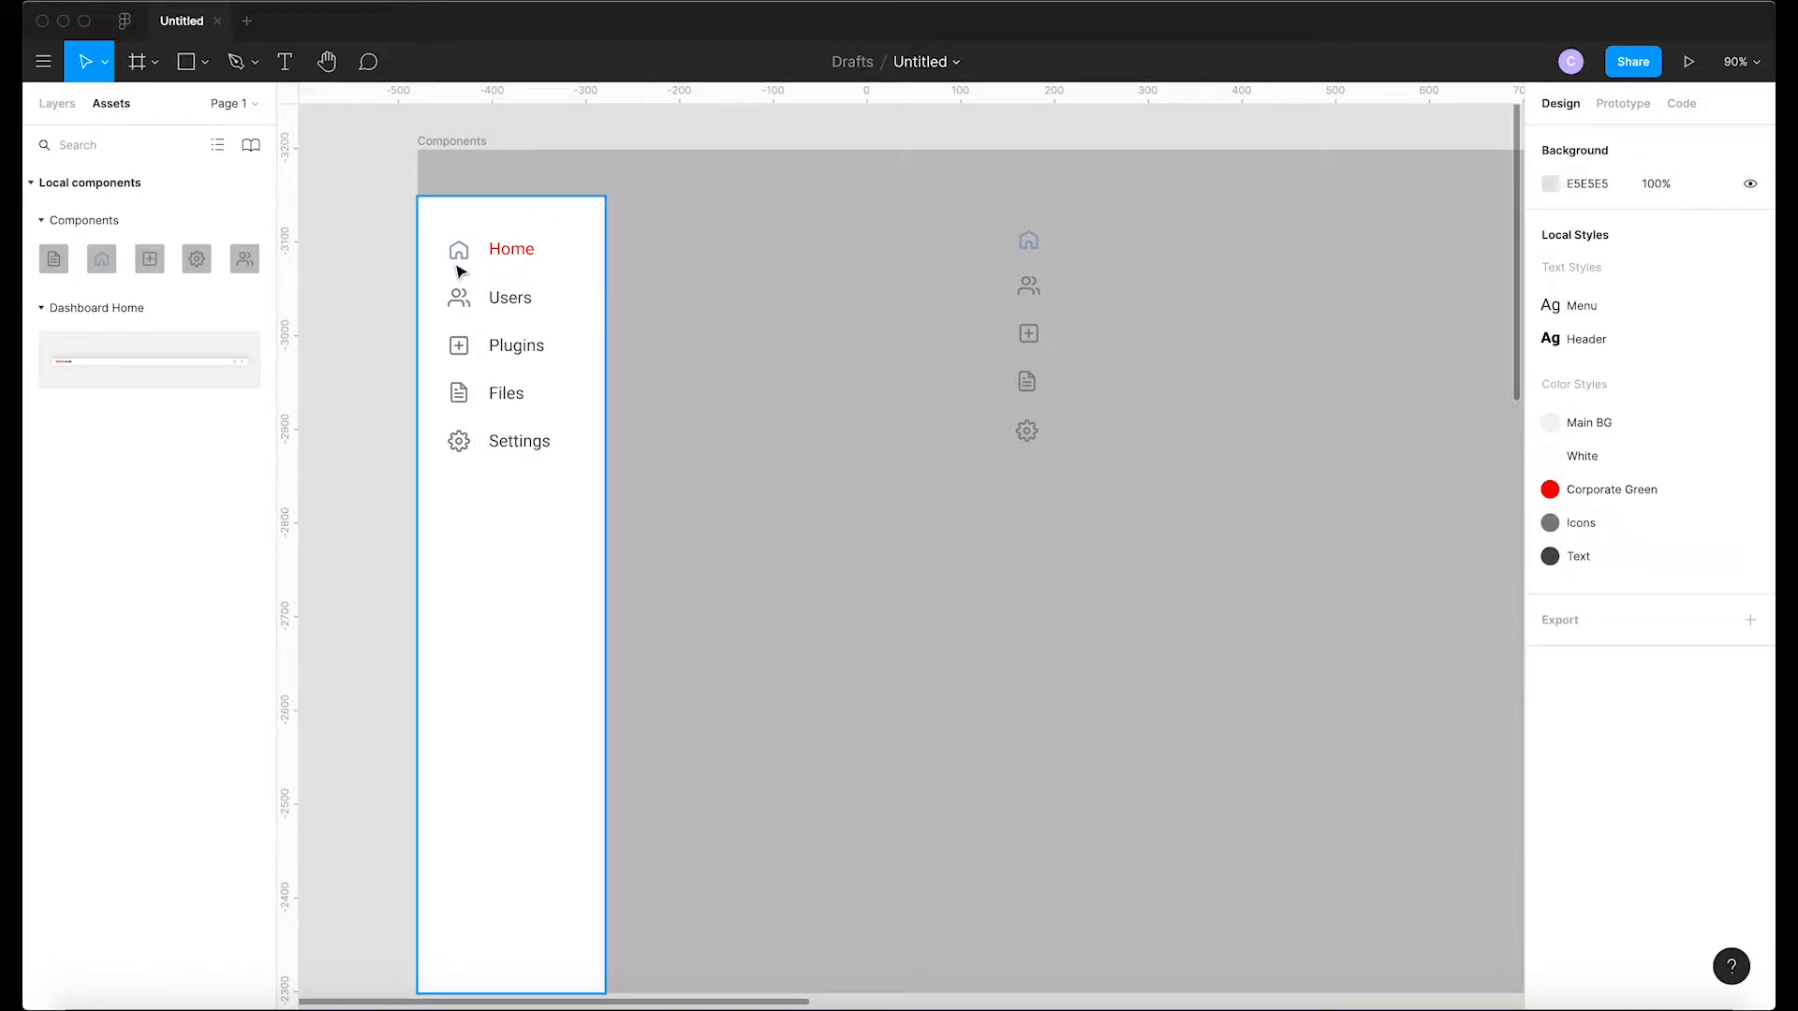
left_click(741, 295)
left_click(548, 530)
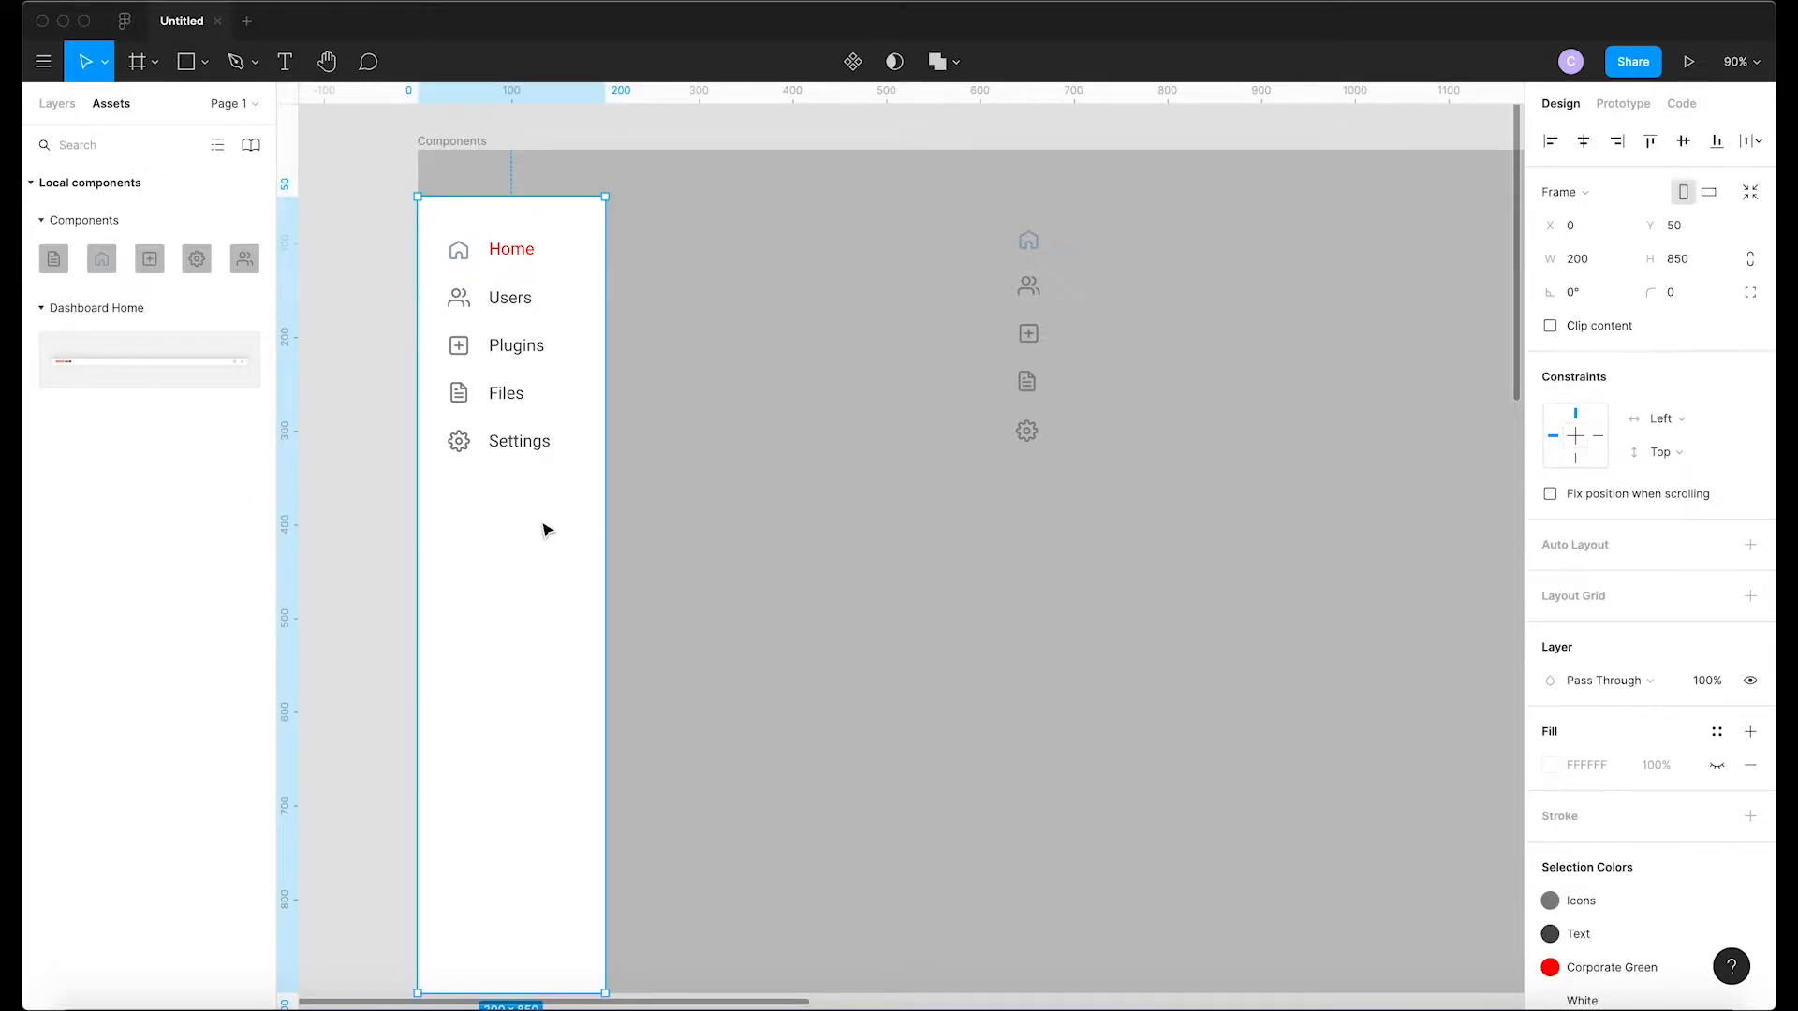
left_click(733, 496)
Turn the rebuilt Sidebar frame in the Components frame into a component
left_click(493, 560)
left_click(56, 103)
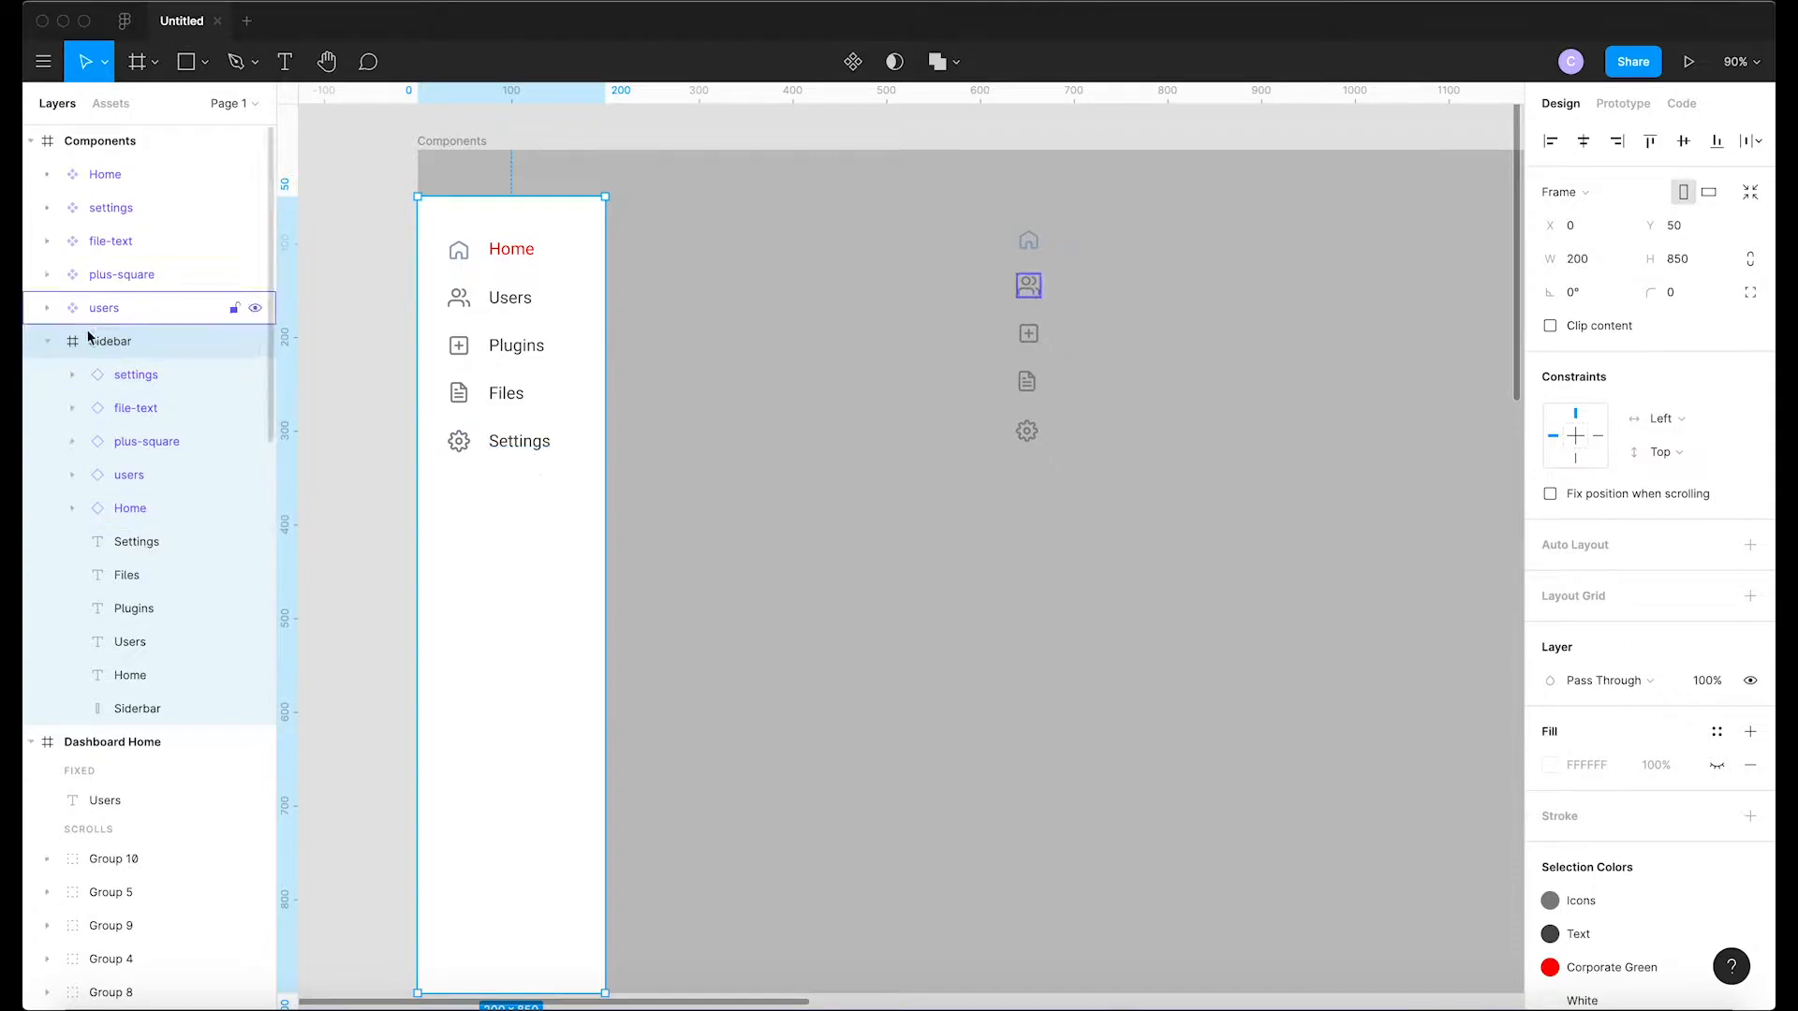
left_click(47, 344)
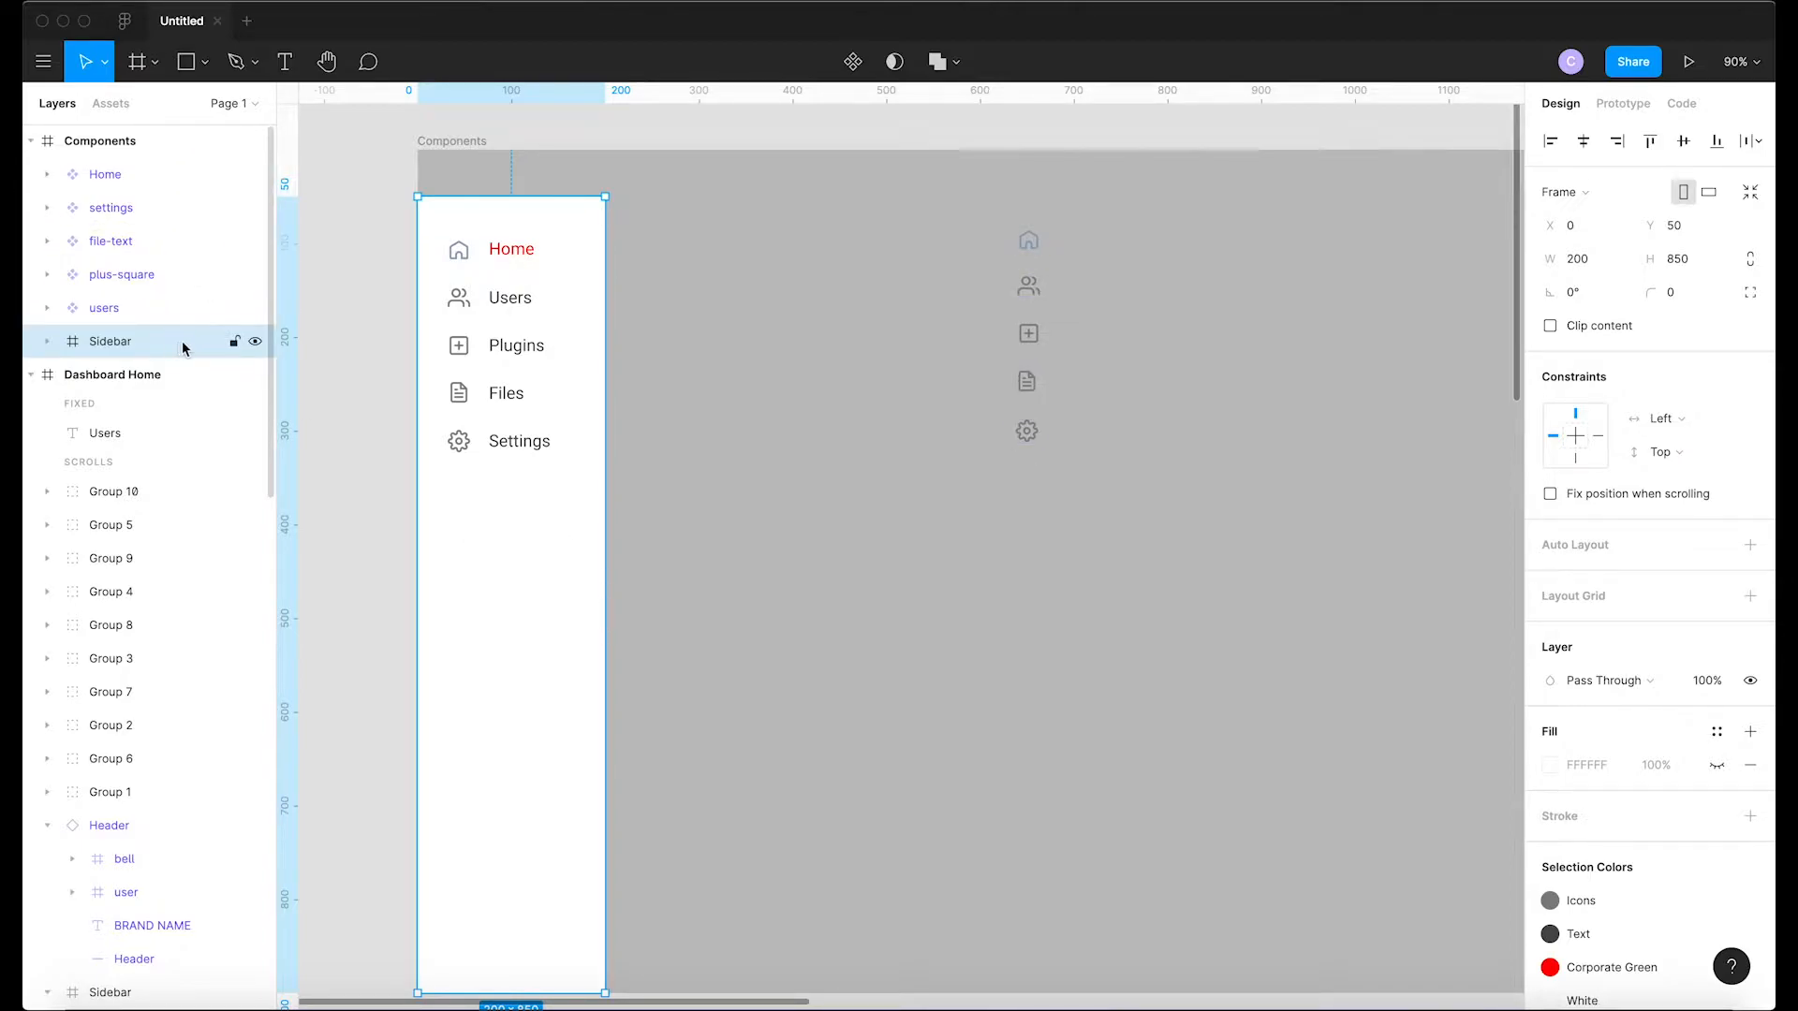
right_click(485, 486)
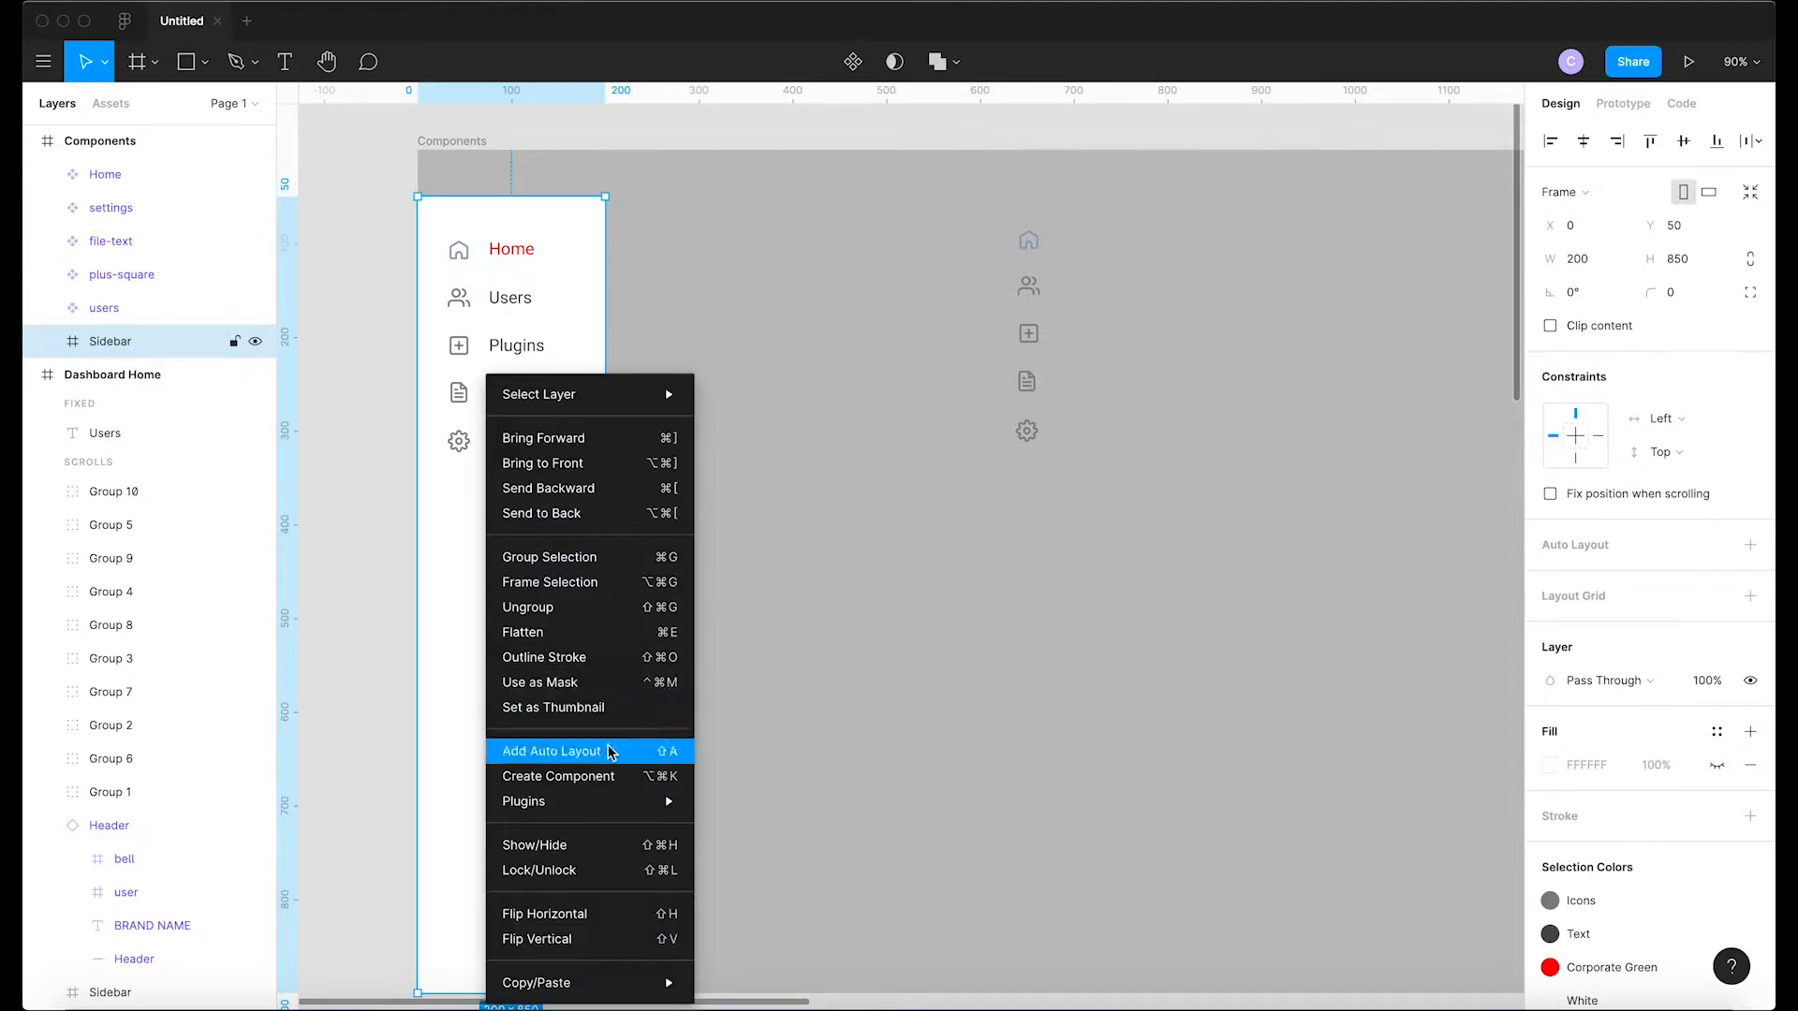
left_click(611, 776)
left_click(666, 604)
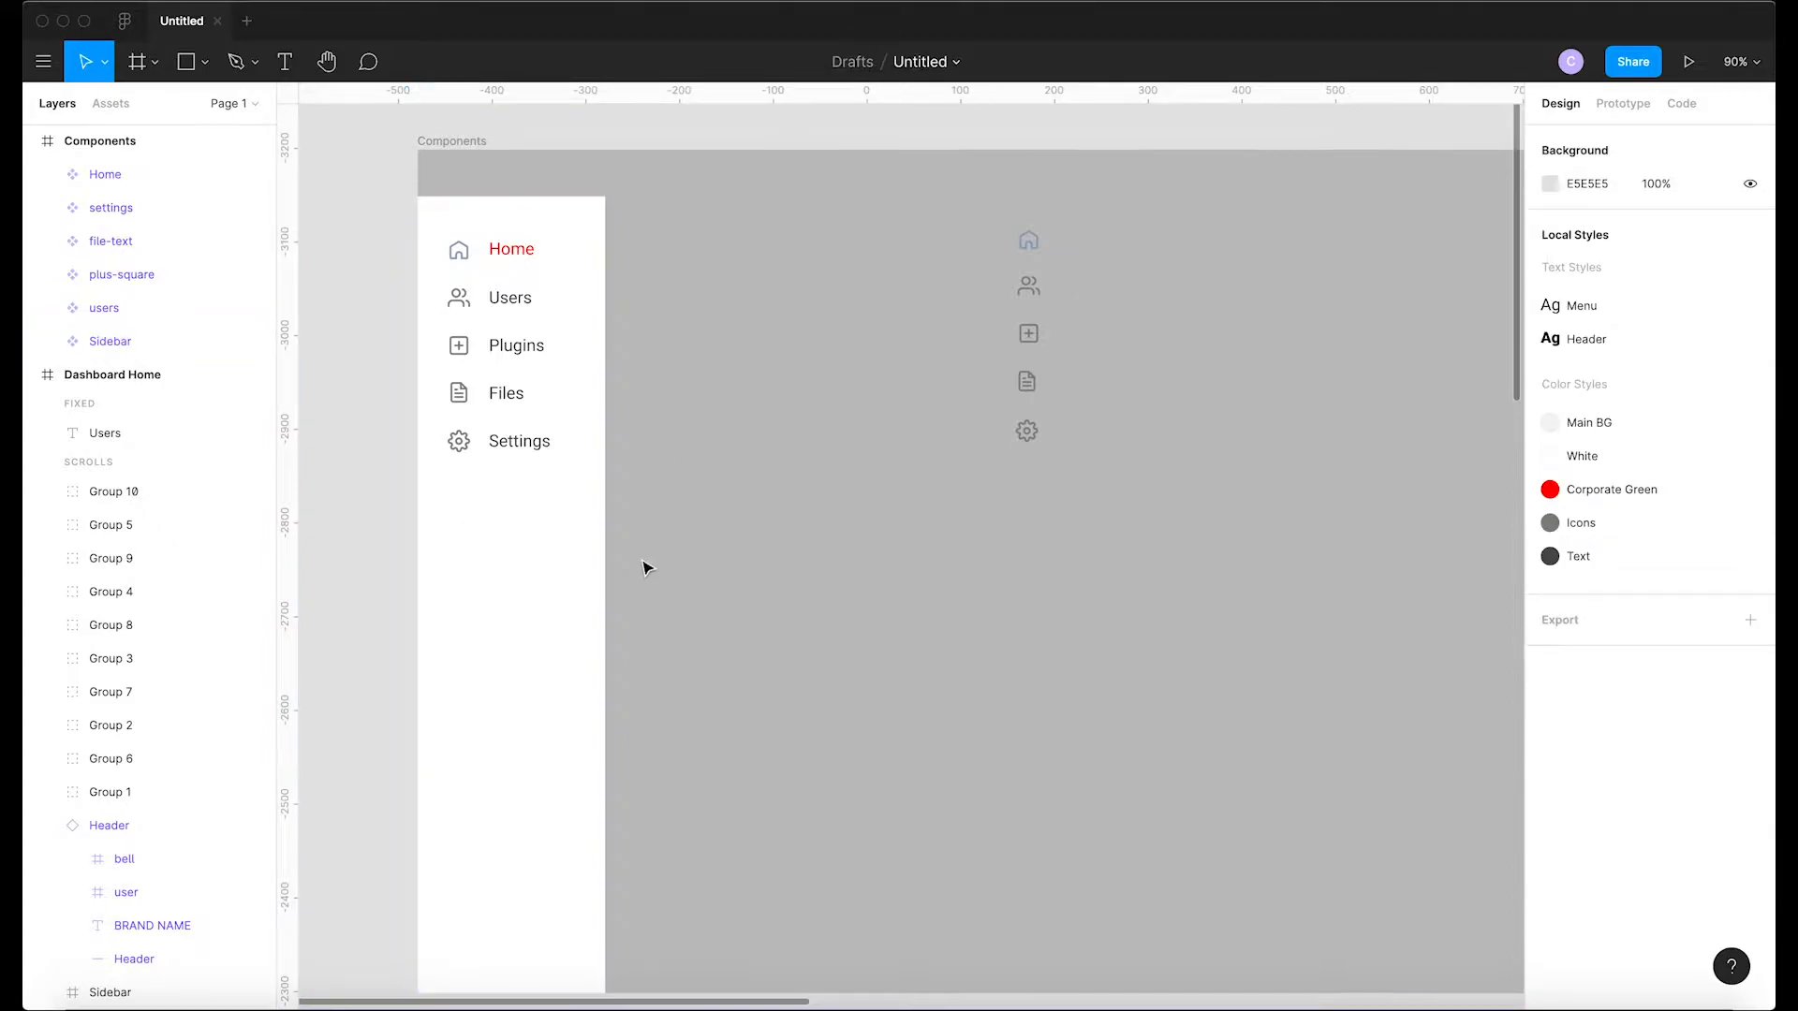
Delete the original Sidebar from the Dashboard Home frame that holds the map blocks
scroll(630, 514, "down", 5)
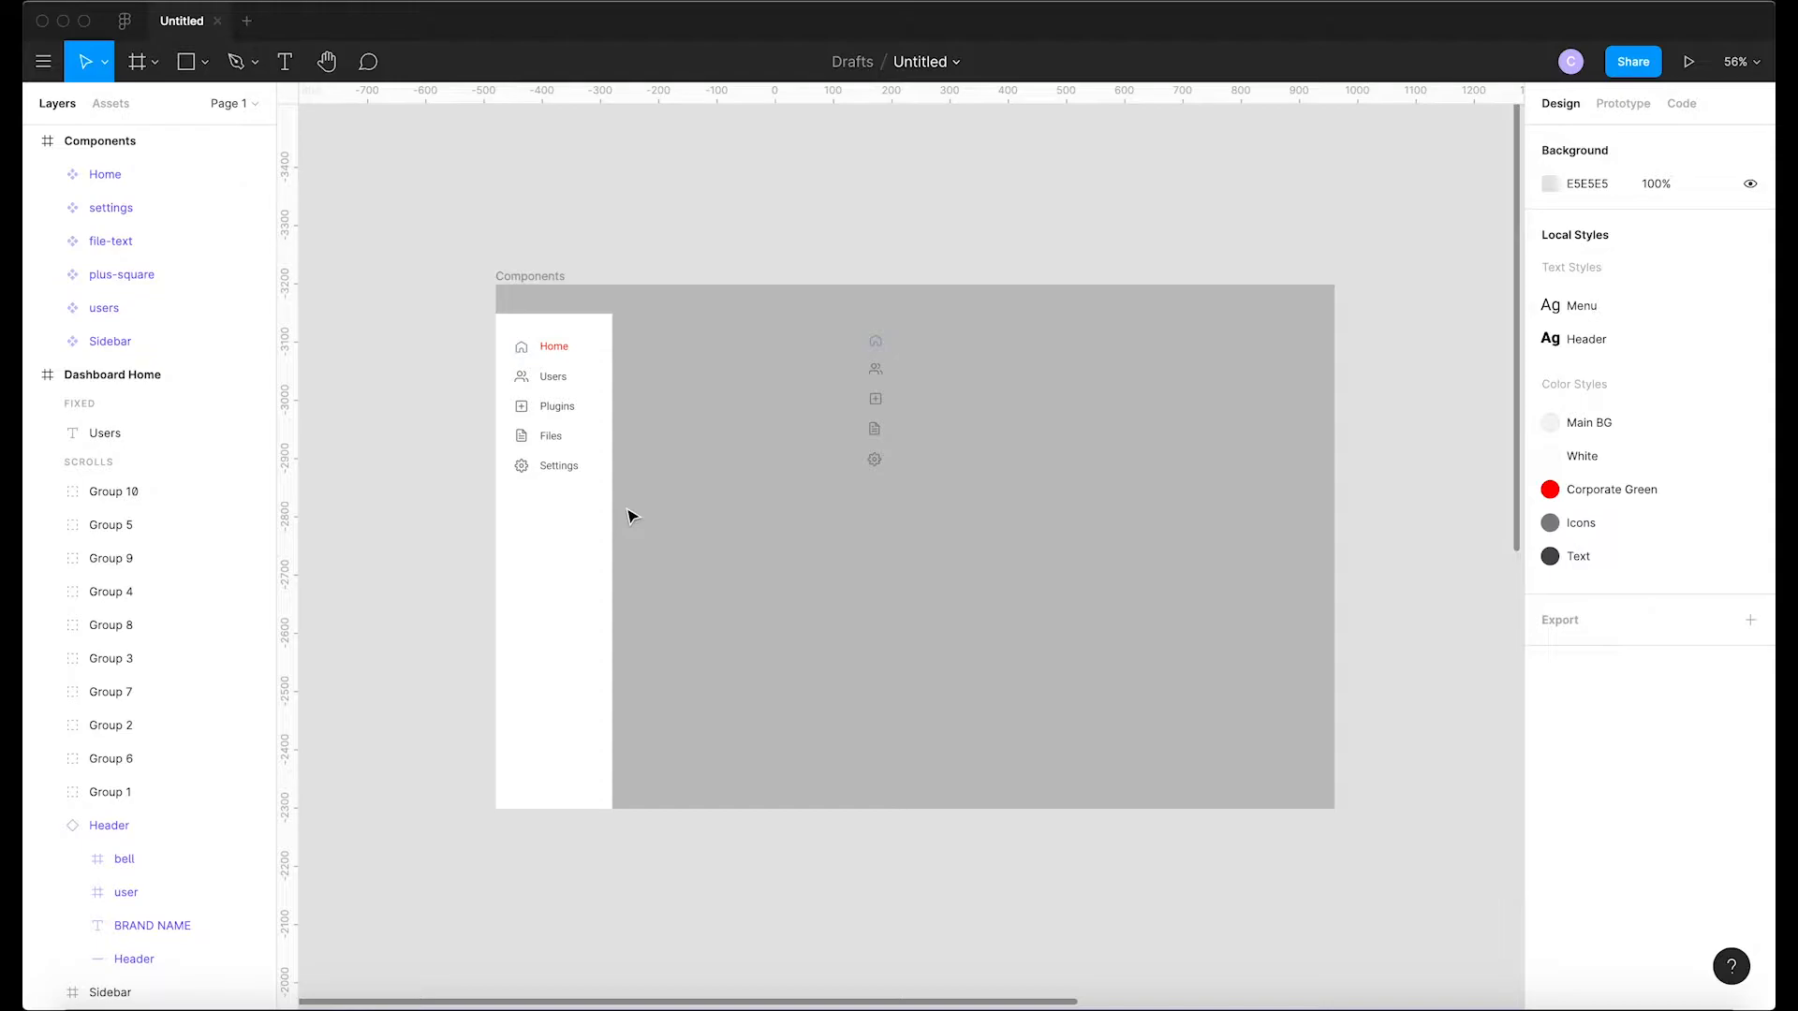
scroll(631, 514, "down", 2)
scroll(630, 514, "down", 3)
scroll(631, 514, "down", 5)
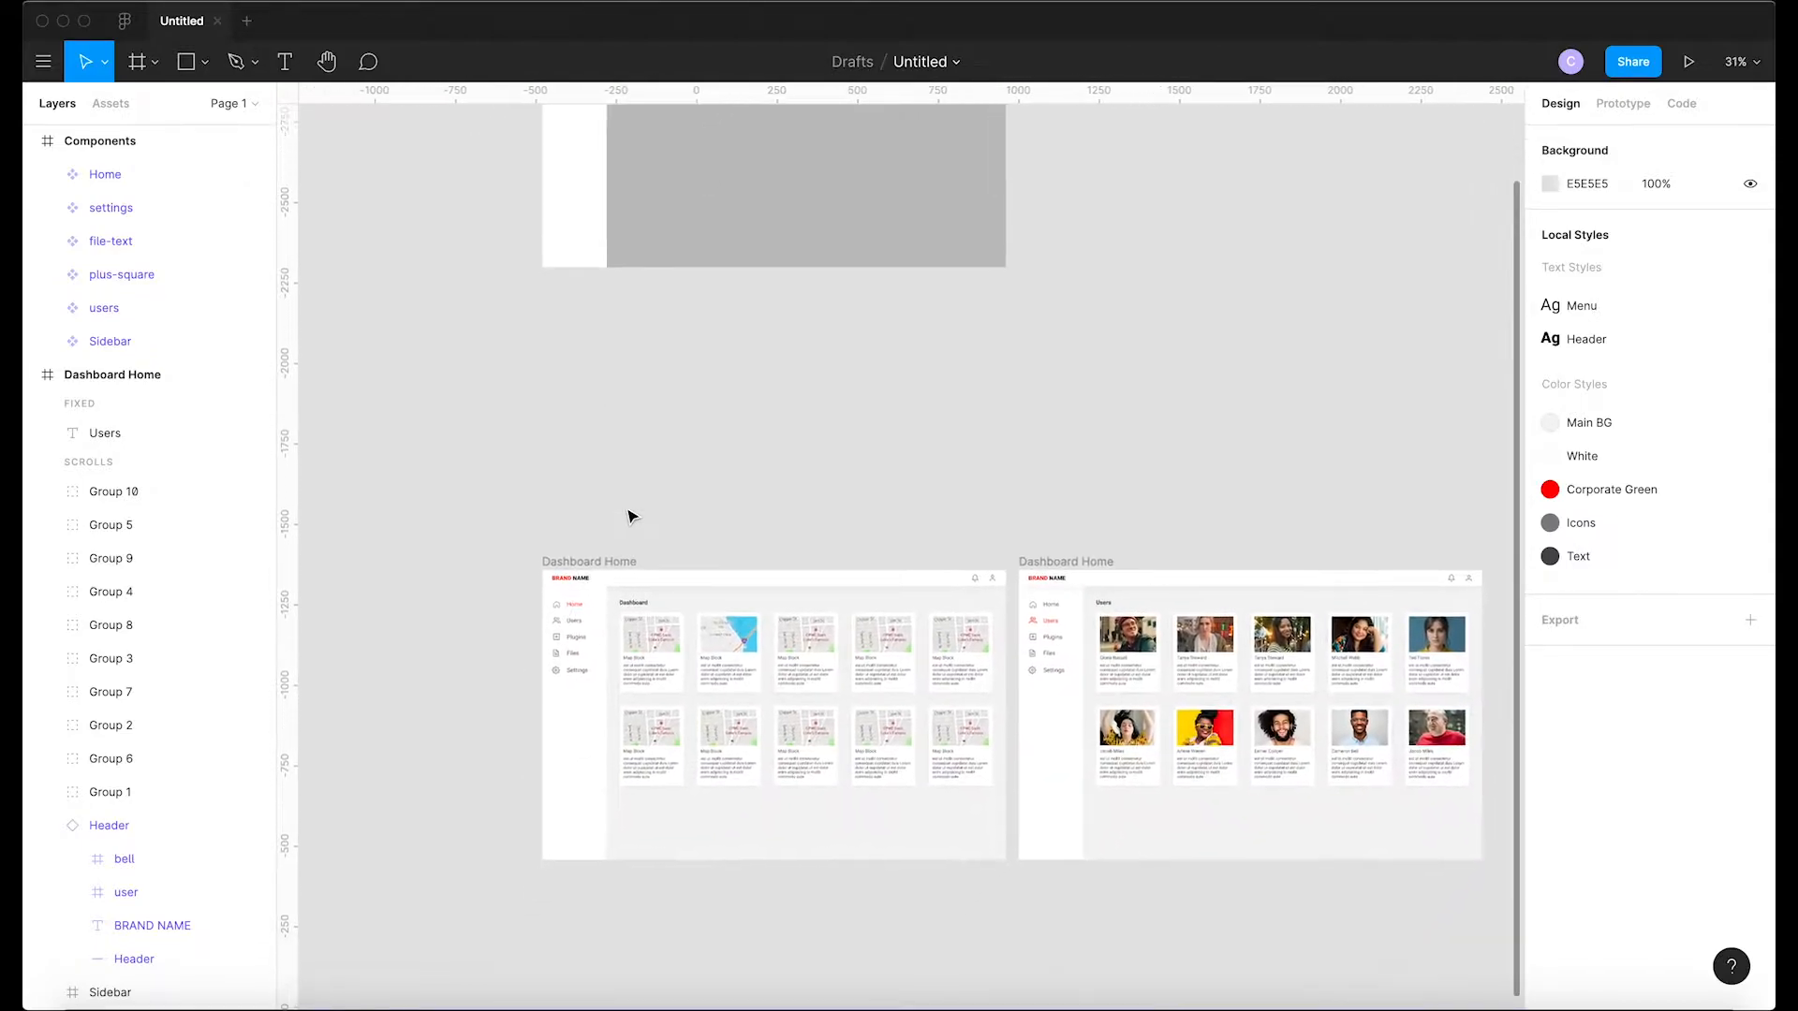
scroll(630, 514, "down", 3)
scroll(630, 514, "up", 5)
left_click(678, 588)
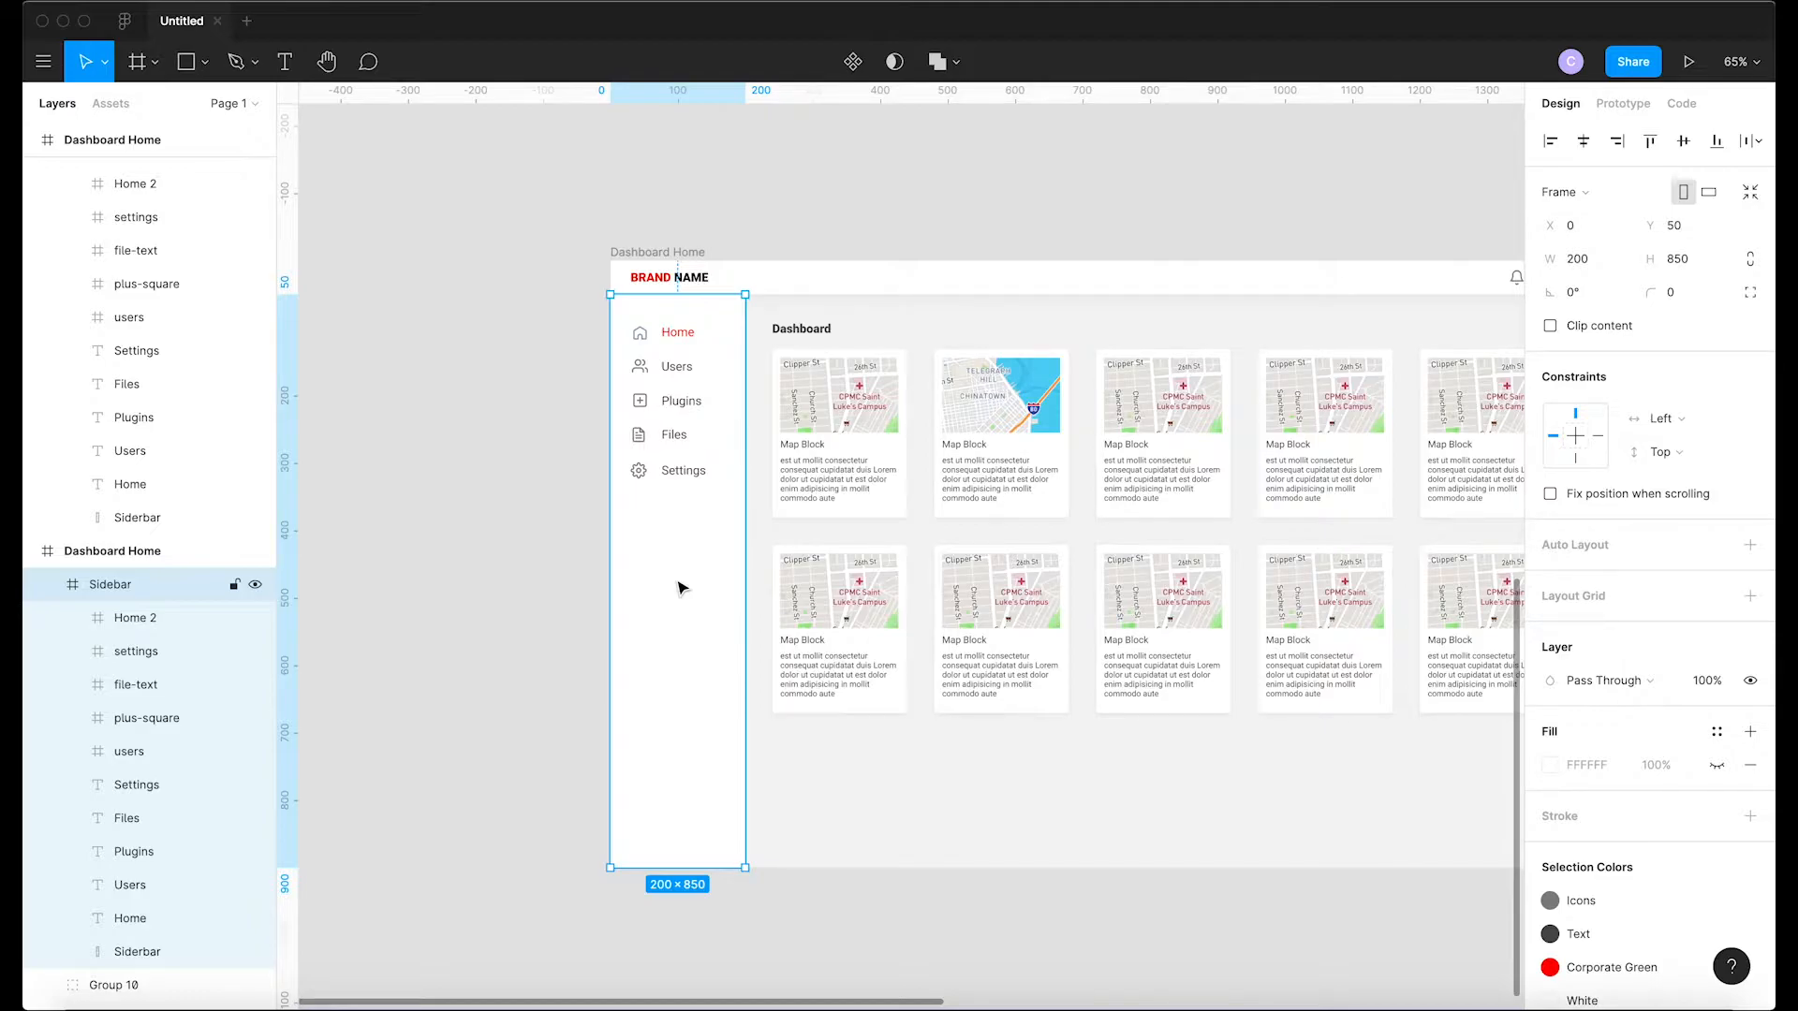
key("Delete")
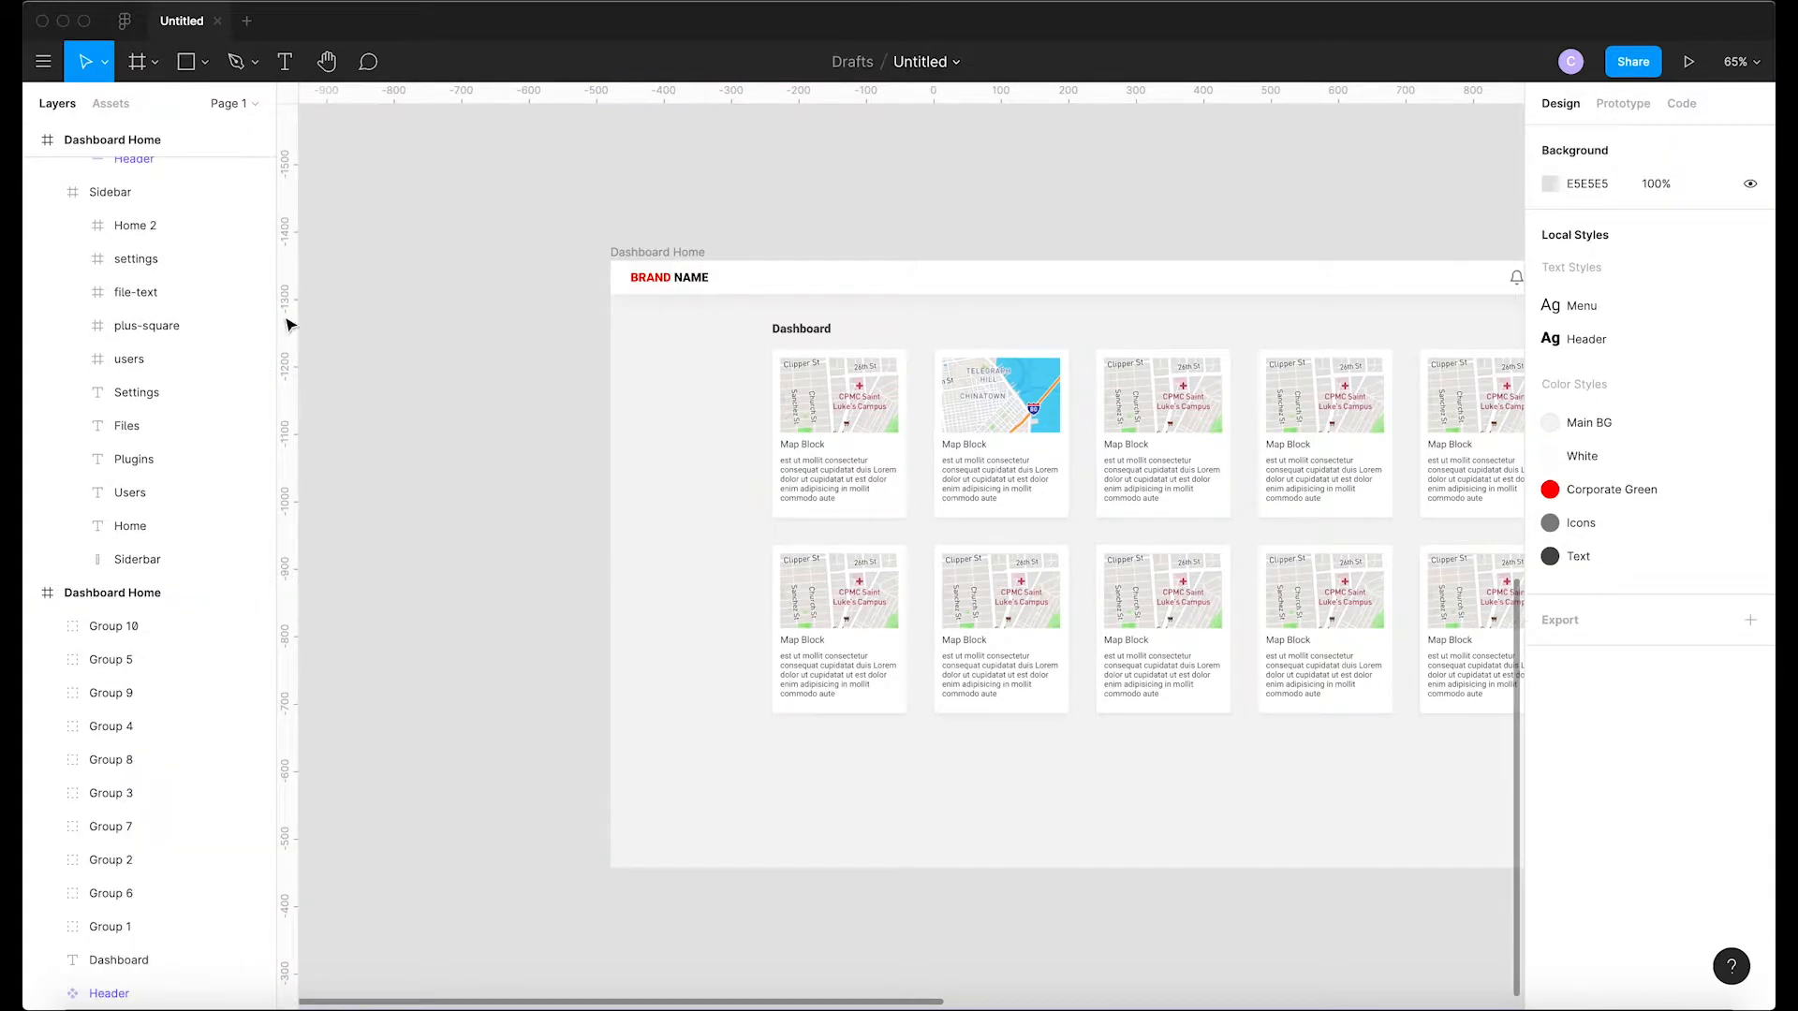
Place an instance of the Sidebar component in the empty sidebar area beneath the header of the Dashboard Home frame with the map blocks
left_click(110, 103)
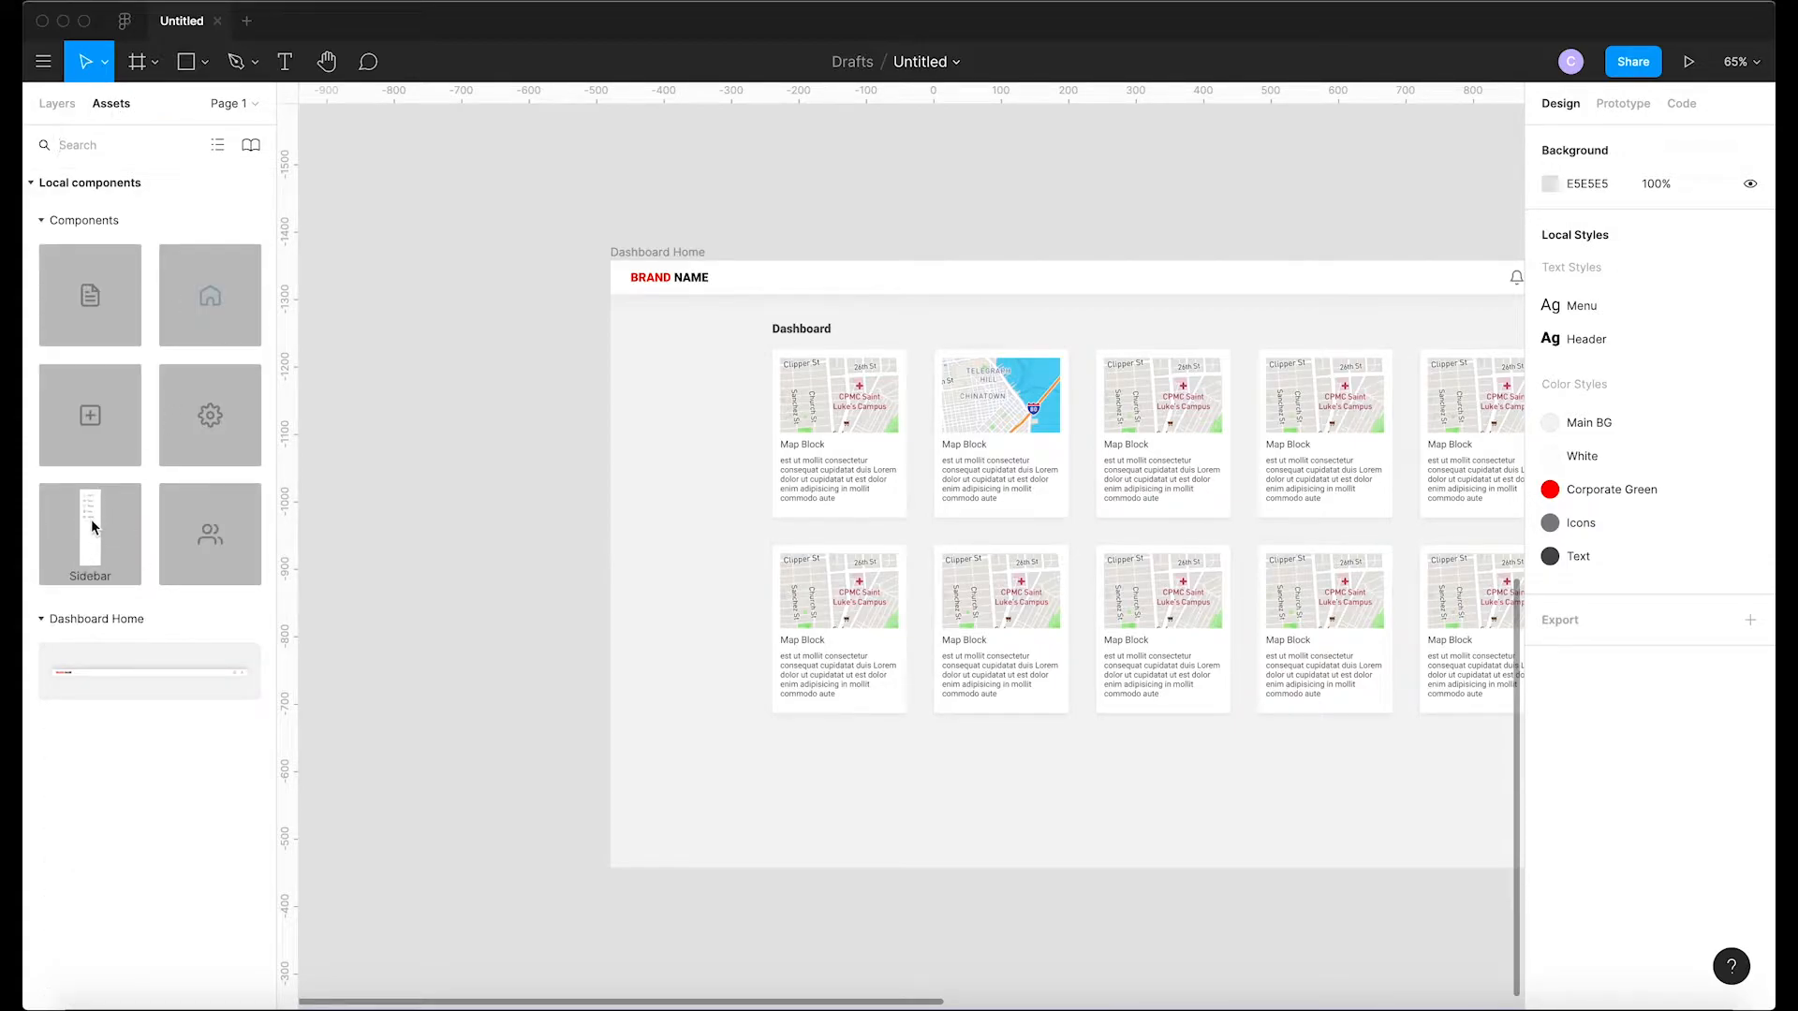
left_click(217, 144)
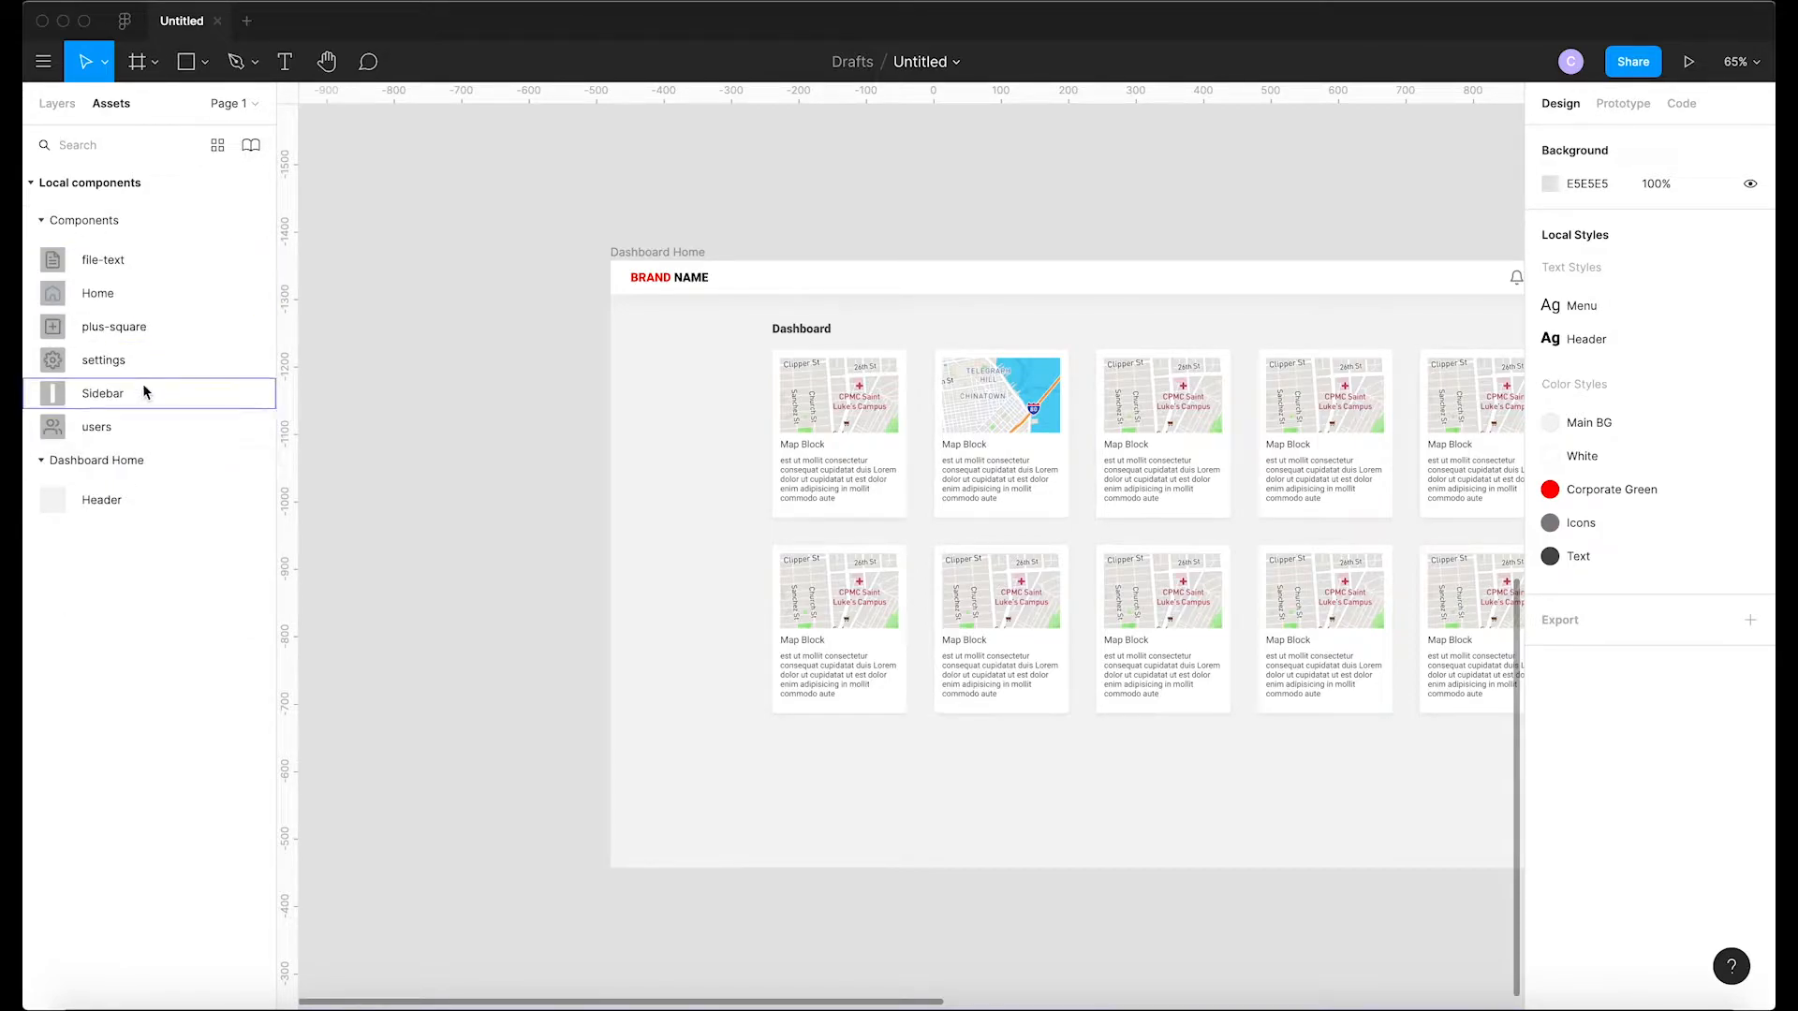
left_click(219, 147)
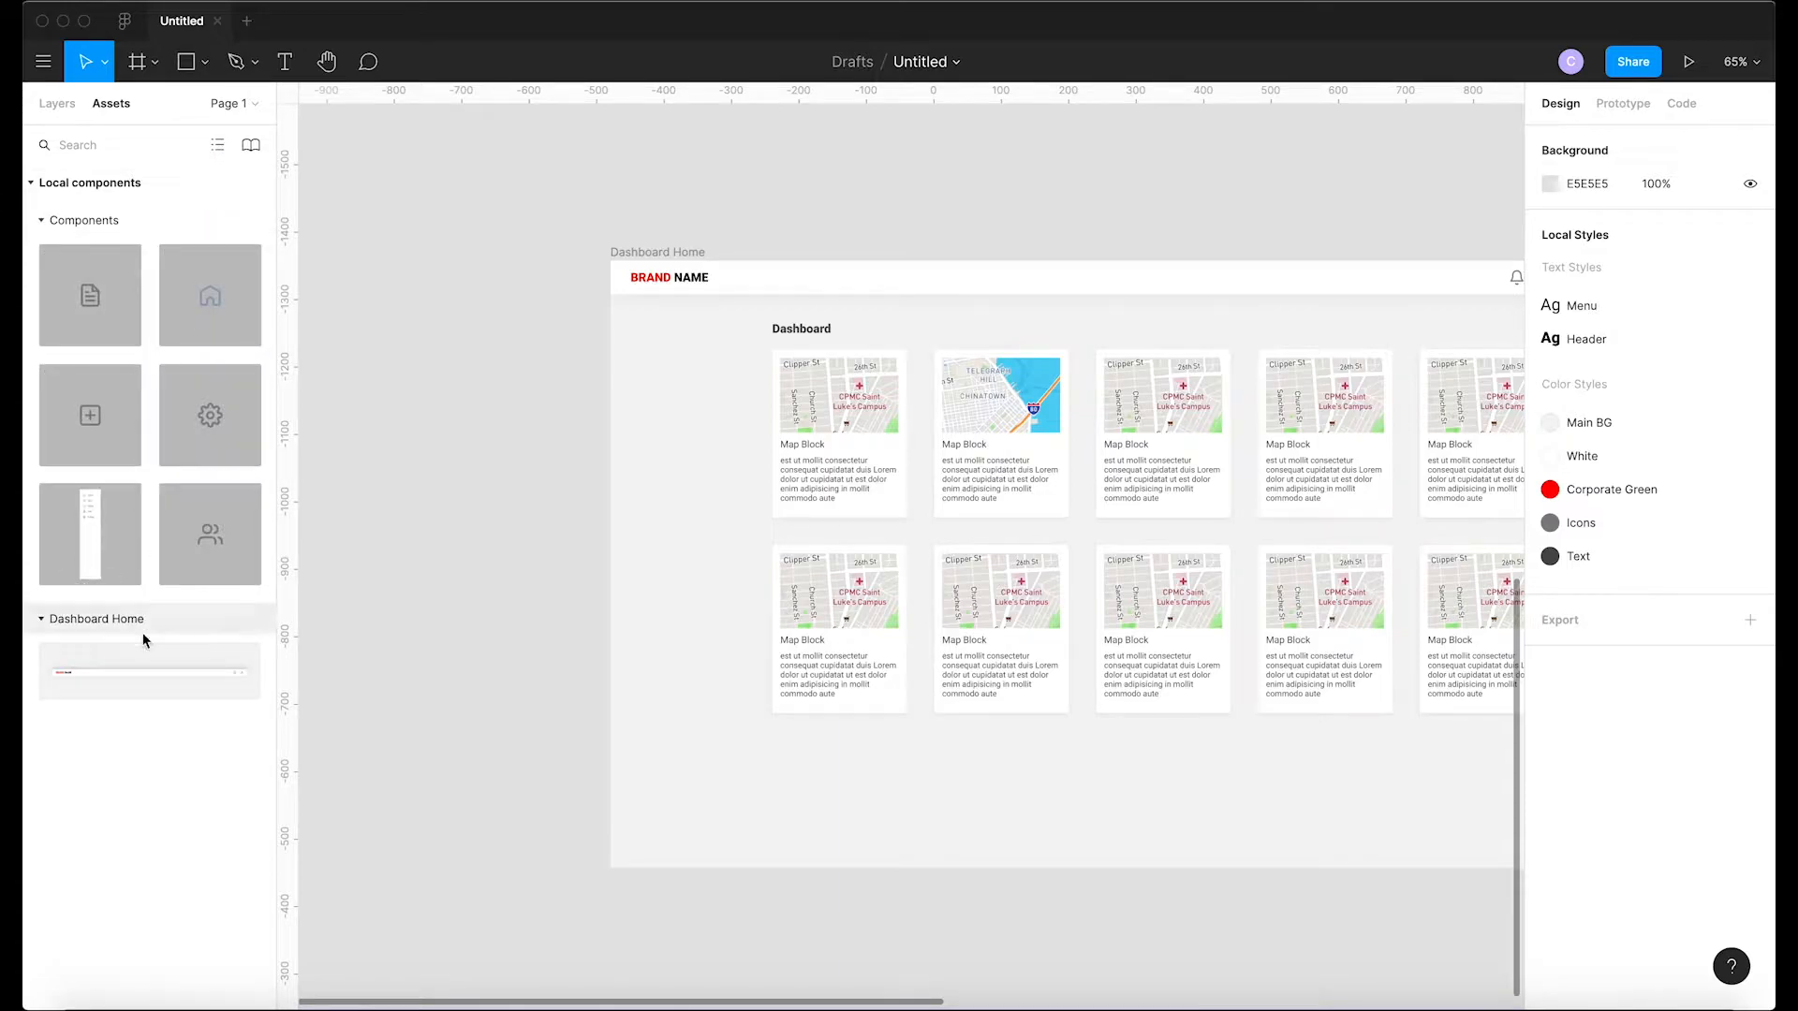
left_click_drag(100, 534, 690, 574)
left_click(559, 578)
Examine the placed Sidebar instance in the Dashboard Home frame, including its icons, labels and instance properties
scroll(604, 638, "up", 2)
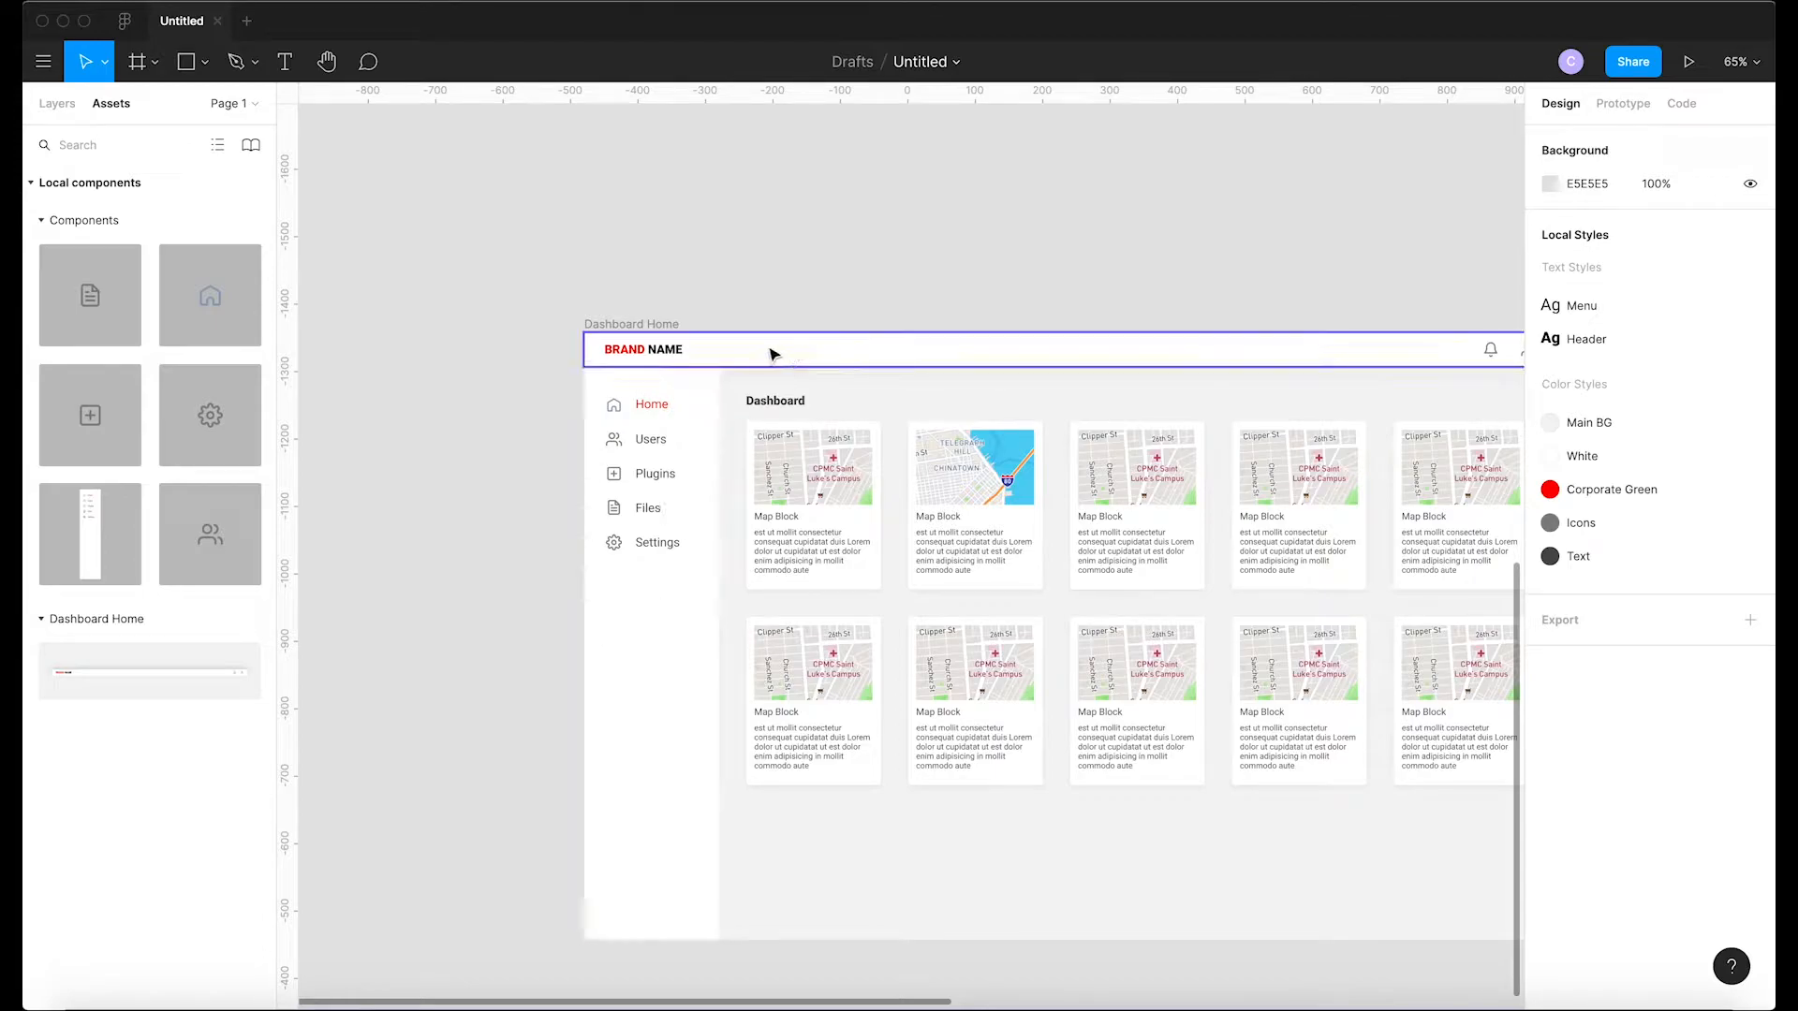
scroll(683, 371, "right", 3)
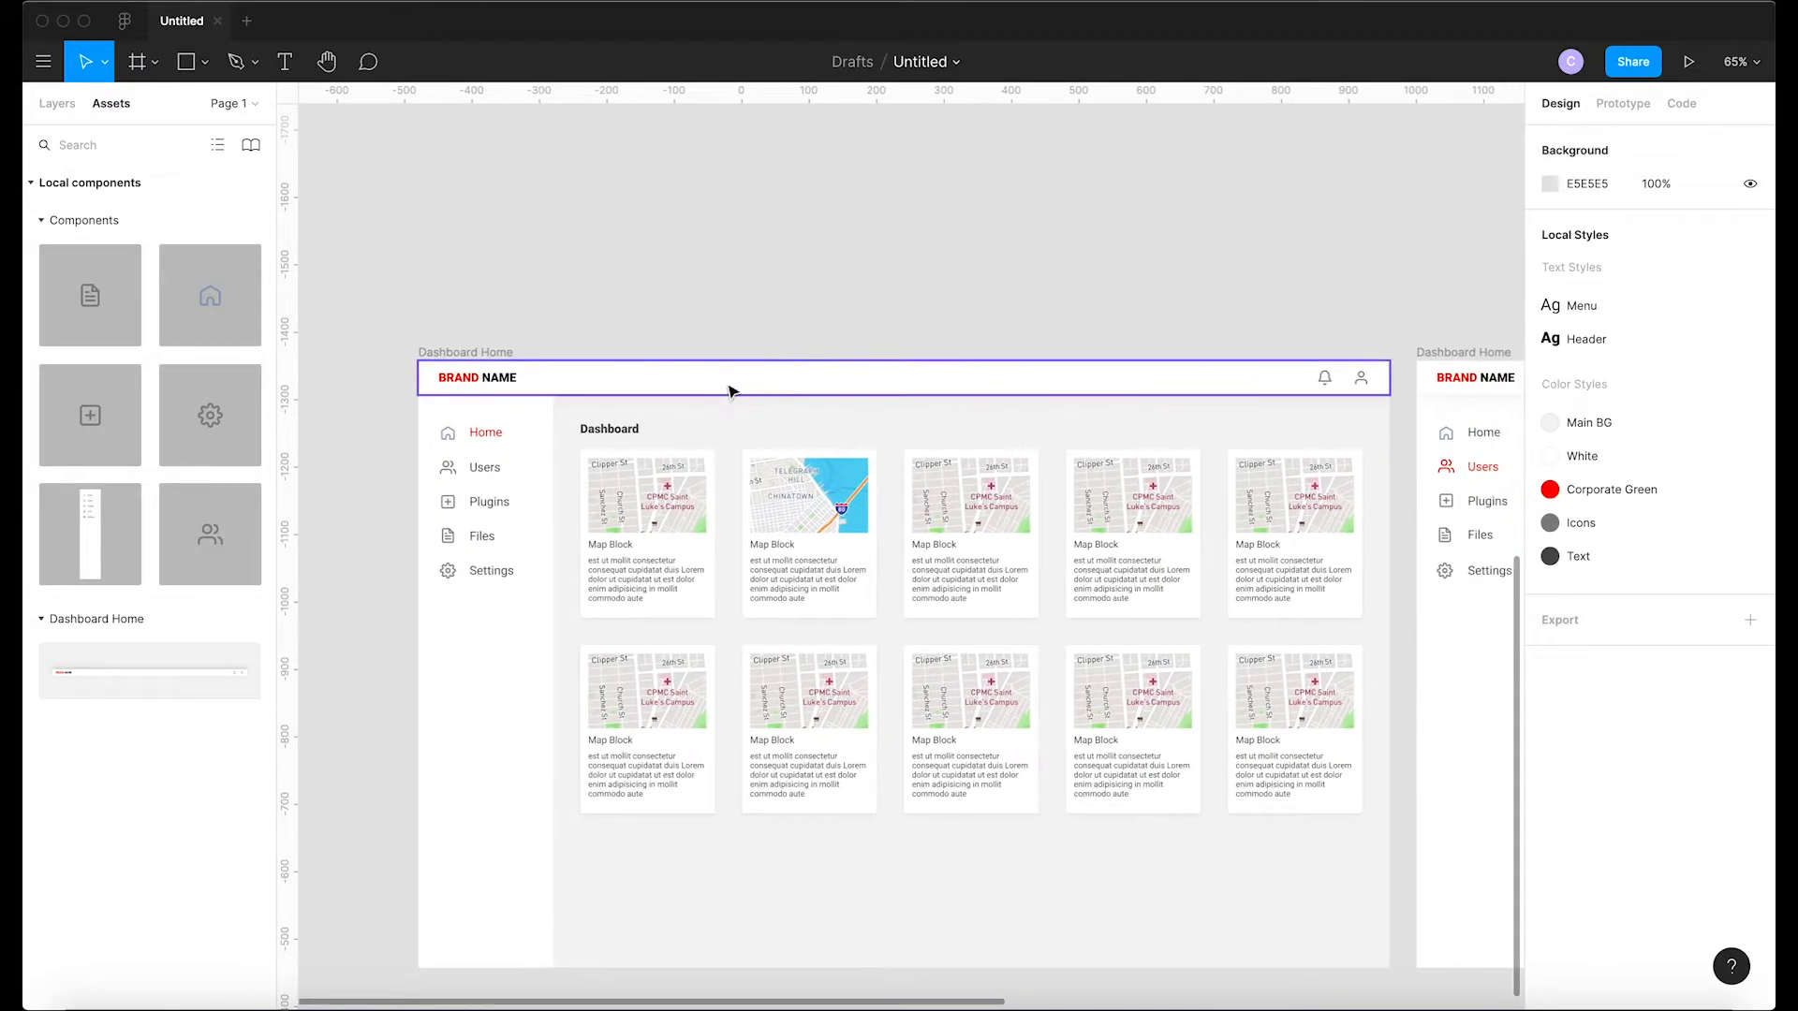
scroll(835, 361, "down", 2)
scroll(835, 362, "left", 2)
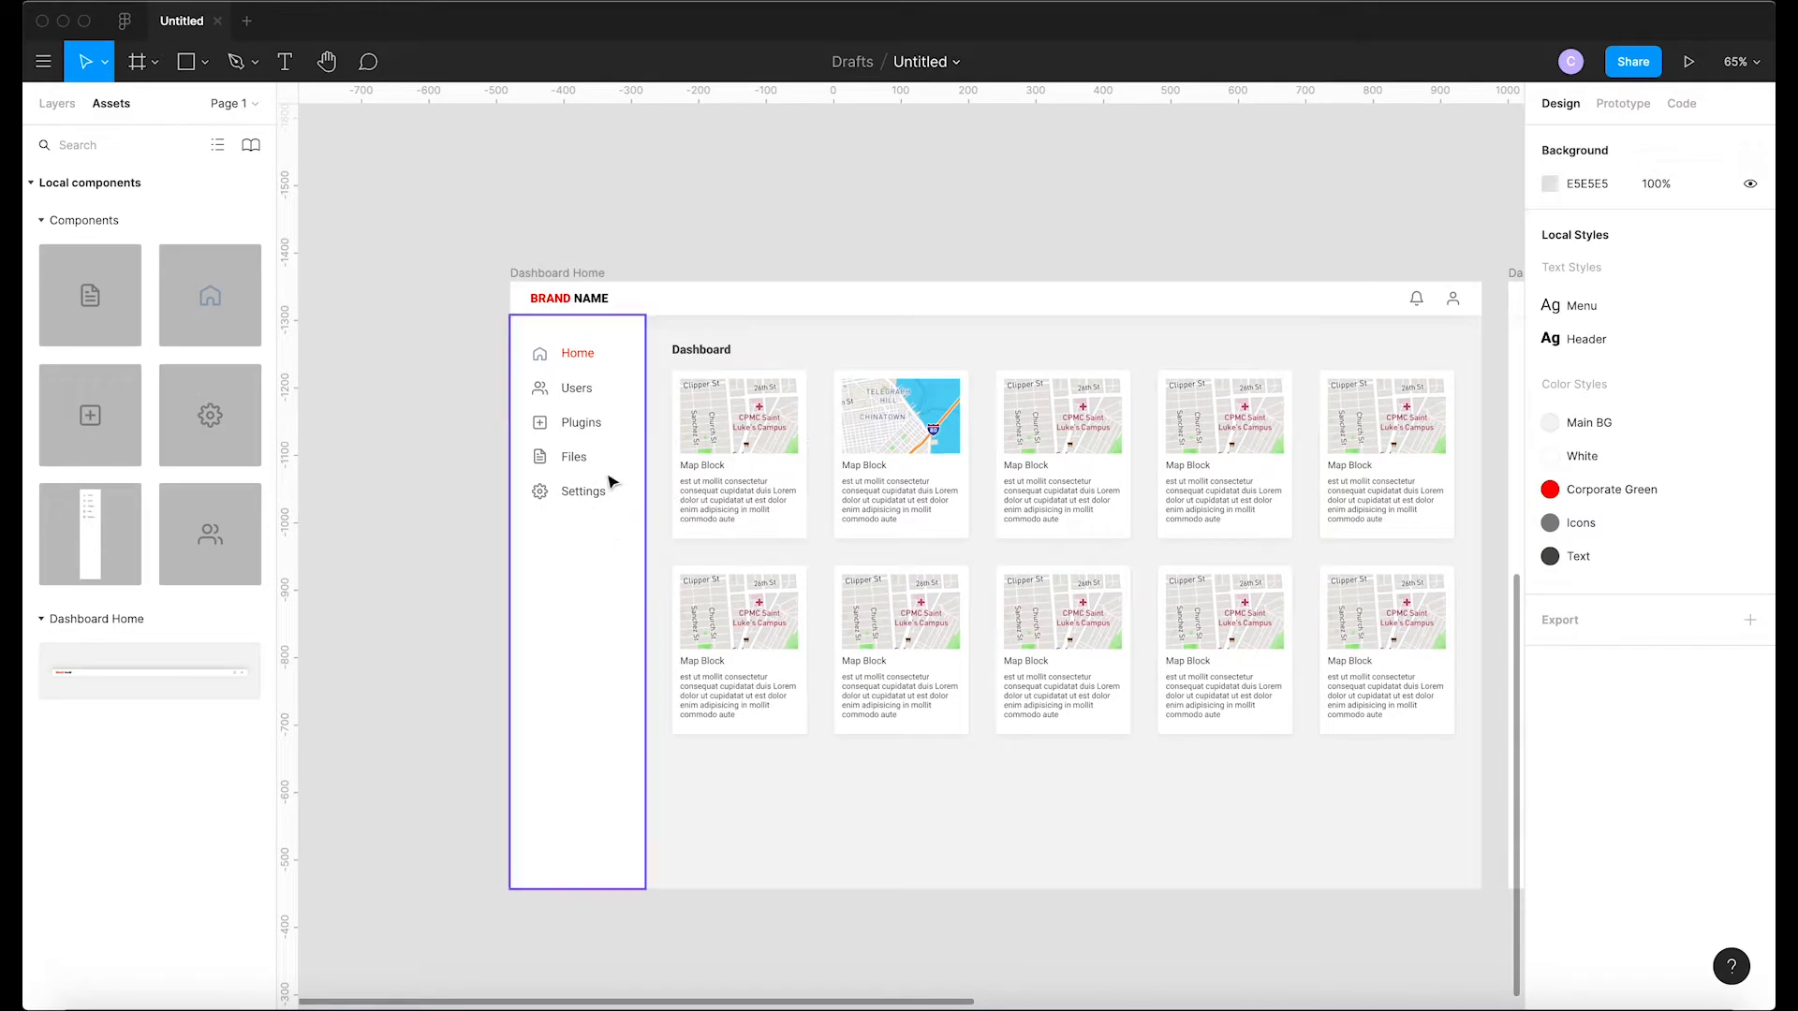
scroll(643, 530, "down", 2)
scroll(642, 530, "left", 3)
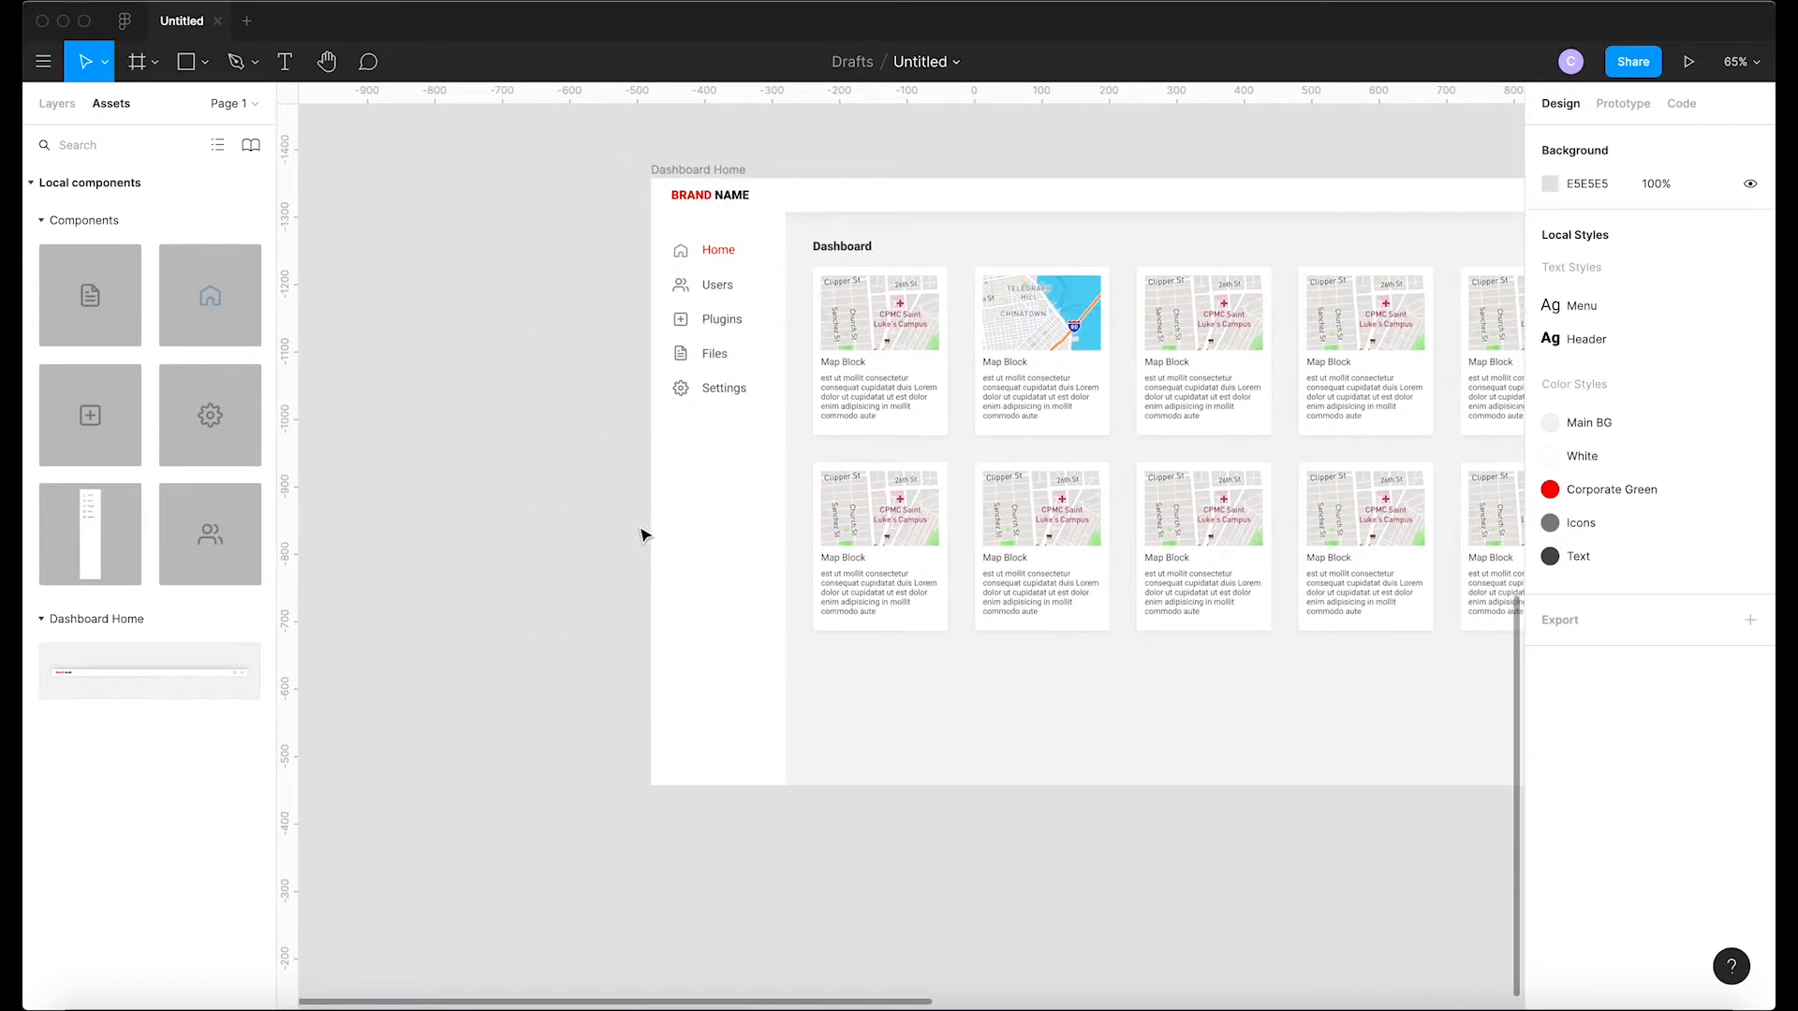
scroll(727, 506, "up", 5)
scroll(726, 521, "up", 3)
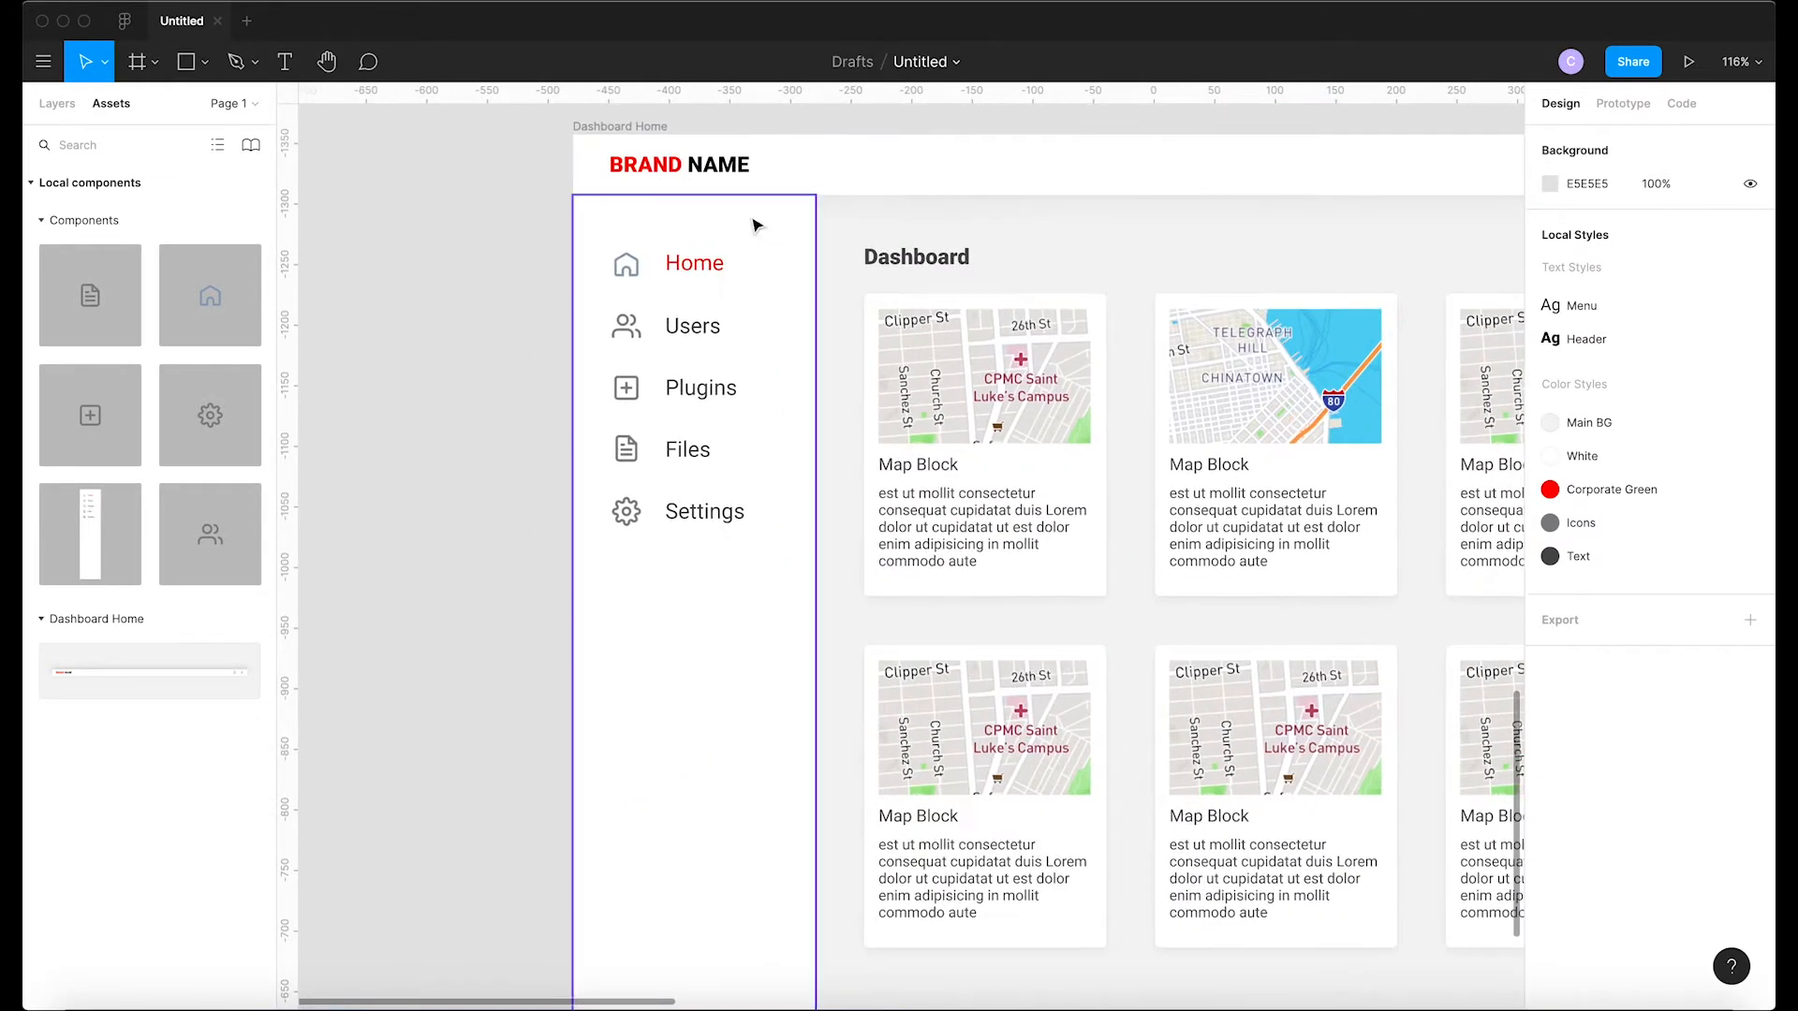
left_click(742, 640)
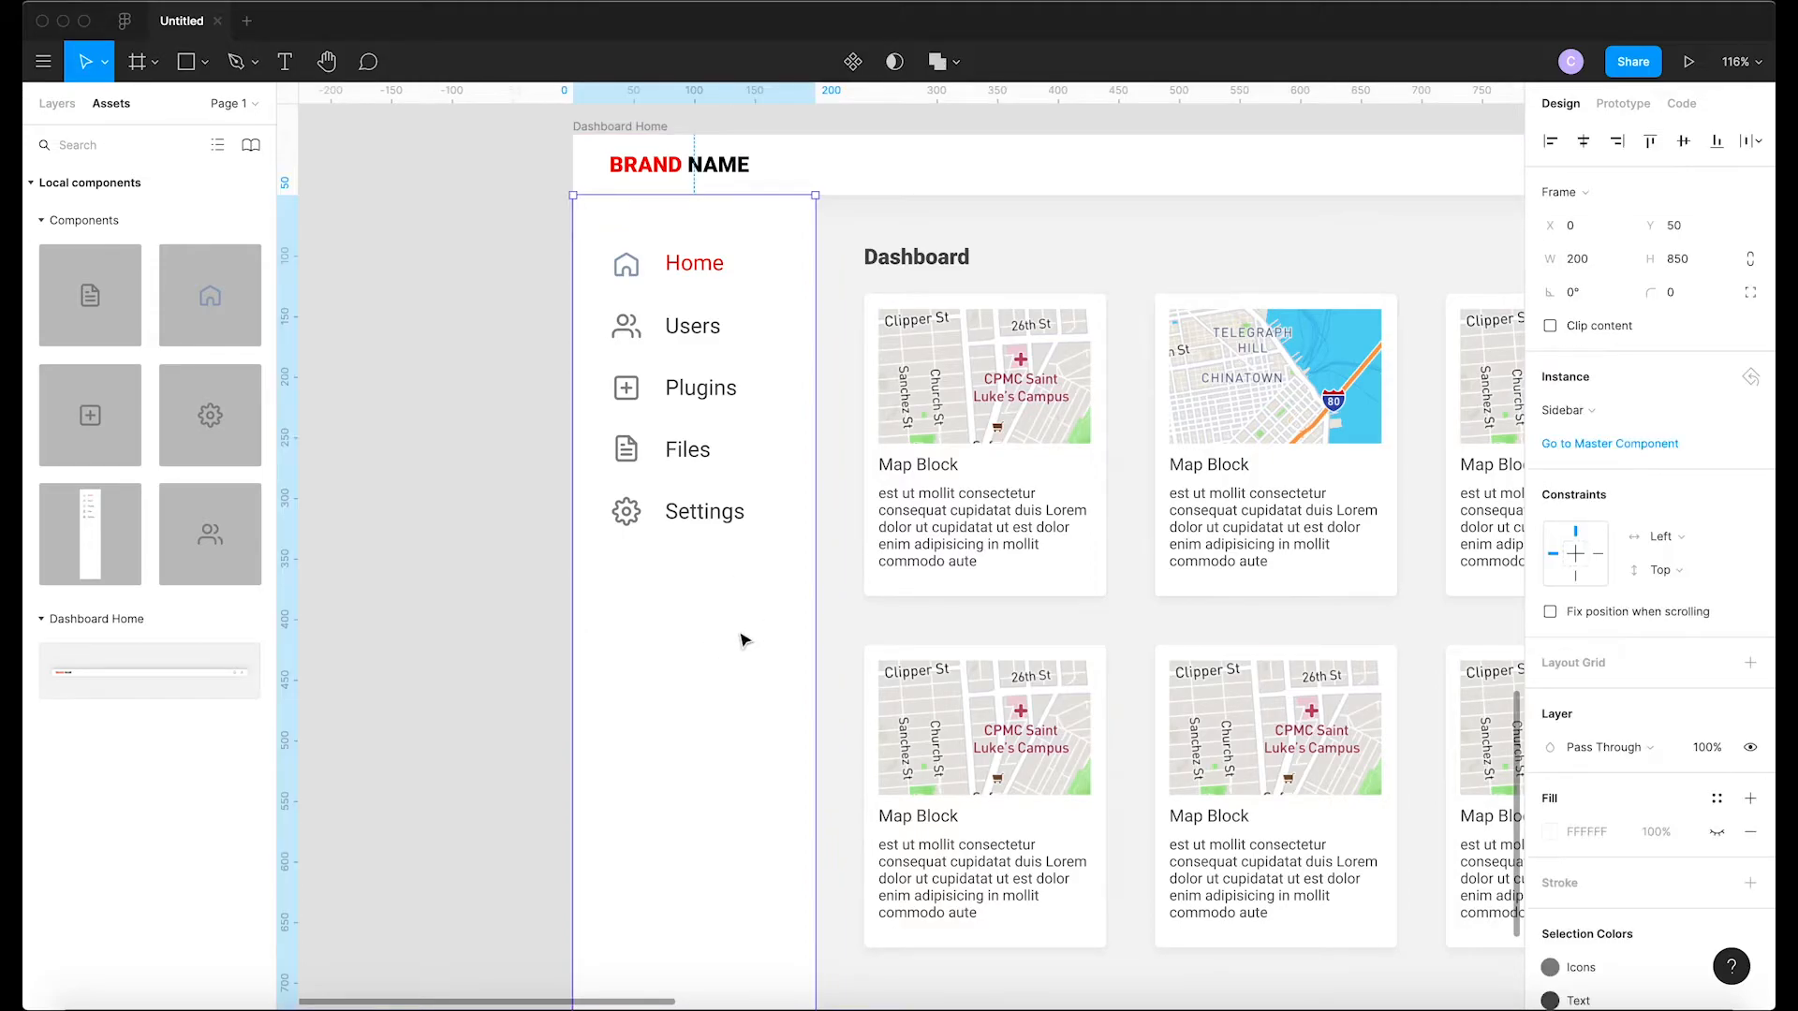
left_click(517, 562)
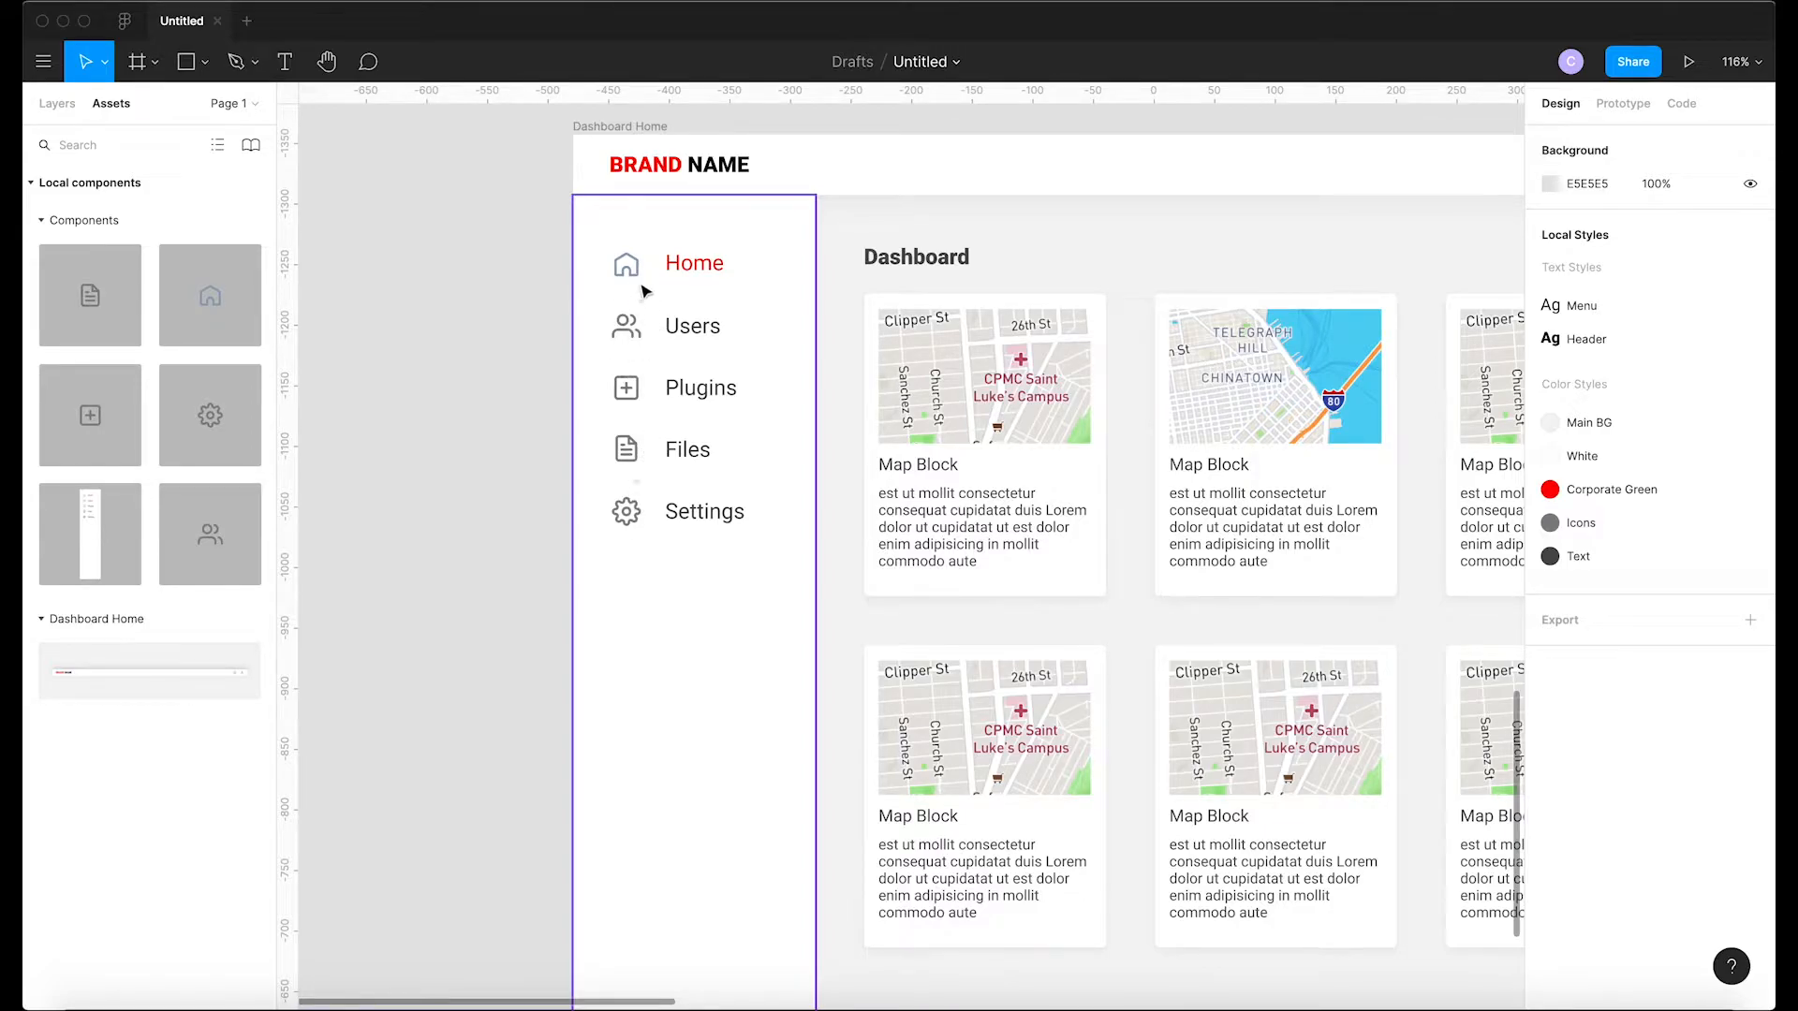
Delete the original Sidebar from the Dashboard Home frame that shows the user cards
left_click(513, 304)
scroll(738, 385, "down", 5)
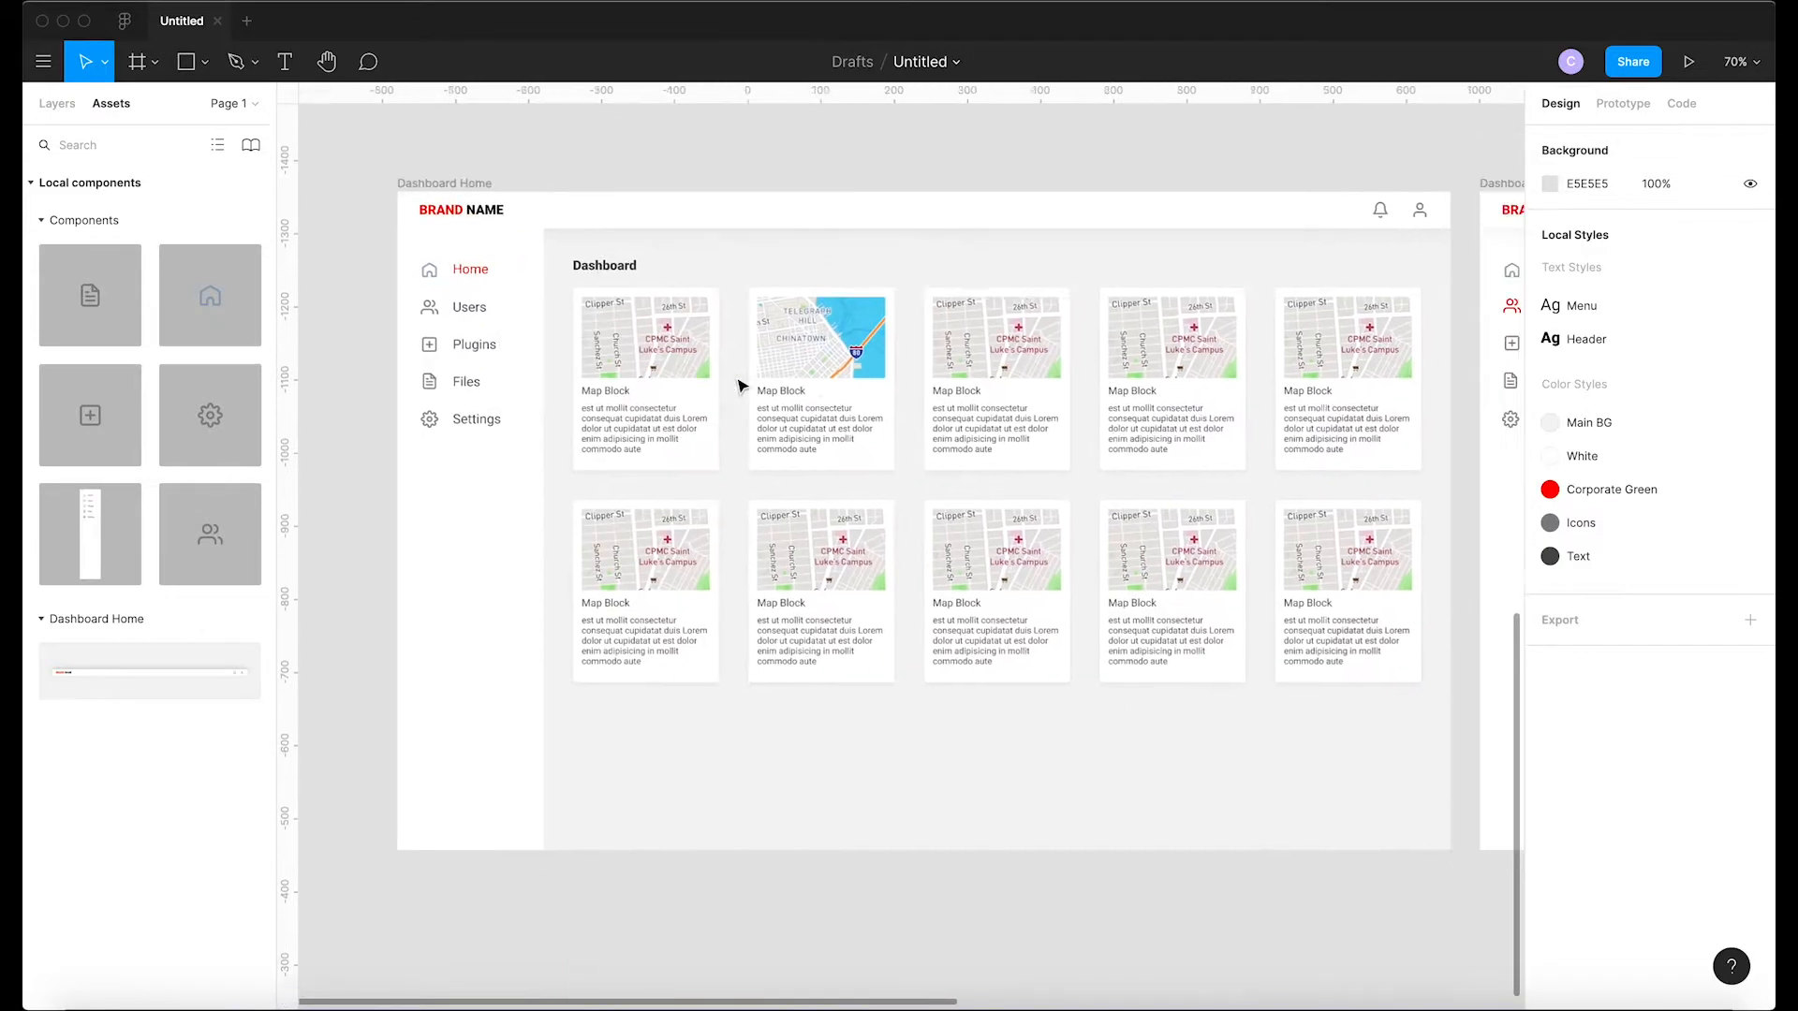
scroll(738, 385, "right", 7)
scroll(738, 385, "left", 2)
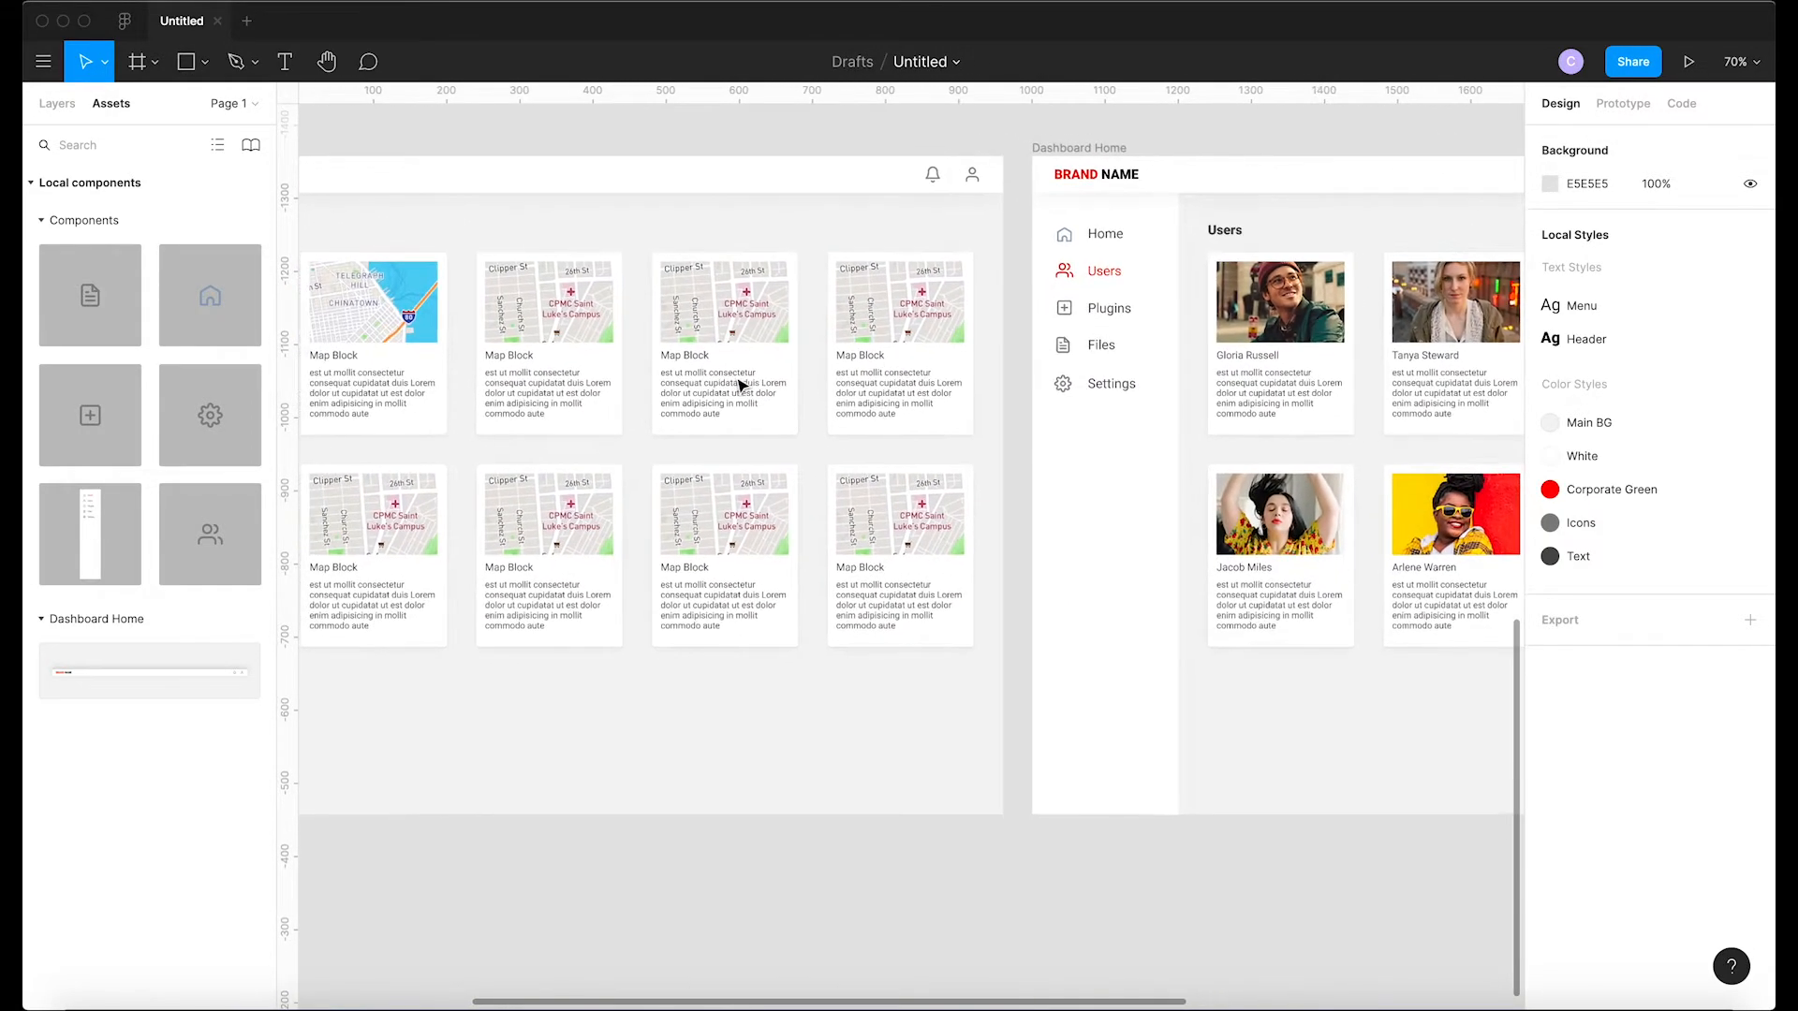
left_click(1148, 424)
key("Escape")
Place an instance of the Sidebar component in the empty sidebar area beneath the header of the frame with the user cards
scroll(1143, 426, "down", 5)
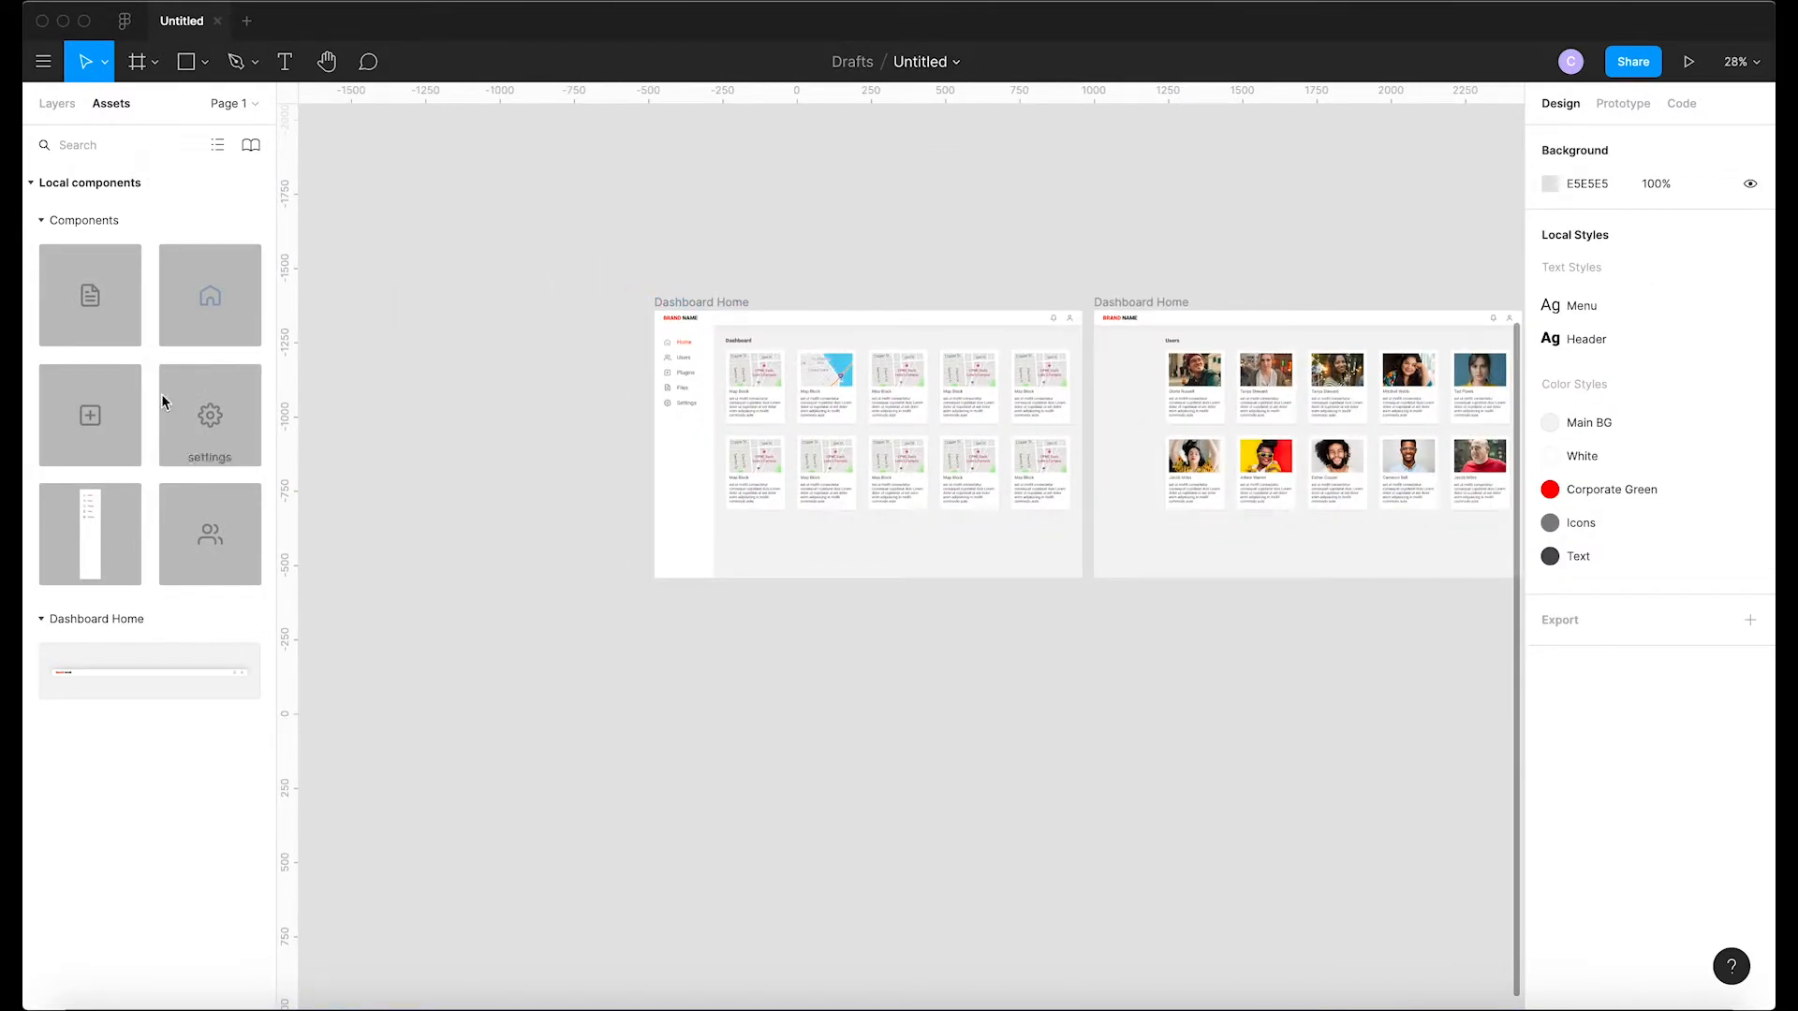
left_click_drag(83, 517, 1124, 441)
scroll(1124, 433, "up", 5)
left_click(1030, 840)
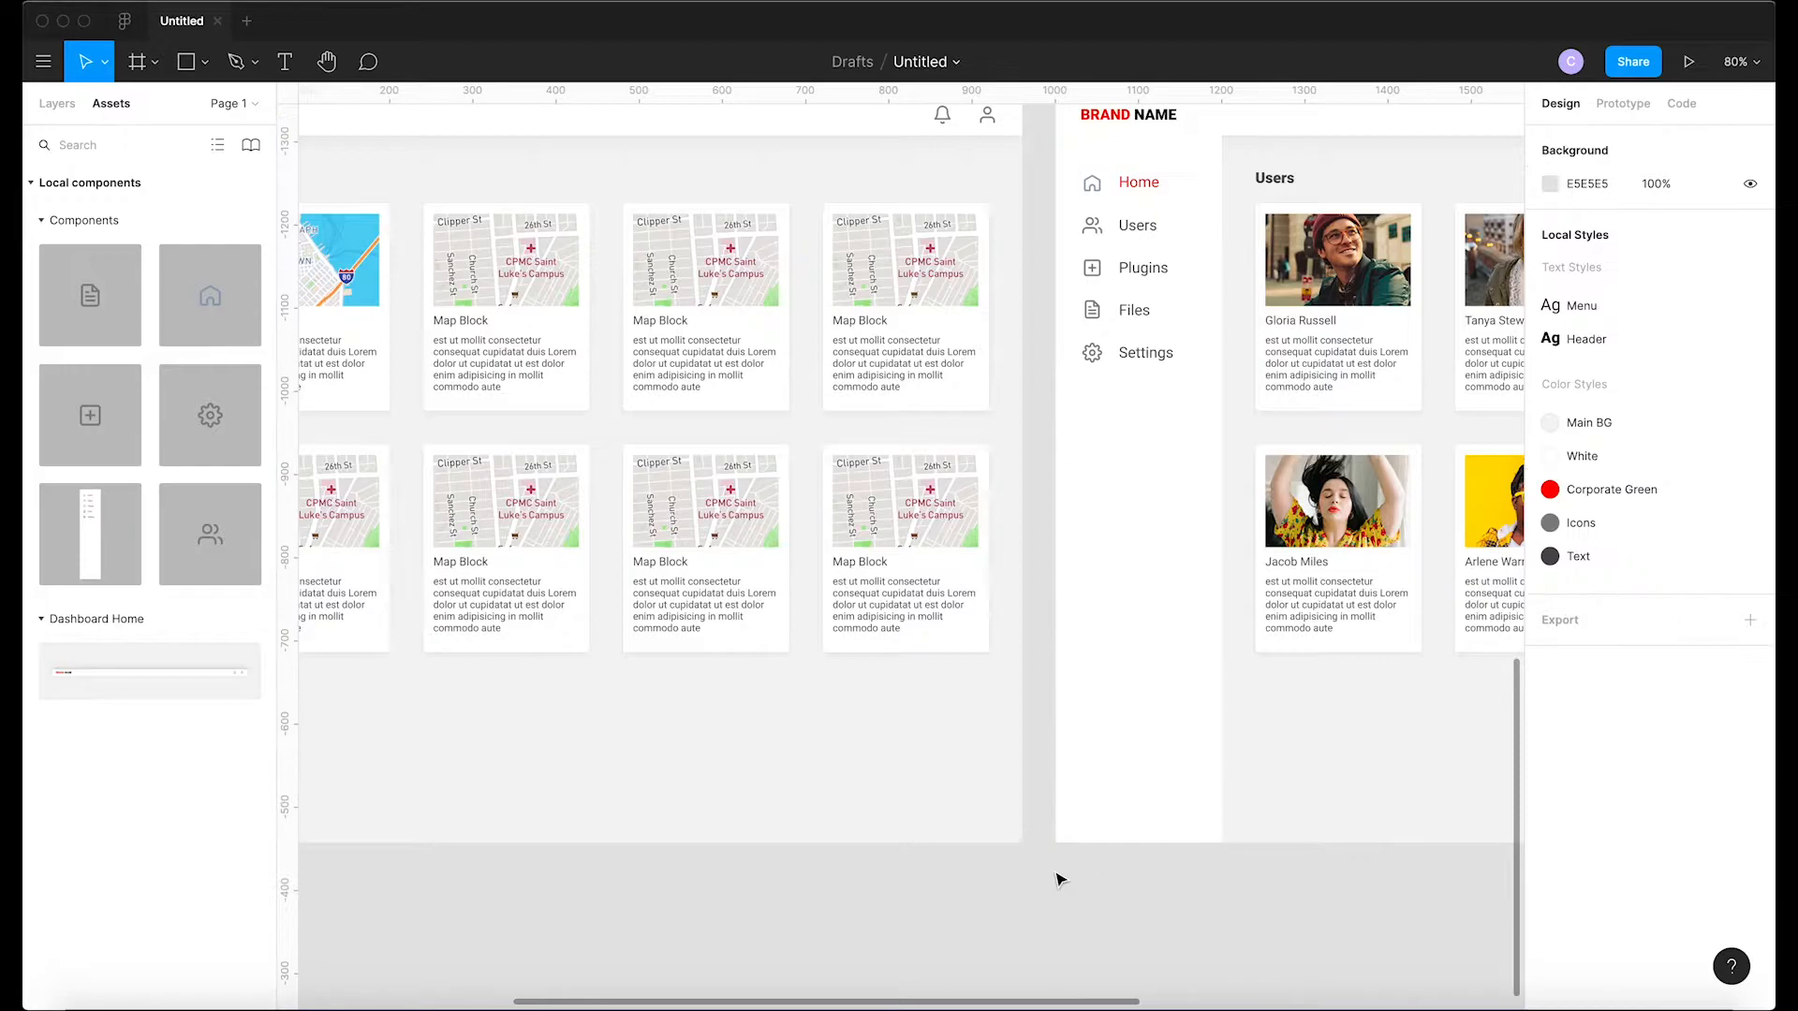
Examine both Dashboard Home frames with their Sidebar instances, and inspect the home icon component in the Components frame
scroll(1056, 874, "down", 10)
scroll(1058, 878, "down", 8)
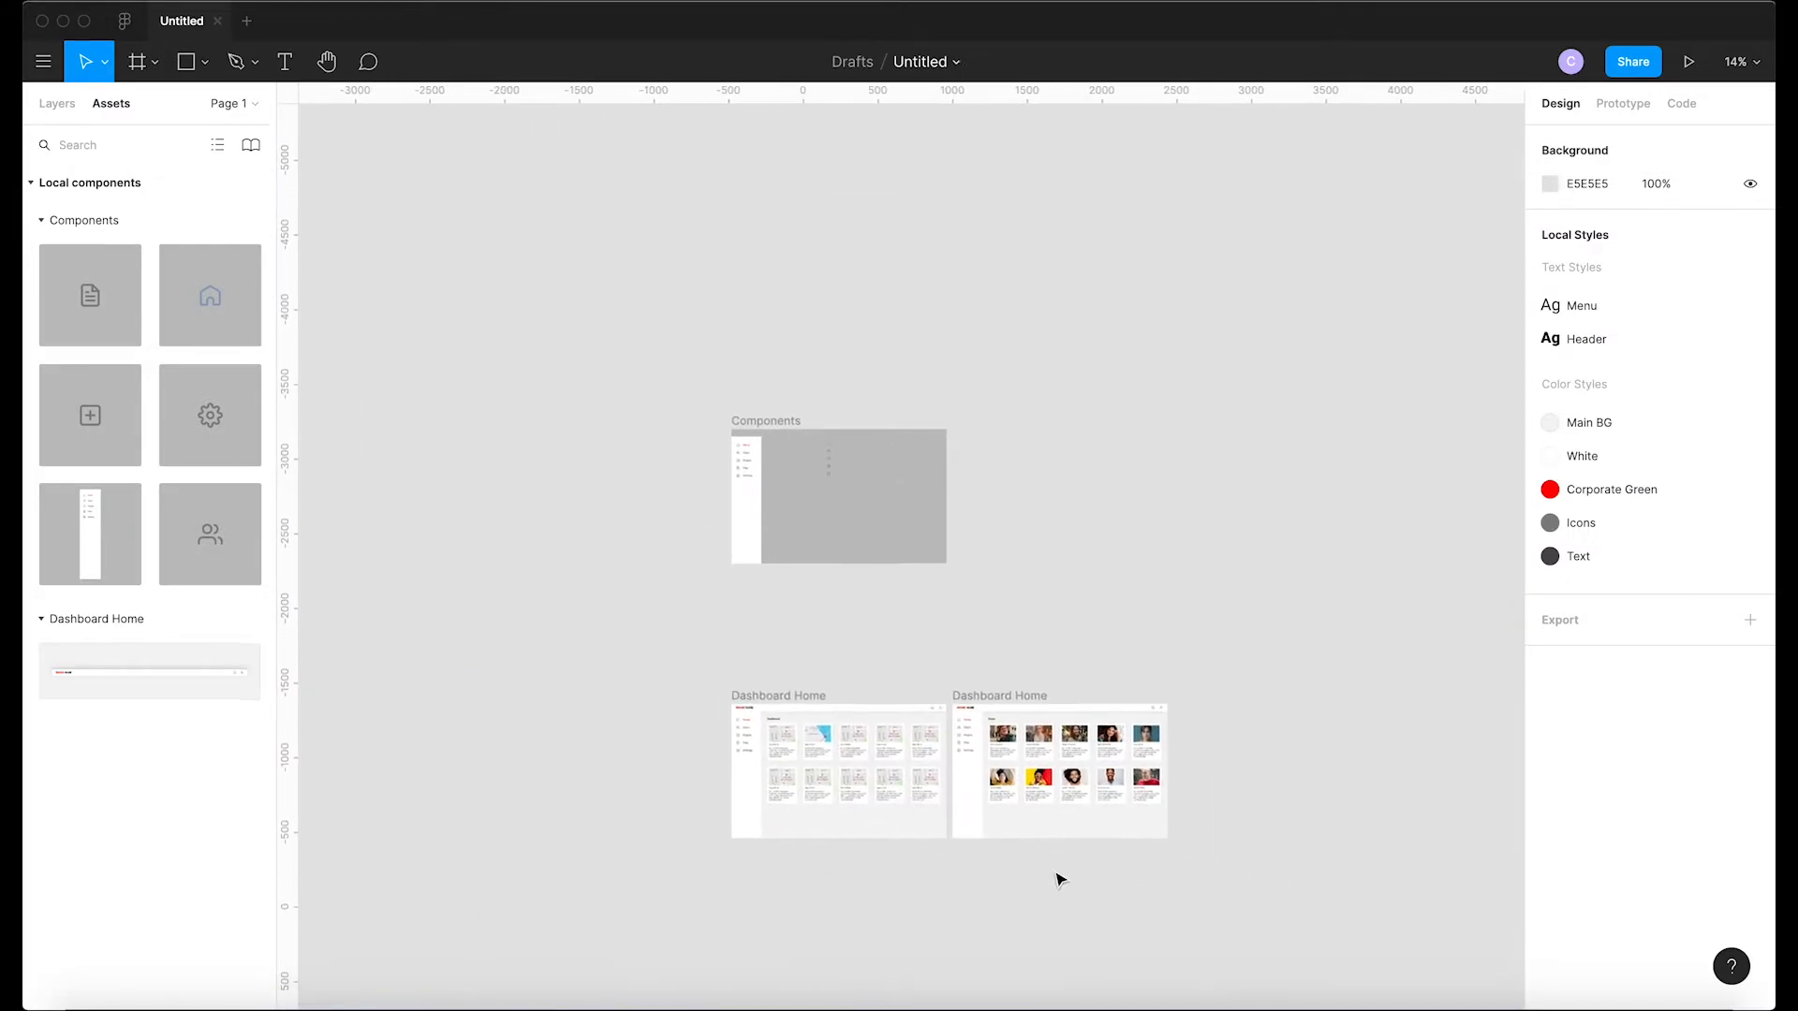
scroll(1061, 794, "up", 10)
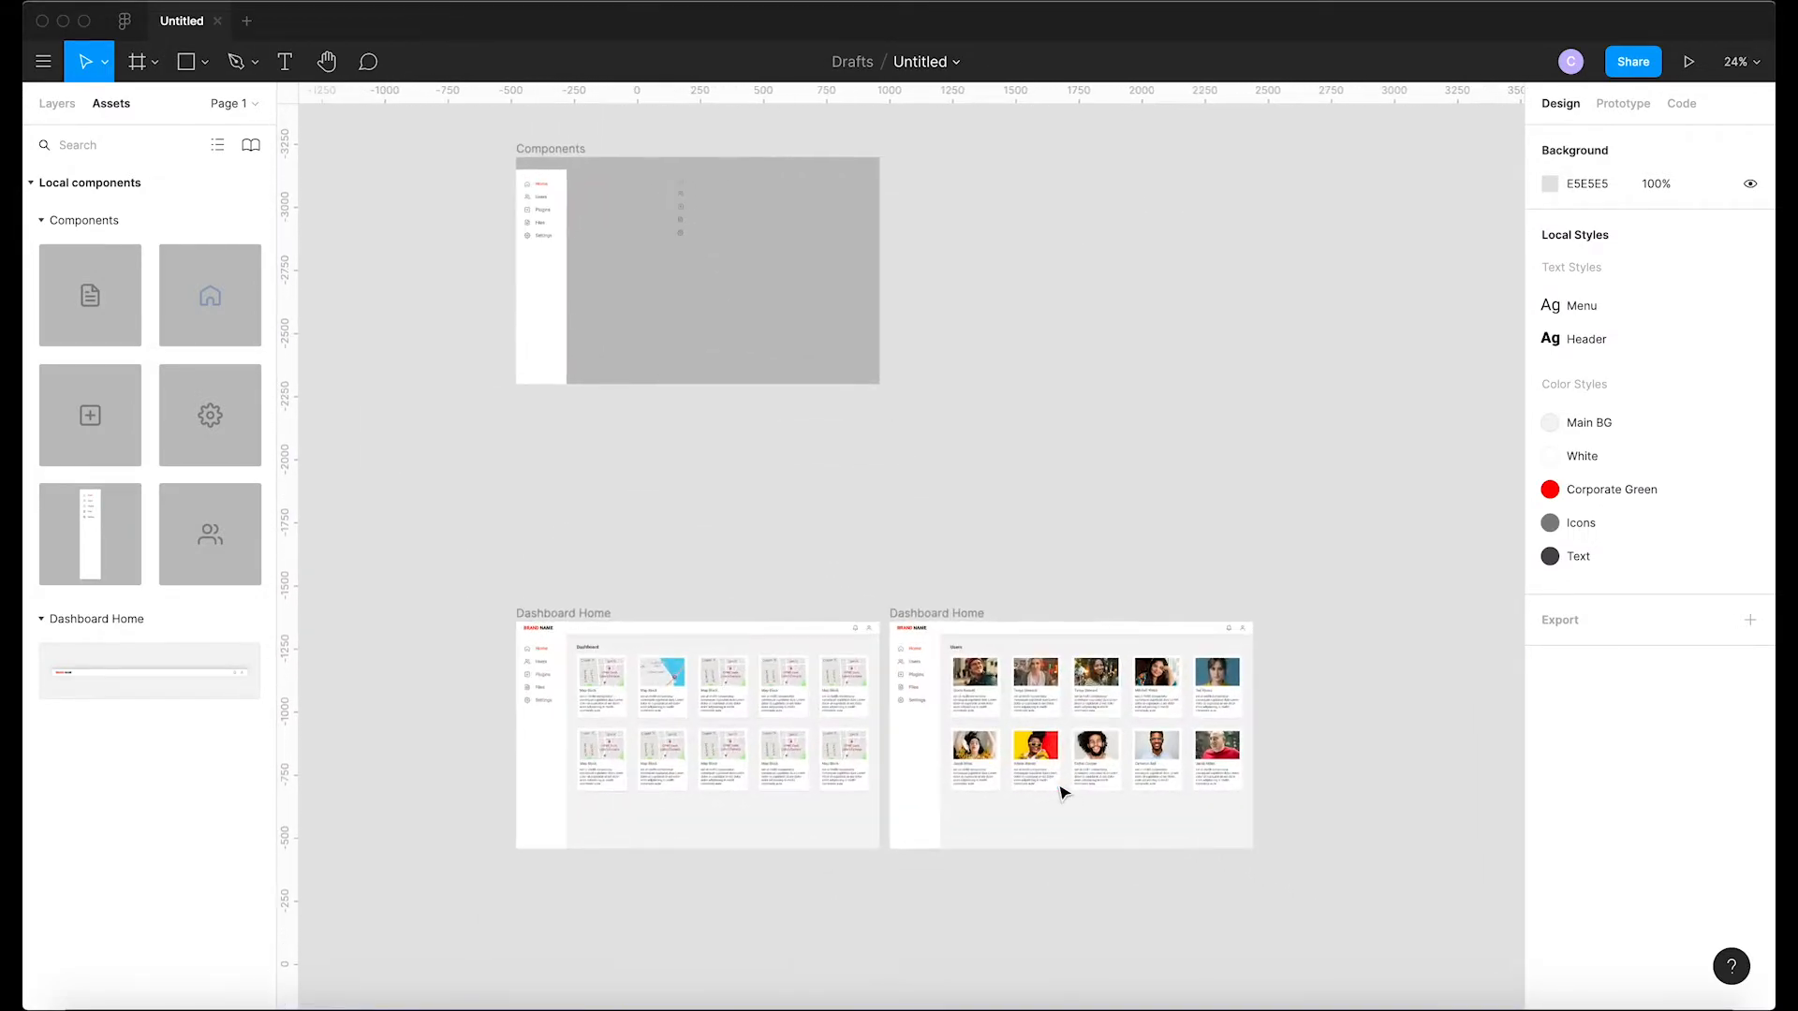
scroll(992, 655, "left", 3)
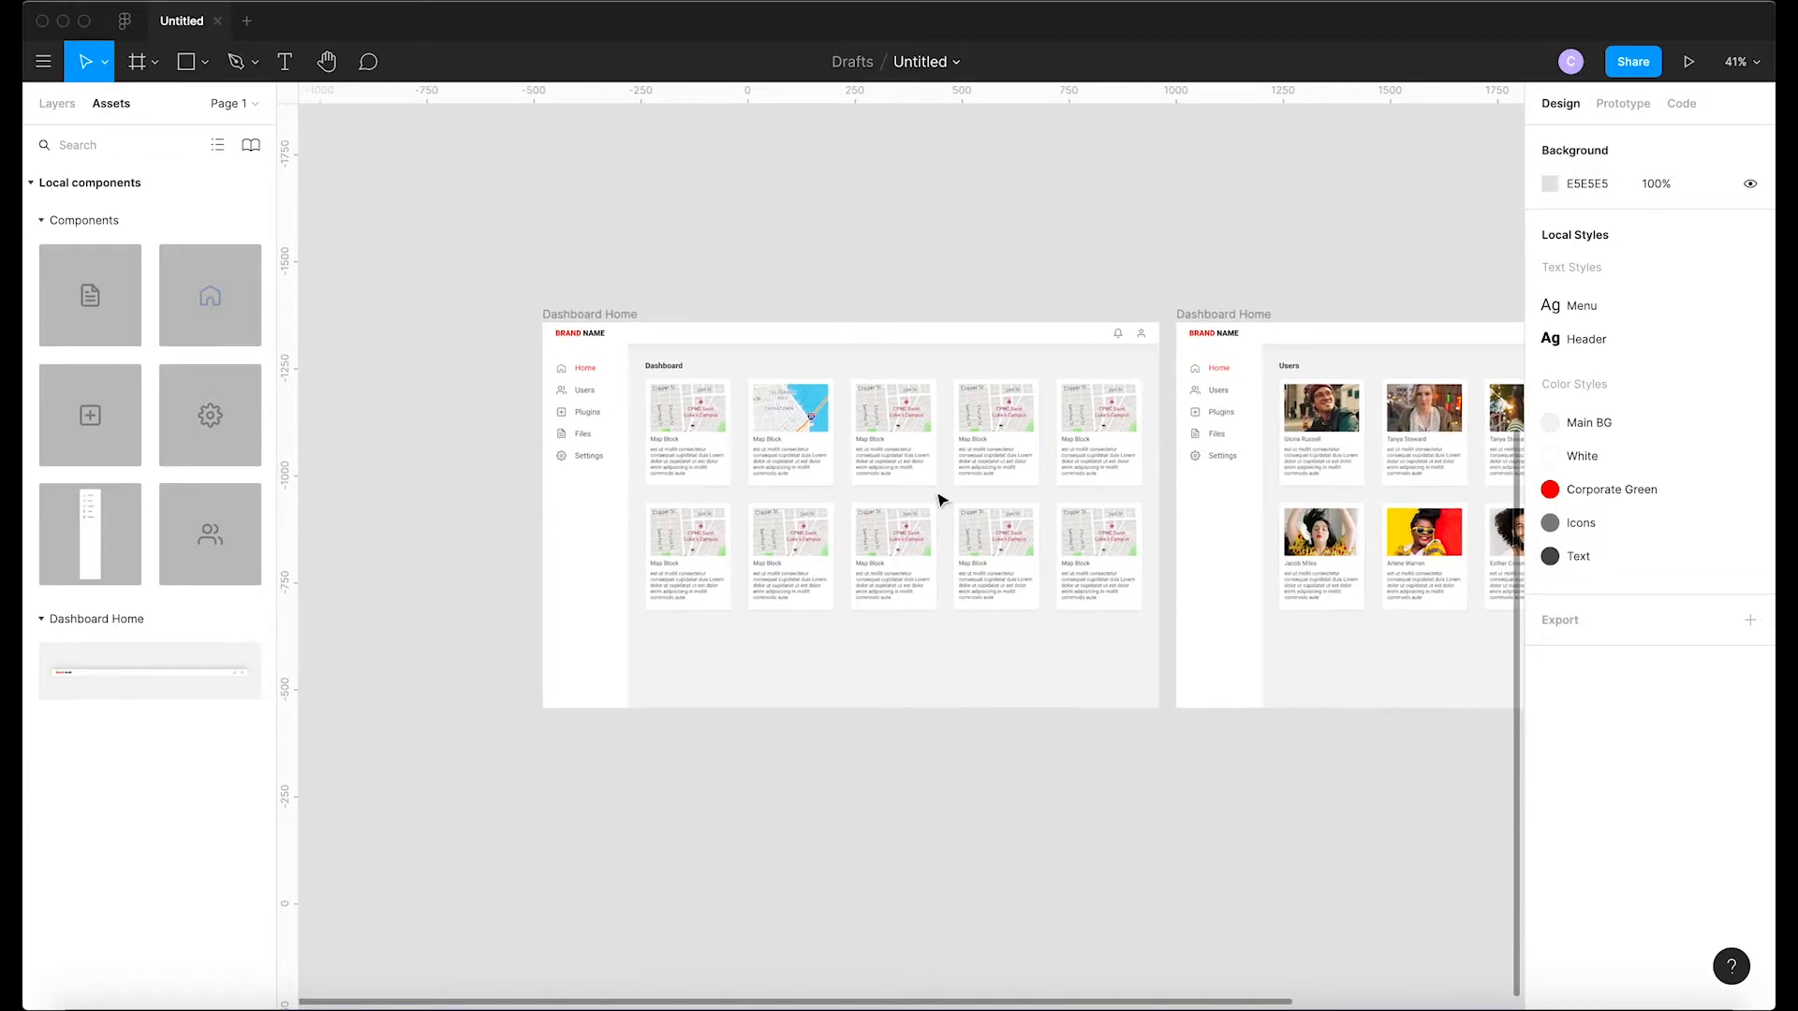
scroll(685, 207, "up", 5)
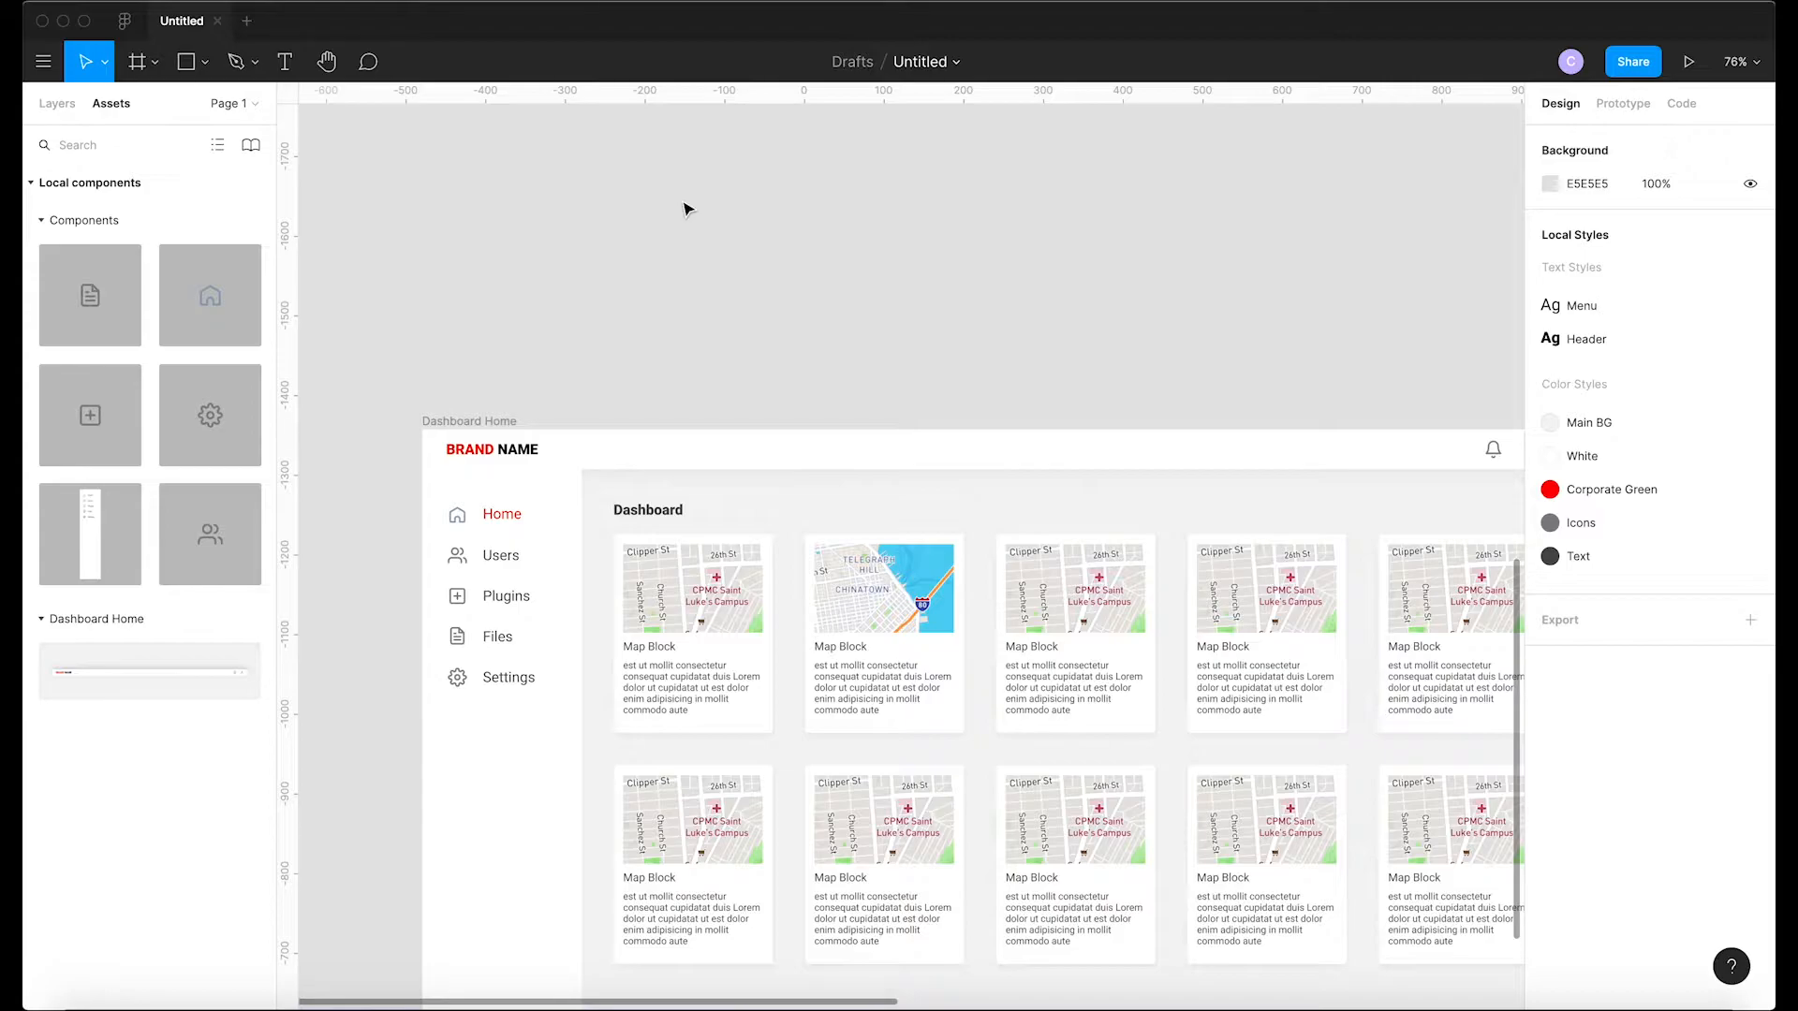
scroll(684, 208, "up", 12)
scroll(685, 207, "left", 2)
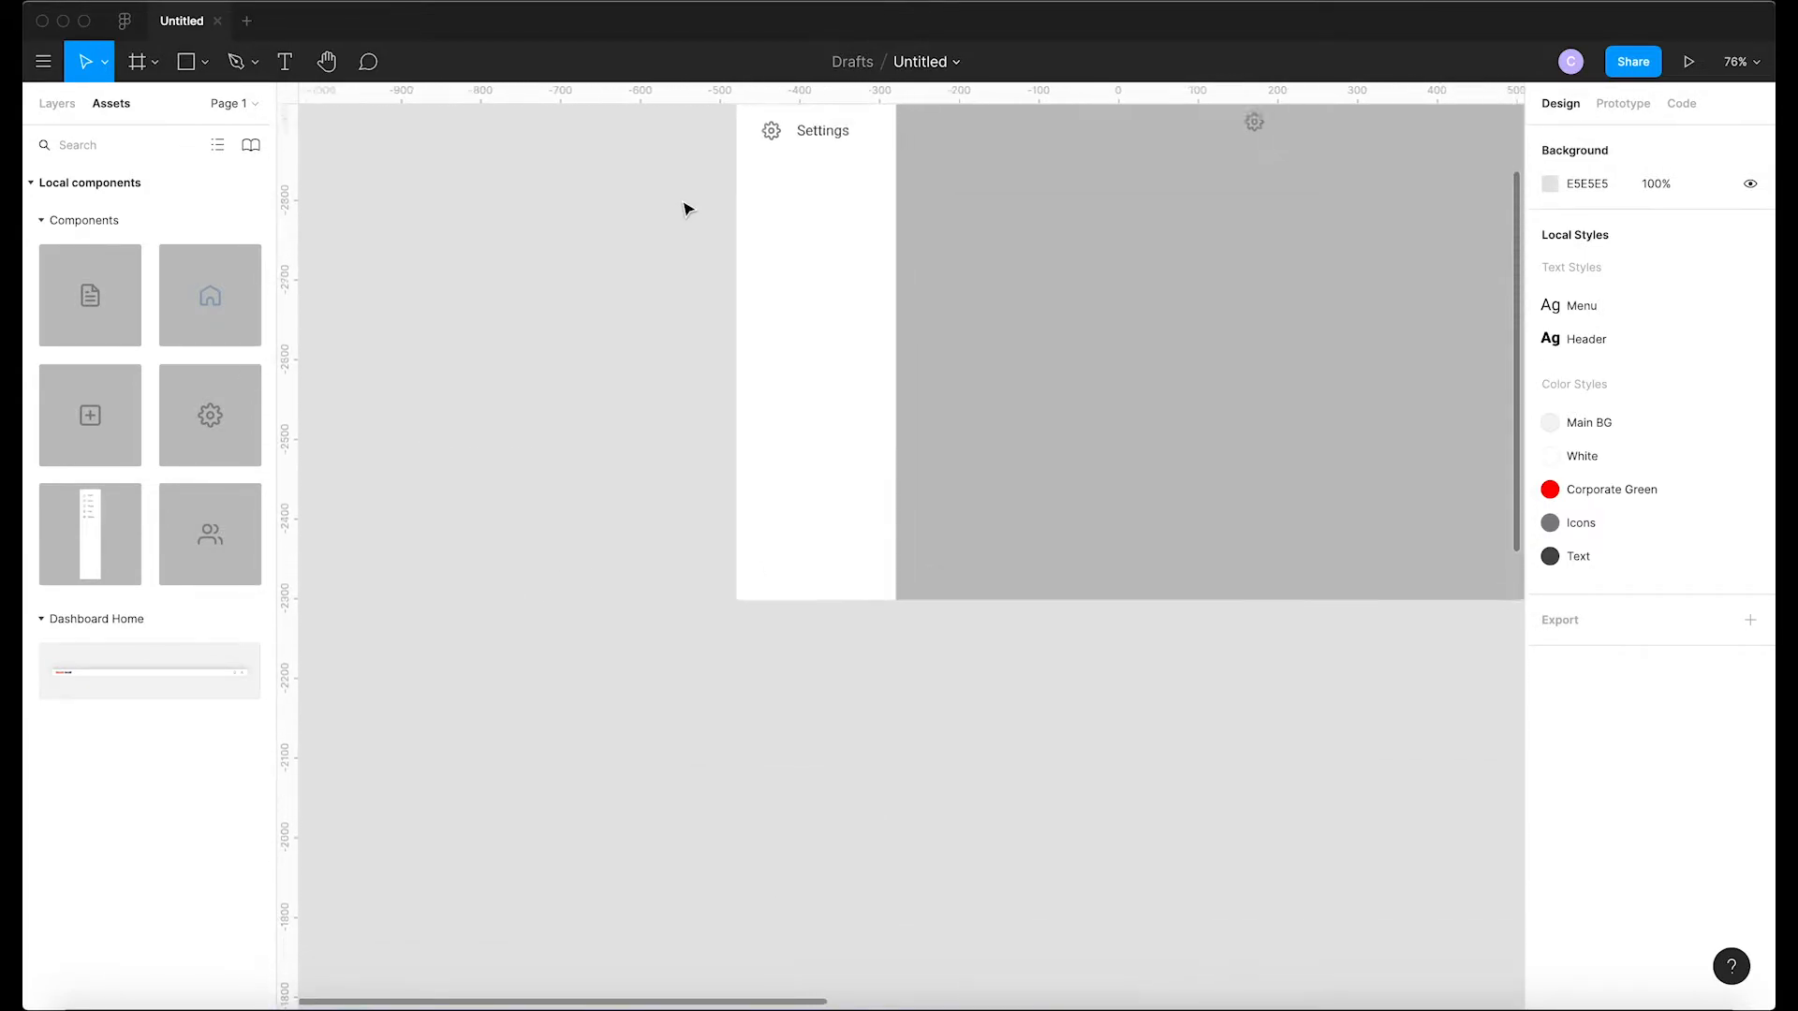
scroll(689, 208, "up", 2)
scroll(688, 208, "right", 1)
scroll(888, 361, "up", 5)
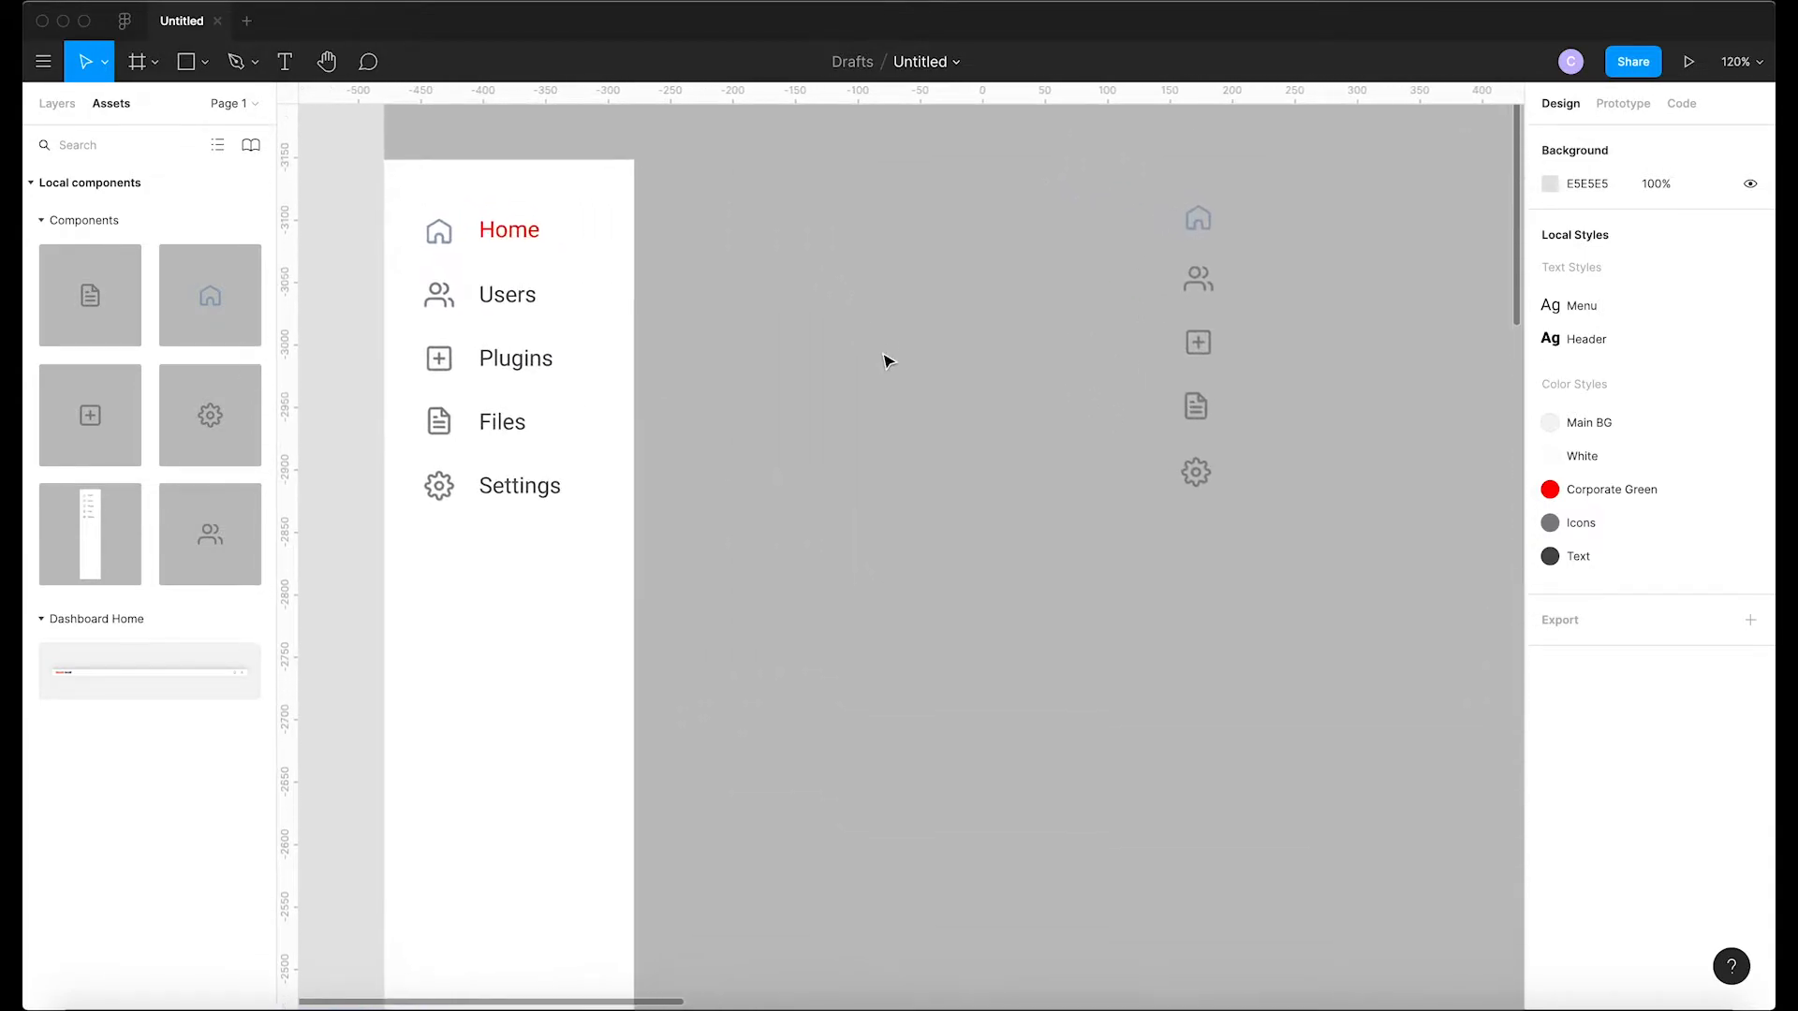
double_click(1106, 232)
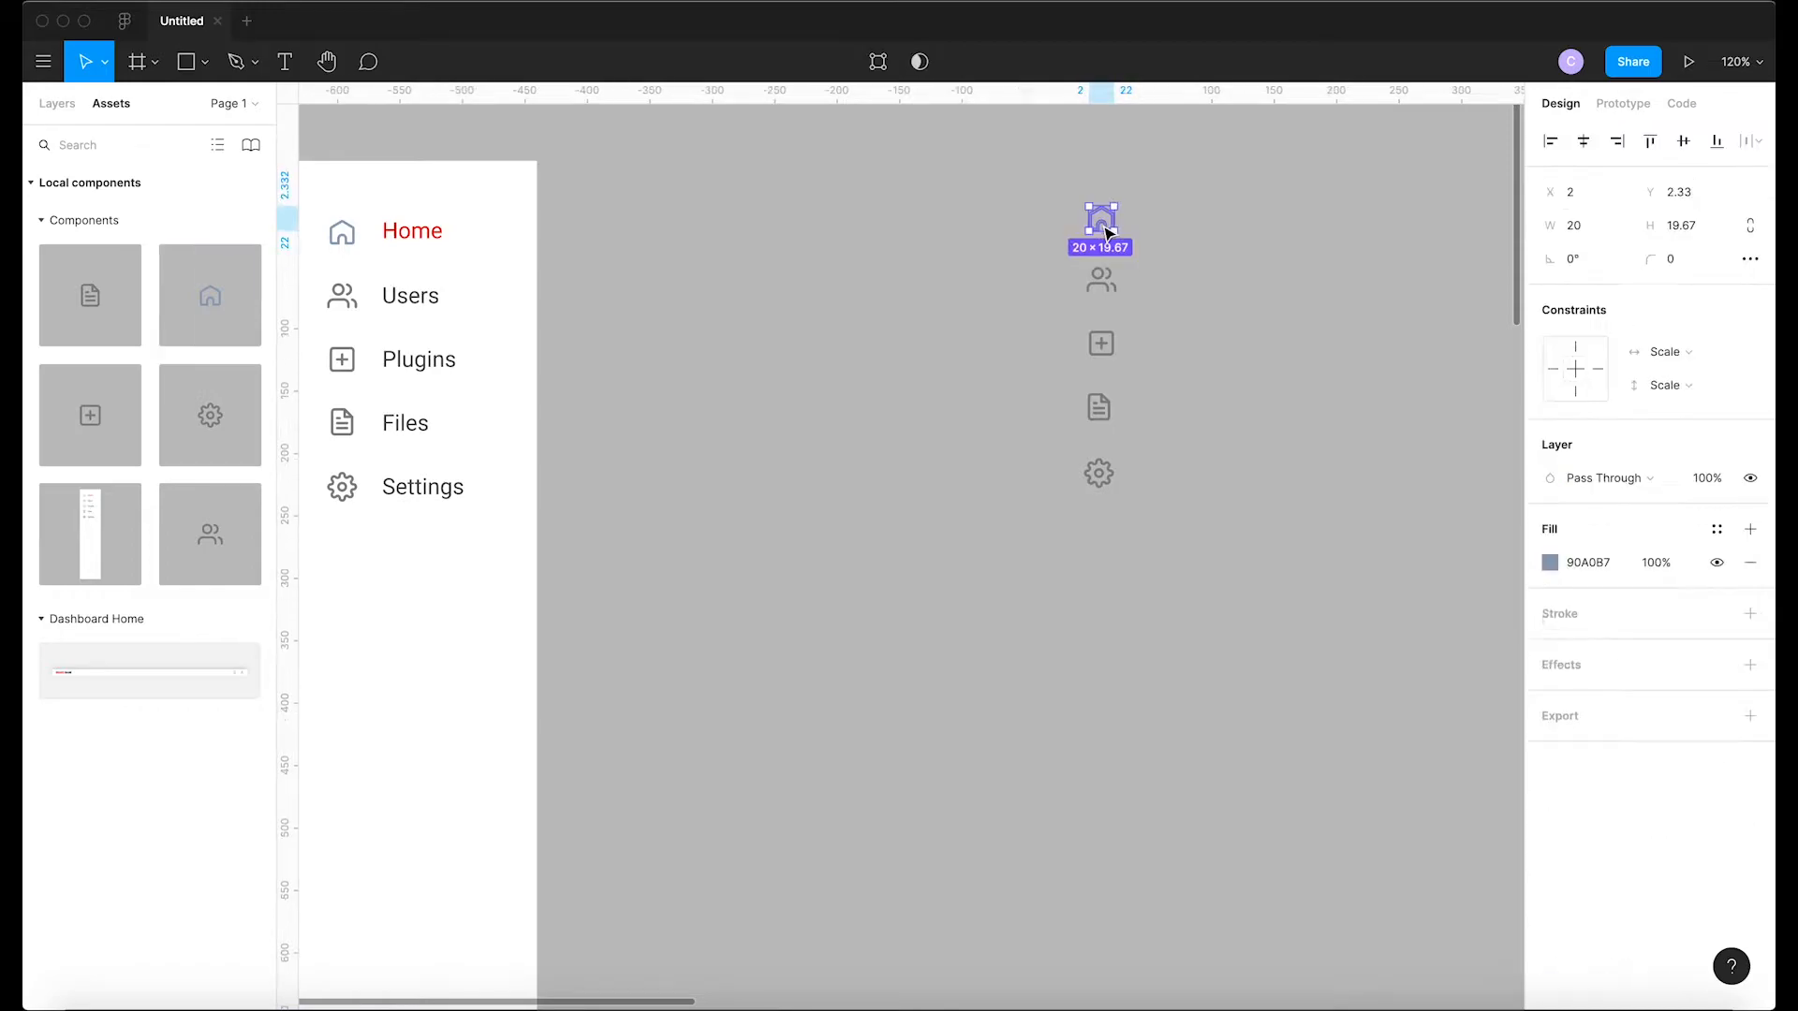
left_click(1177, 239)
left_click(1106, 228)
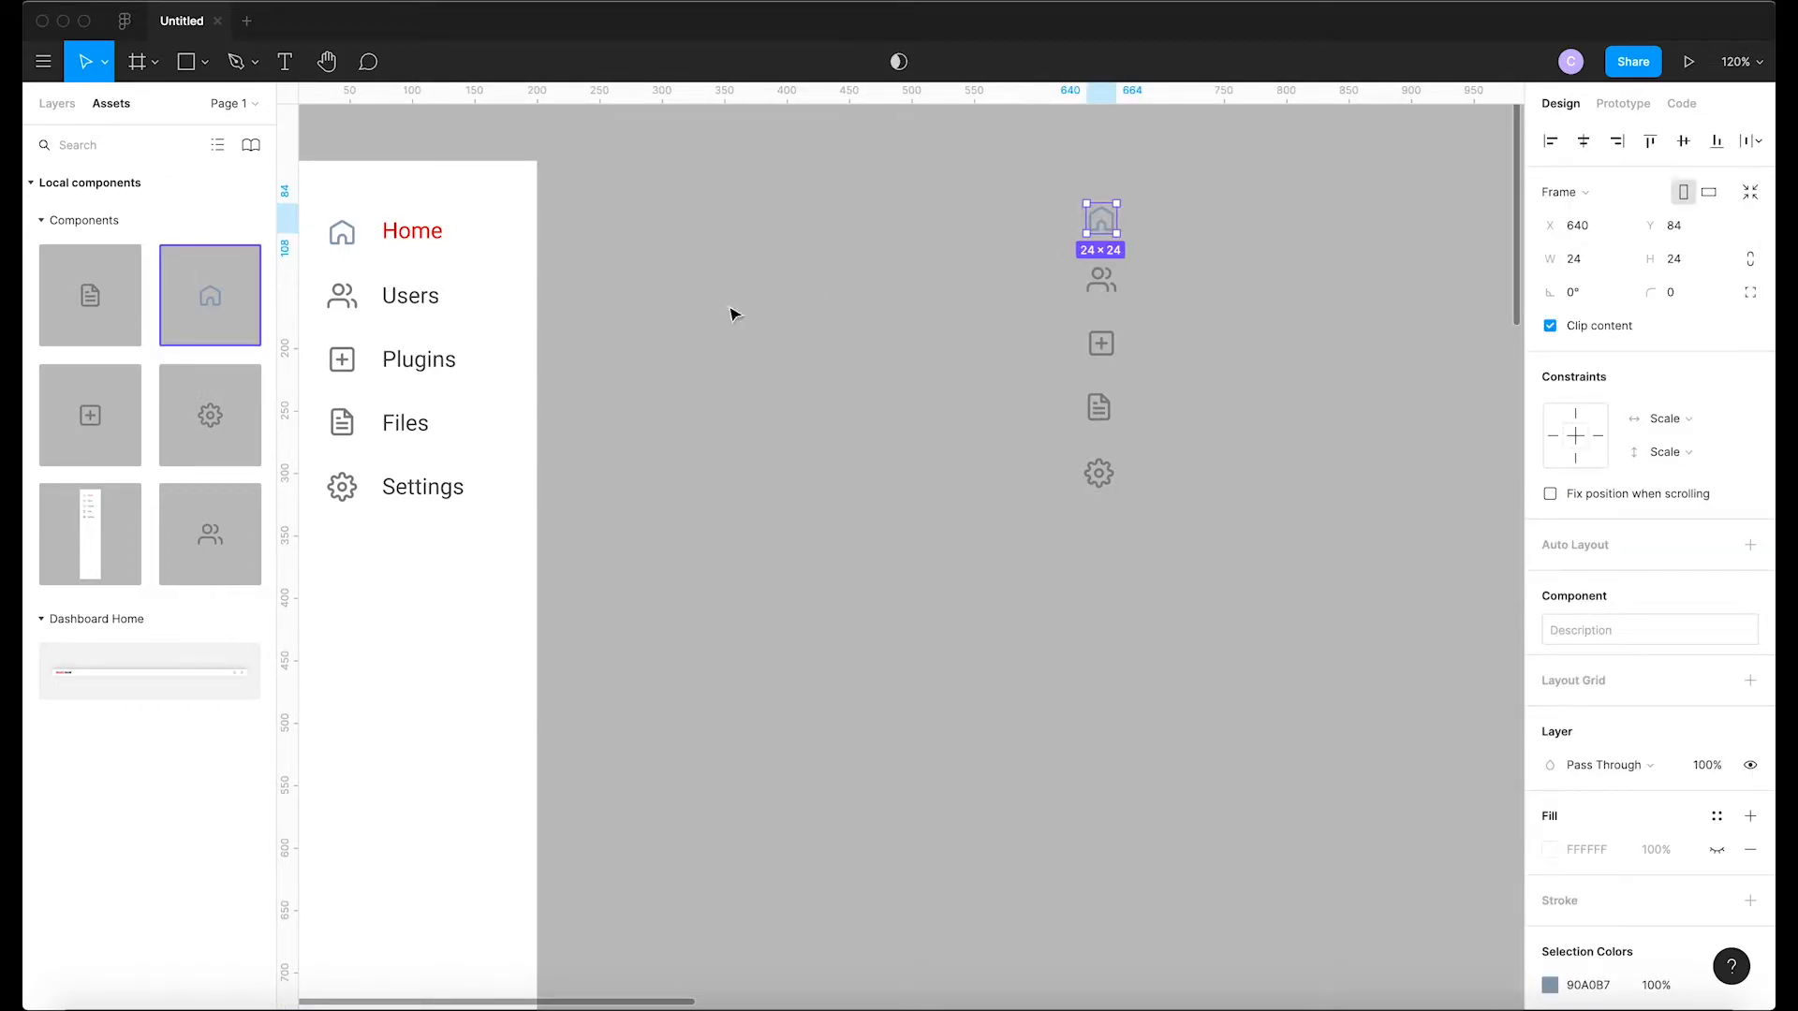
scroll(731, 313, "left", 4)
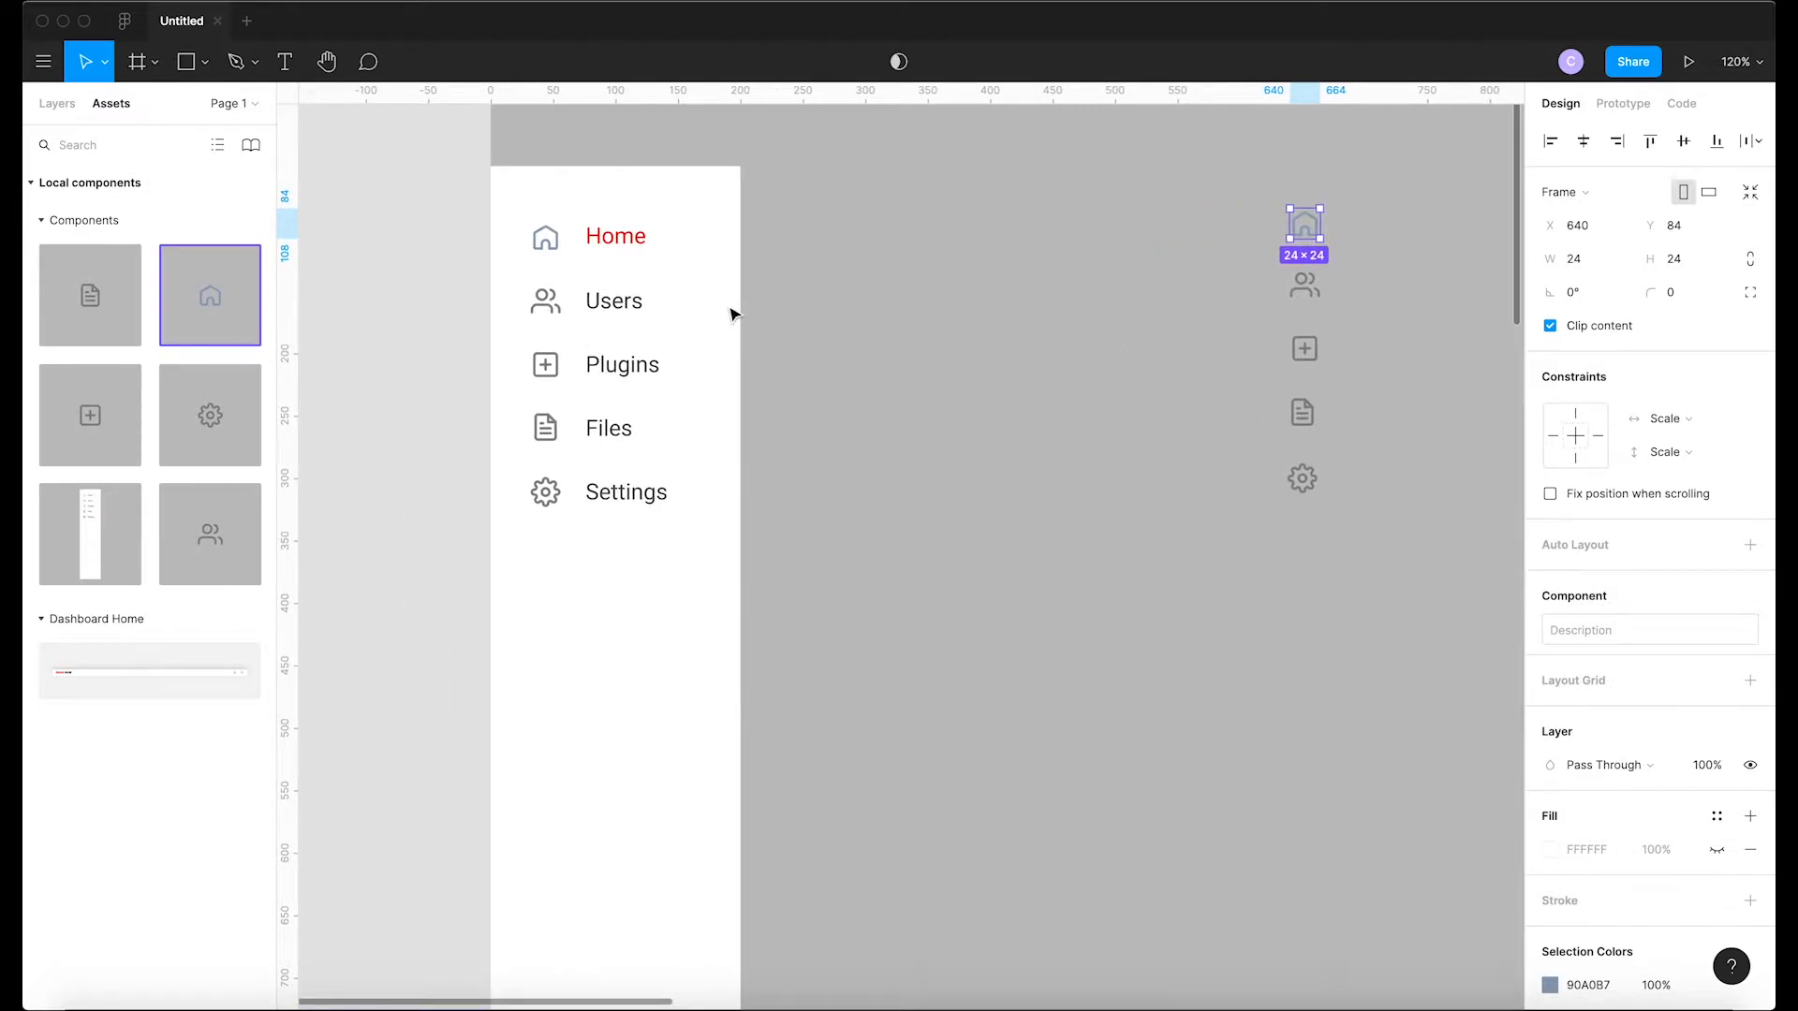
Run the Iconify plugin with the Components frame selected and look through its icon results
left_click(930, 309)
right_click(935, 312)
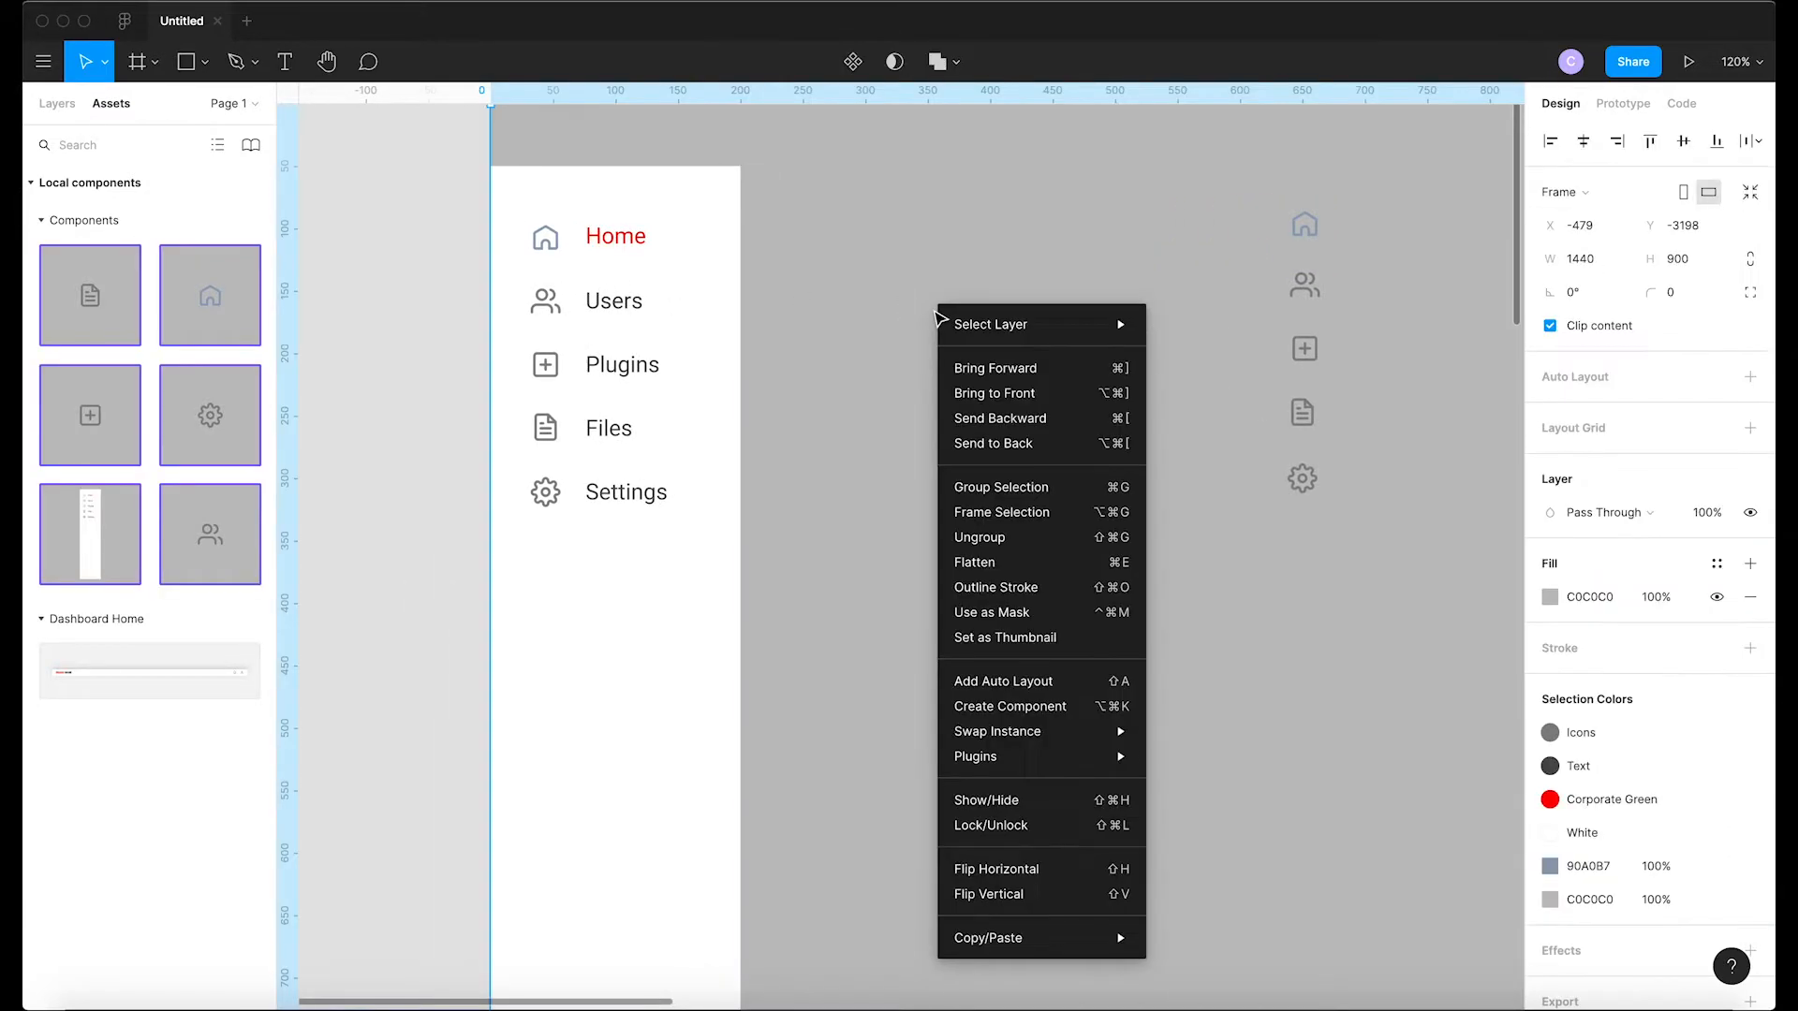
mouse_move(1057, 766)
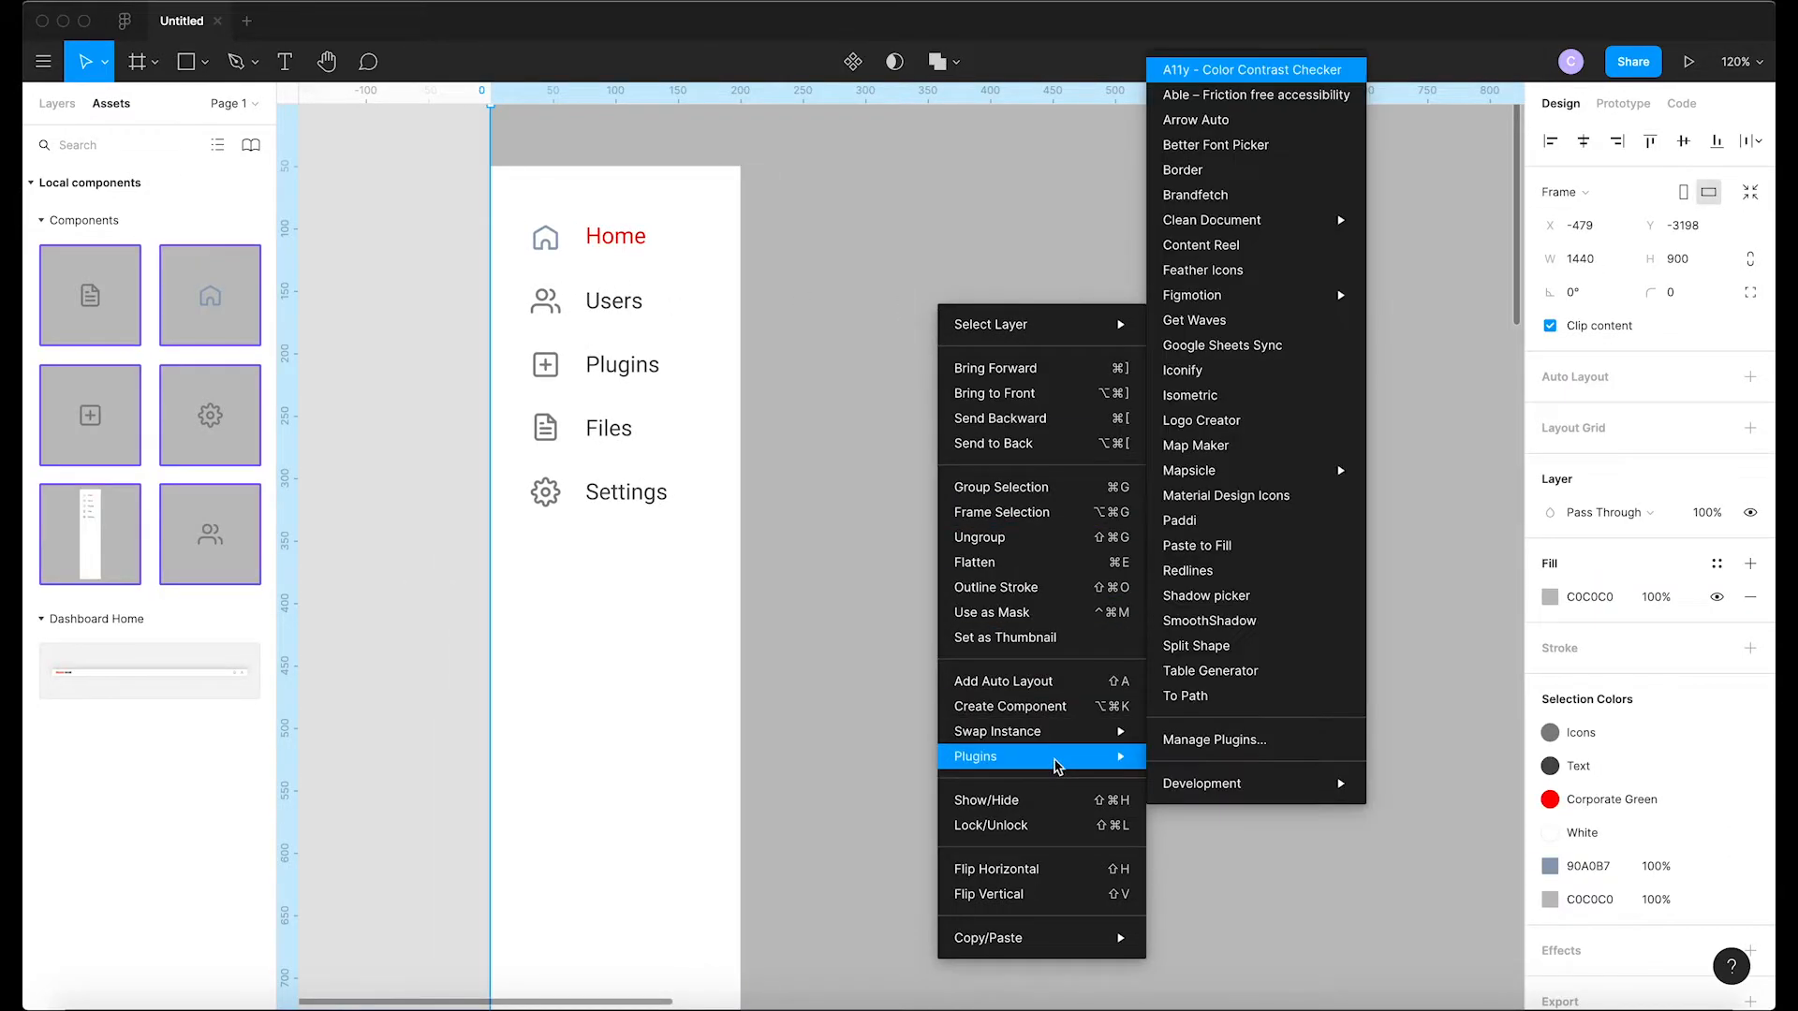
left_click(1270, 375)
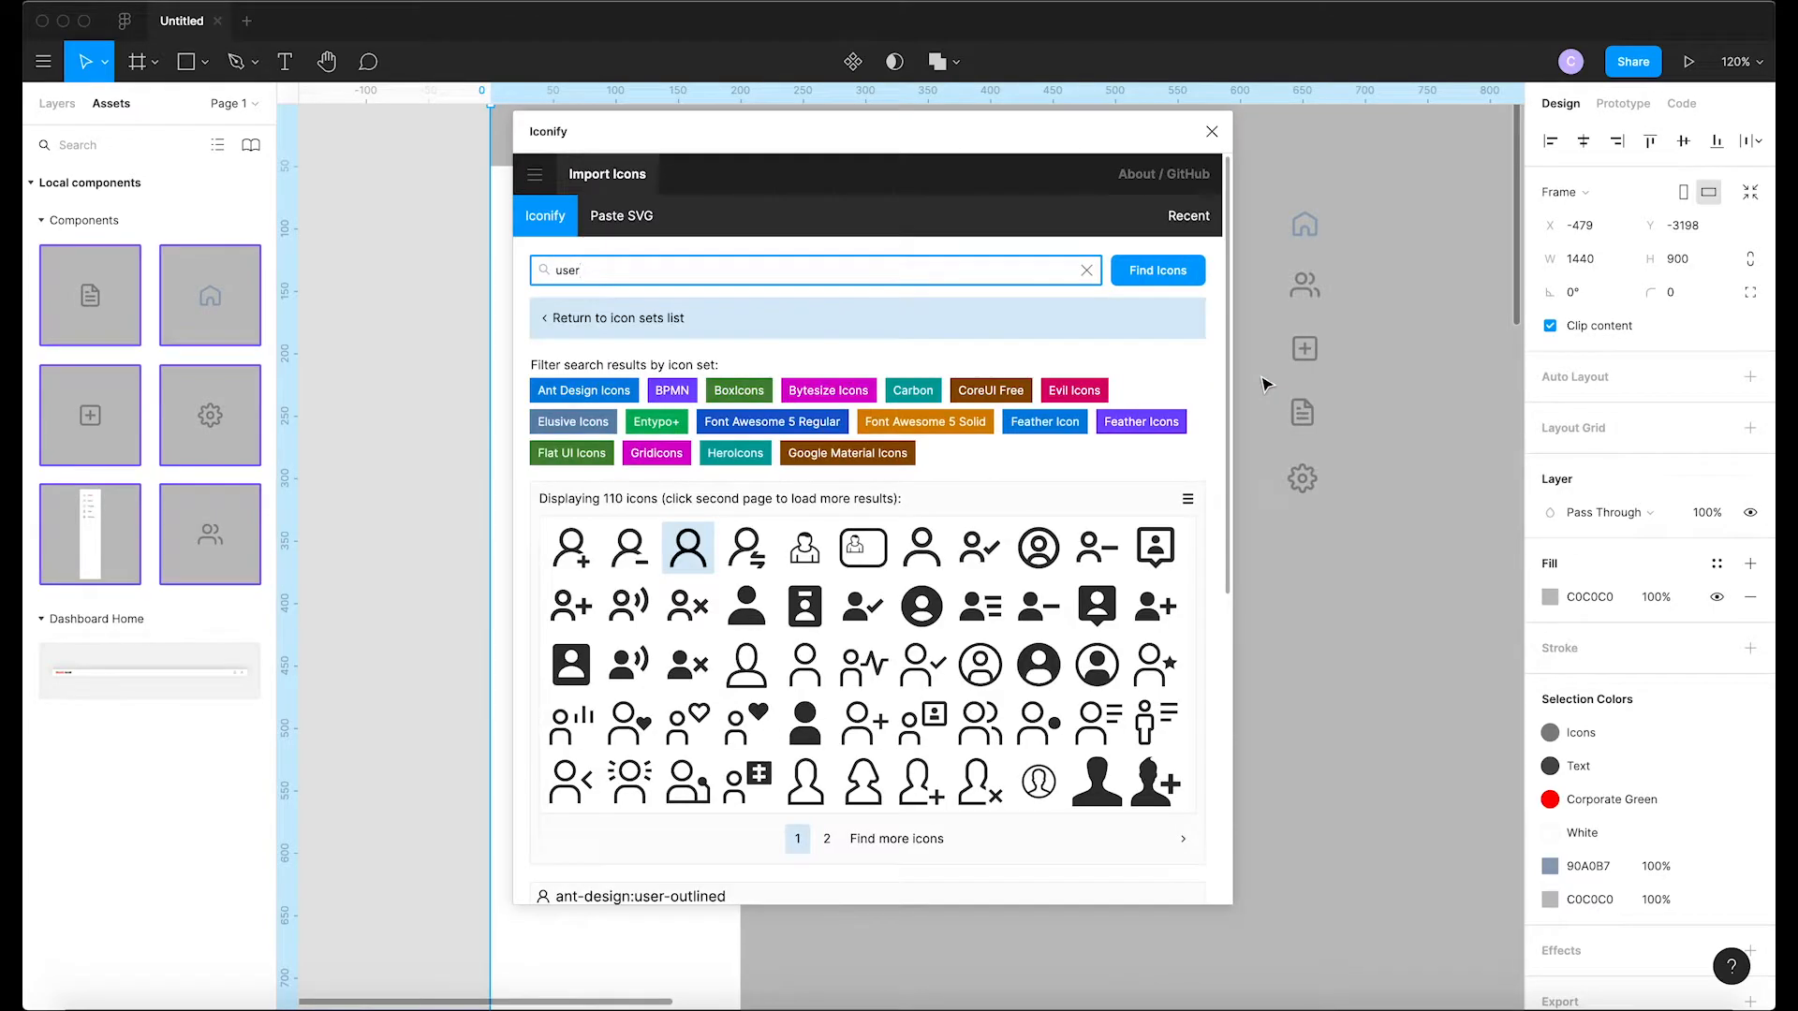
scroll(1016, 602, "down", 2)
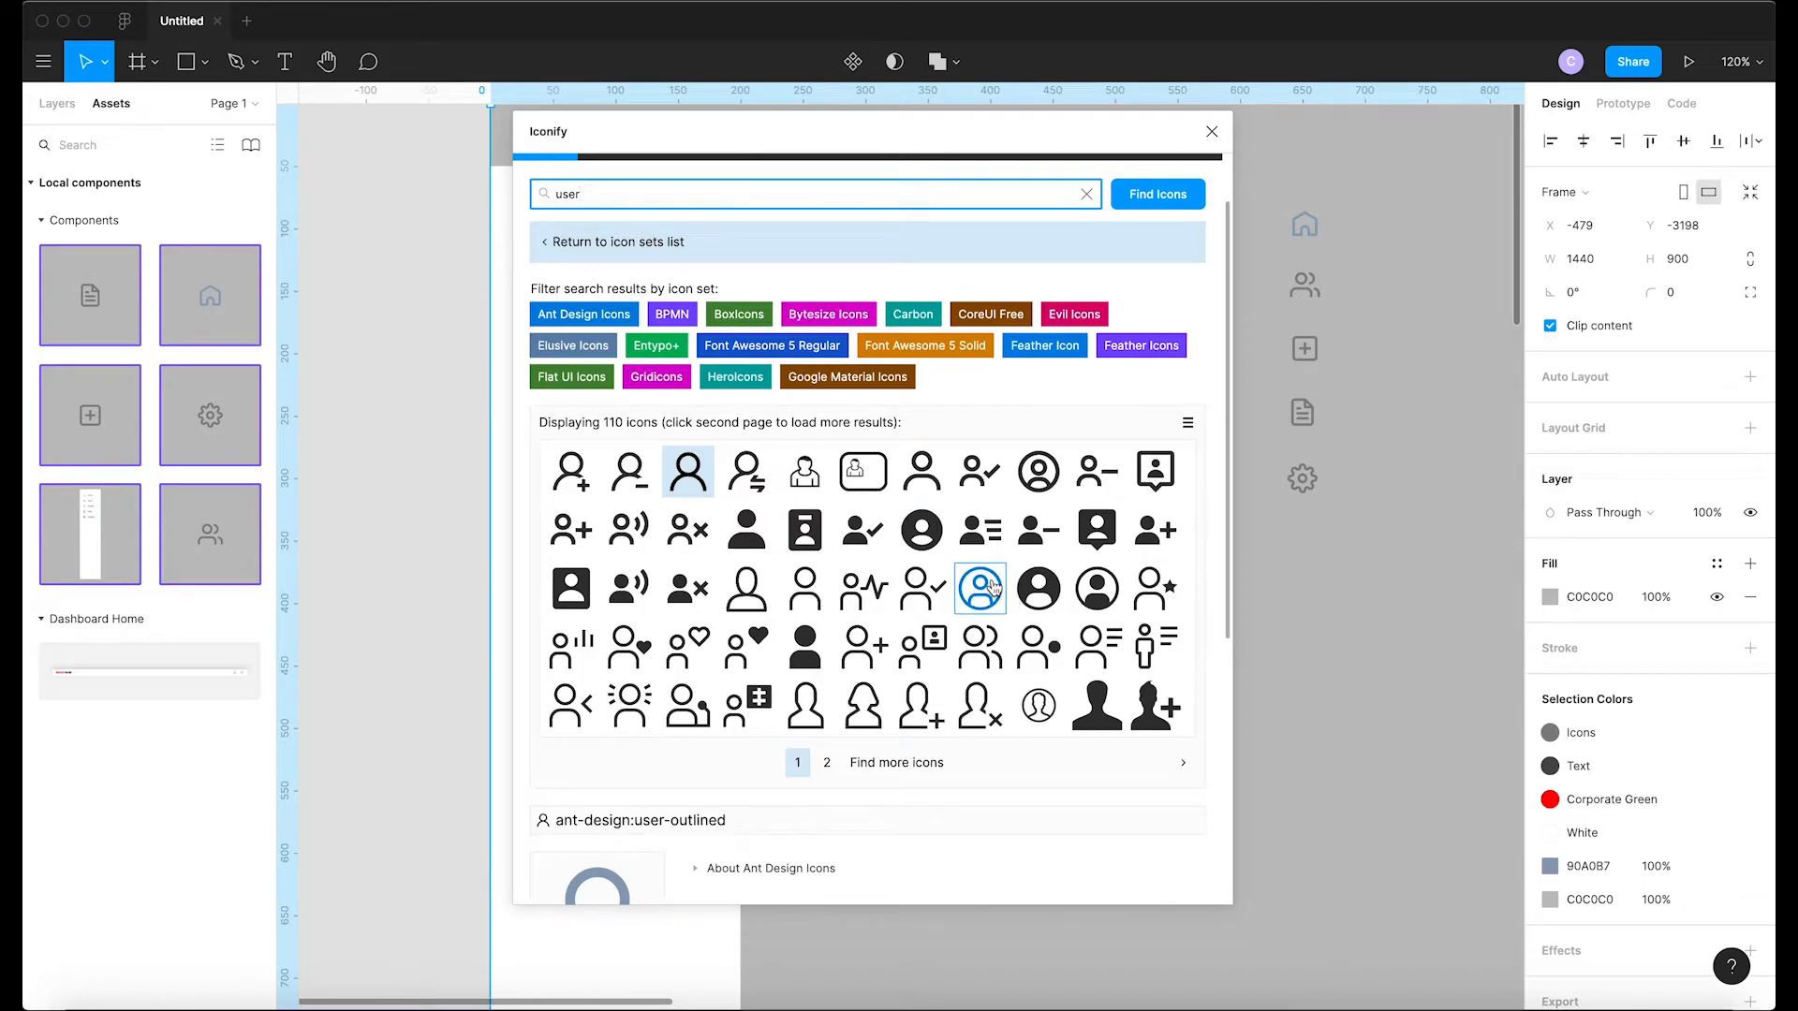
scroll(992, 587, "down", 3)
scroll(996, 587, "up", 3)
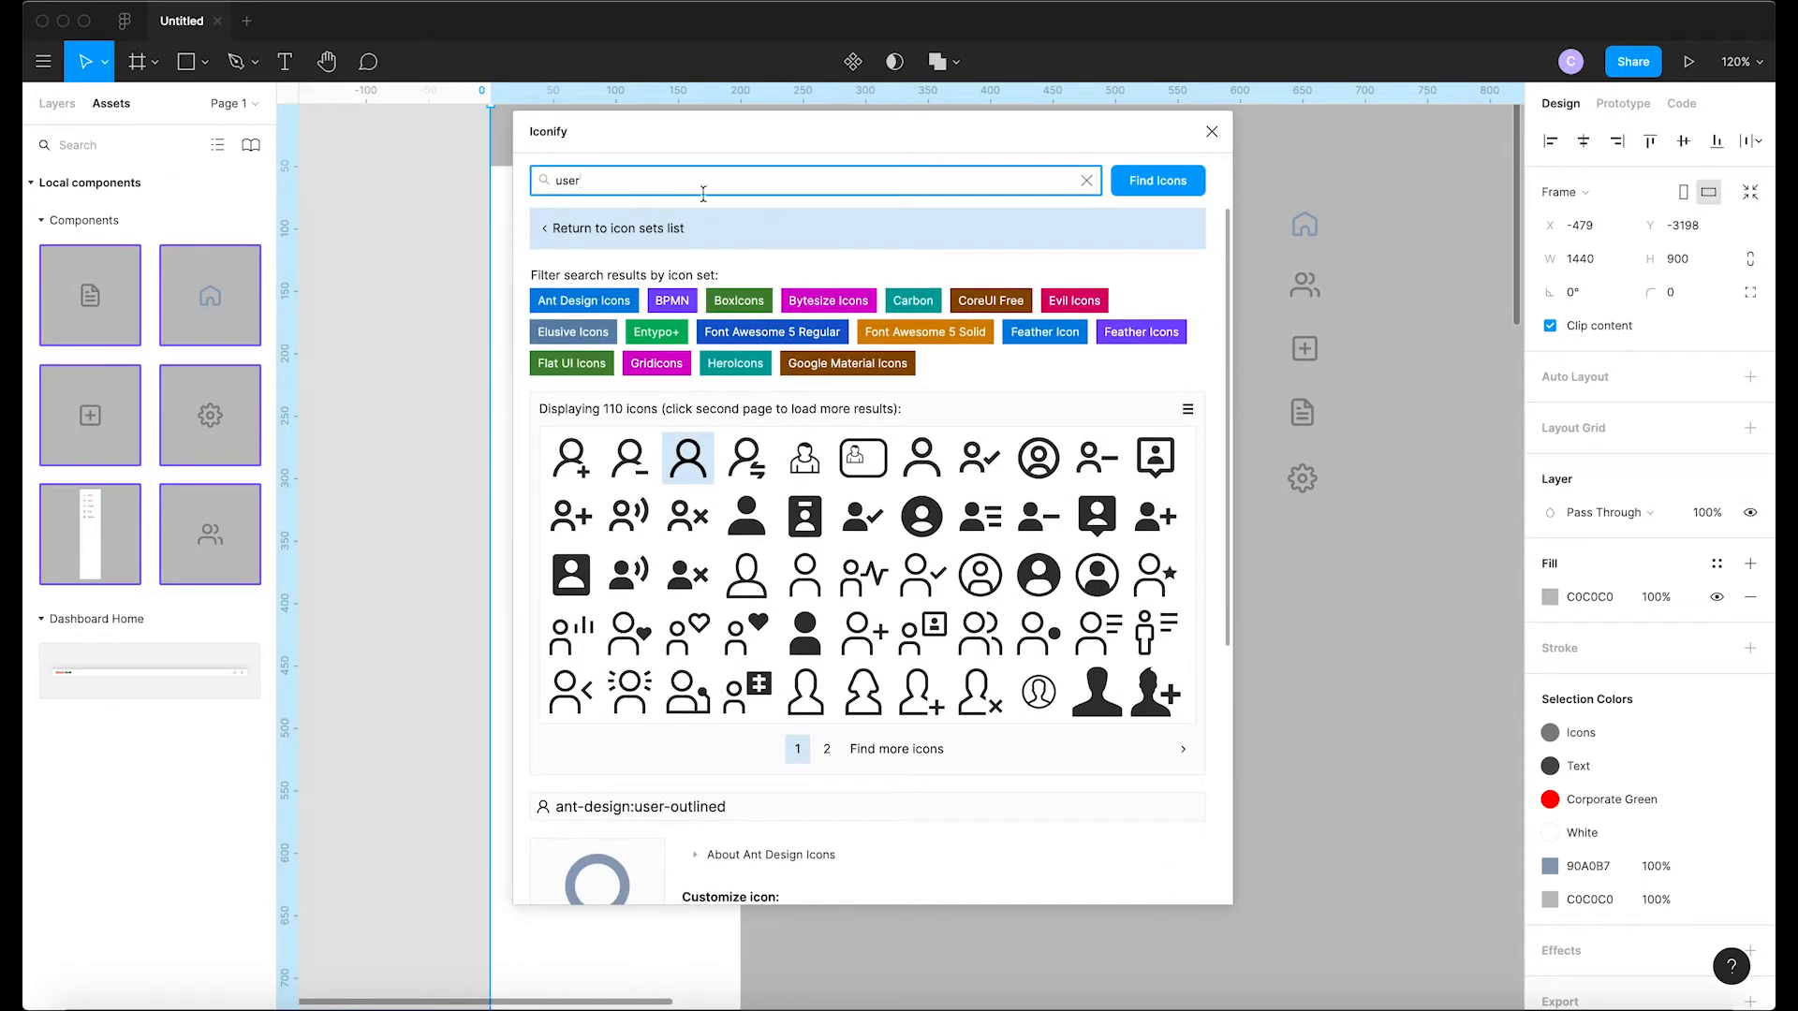
Search Iconify for "home" icons in place of the previous search term
key("BackSpace")
key("BackSpace")
key("BackSpace")
type("home")
key("Return")
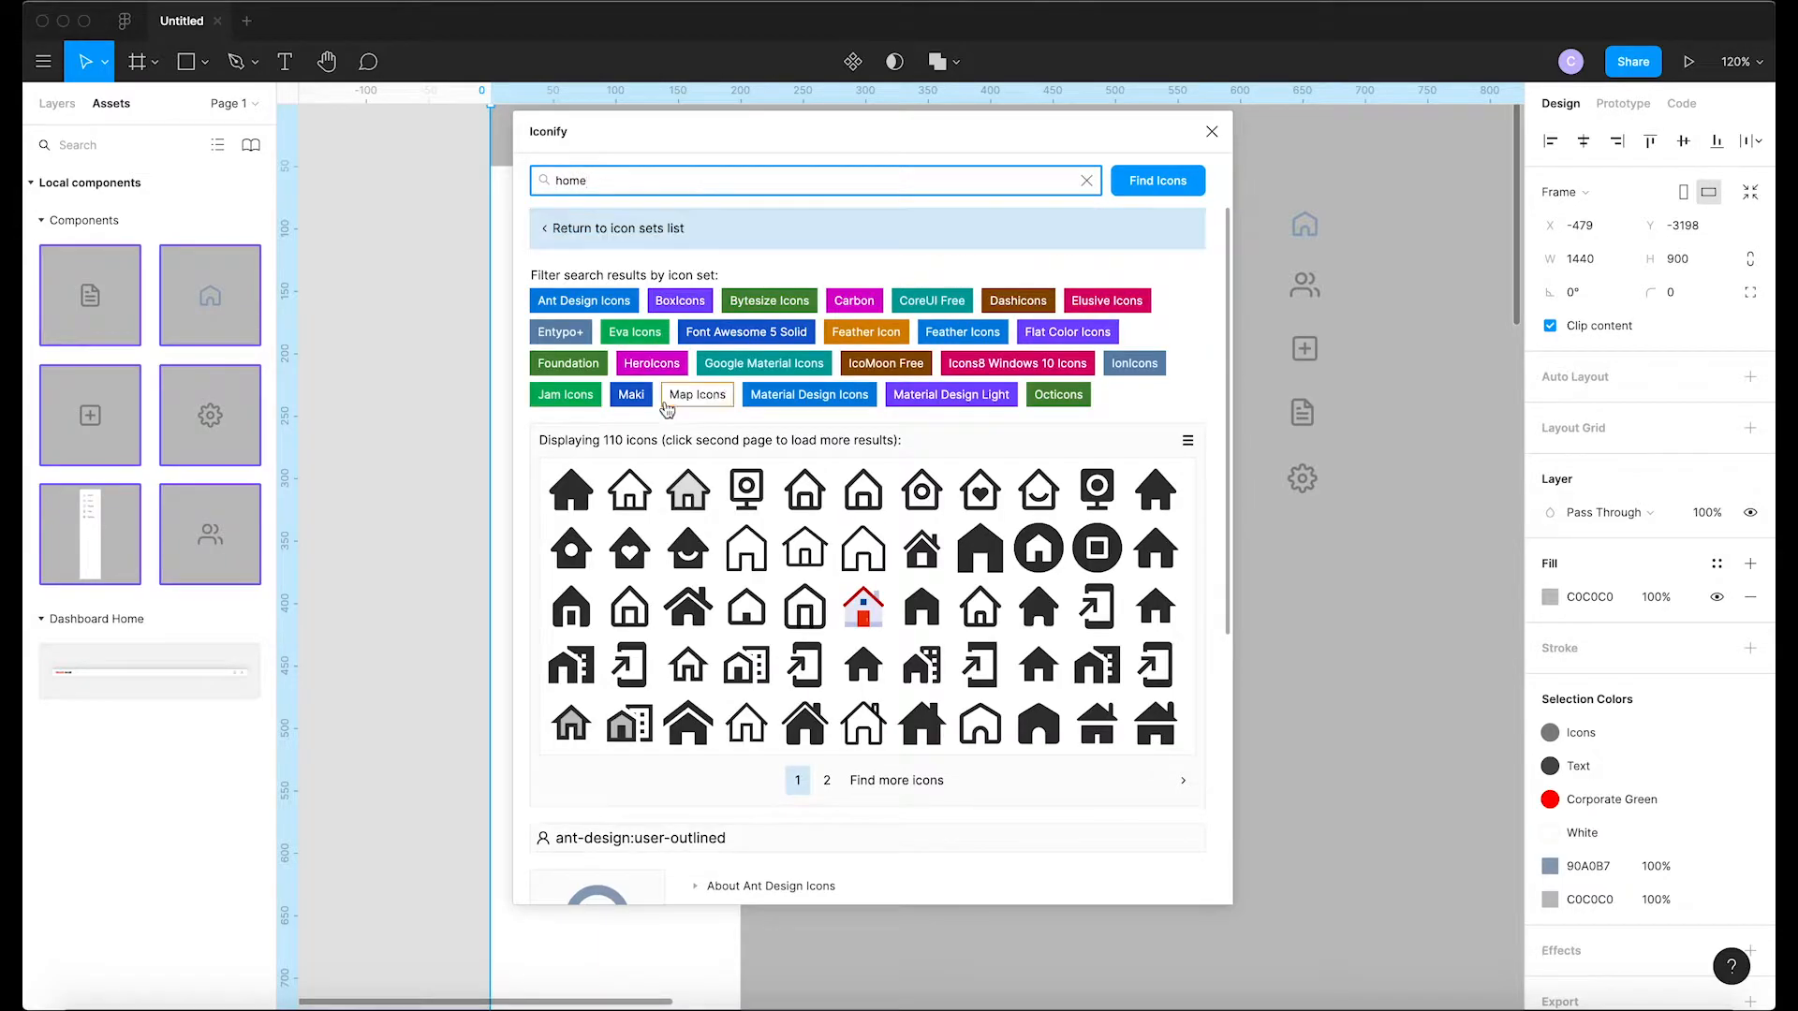
Choose the bx:bx-home-circle icon from the Iconify home results and bring up its customization options
scroll(740, 497, "down", 1)
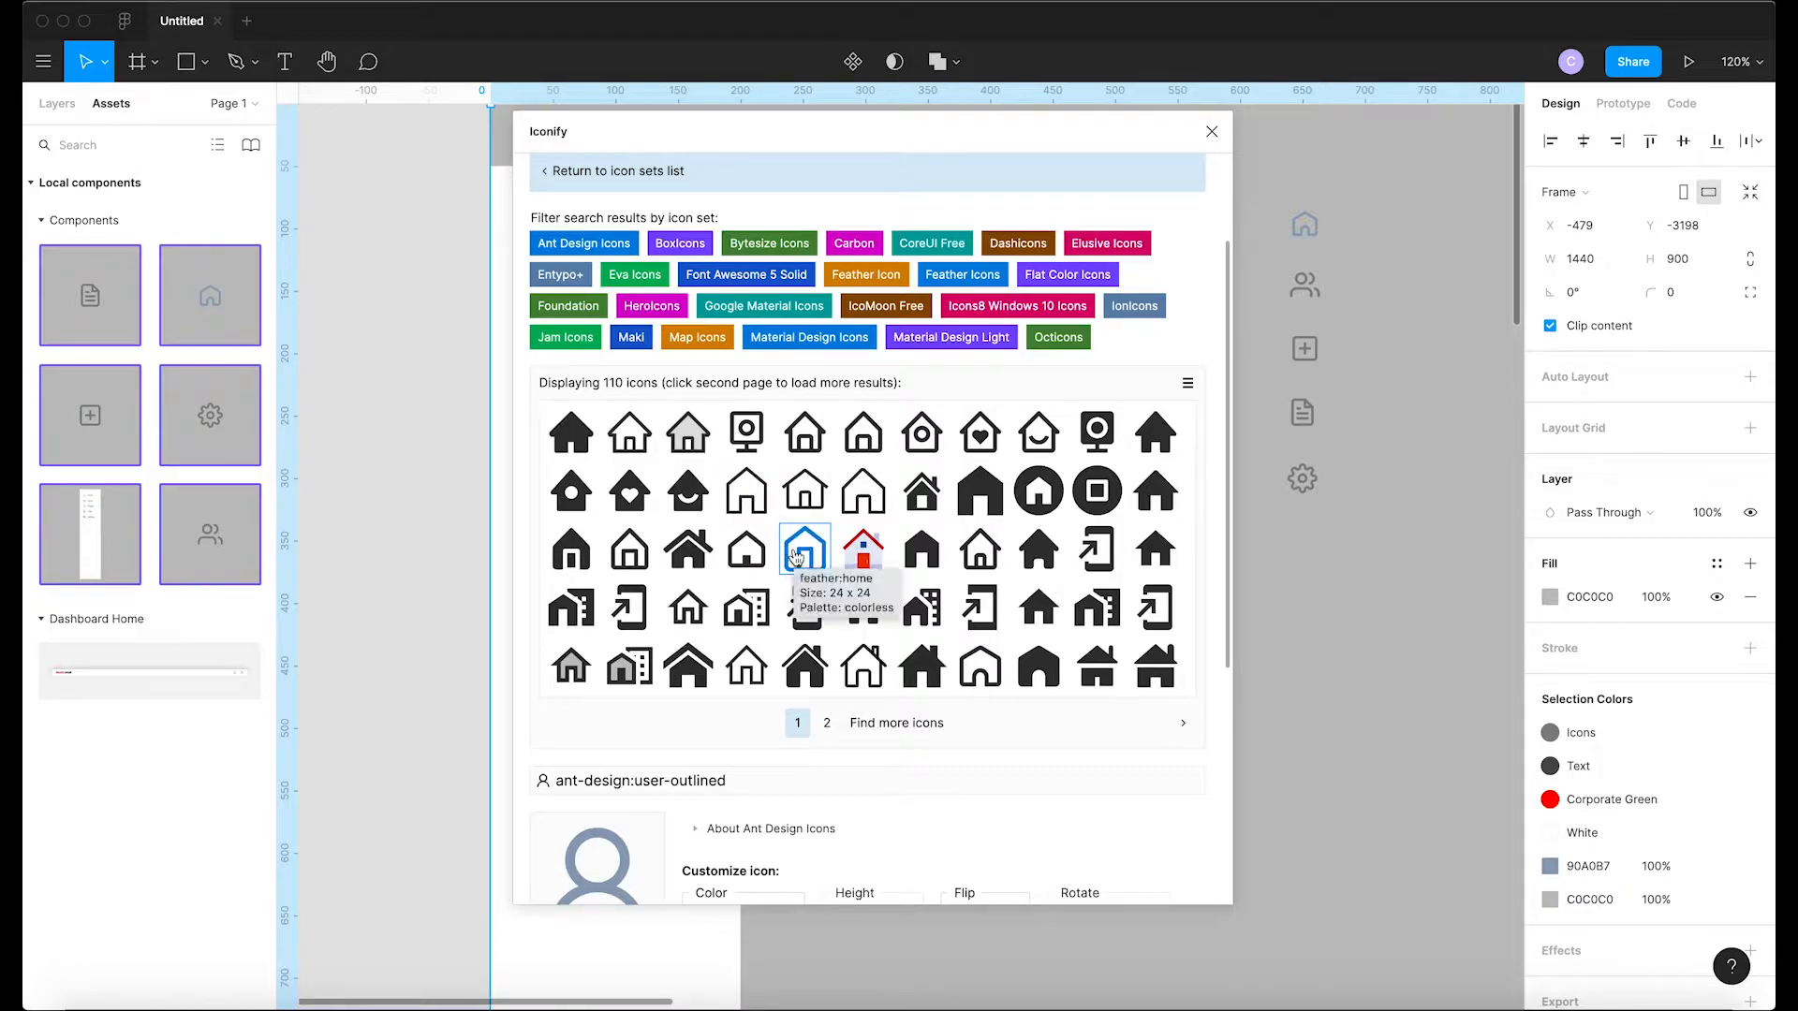
scroll(797, 557, "down", 1)
left_click(923, 388)
scroll(890, 923, "down", 2)
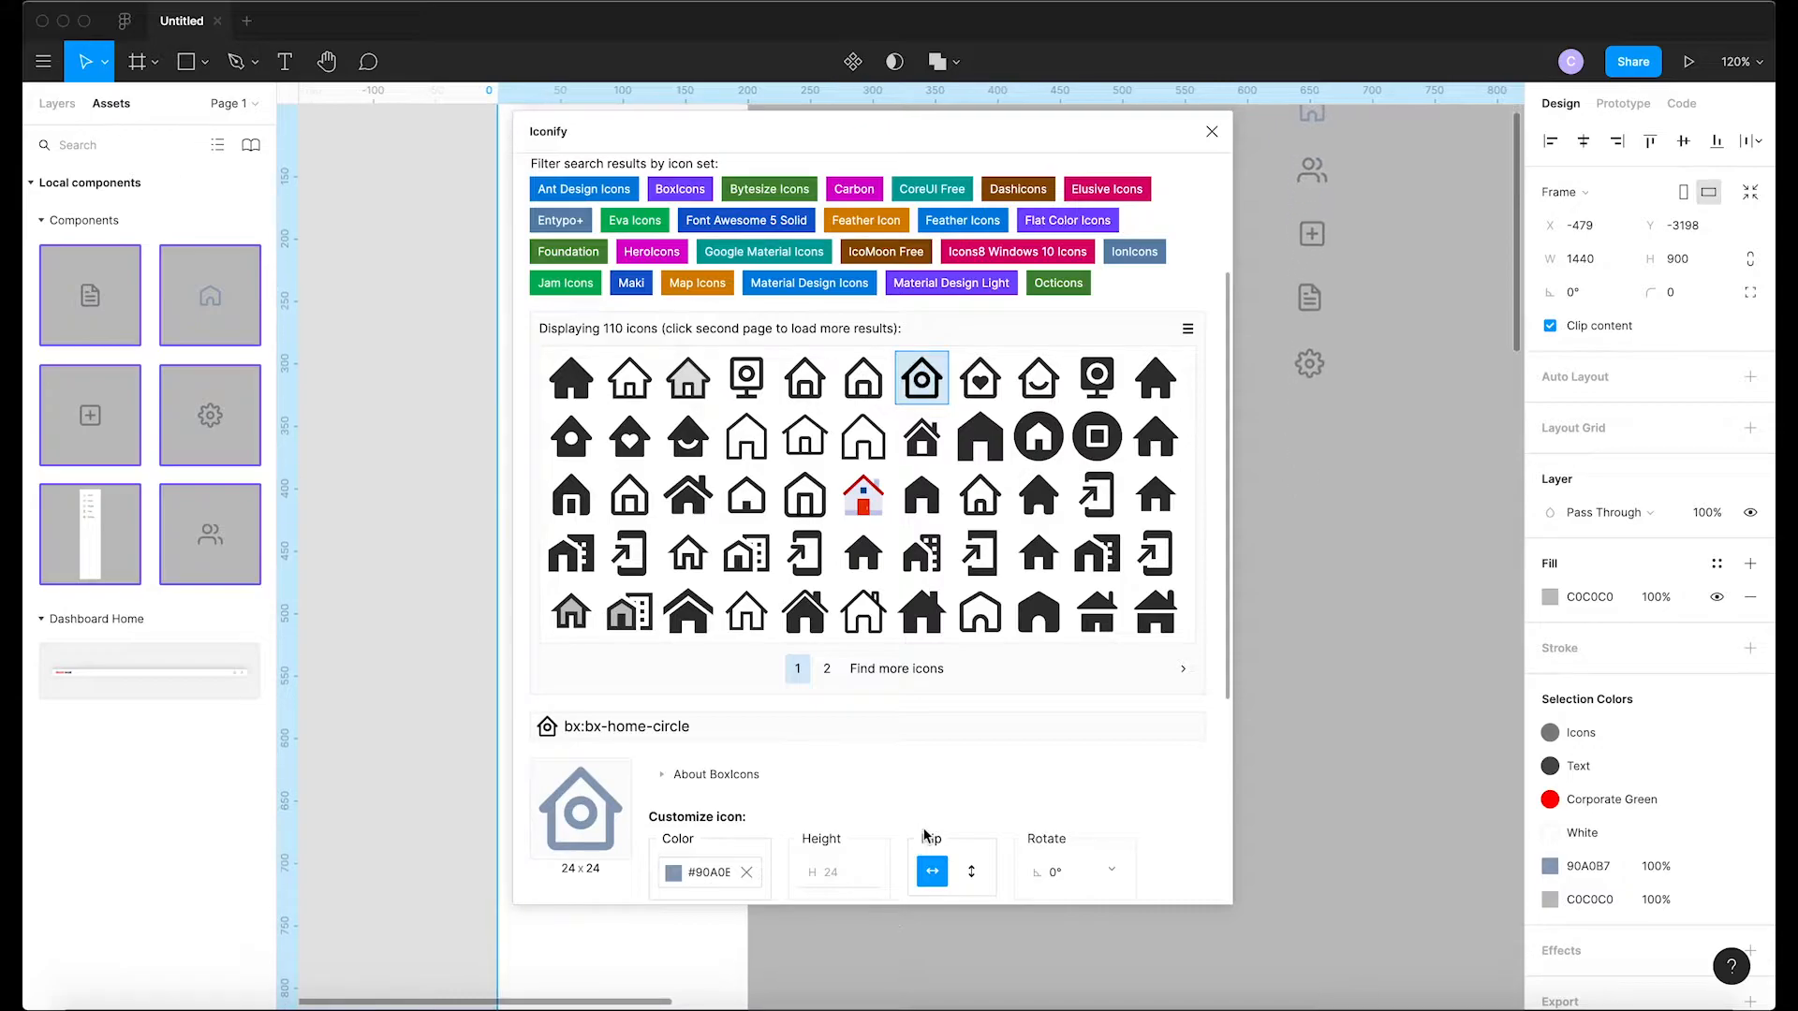
scroll(925, 834, "down", 2)
scroll(925, 833, "down", 3)
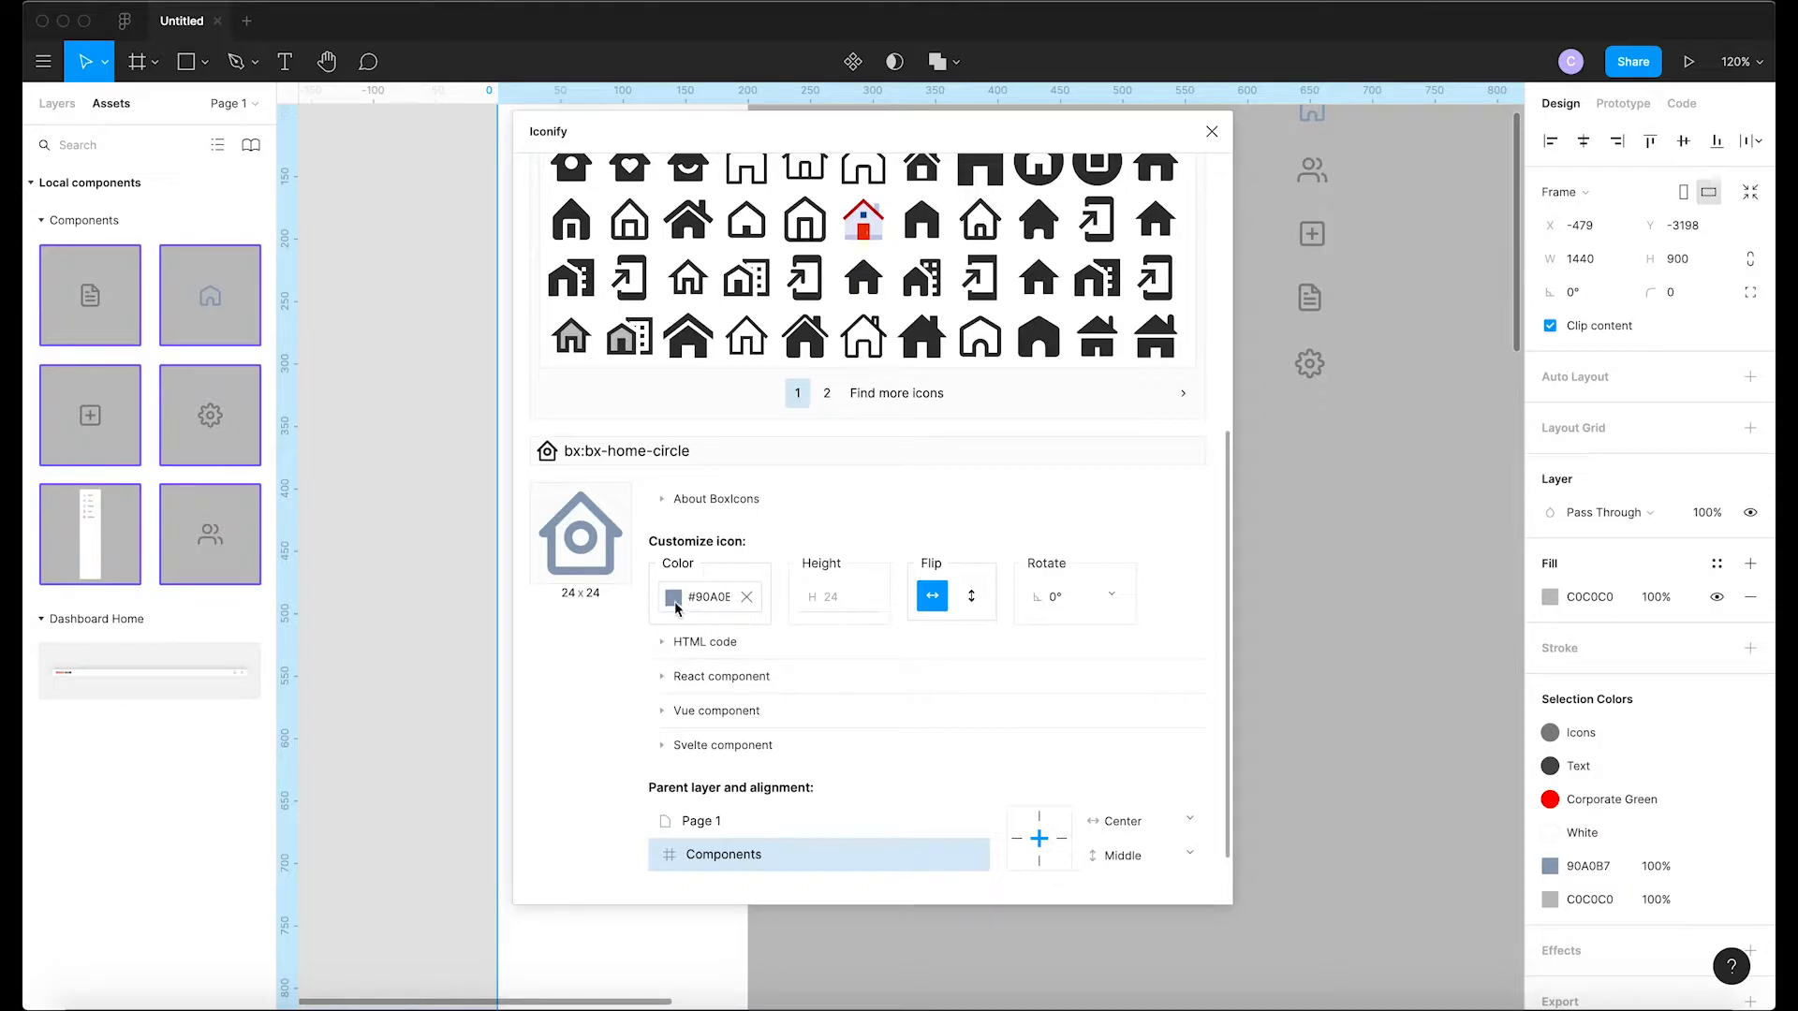
Clear the flip options of the bx:bx-home-circle icon, import it into the Components frame and close Iconify
left_click(971, 596)
left_click(932, 597)
left_click(971, 597)
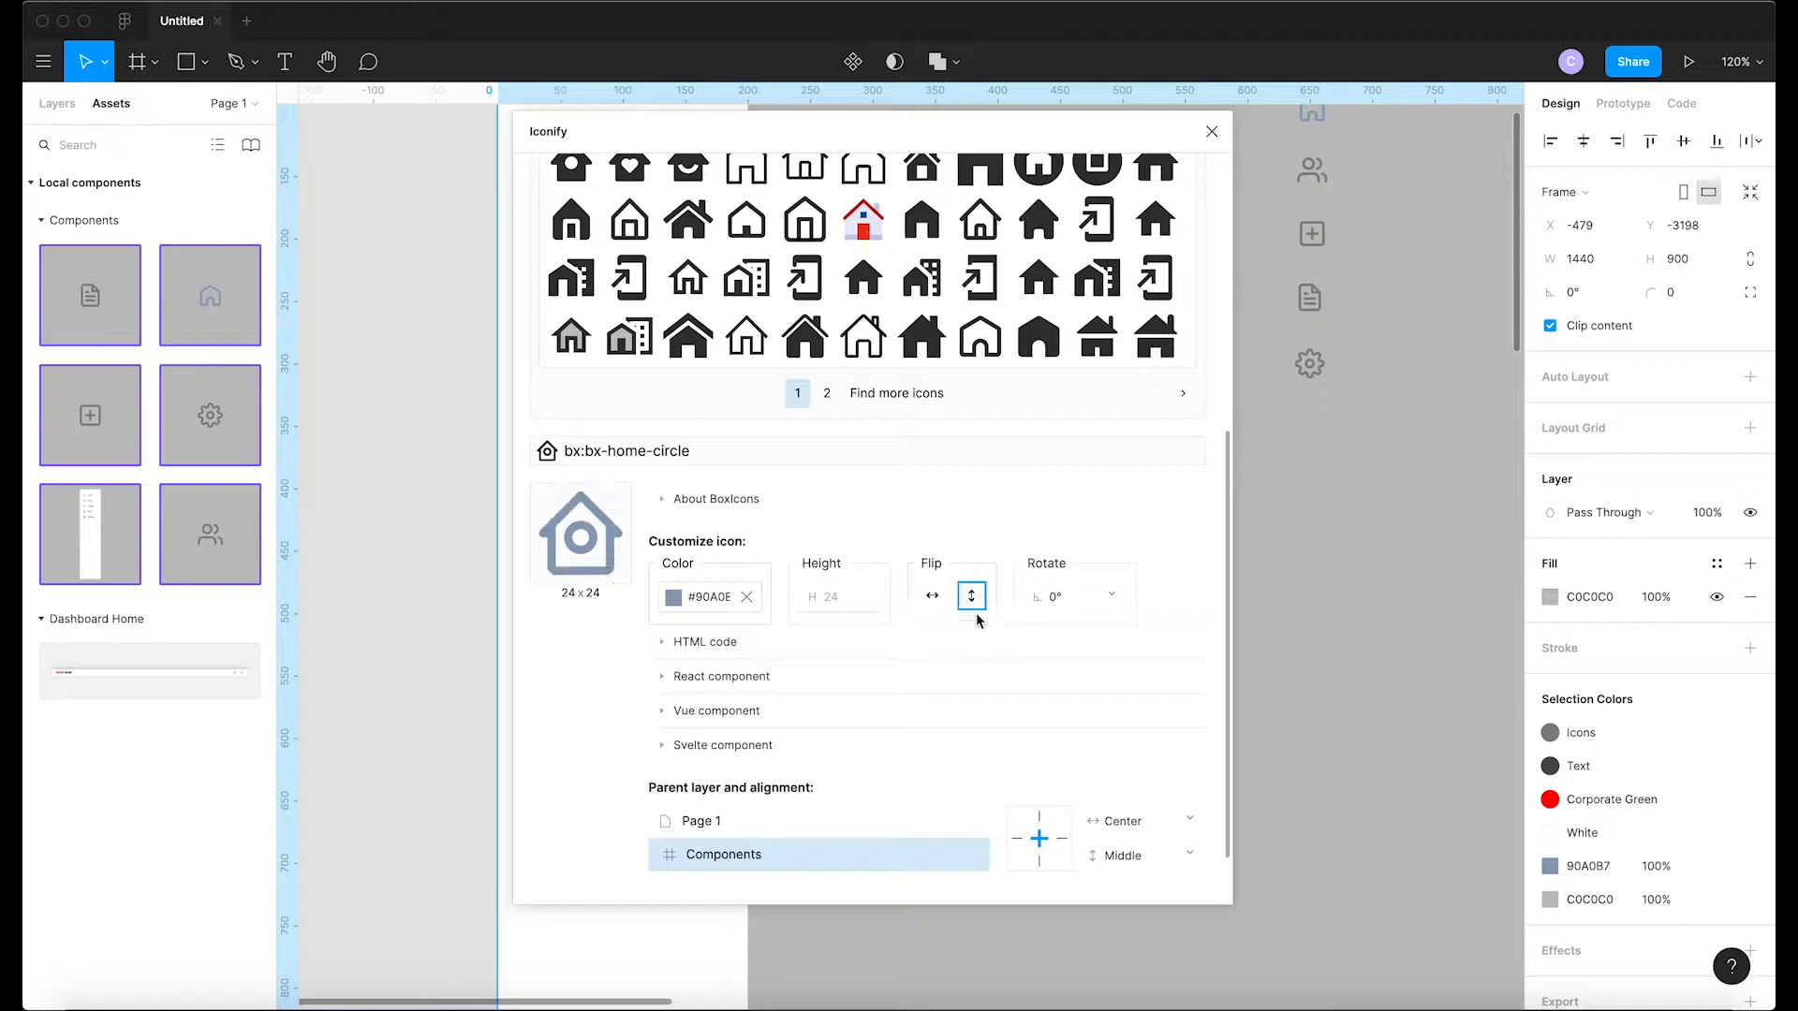
scroll(1012, 642, "down", 2)
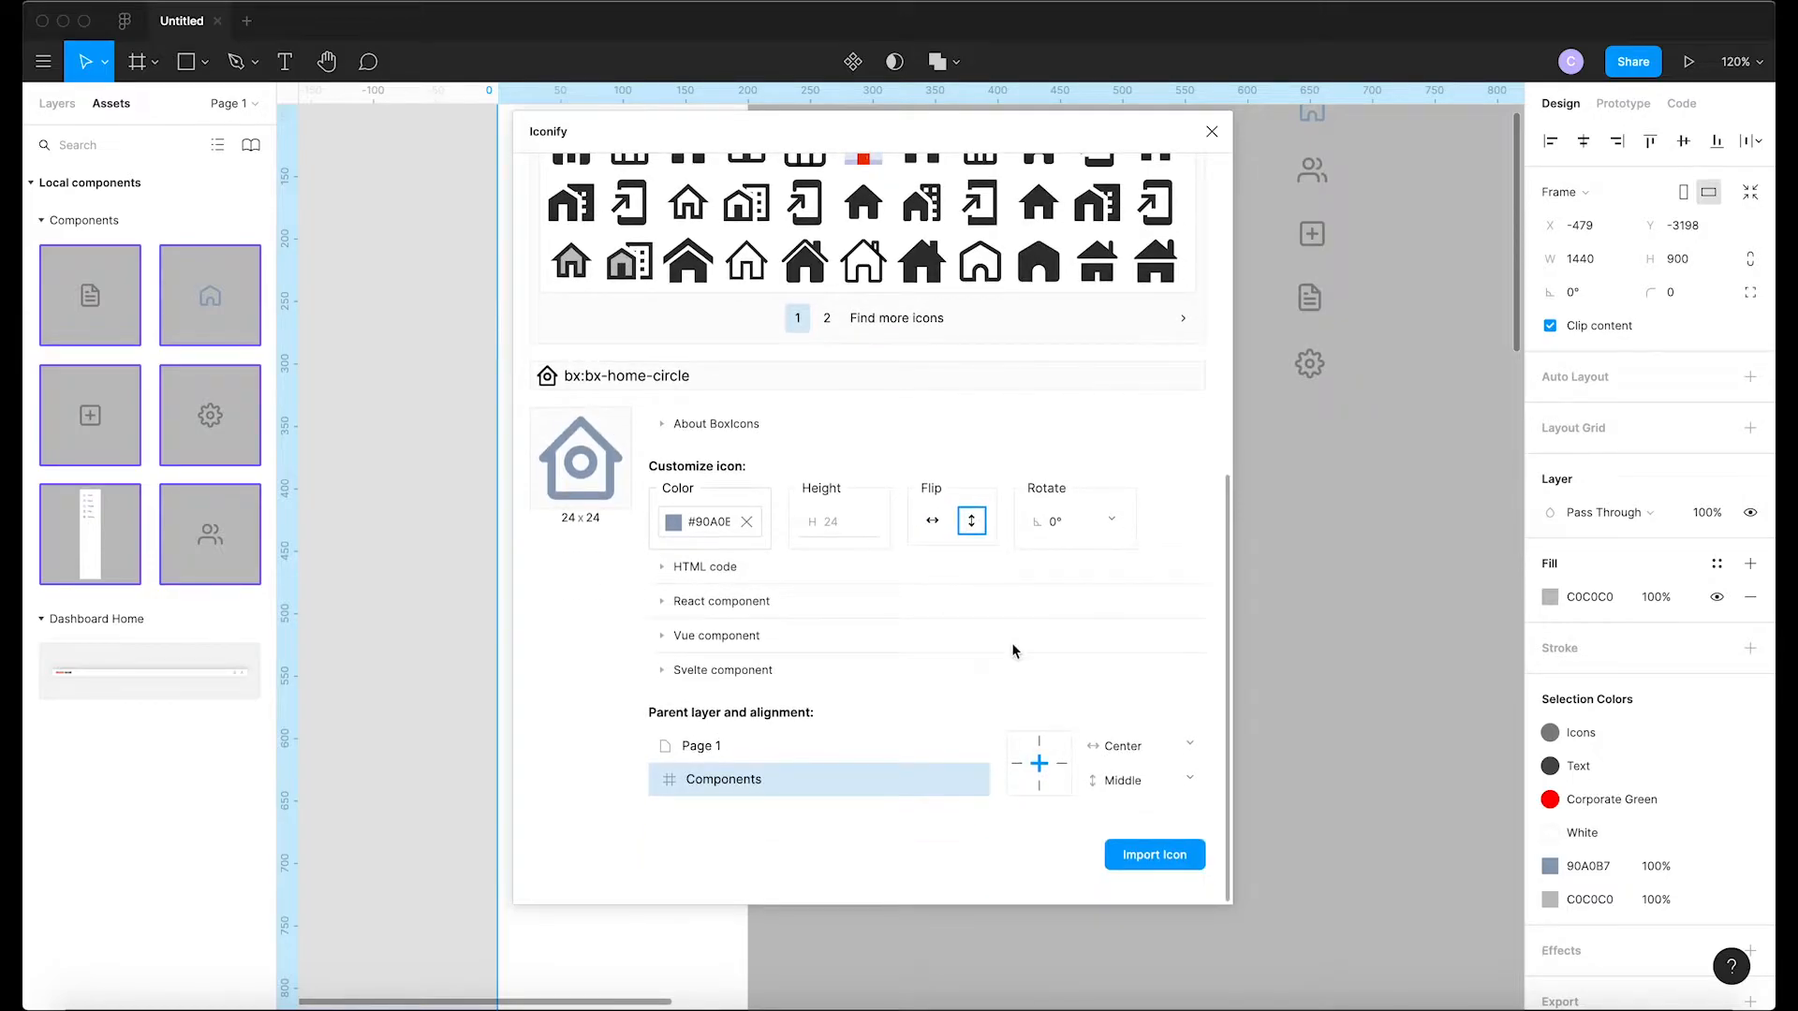
left_click(1158, 855)
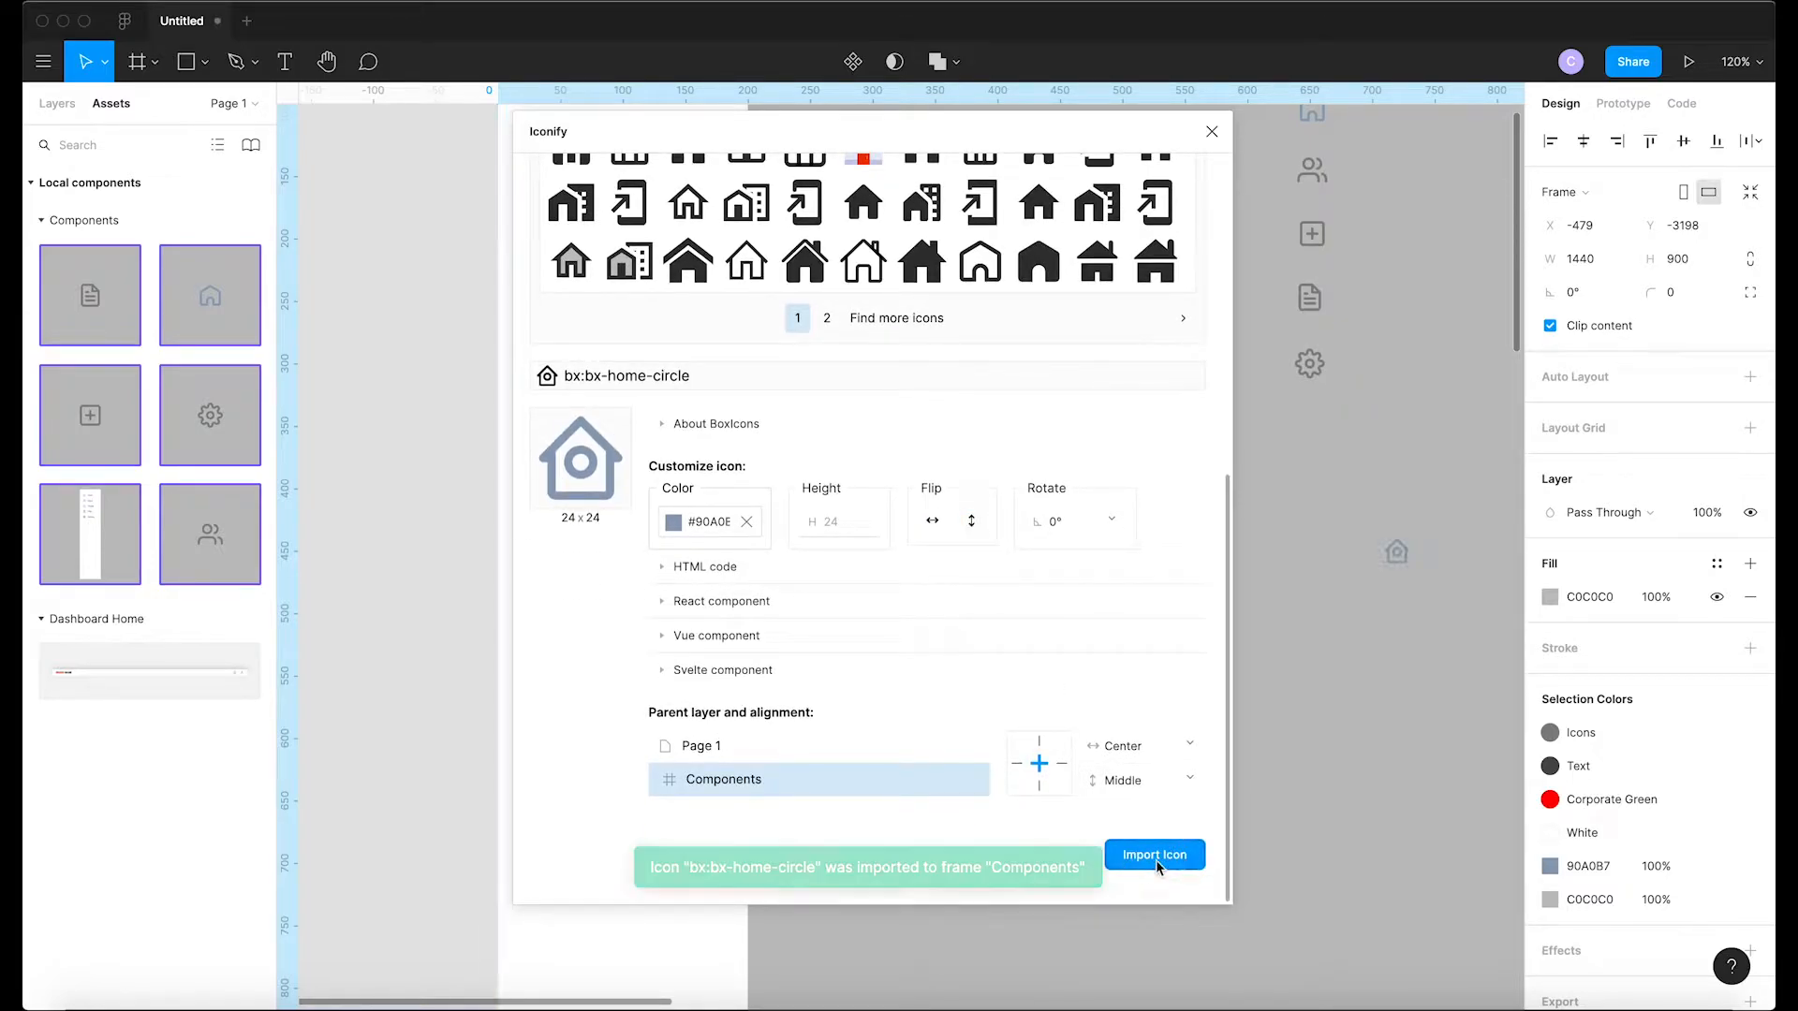
left_click(1211, 131)
Move the imported home-circle icon beside the home icon component, at X 687 and Y 84, and turn it into a component
left_click(1269, 640)
scroll(1271, 643, "right", 4)
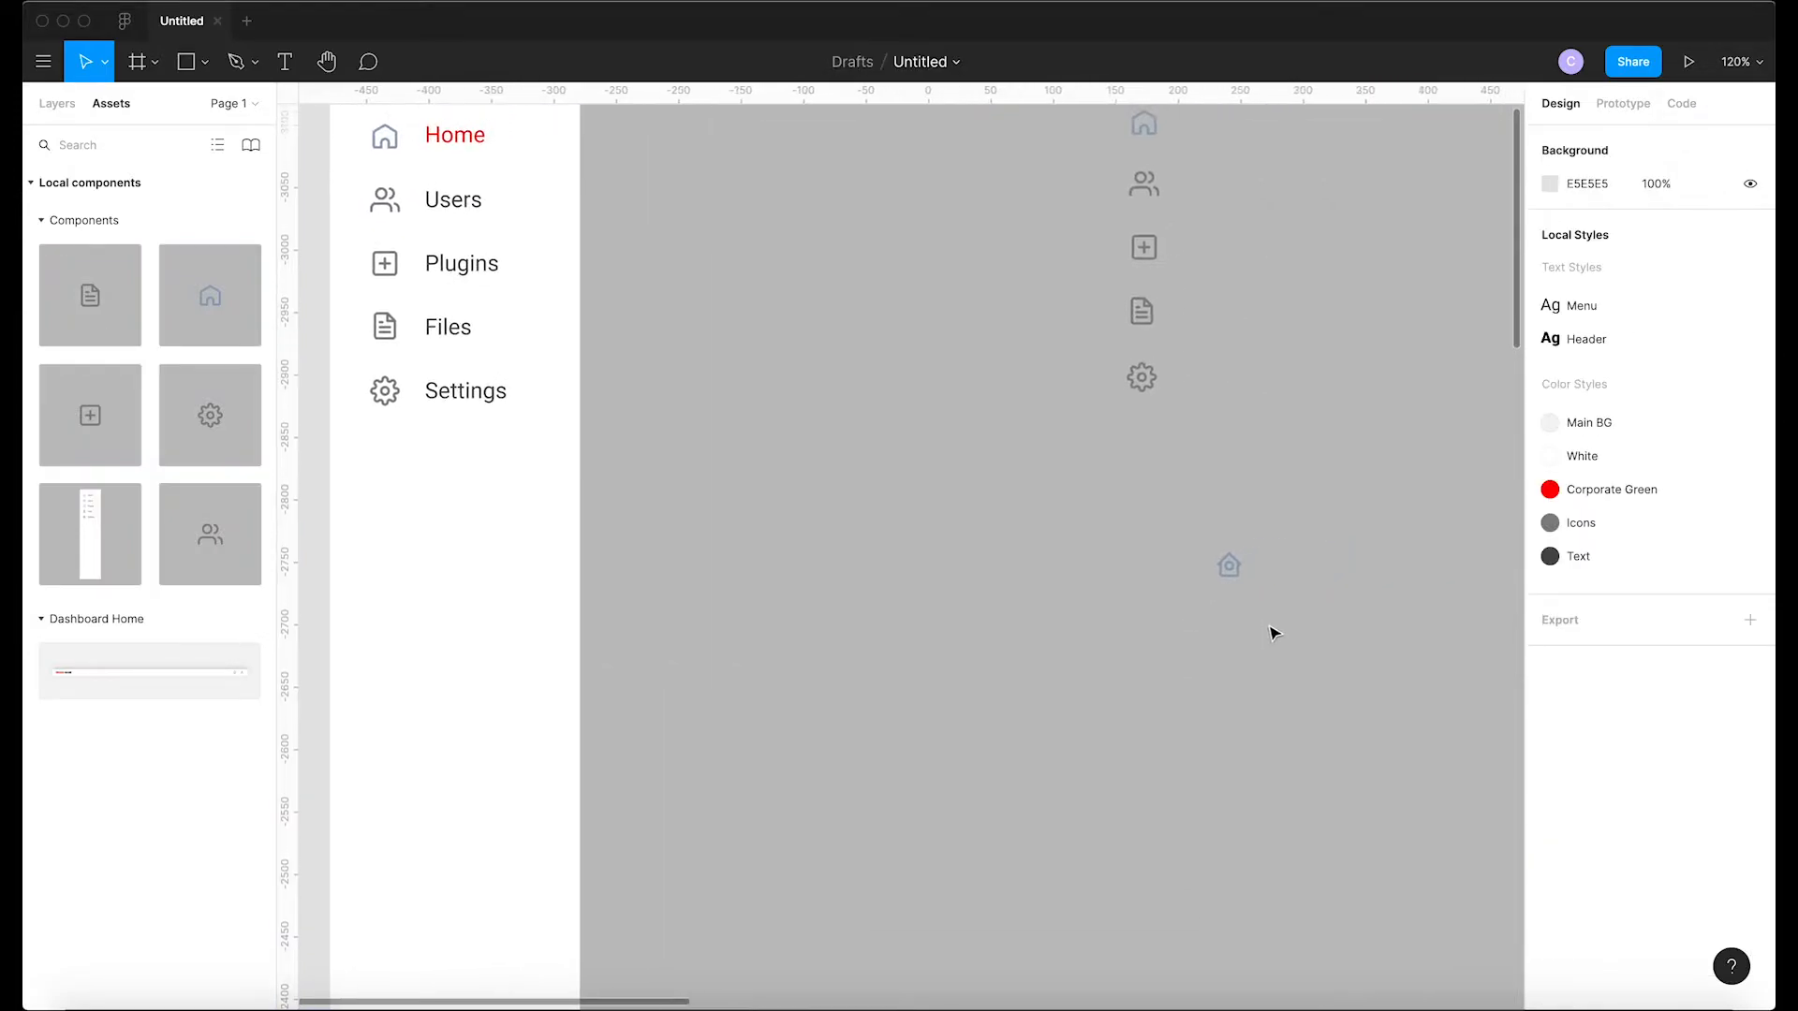
left_click(1231, 566)
scroll(1237, 575, "up", 2)
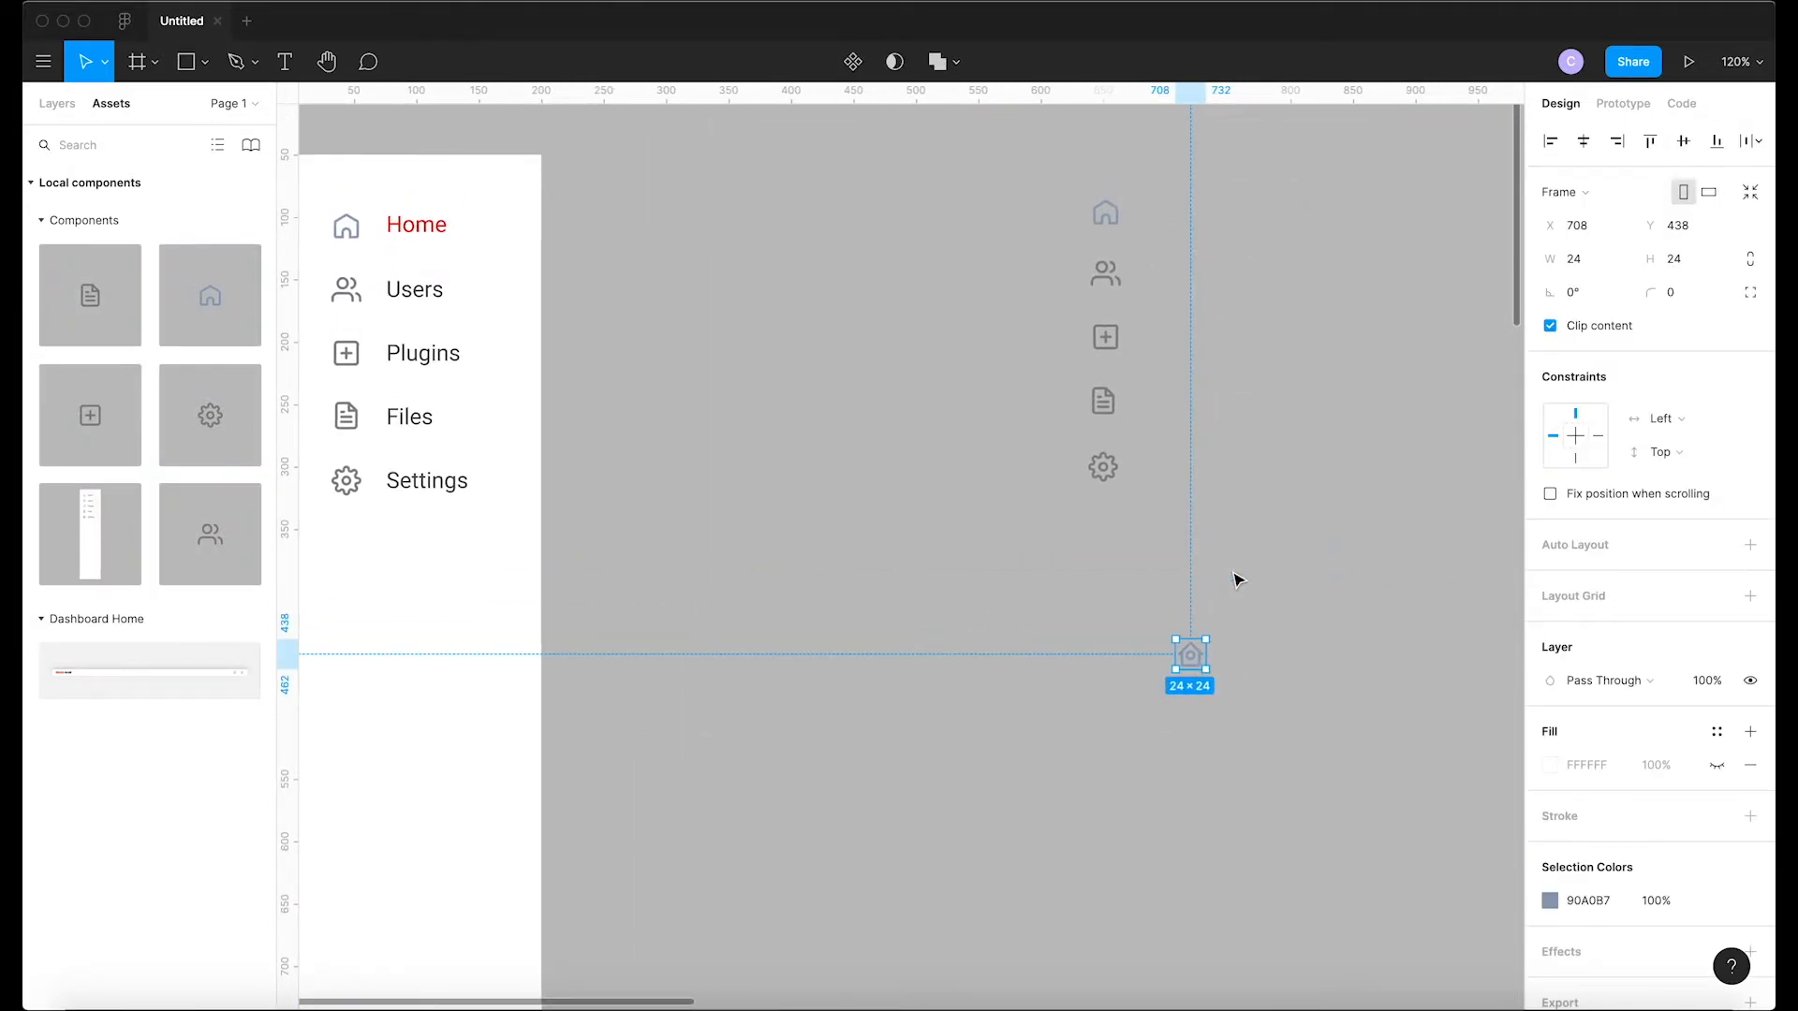
left_click(1107, 218)
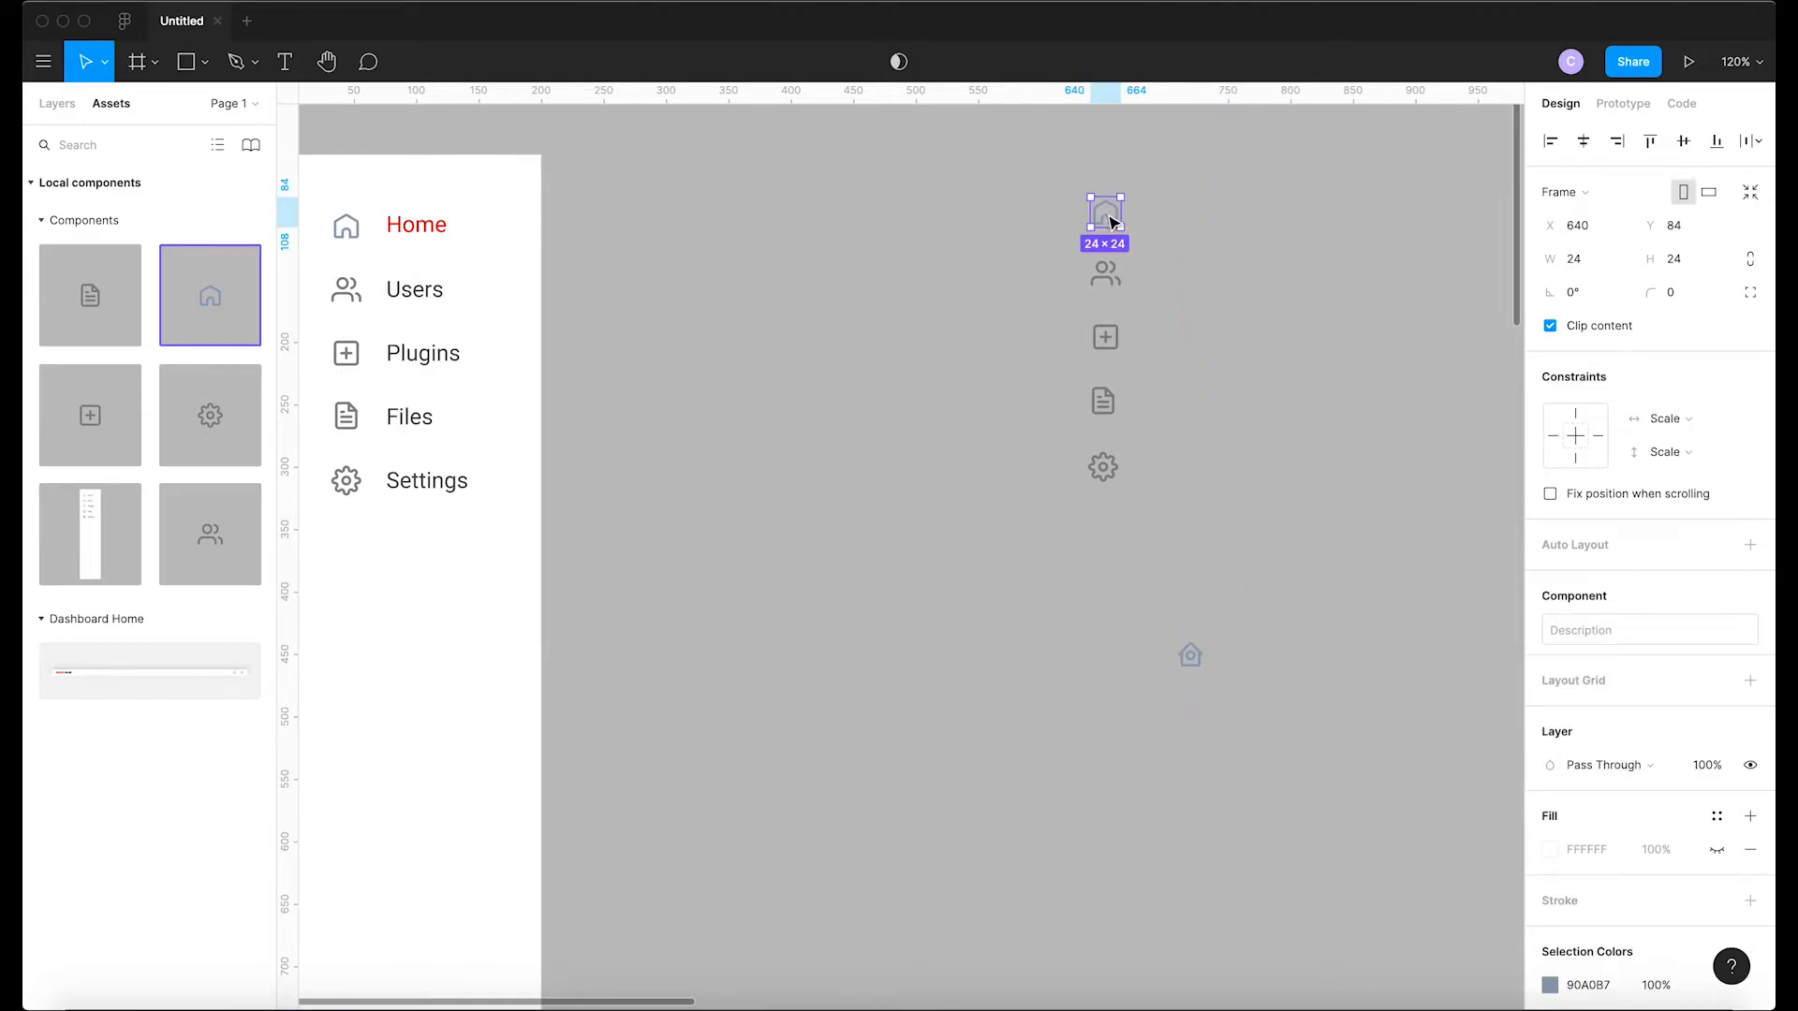
double_click(1110, 220)
left_click(1249, 615)
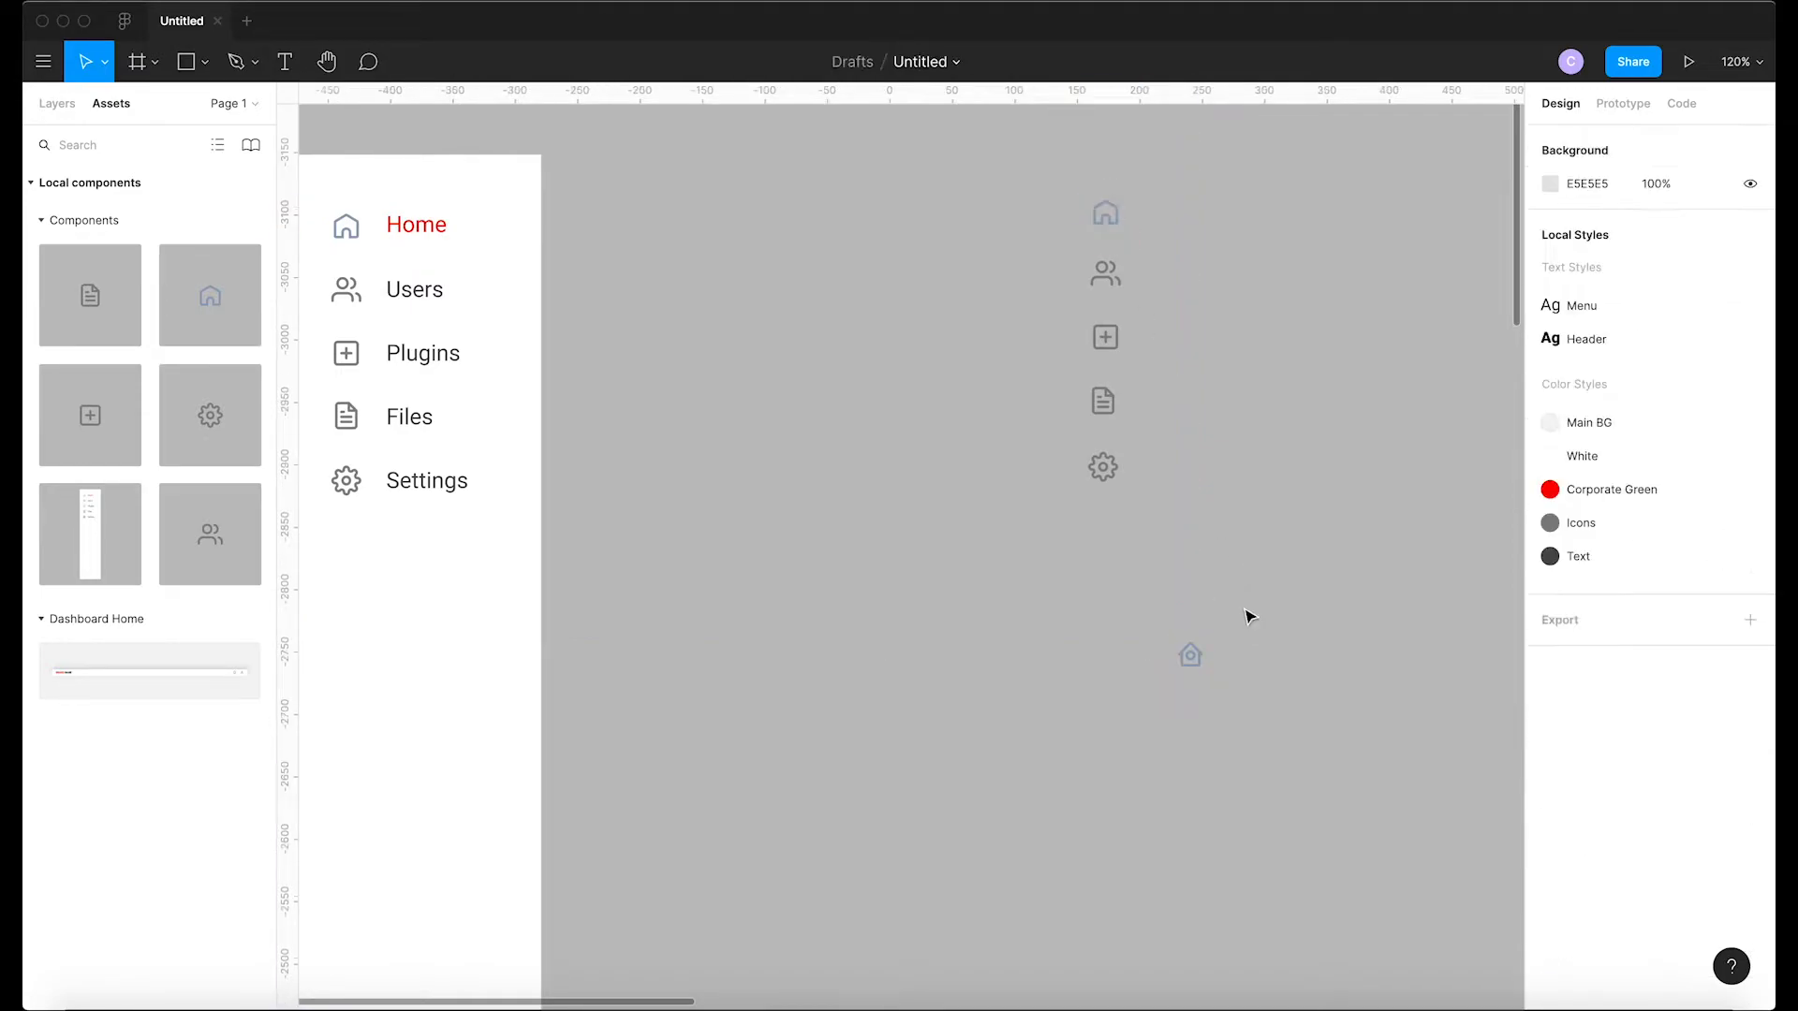
left_click_drag(1191, 655, 1167, 221)
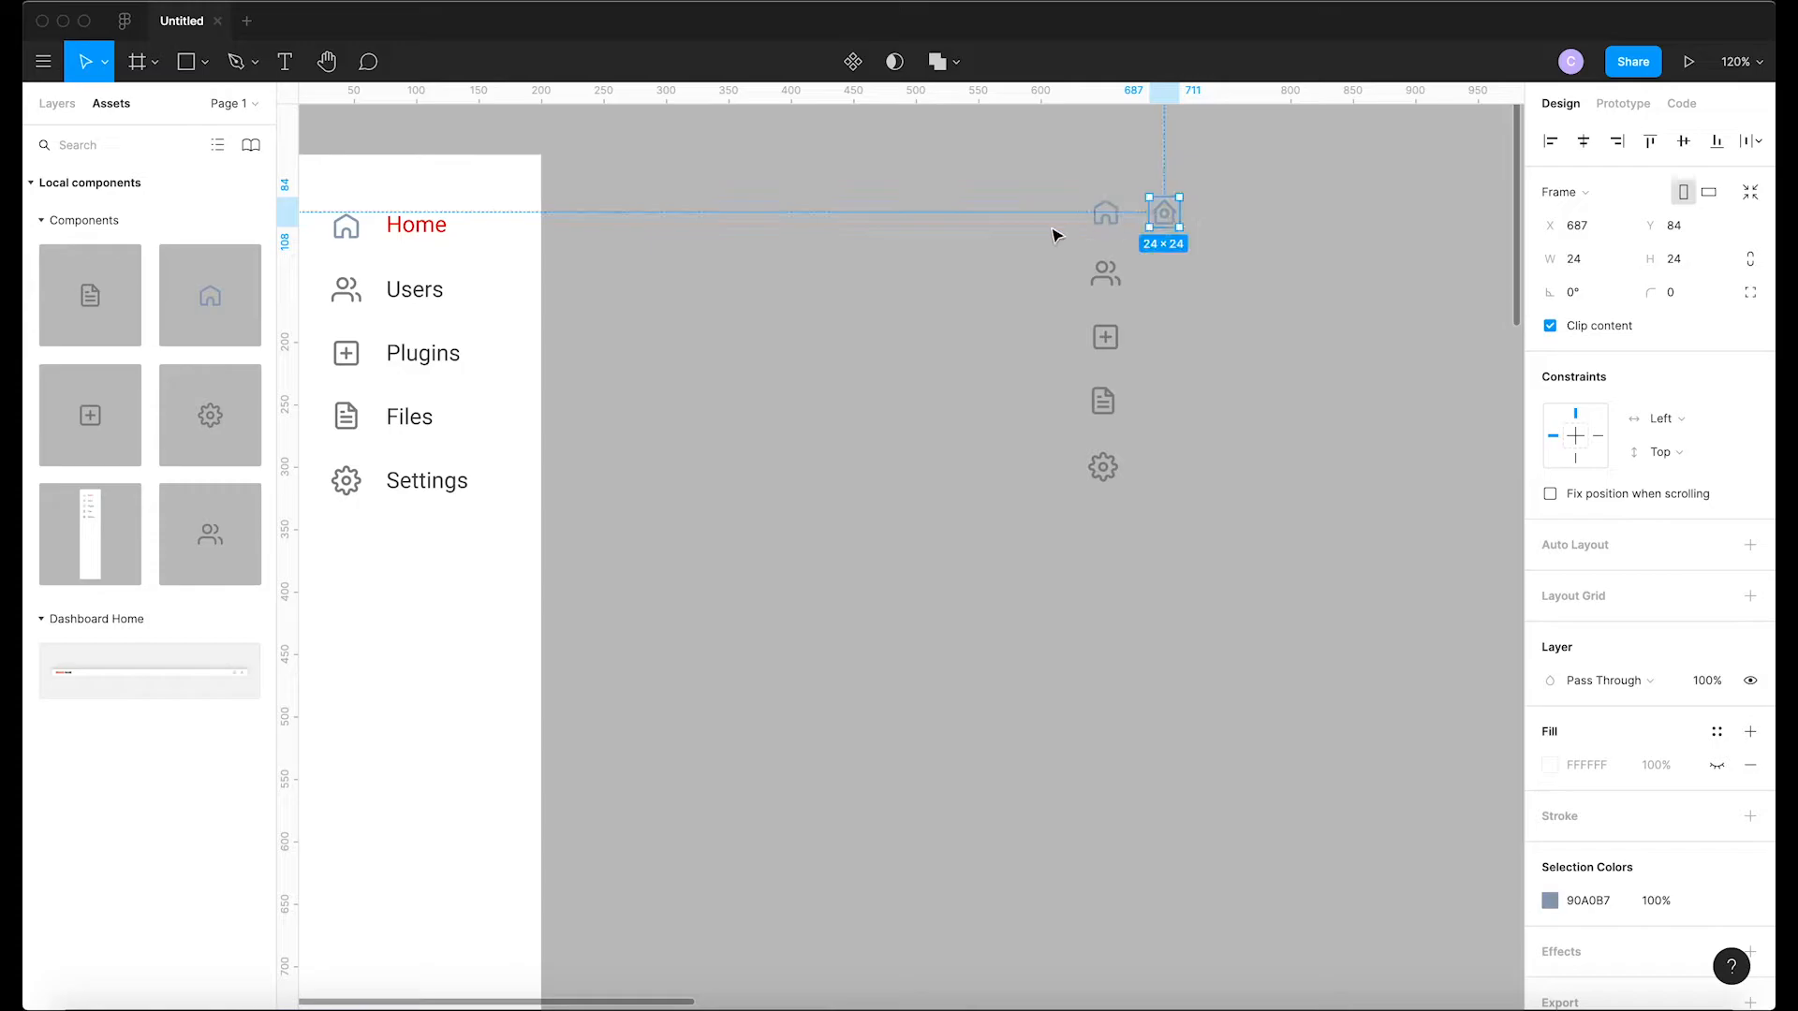
right_click(1167, 223)
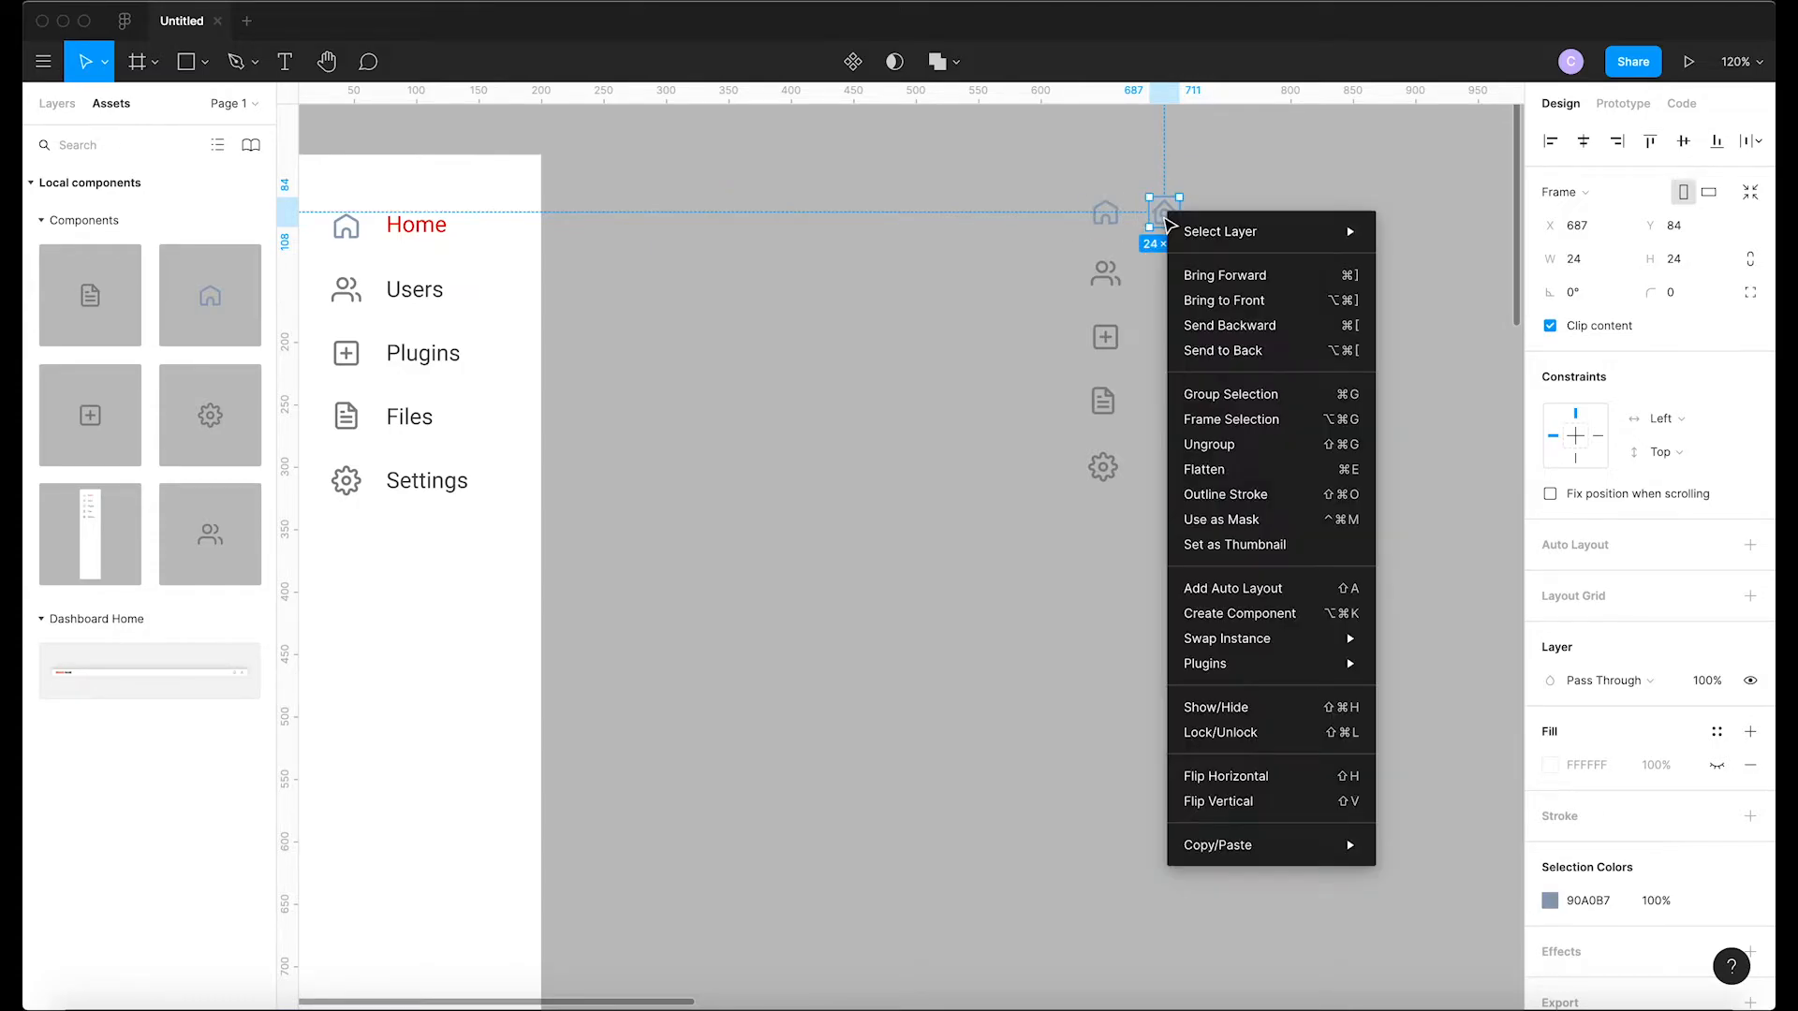
left_click(1238, 614)
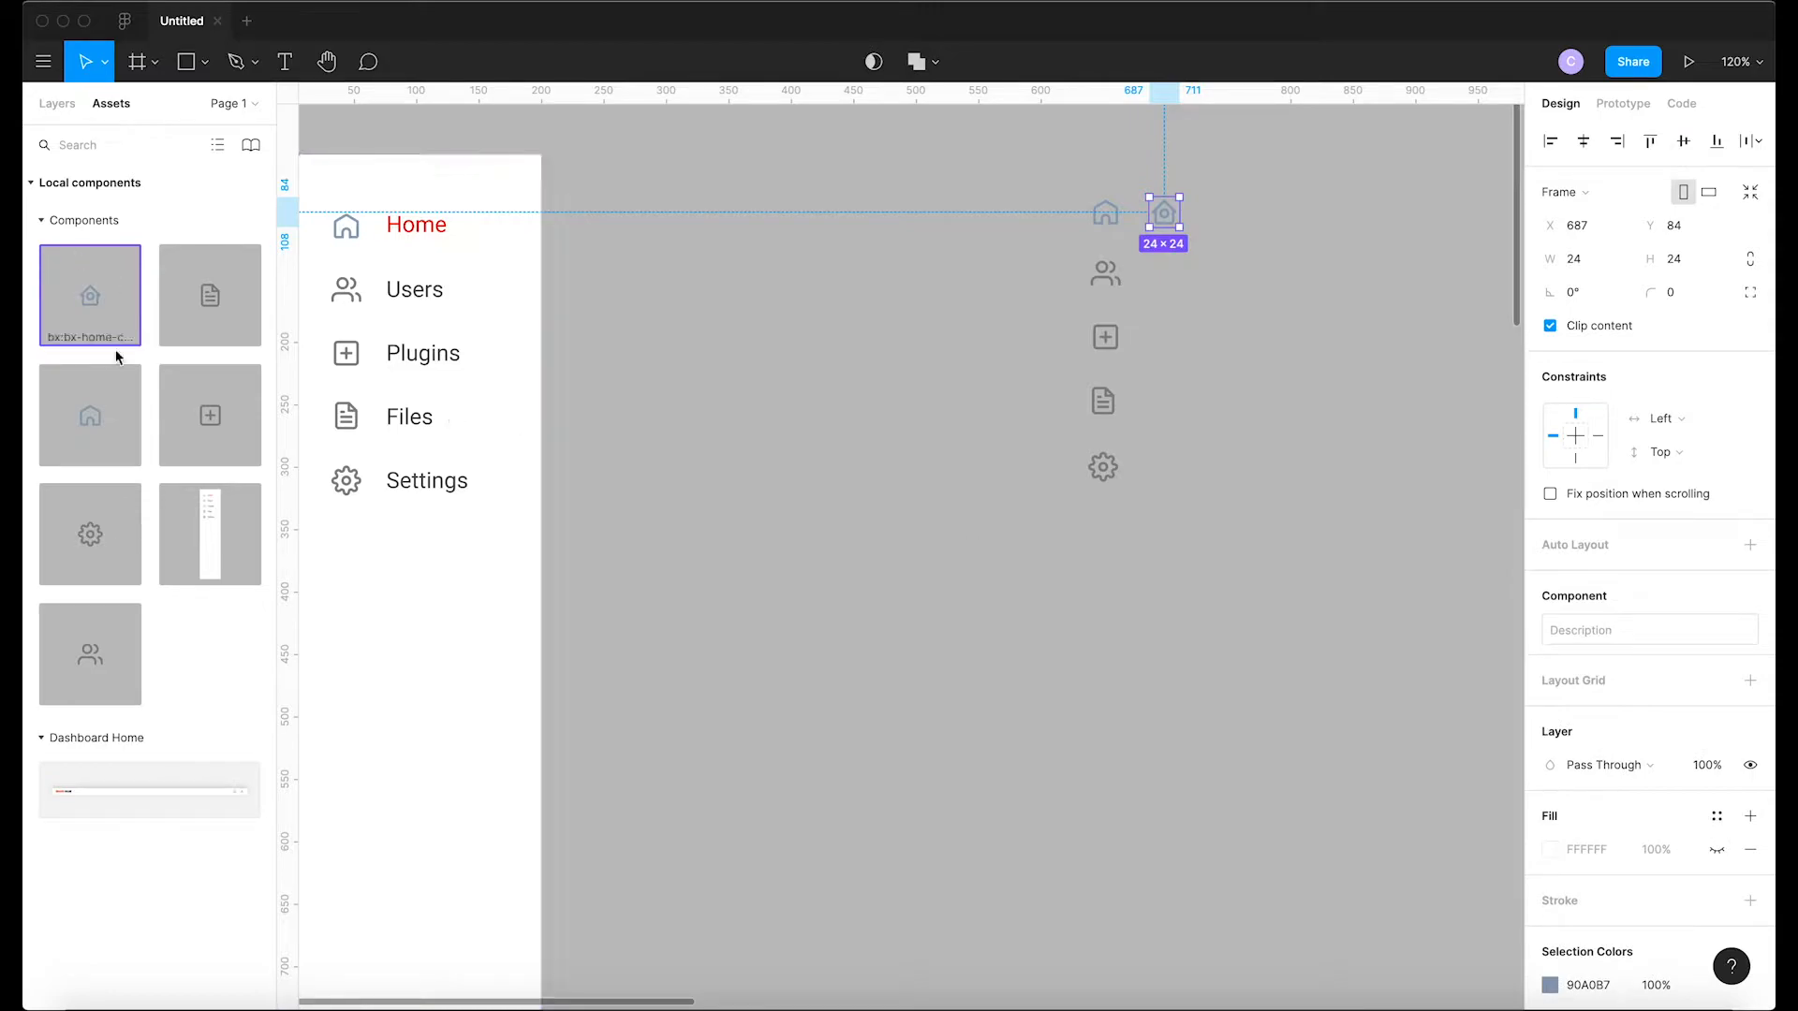
Rename the bx:bx-home-circle component in the Components frame as Home2
right_click(96, 302)
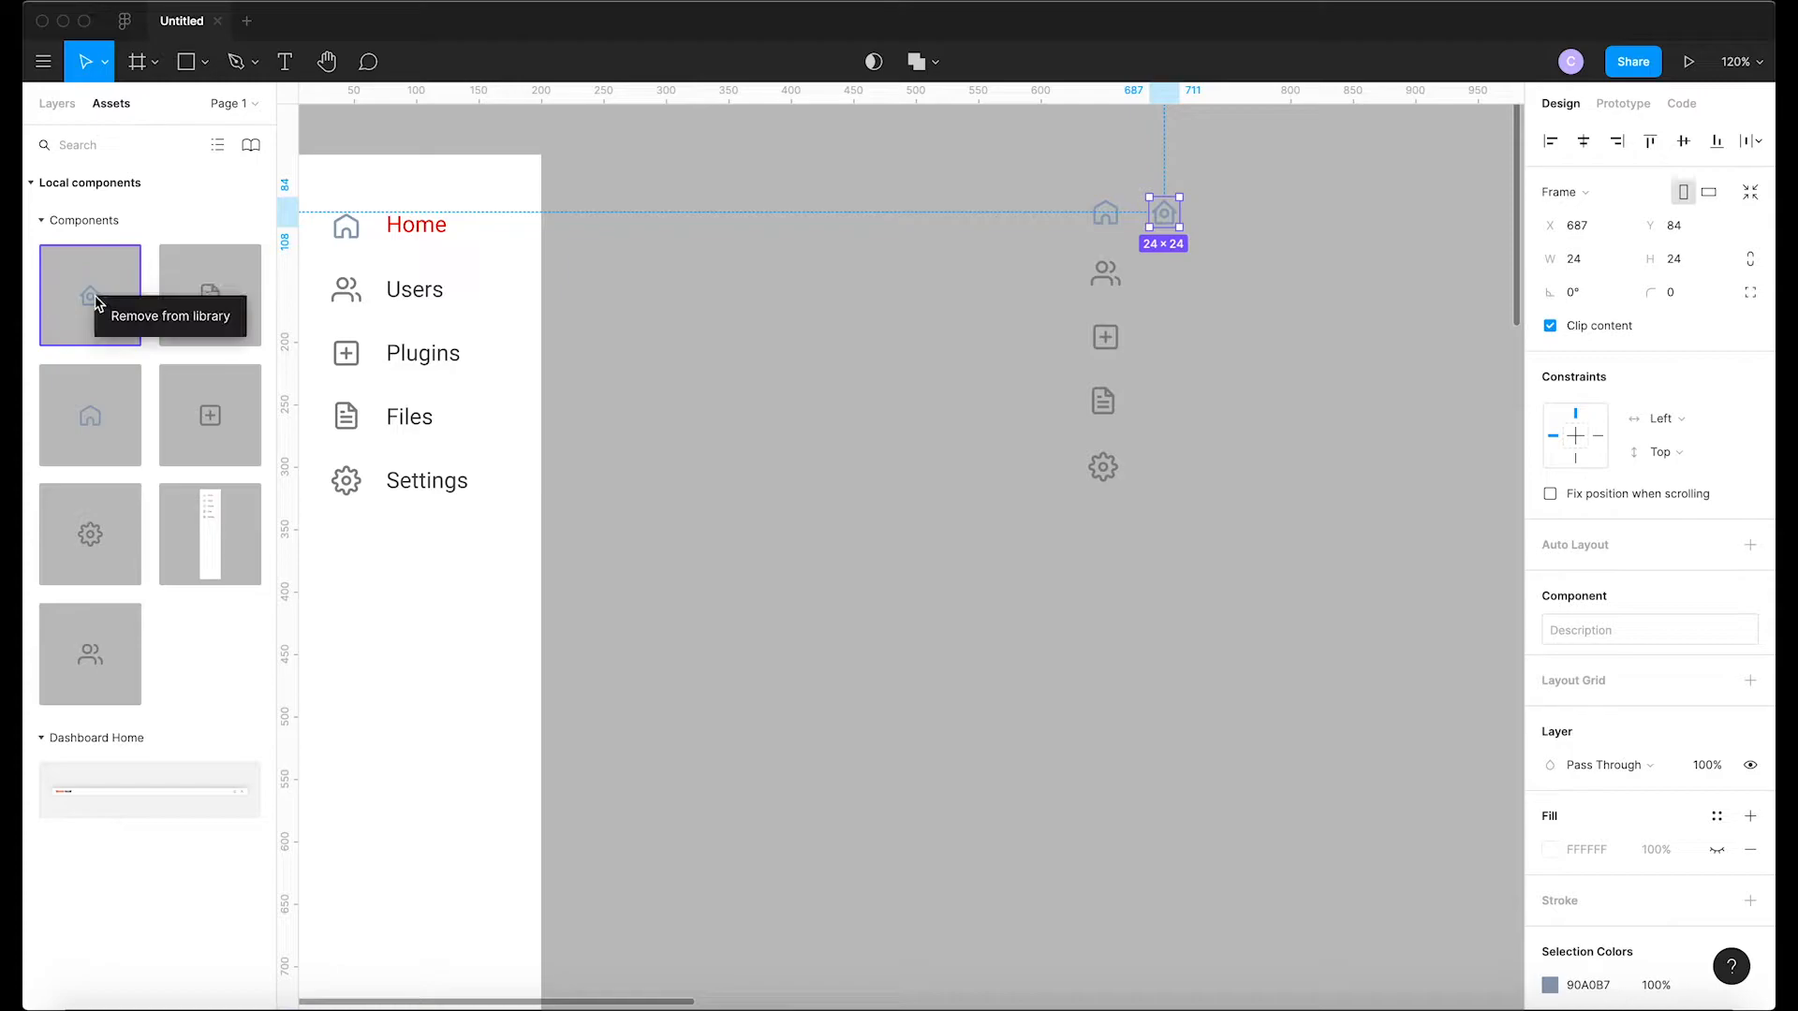
left_click(78, 316)
left_click(57, 103)
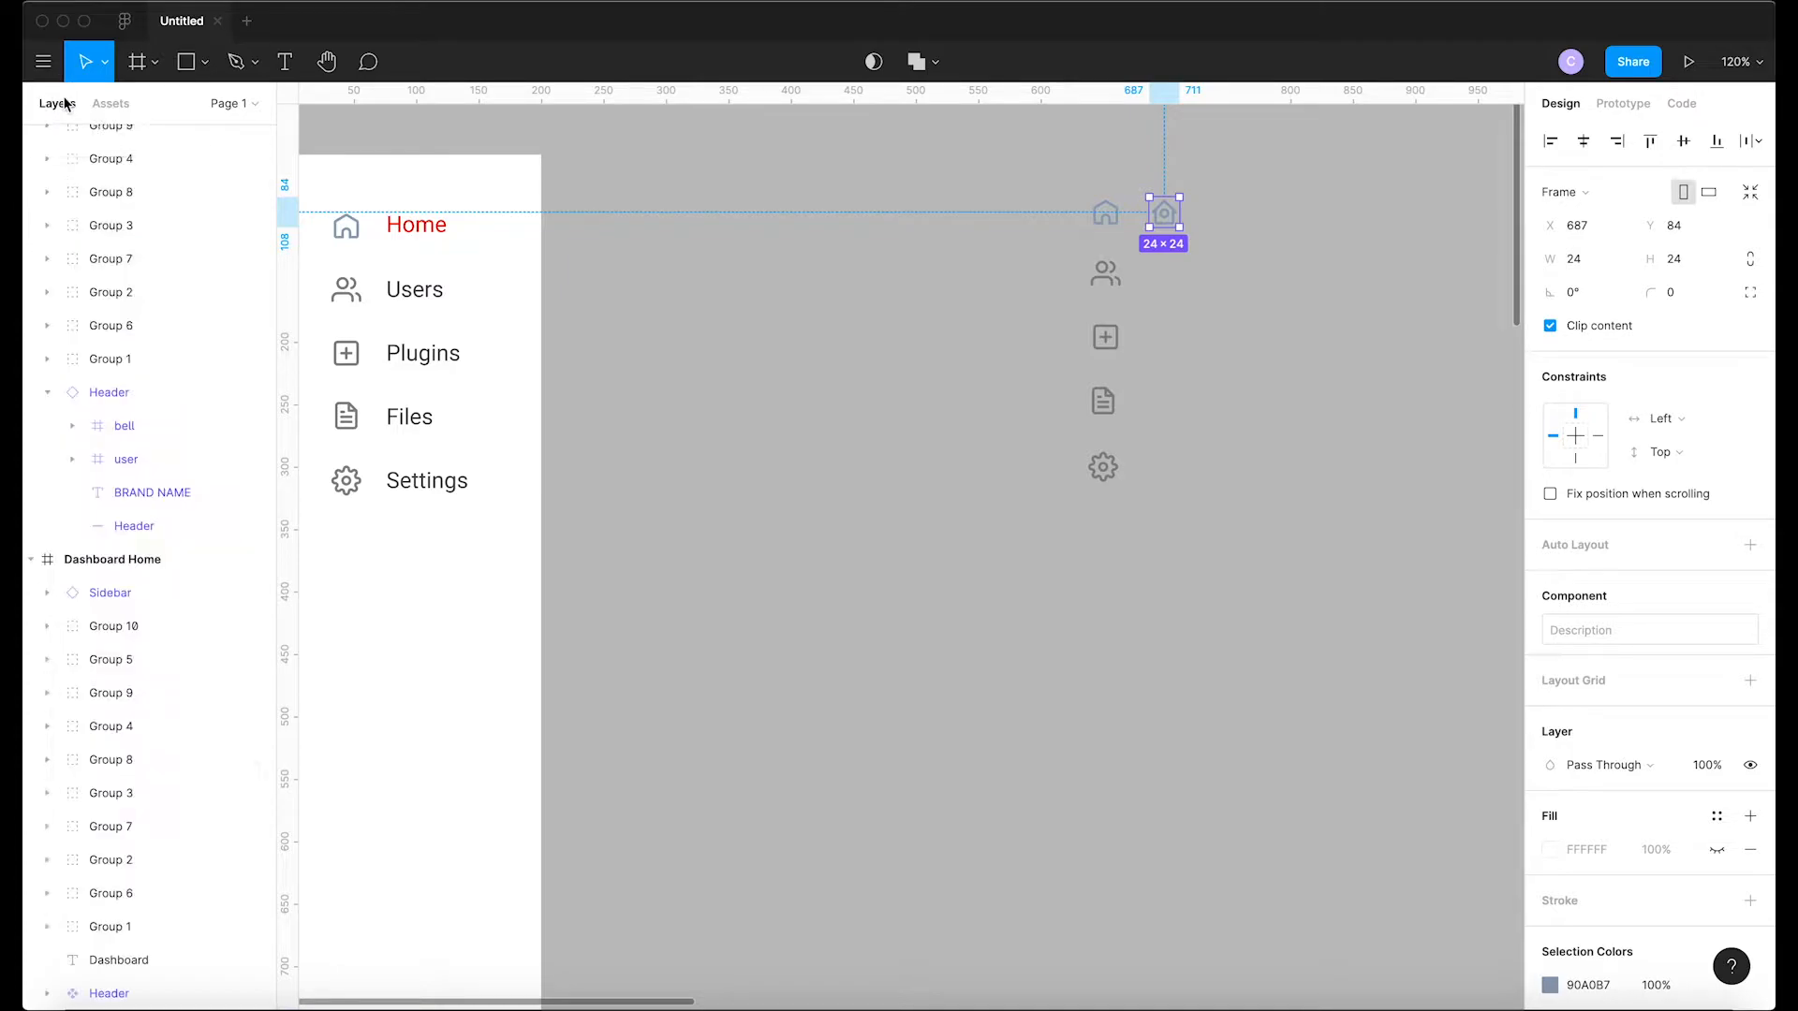
left_click(1256, 213)
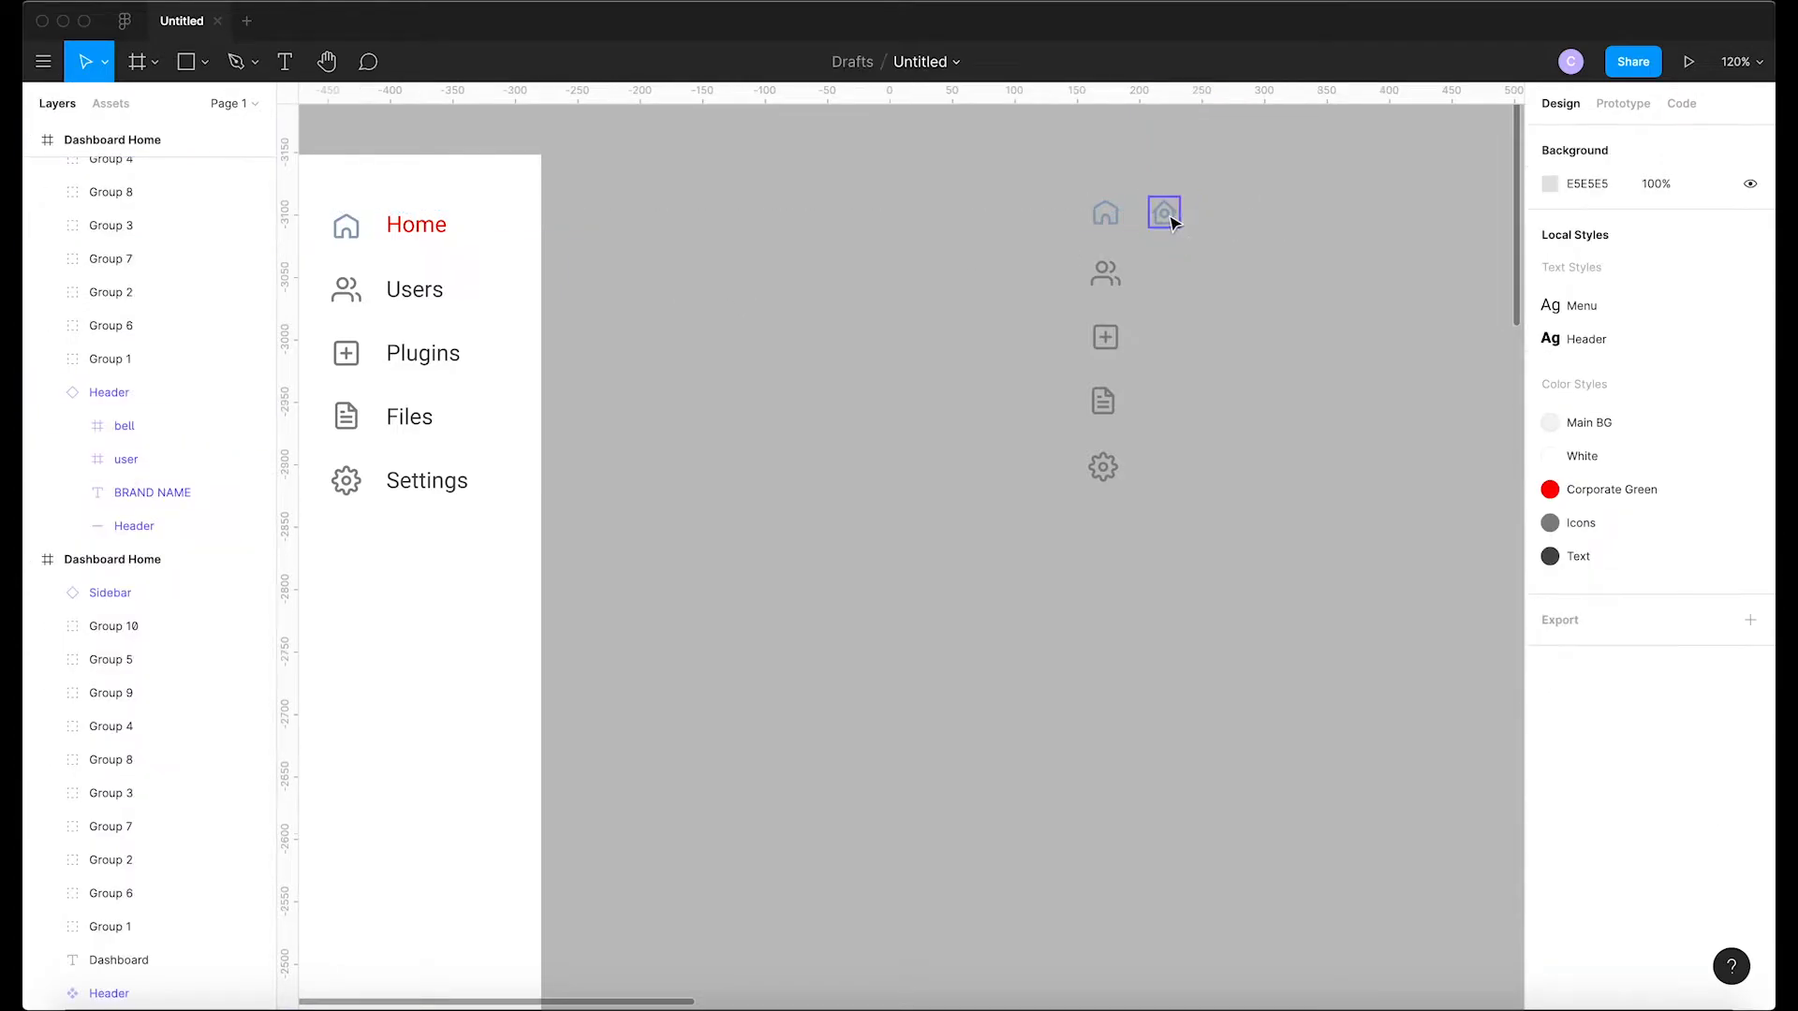
left_click(1167, 216)
left_click(144, 181)
right_click(144, 181)
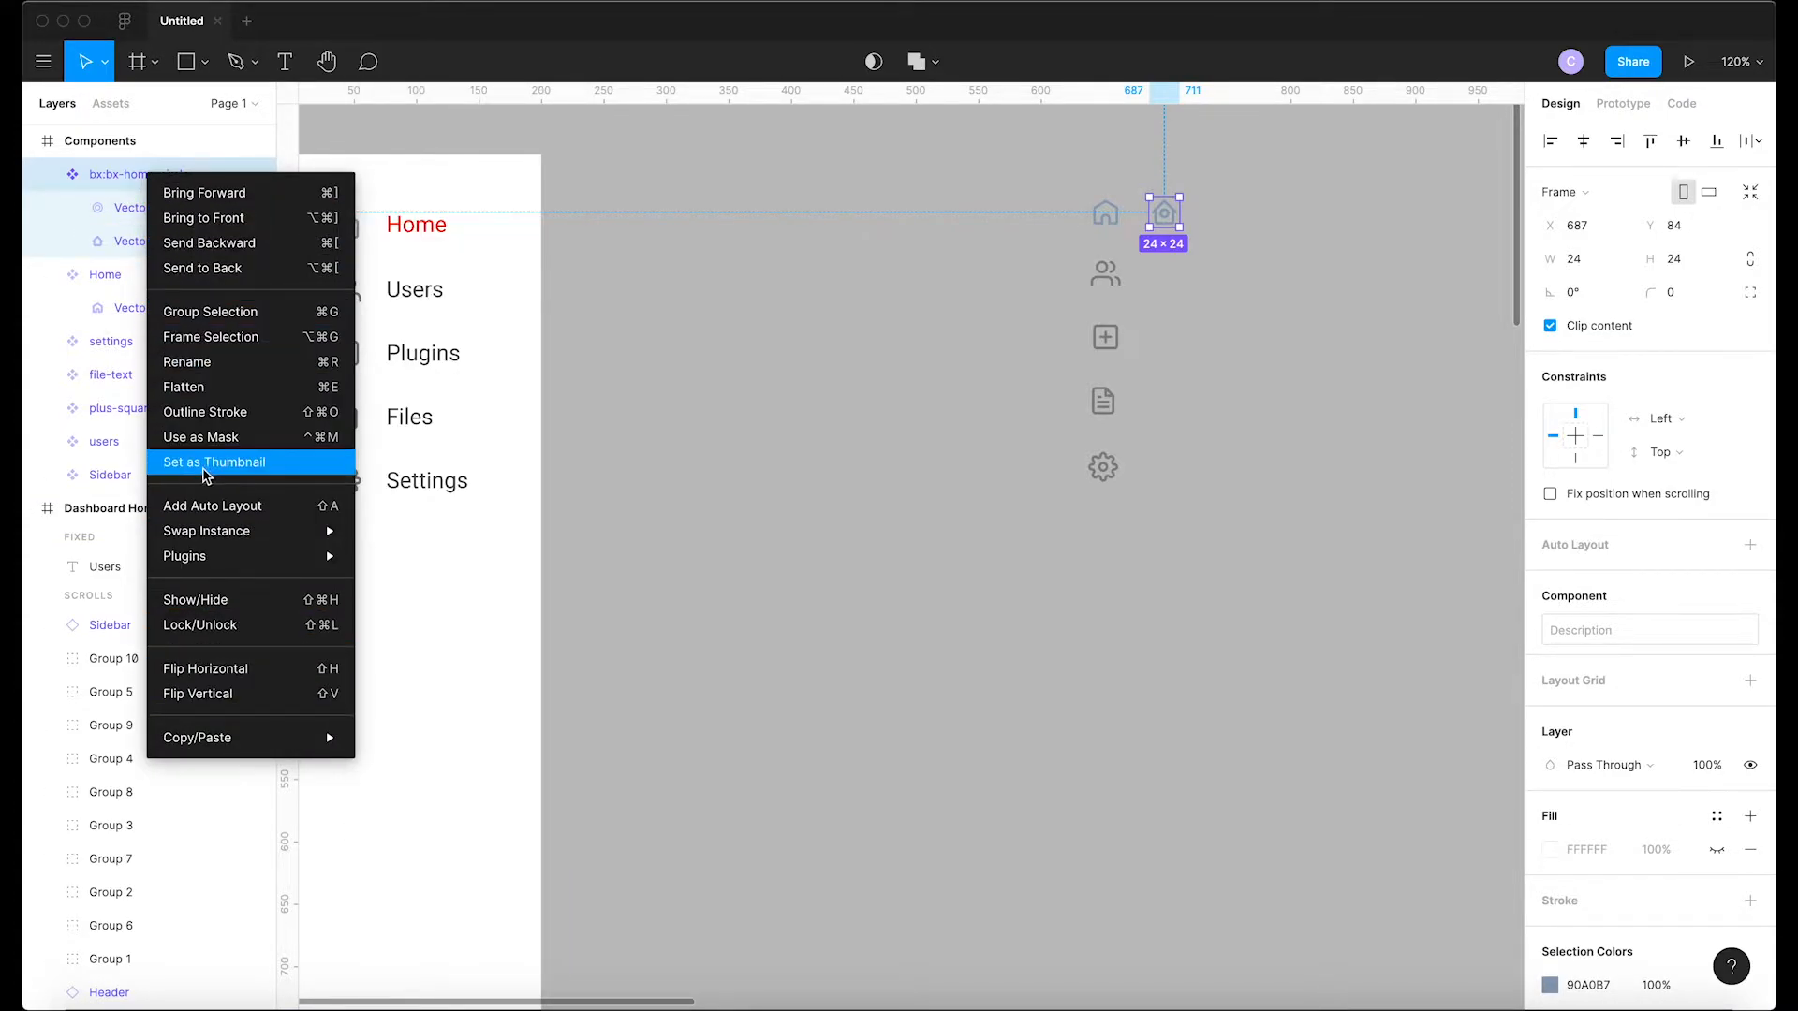
left_click(683, 381)
double_click(125, 173)
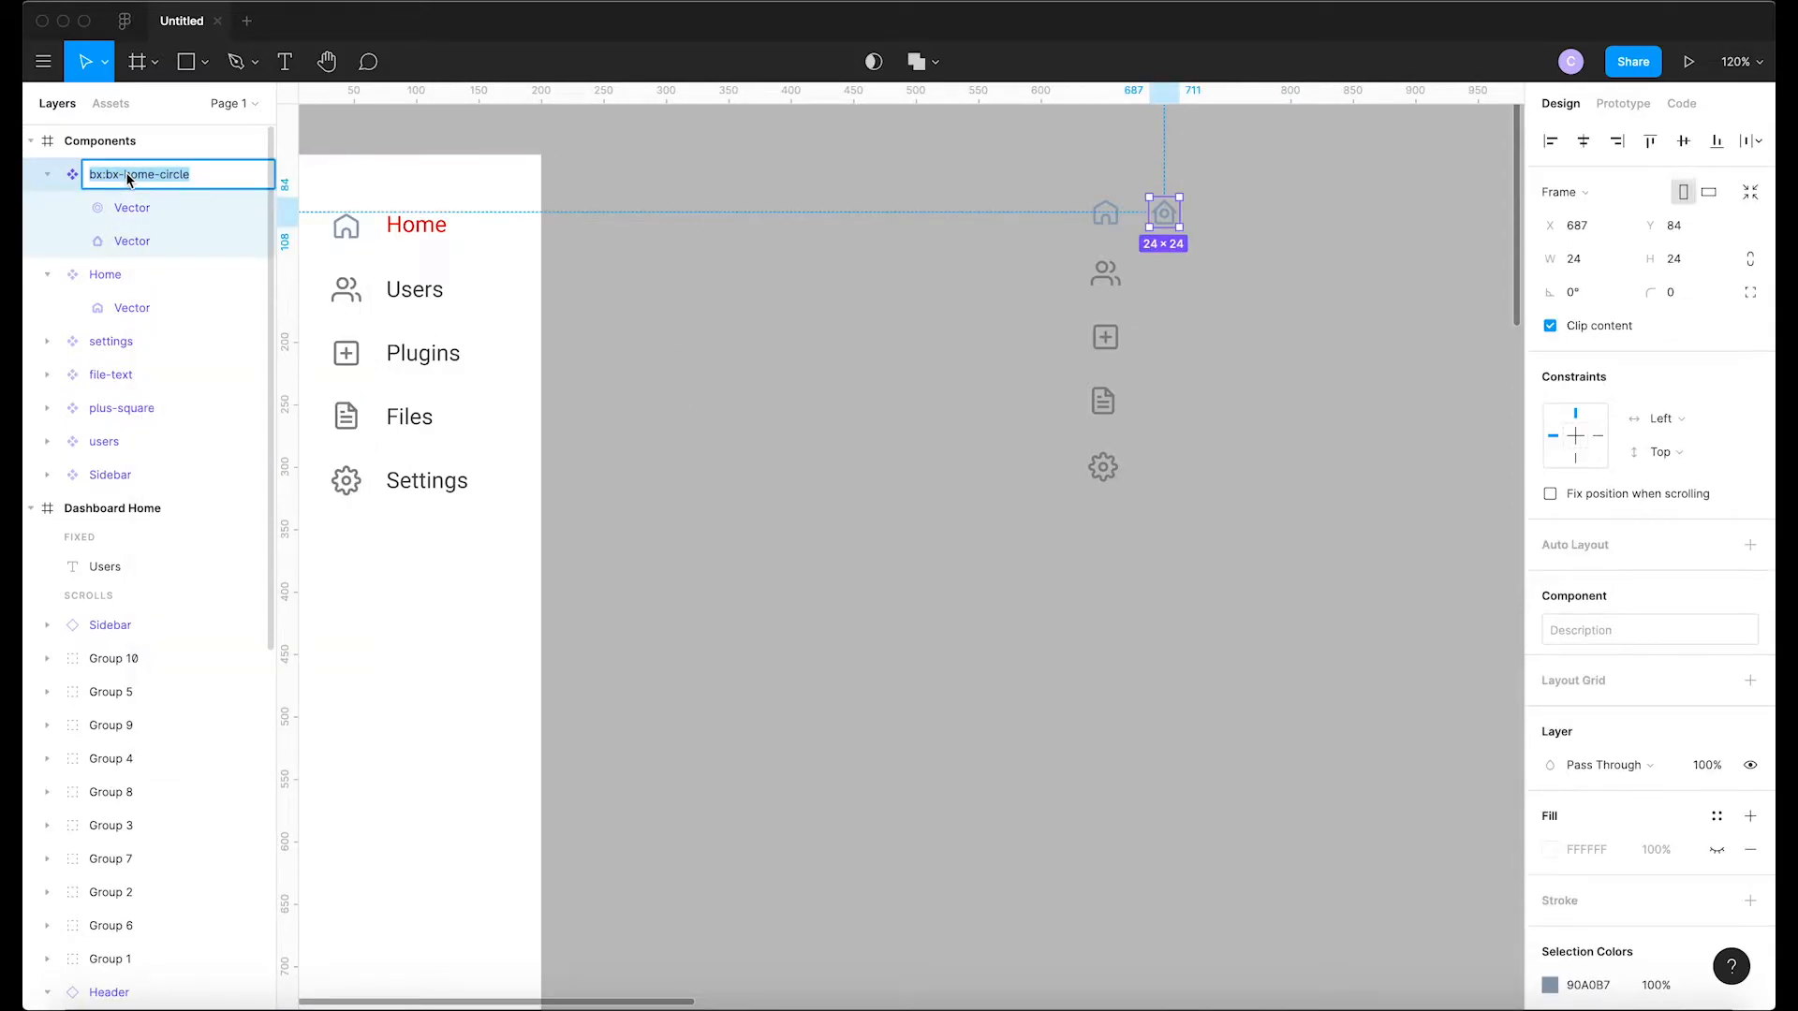
type("Home2")
key("Return")
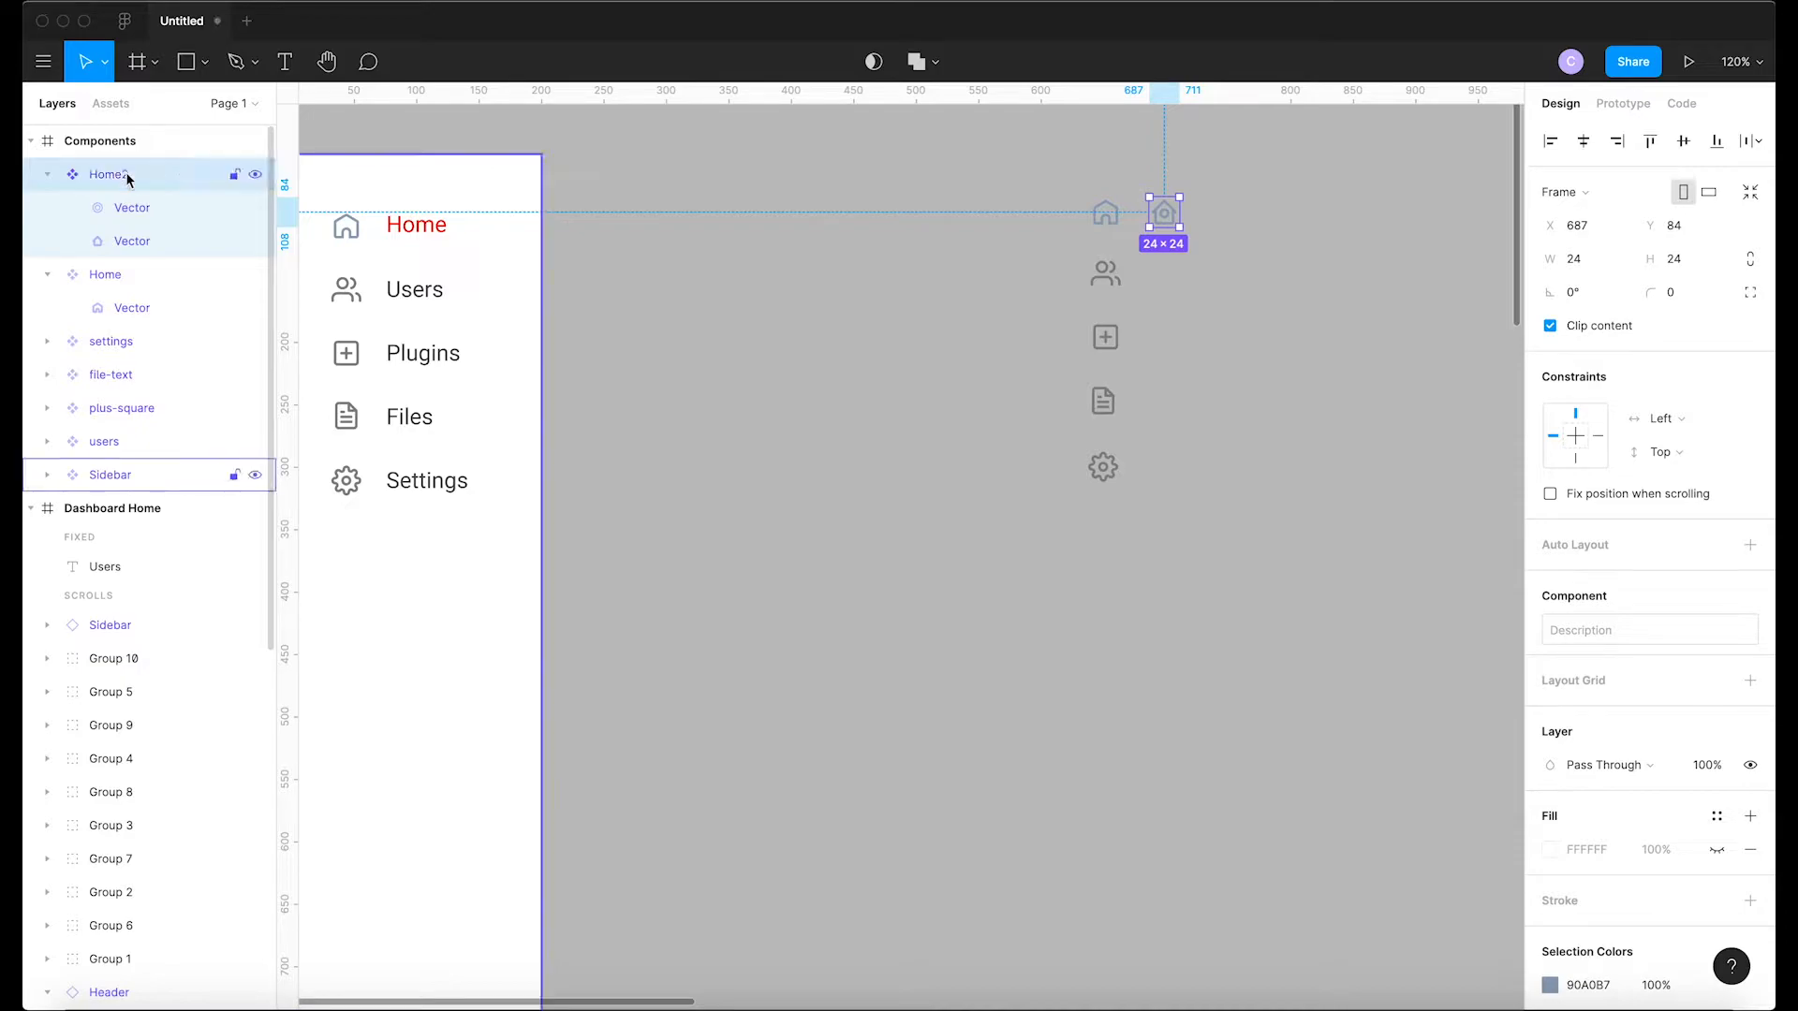
left_click(799, 427)
Select the home icon instance inside the Sidebar component and examine which components it can be swapped with
scroll(799, 428, "left", 2)
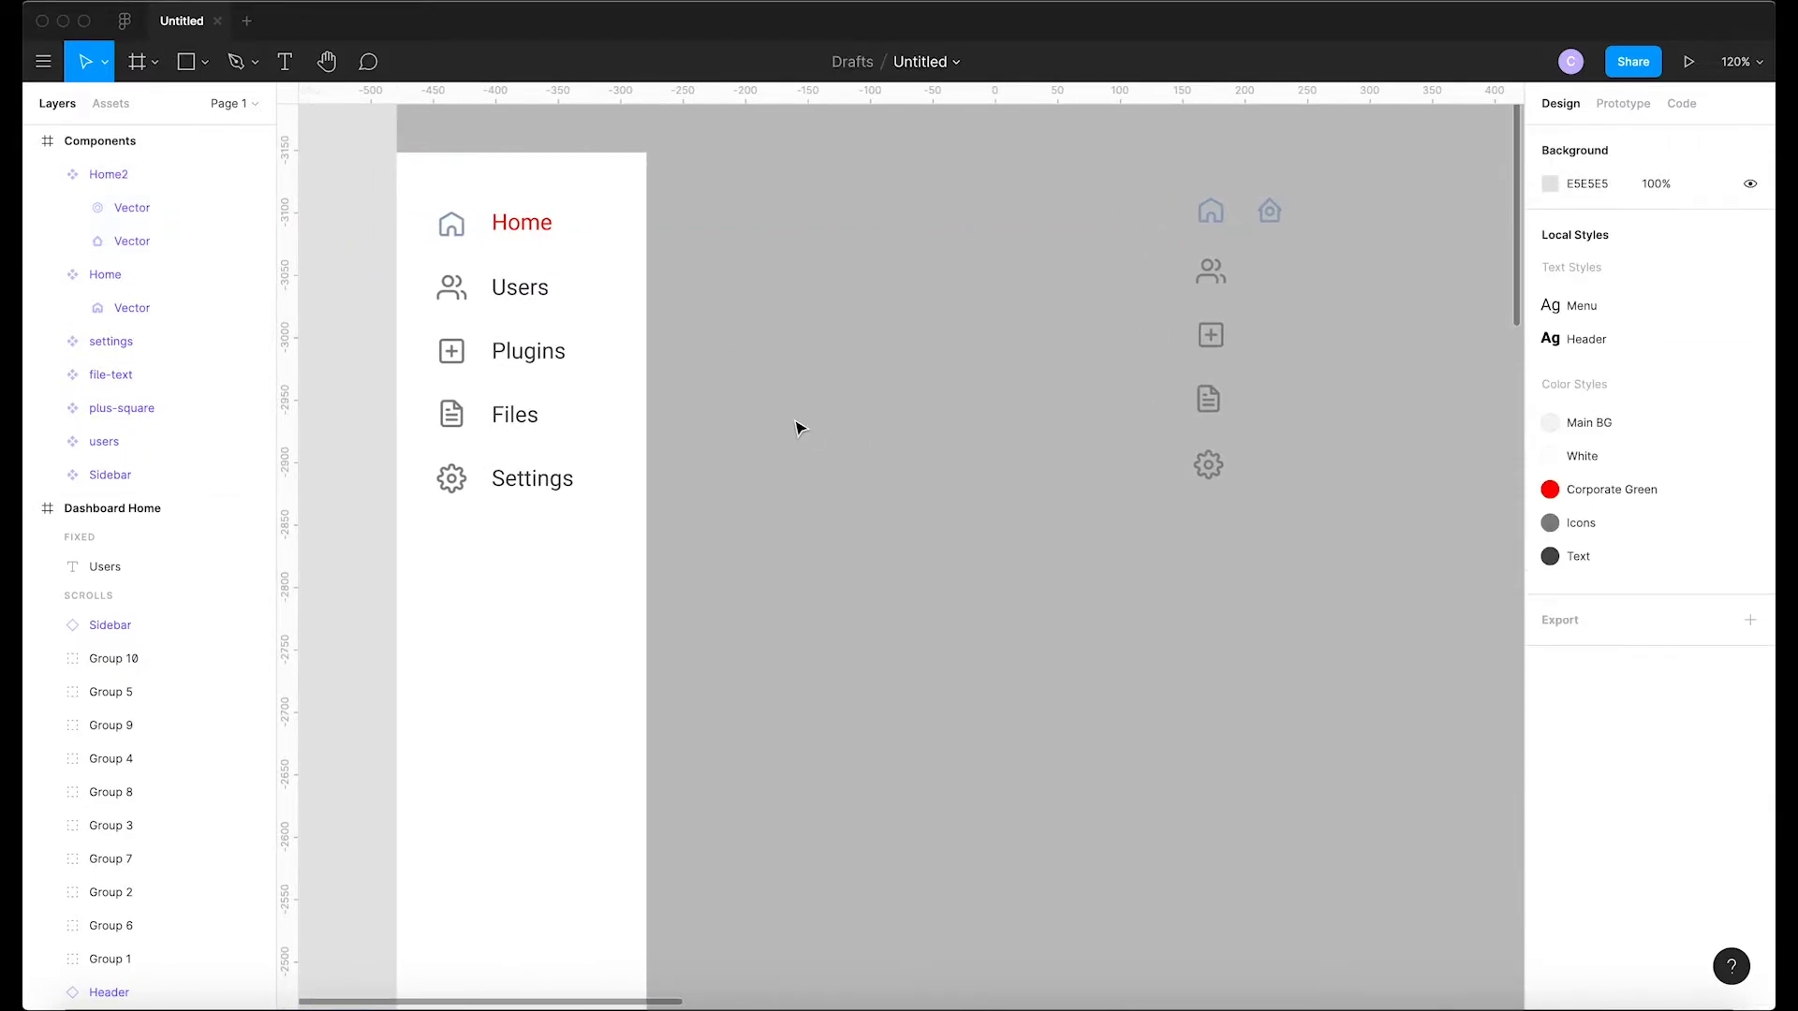
left_click(461, 238, "super")
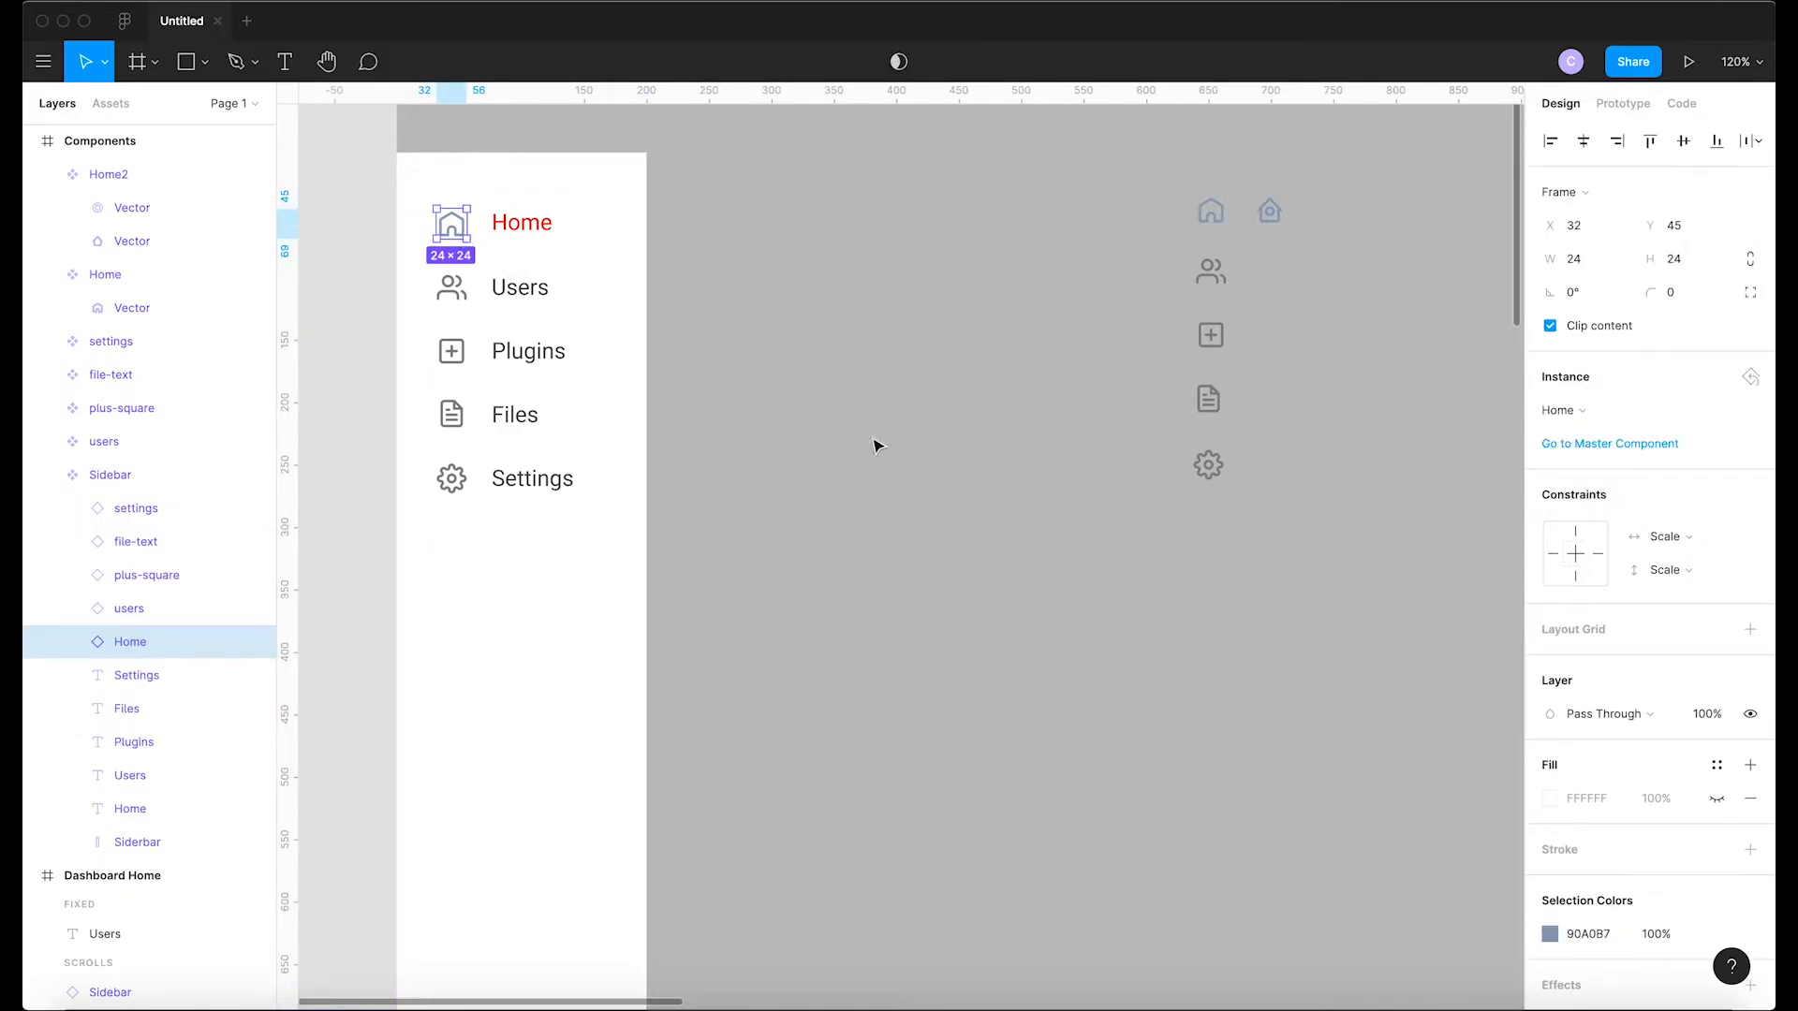
scroll(956, 497, "down", 5)
scroll(957, 498, "down", 5)
scroll(957, 498, "down", 10)
scroll(957, 498, "right", 2)
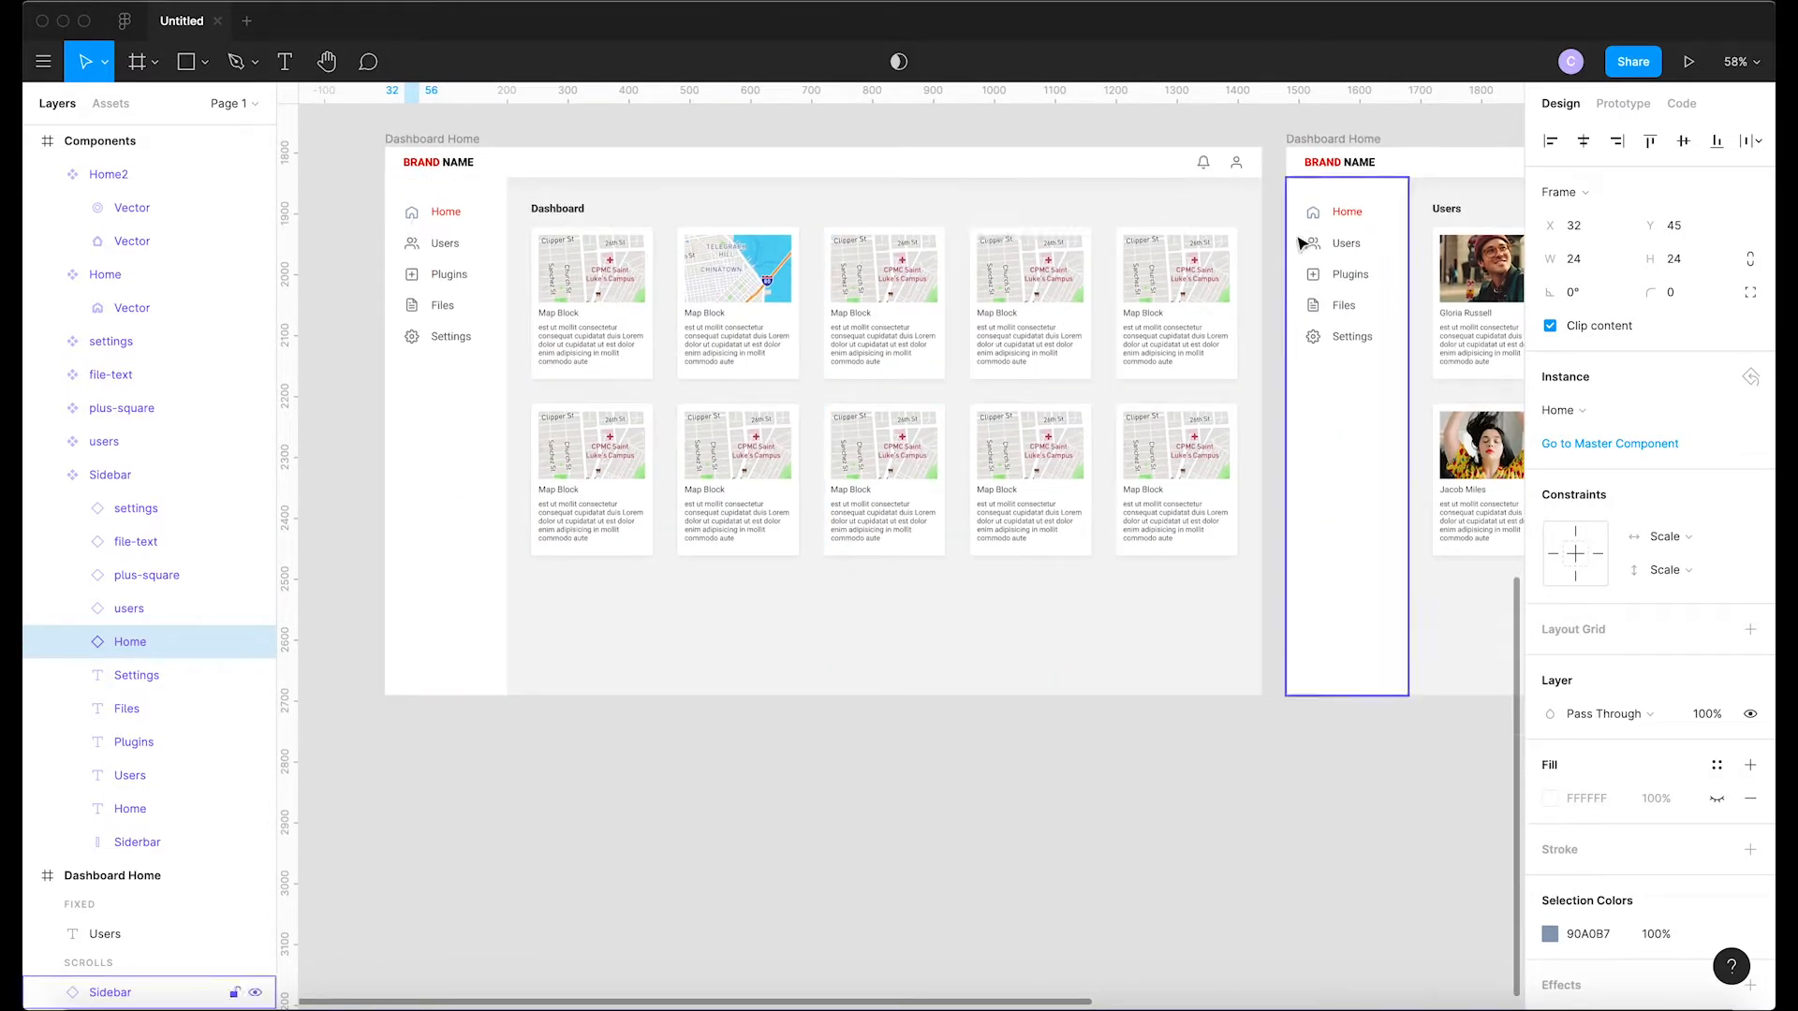
key("shift+2")
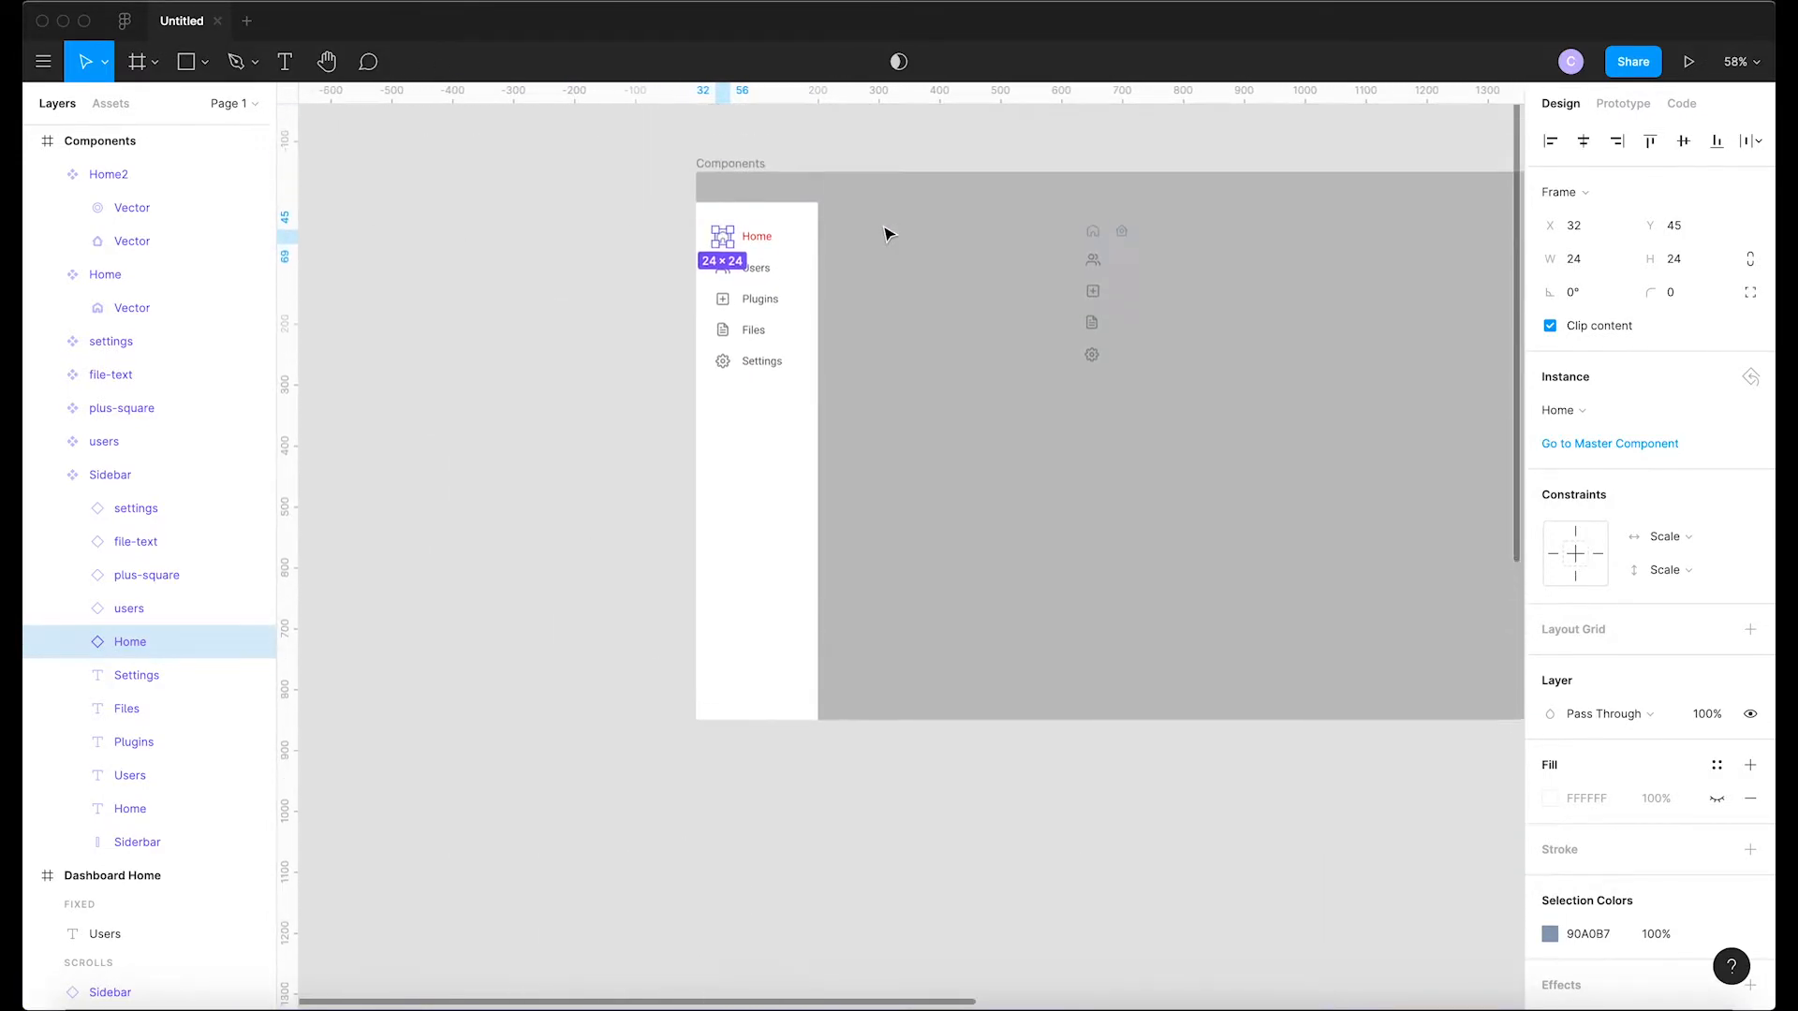
scroll(961, 446, "down", 3)
scroll(961, 446, "right", 2)
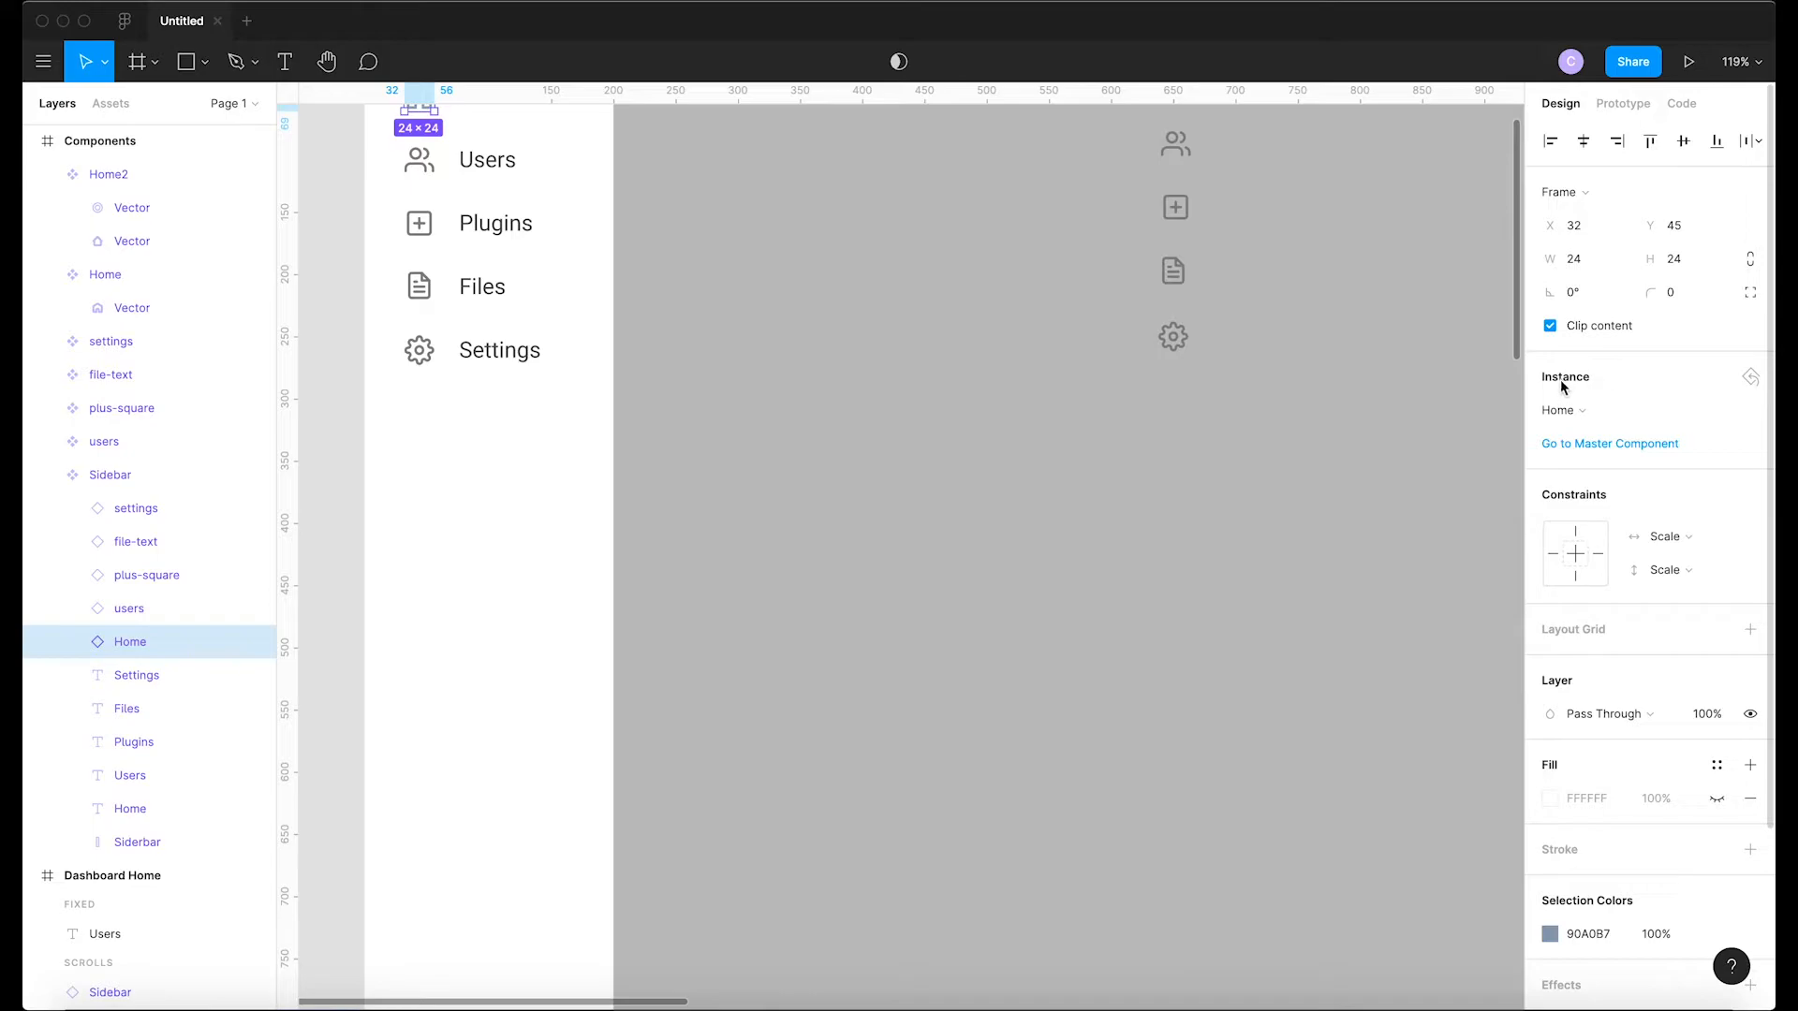
left_click(1596, 416)
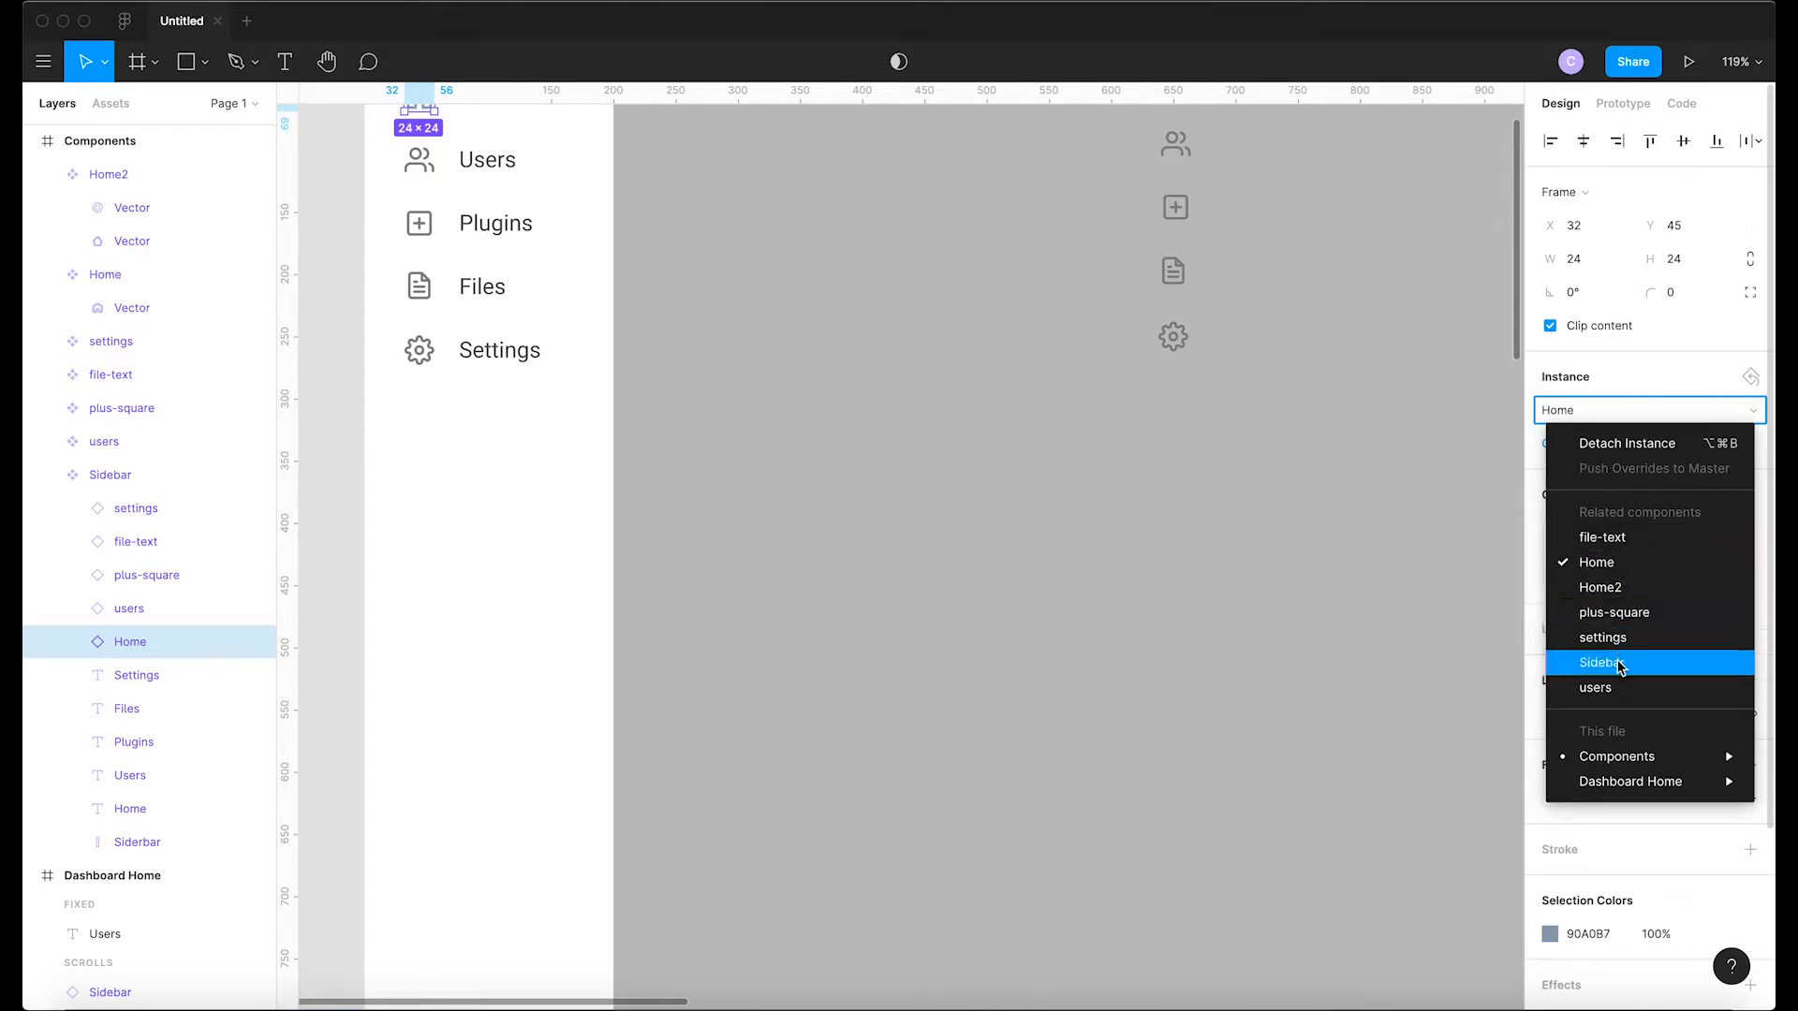
mouse_move(1630, 760)
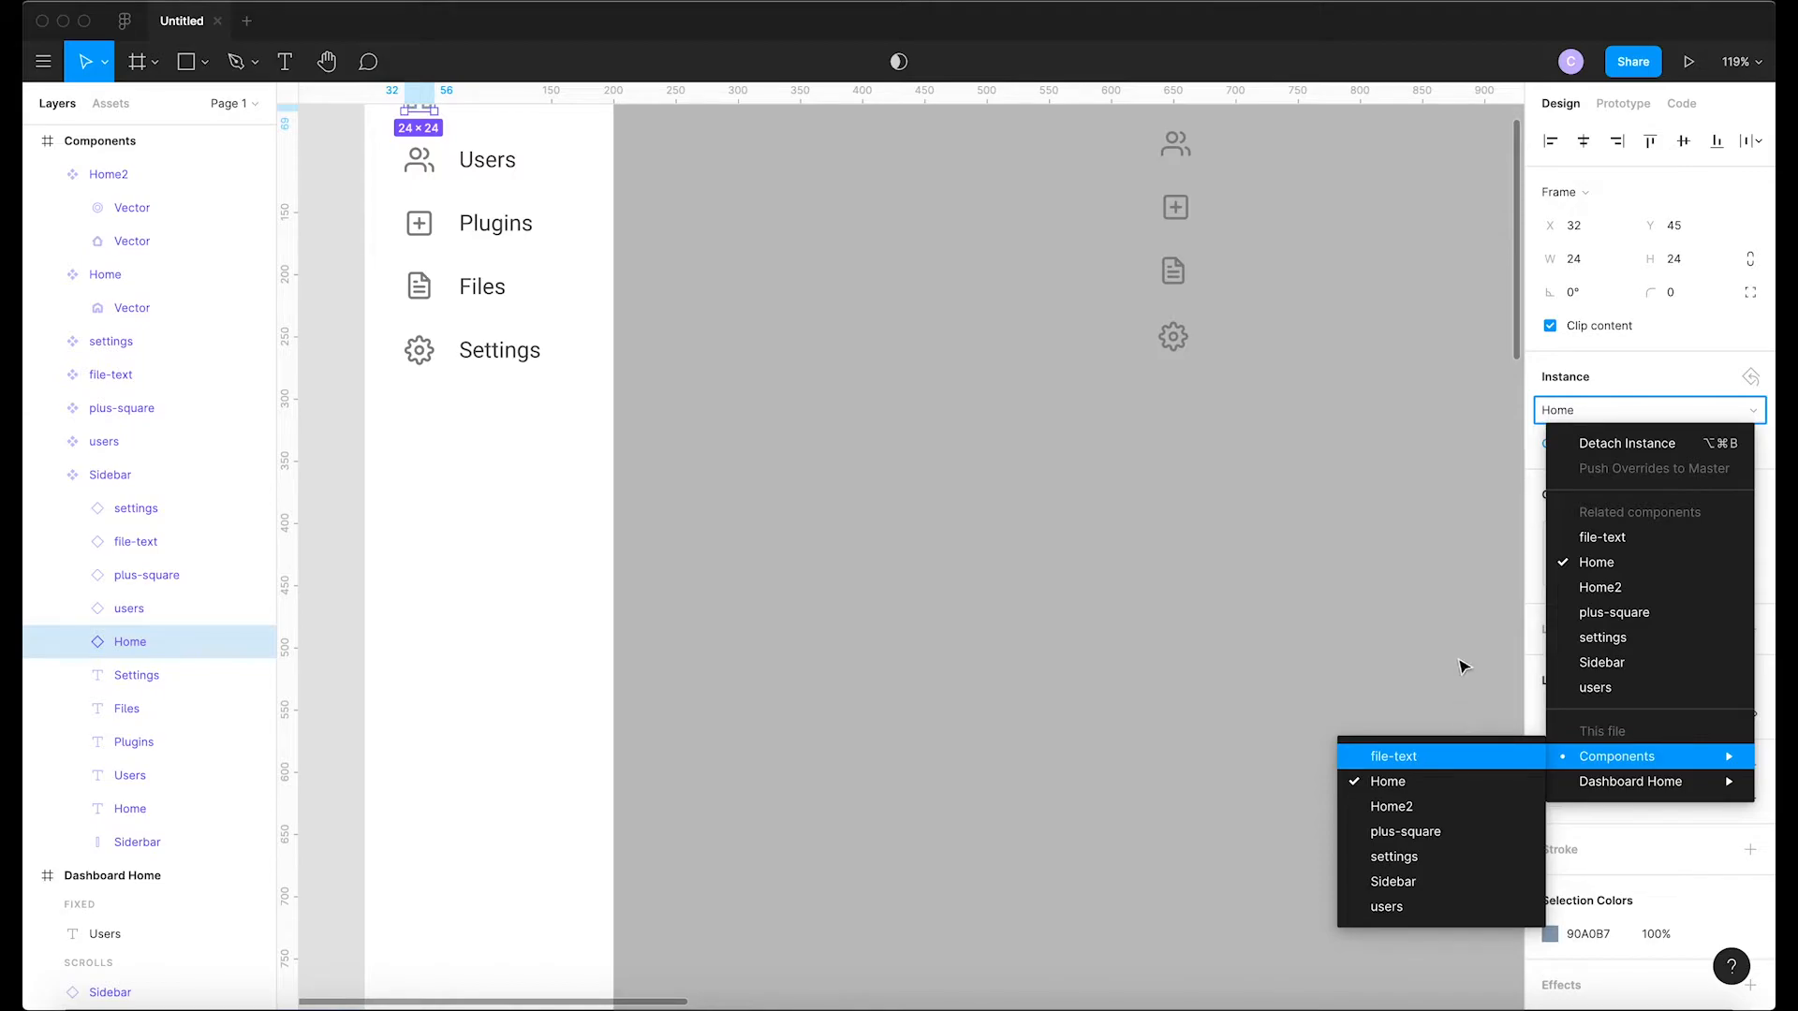
left_click(1637, 377)
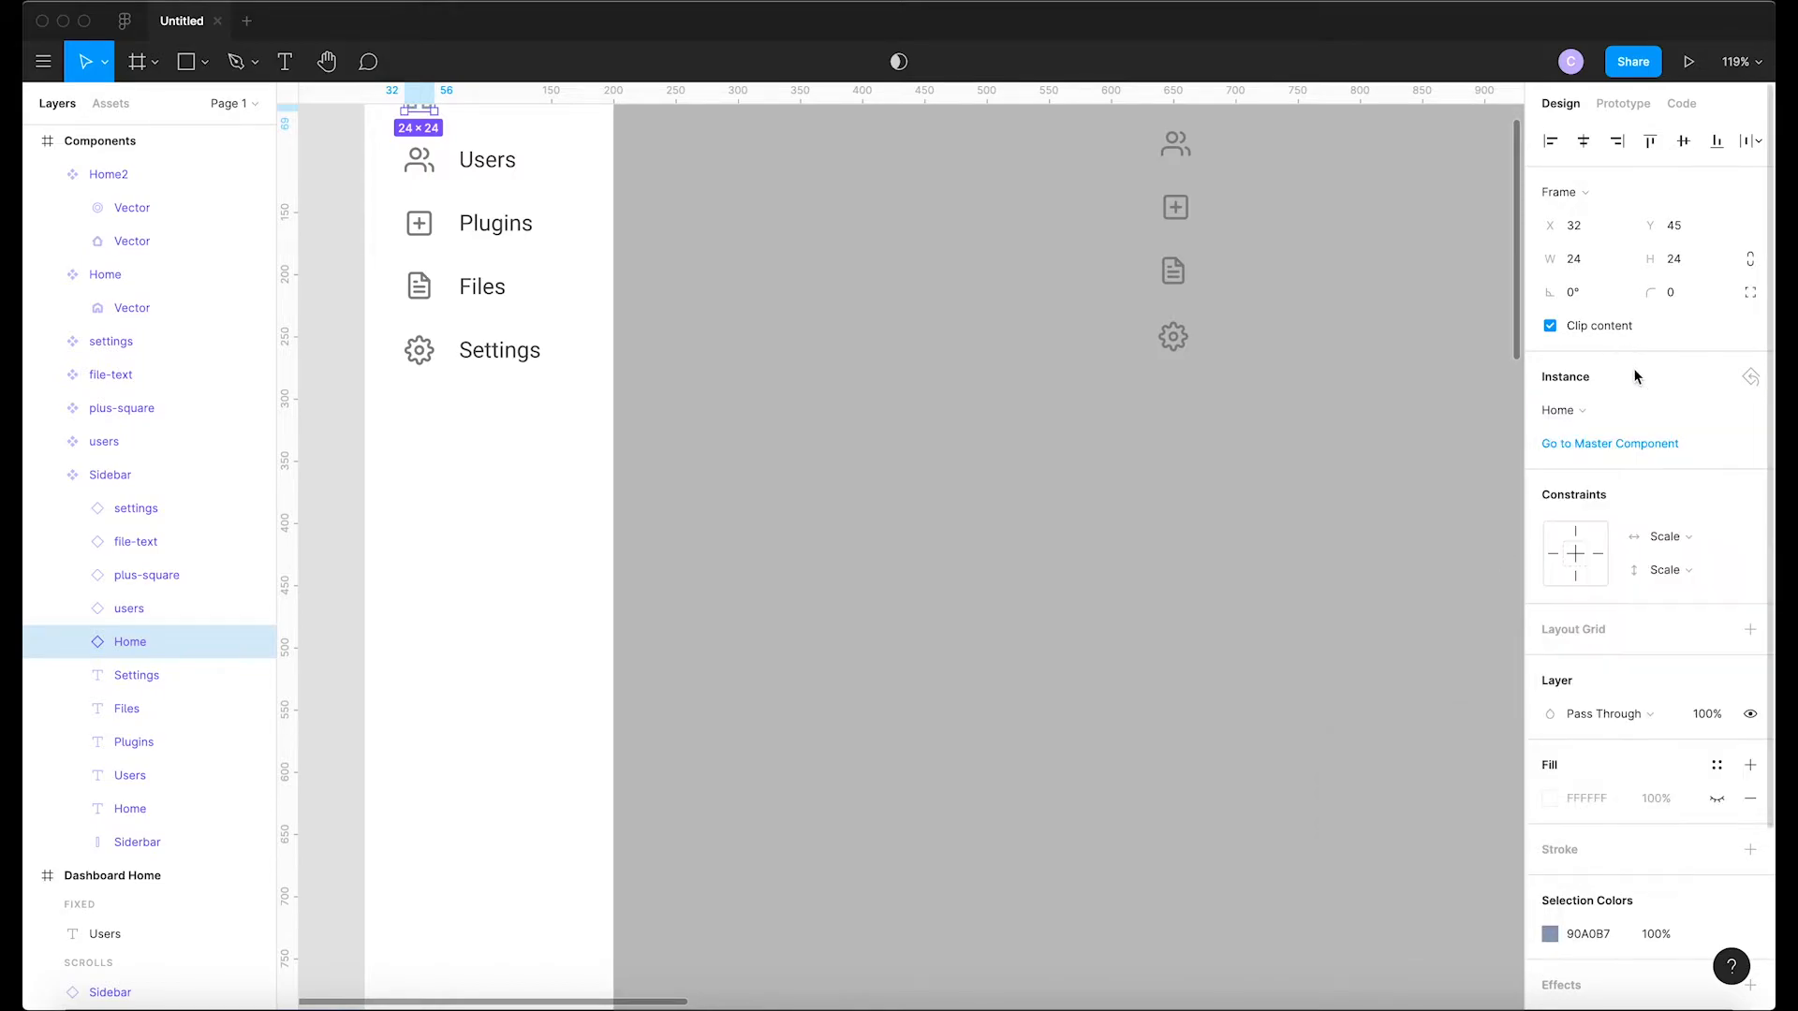
Swap the home icon instance in the Sidebar component for the Home2 component
left_click(1616, 418)
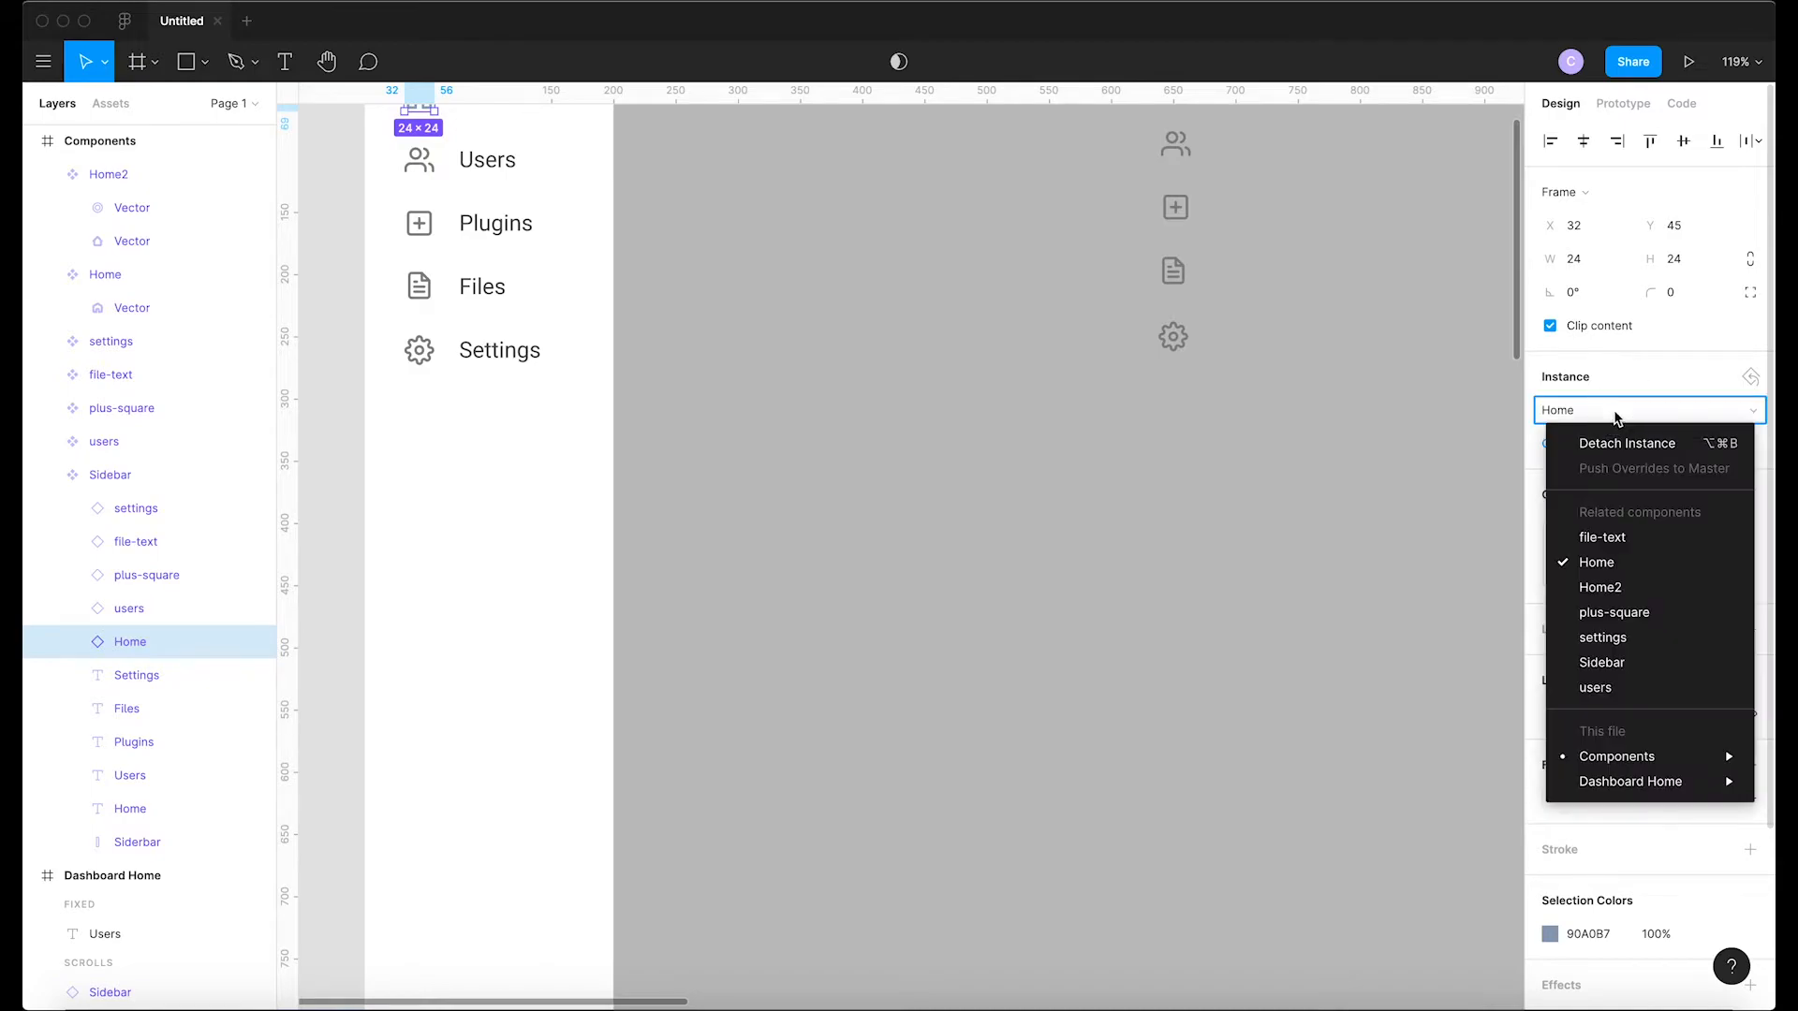
left_click(1622, 588)
left_click(880, 476)
scroll(880, 477, "up", 3)
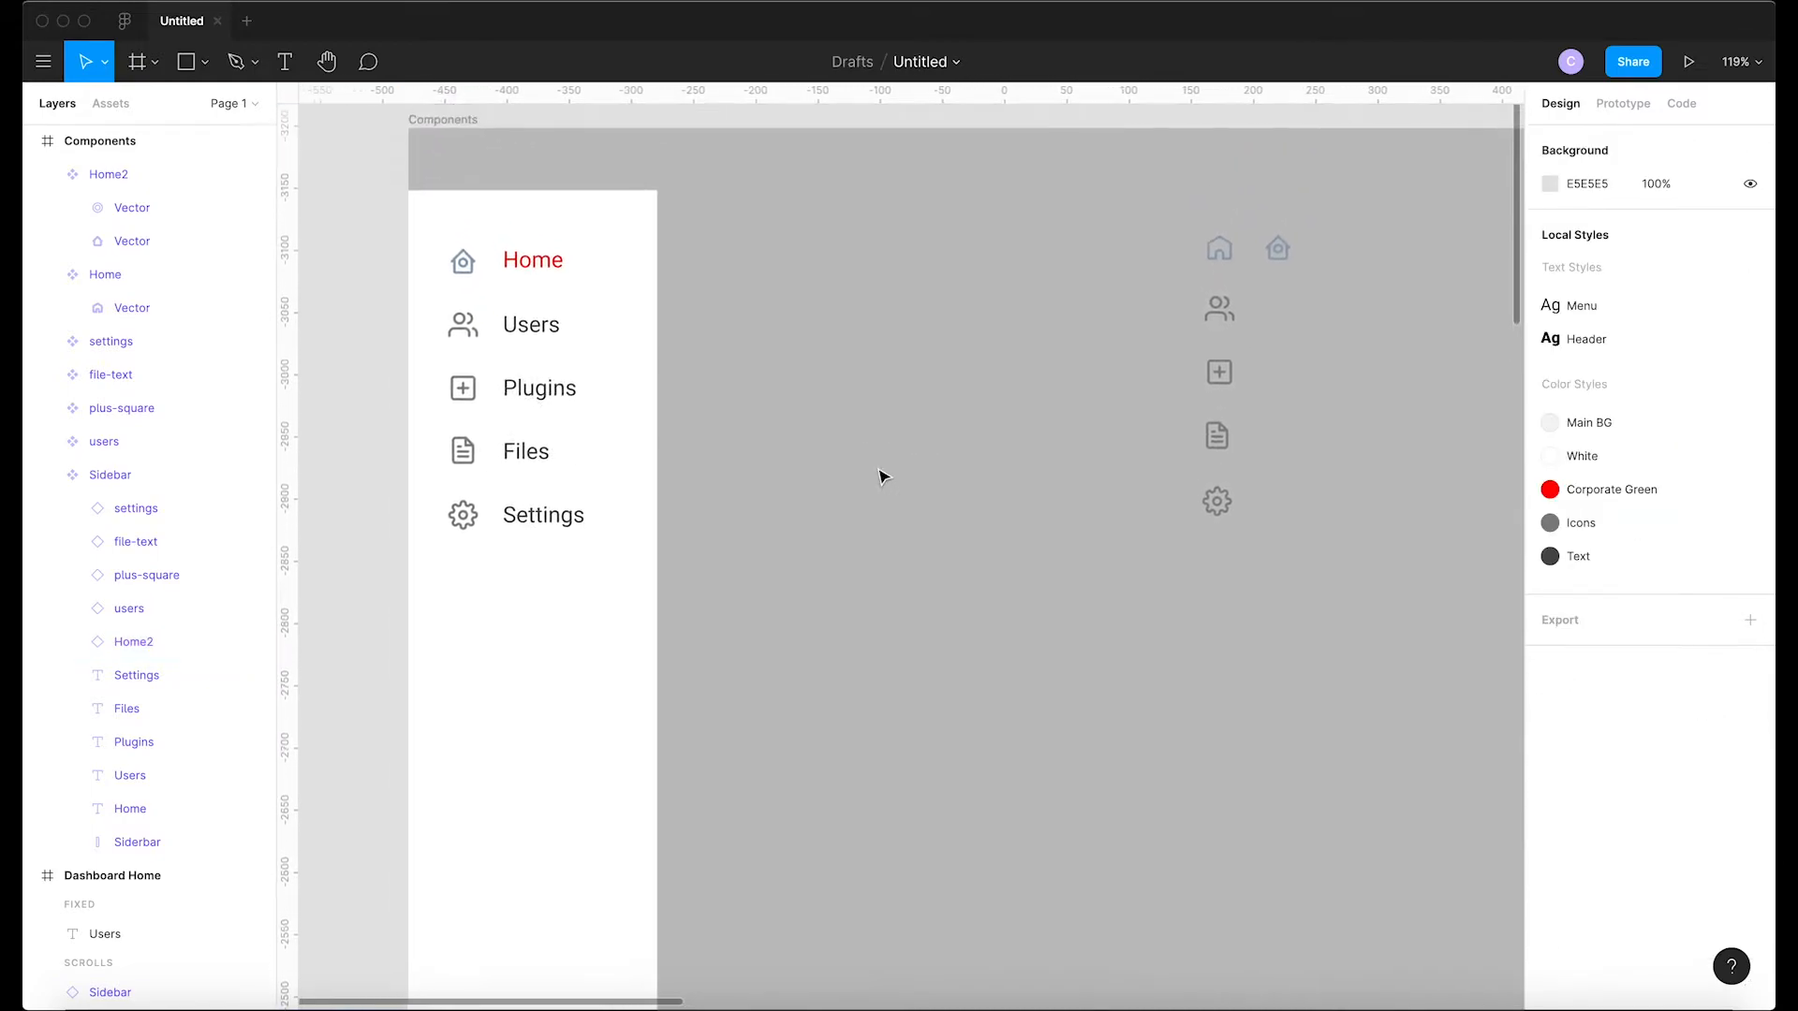
scroll(883, 476, "up", 2)
left_click(550, 322)
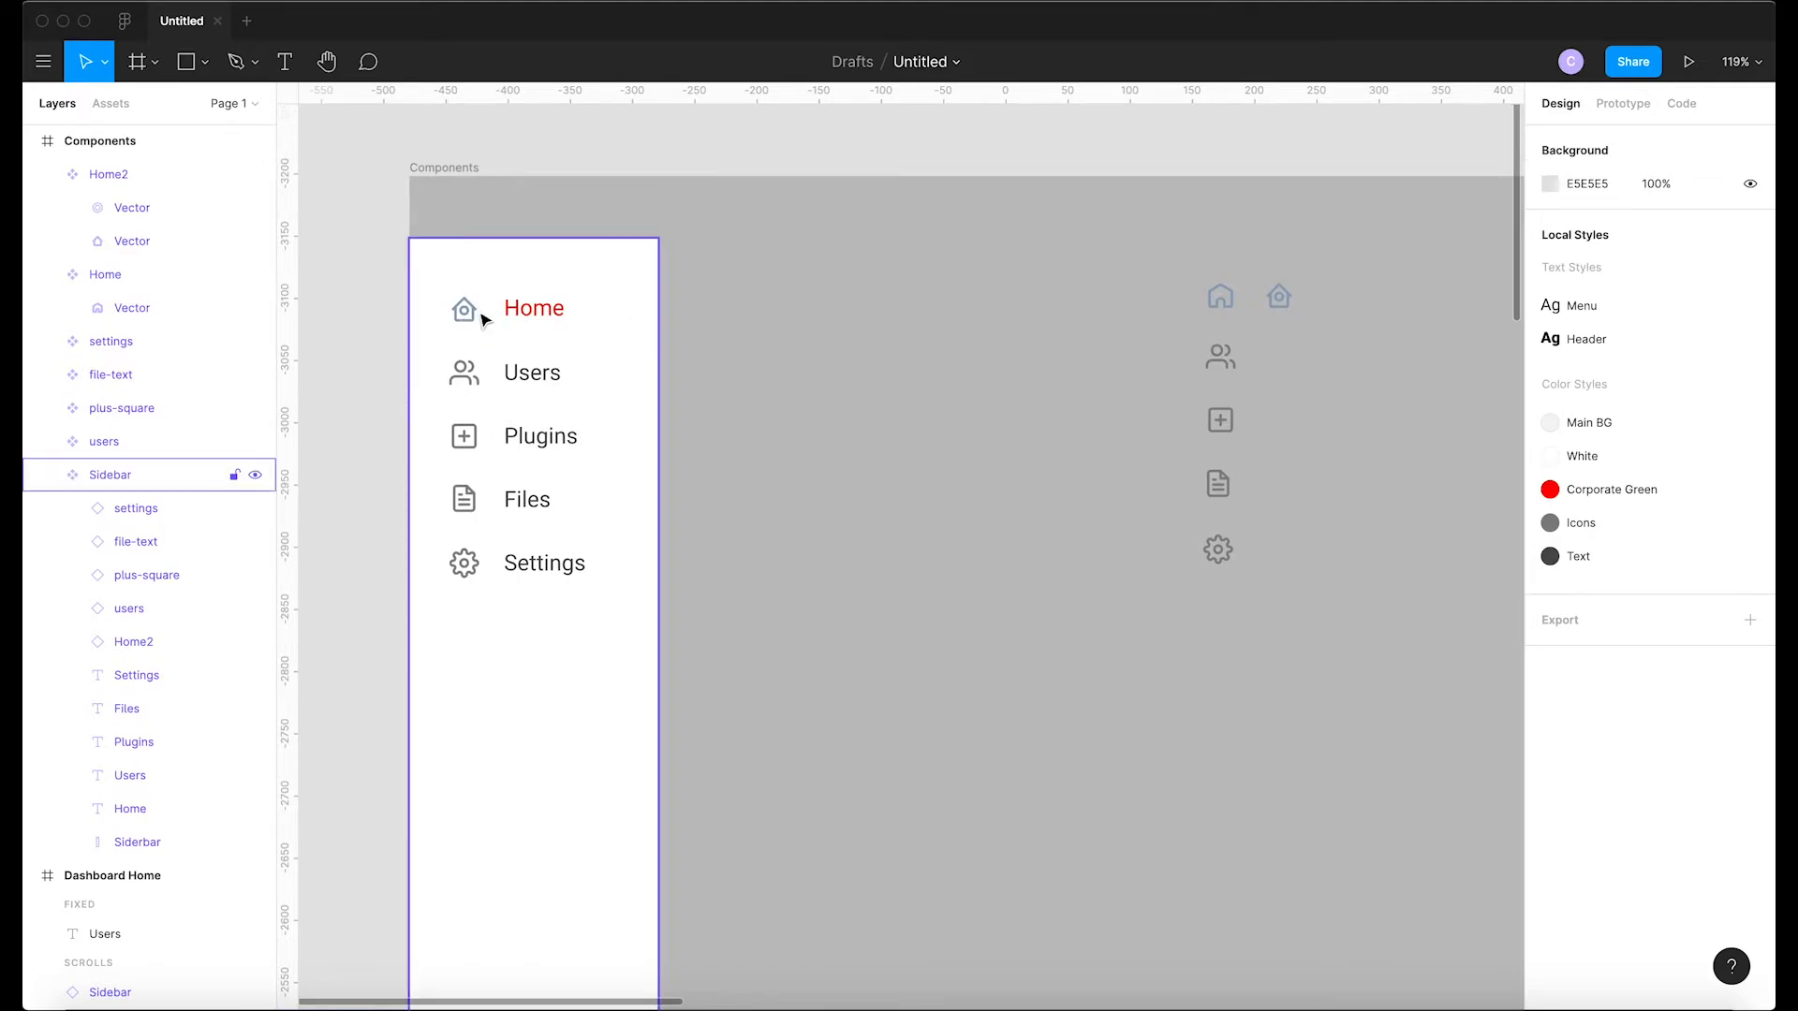
left_click(906, 522)
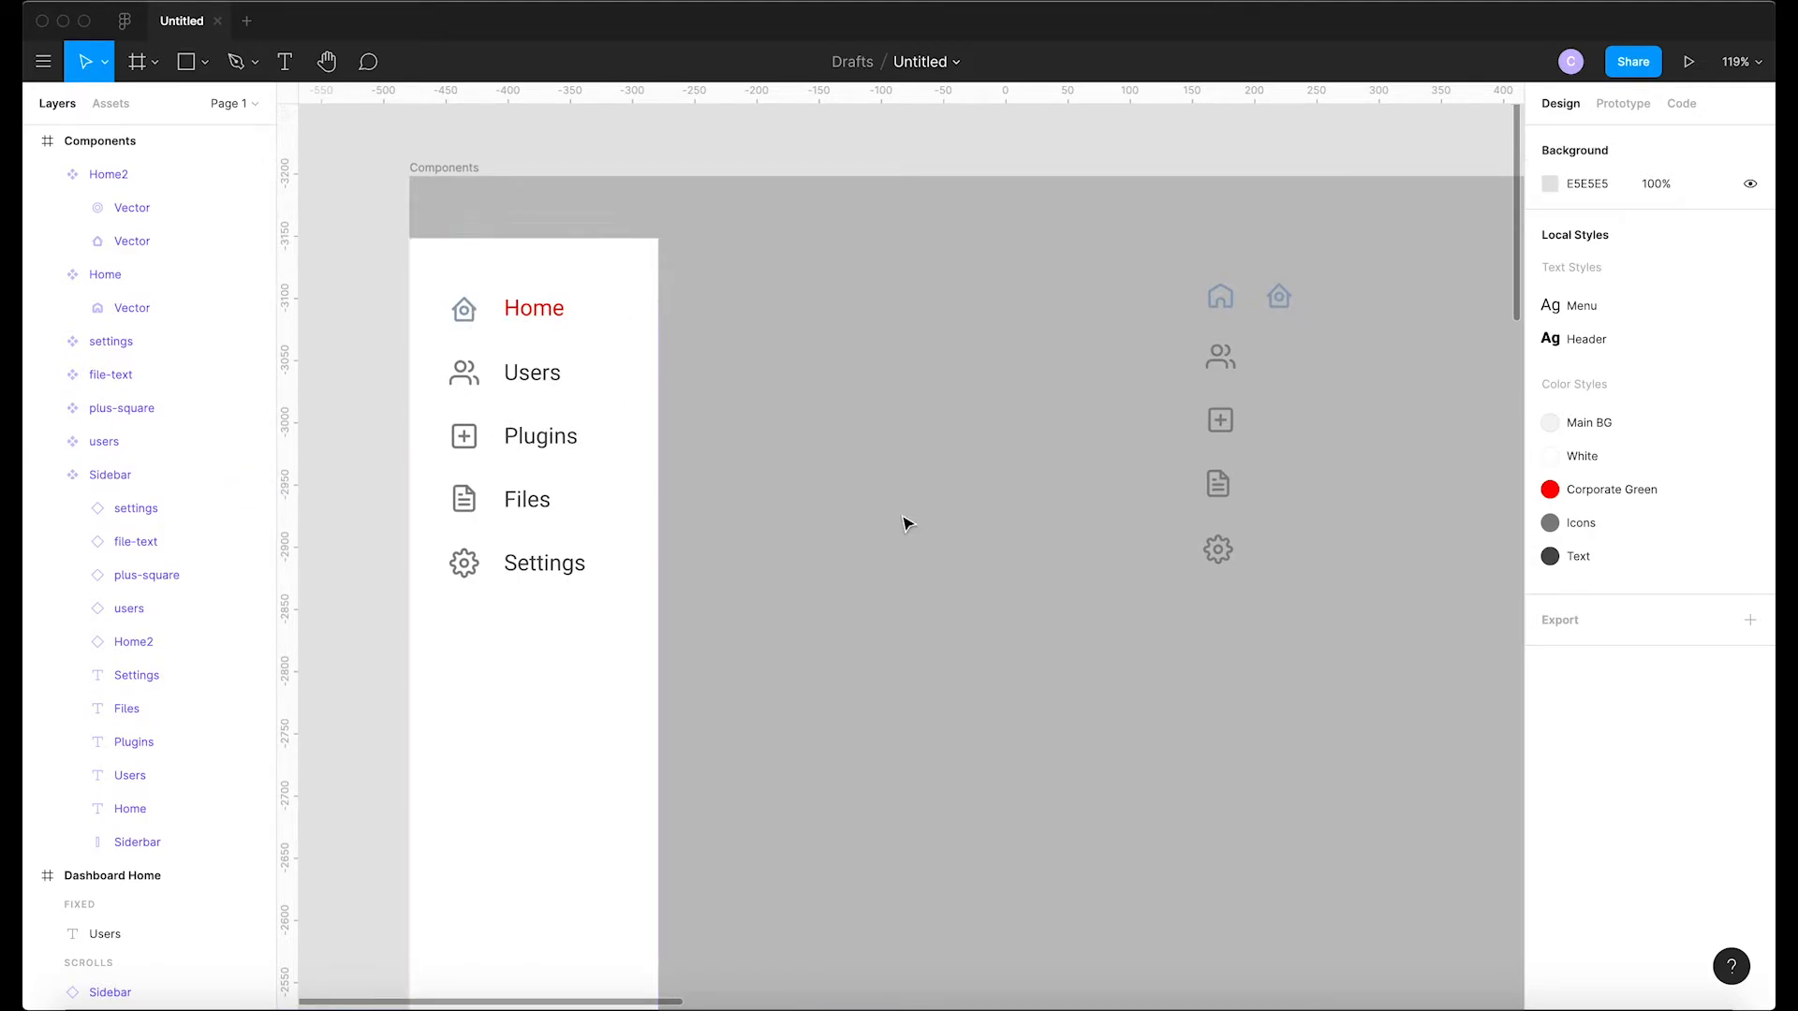
Examine the home icon in the sidebars of both Dashboard Home frames
scroll(906, 522, "down", 3)
scroll(907, 523, "right", 1)
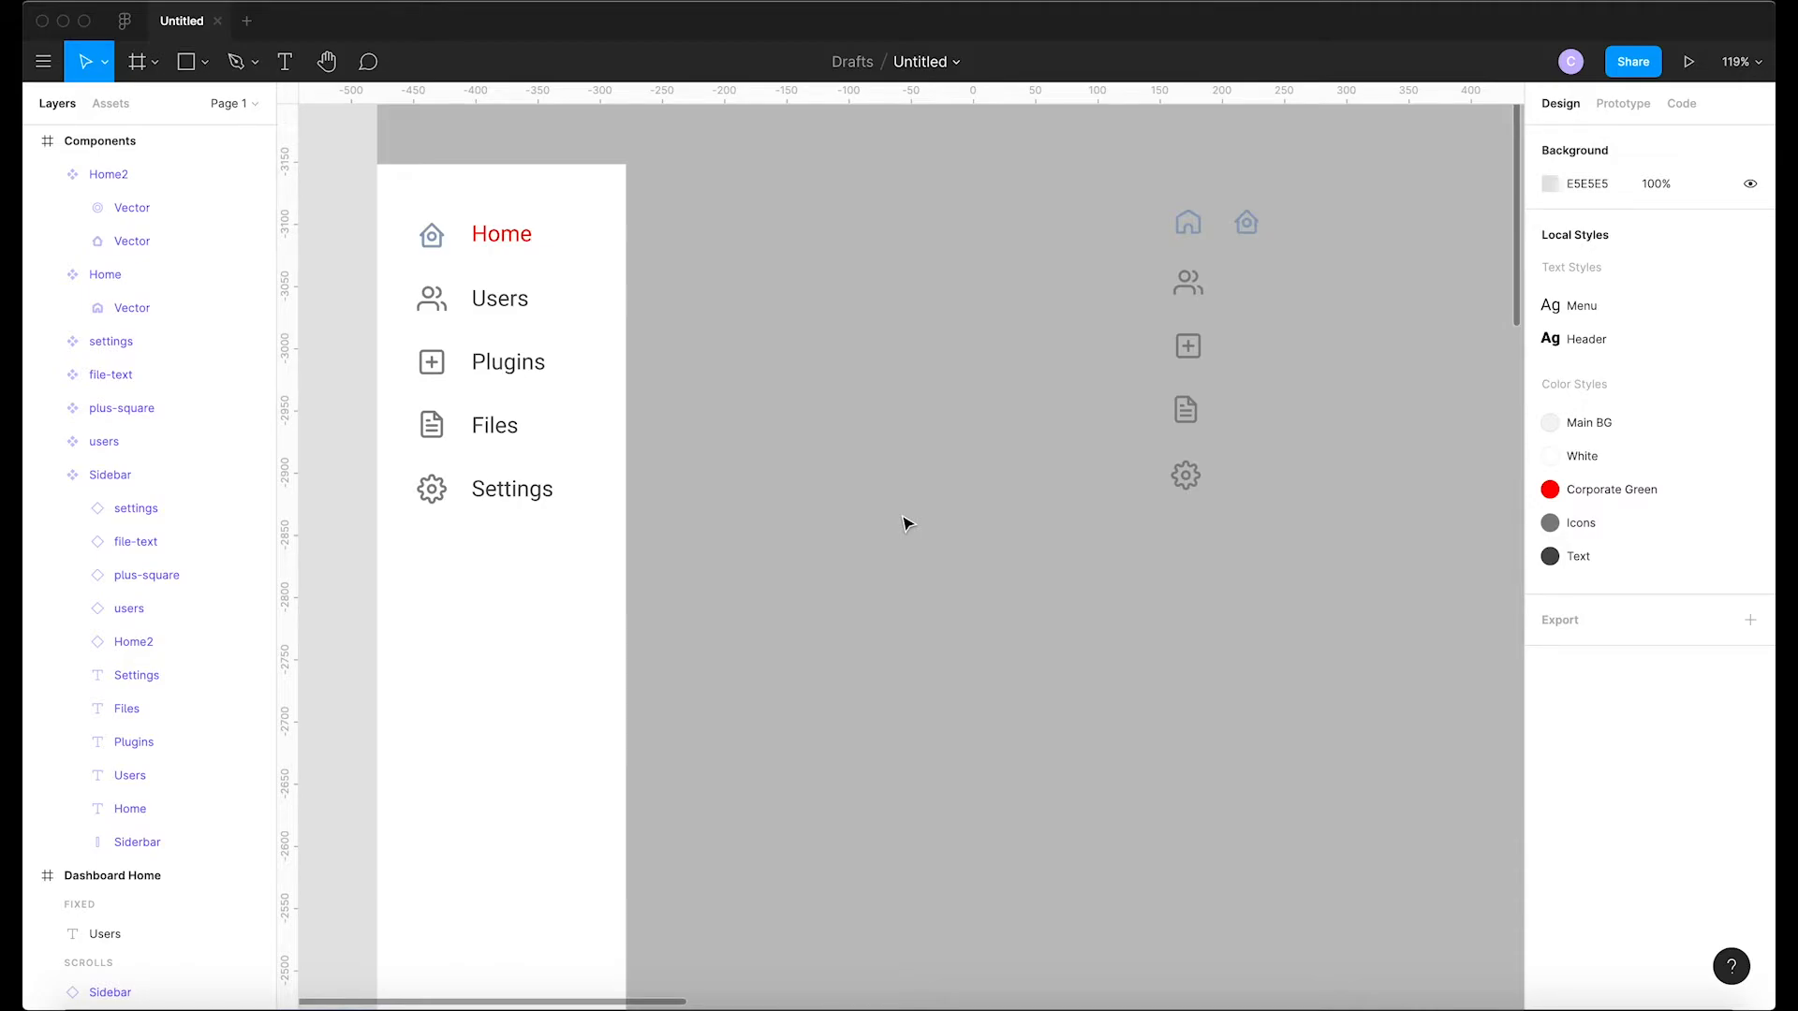
scroll(906, 522, "down", 15)
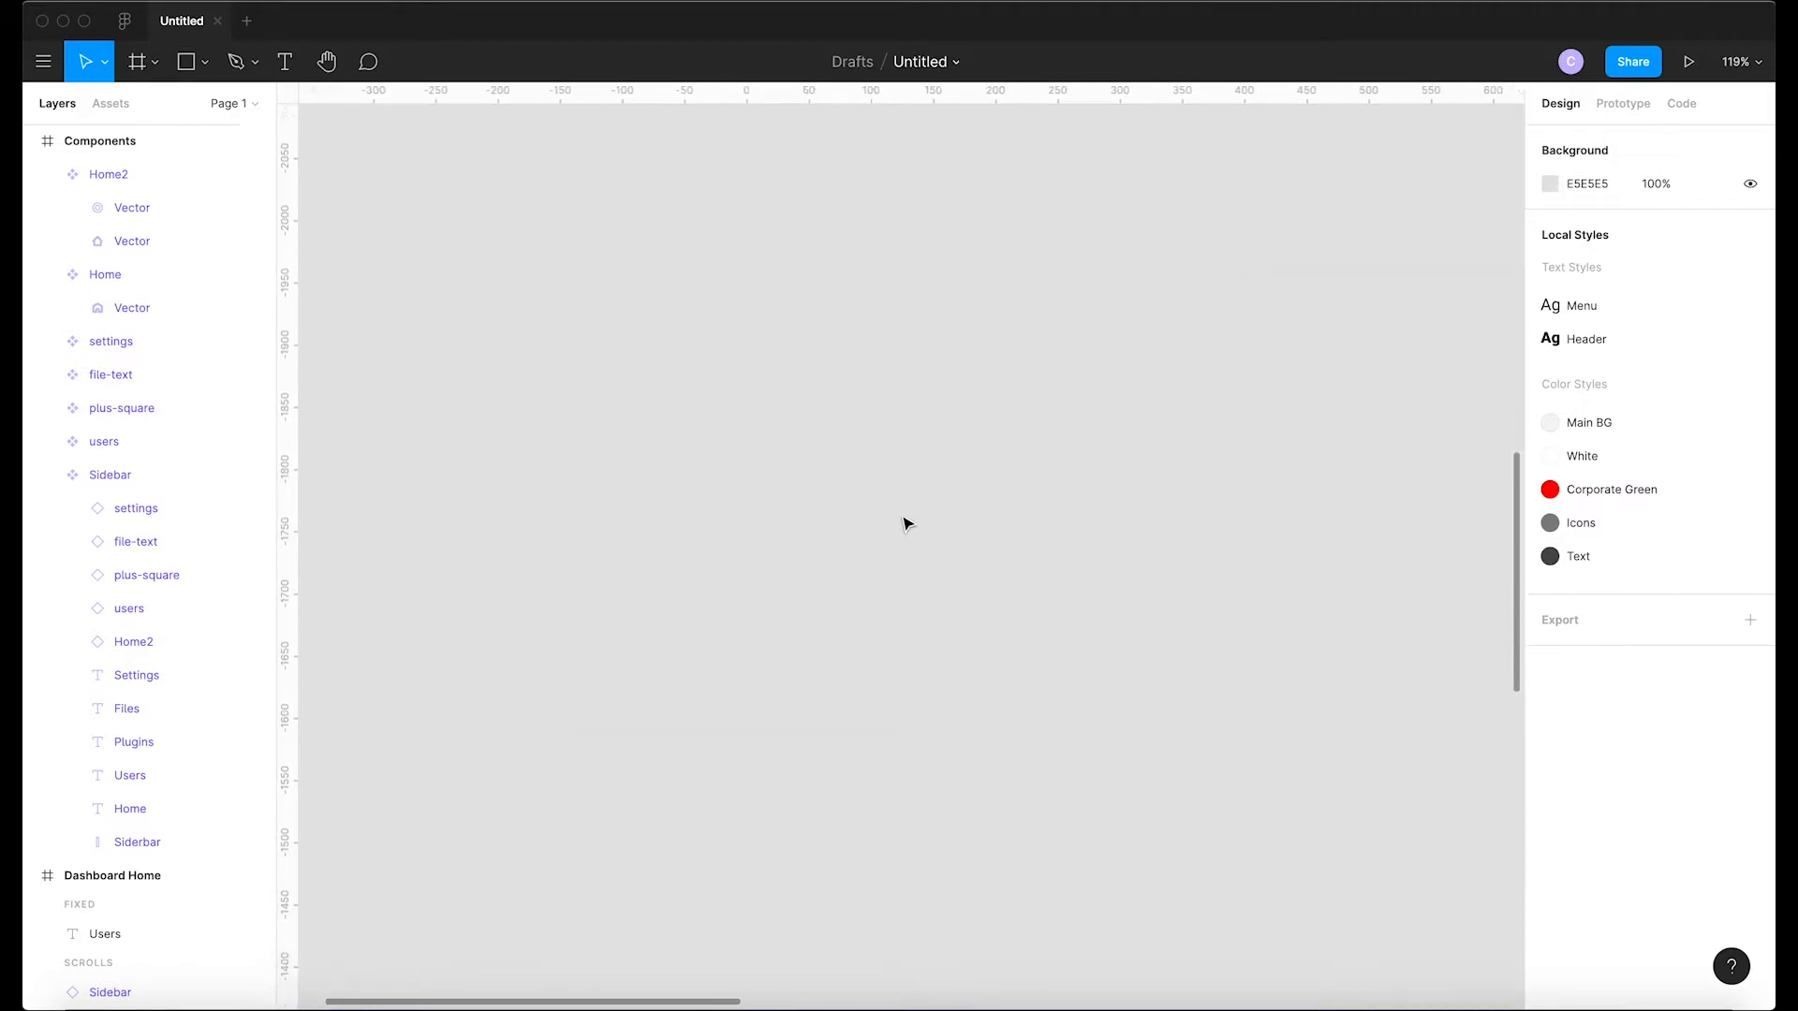
scroll(906, 522, "down", 5)
scroll(907, 522, "down", 3)
scroll(769, 481, "up", 10)
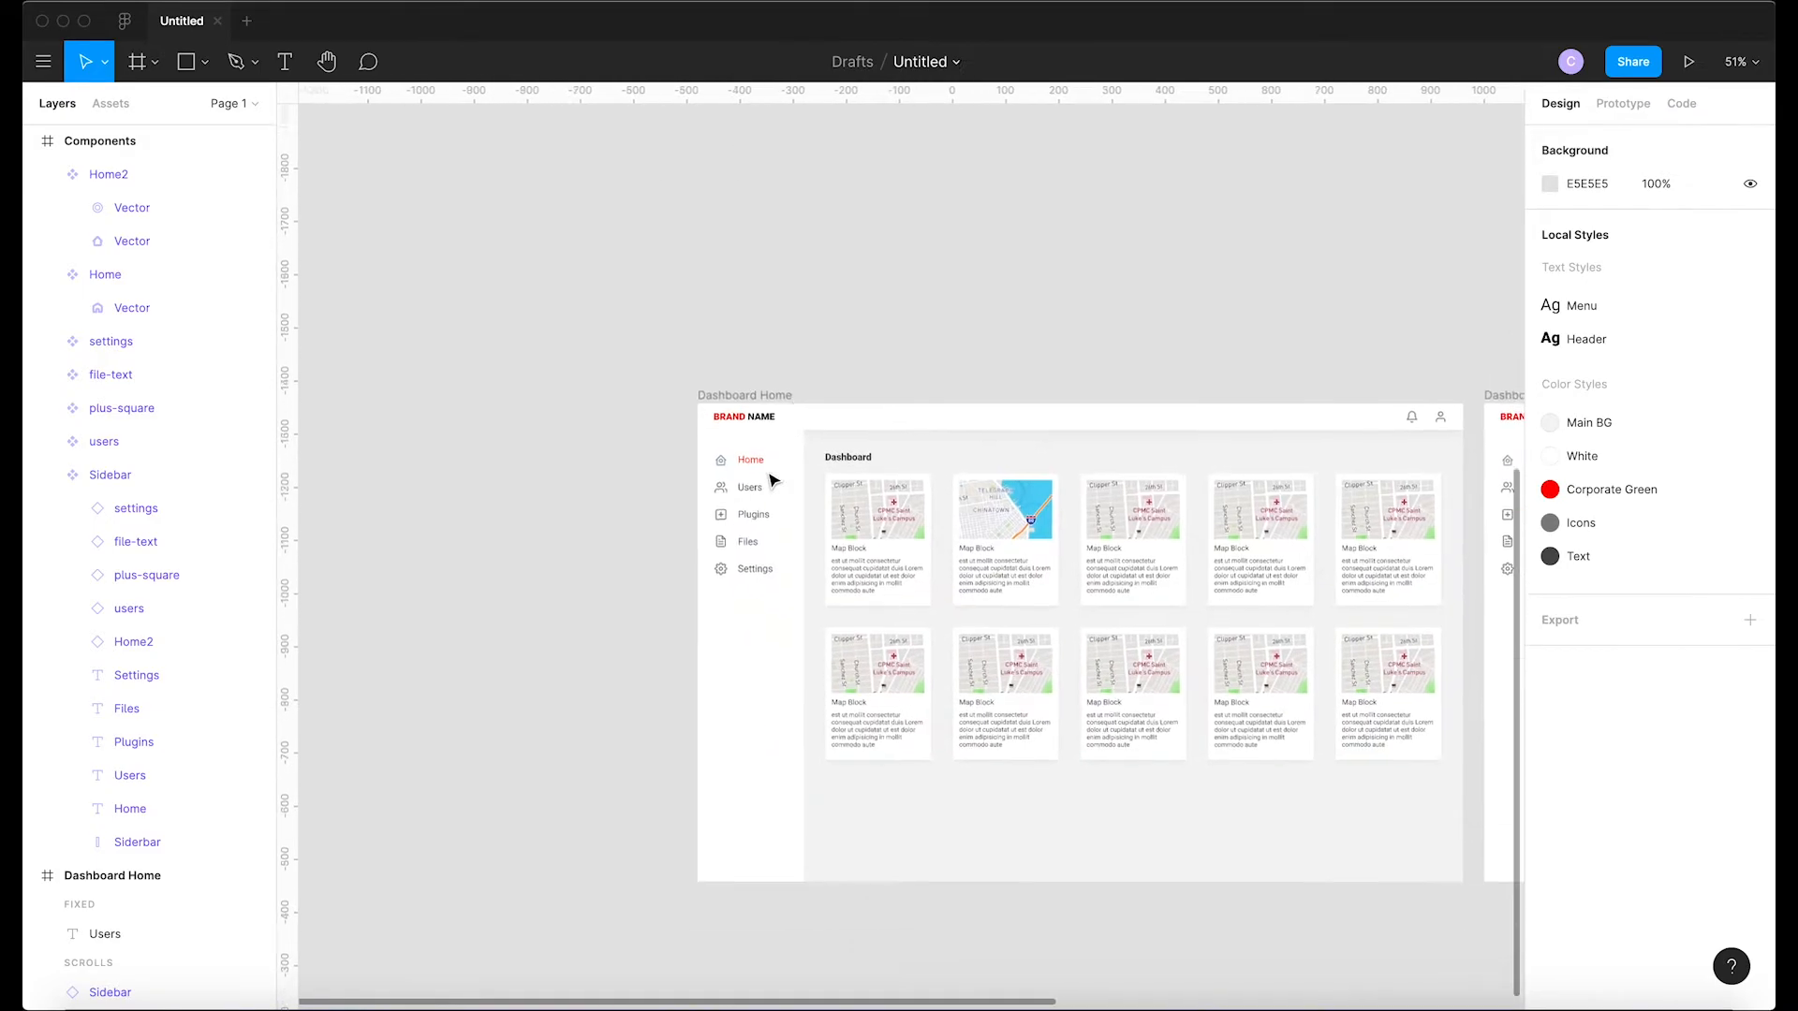
scroll(654, 353, "up", 3)
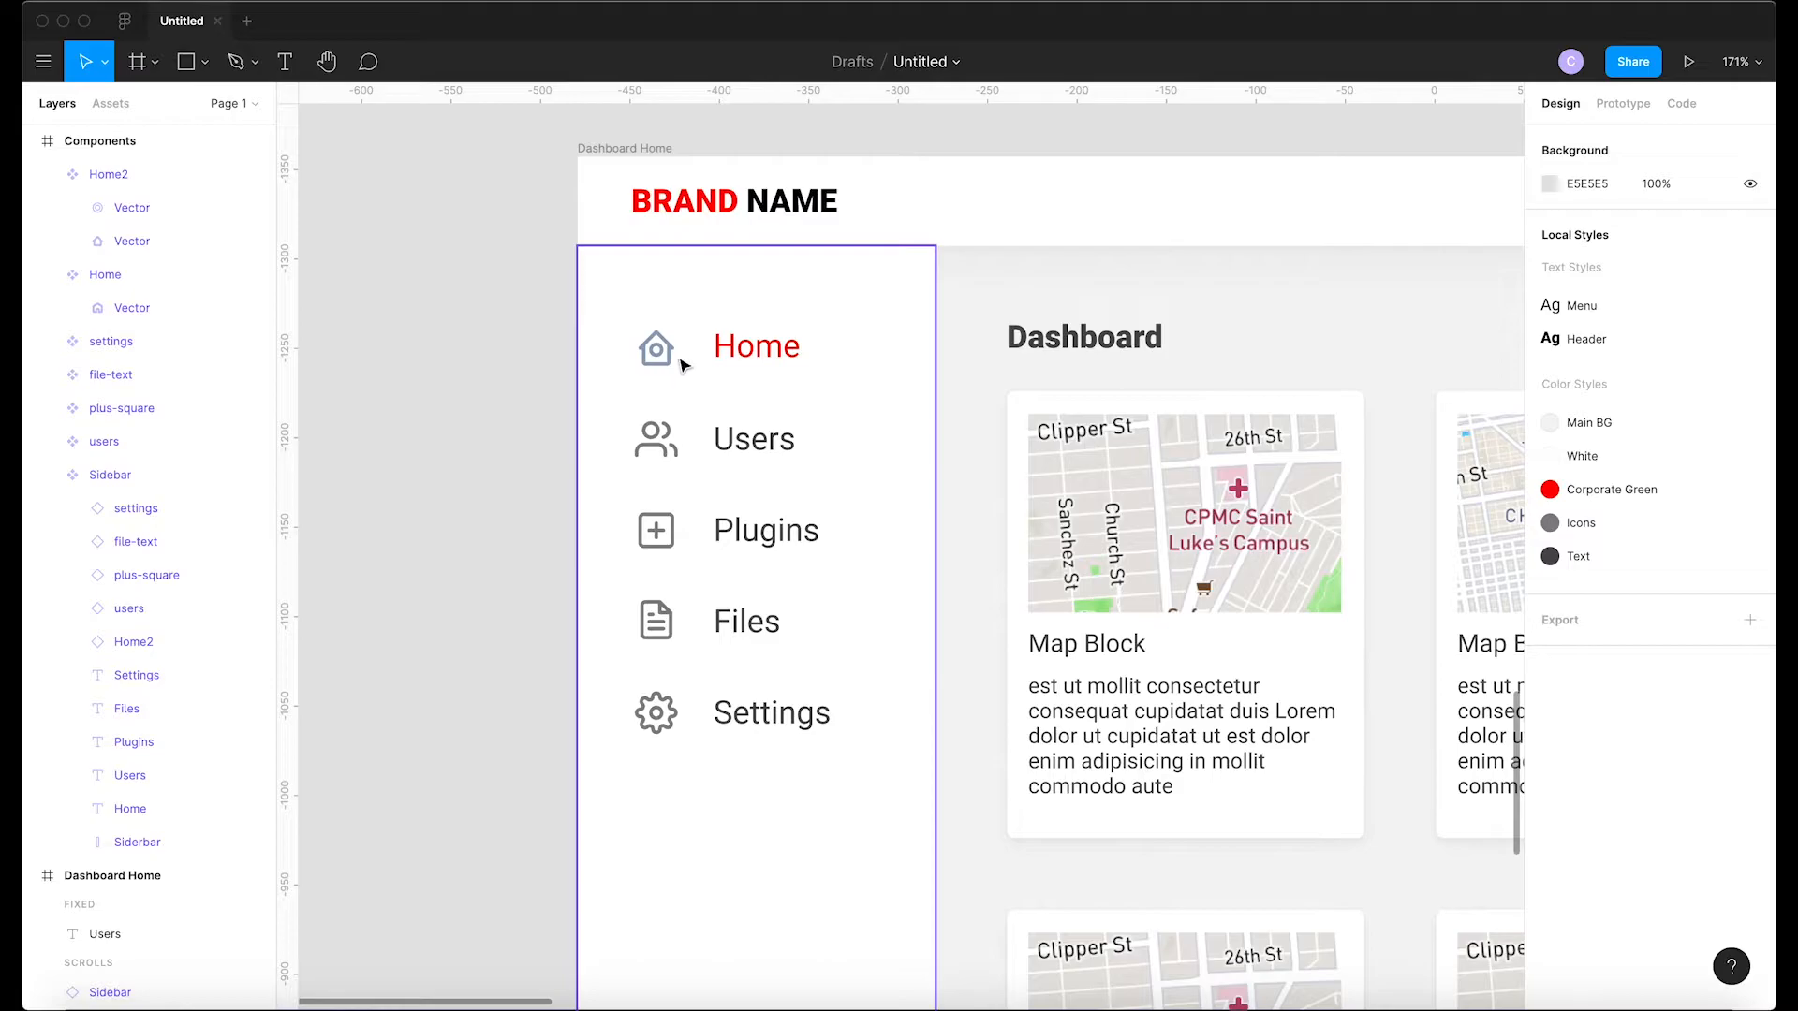
scroll(660, 372, "down", 5)
scroll(655, 373, "right", 3)
scroll(653, 373, "right", 10)
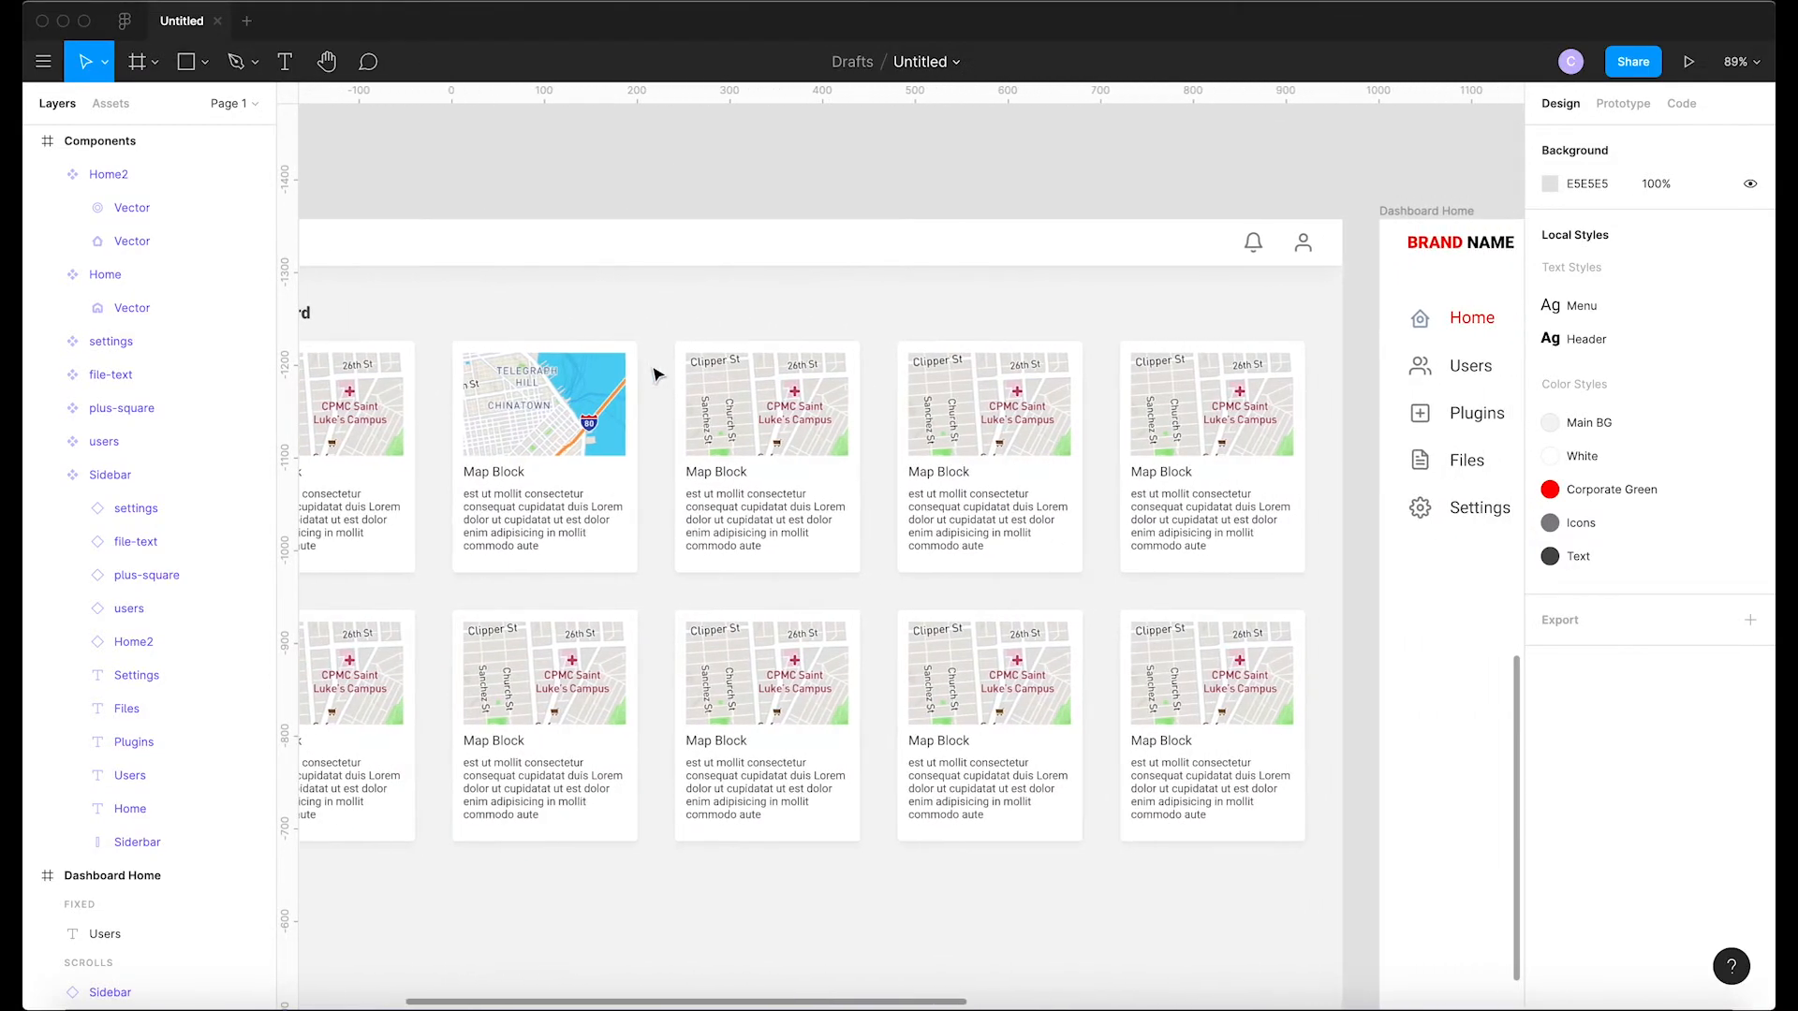
scroll(931, 290, "up", 5)
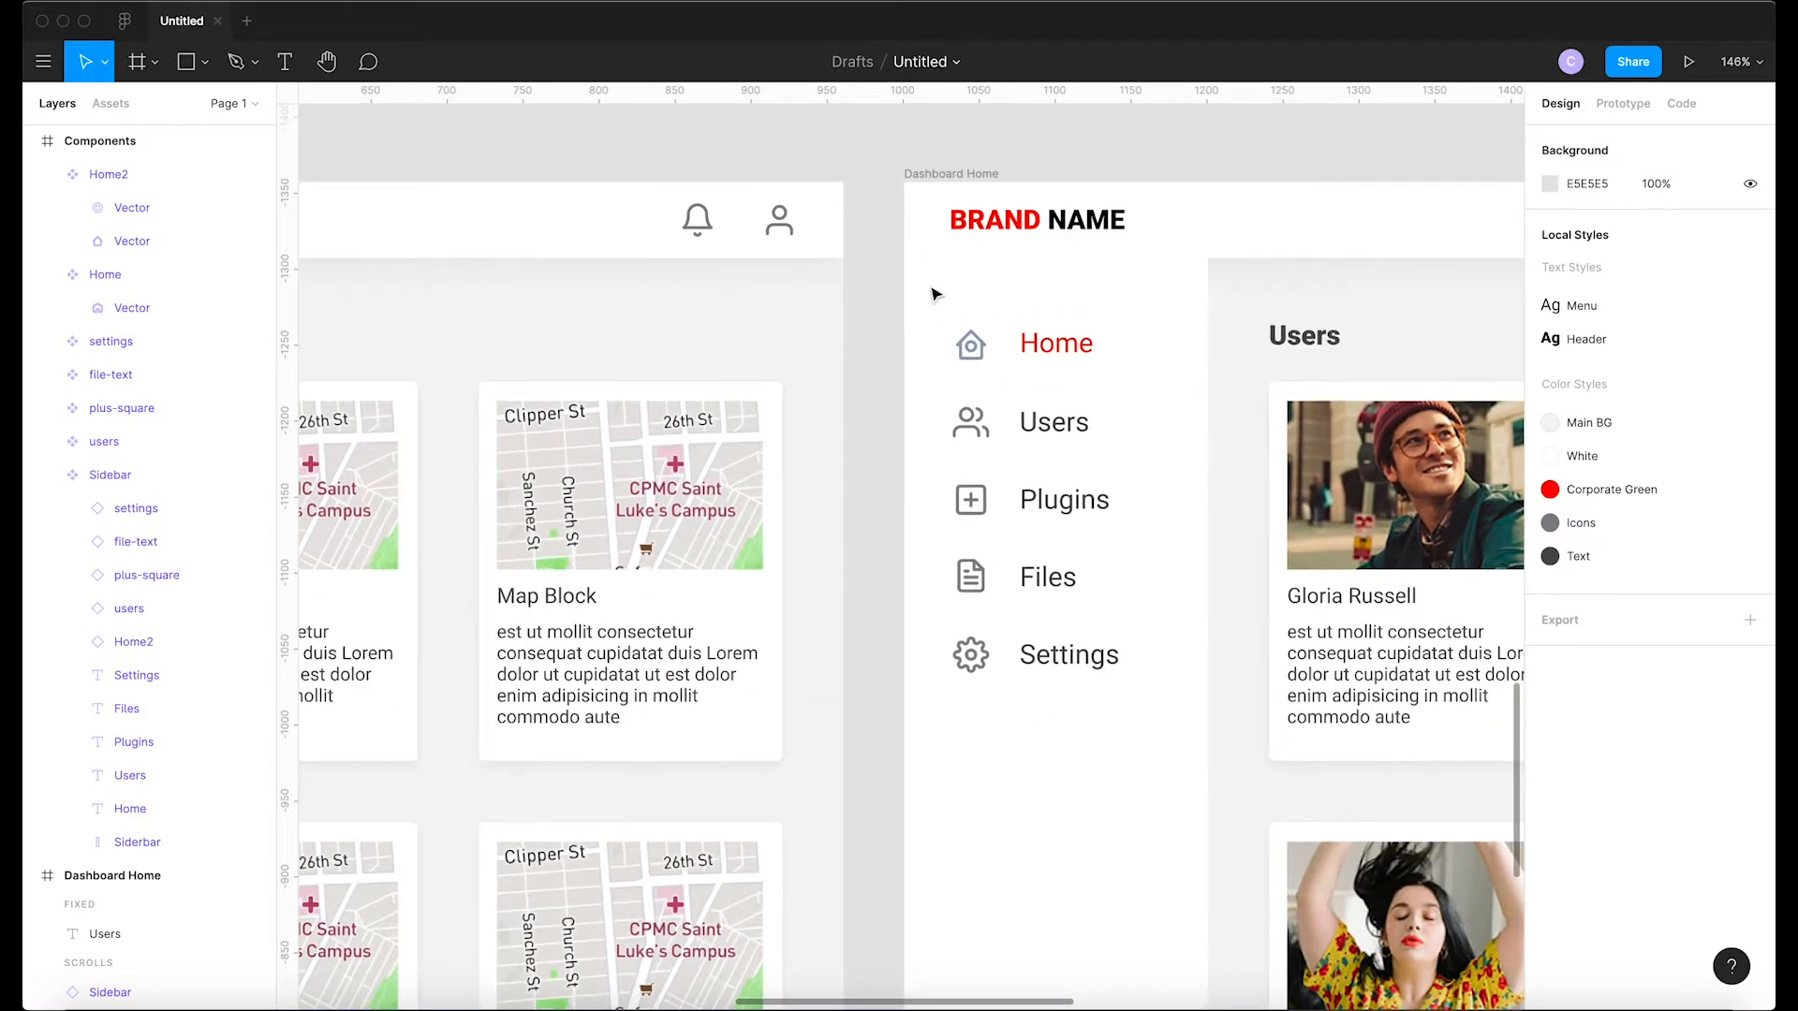
scroll(1030, 347, "up", 8)
scroll(1025, 348, "left", 10)
scroll(1025, 348, "left", 15)
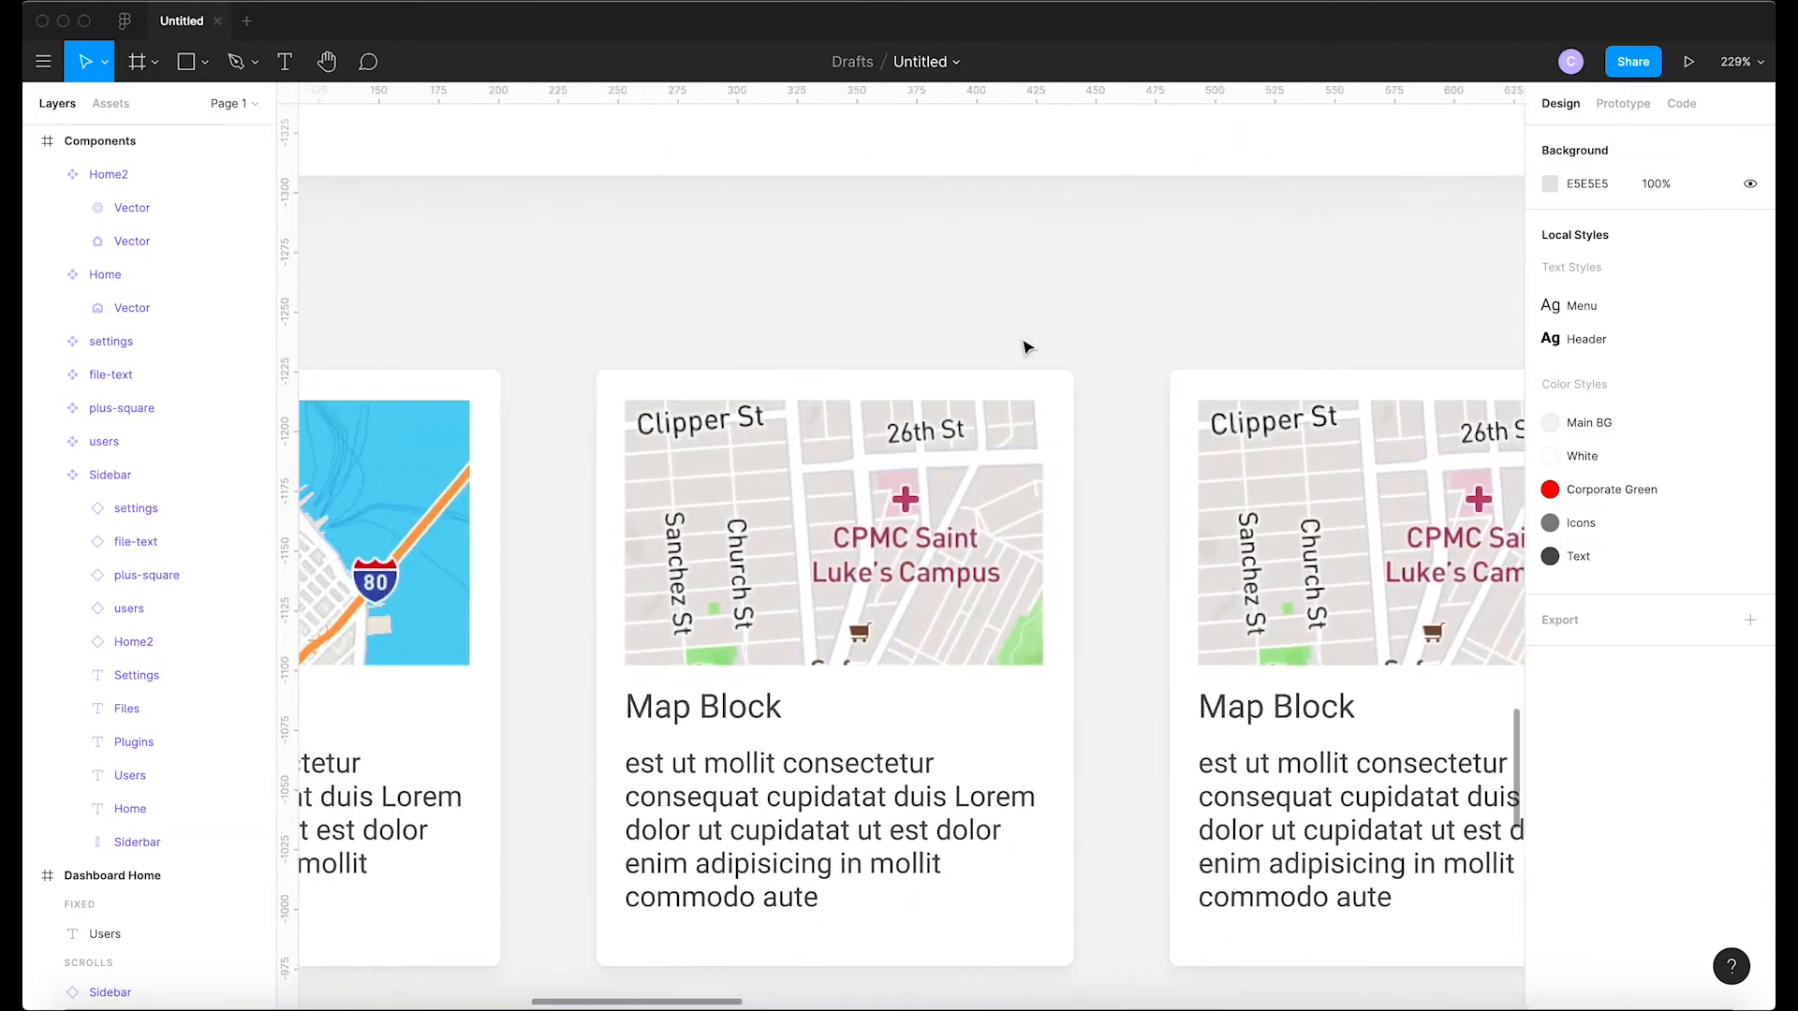
scroll(1025, 348, "down", 3)
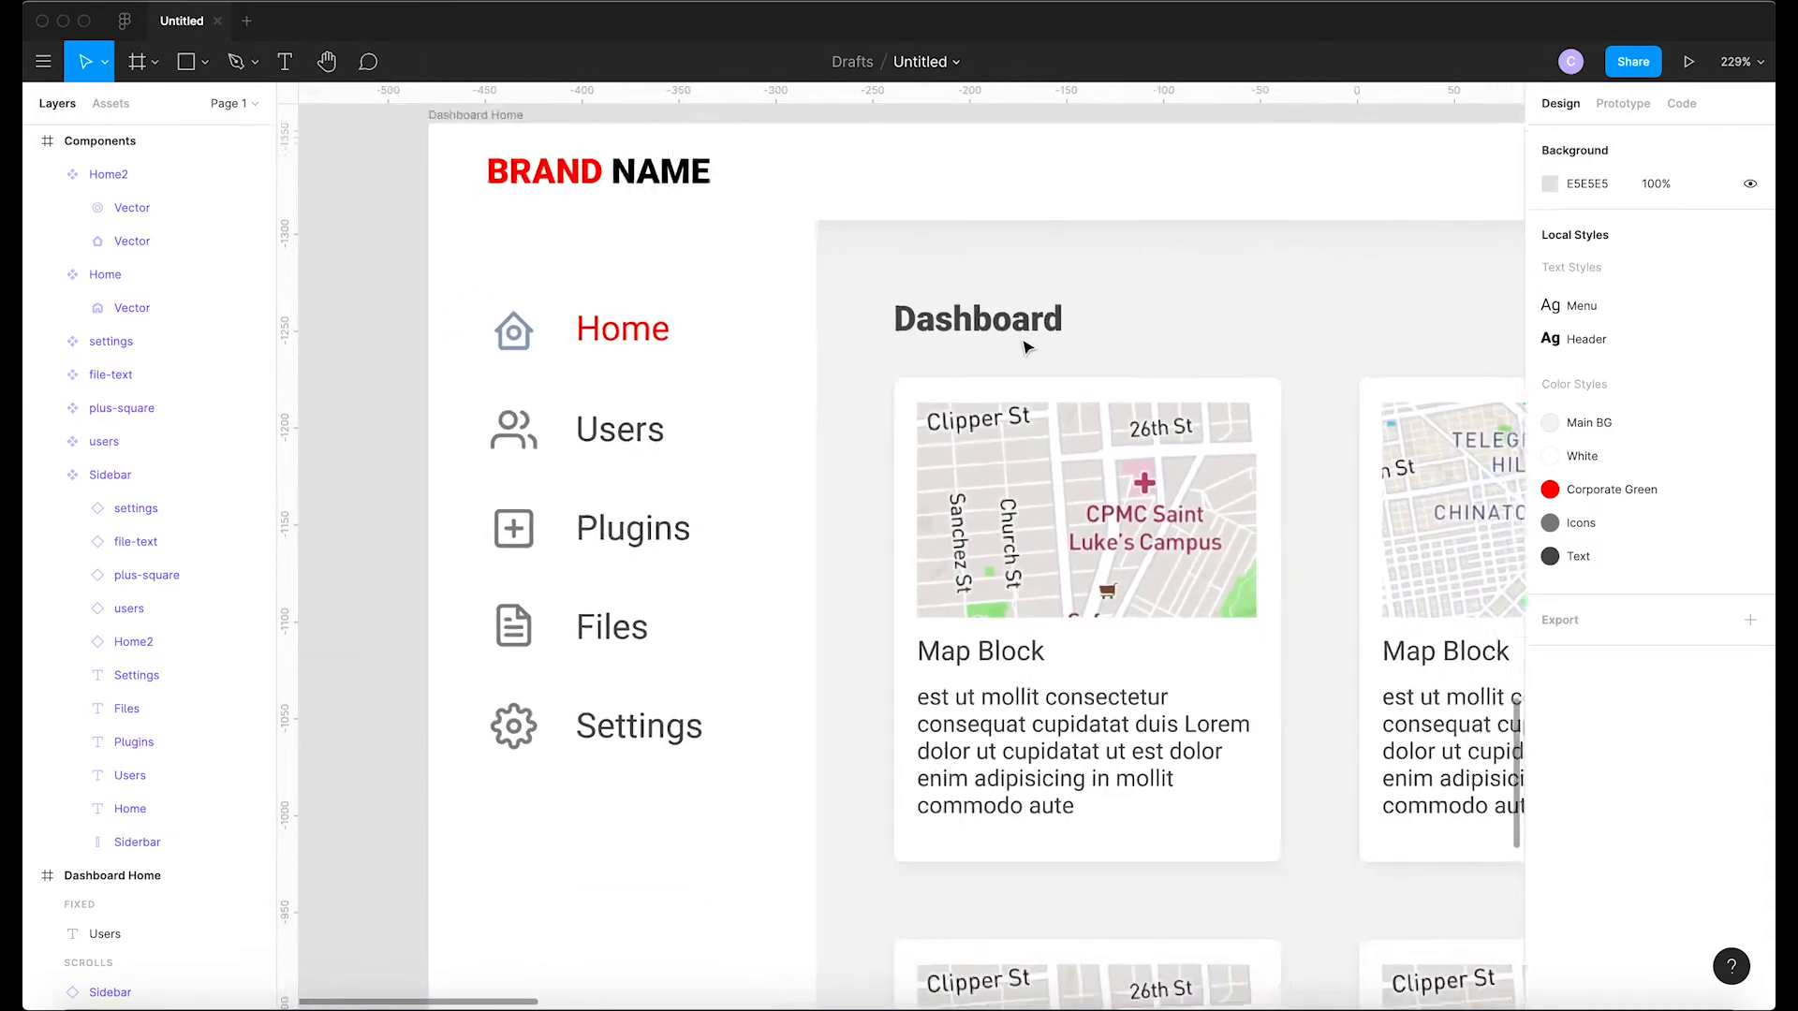
Swap the Home2 icon instance in the Sidebar component back to the Home component
scroll(1025, 348, "down", 8)
scroll(1025, 349, "up", 10)
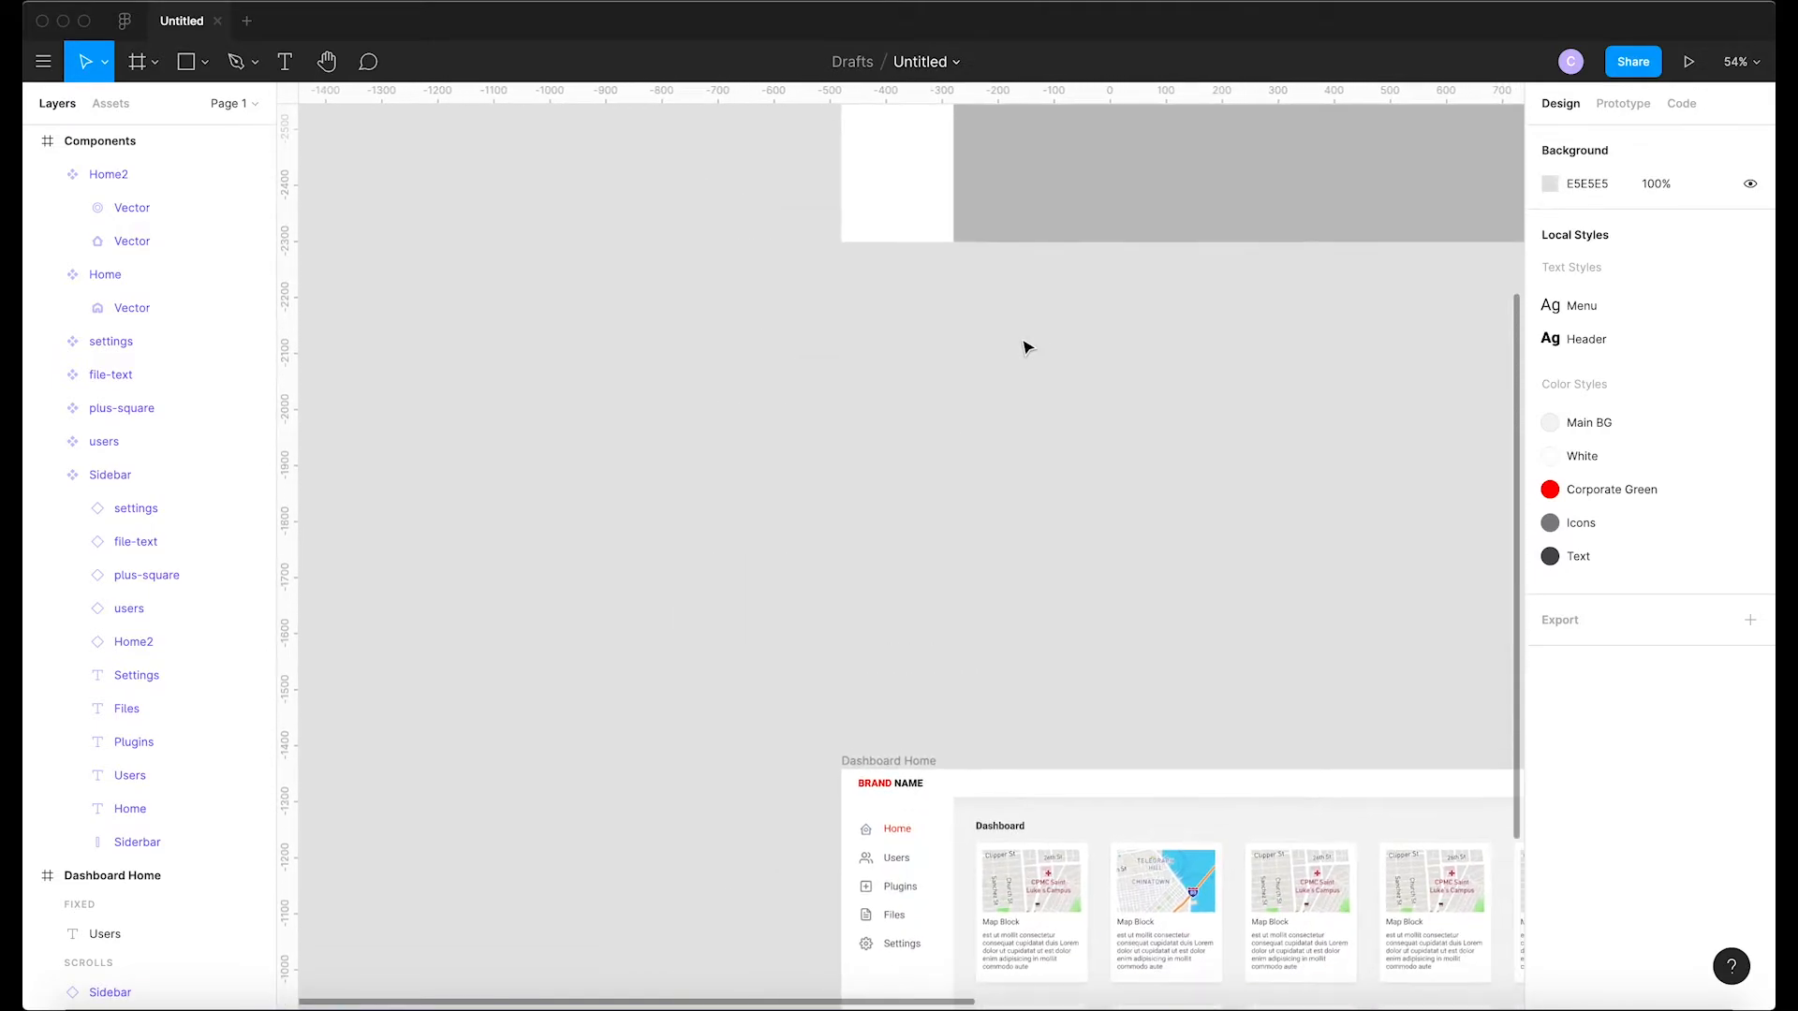
scroll(1025, 349, "up", 3)
scroll(1026, 348, "up", 5)
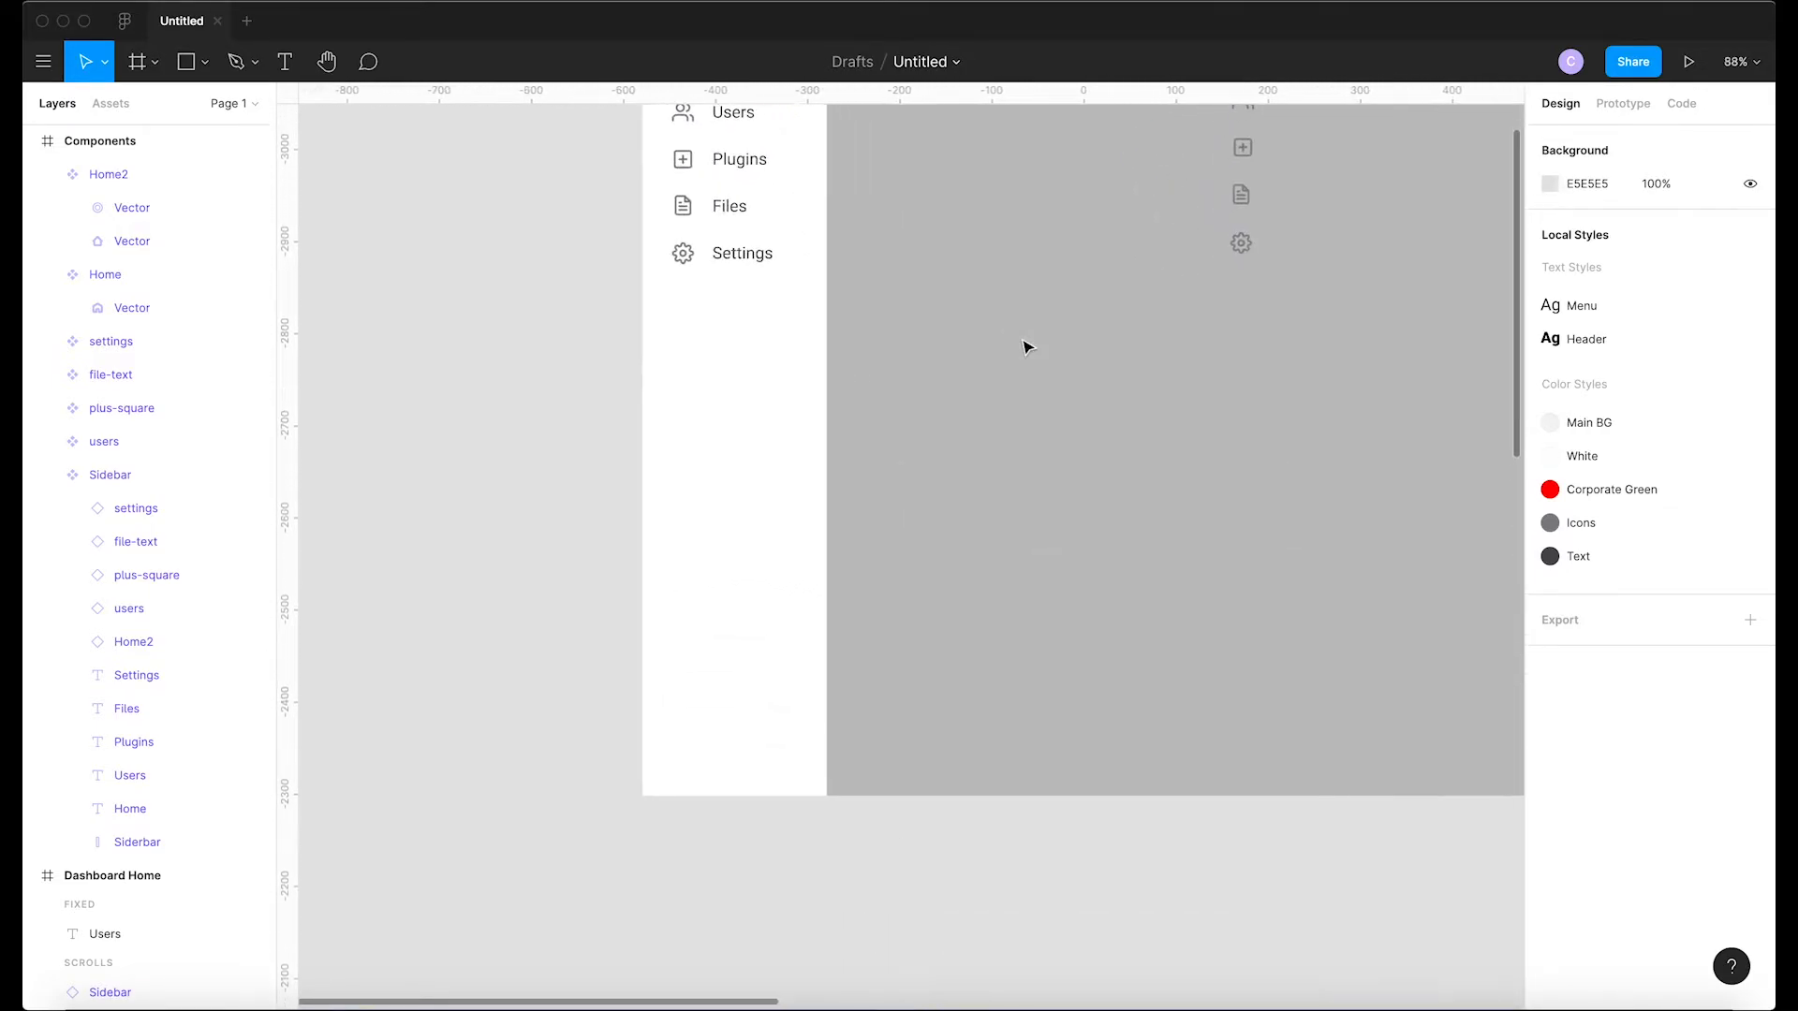
scroll(1026, 348, "up", 3)
scroll(1025, 348, "up", 5)
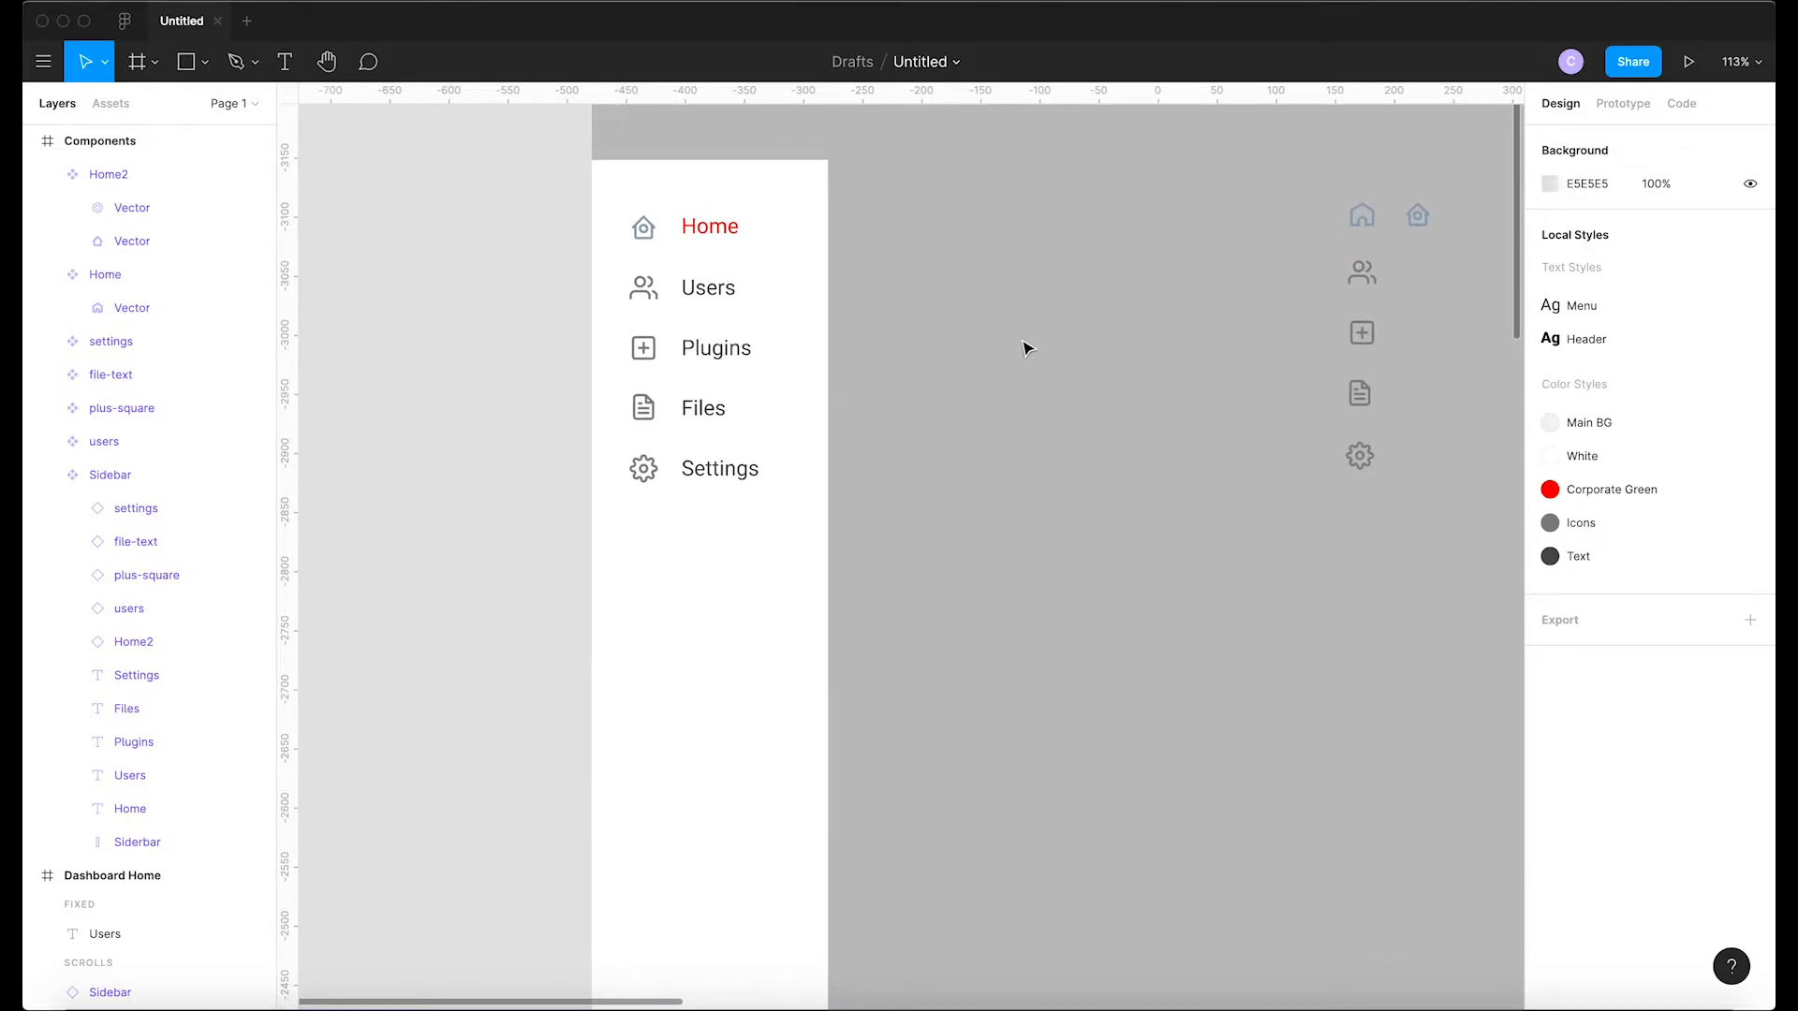
scroll(1025, 348, "up", 2)
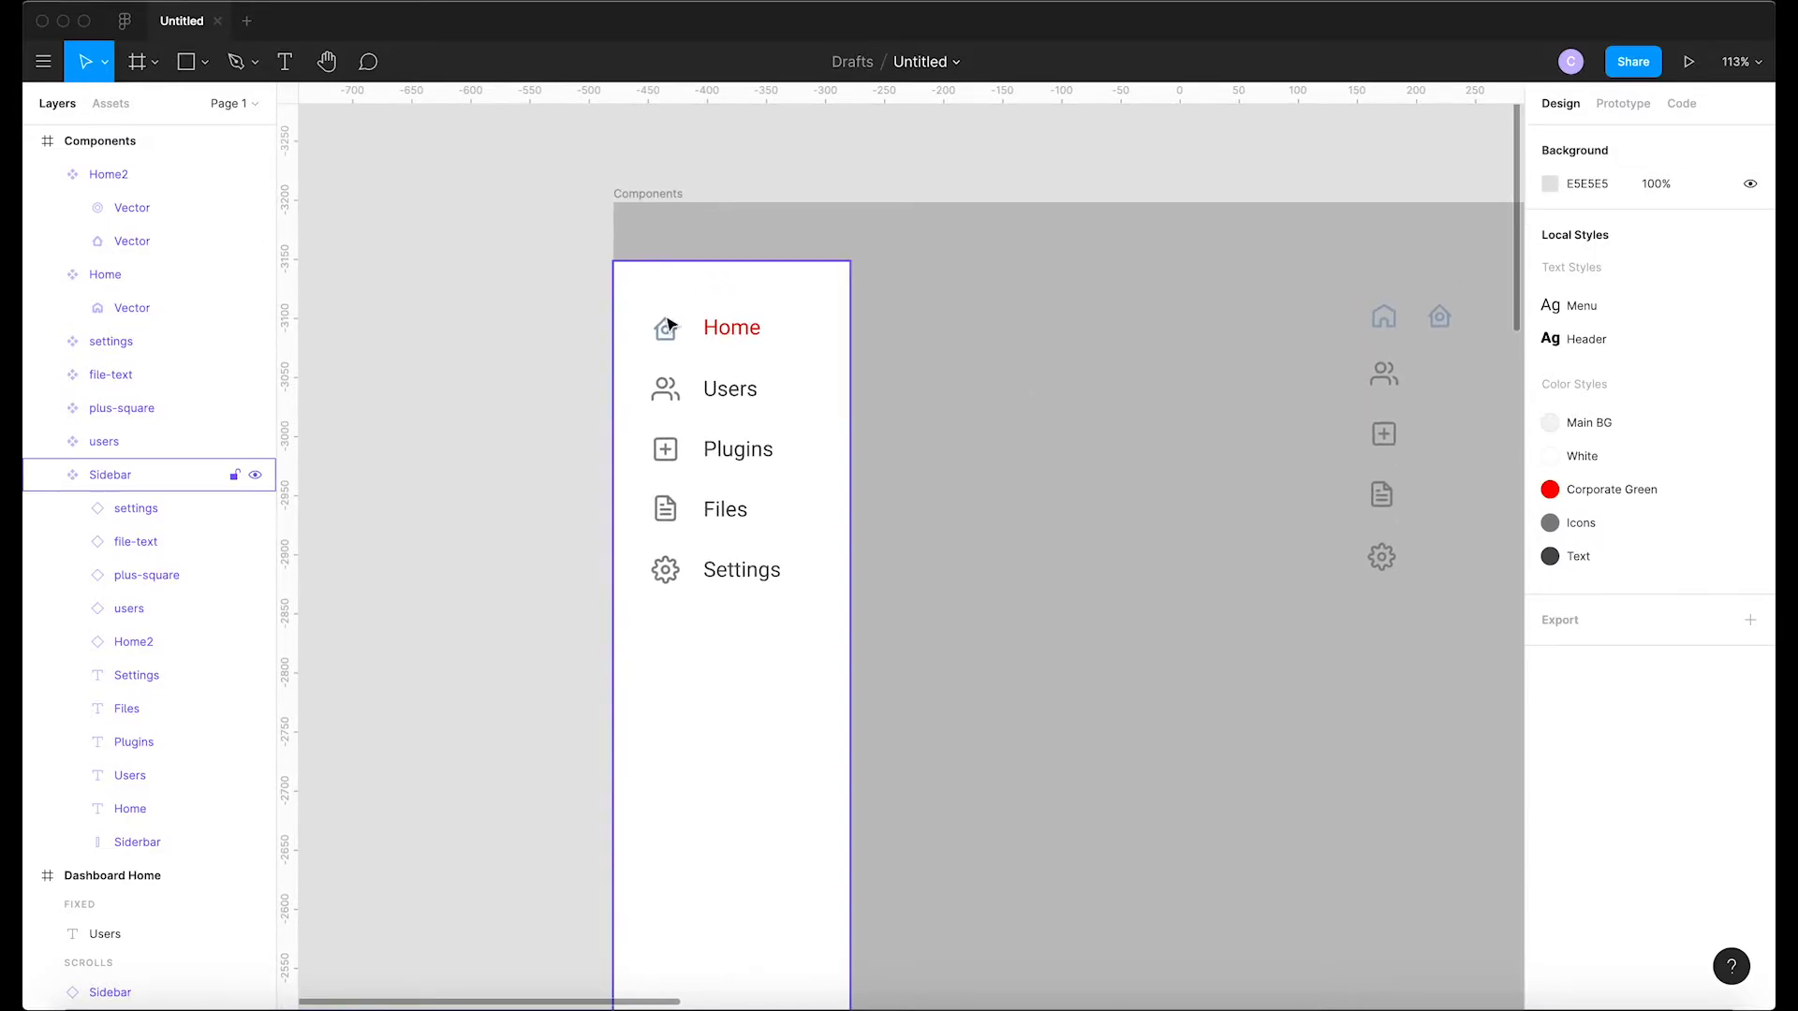
double_click(669, 333)
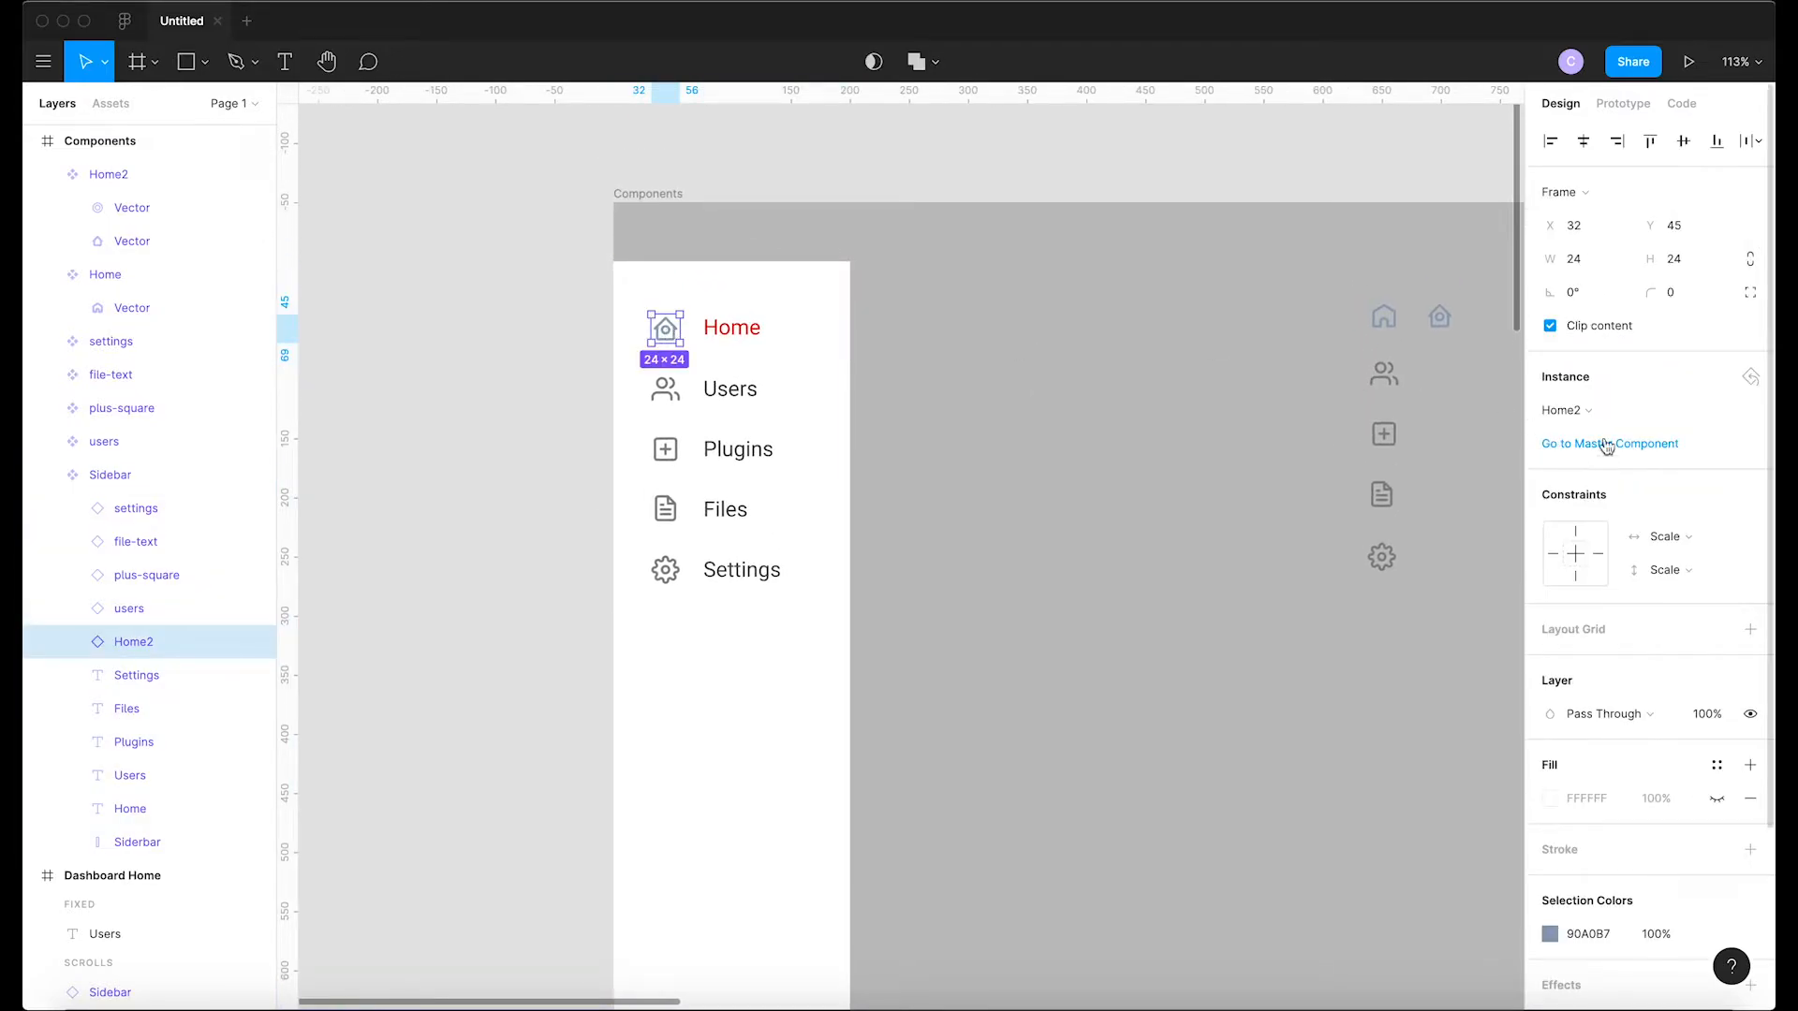
left_click(1594, 412)
left_click(1601, 563)
left_click(1025, 512)
Check the restored home icon in both Dashboard Home sidebars and return to the Components frame
scroll(1025, 512, "down", 5)
scroll(1025, 512, "down", 4)
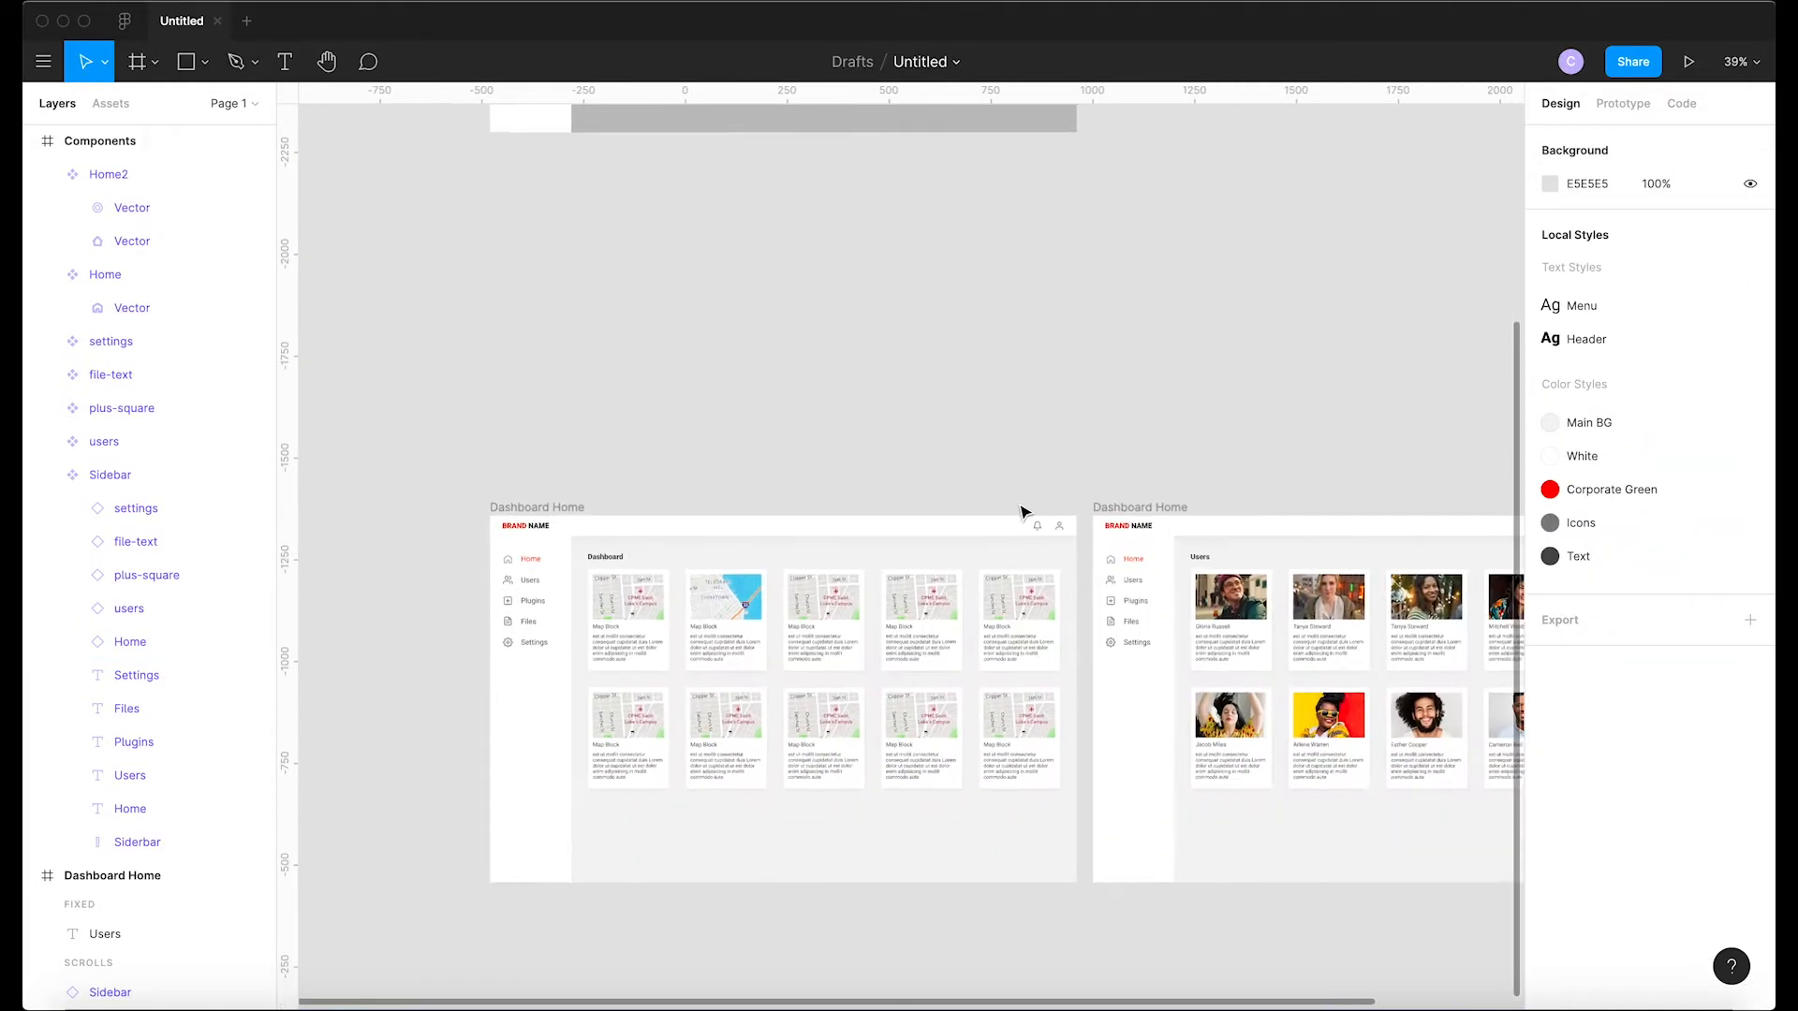
scroll(1089, 579, "up", 1)
scroll(1089, 580, "up", 8)
scroll(1089, 579, "down", 8)
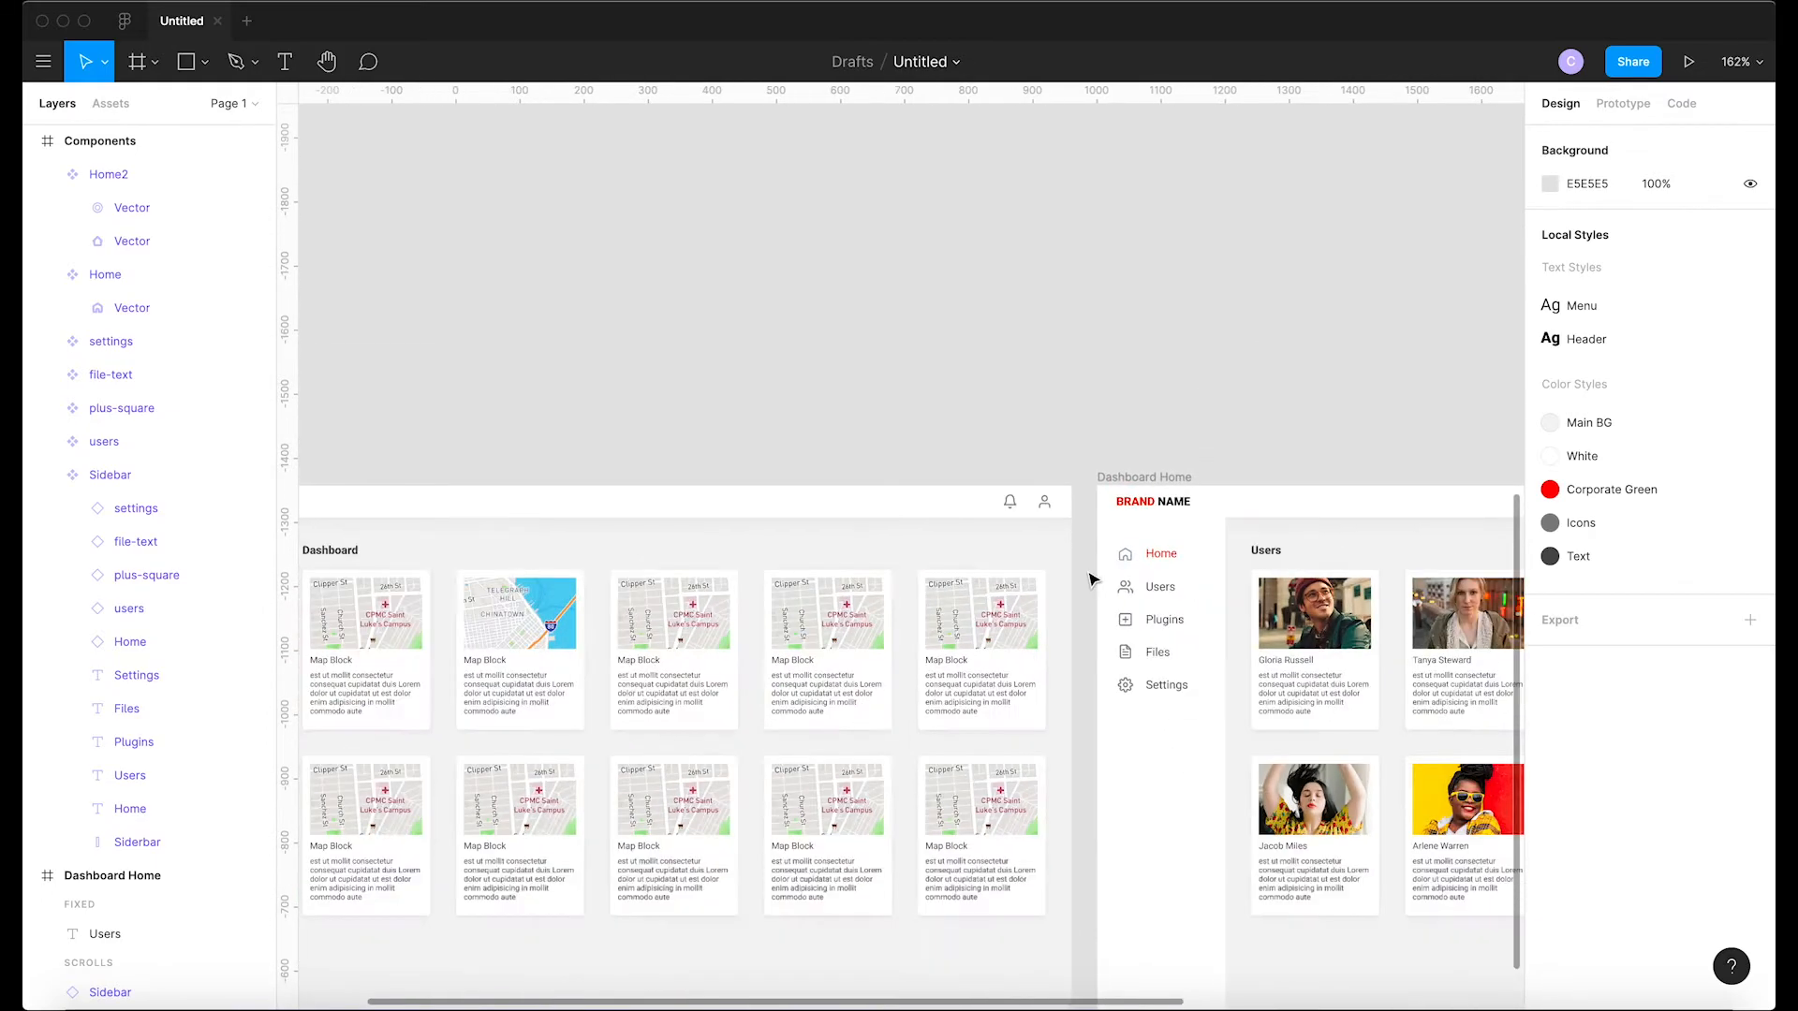
scroll(1091, 580, "up", 3)
scroll(1091, 579, "up", 10)
scroll(1093, 580, "left", 2)
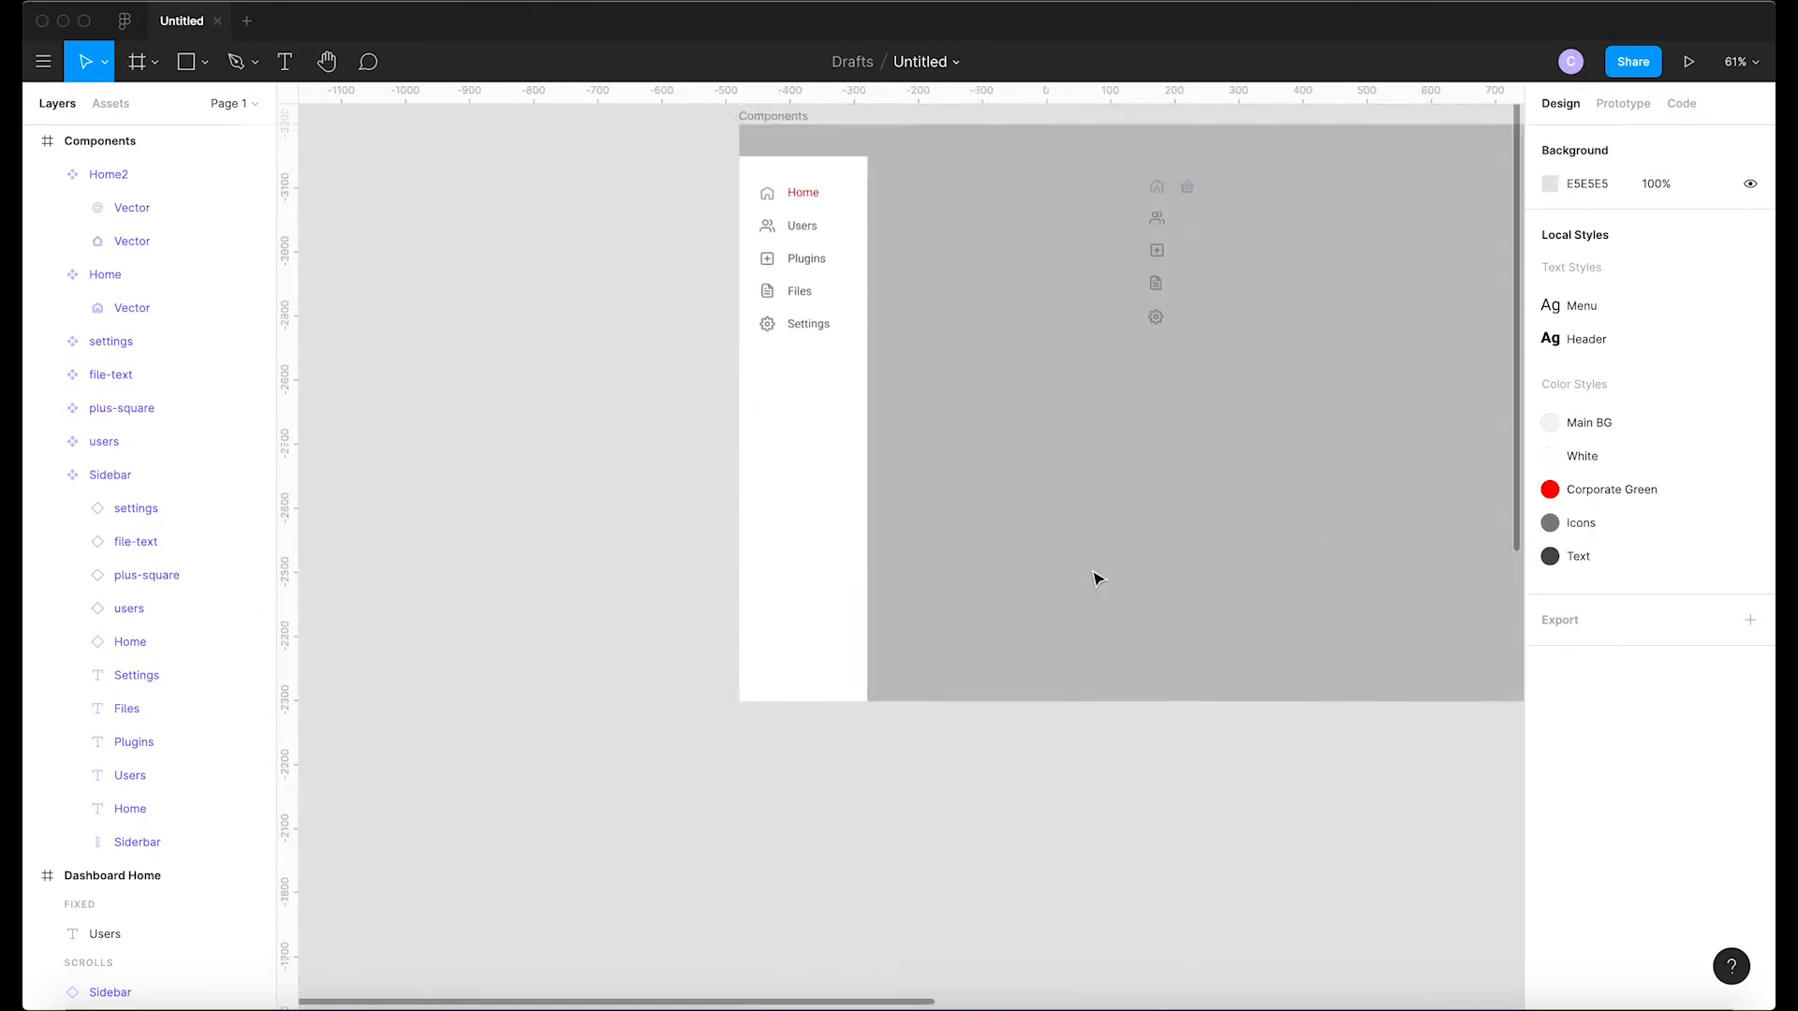
scroll(1098, 579, "up", 2)
scroll(1099, 580, "up", 5)
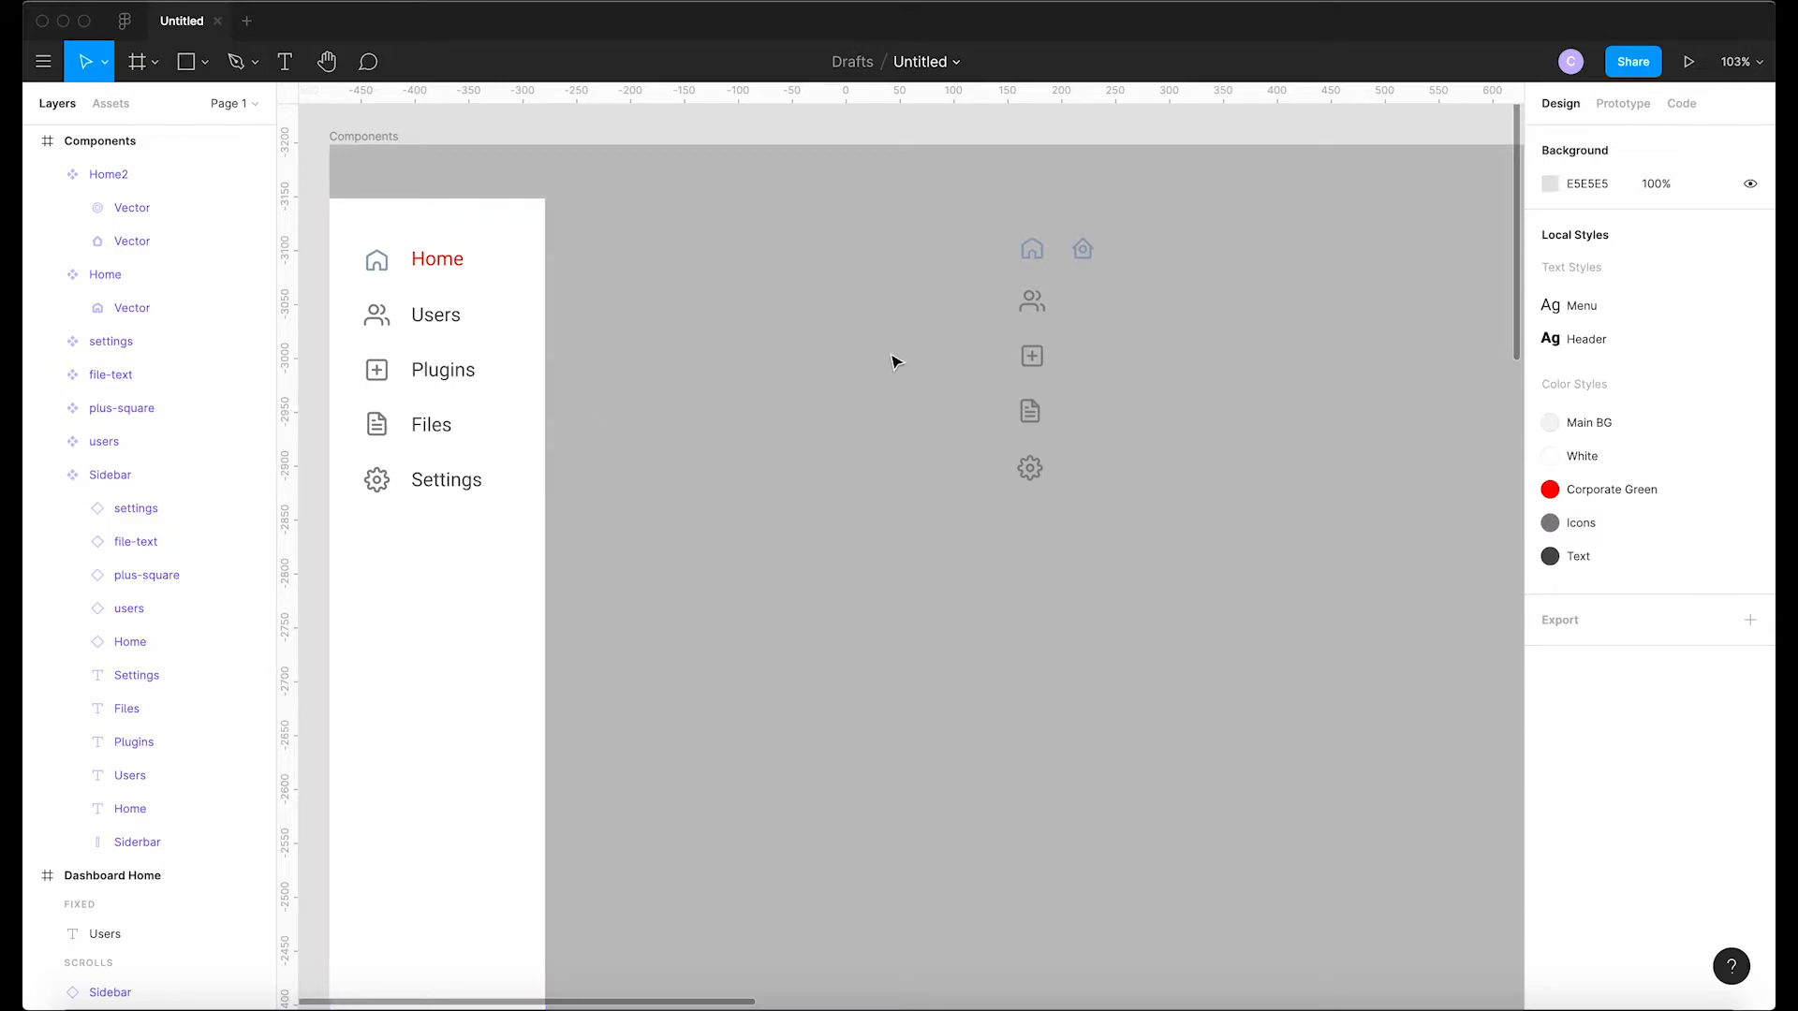
Apply the Corporate Green color style to the strokes of the two right-hand vectors in the users icon component
double_click(1038, 304)
left_click(1076, 337)
scroll(1076, 338, "up", 5)
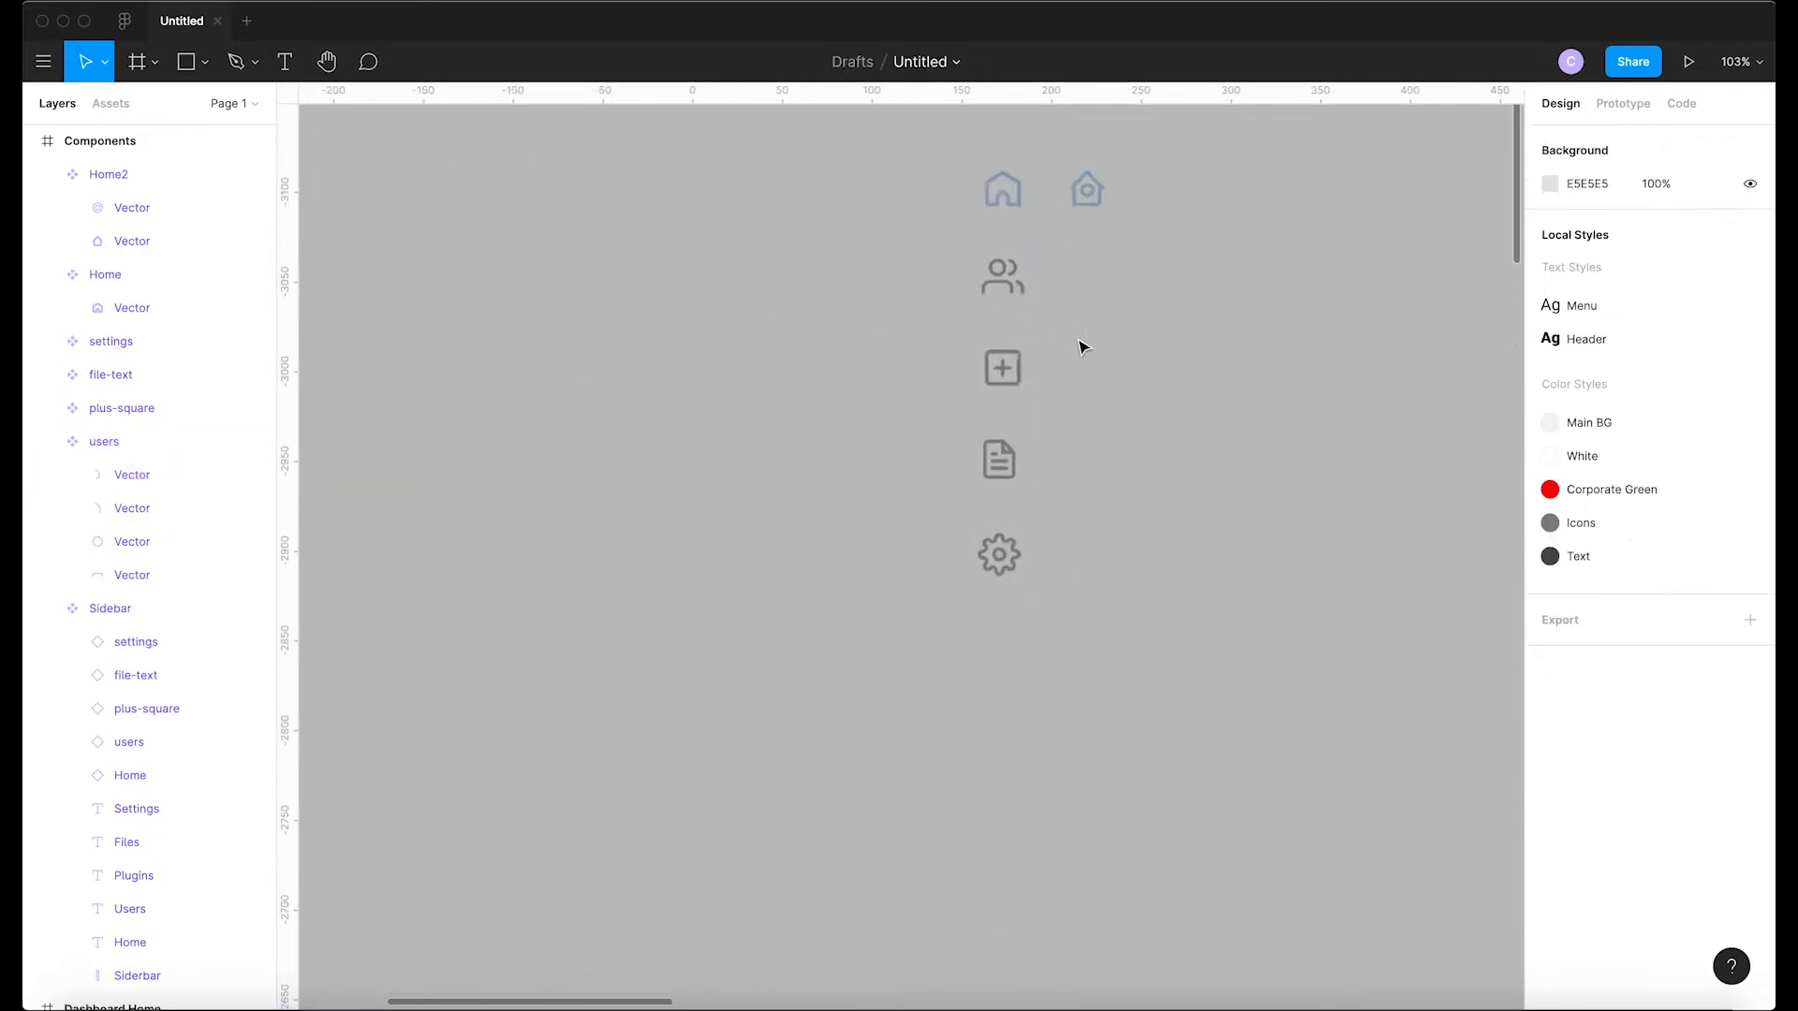
left_click(1007, 274)
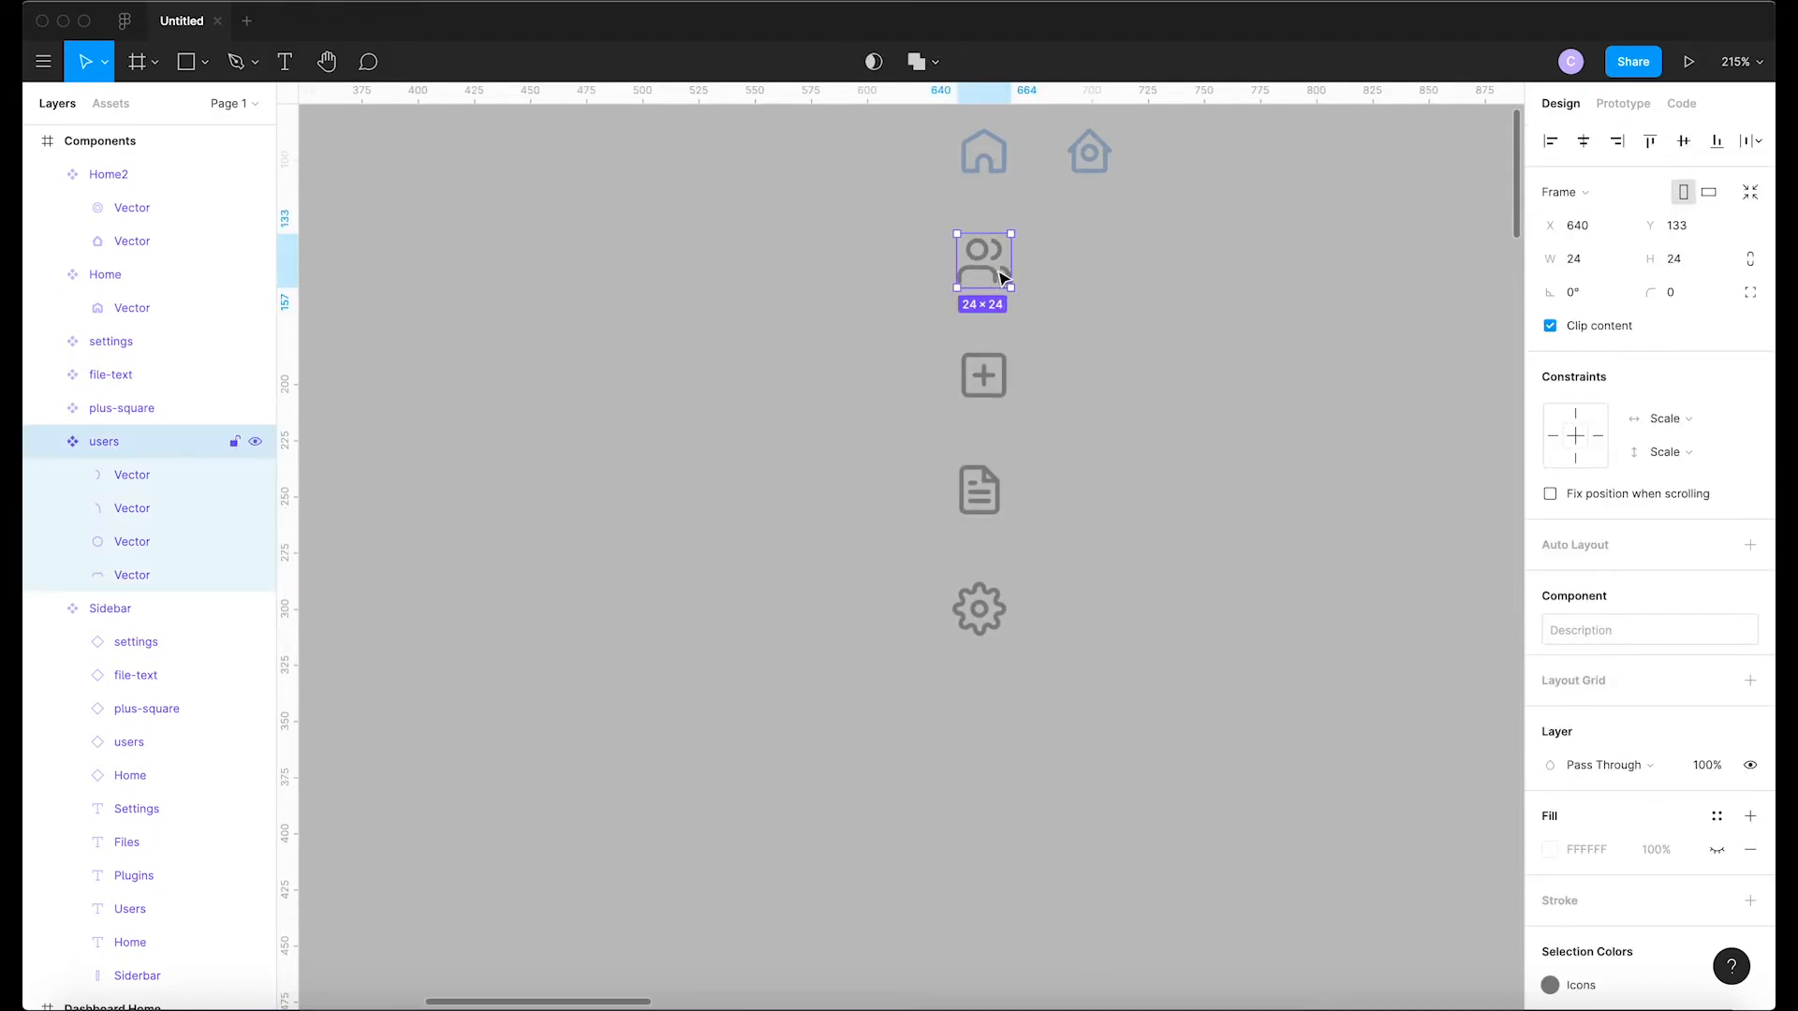
double_click(998, 271)
scroll(1008, 261, "up", 5)
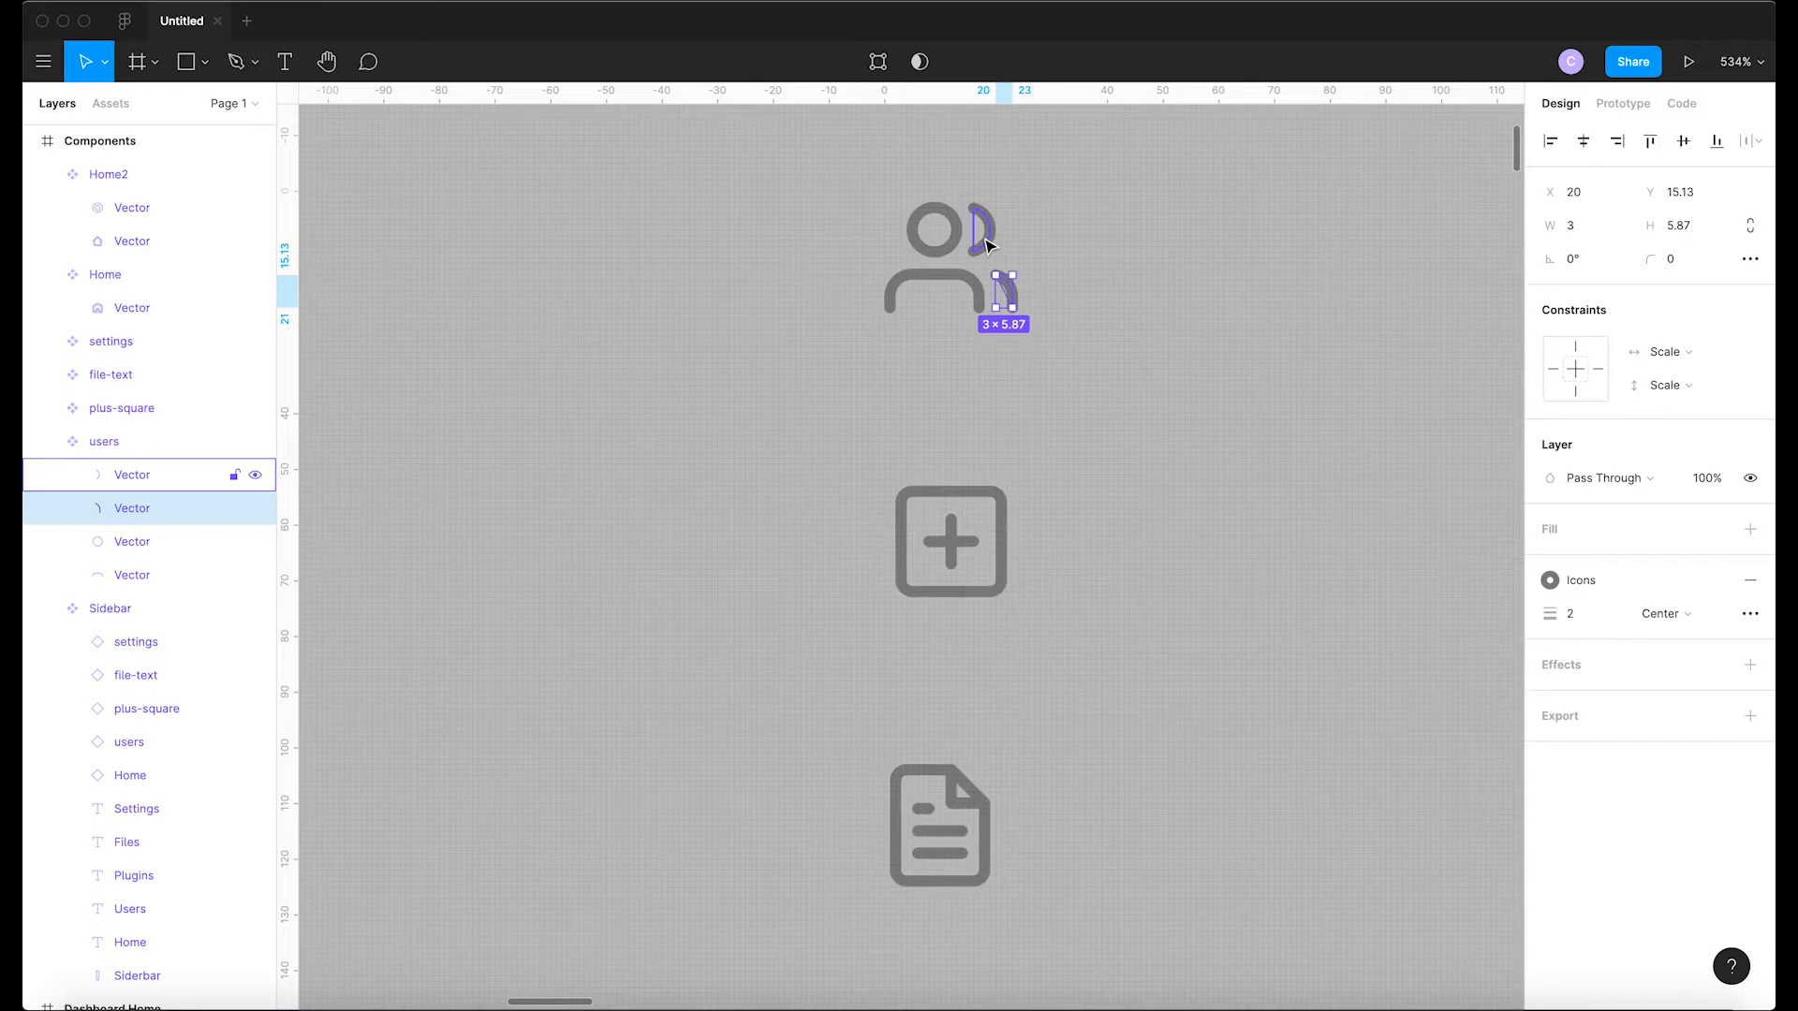
left_click(987, 245, "shift")
left_click(1639, 580)
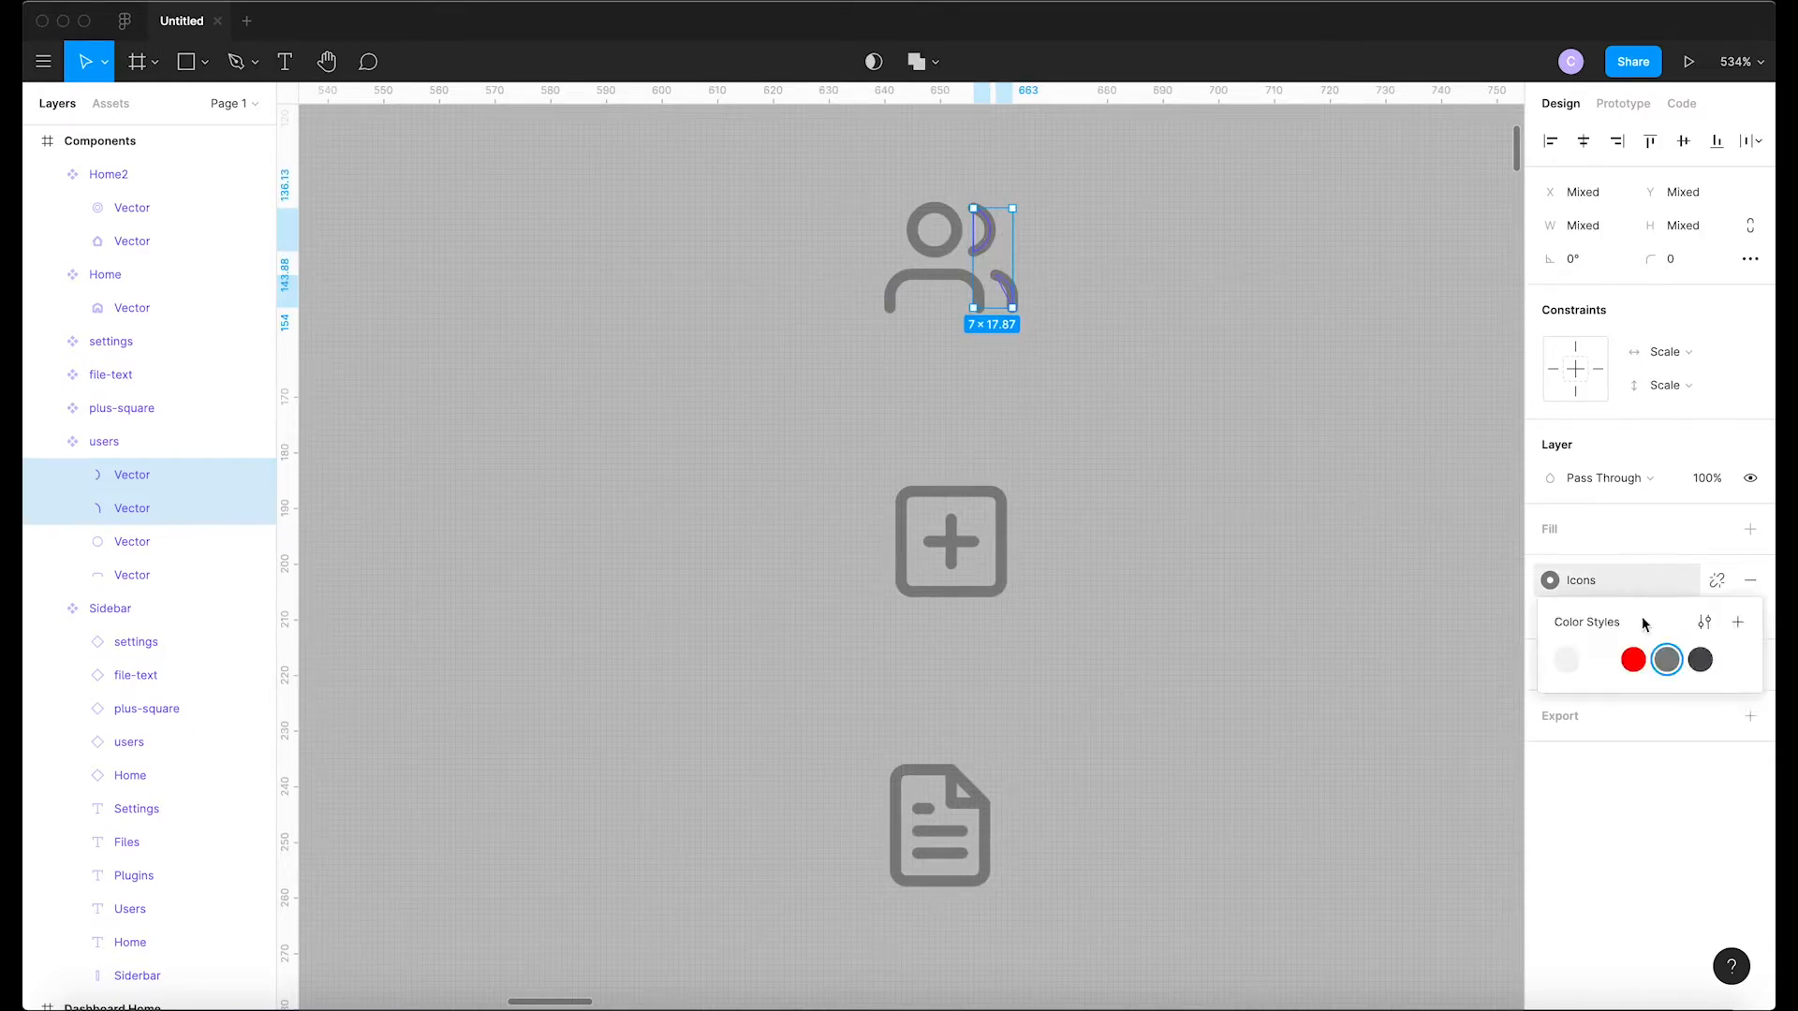
left_click(1633, 660)
left_click(1349, 581)
Examine the recolored users icon in the sidebar of the first Dashboard Home frame
scroll(1351, 585, "down", 5)
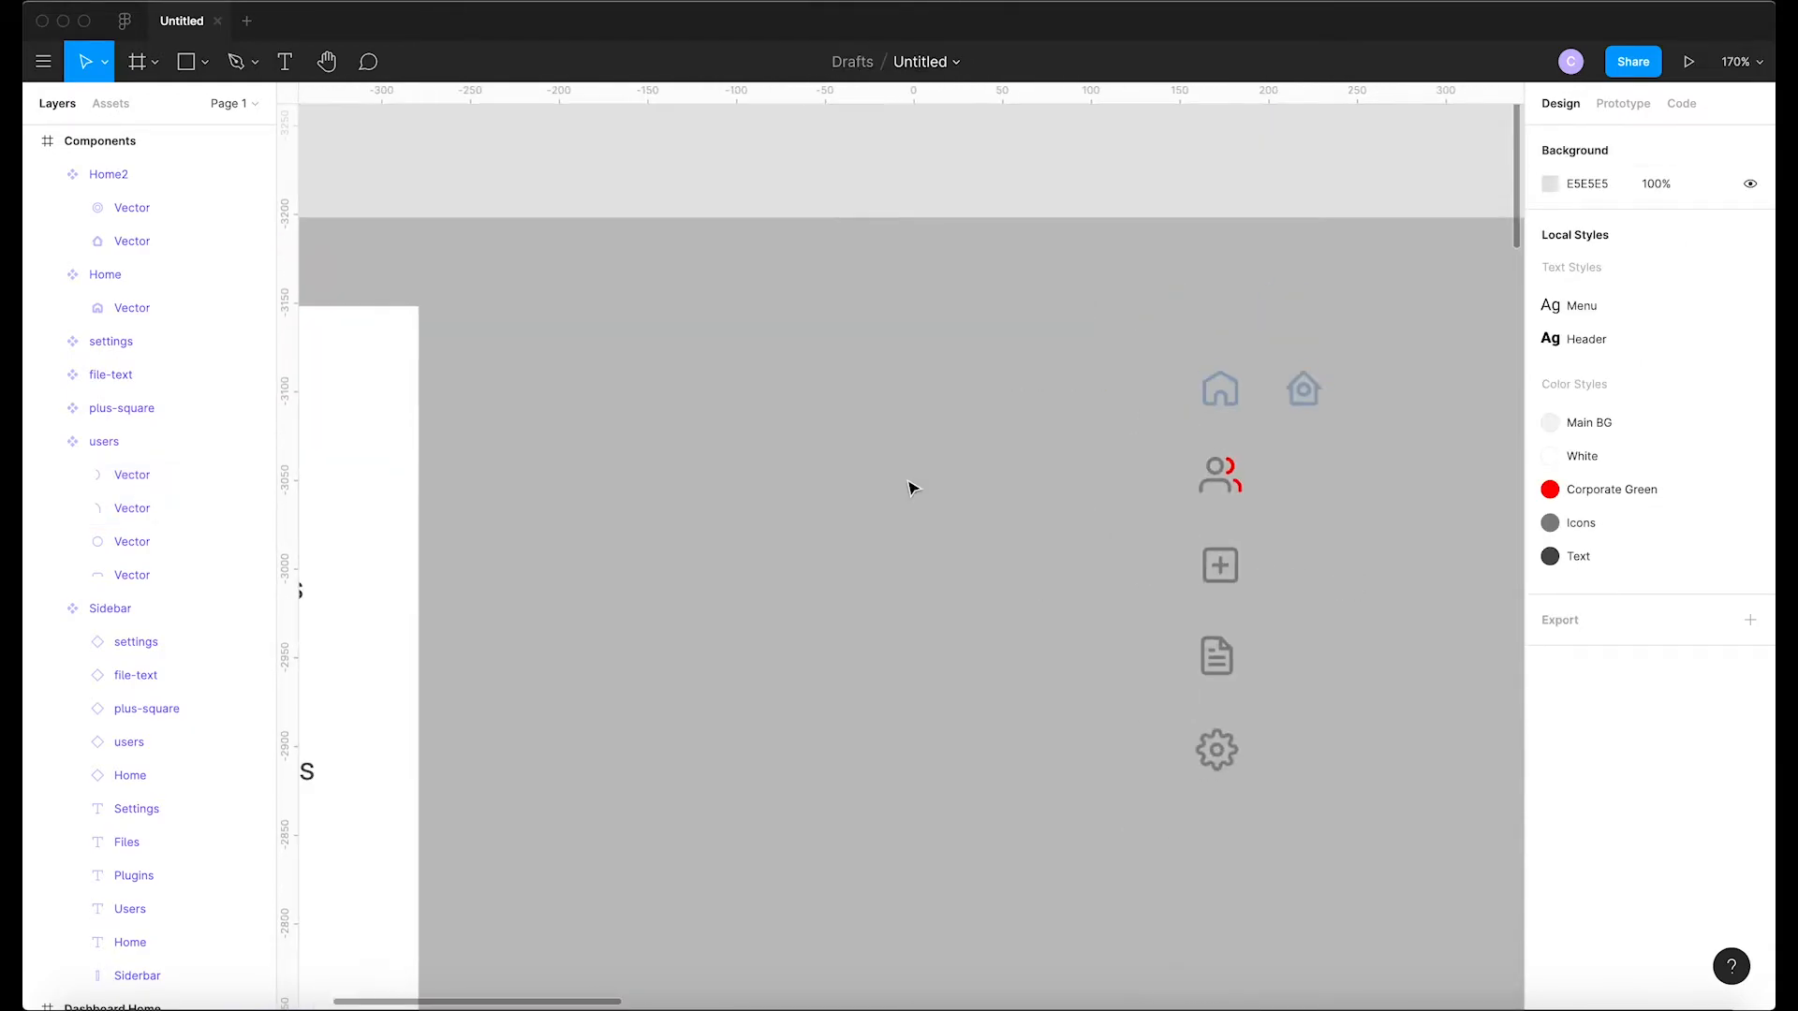
scroll(908, 487, "left", 6)
scroll(909, 487, "down", 2)
scroll(894, 561, "down", 3)
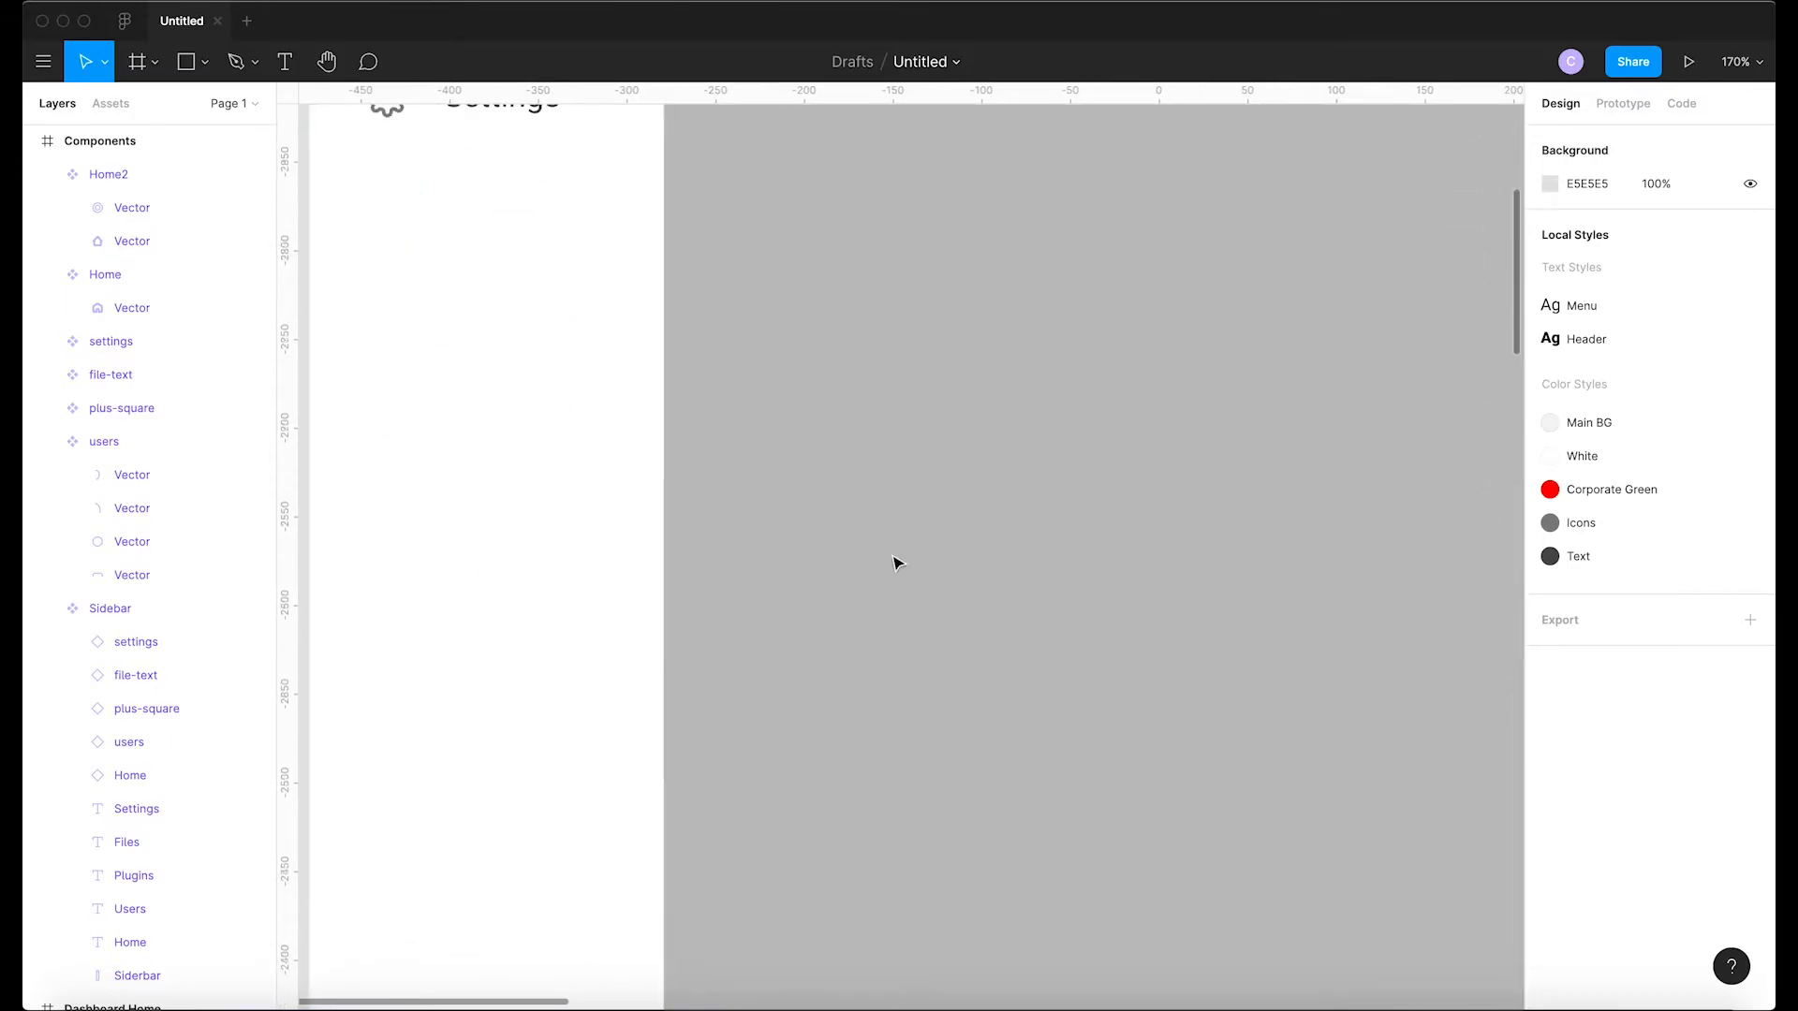
scroll(894, 562, "down", 10)
scroll(894, 561, "down", 3)
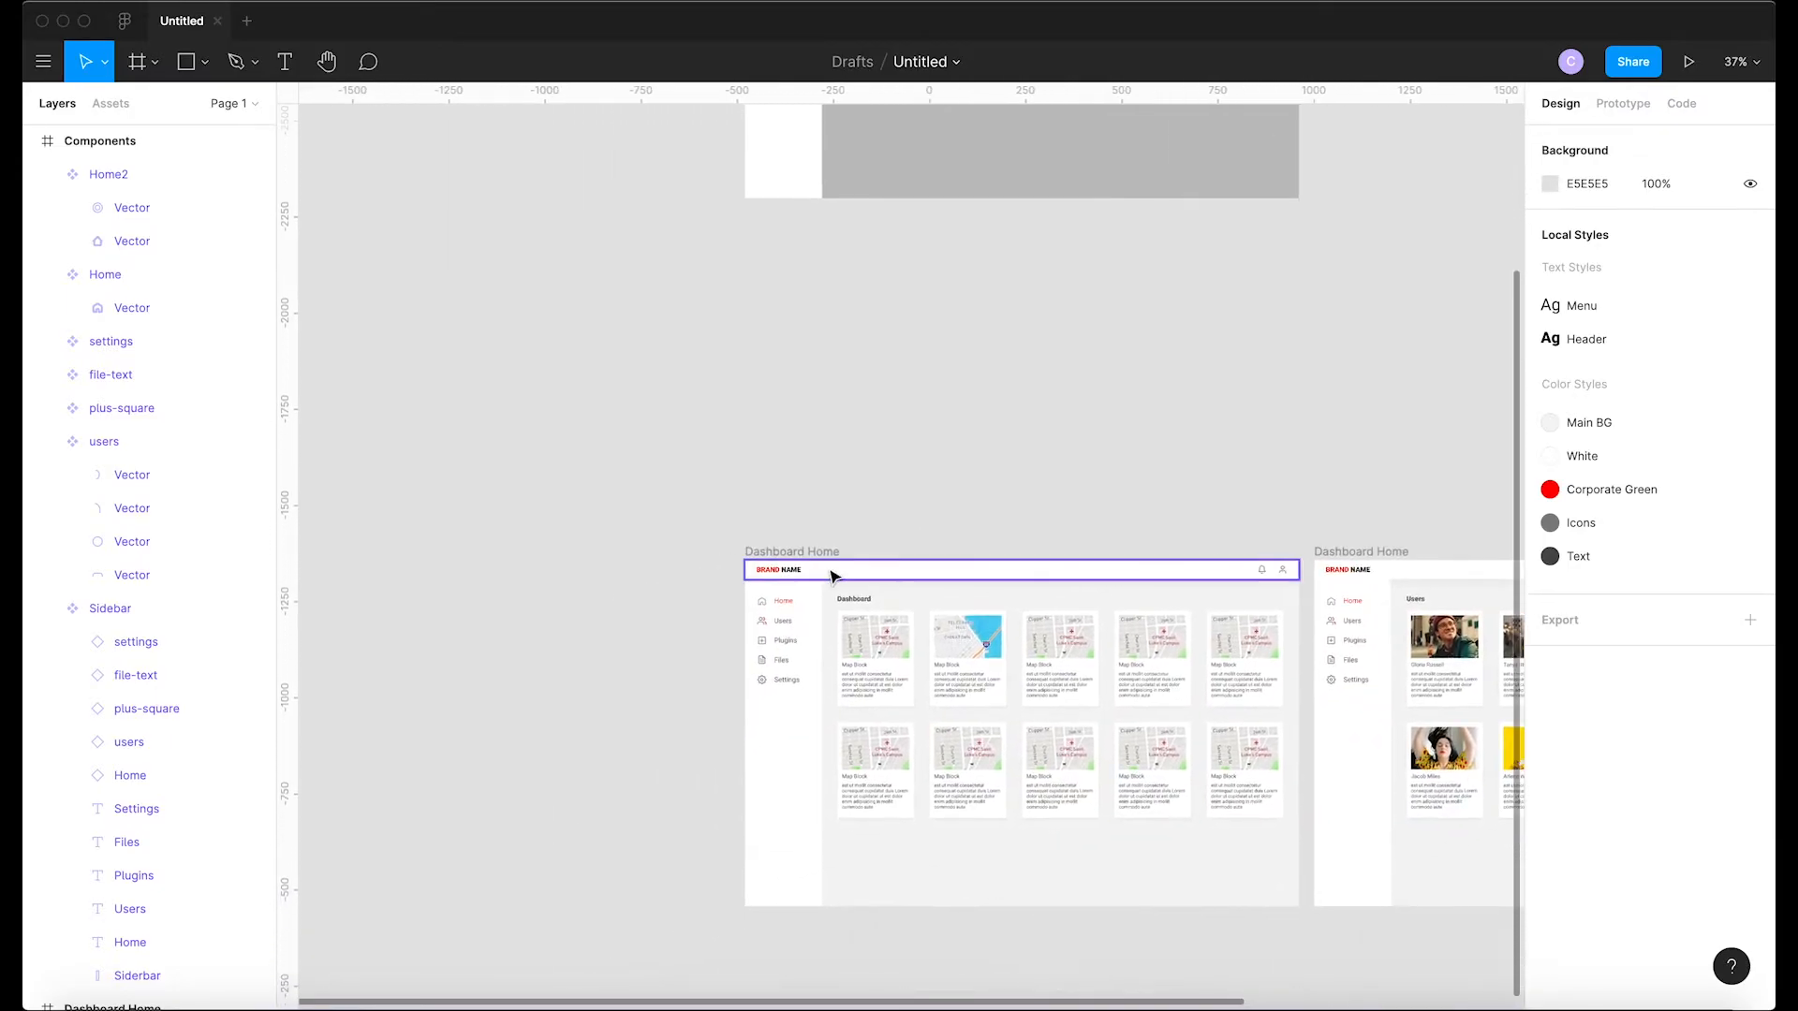
scroll(834, 574, "up", 10)
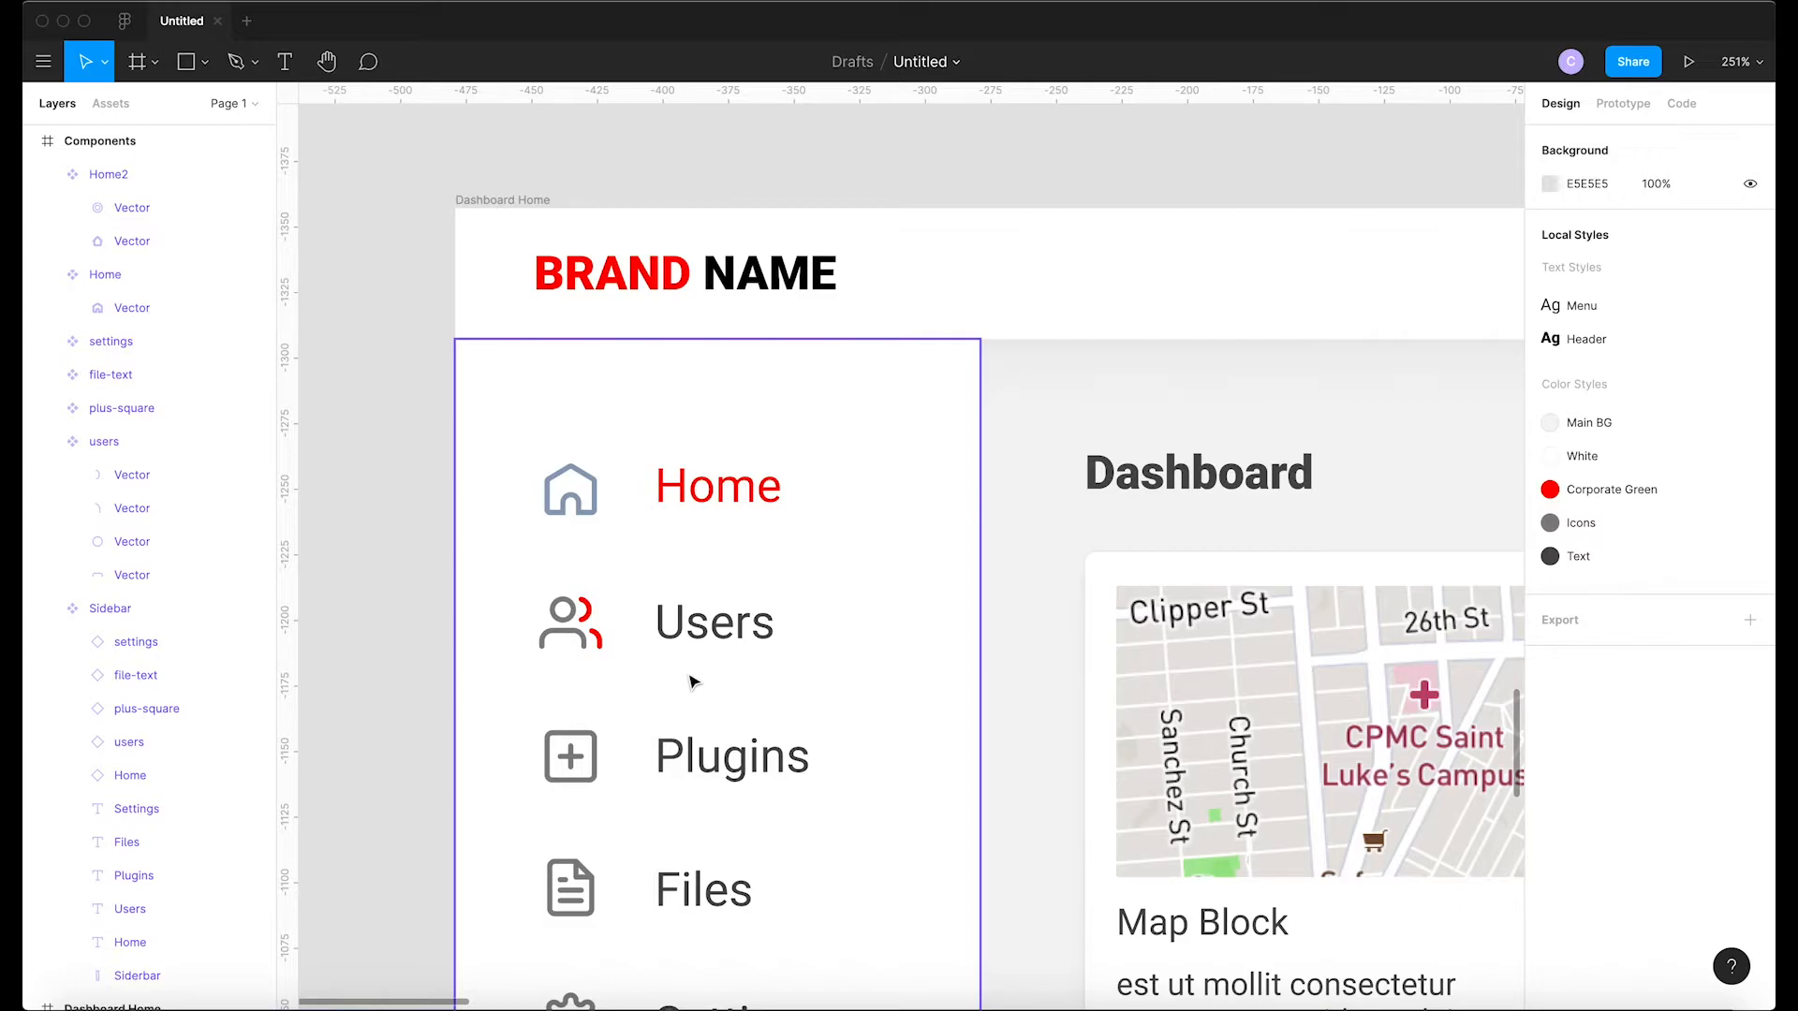
scroll(693, 681, "up", 2)
scroll(693, 681, "down", 5)
Compare the users icon in the Sidebar component with the users icon component in the Components frame
scroll(693, 682, "up", 10)
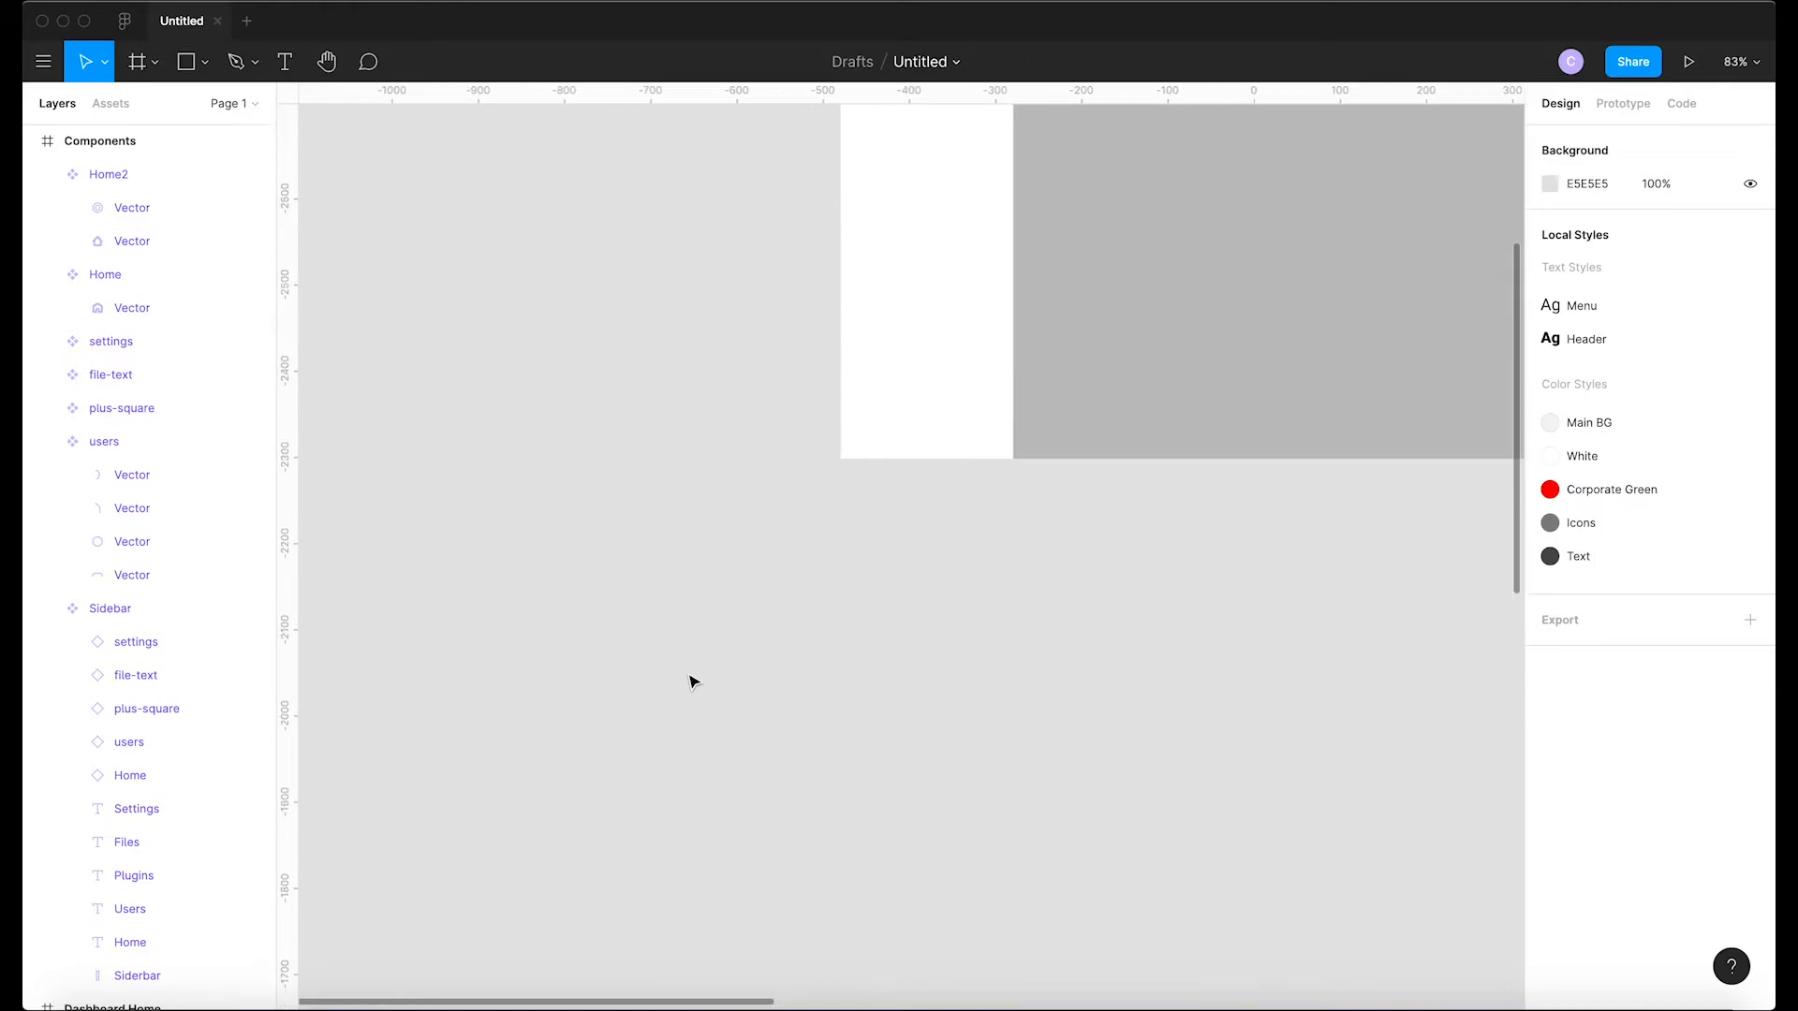
scroll(843, 397, "down", 1)
scroll(846, 397, "up", 5)
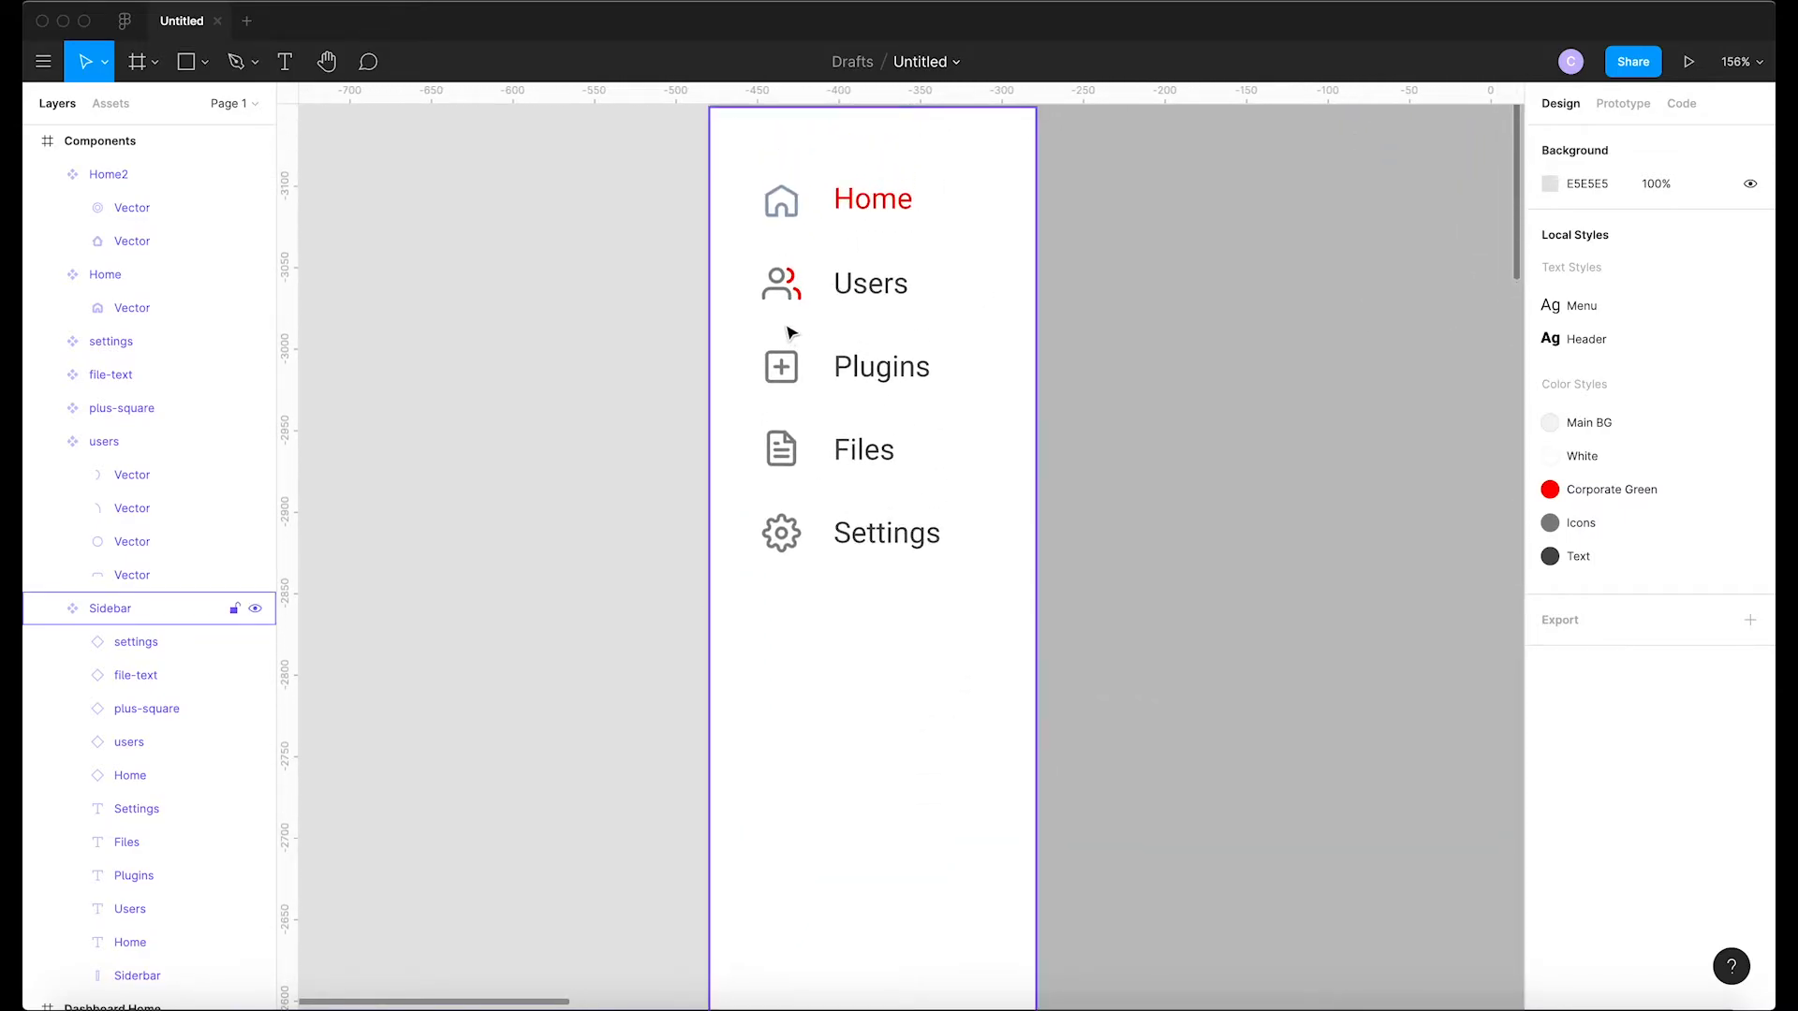
scroll(789, 329, "right", 10)
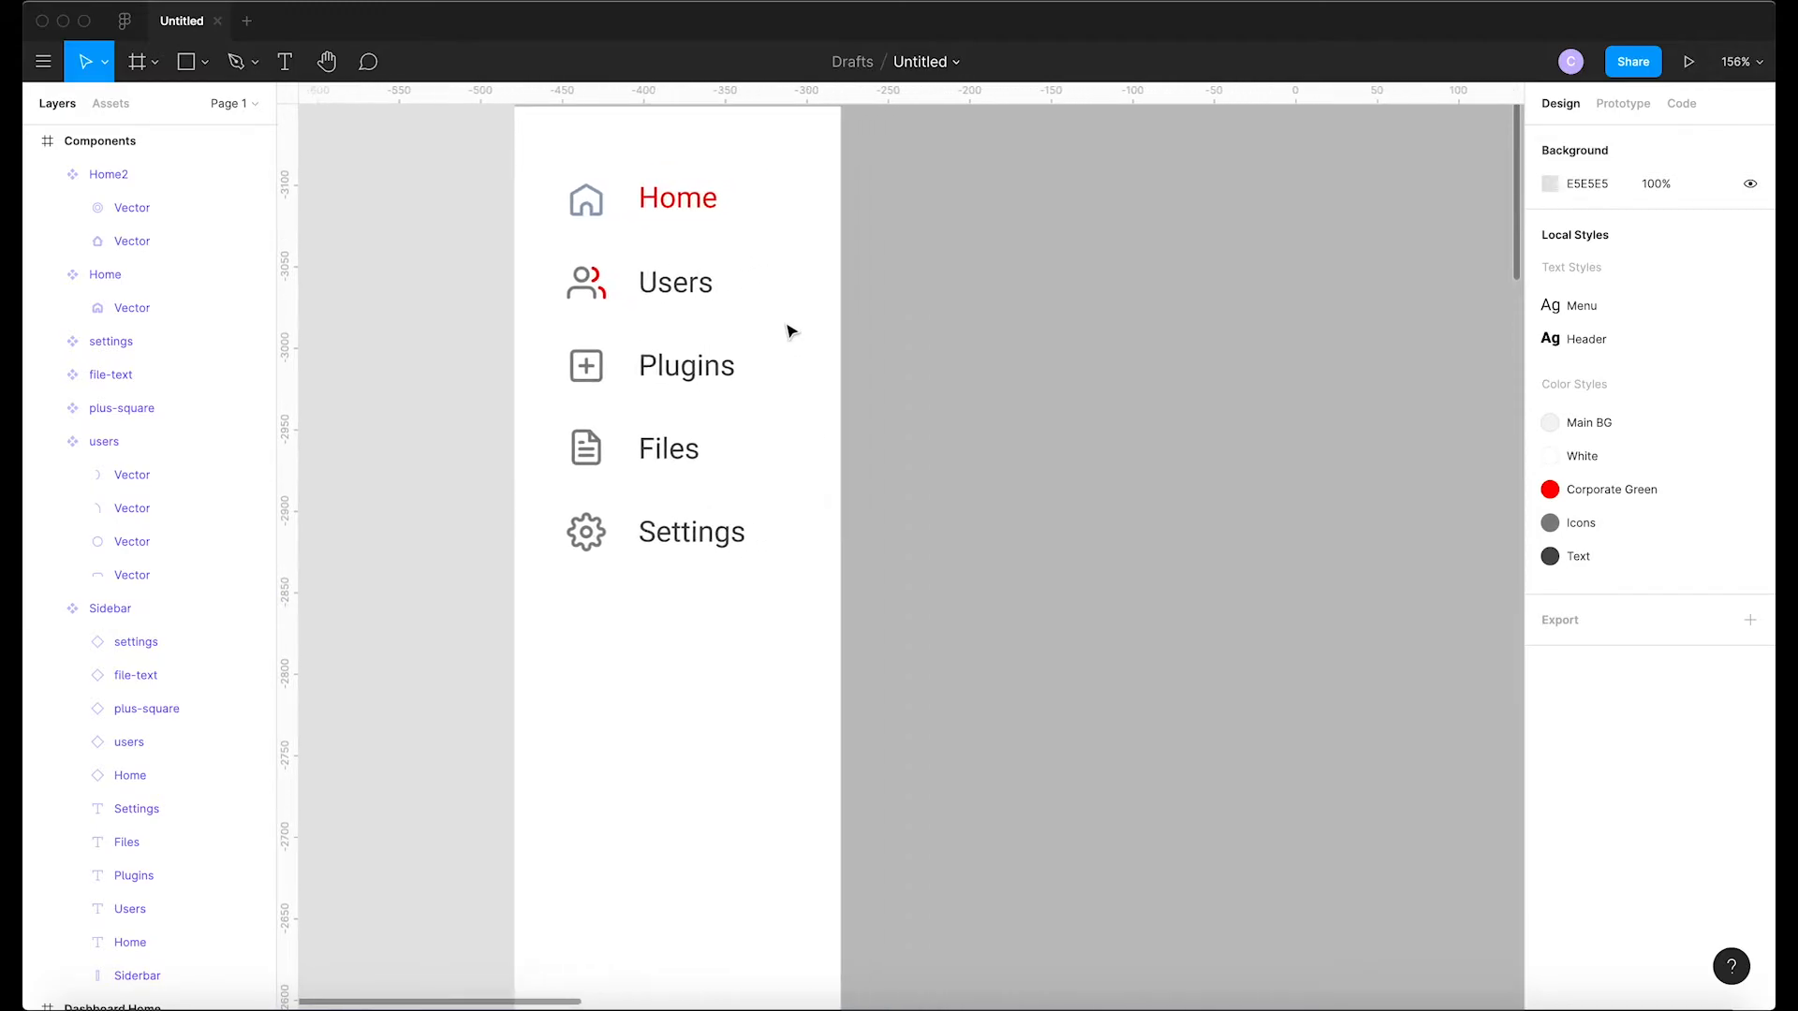
scroll(789, 330, "left", 5)
scroll(789, 329, "down", 3)
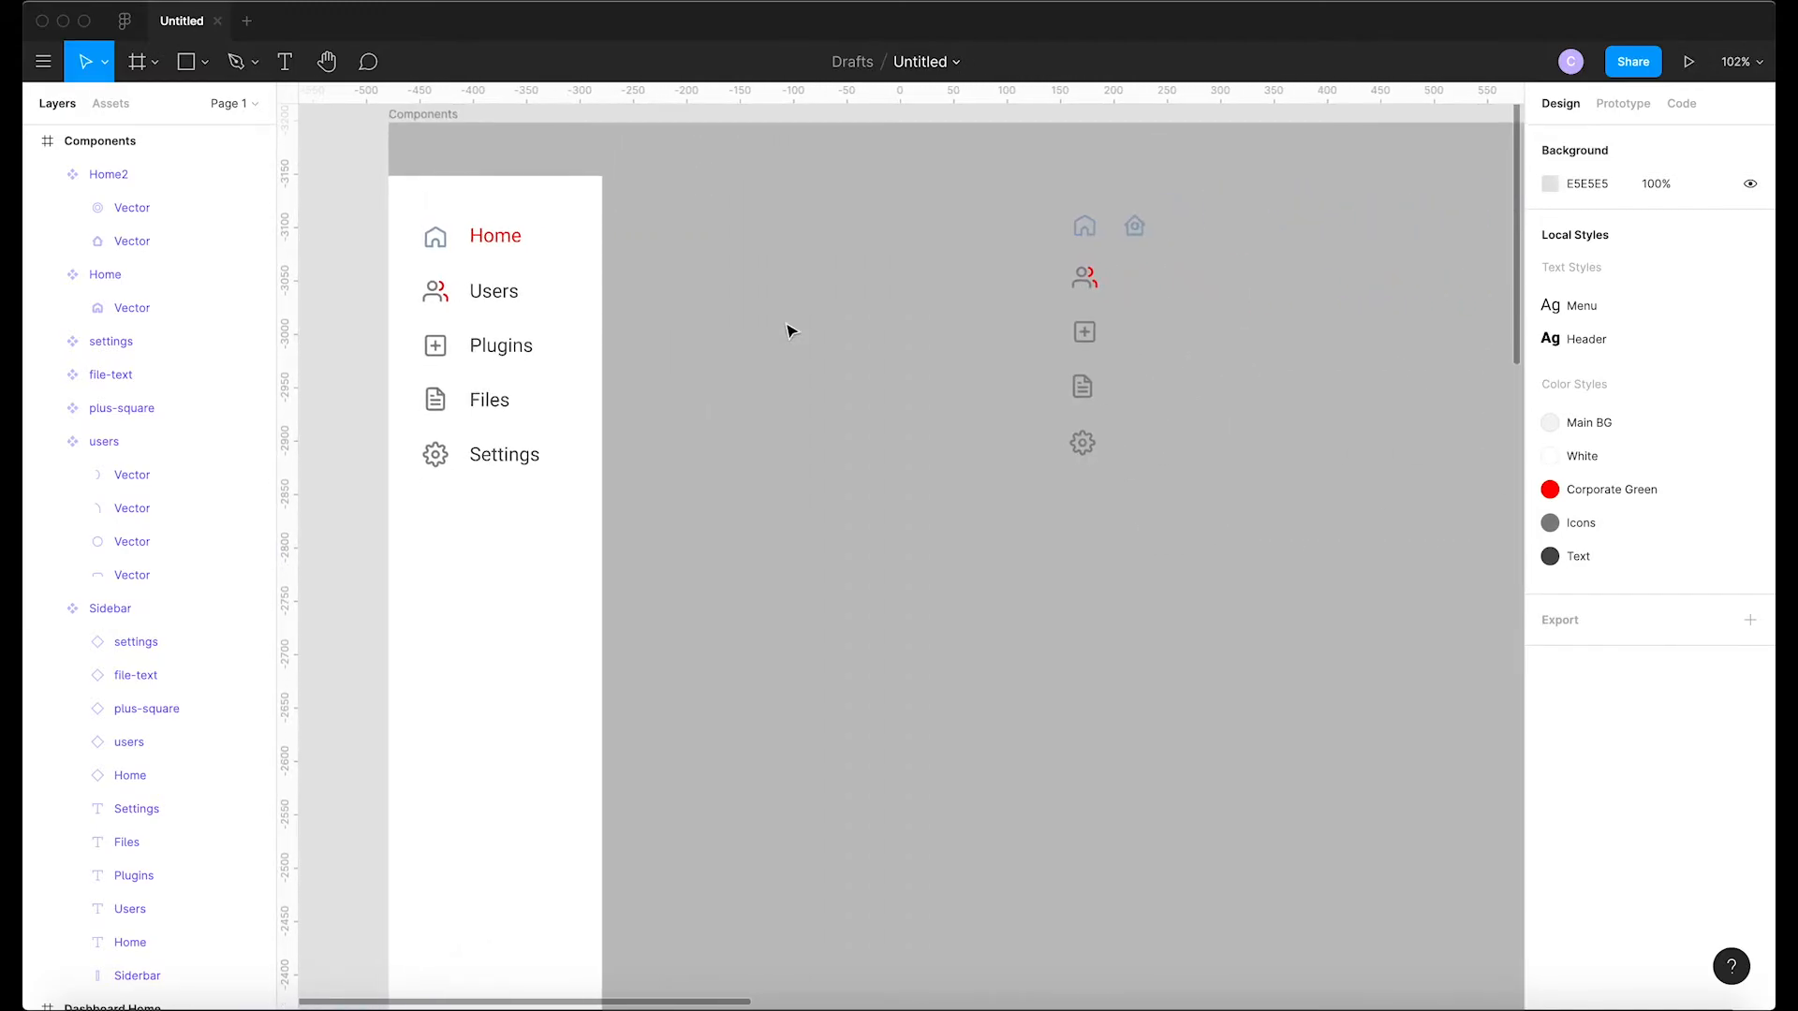
right_click(1130, 323)
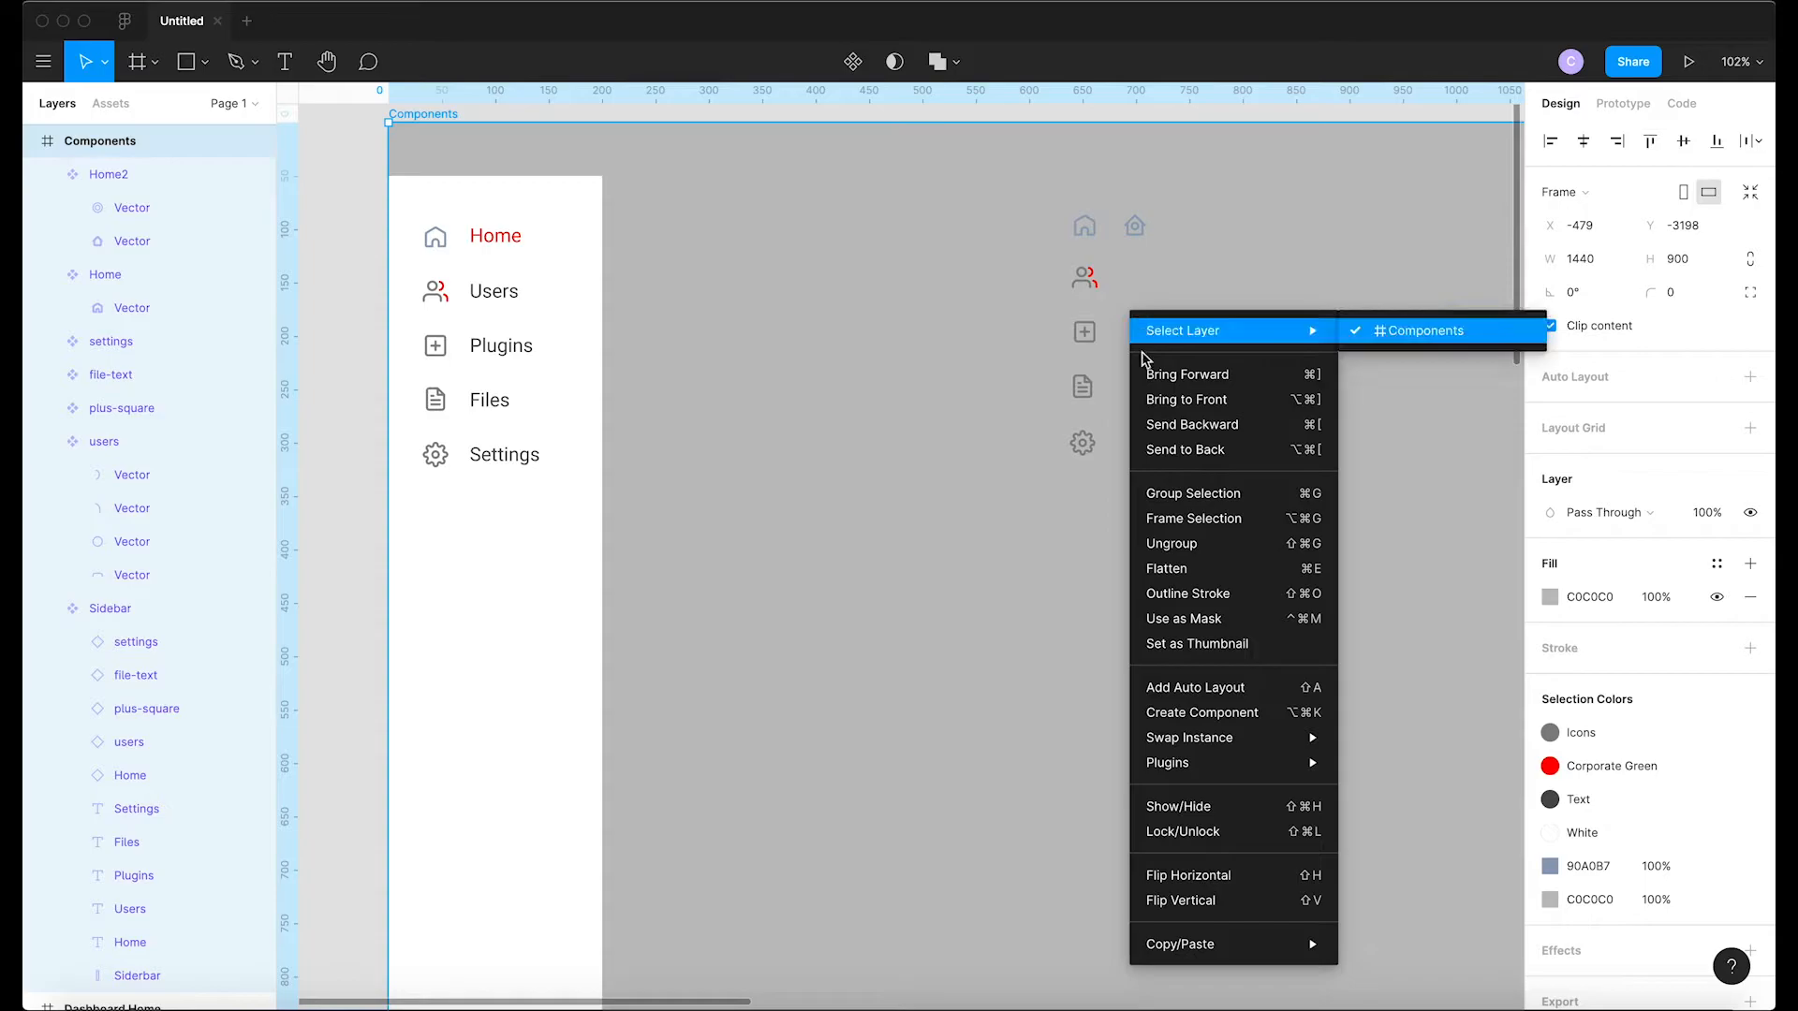
left_click(839, 698)
left_click(456, 654)
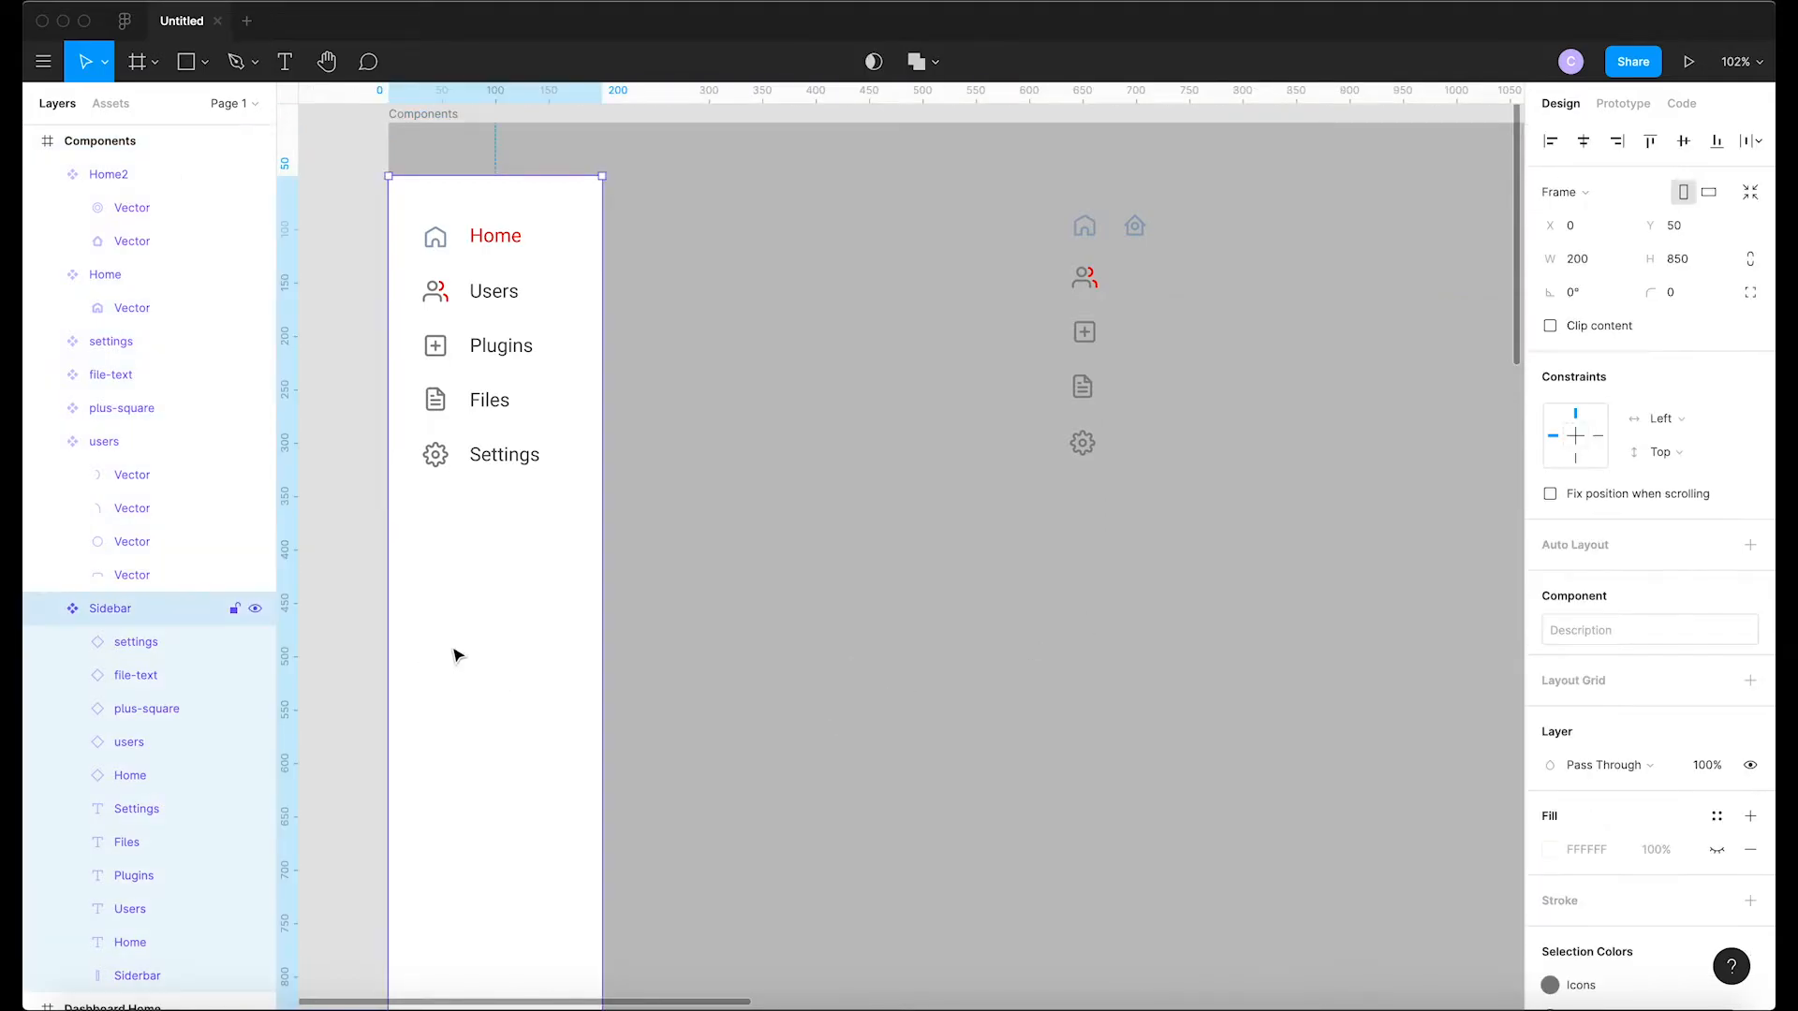
right_click(519, 522)
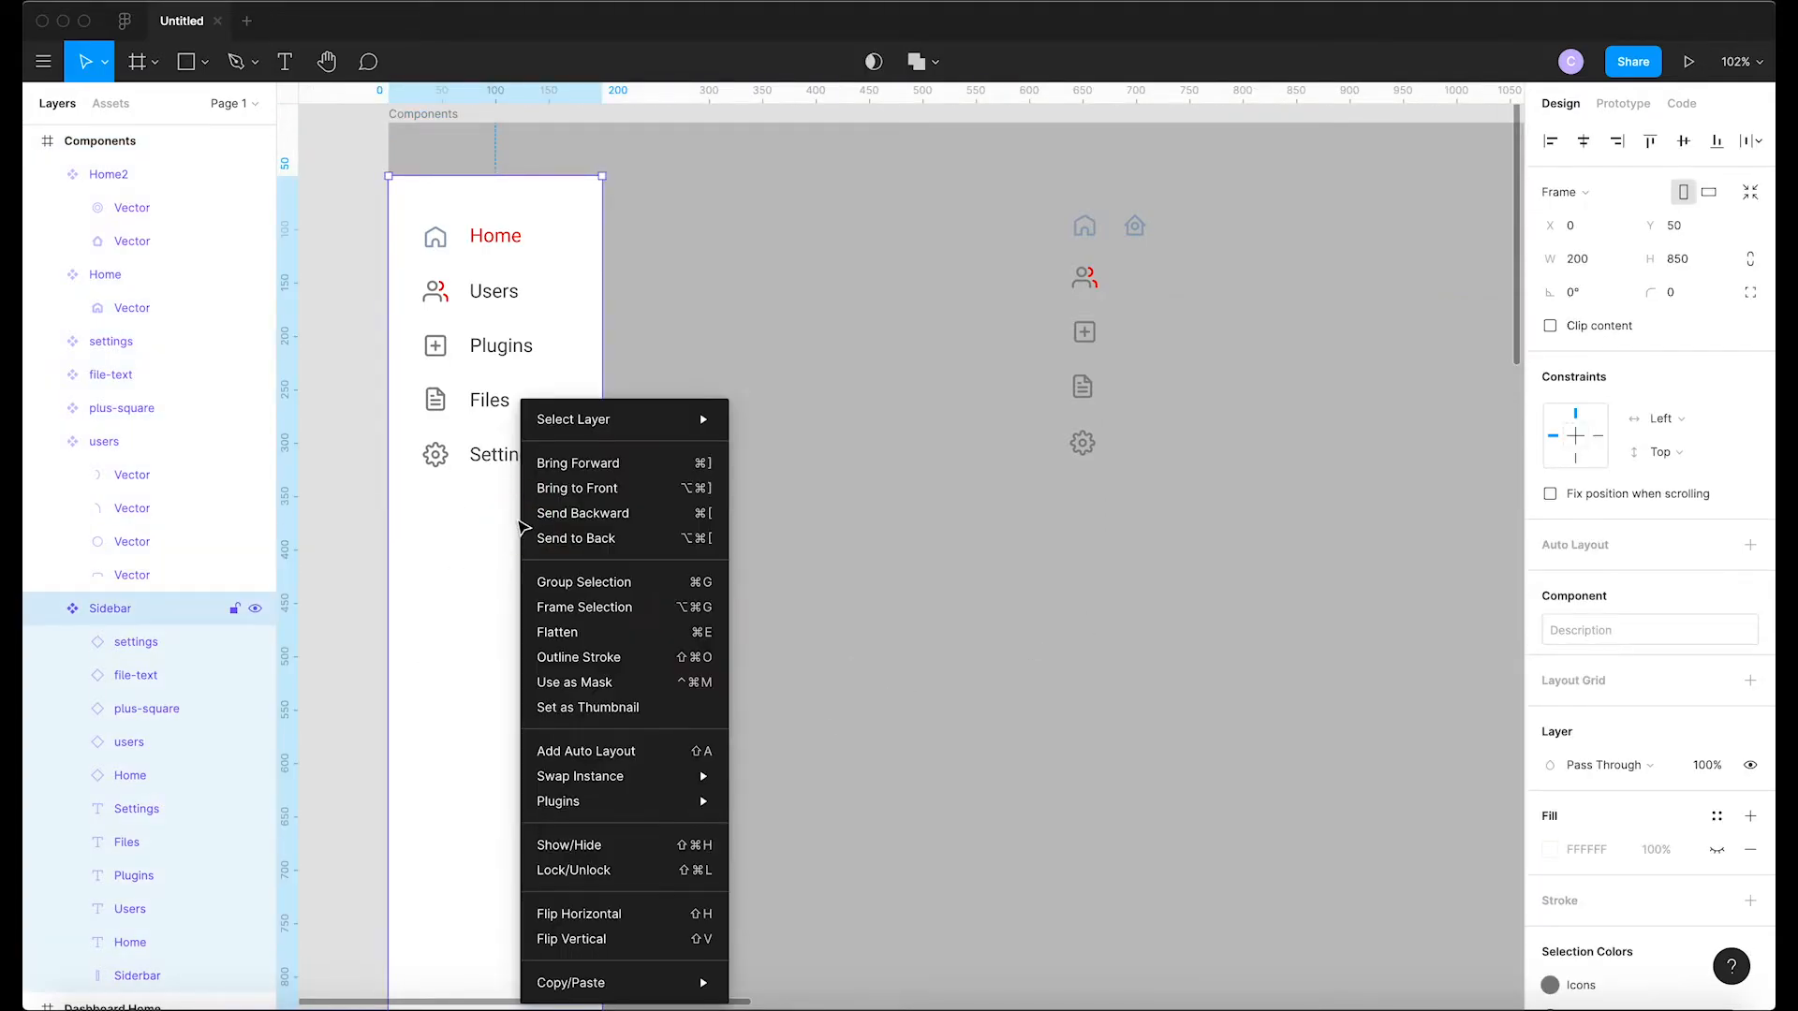
left_click(845, 263)
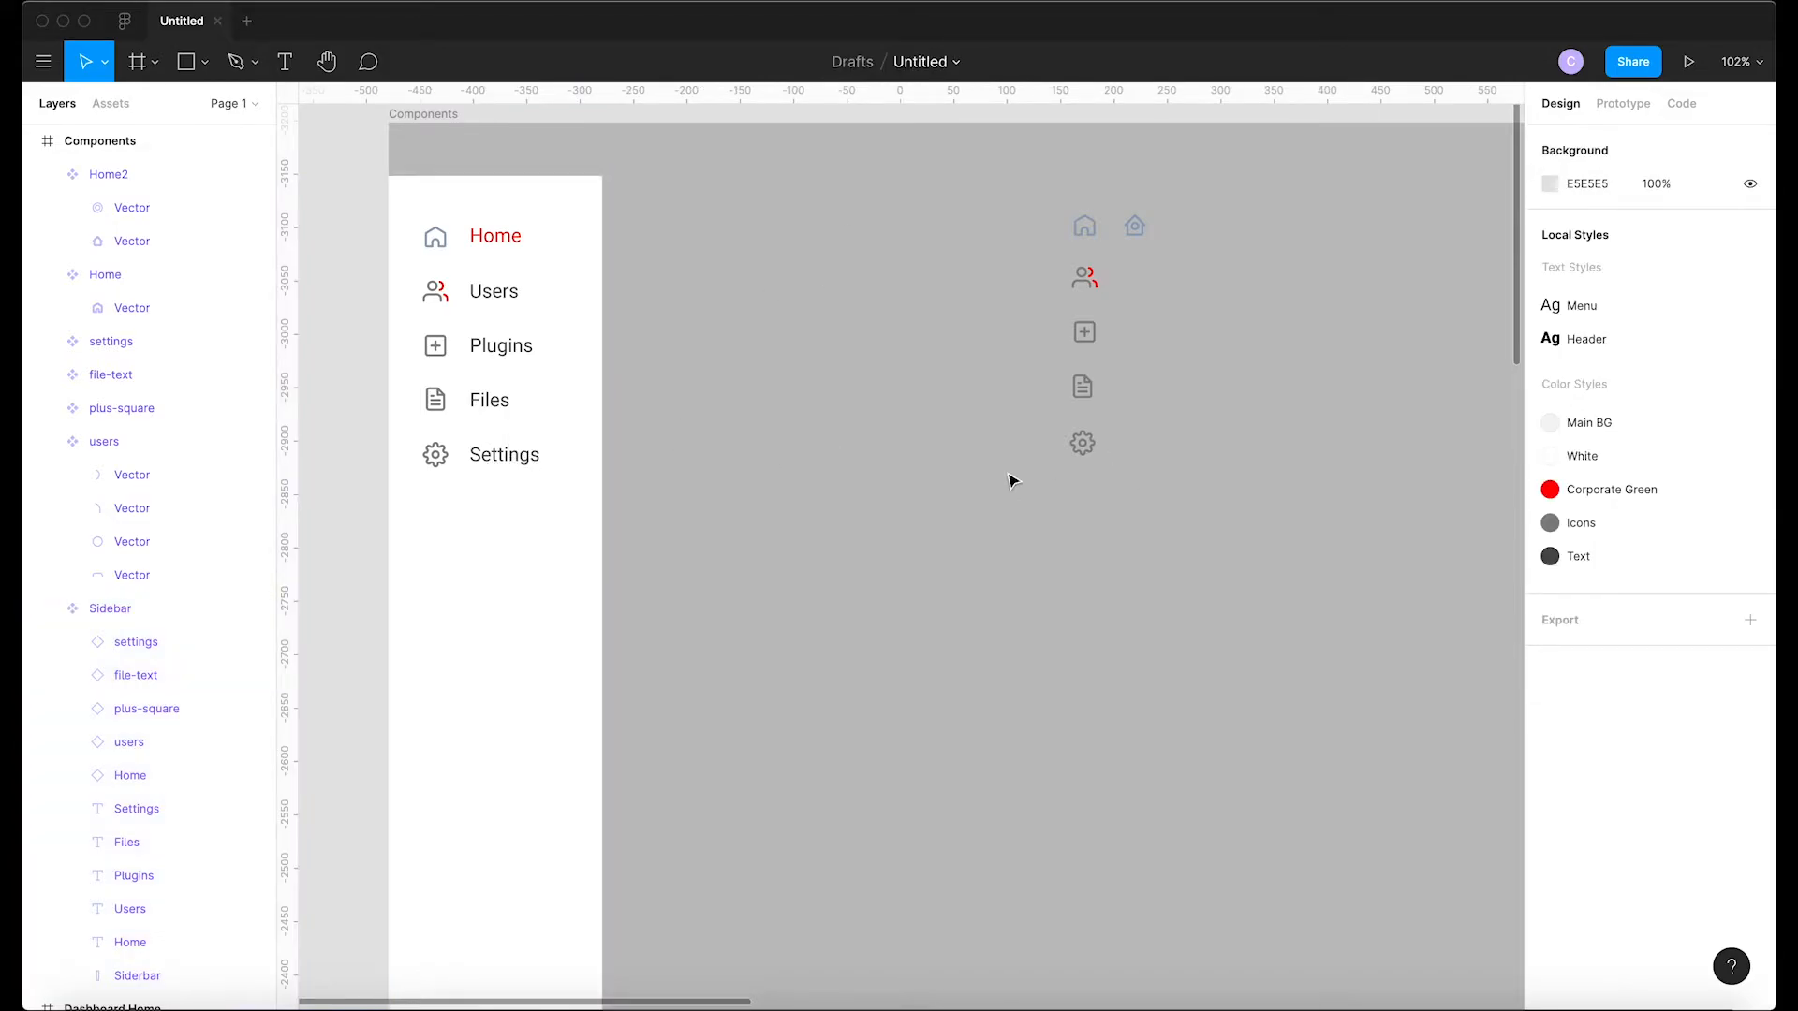
Compare the Sidebar component in the Components frame with the sidebars in both Dashboard Home frames
scroll(446, 469, "down", 3)
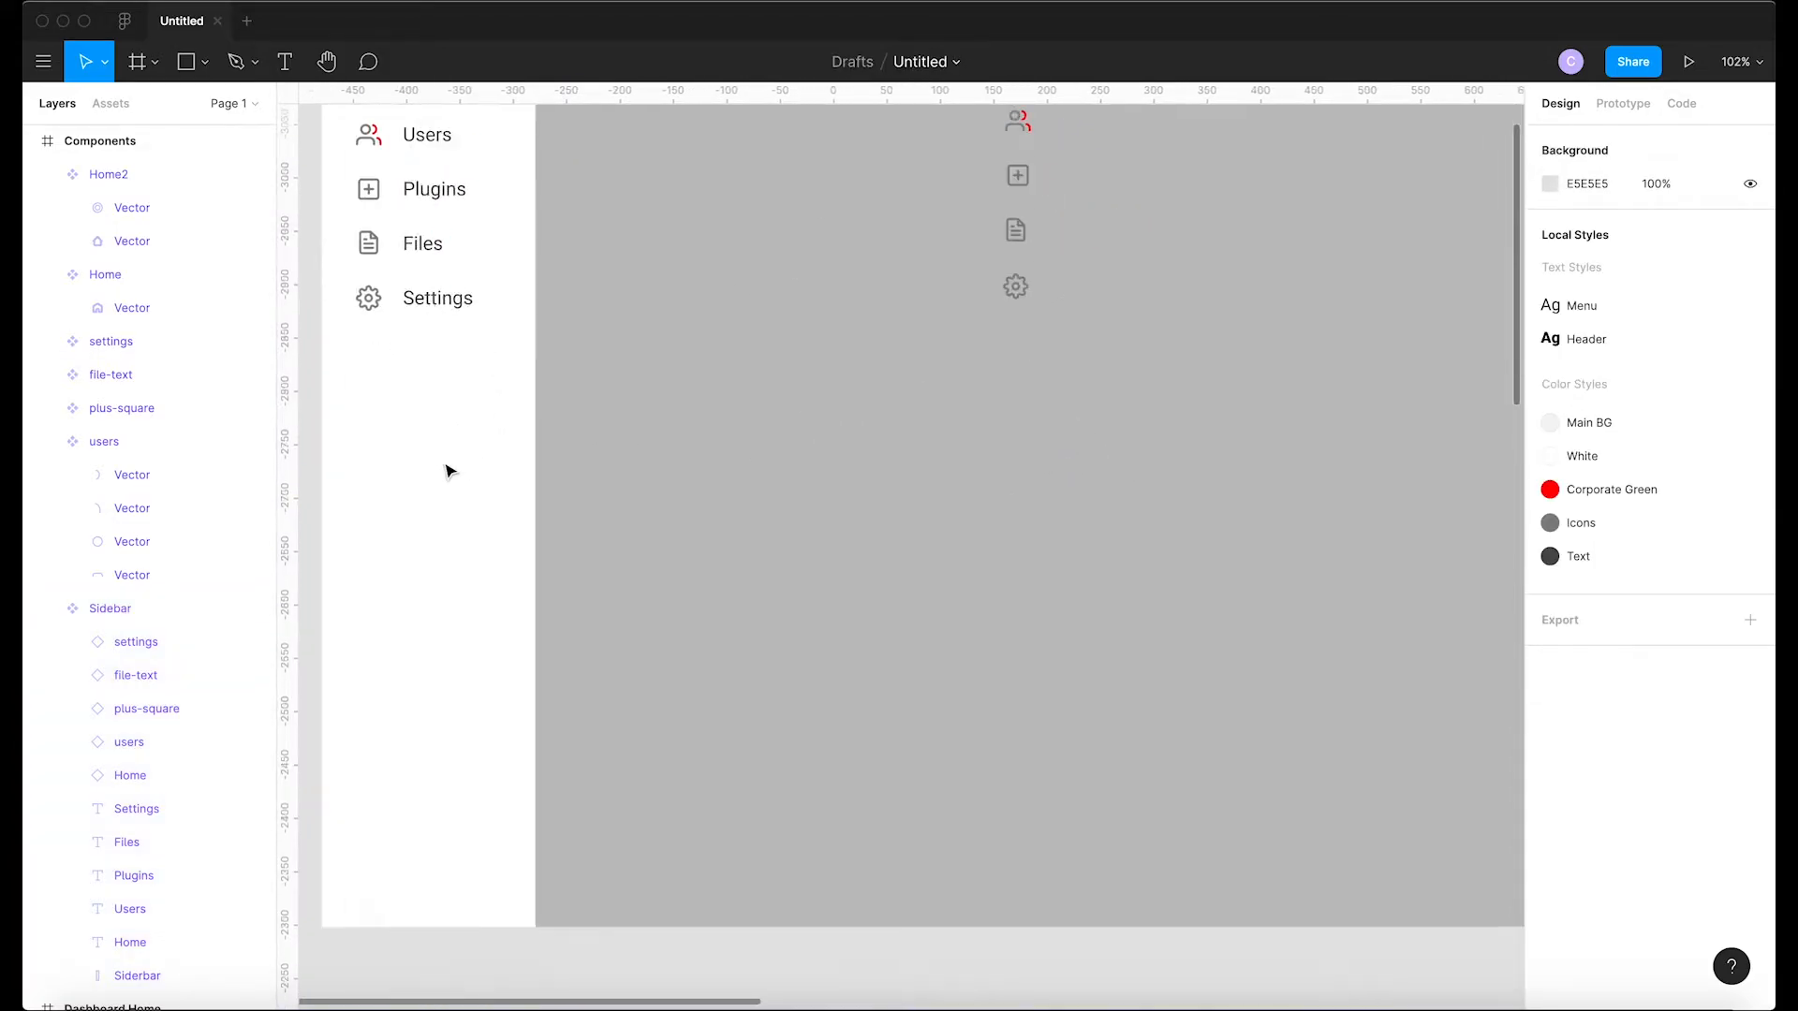
scroll(445, 469, "down", 5, "ctrl")
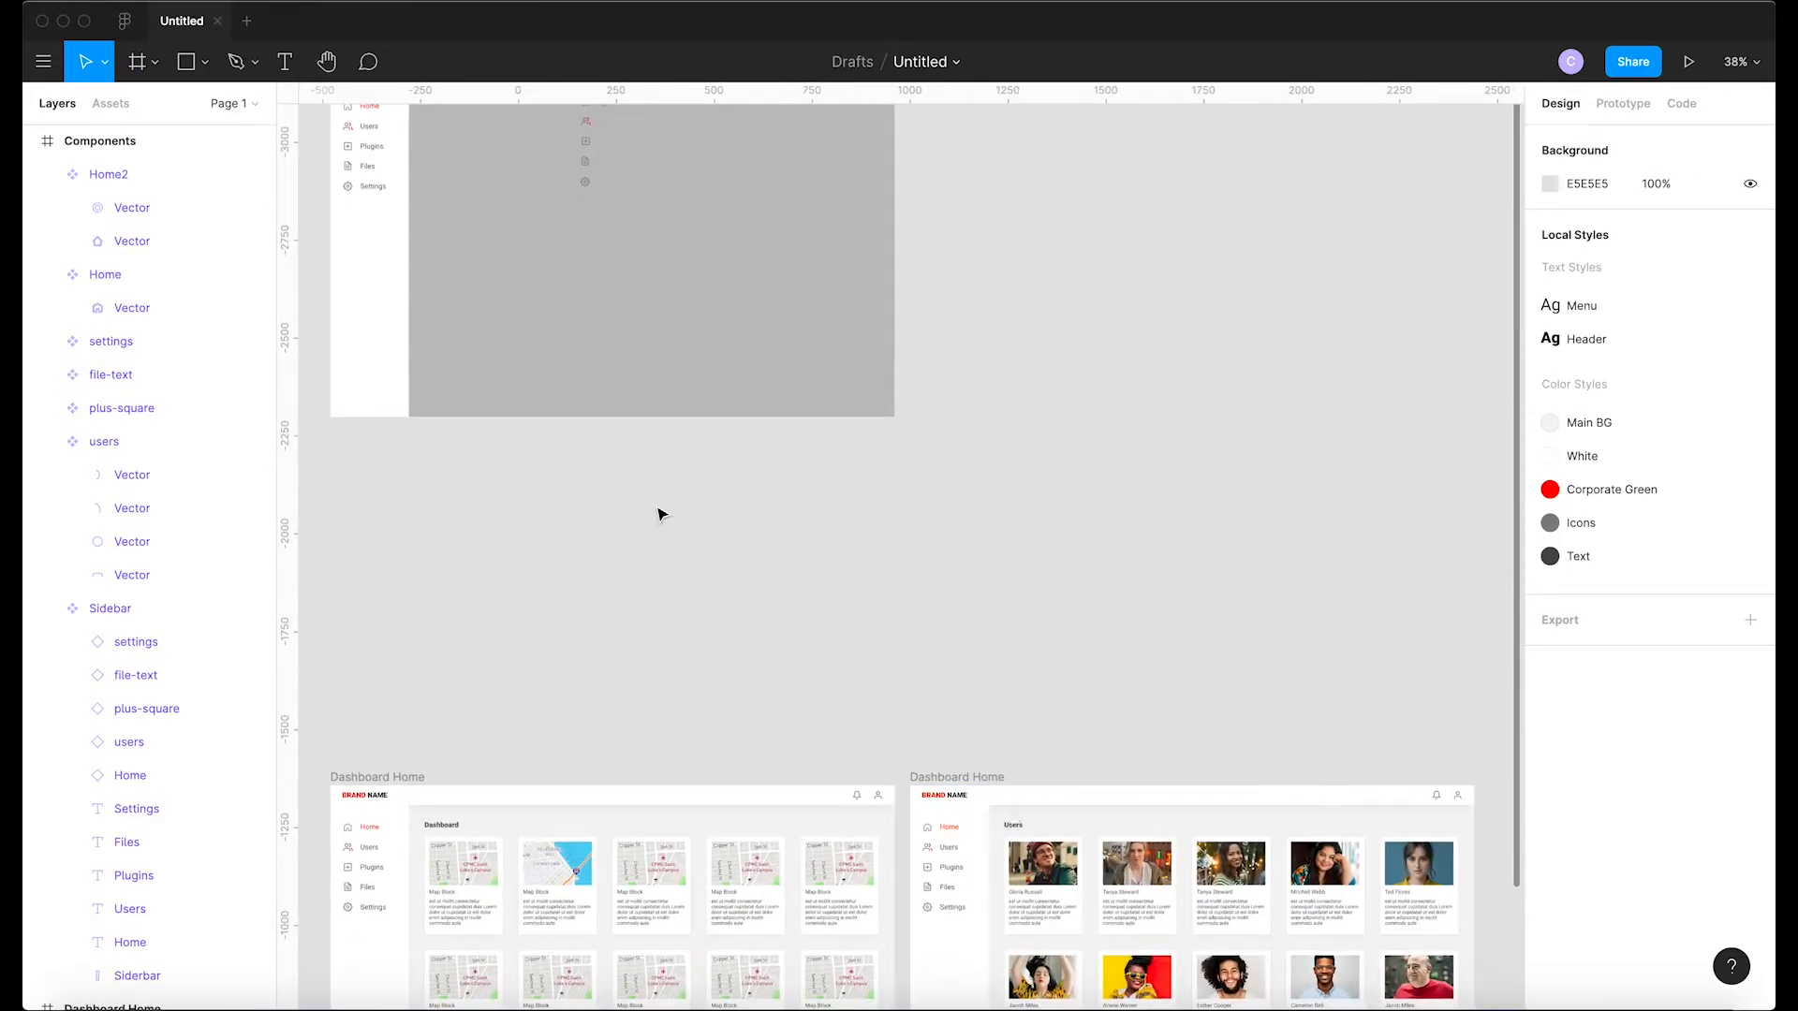
scroll(660, 501, "up", 2)
scroll(660, 501, "left", 3)
scroll(673, 415, "up", 3, "ctrl")
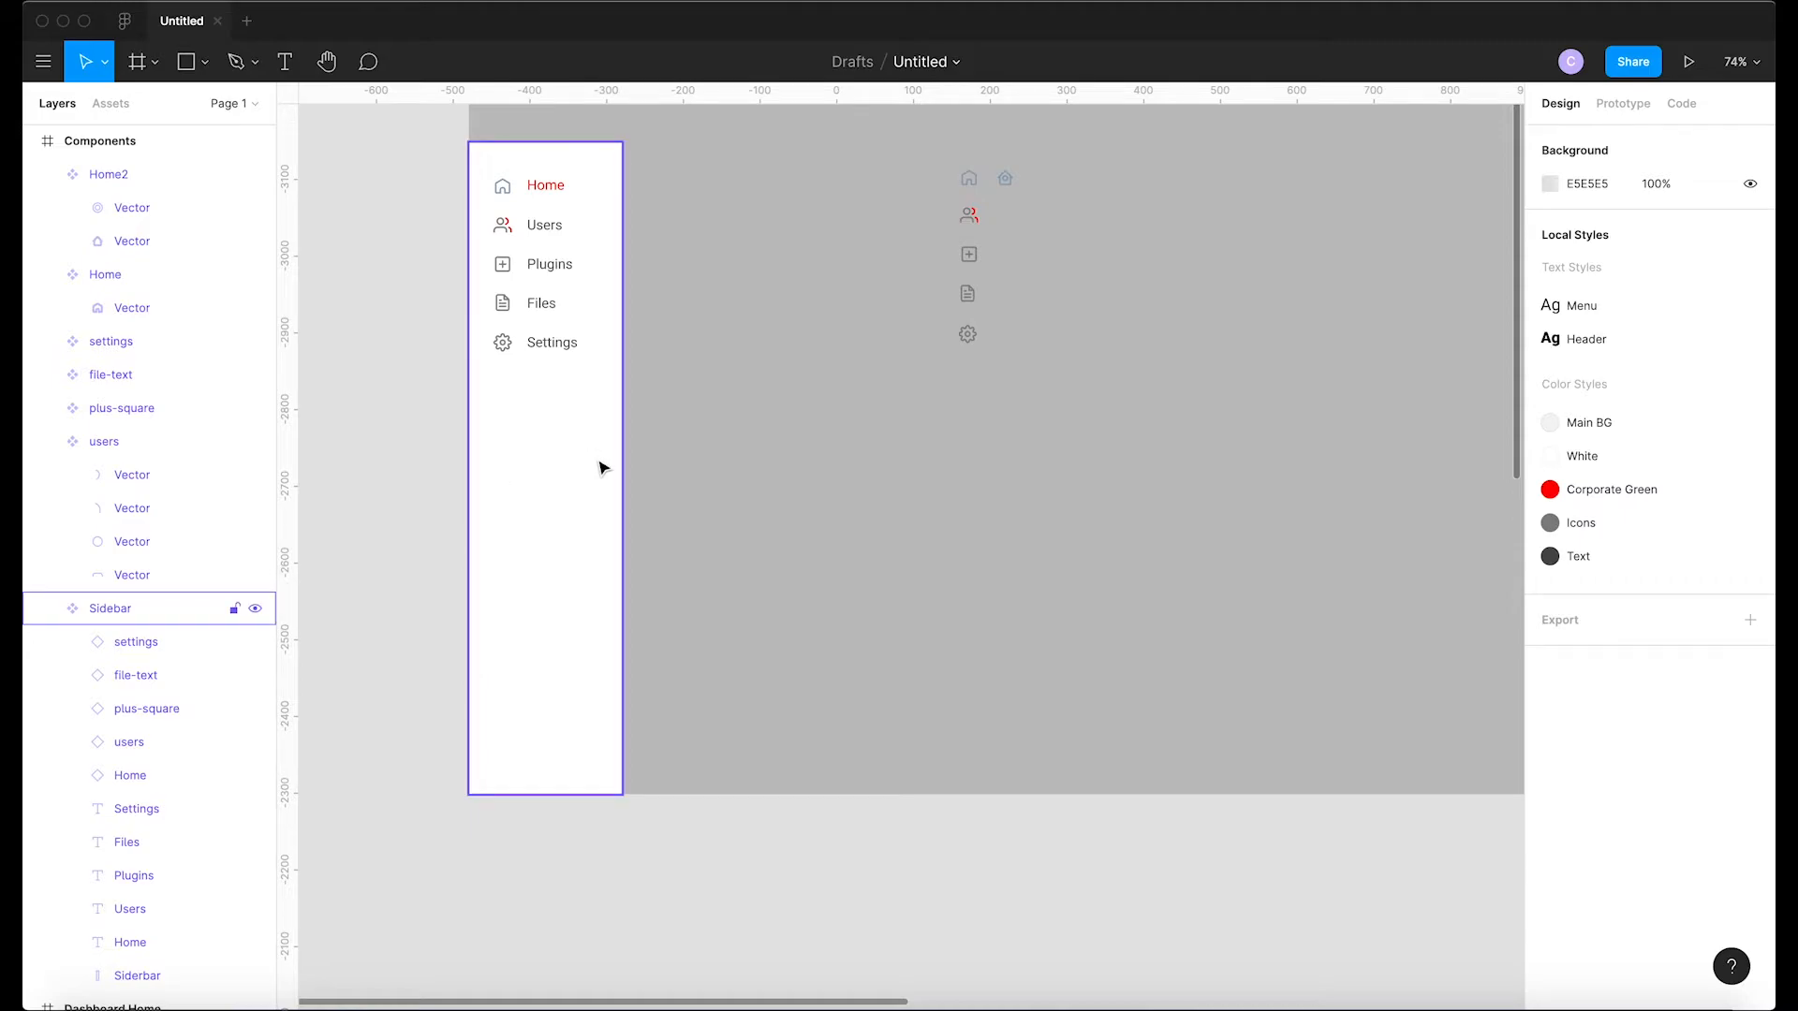
scroll(514, 369, "up", 2, "ctrl")
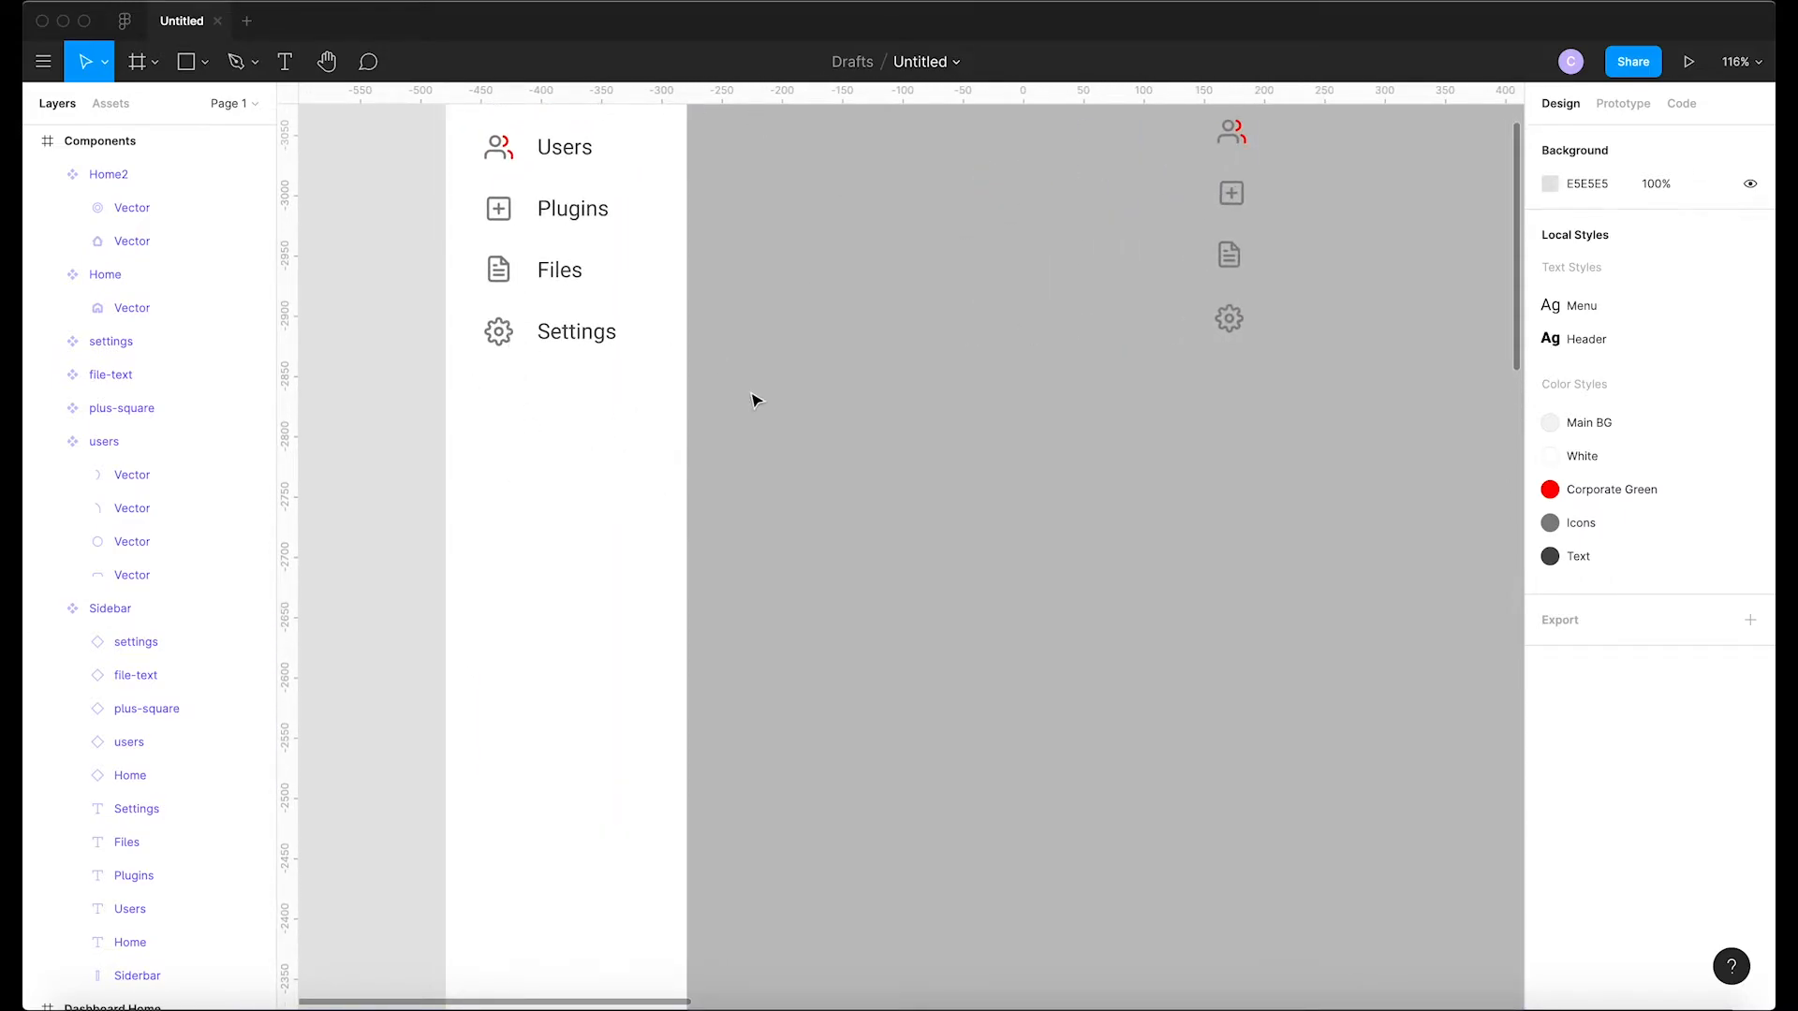
scroll(627, 402, "up", 5)
scroll(628, 403, "up", 1)
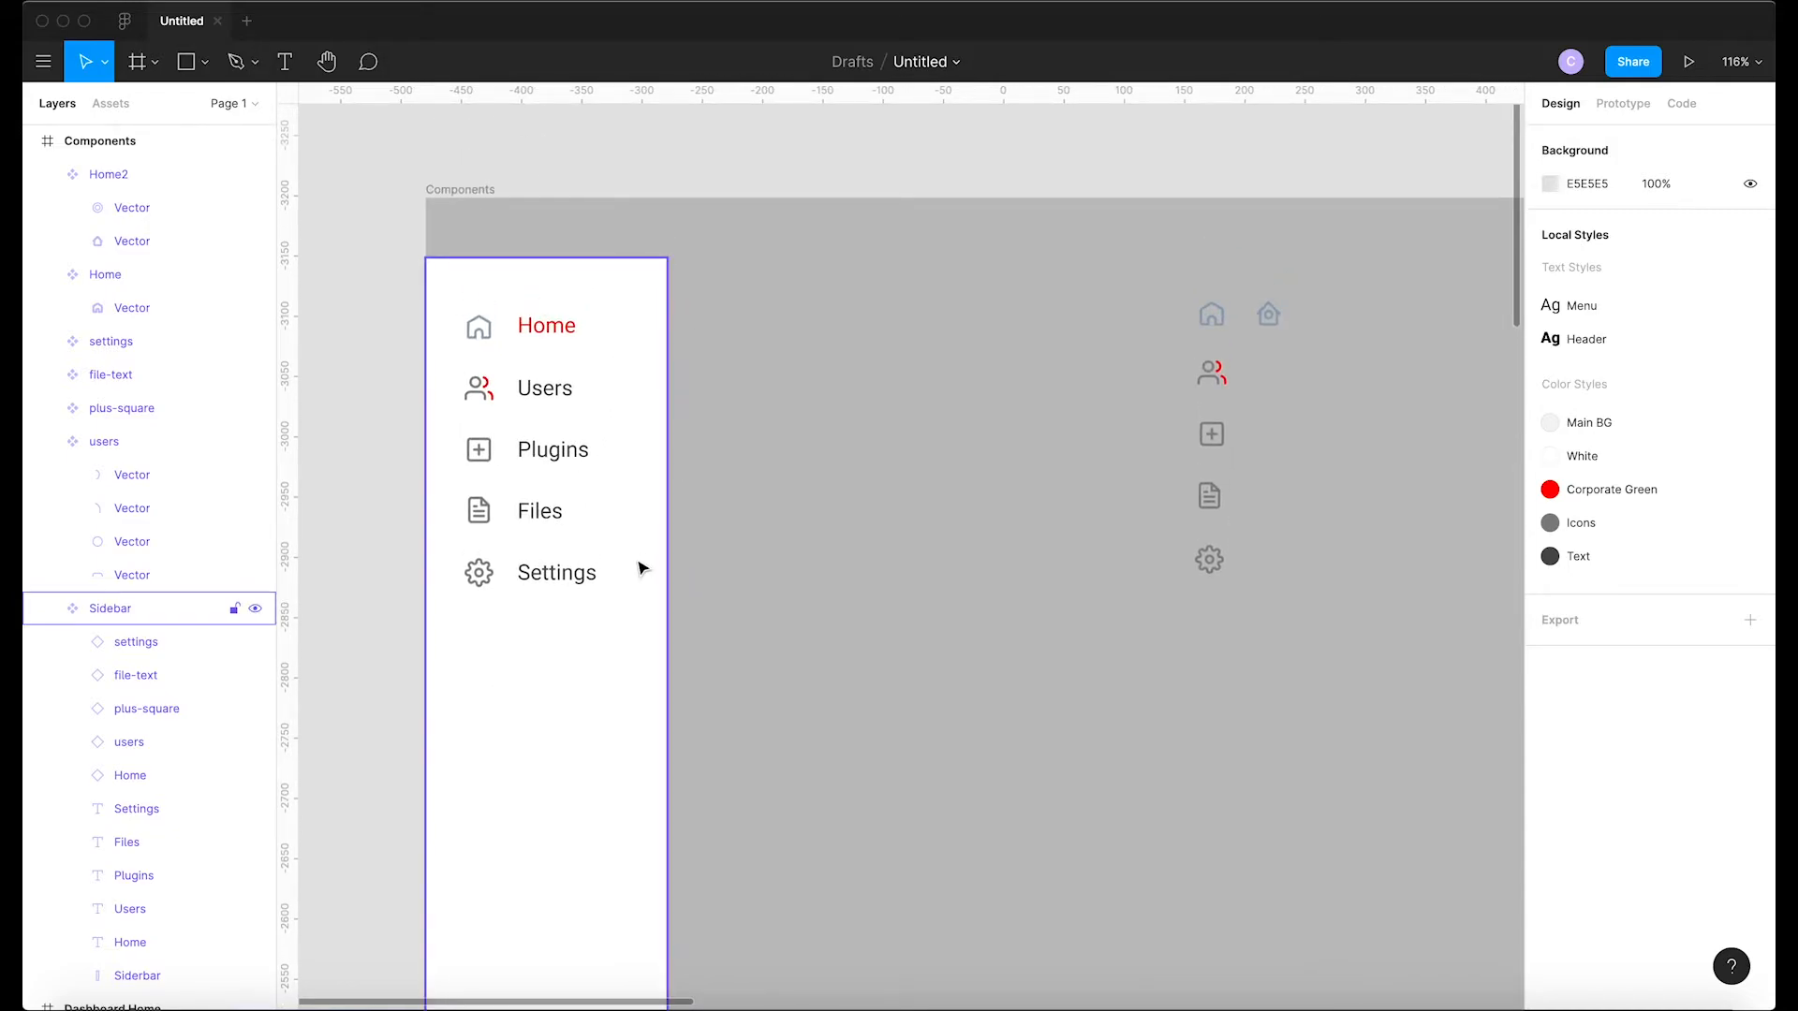
scroll(1227, 379, "up", 5)
left_click(1203, 386)
double_click(1203, 385)
left_click(1189, 360, "shift")
left_click(1309, 403)
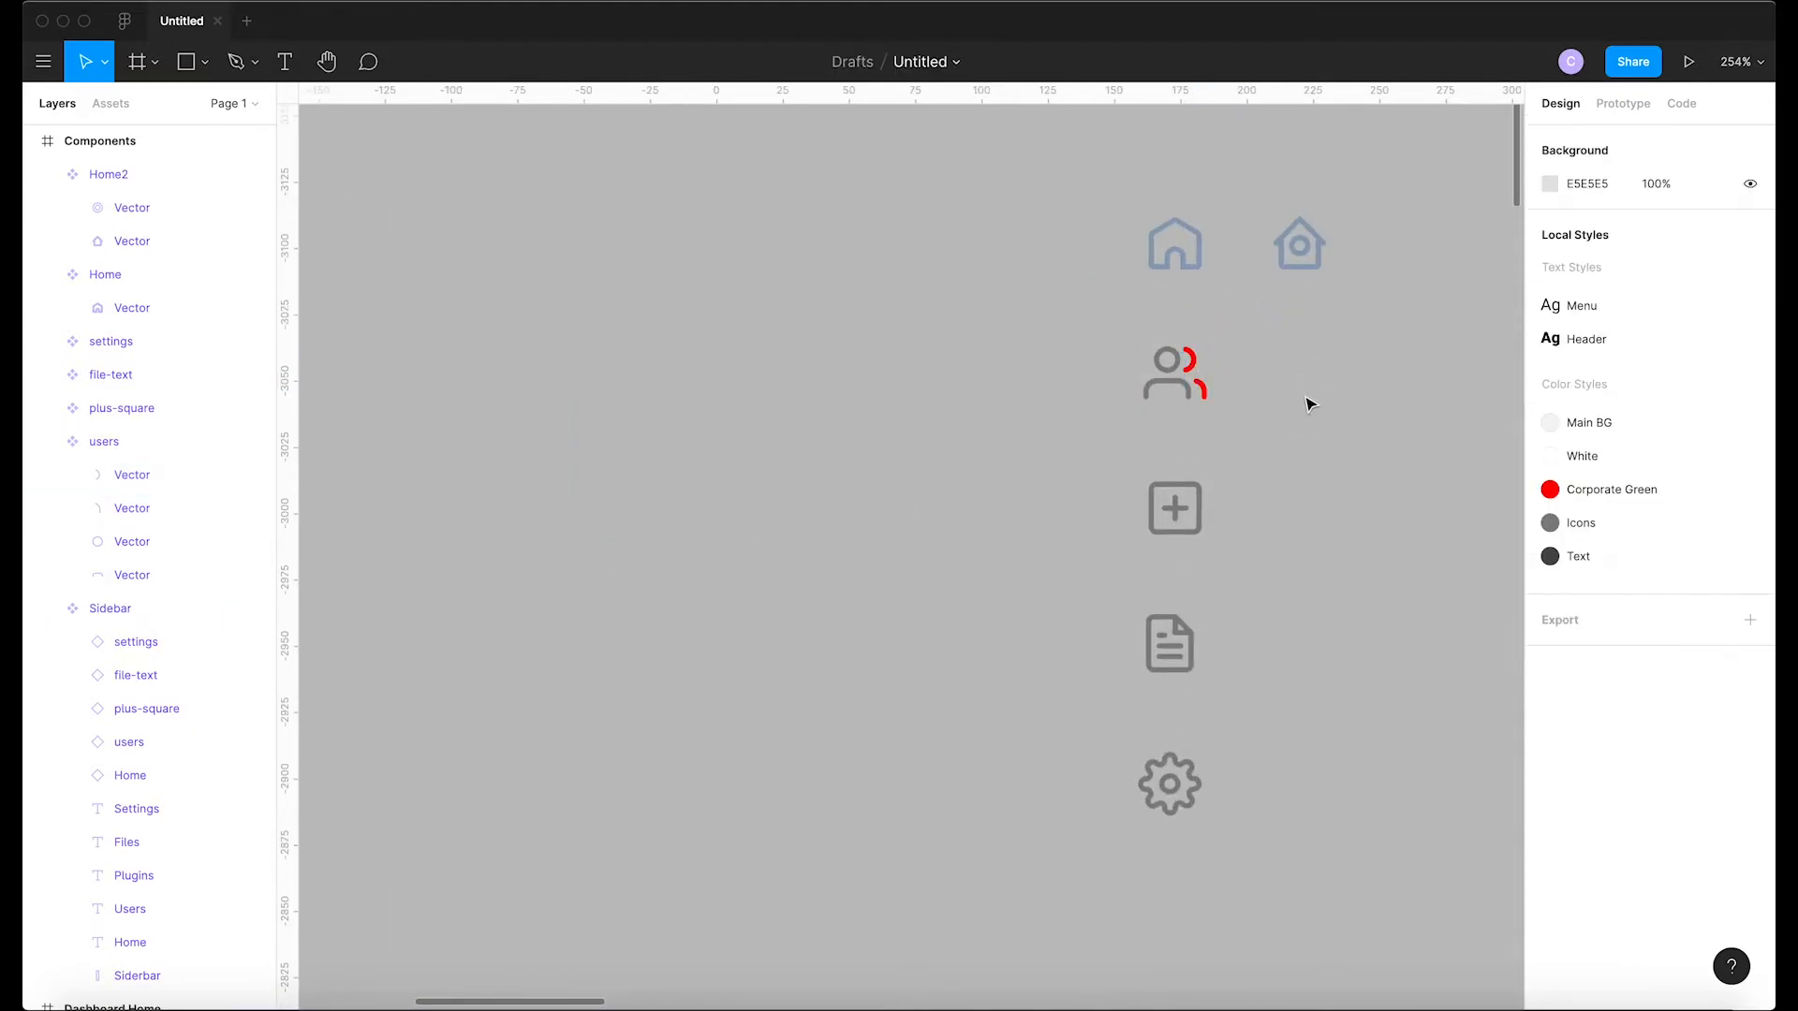
Apply the Icons color style to the strokes of the two red vectors in the users icon component
left_click(1208, 371)
double_click(1190, 363)
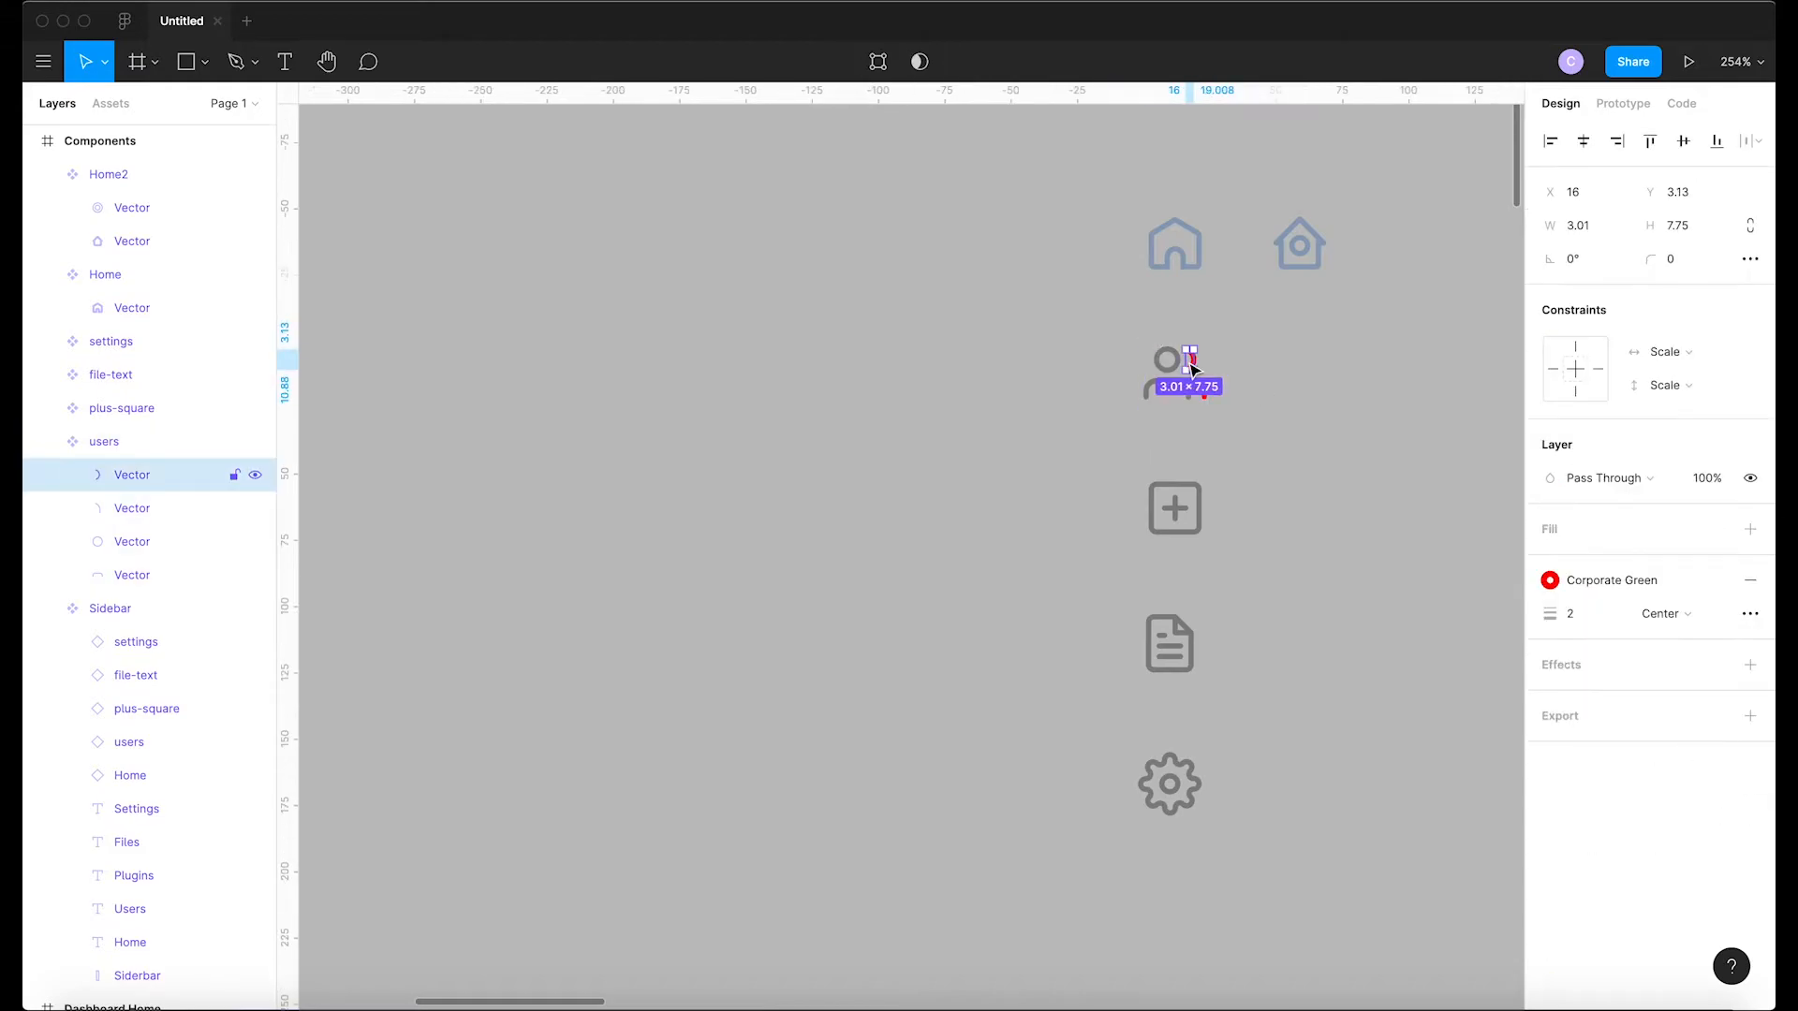
left_click(1199, 392, "shift")
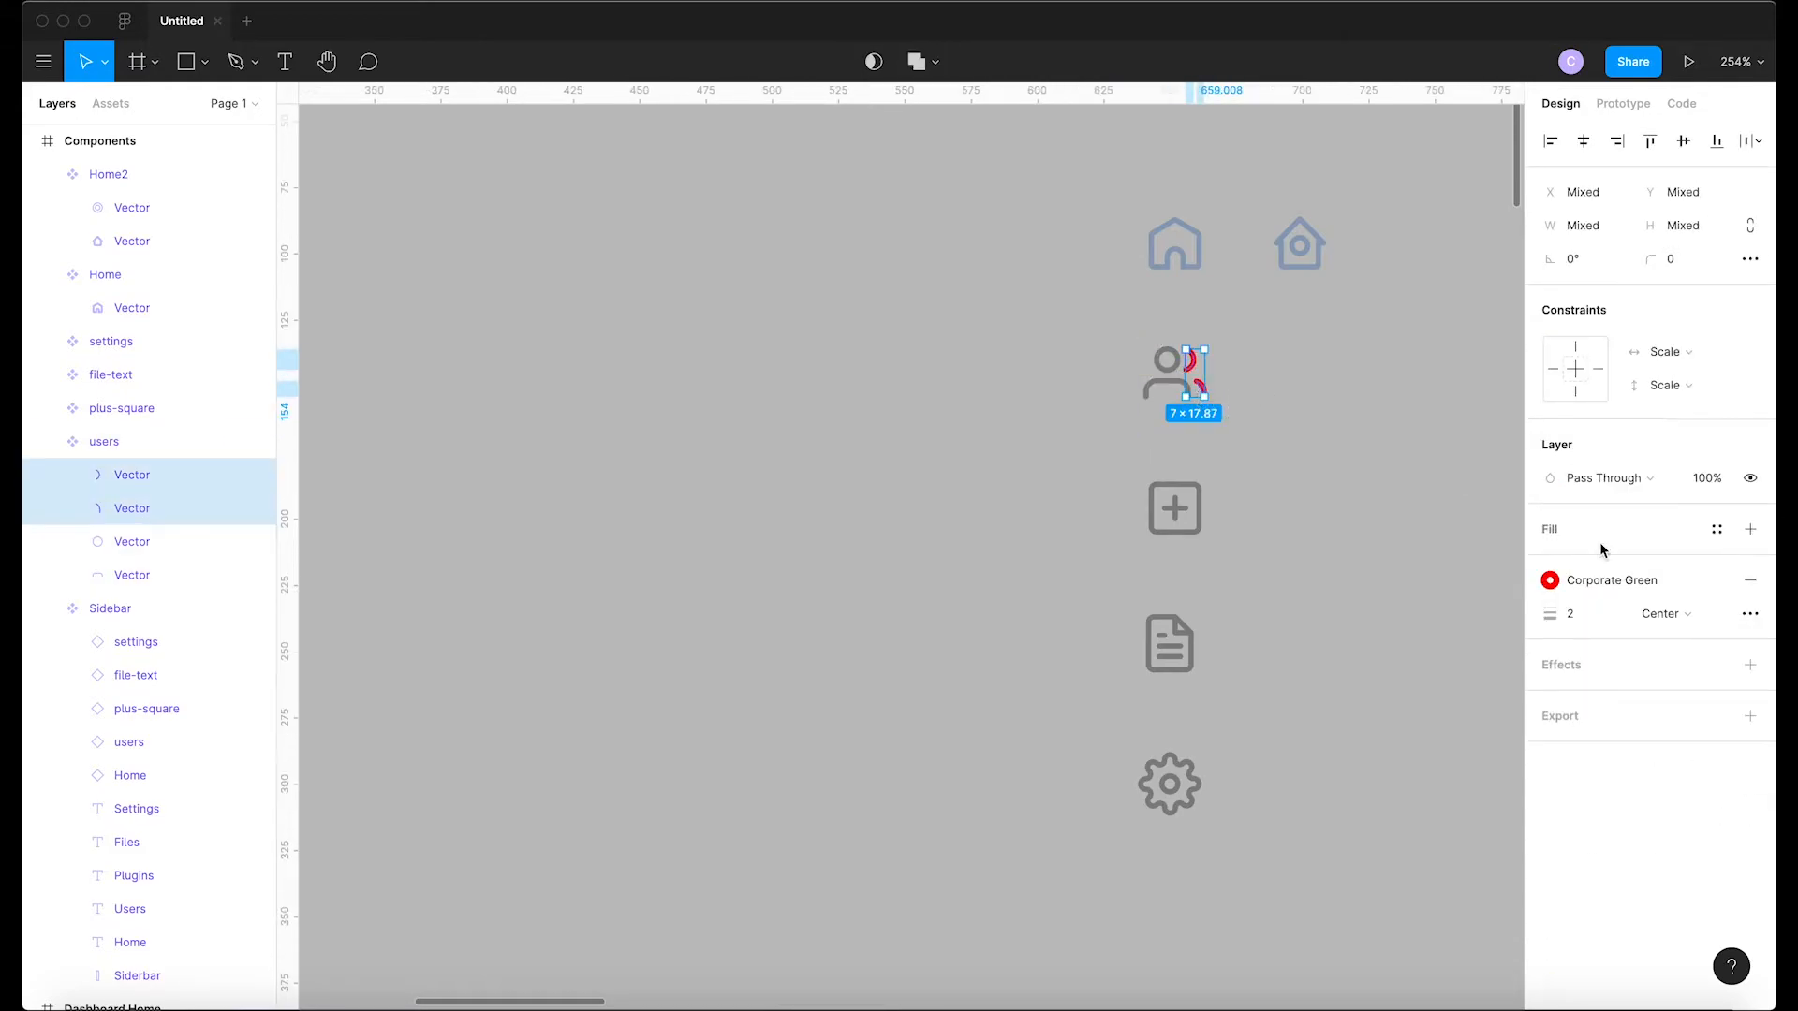
left_click(1610, 580)
left_click(1666, 661)
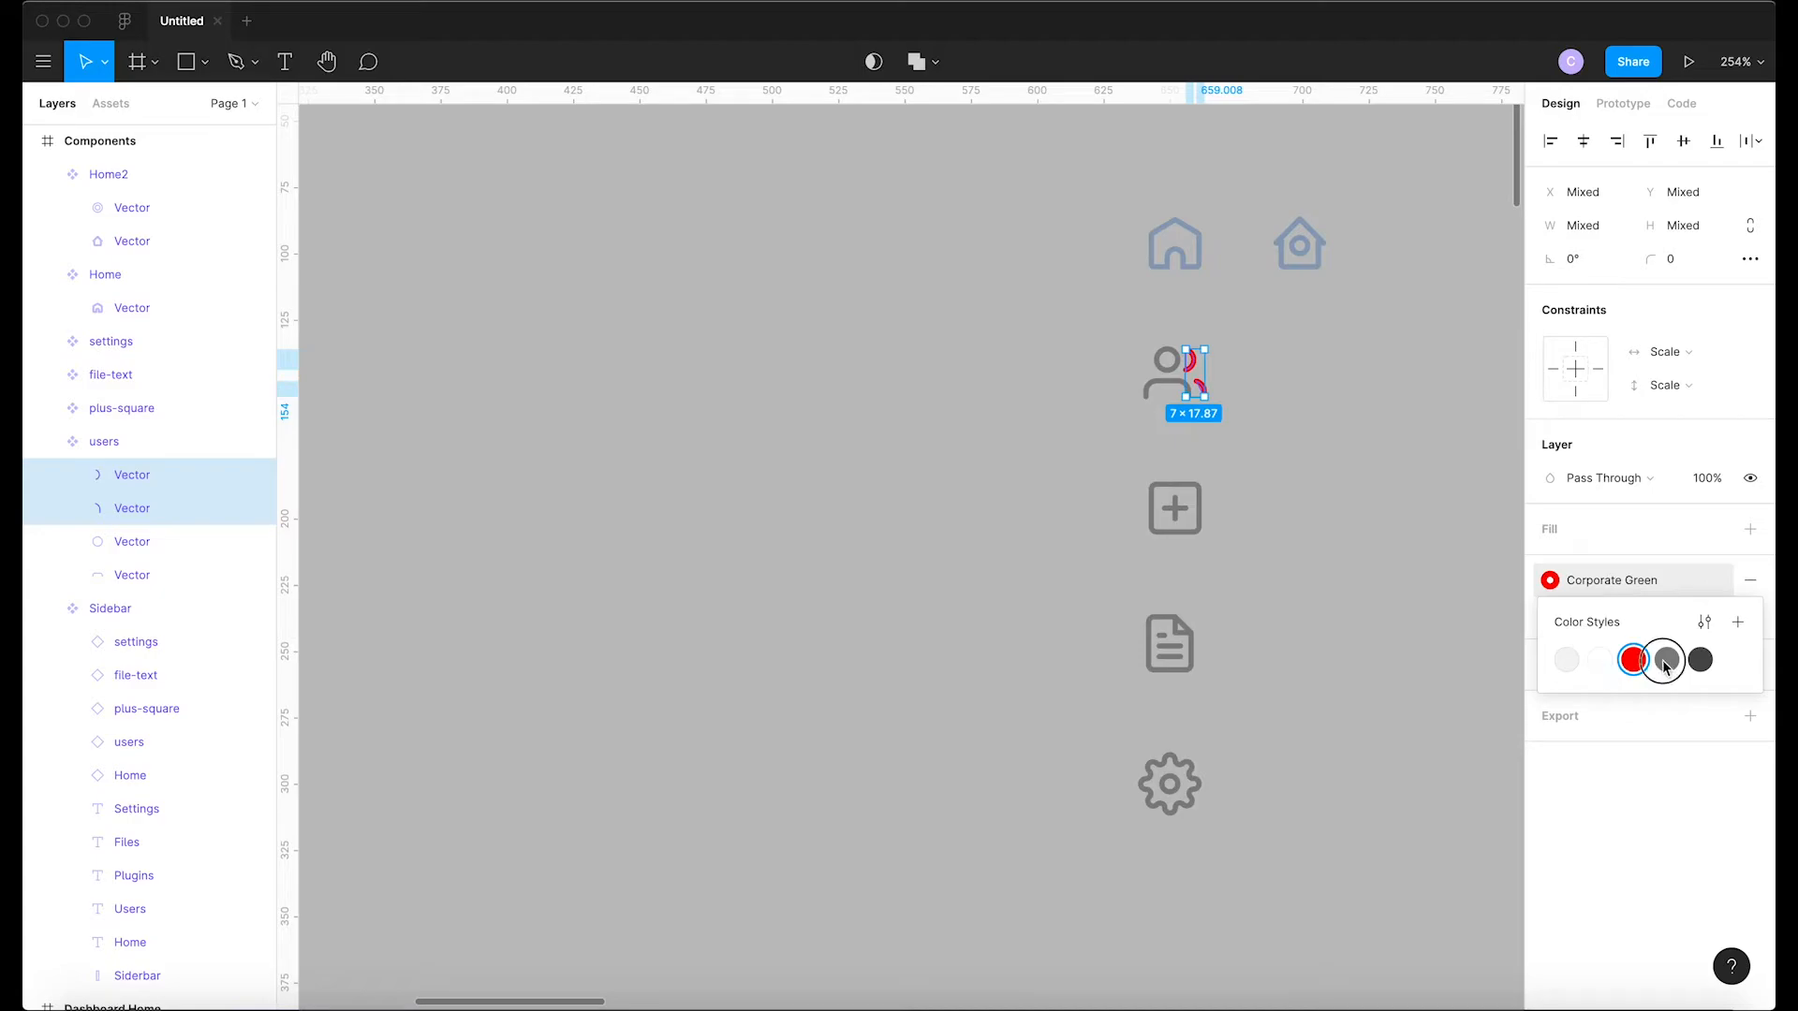
left_click(1389, 581)
Check how the Users label lines up with its icon in the Sidebar component
scroll(1389, 581, "down", 5)
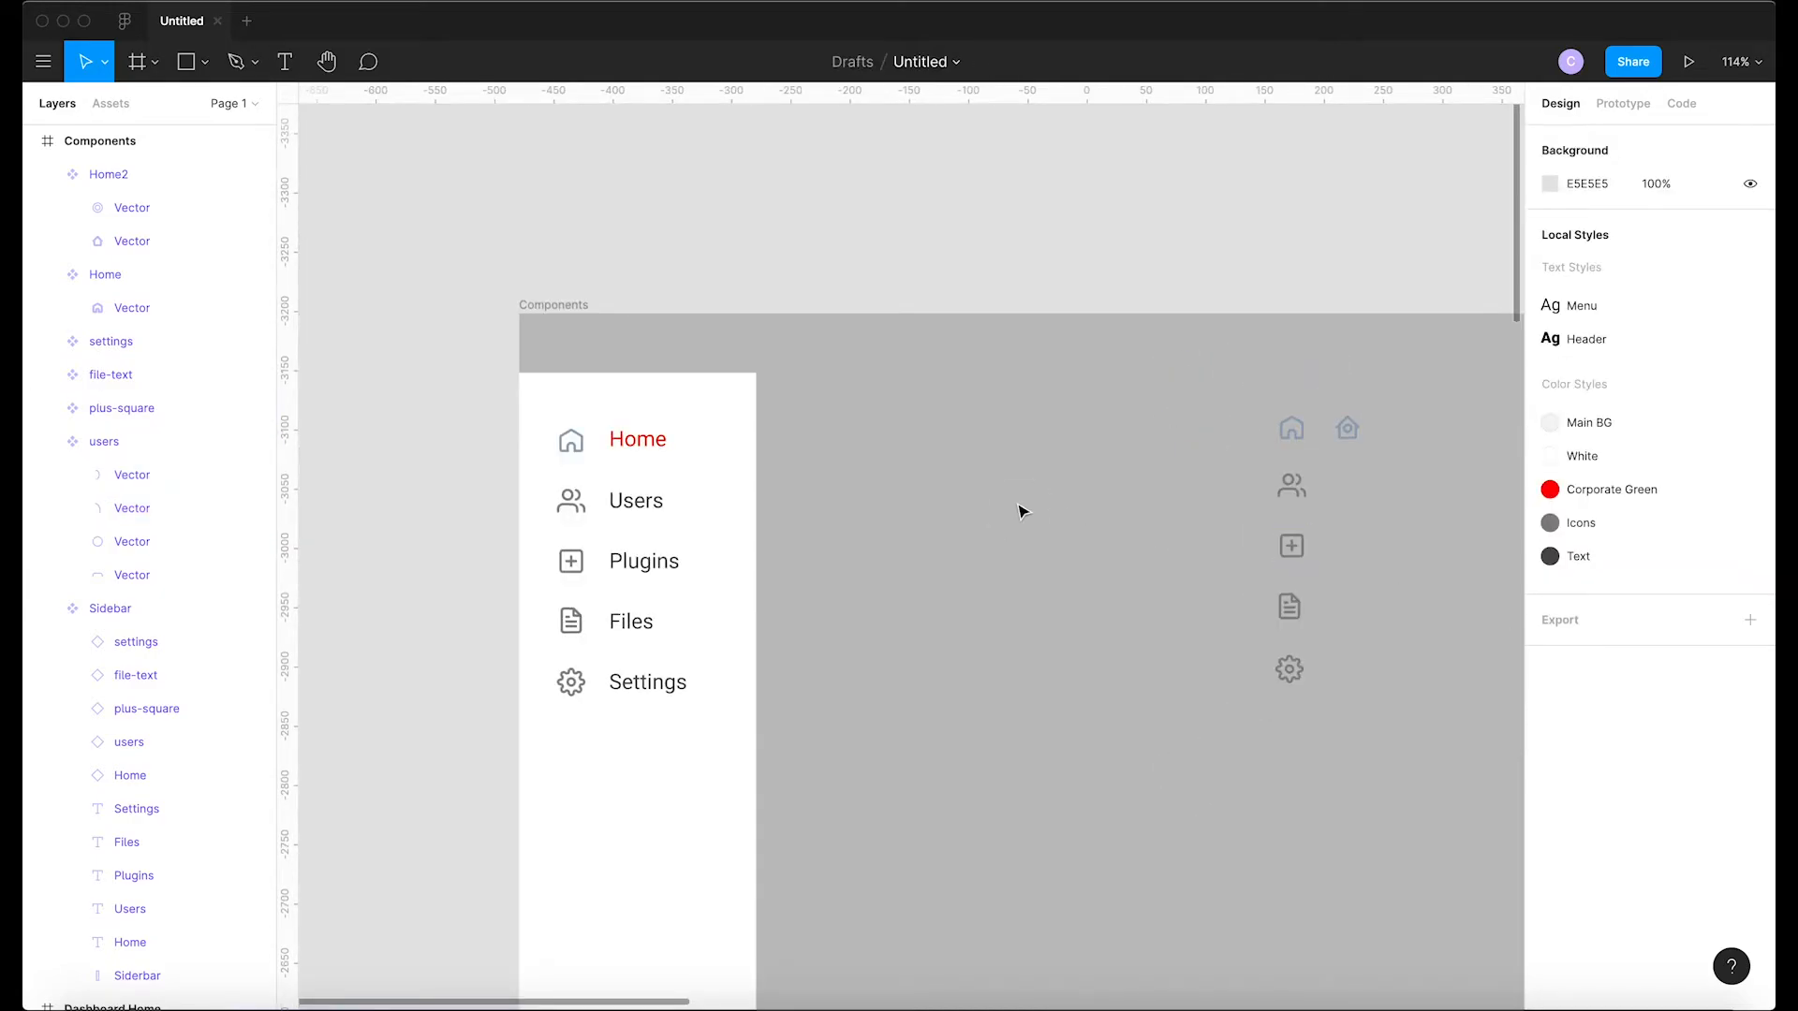
scroll(1020, 511, "up", 5)
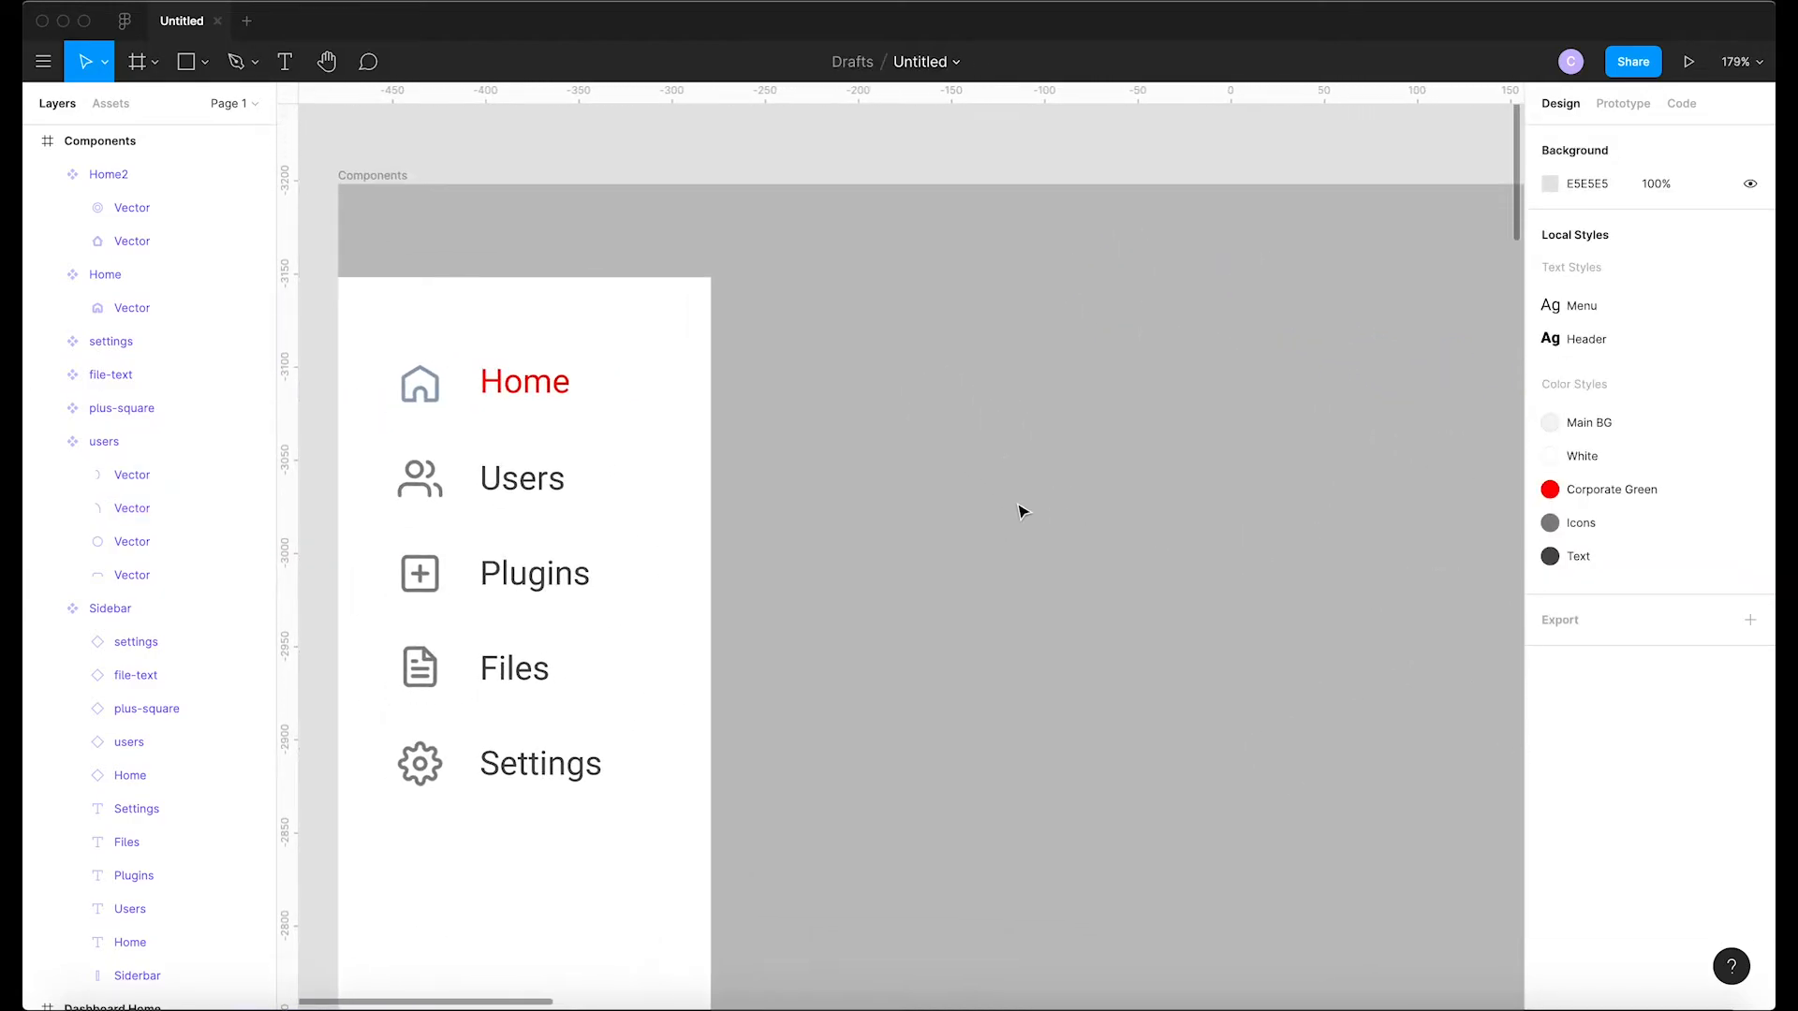
scroll(1020, 510, "left", 3)
scroll(1020, 510, "down", 3)
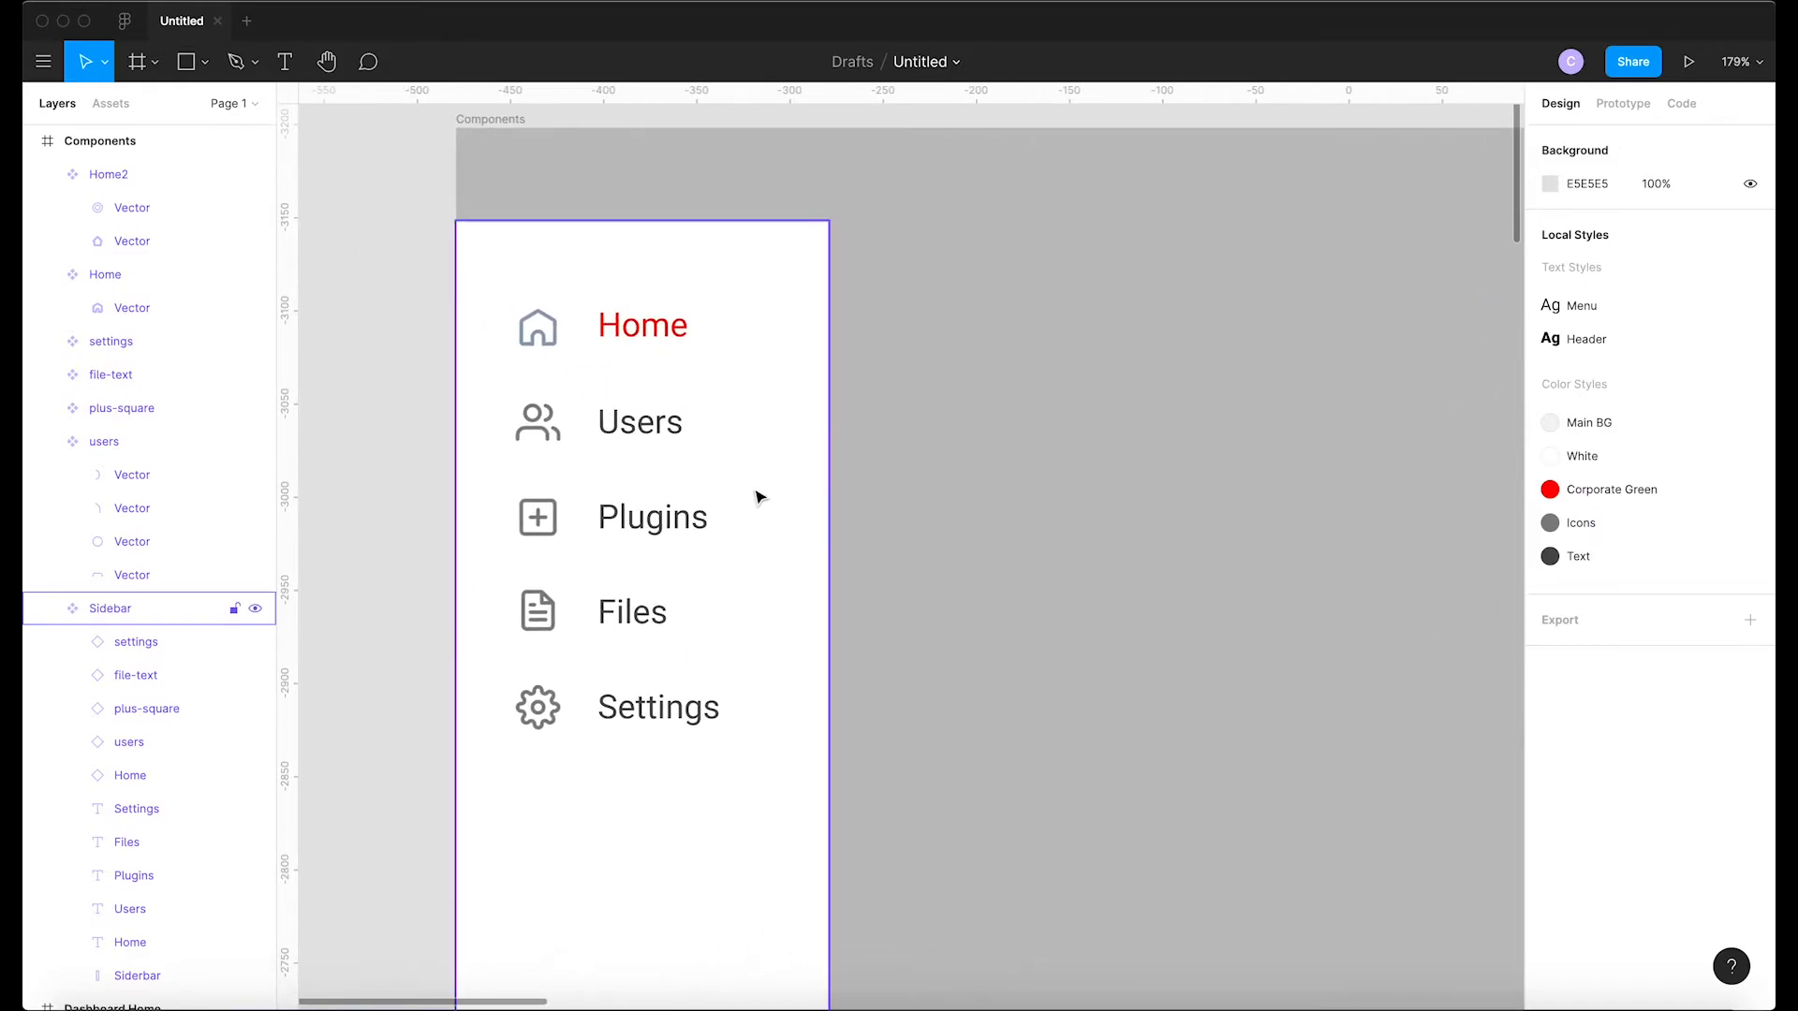
scroll(768, 483, "up", 3)
scroll(944, 346, "left", 4)
double_click(875, 339)
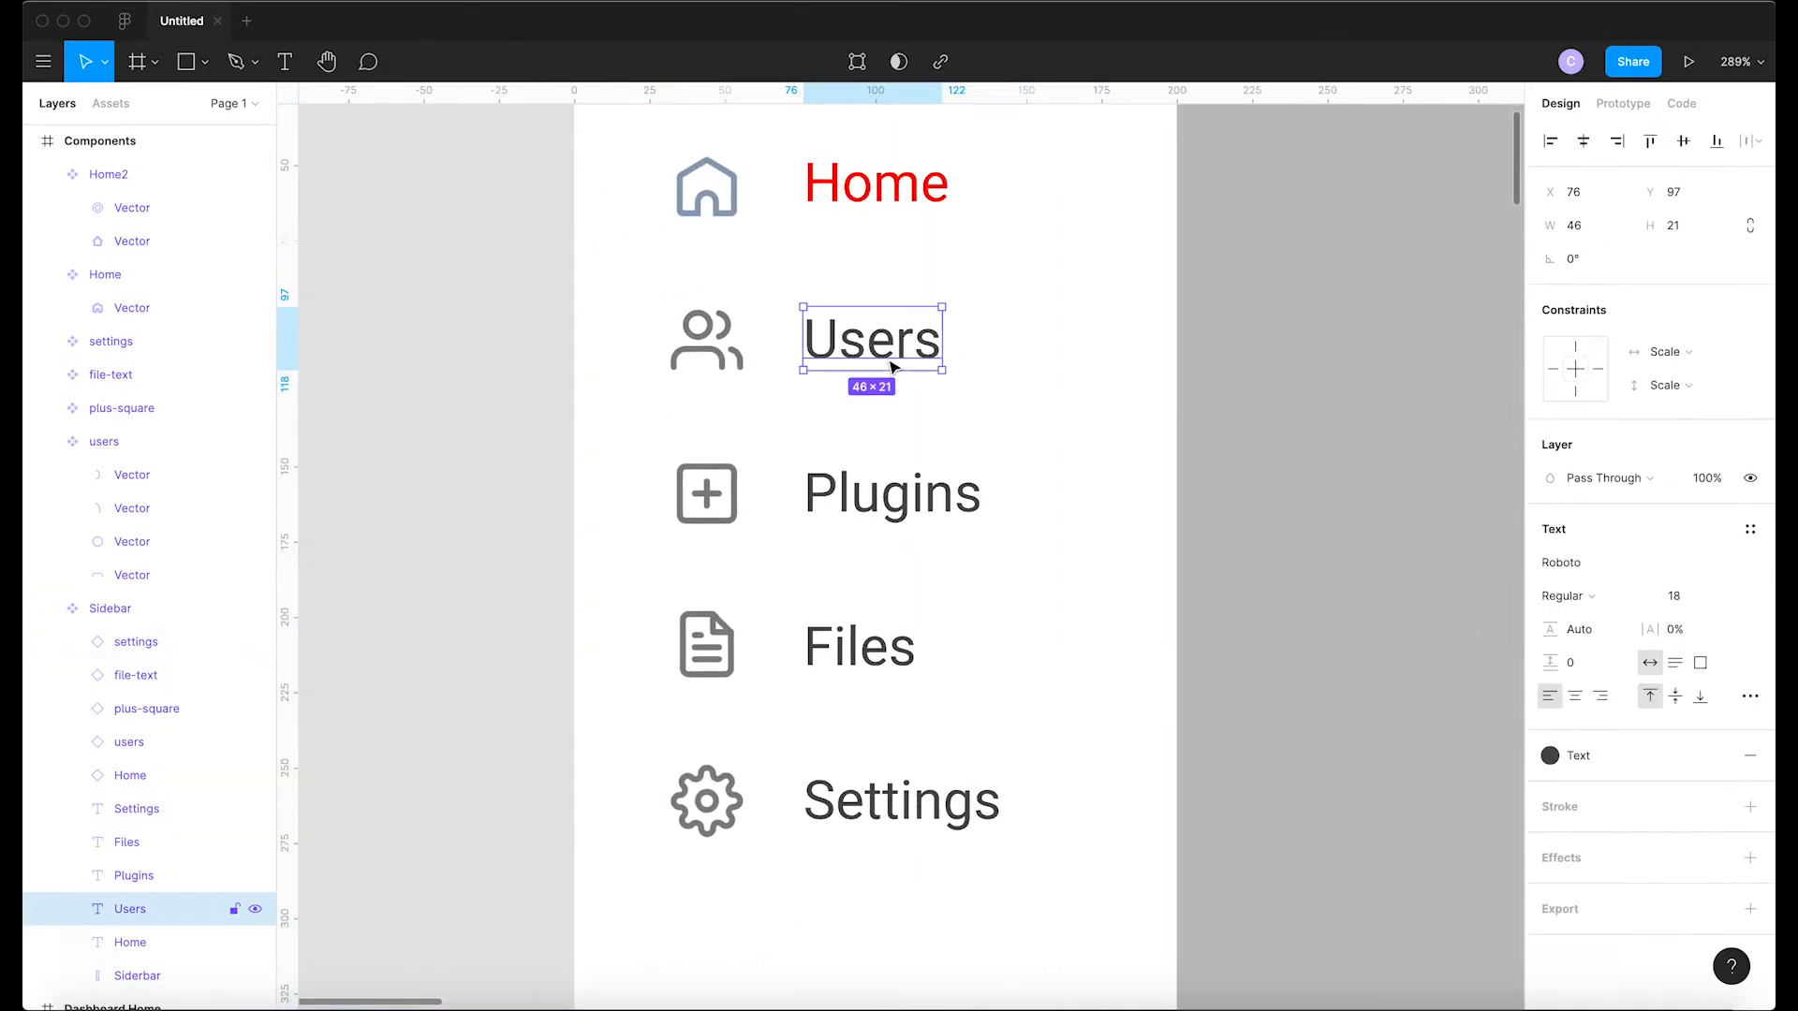
left_click(715, 361, "shift")
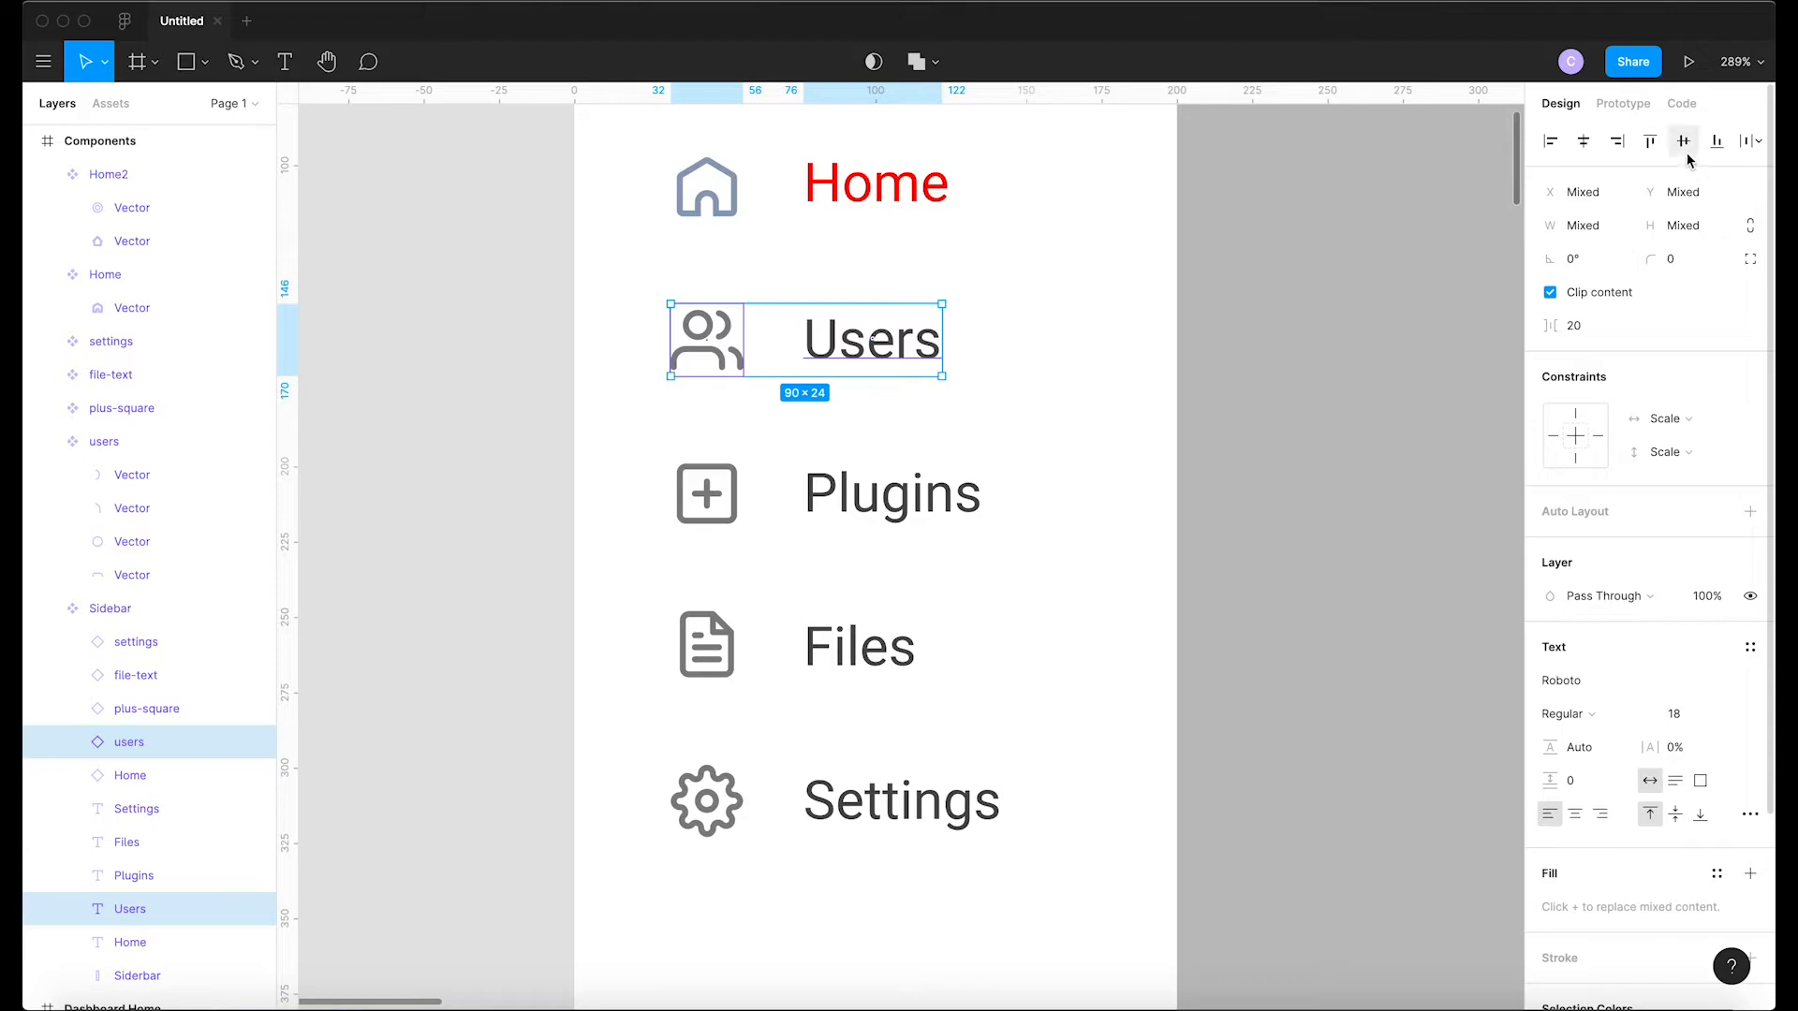
left_click(1273, 420)
Examine the sidebar and its users icon in the Dashboard Home frames
scroll(1273, 420, "down", 3)
scroll(1272, 420, "right", 3)
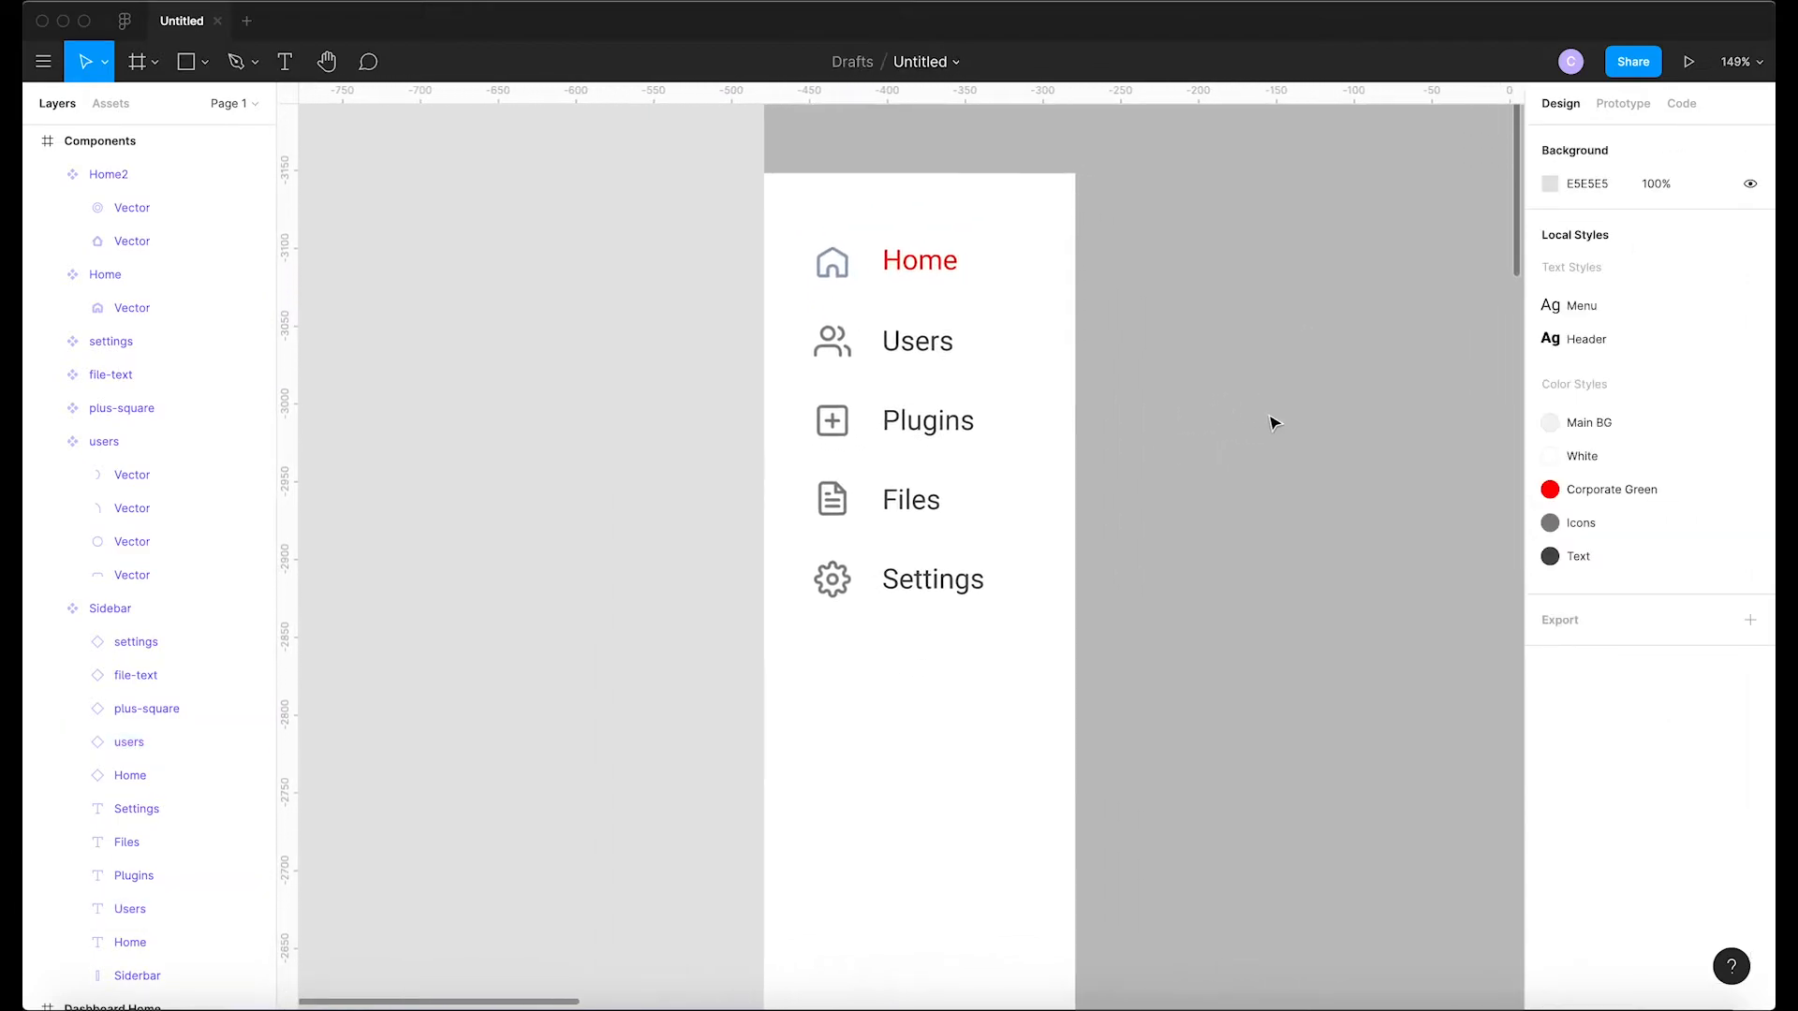
scroll(1272, 421, "down", 5)
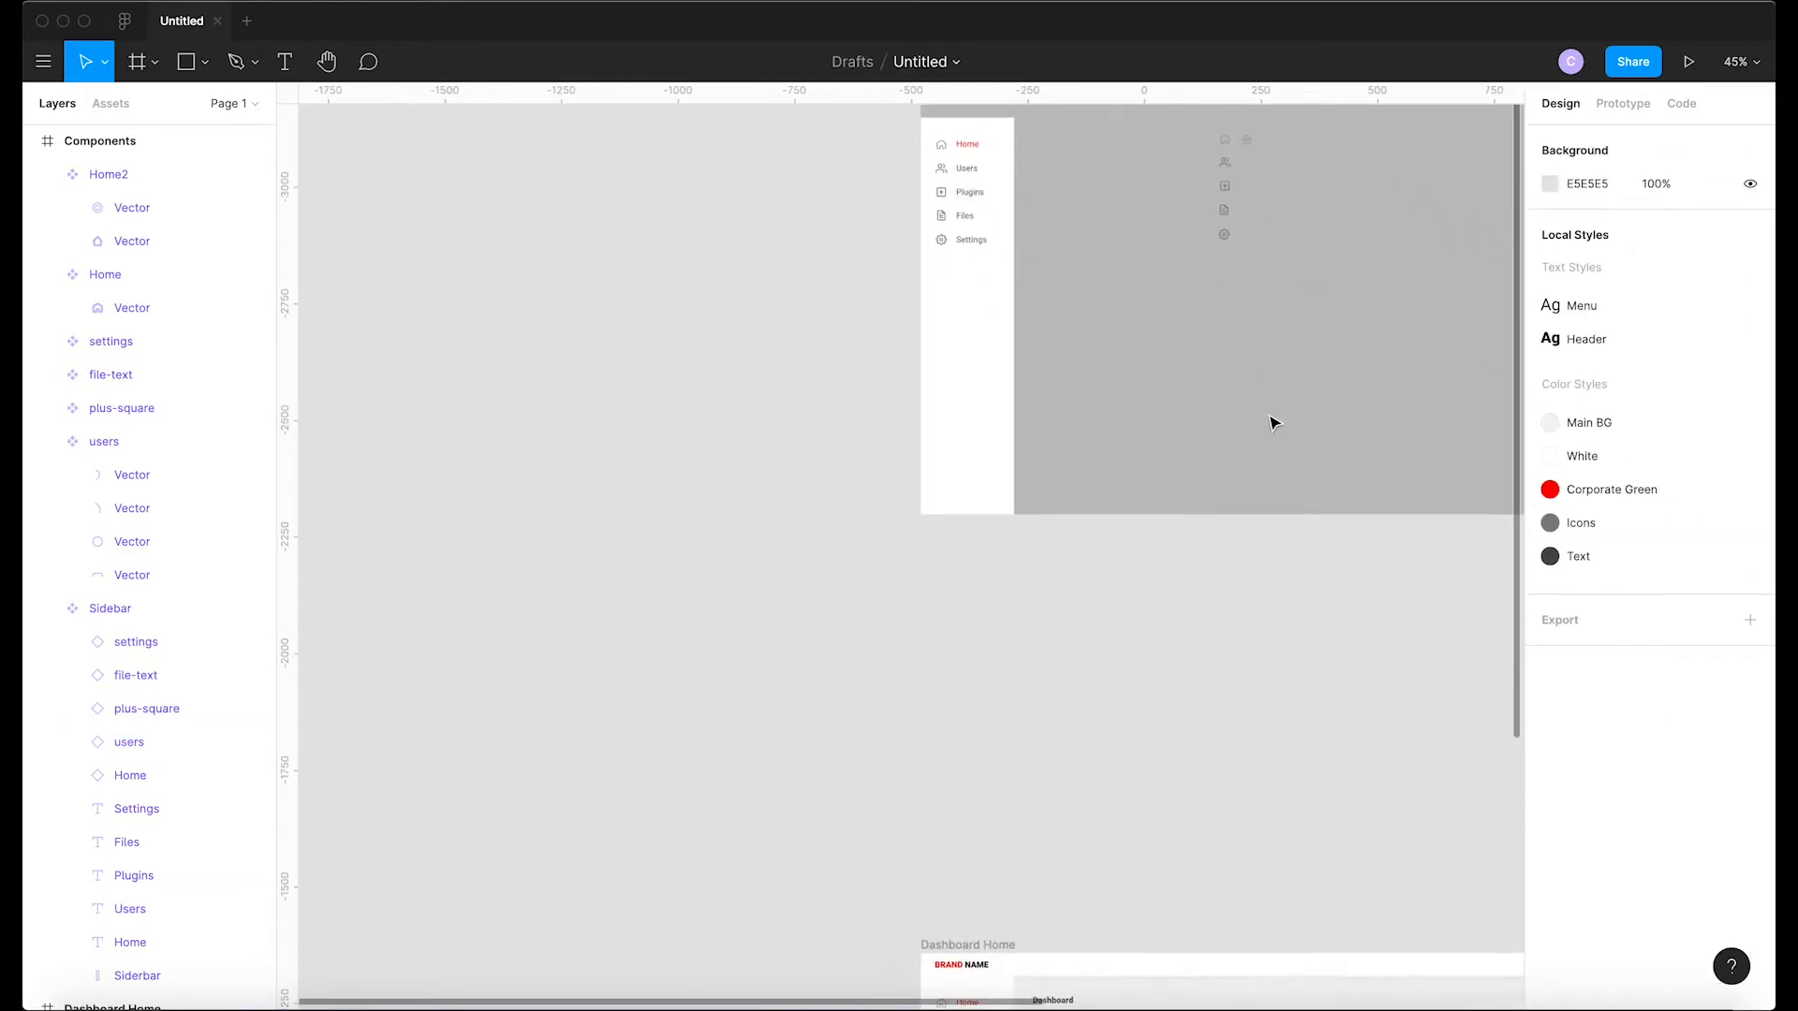
scroll(1273, 421, "down", 3)
scroll(1272, 422, "right", 1)
scroll(1272, 422, "down", 5)
scroll(1276, 415, "up", 1)
scroll(1275, 415, "left", 1)
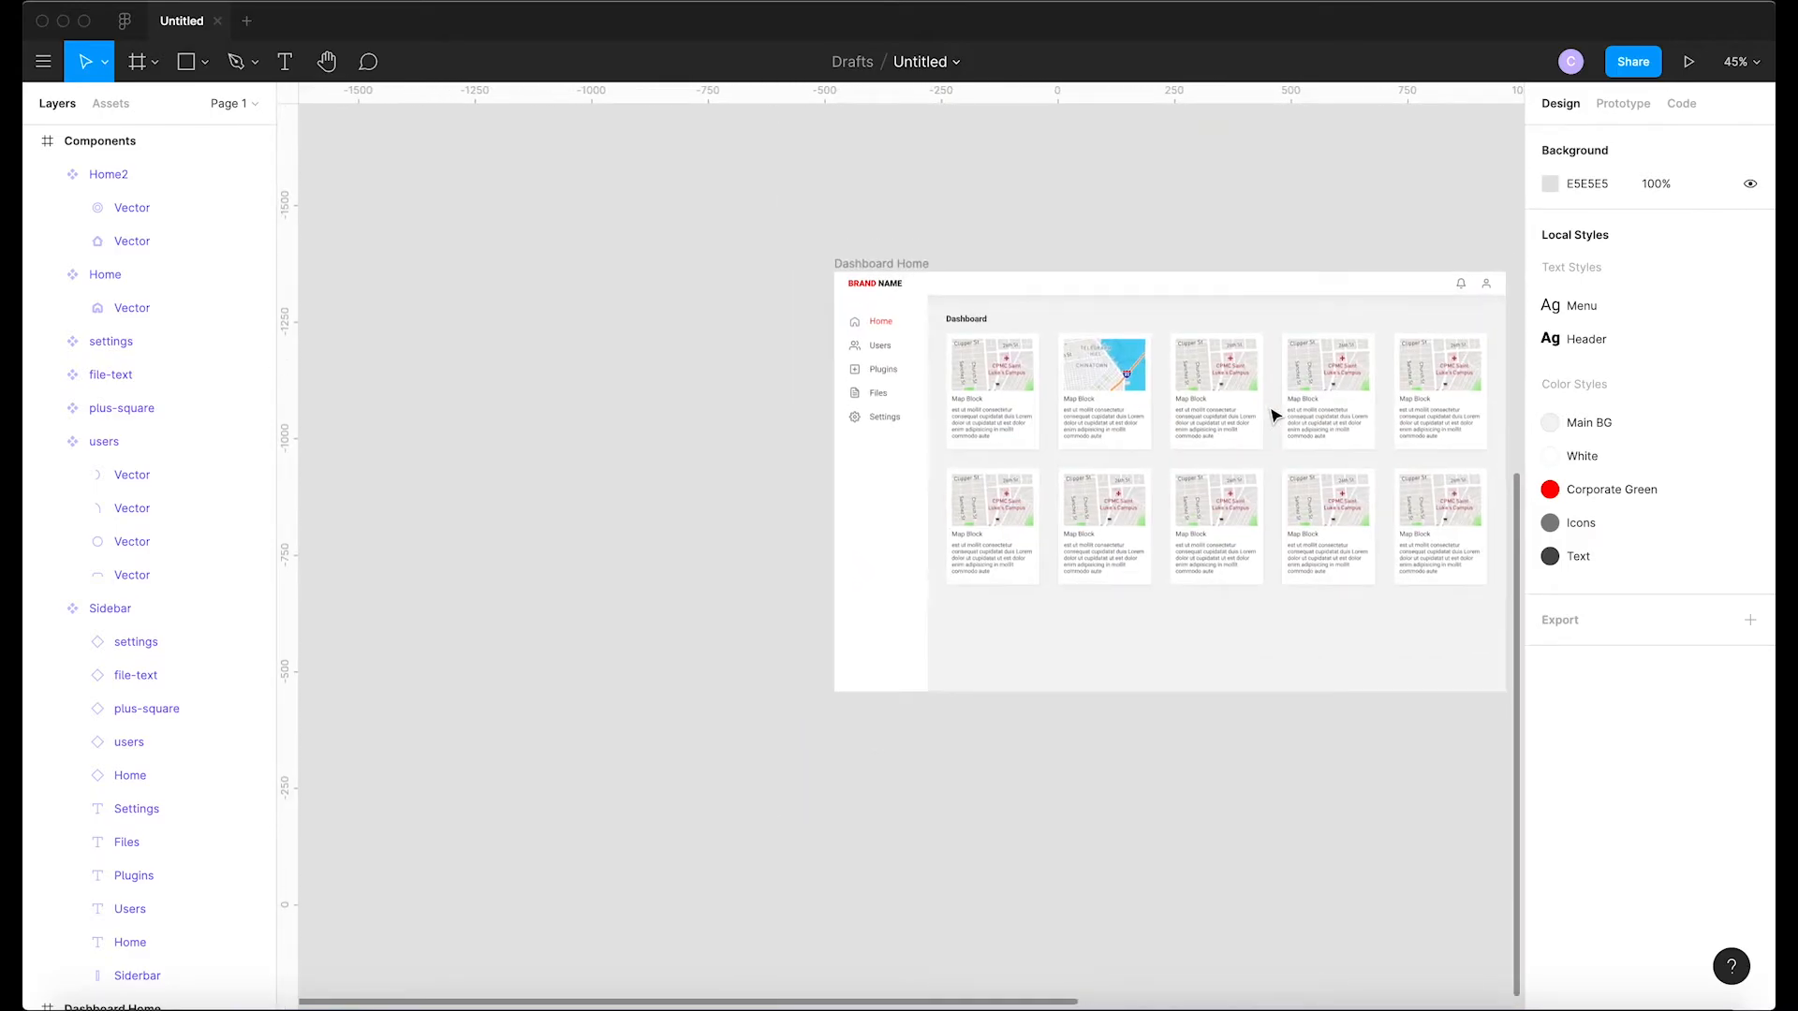
scroll(866, 527, "up", 3)
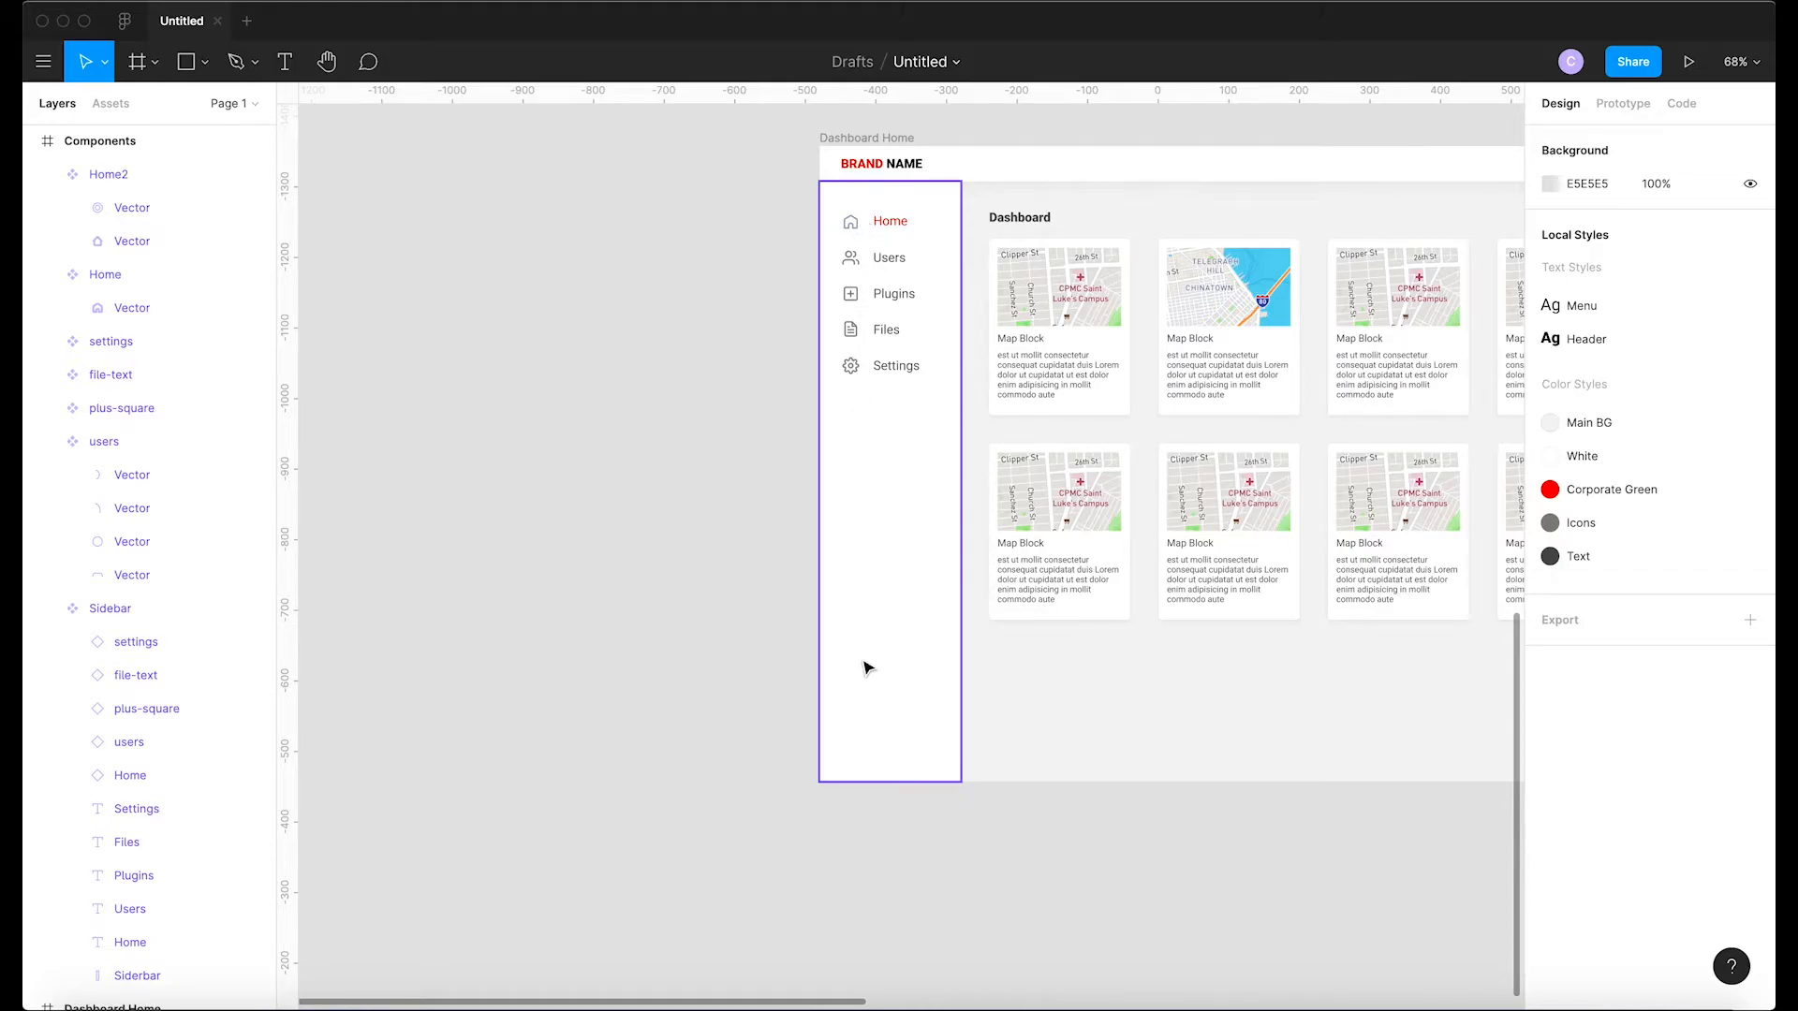
scroll(863, 666, "down", 4)
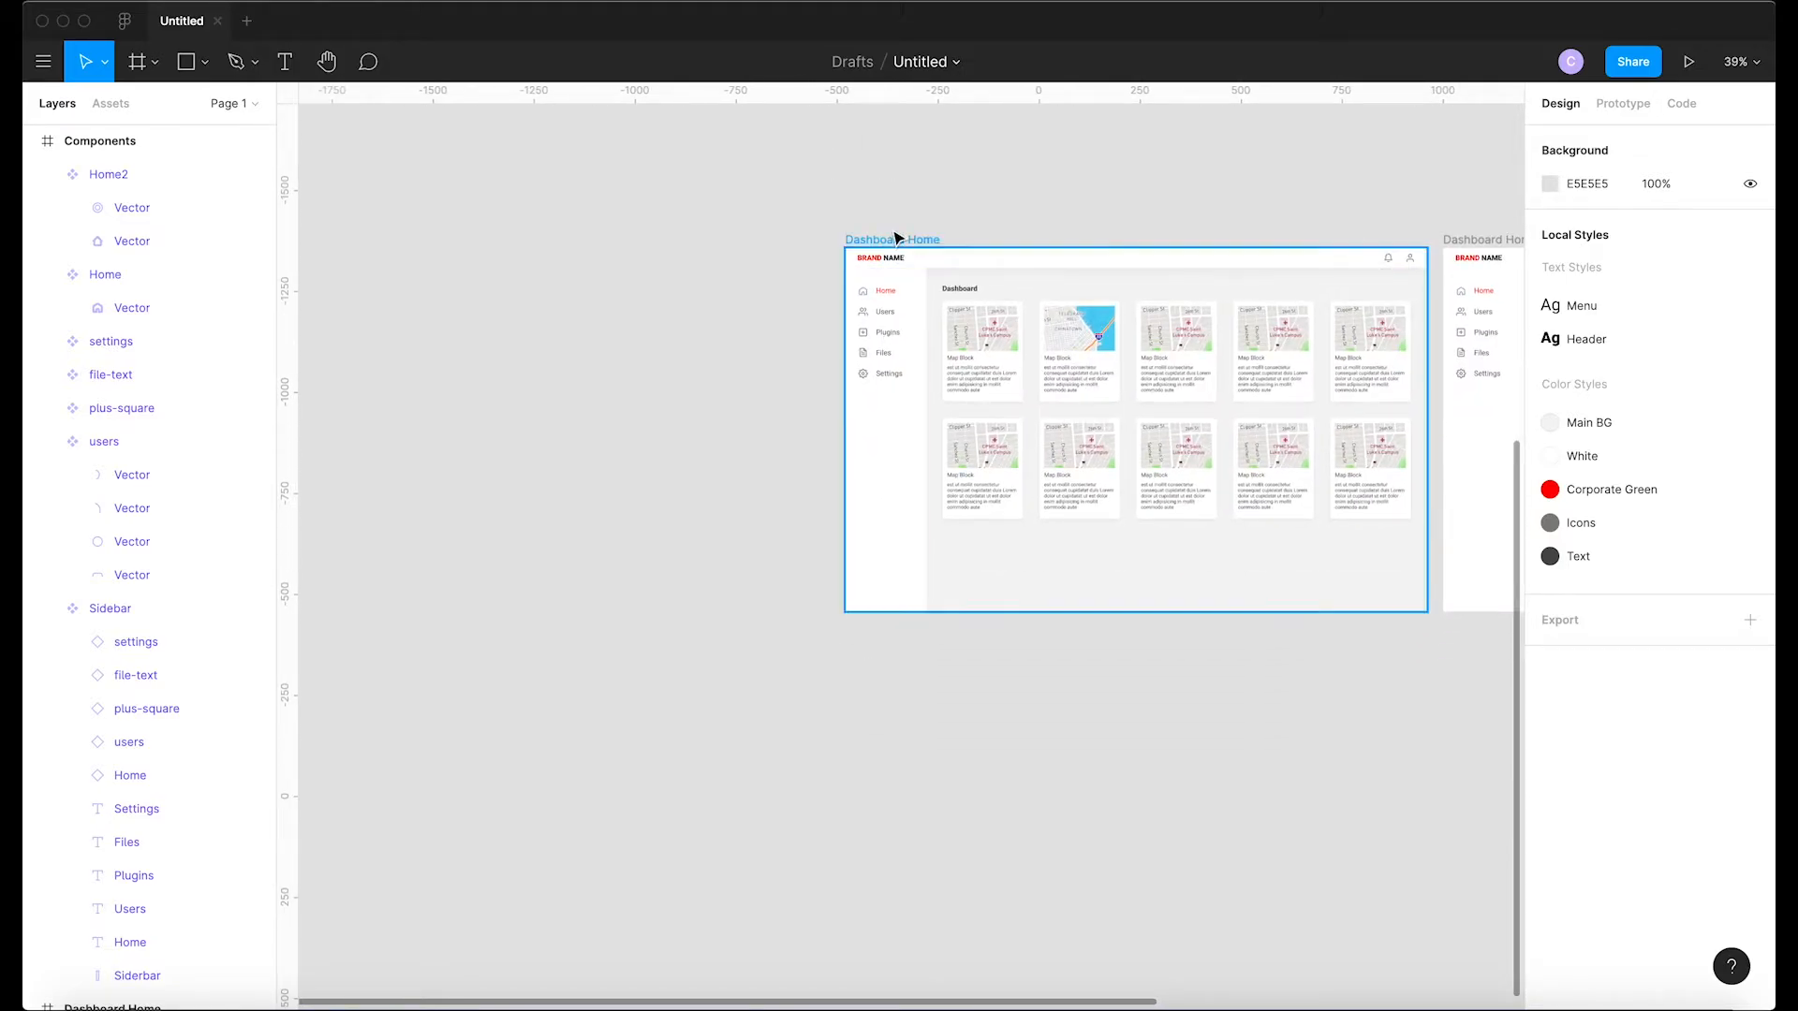
Duplicate the Dashboard Home frame with the map cards and place the copy directly below the original, at about X -479, Y -298
left_click(894, 239)
key("ctrl+d")
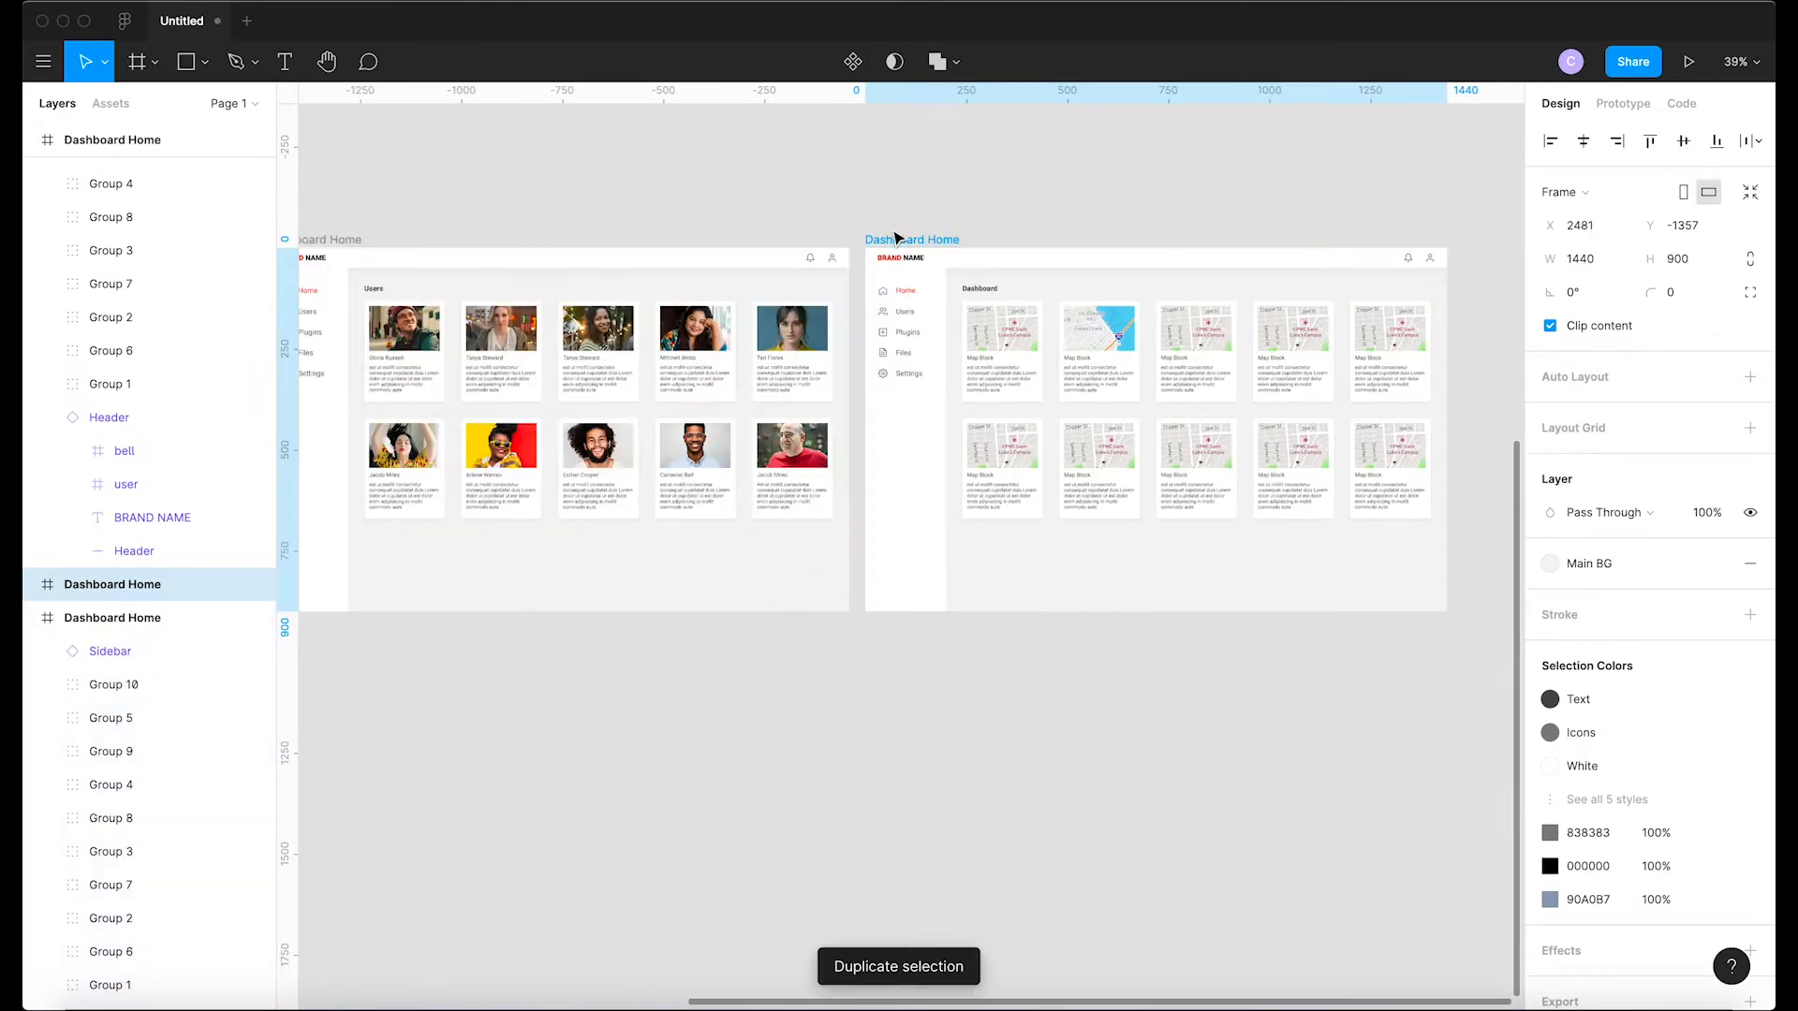
scroll(894, 238, "left", 3)
scroll(894, 239, "down", 5)
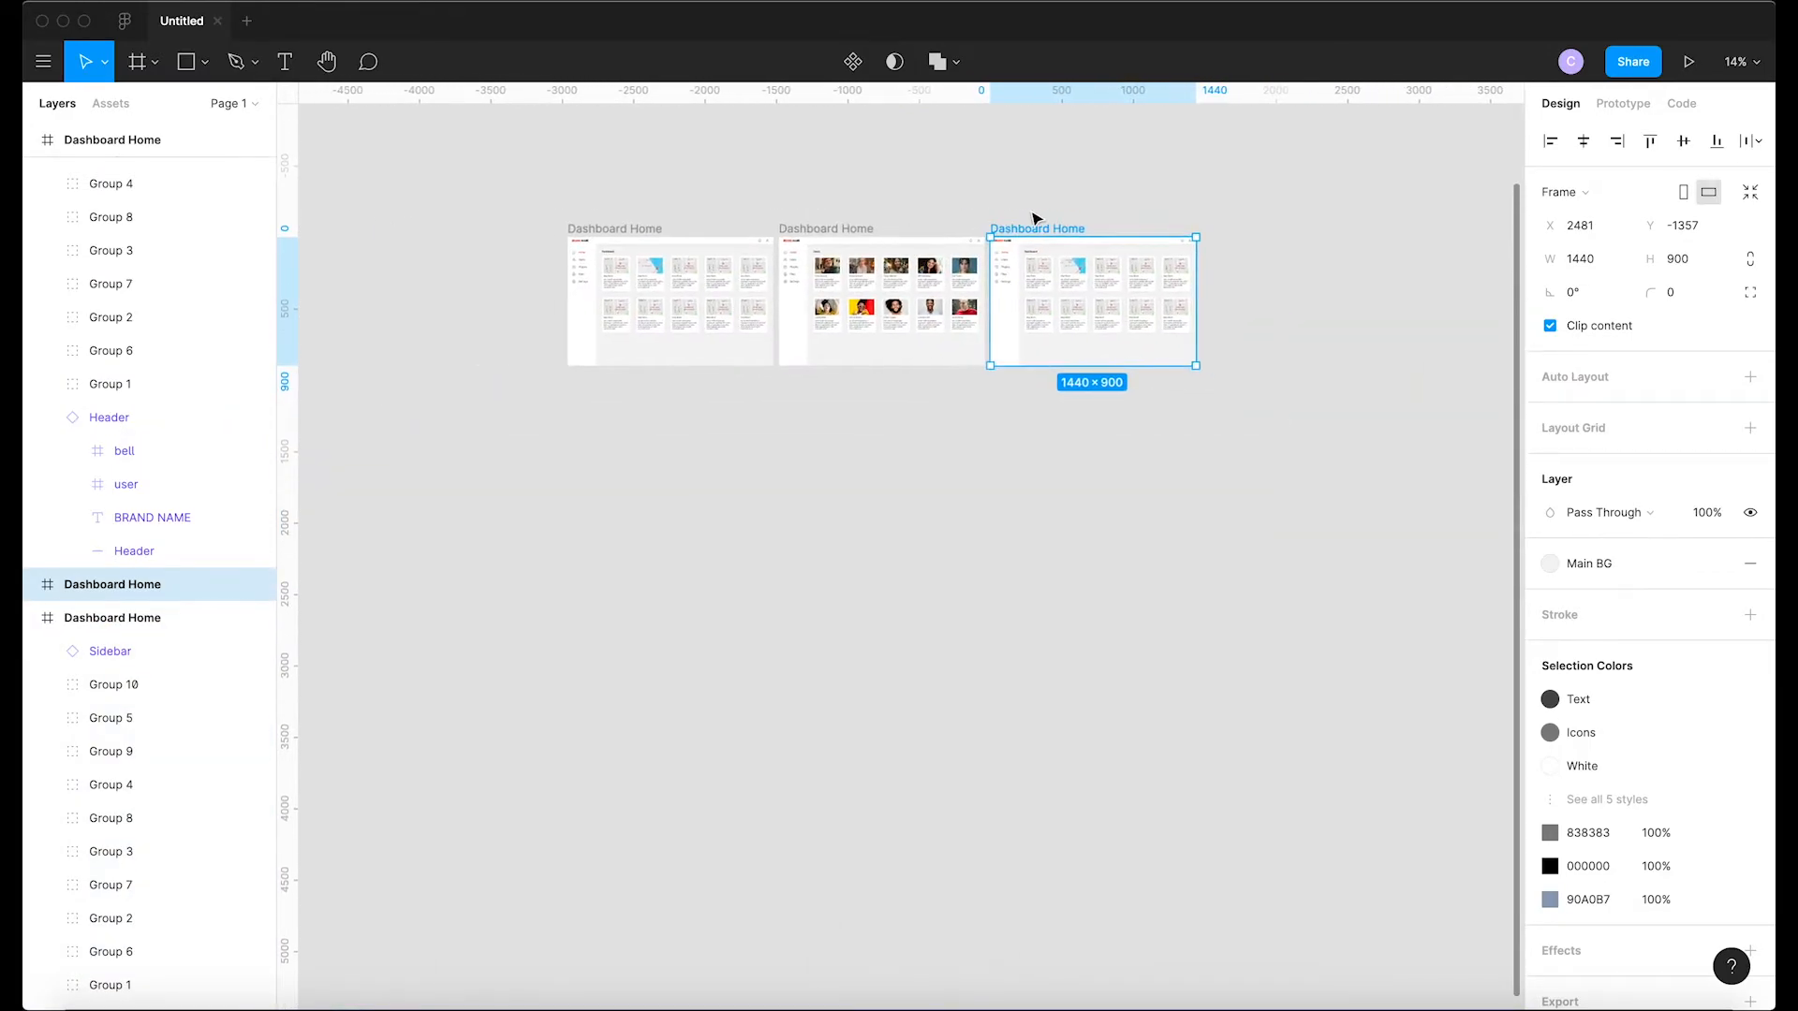
left_click_drag(1043, 228, 618, 384)
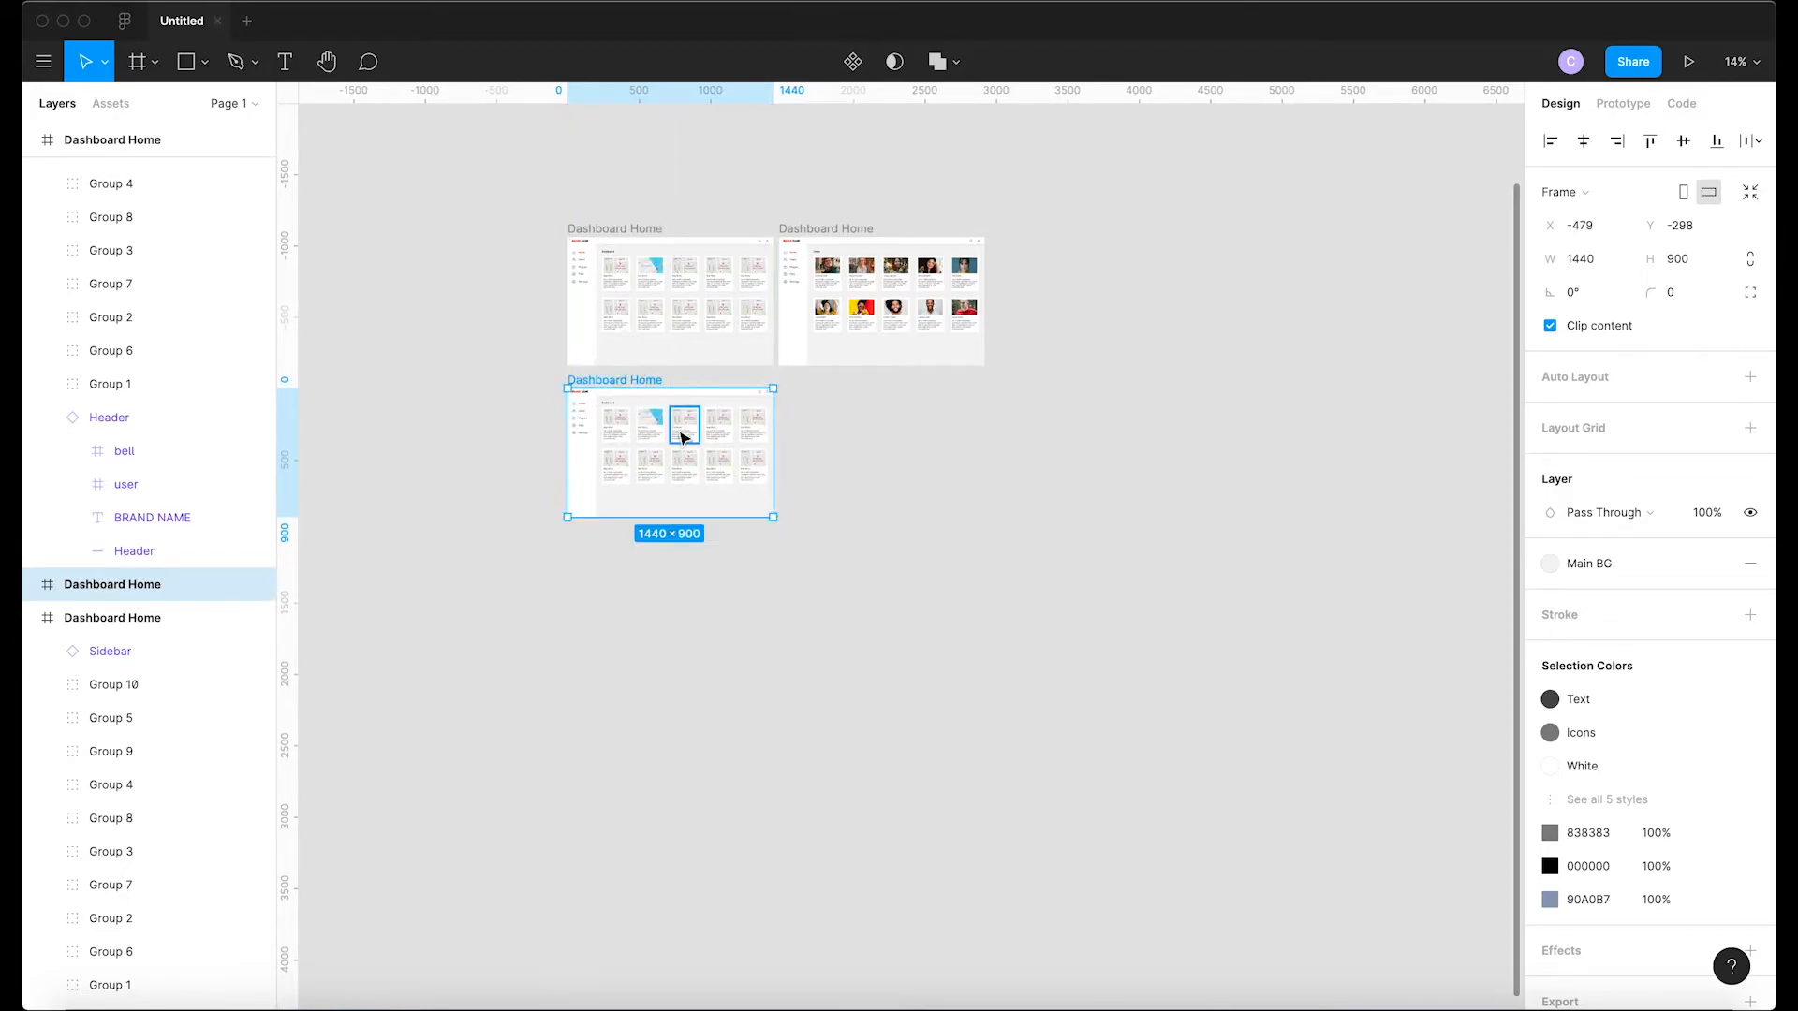
scroll(656, 403, "up", 5)
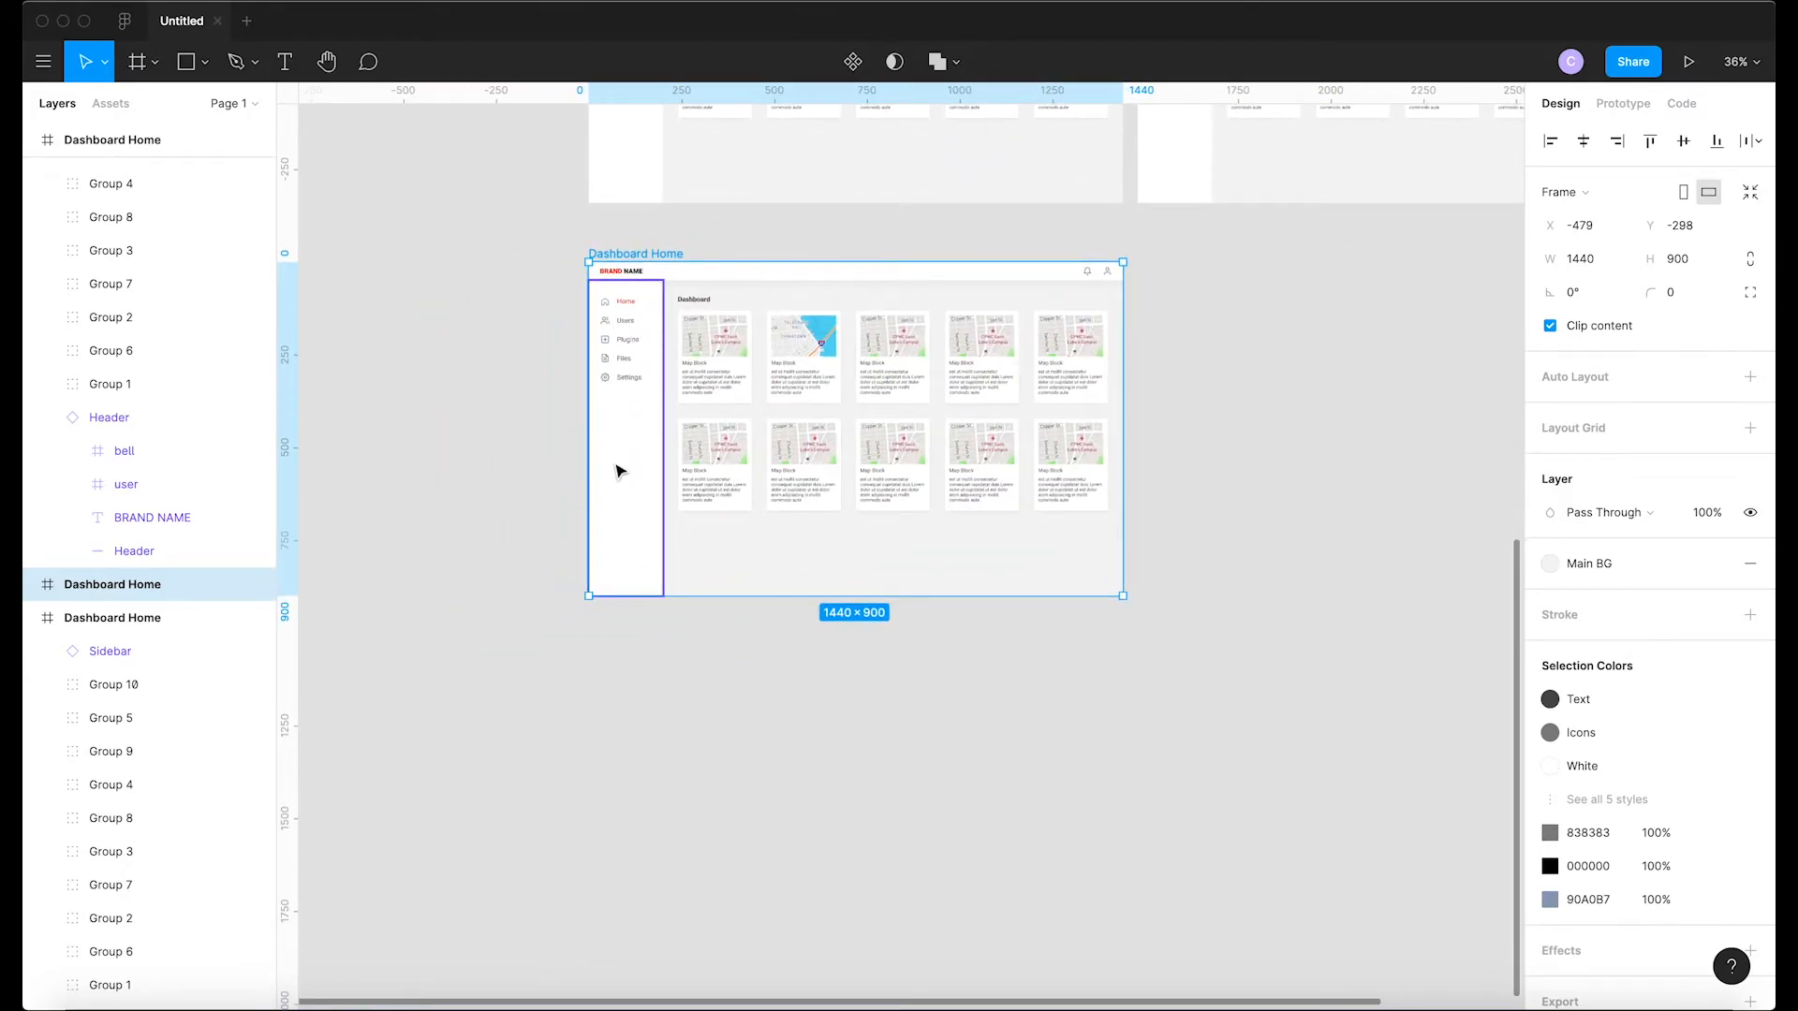
Duplicate the Sidebar component in the Components frame and place the copy beside it at X 224, Y 50
scroll(613, 552, "up", 10)
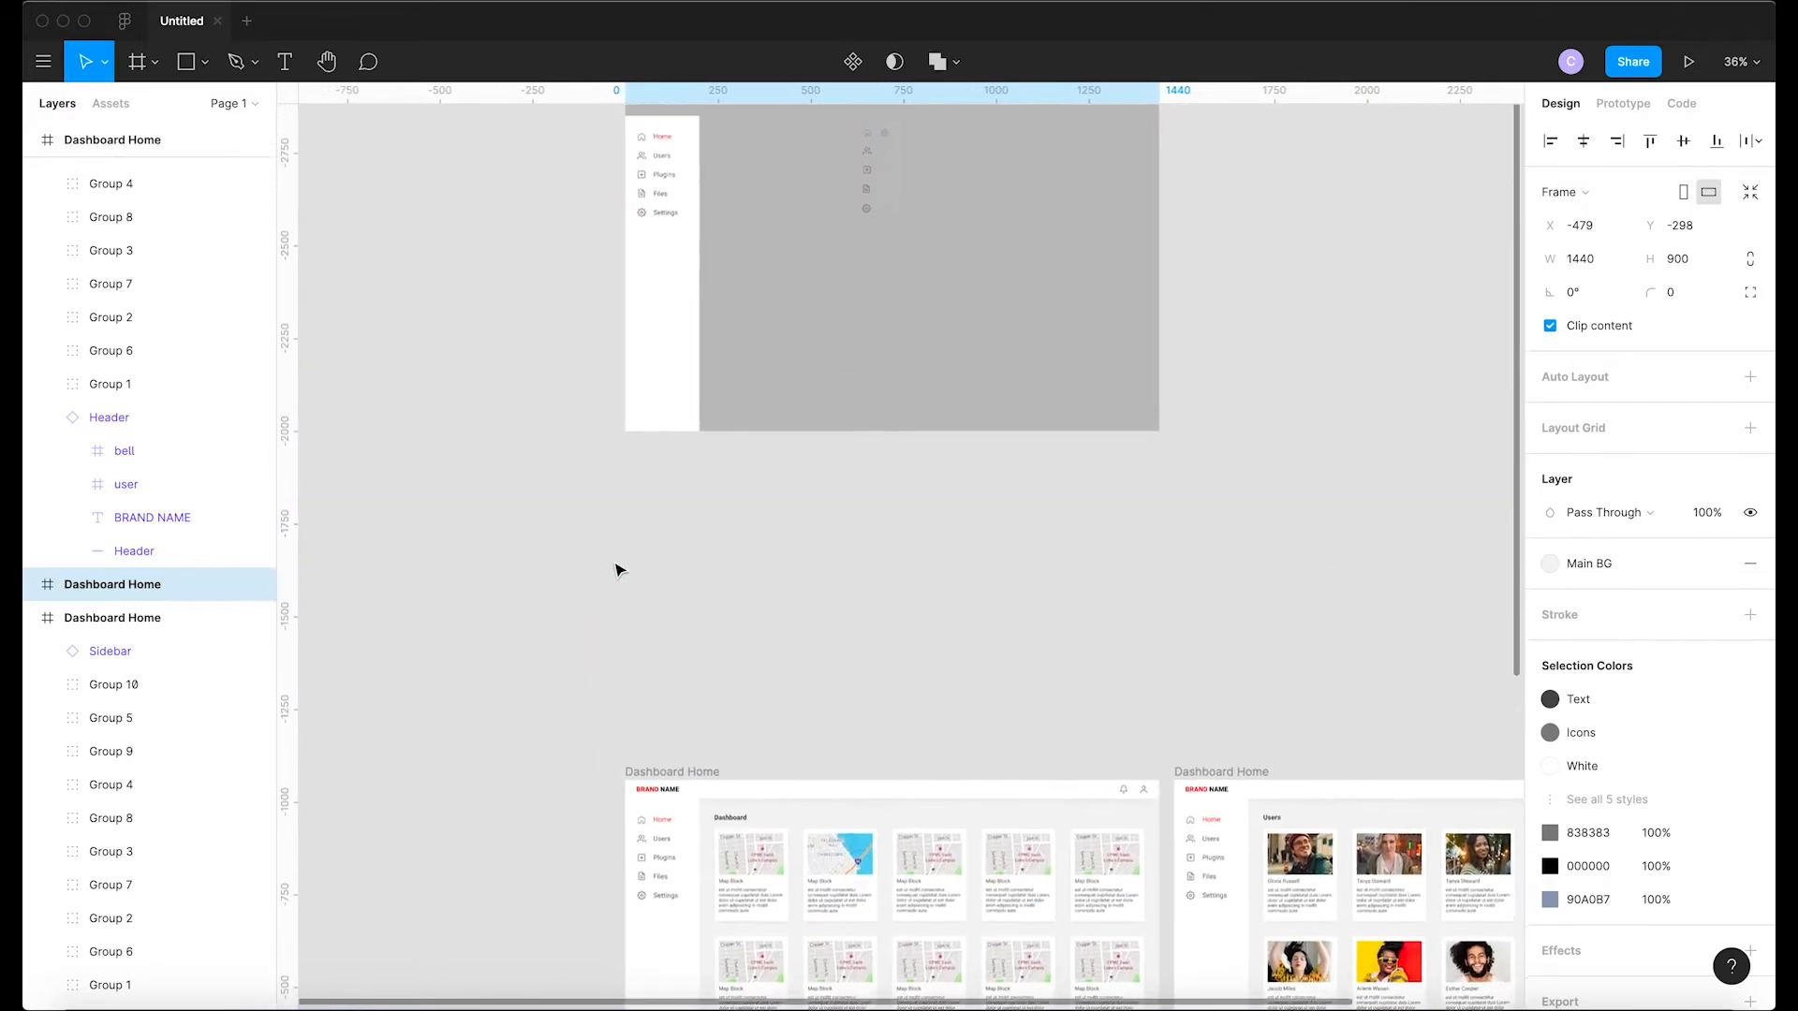
left_click(737, 498)
scroll(737, 497, "up", 5)
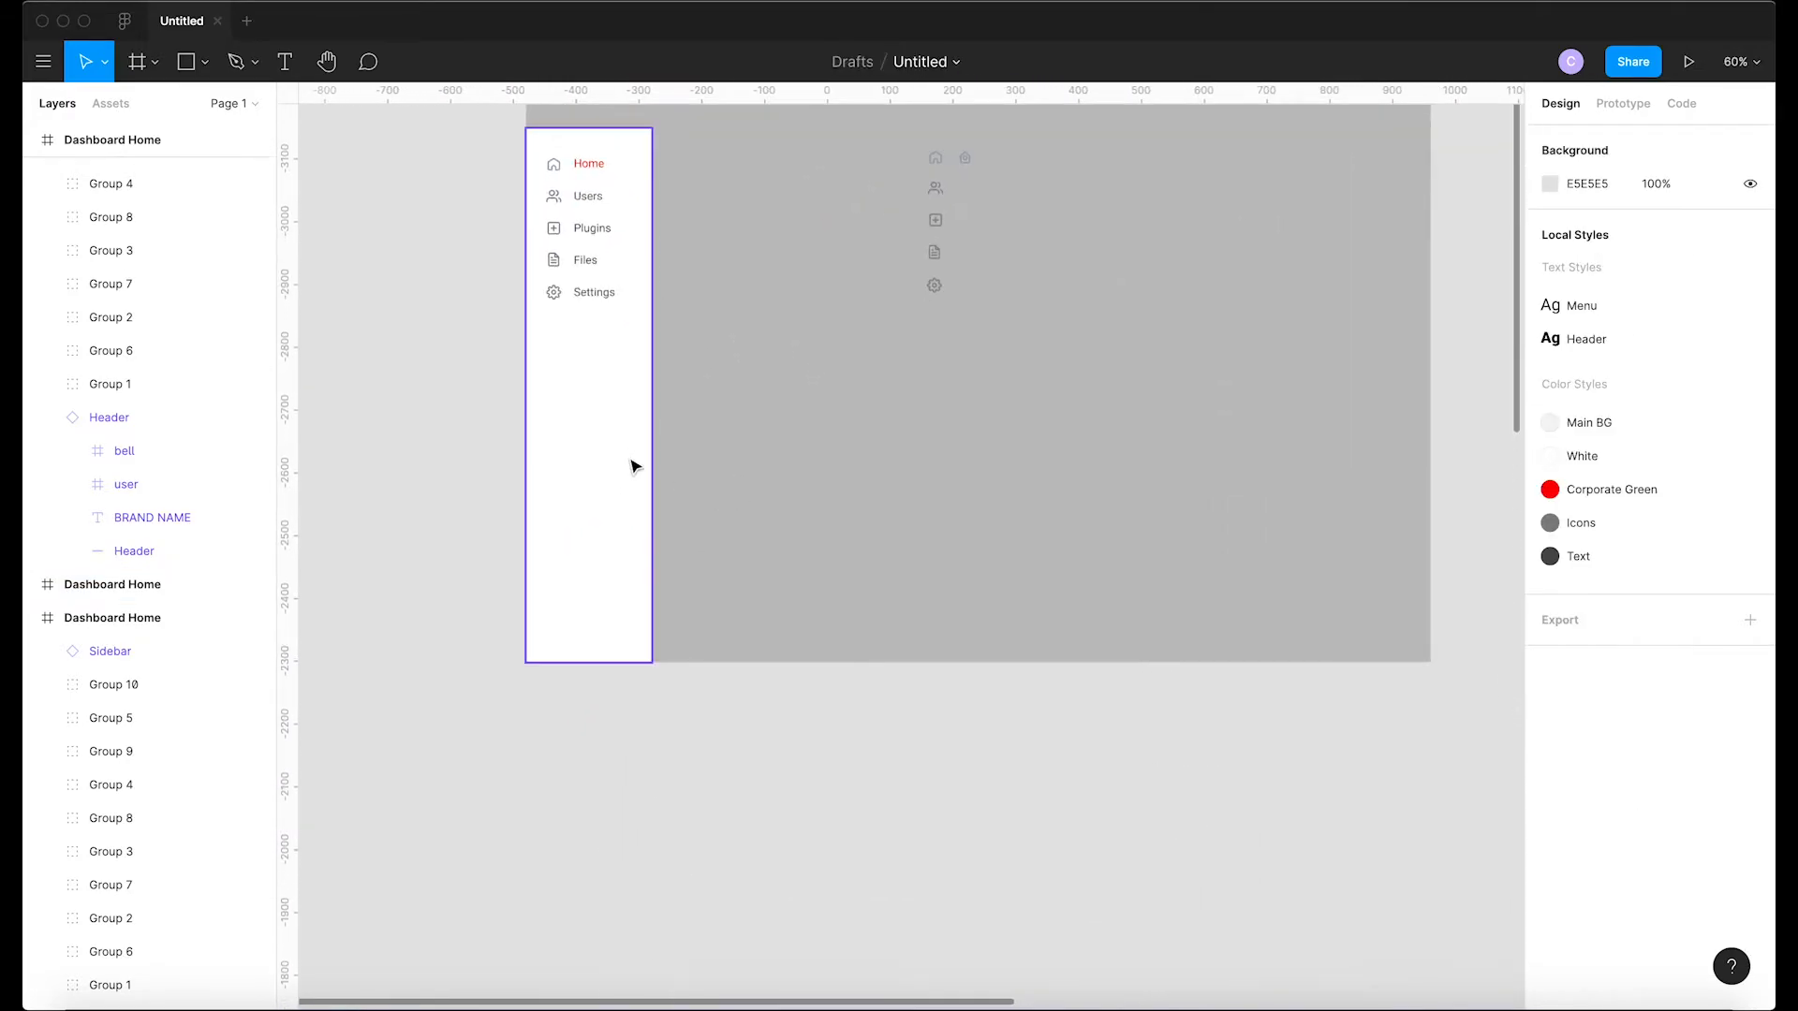
left_click(626, 462)
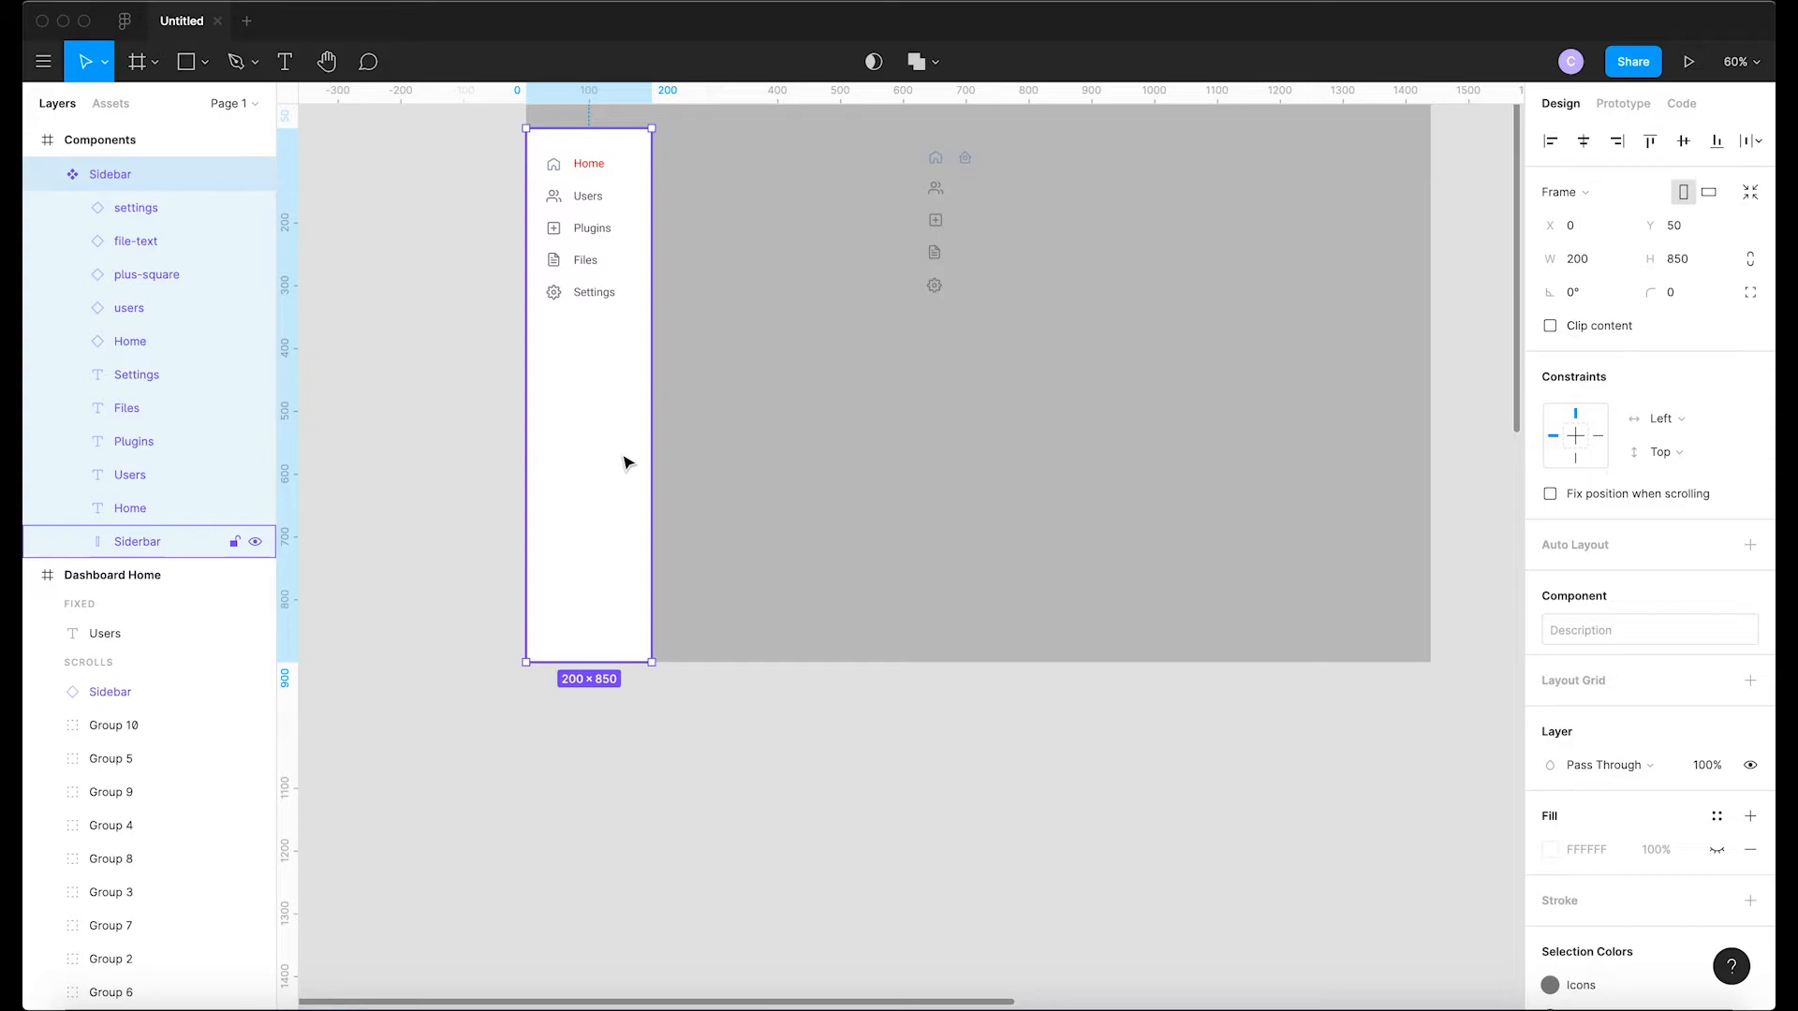
key("ctrl+d")
left_click_drag(627, 463, 766, 457)
scroll(770, 416, "up", 5)
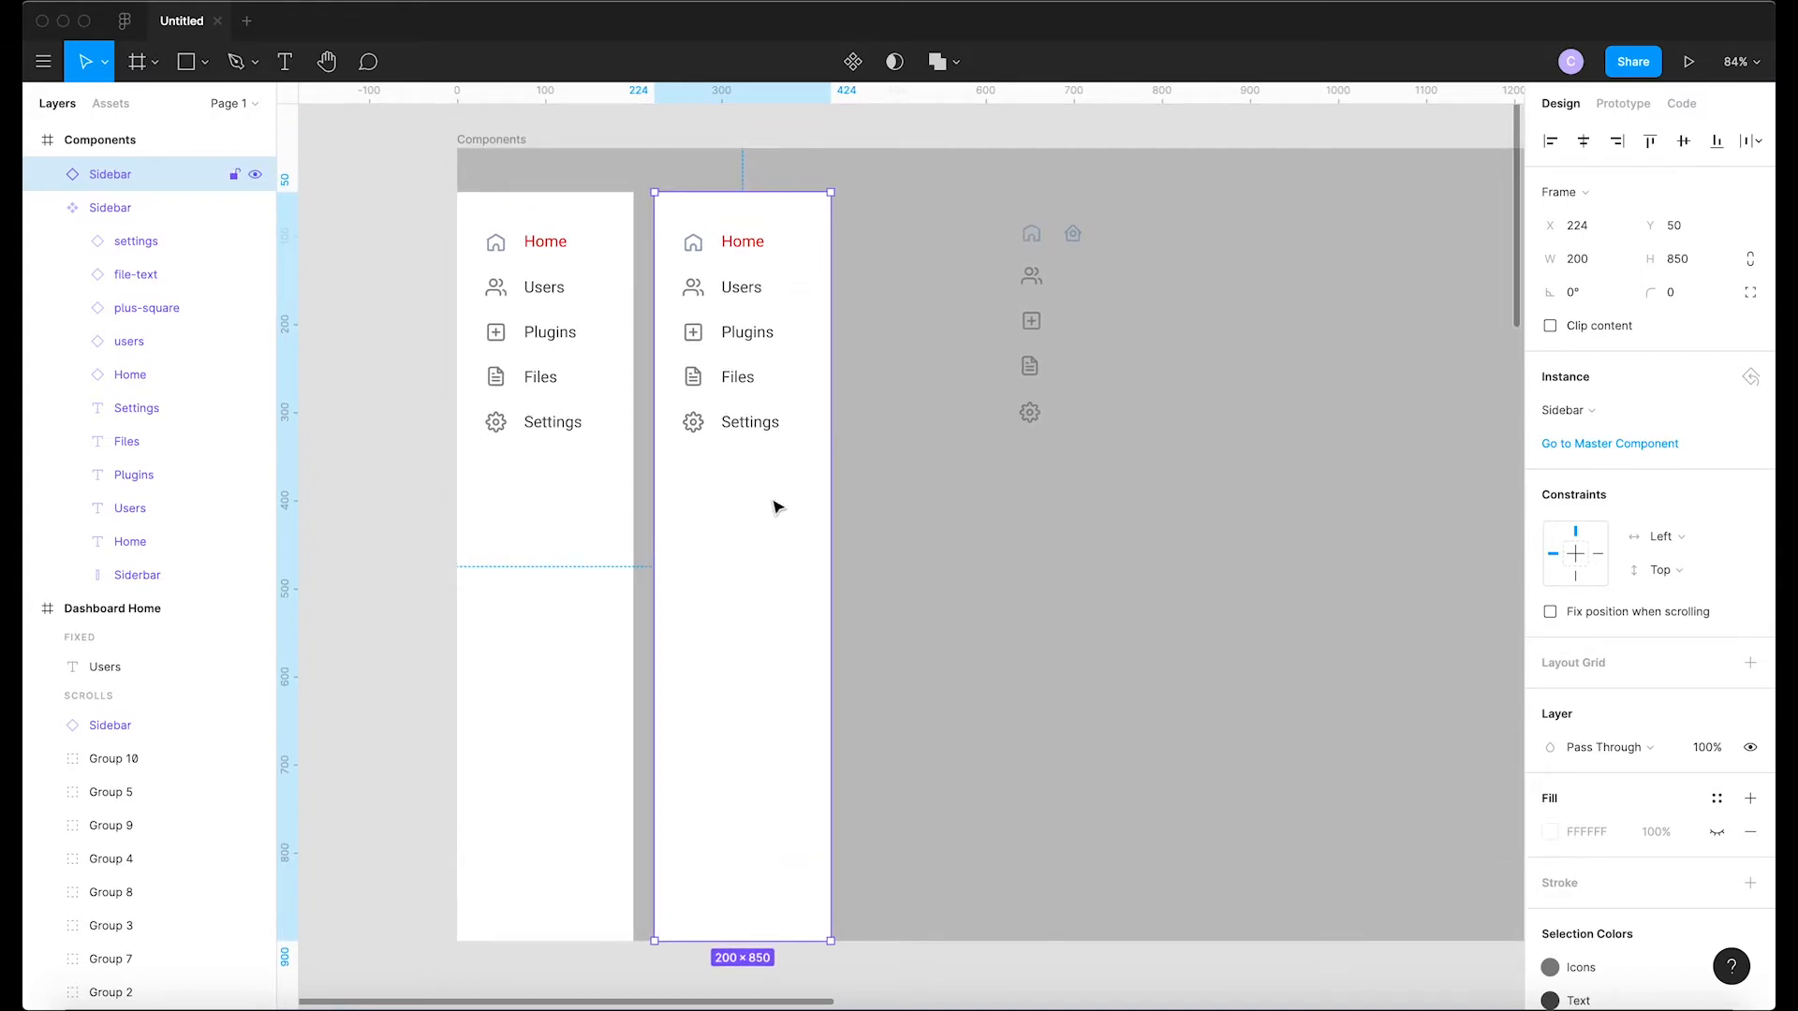
Hide the Settings, Files, Plugins, Users and Home text labels in the copied sidebar
double_click(750, 422)
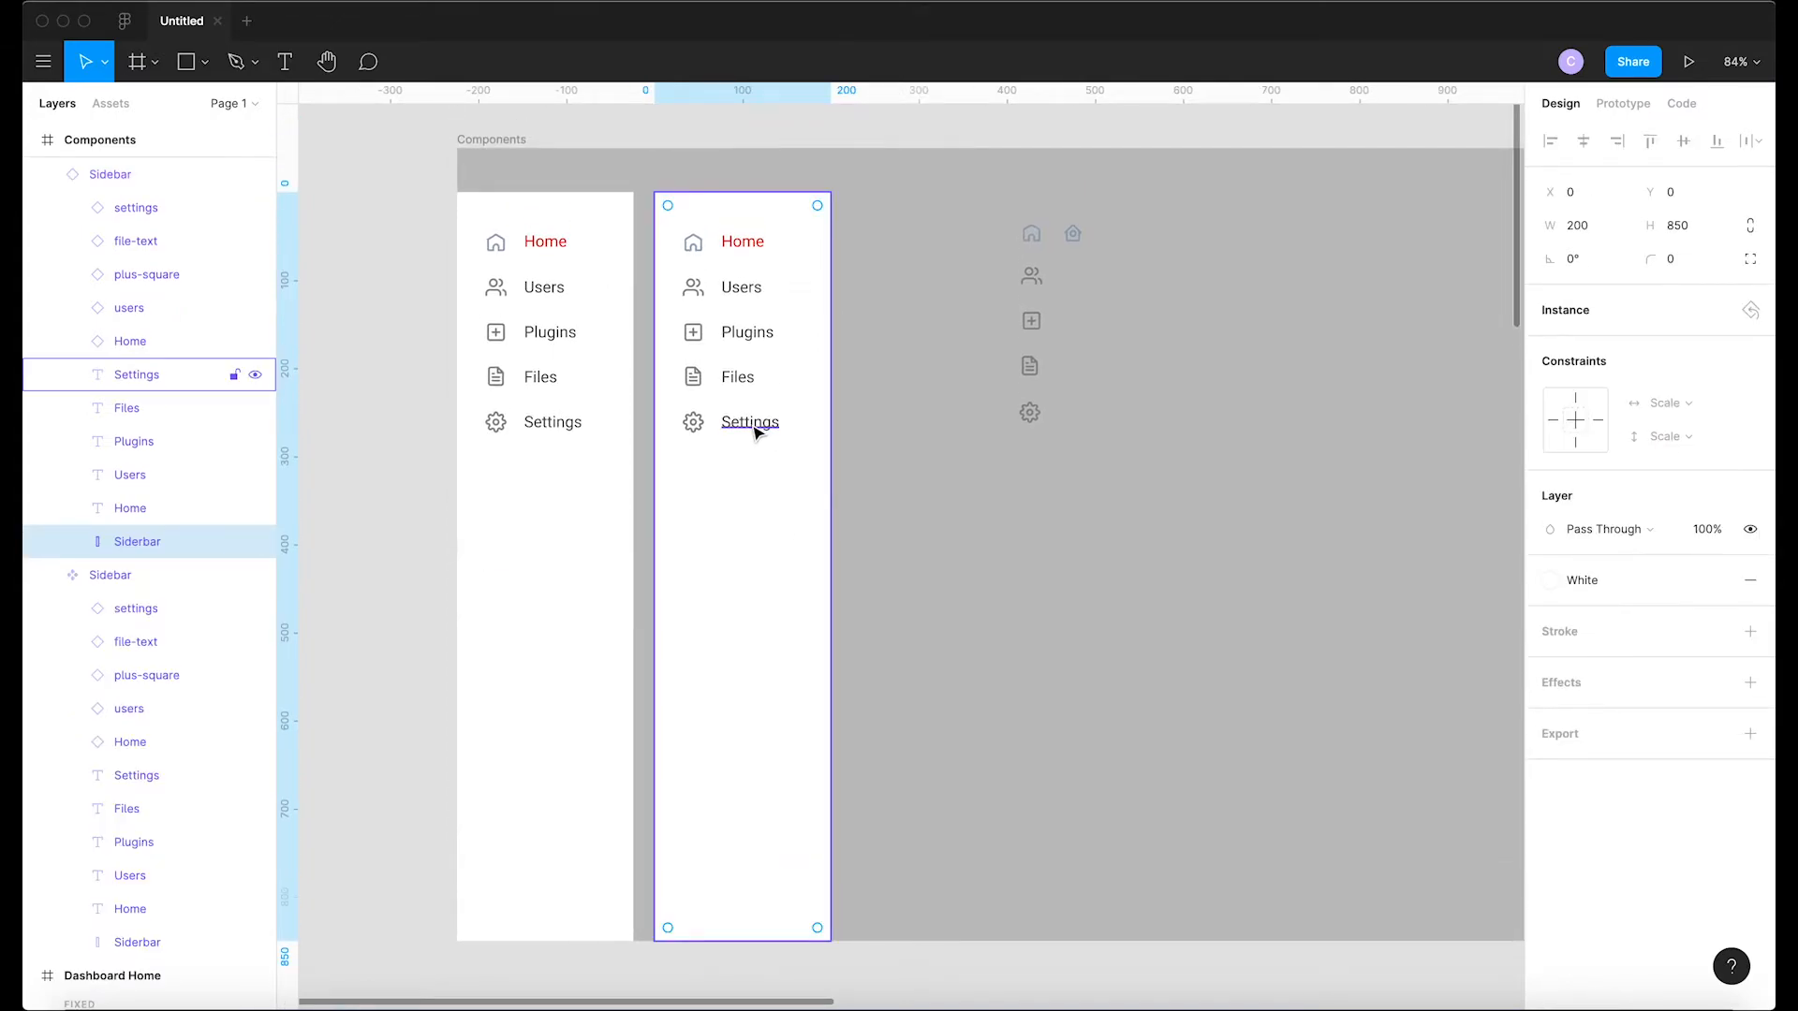
left_click(737, 379, "shift")
left_click(744, 331, "shift")
left_click(740, 288, "shift")
left_click(744, 244, "shift")
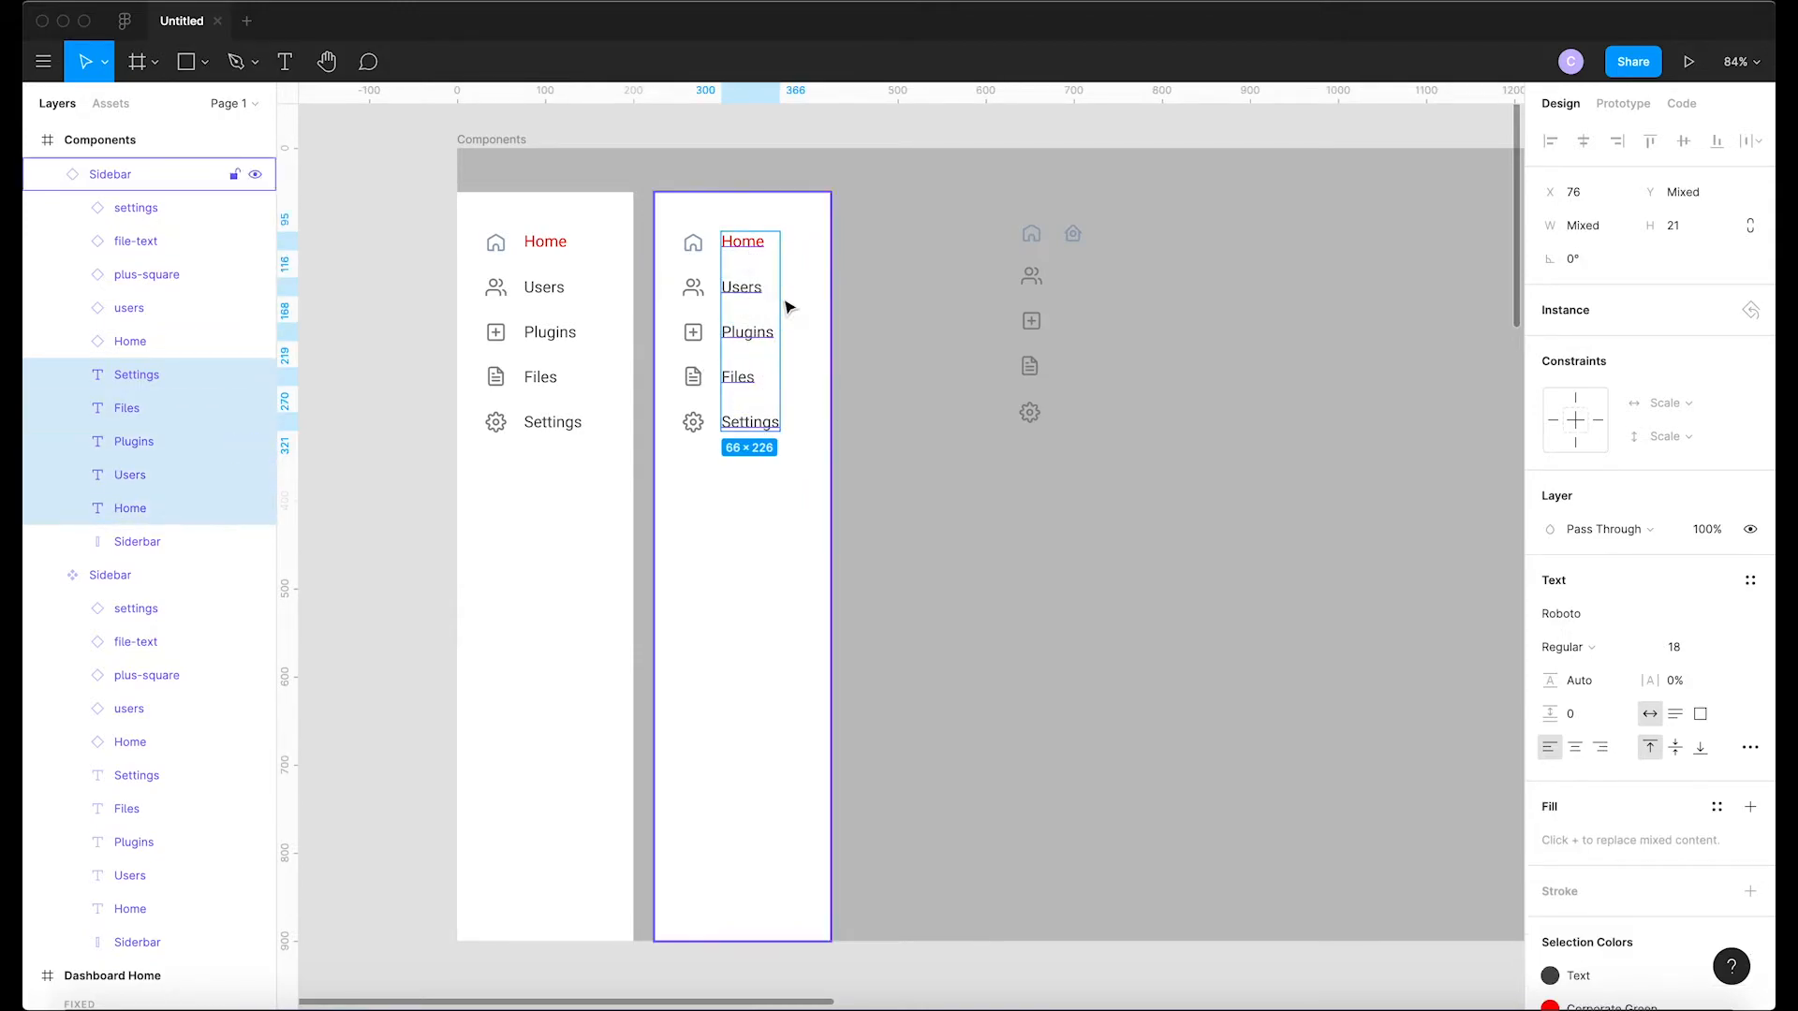
key("shift+super+h")
Try to narrow the icon-only sidebar instance to 56 px wide
left_click(783, 389)
mouse_move(835, 519)
left_mouse_down()
mouse_move(730, 490)
mouse_move(815, 489)
mouse_move(727, 481)
mouse_move(830, 485)
left_mouse_up()
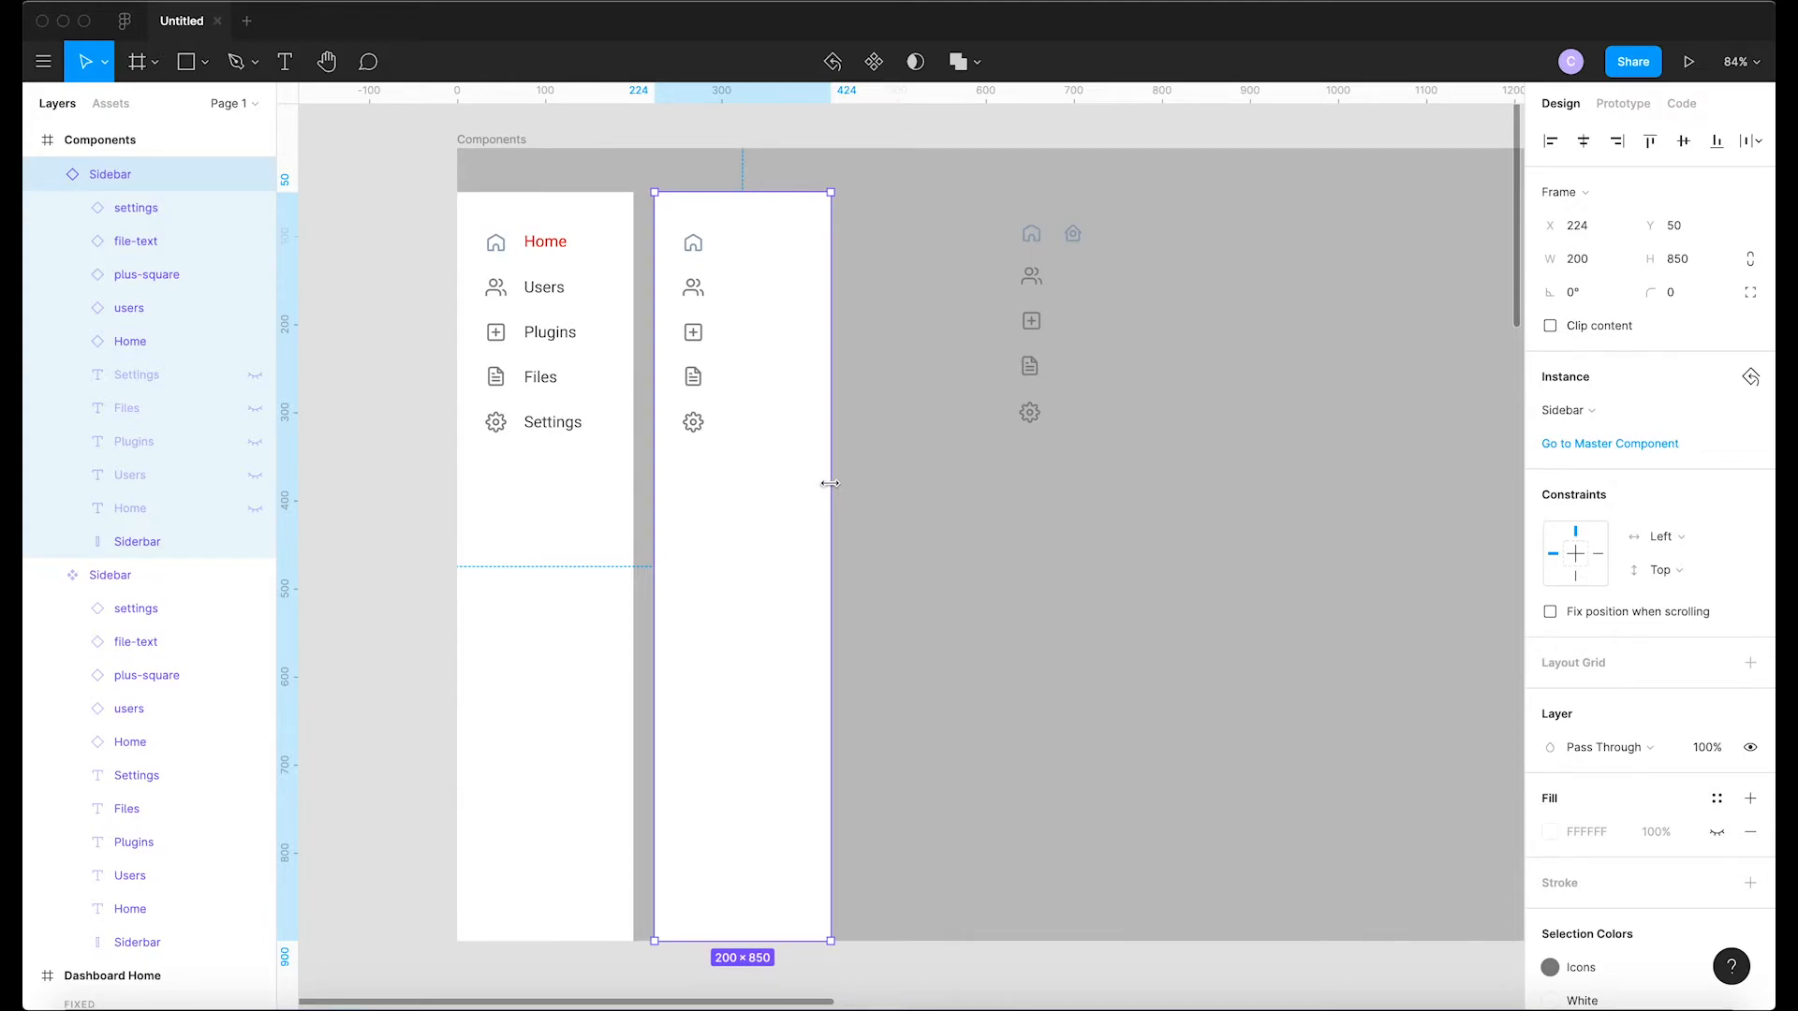
left_click_drag(830, 483, 705, 475)
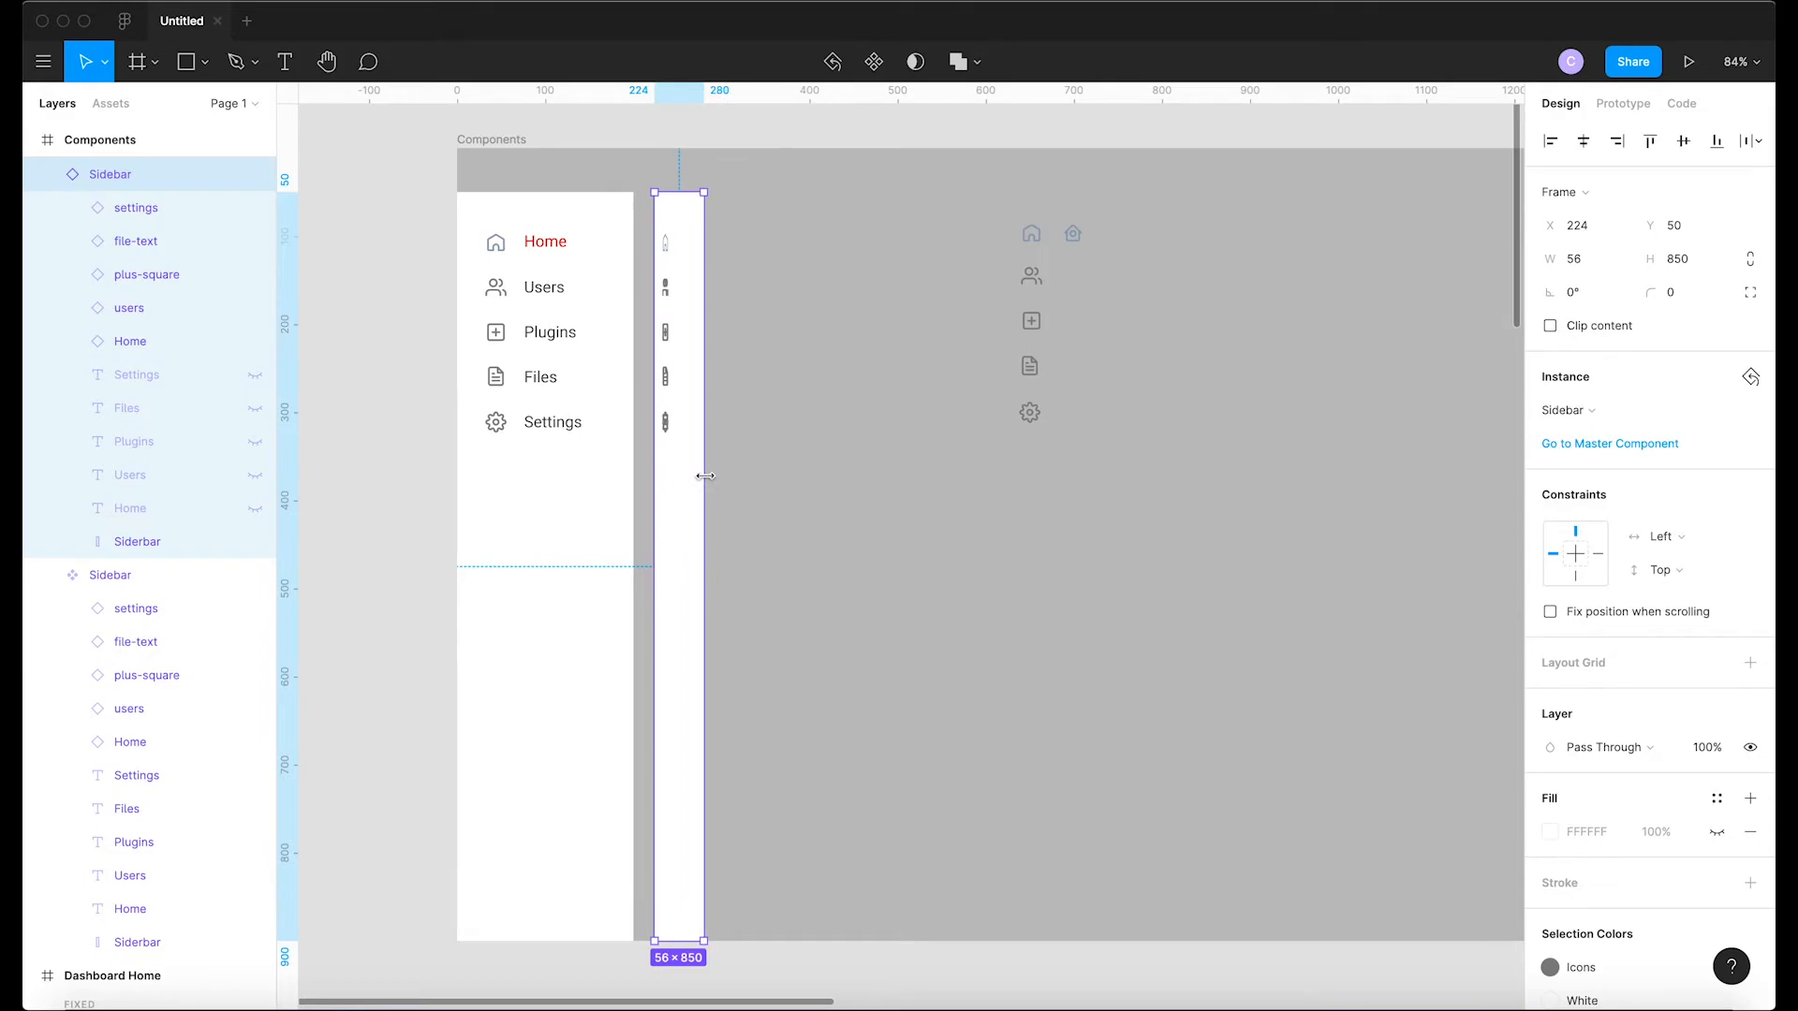
key("super+z")
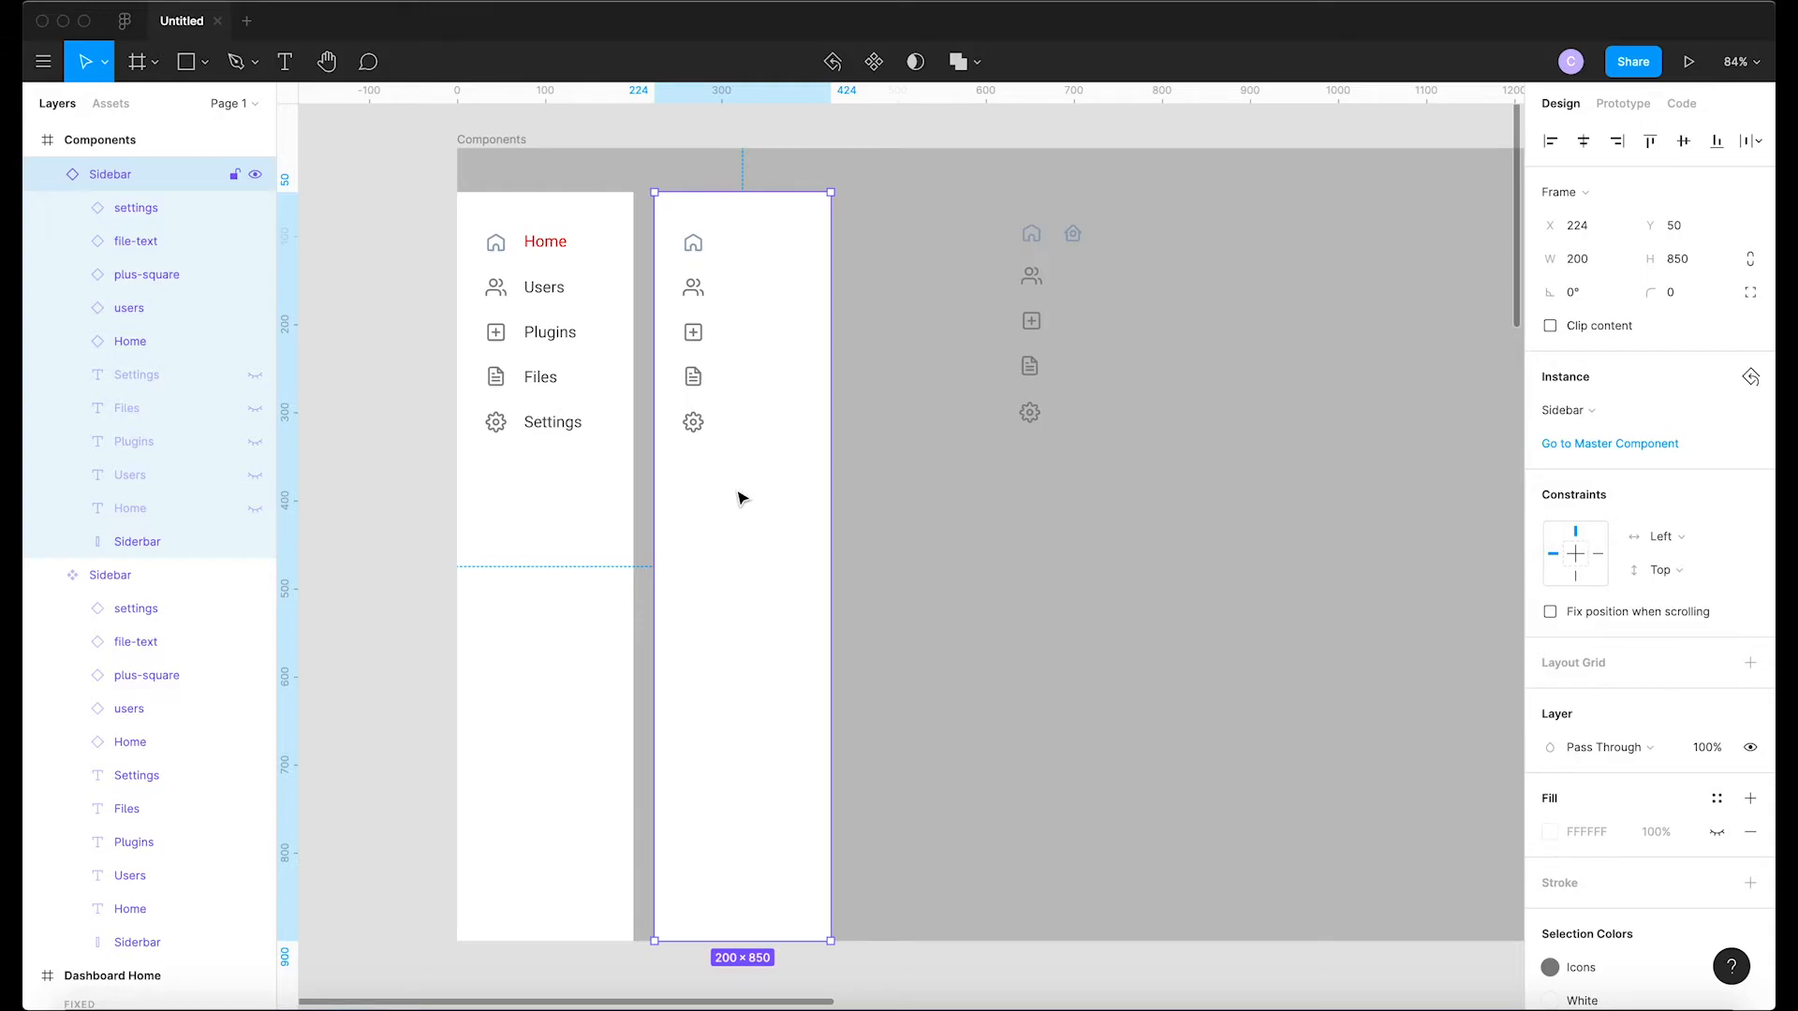
Detach the icon-only sidebar instance from its master and check that its icons can be selected individually
right_click(740, 496)
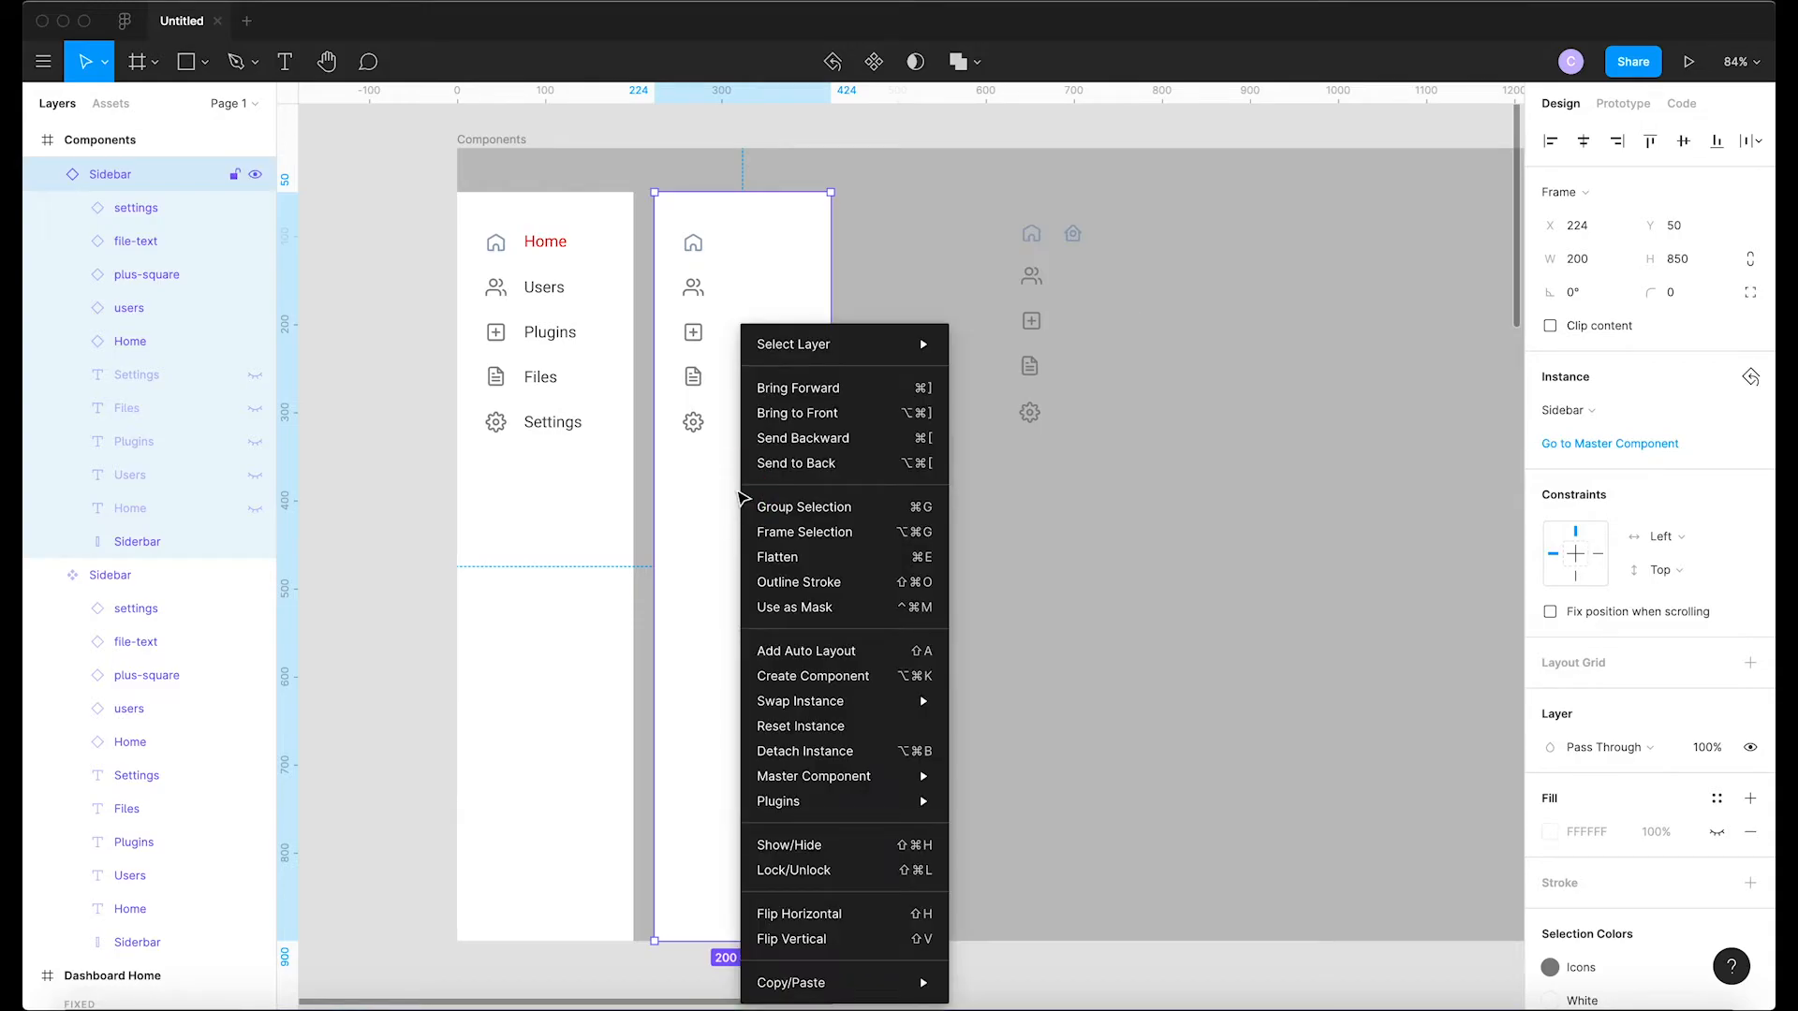
left_click(800, 751)
left_click(878, 585)
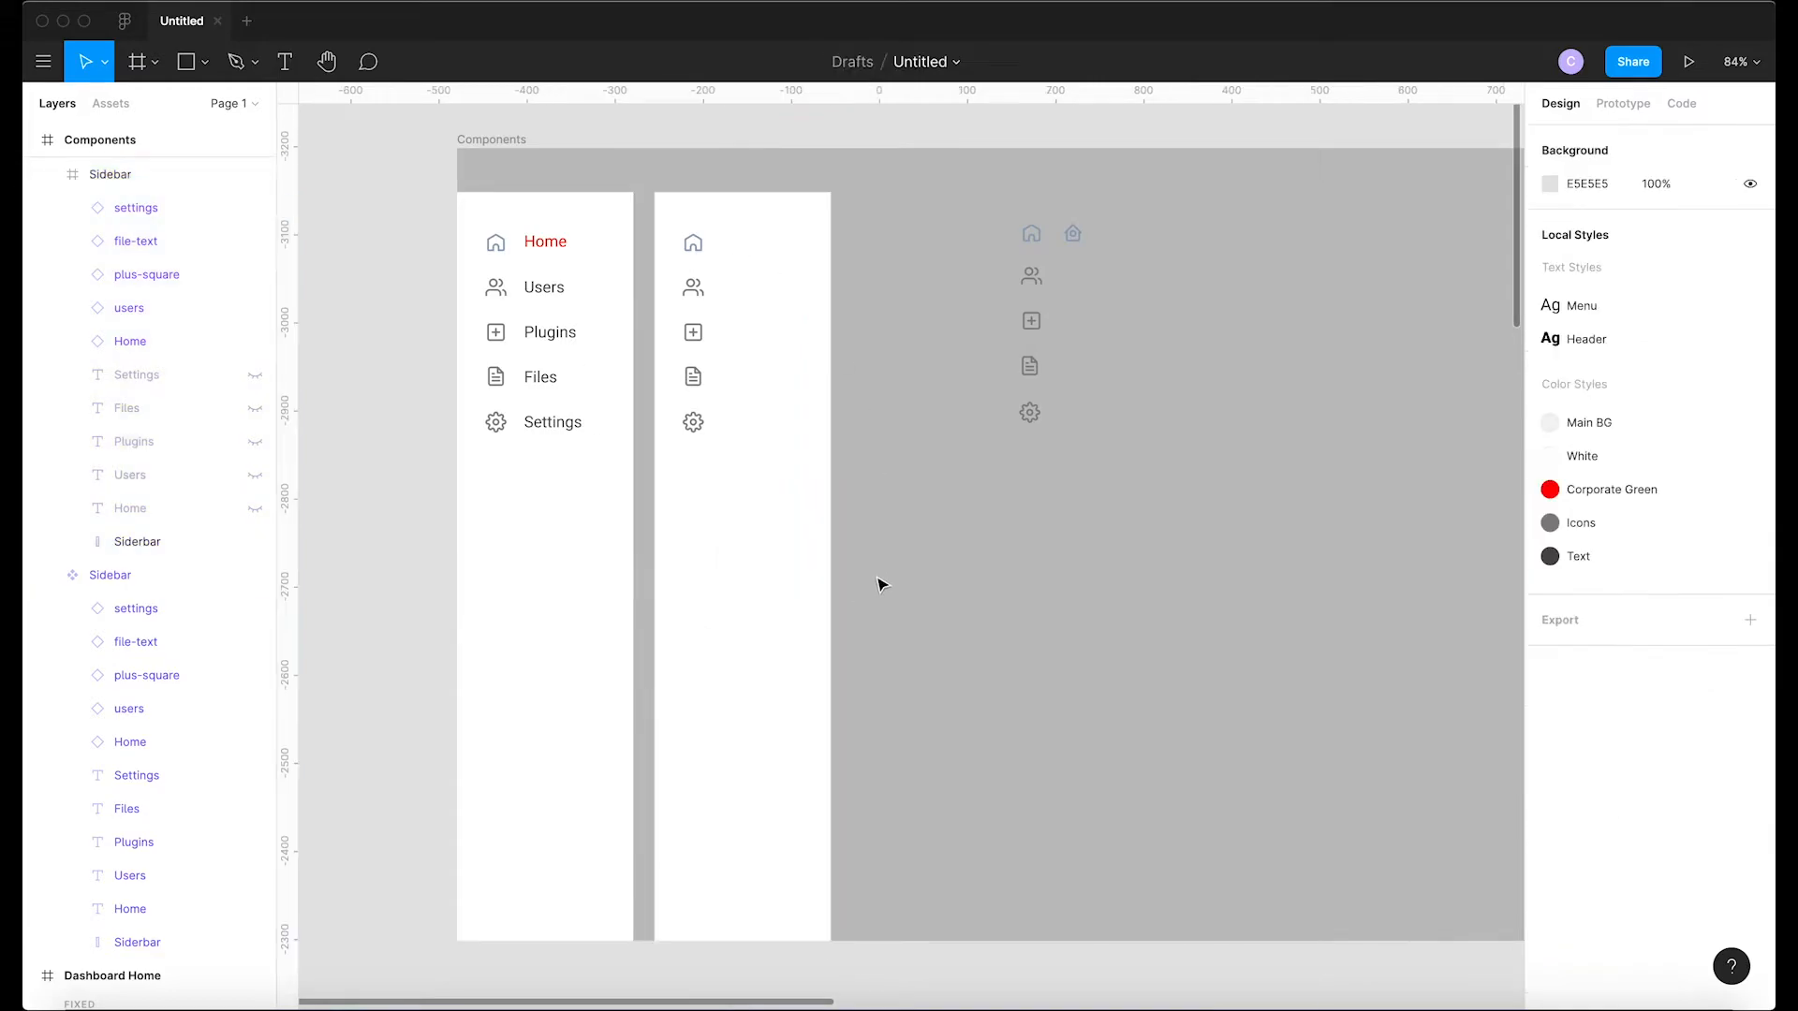
double_click(692, 421)
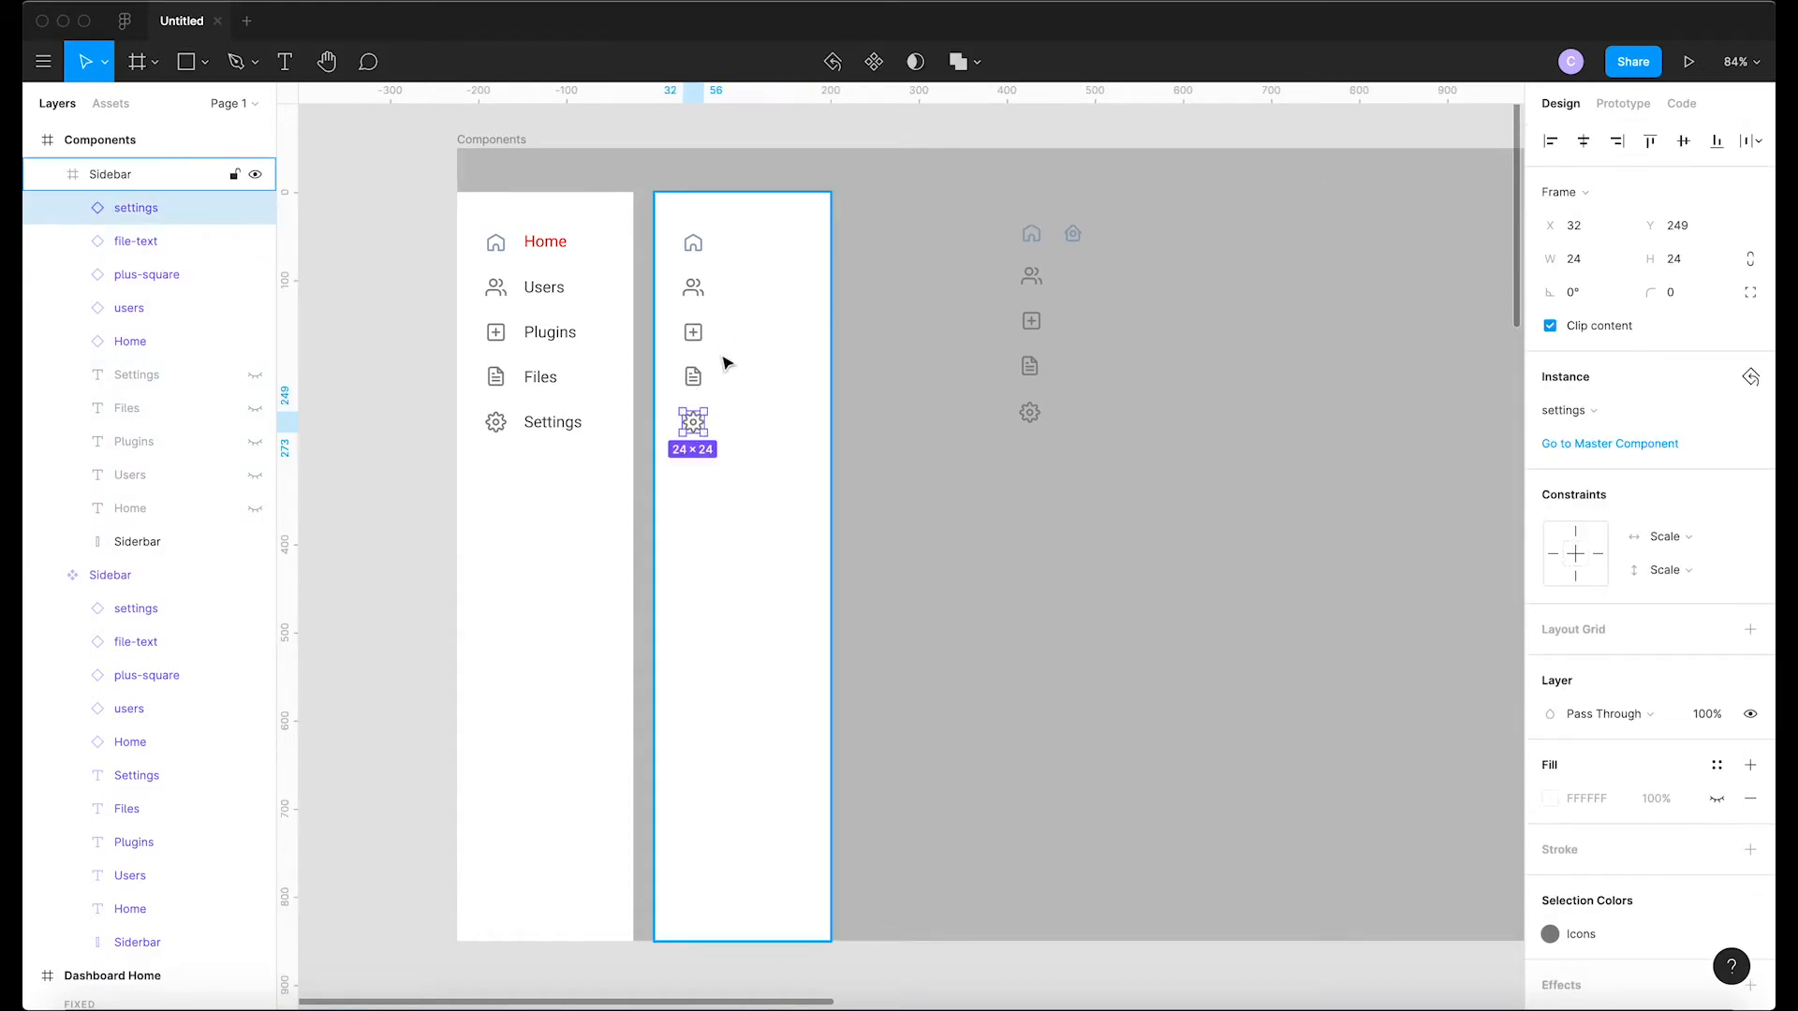
key("Escape")
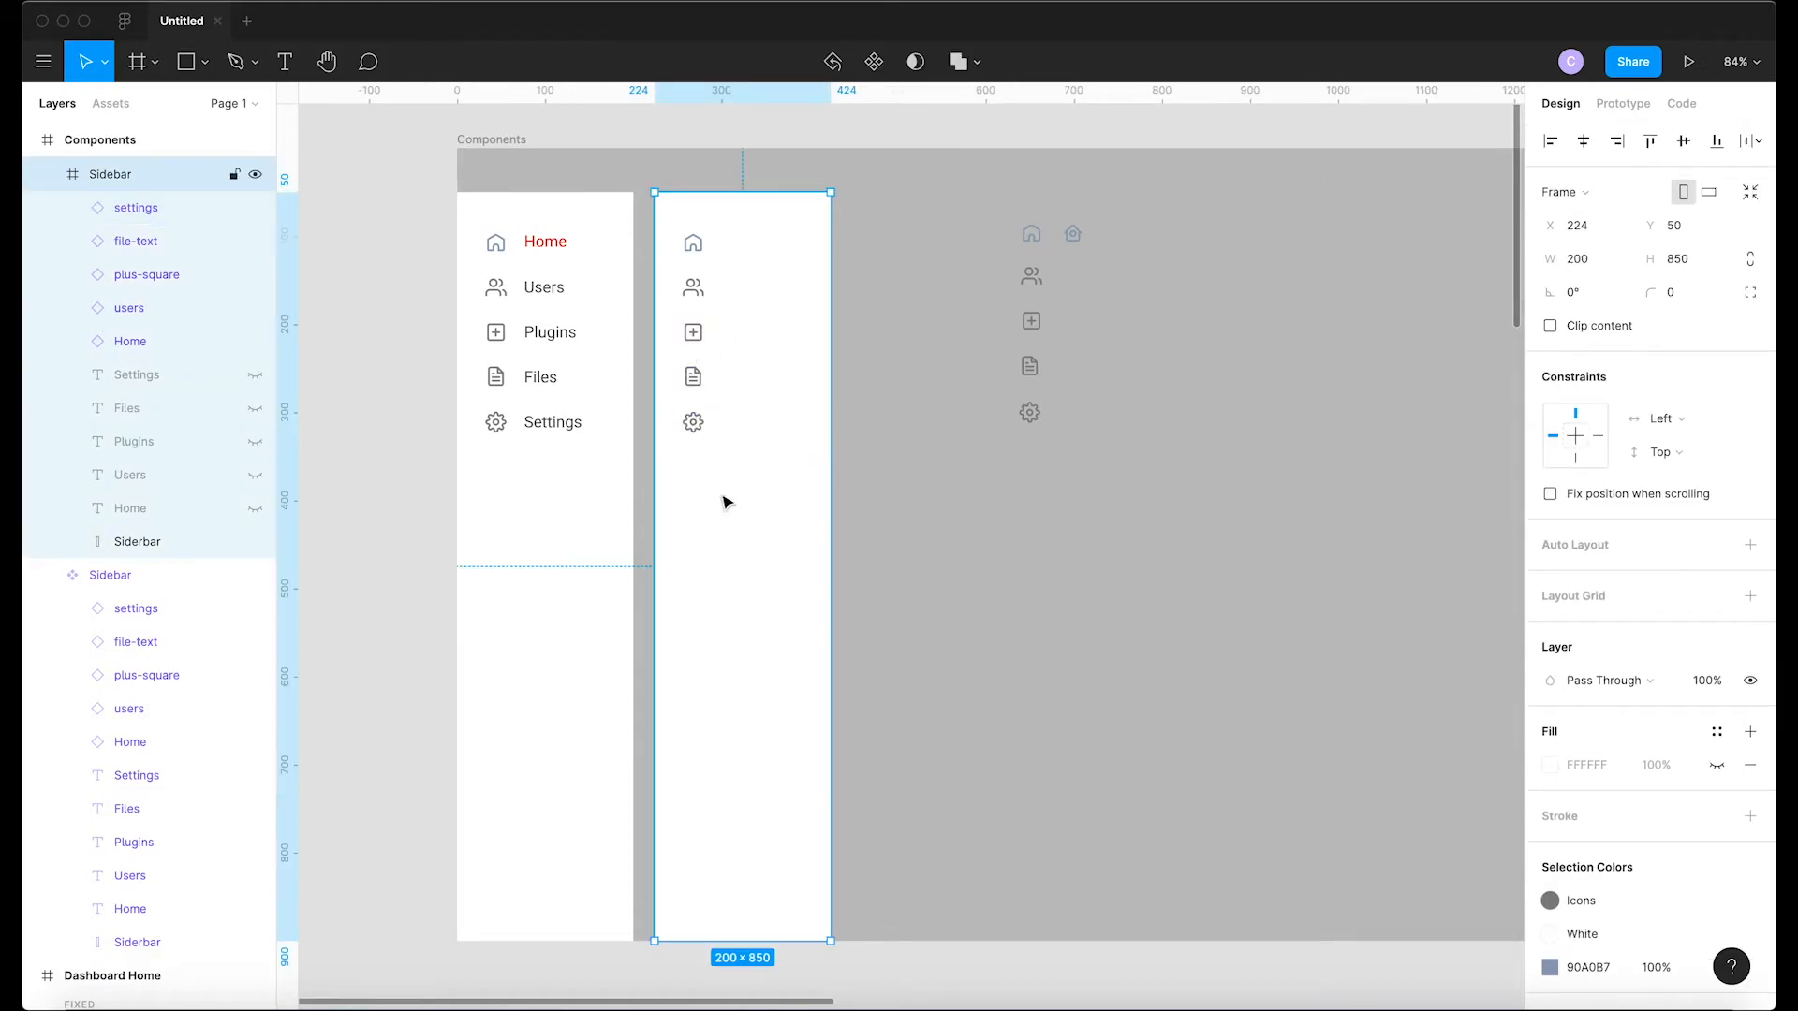
Narrow the detached sidebar frame to about 81 px wide
left_click(901, 510)
left_click(769, 465)
left_click_drag(832, 551, 727, 540)
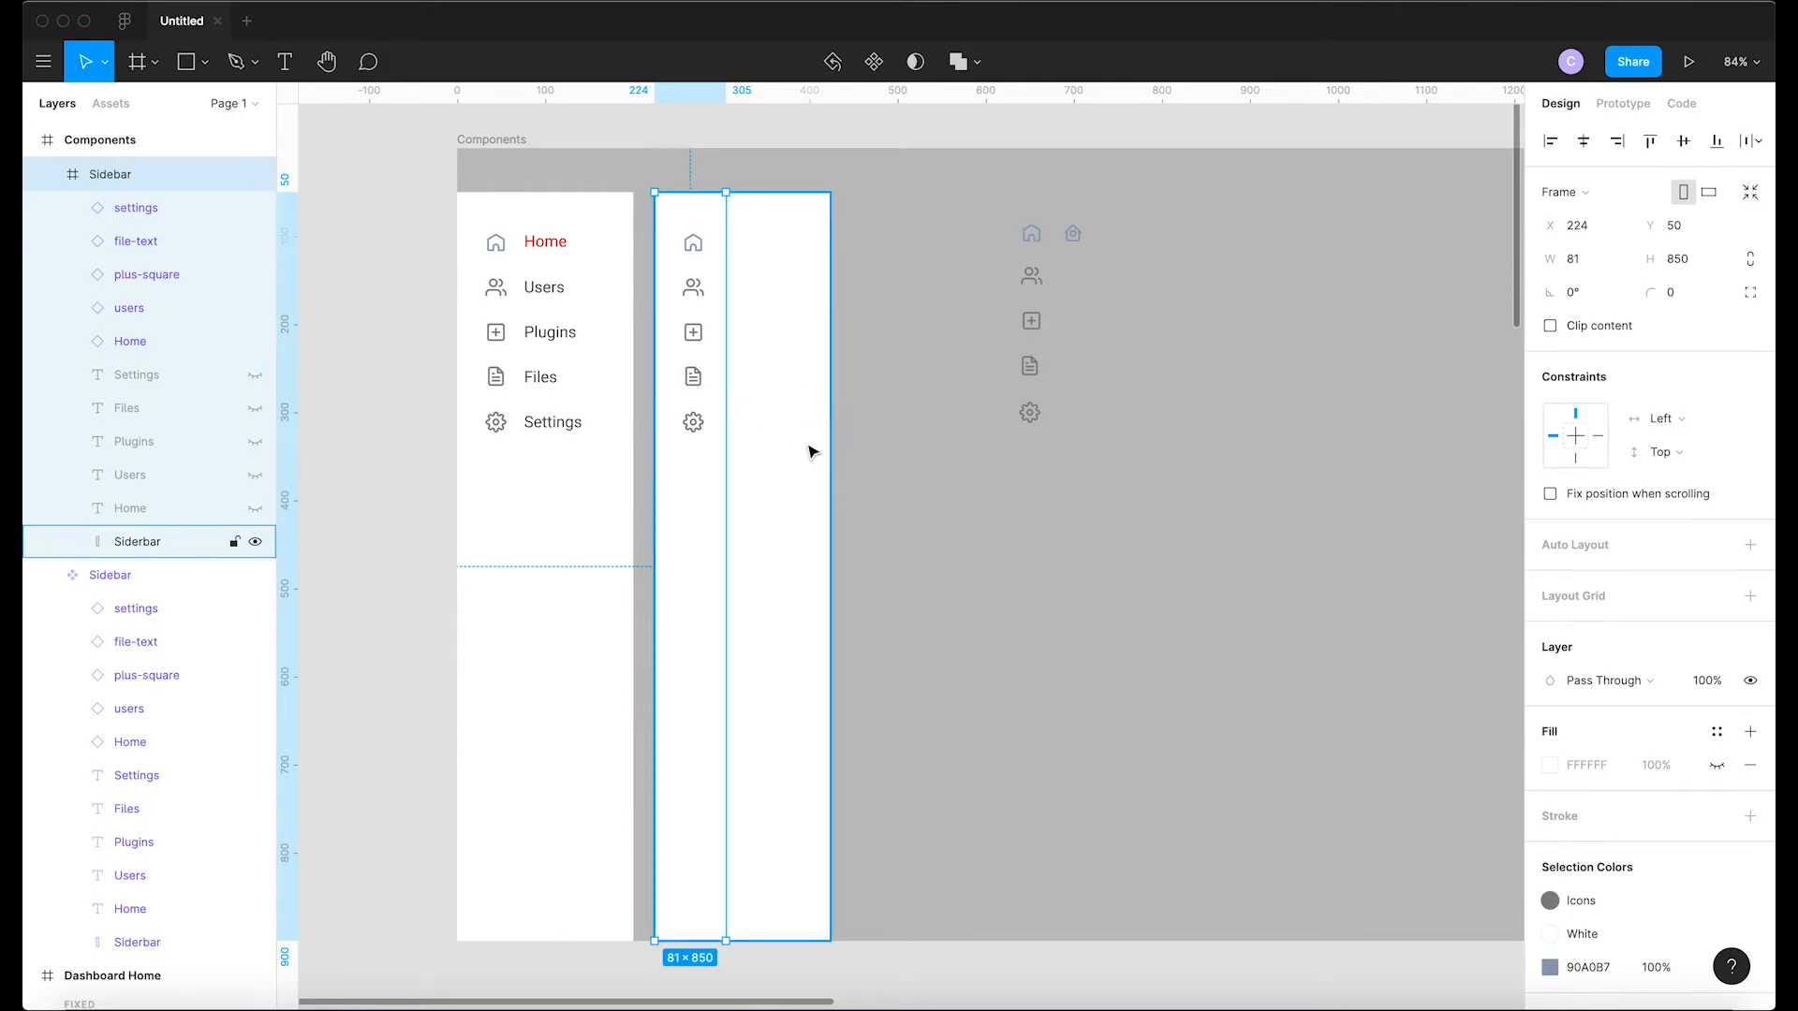
Narrow the white Siderbar background rectangle inside the detached sidebar to 81 px, matching its frame
left_click(810, 485)
double_click(810, 485)
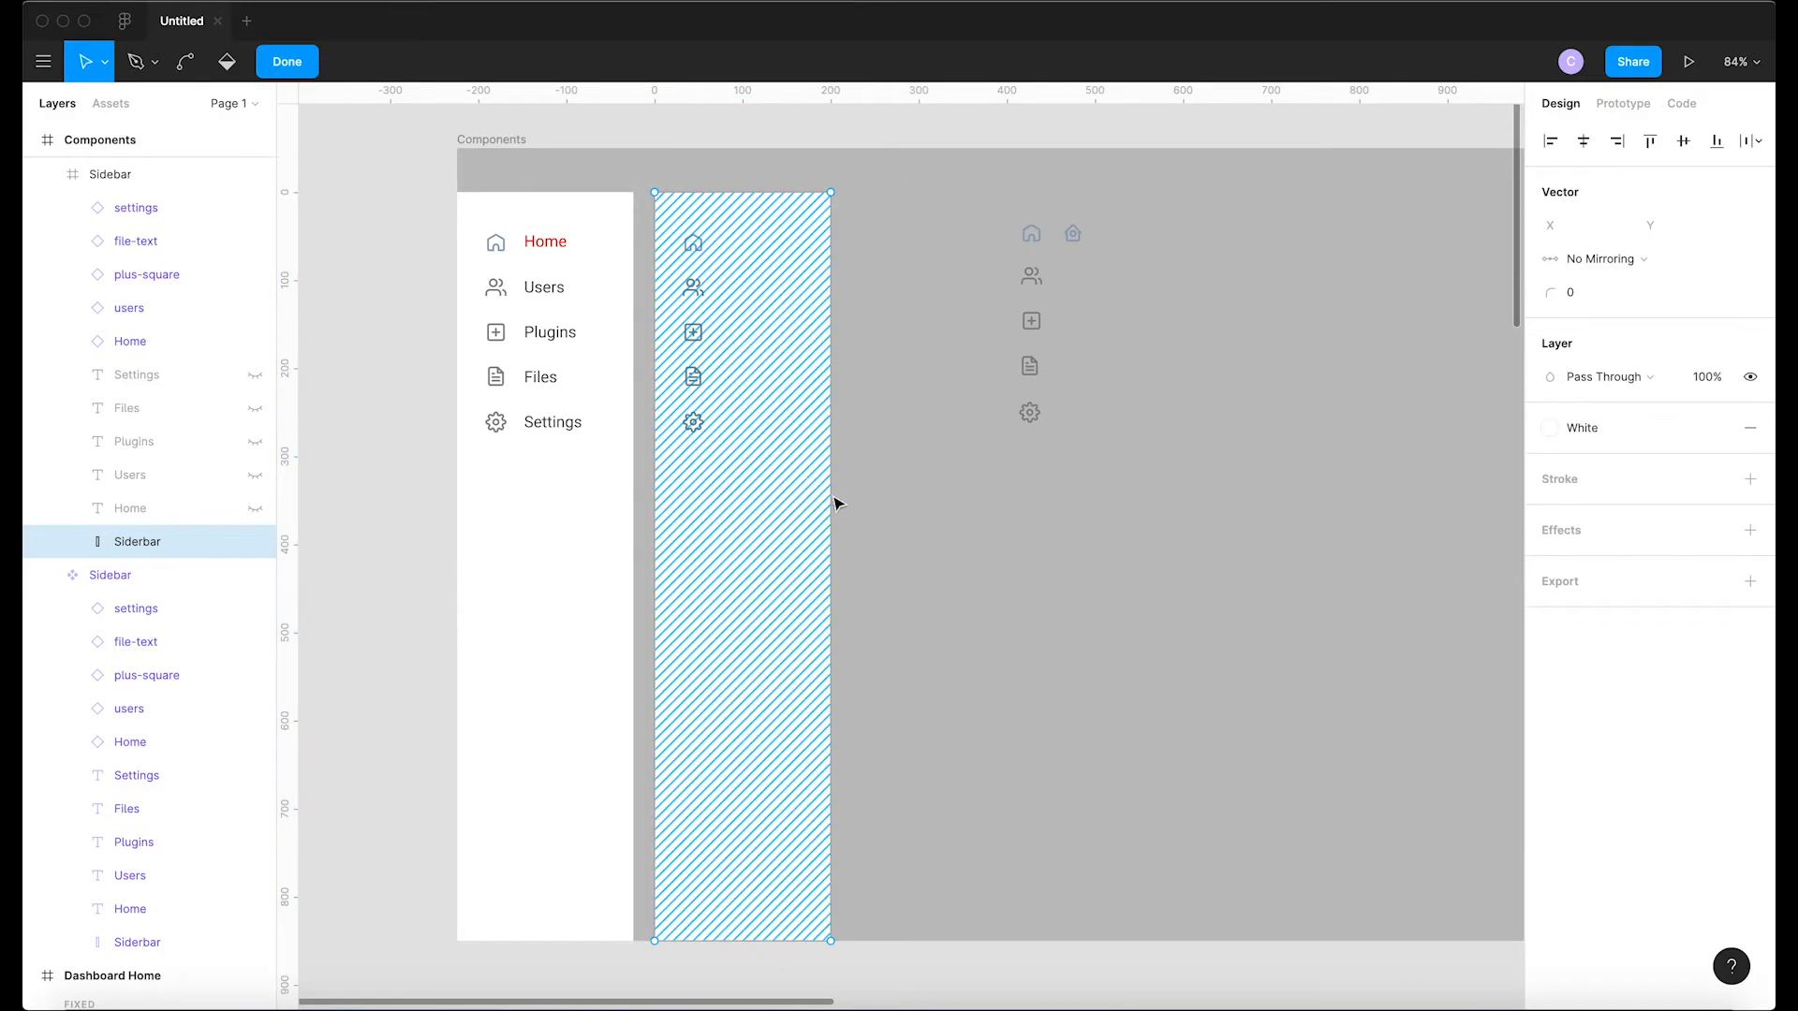
key("Escape")
left_click_drag(831, 506, 748, 501)
left_click_drag(727, 501, 730, 502)
left_click(797, 523)
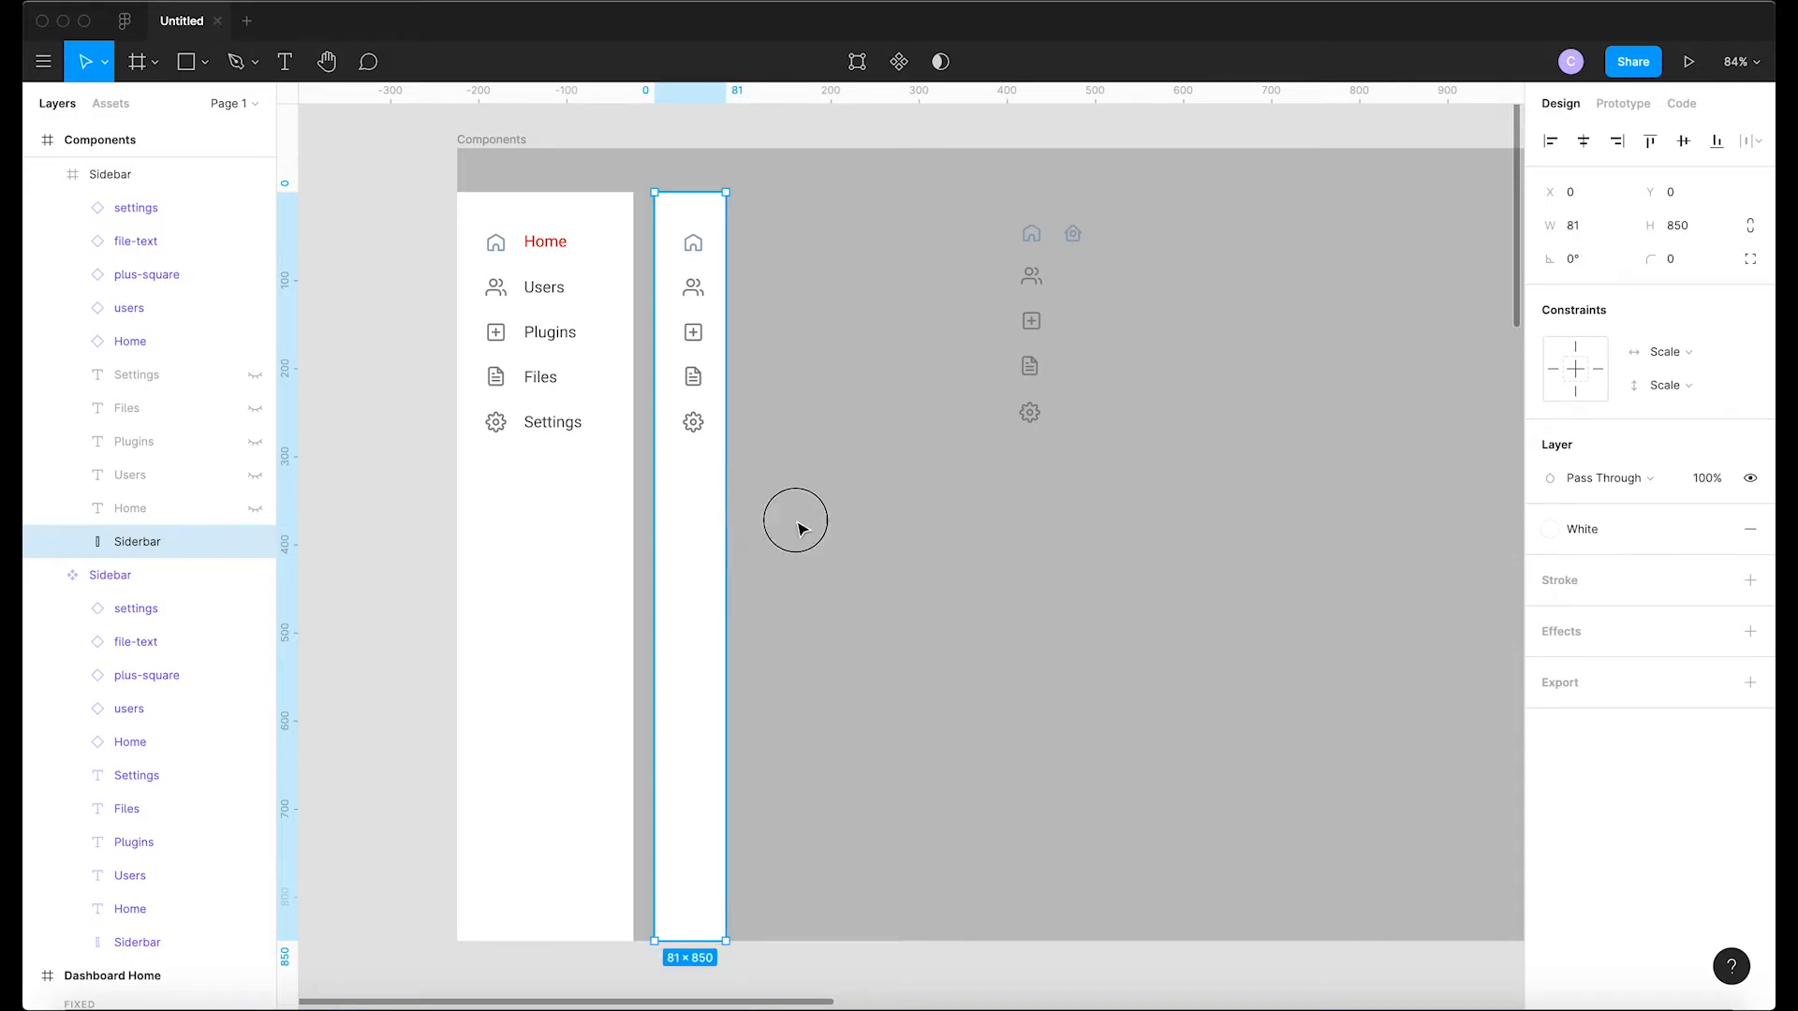
scroll(799, 526, "up", 3)
scroll(799, 526, "up", 2)
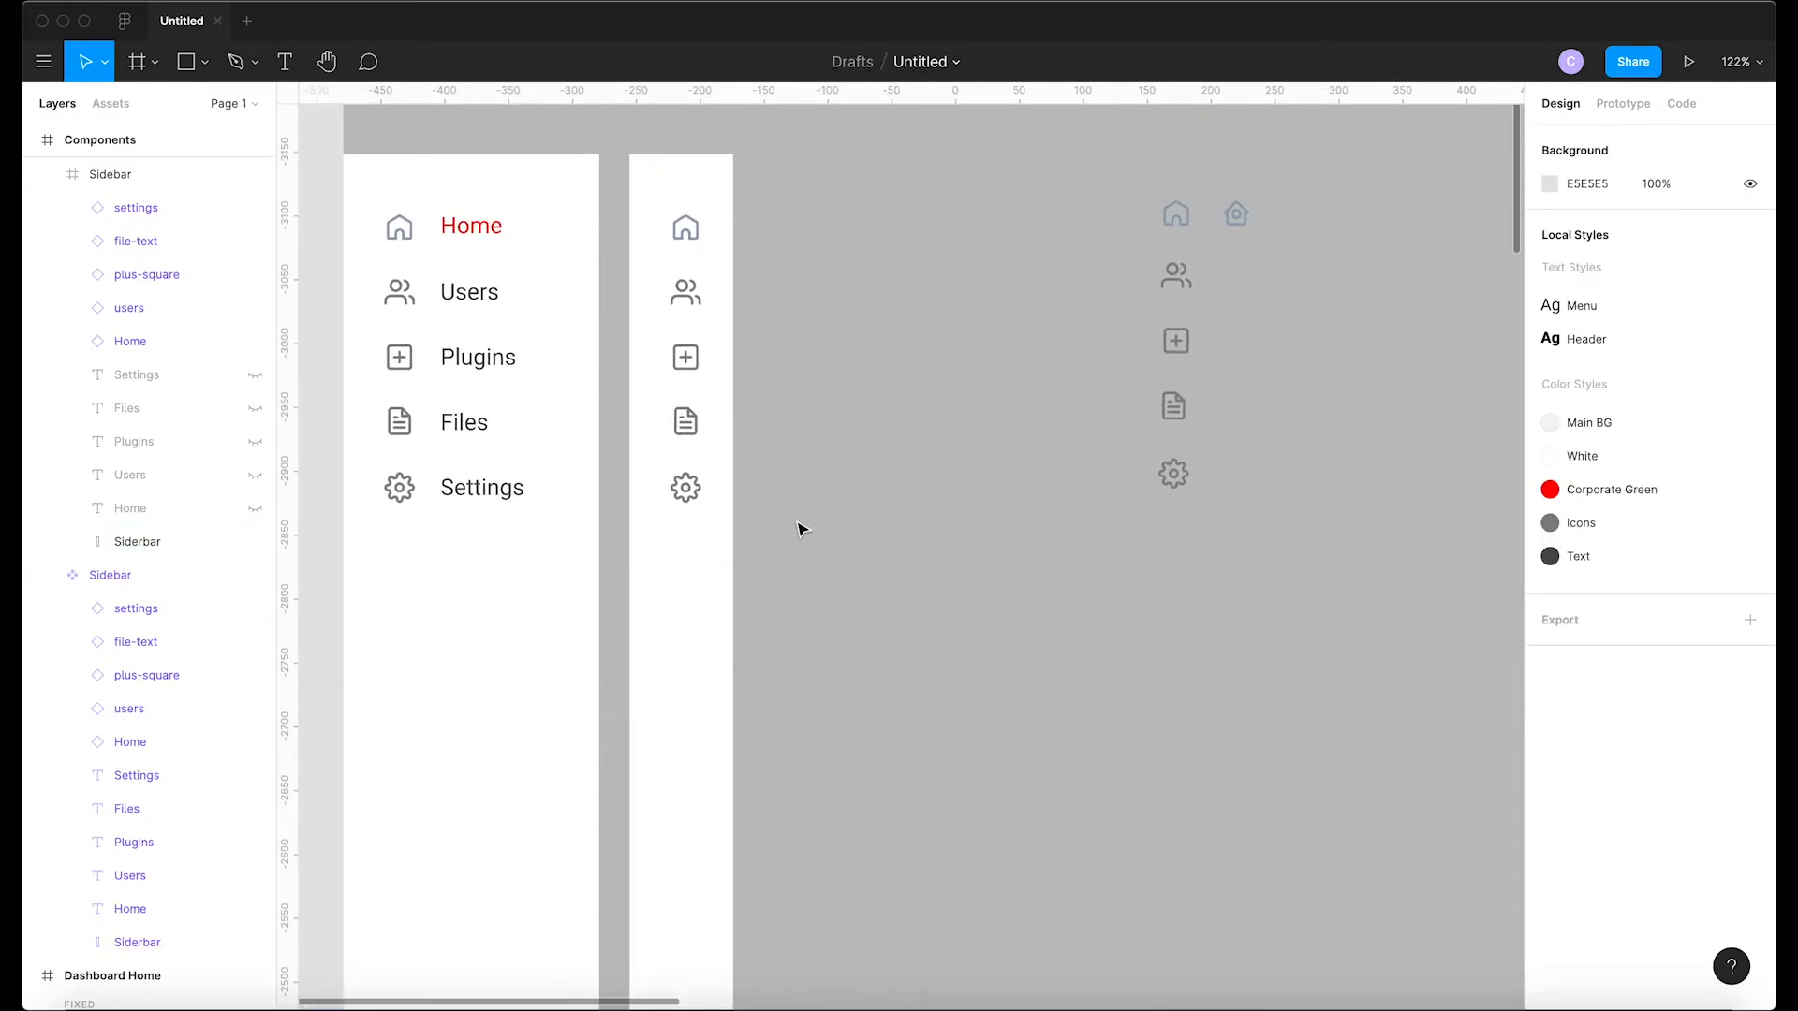
Turn the narrowed icon-only sidebar frame into a component
left_click(715, 627)
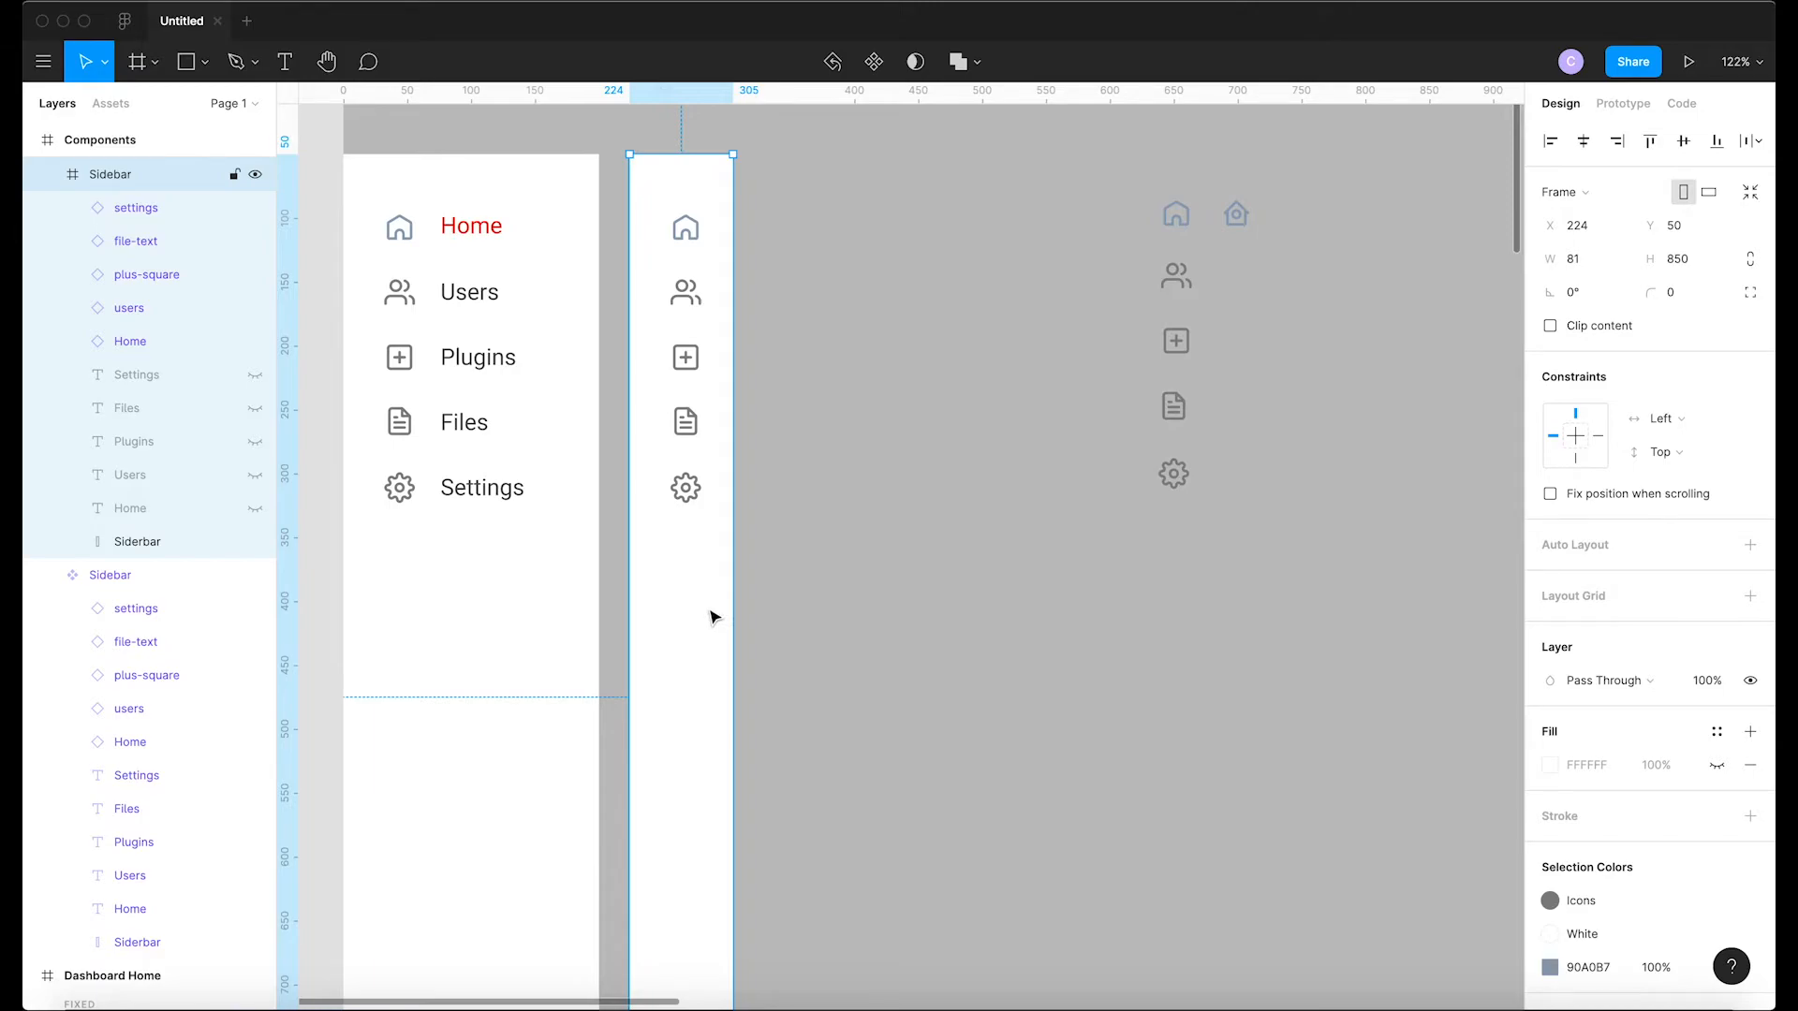
left_click(827, 485)
scroll(827, 485, "down", 4)
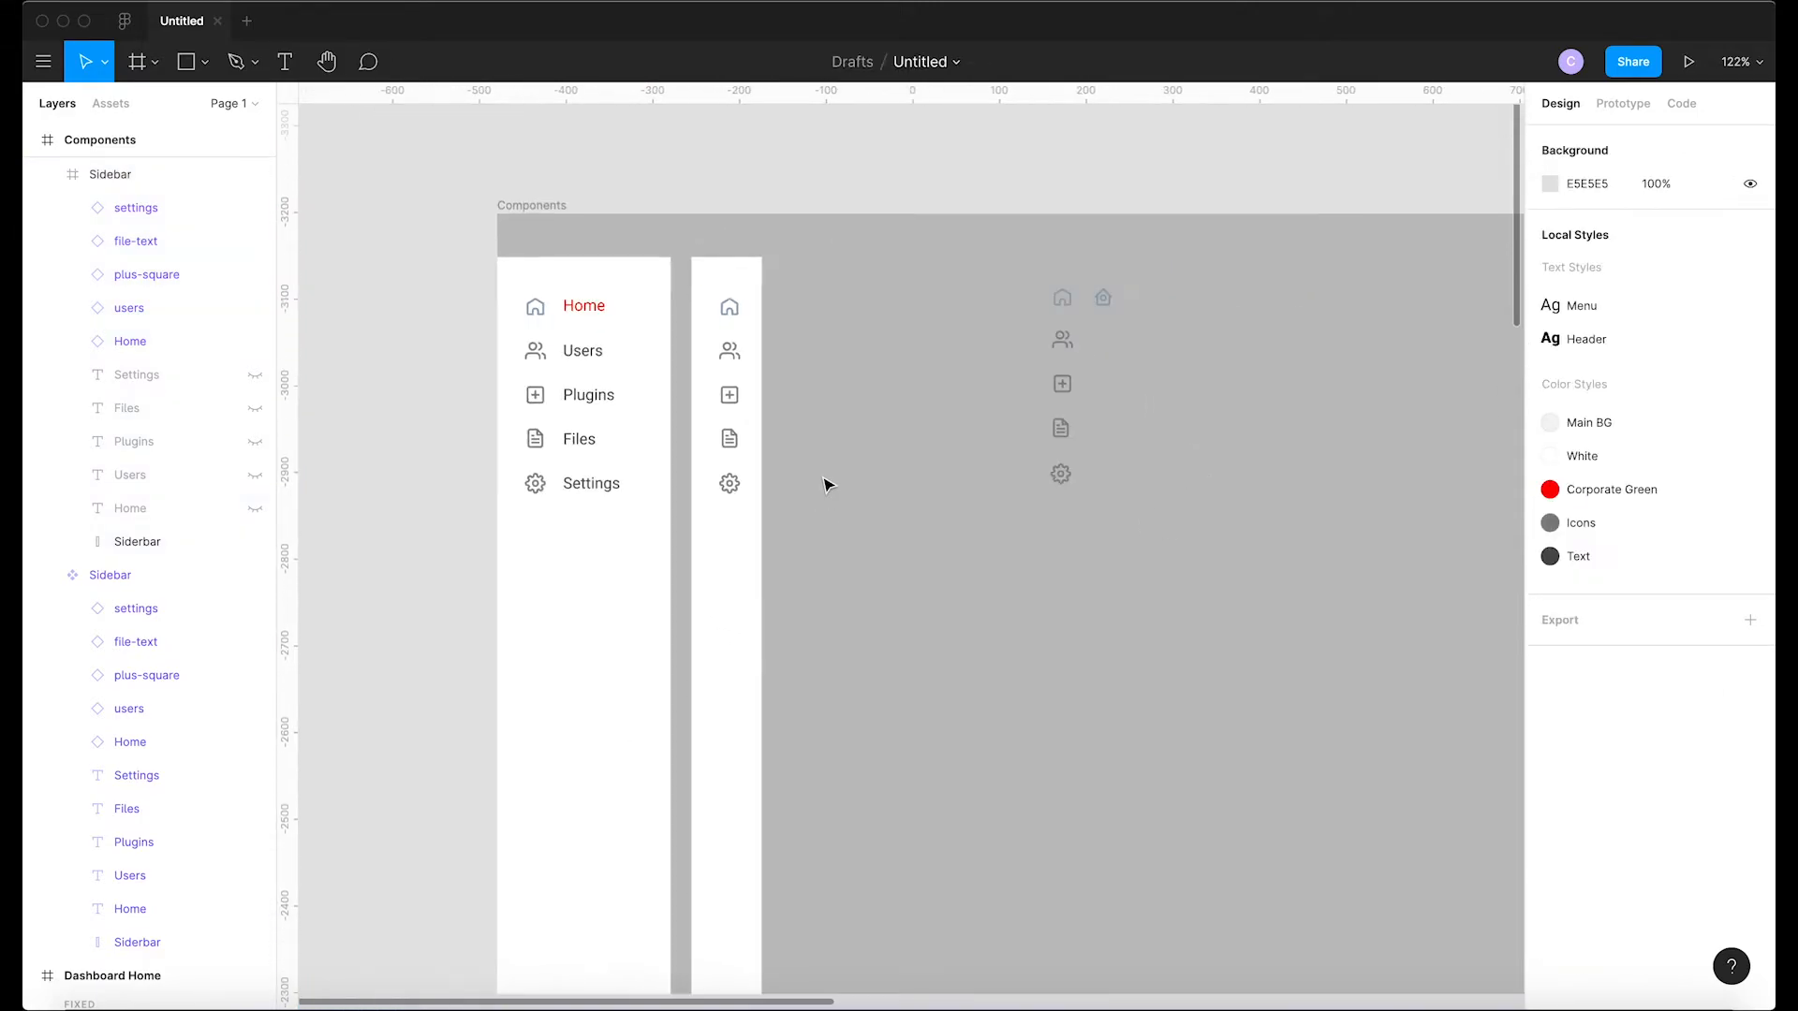
left_click(749, 490)
right_click(748, 490)
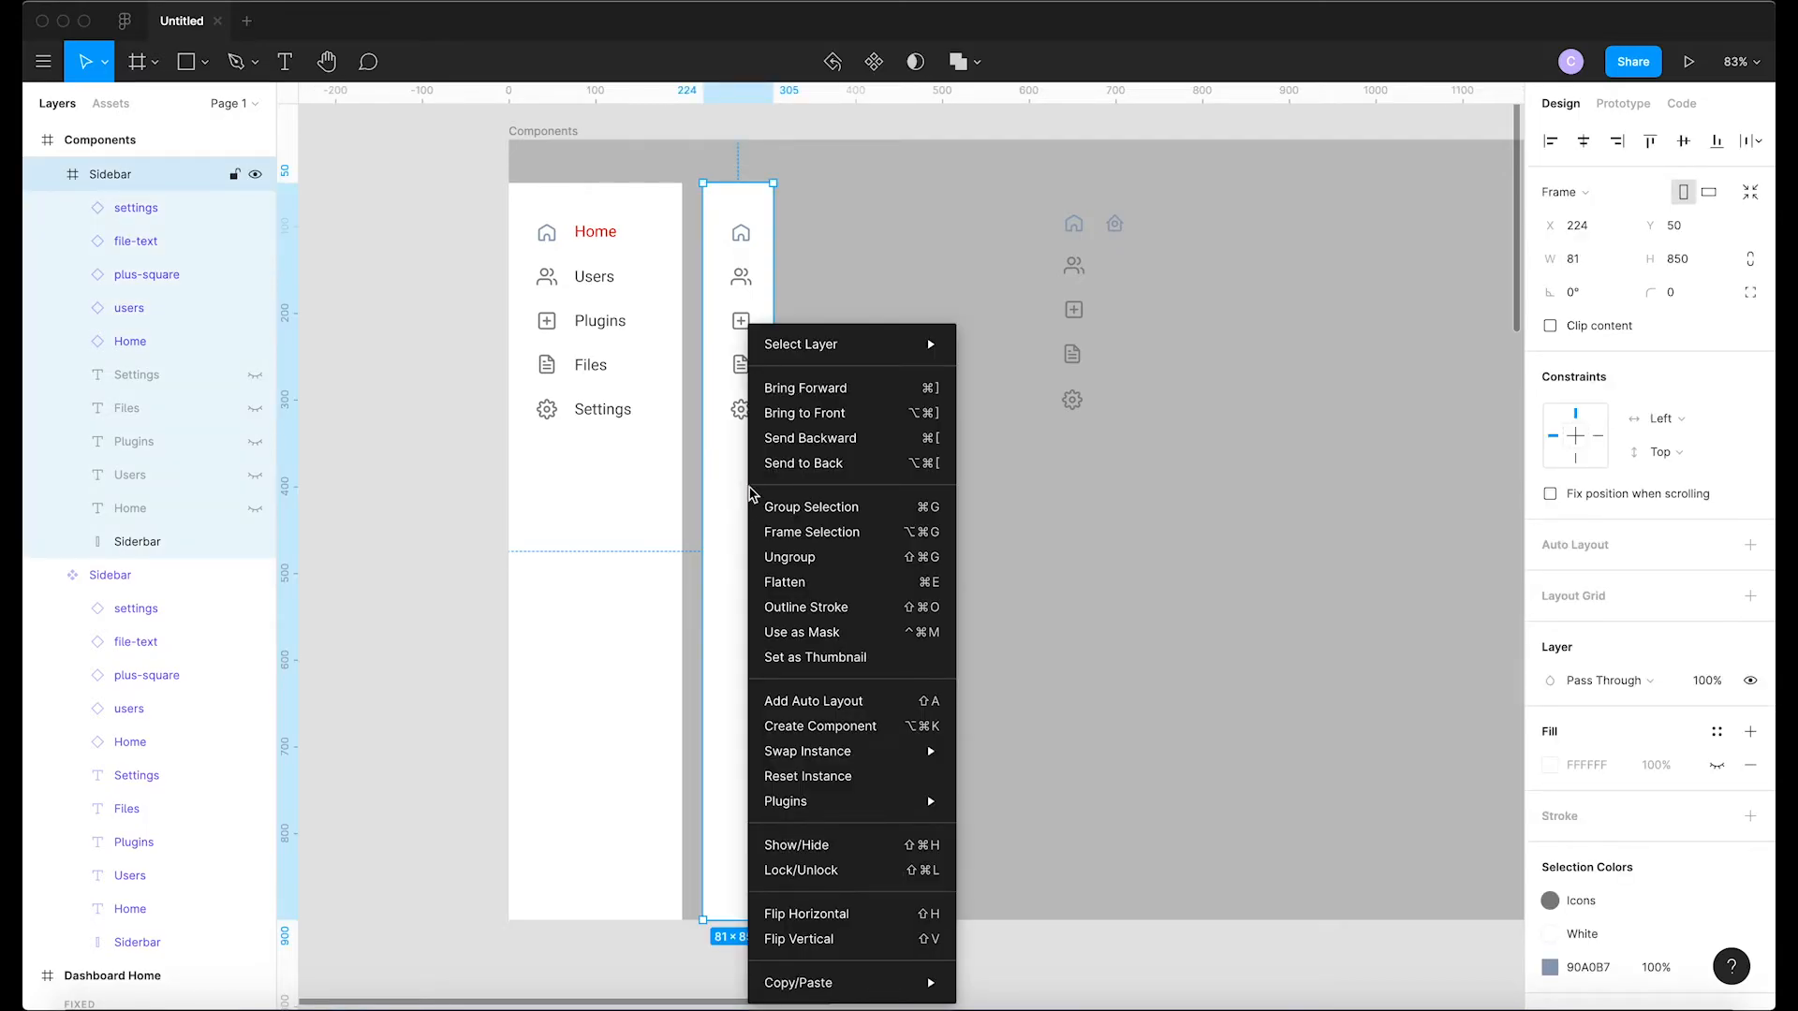
left_click(820, 728)
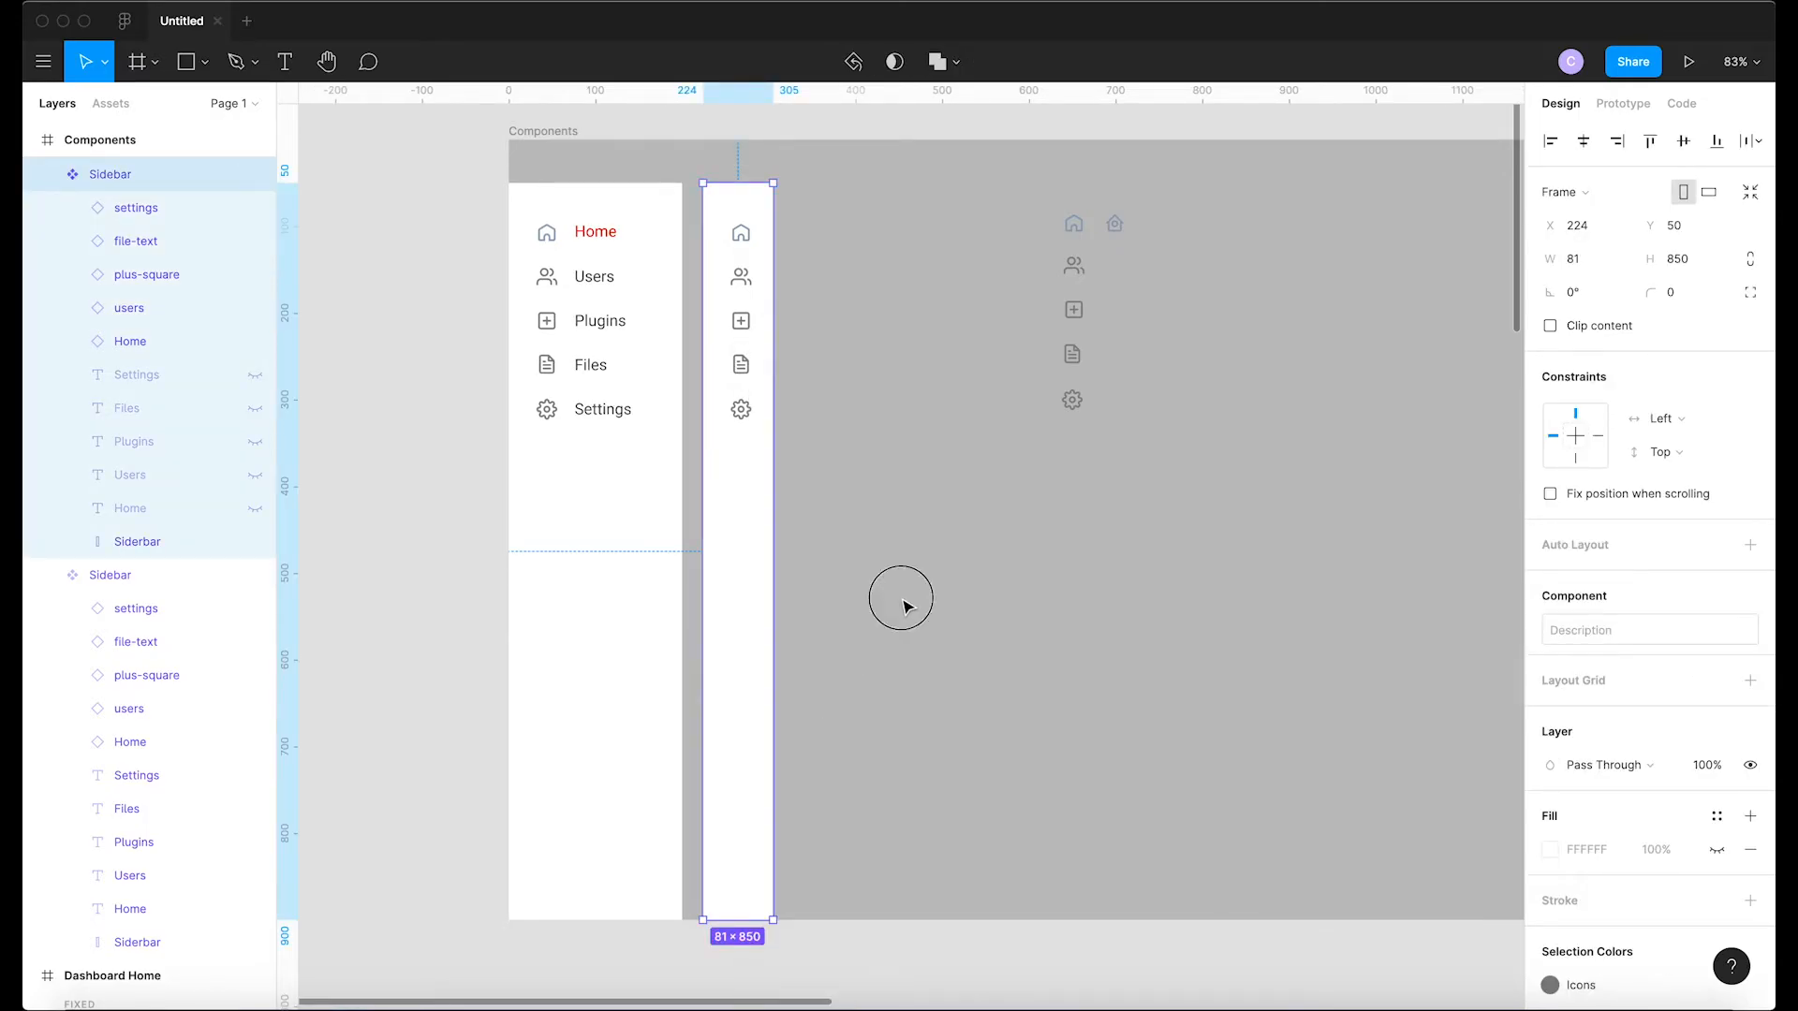
left_click(904, 602)
Rename the new icon-only component as Sidebar-mini
left_click(759, 538)
double_click(128, 175)
left_click(129, 176)
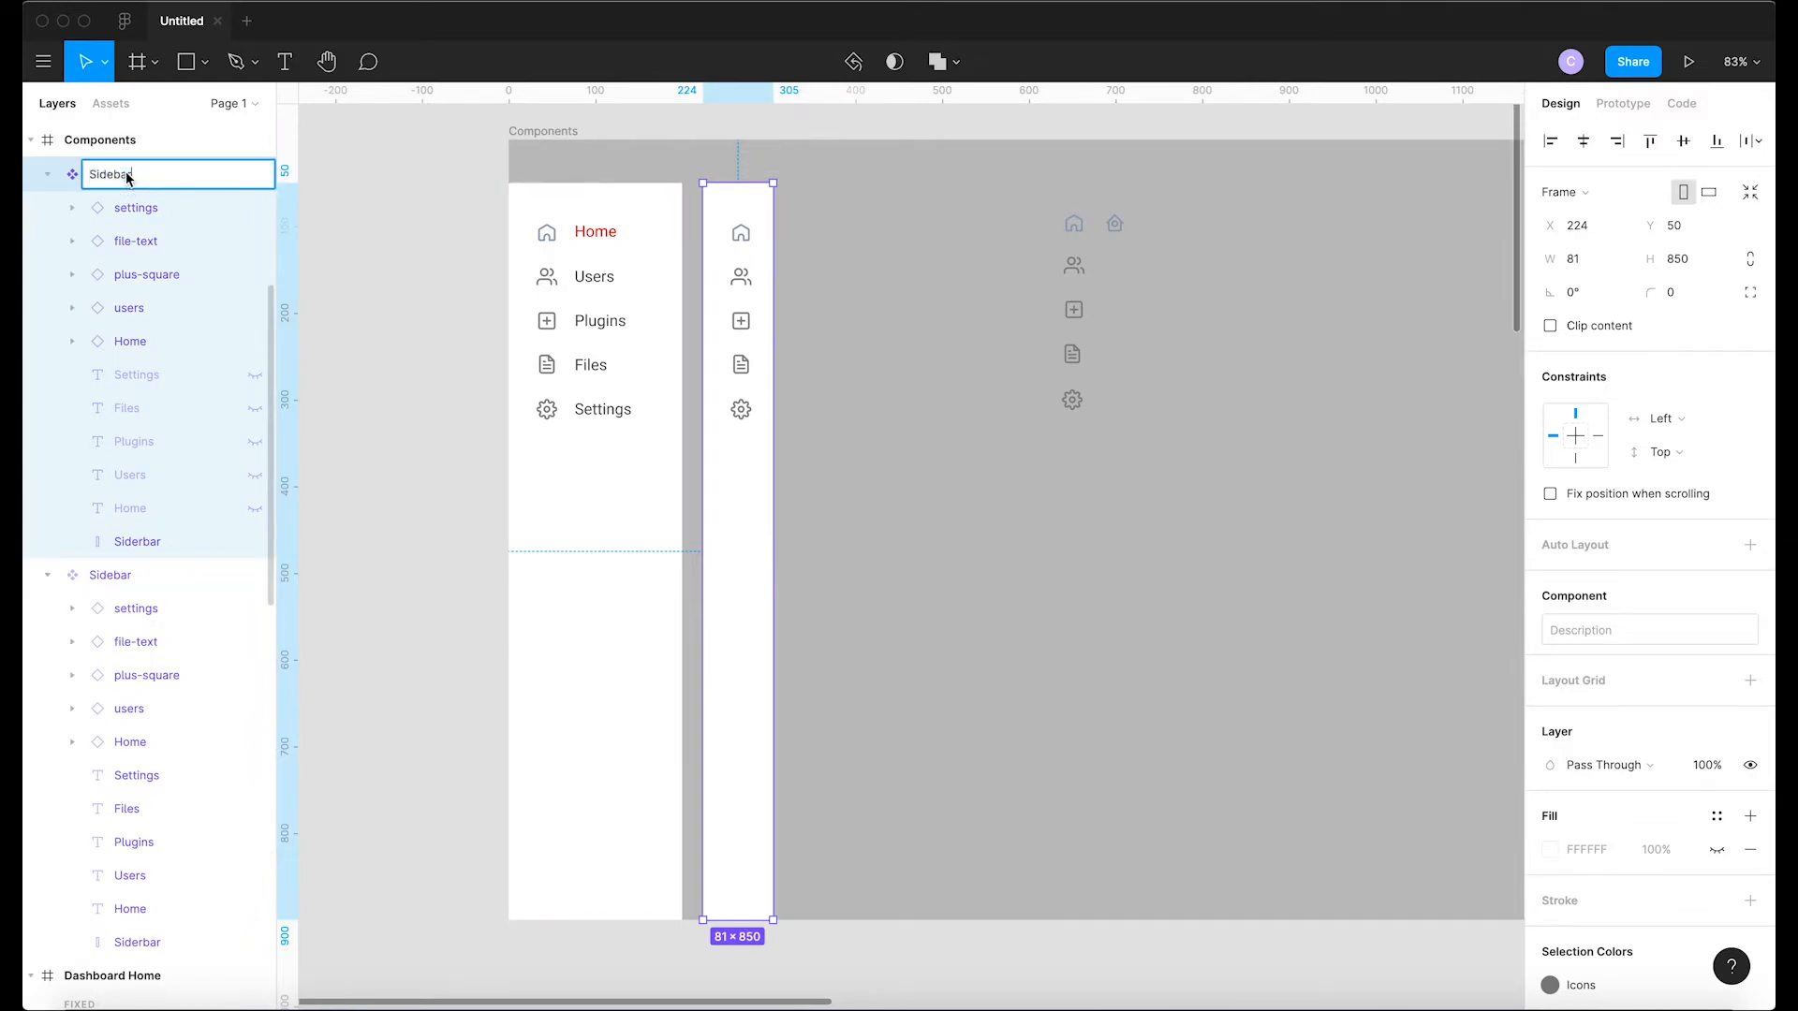
key("Return")
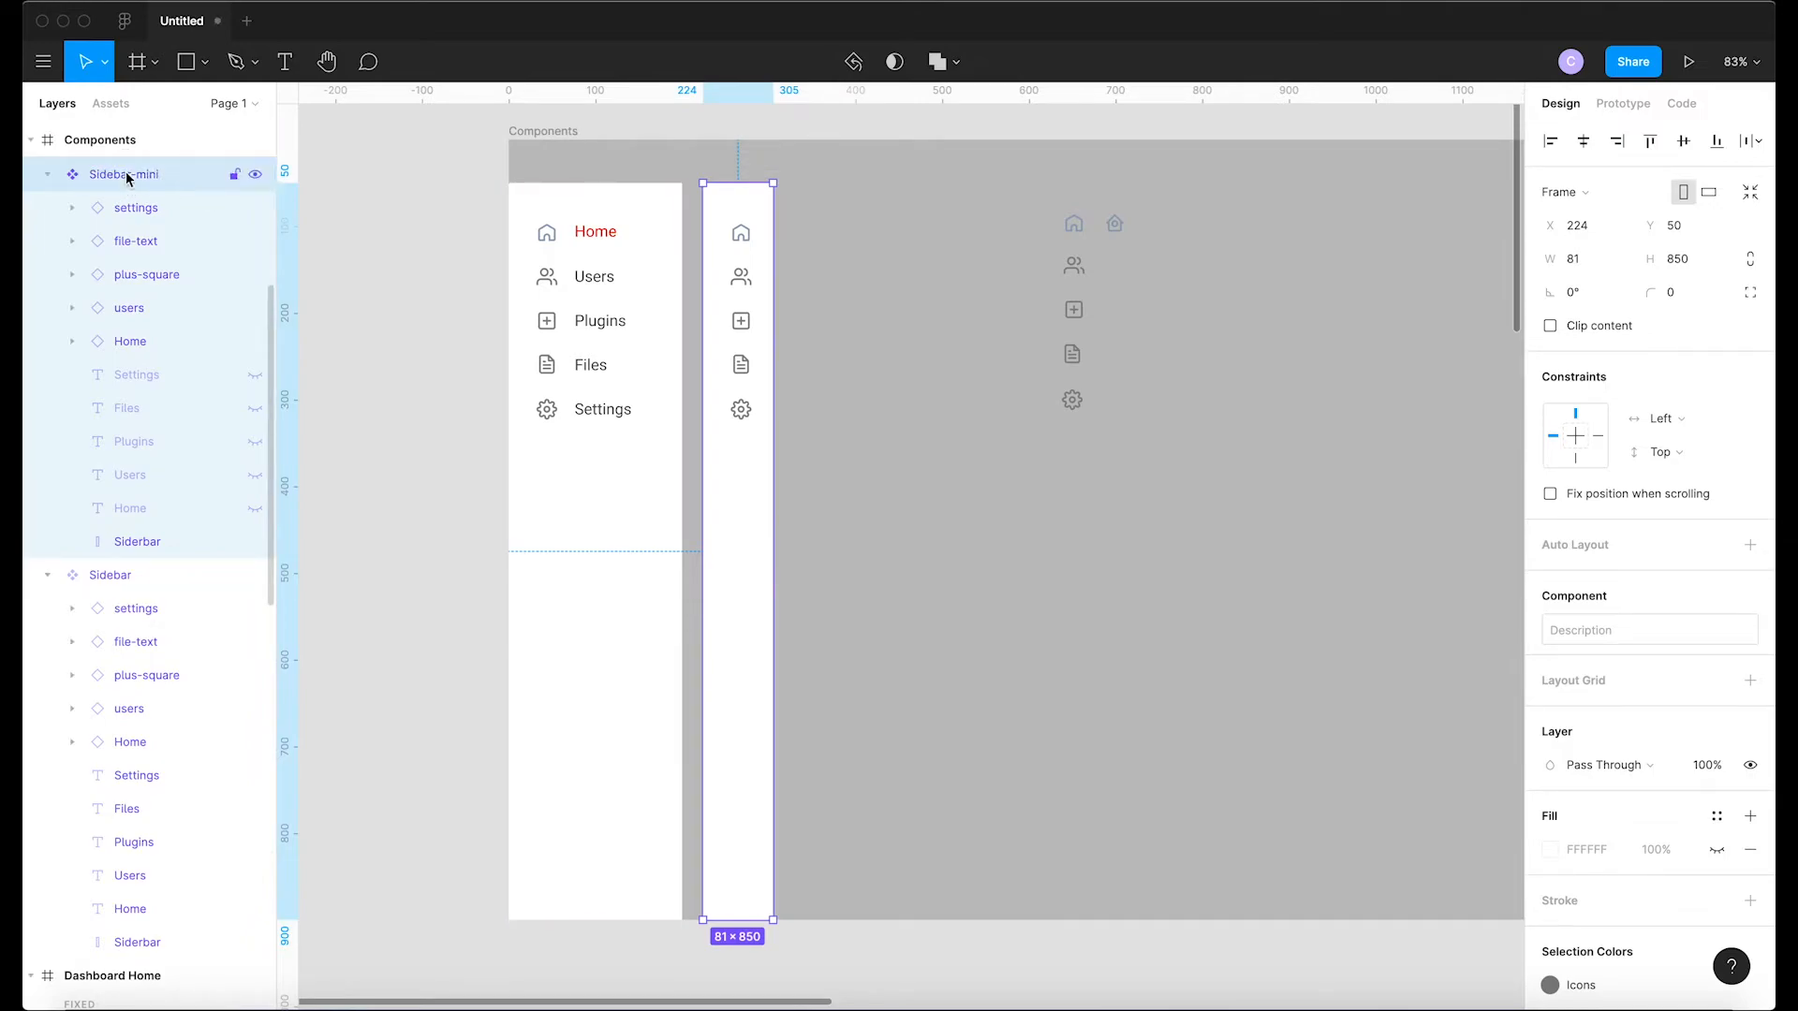
left_click(863, 469)
Swap the Sidebar instance in the lower Dashboard Home frame for the Sidebar-mini component
scroll(869, 477, "down", 1)
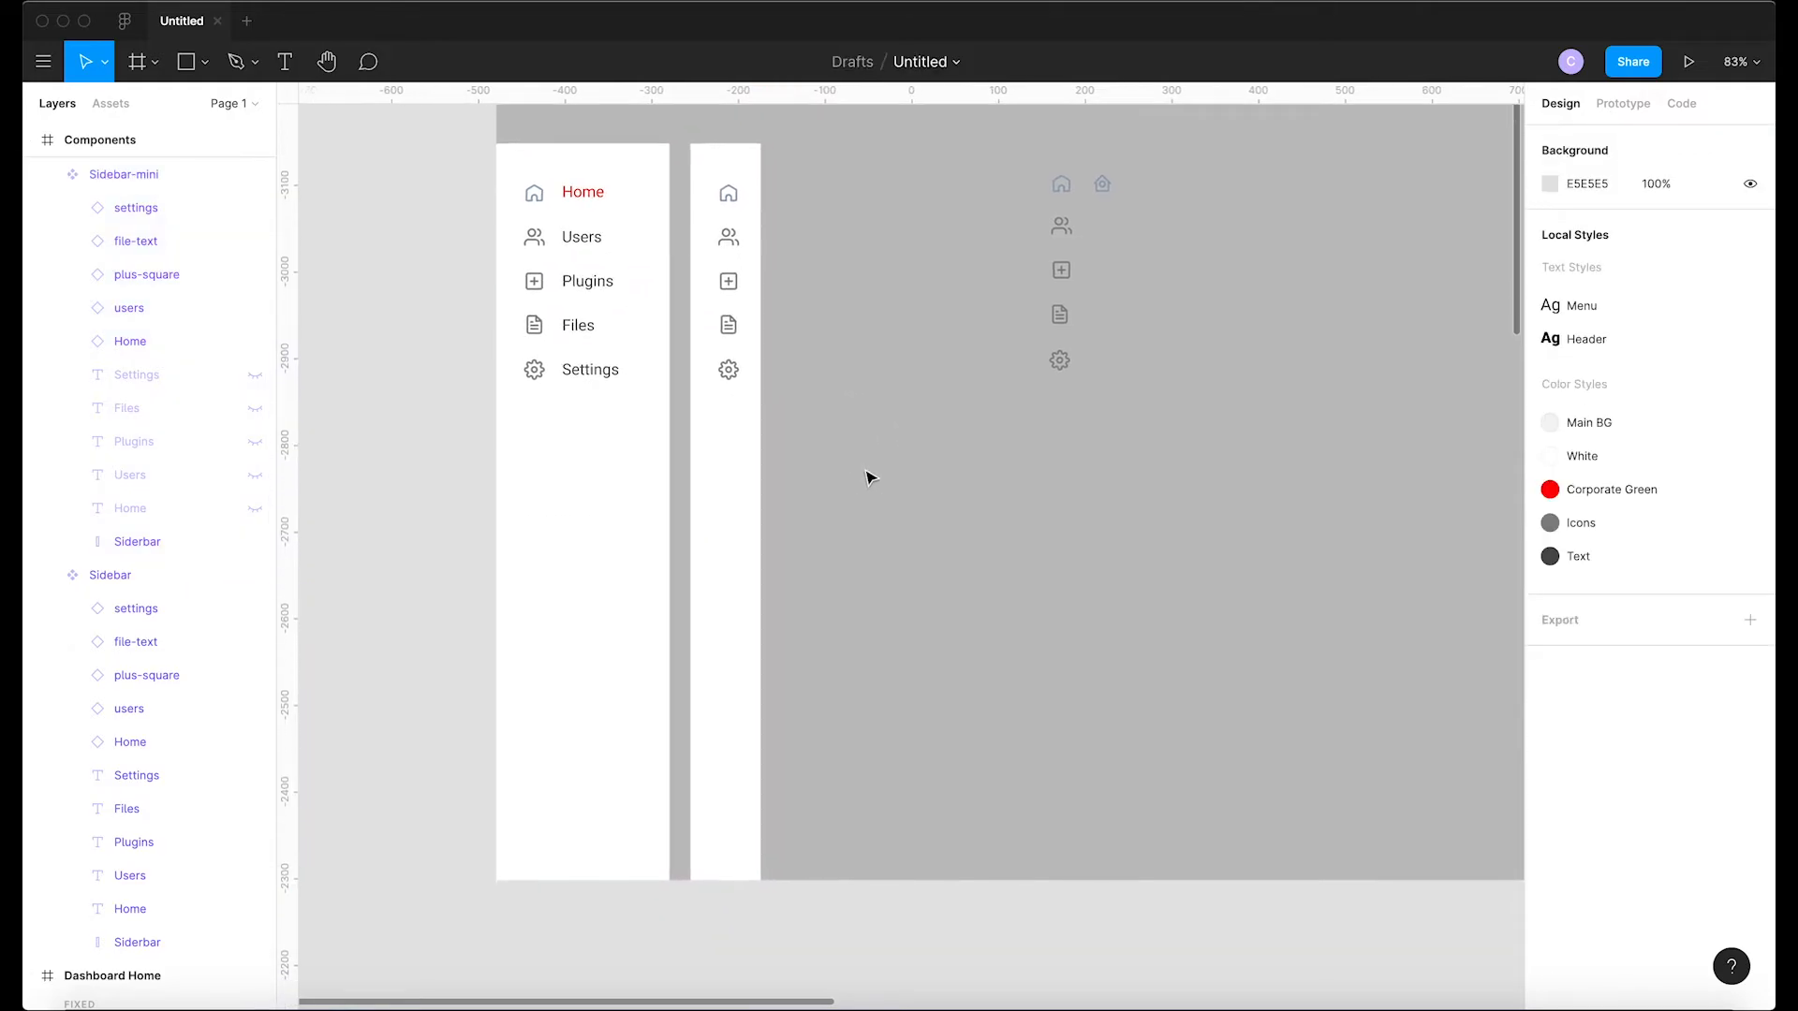
scroll(869, 477, "down", 3)
scroll(869, 477, "down", 10)
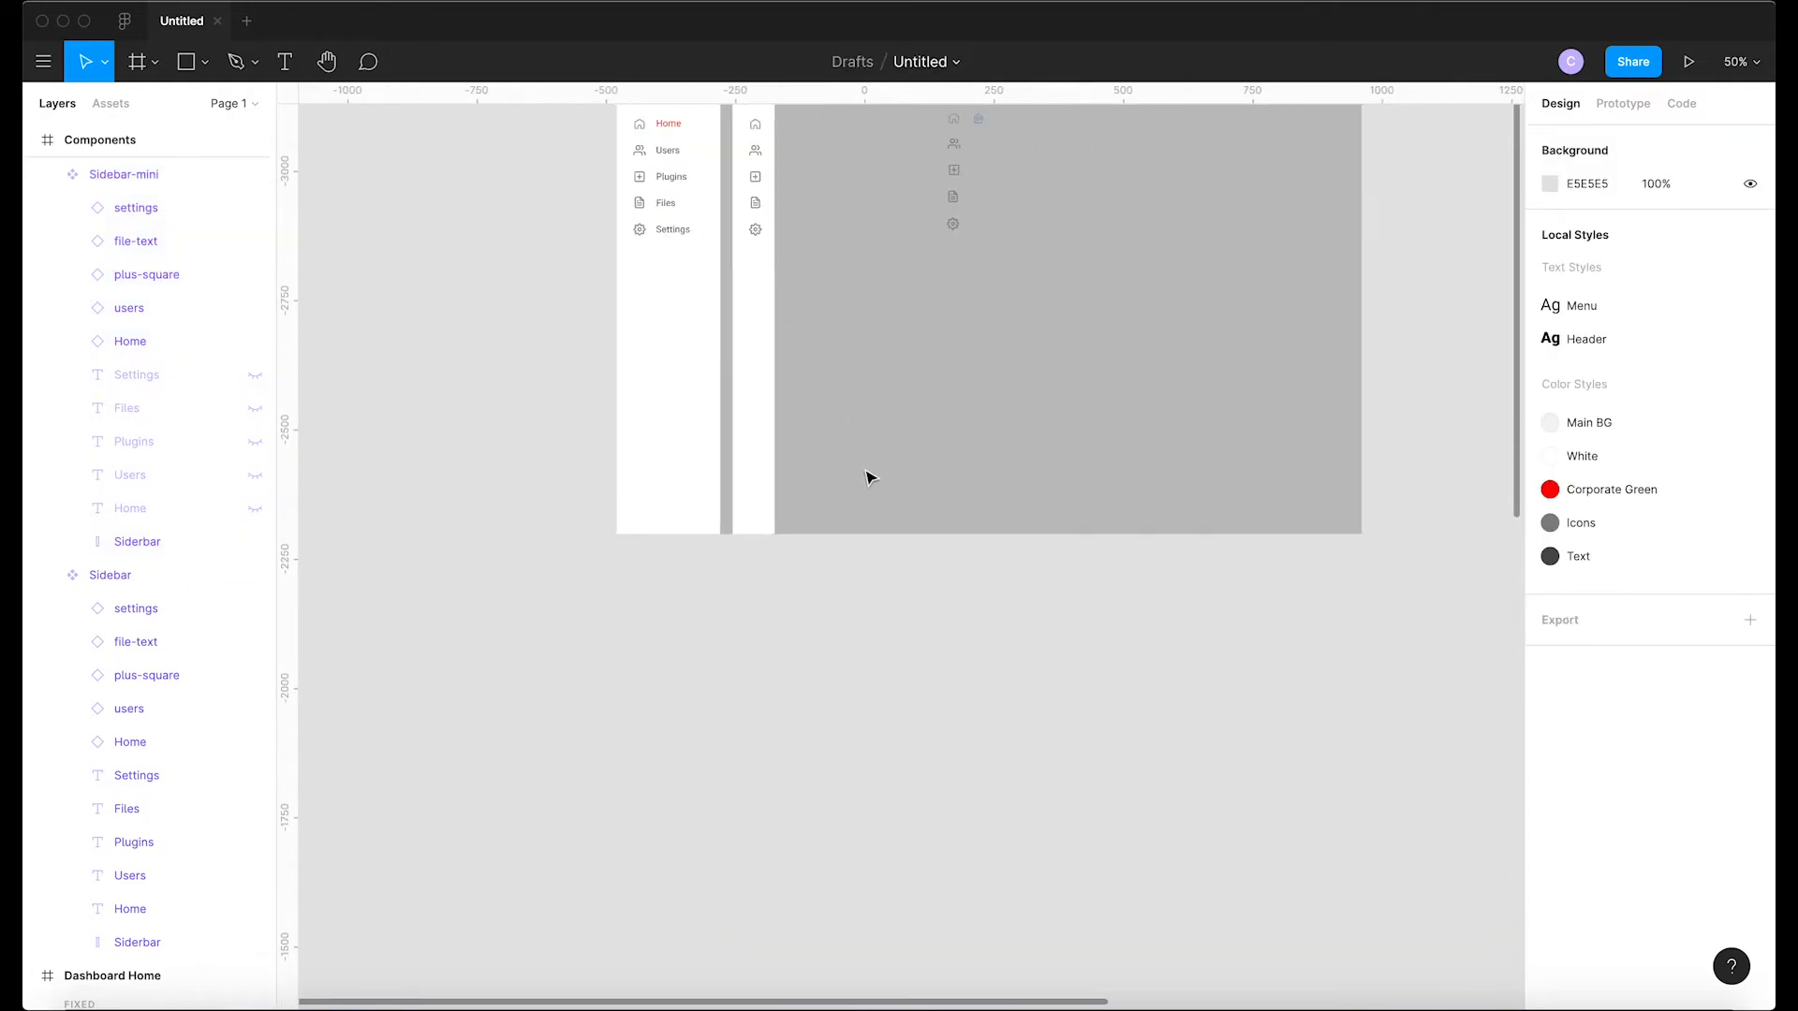
scroll(869, 478, "down", 5)
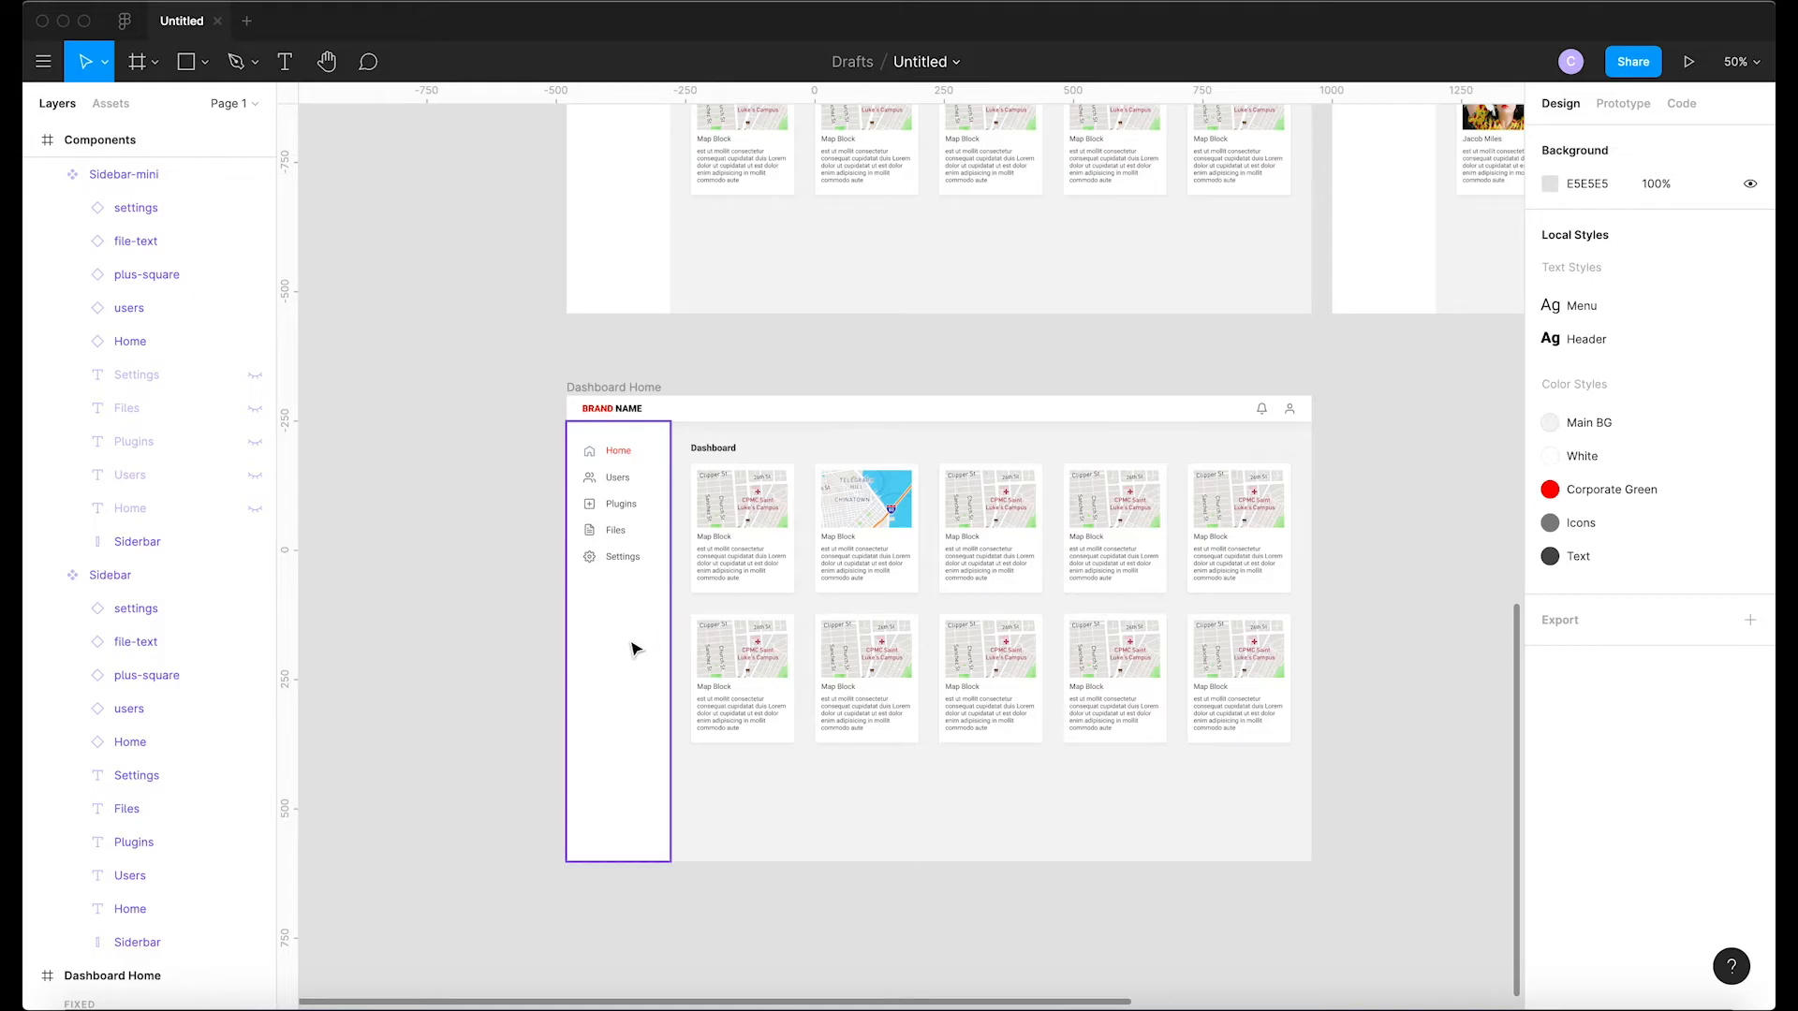
left_click(632, 649)
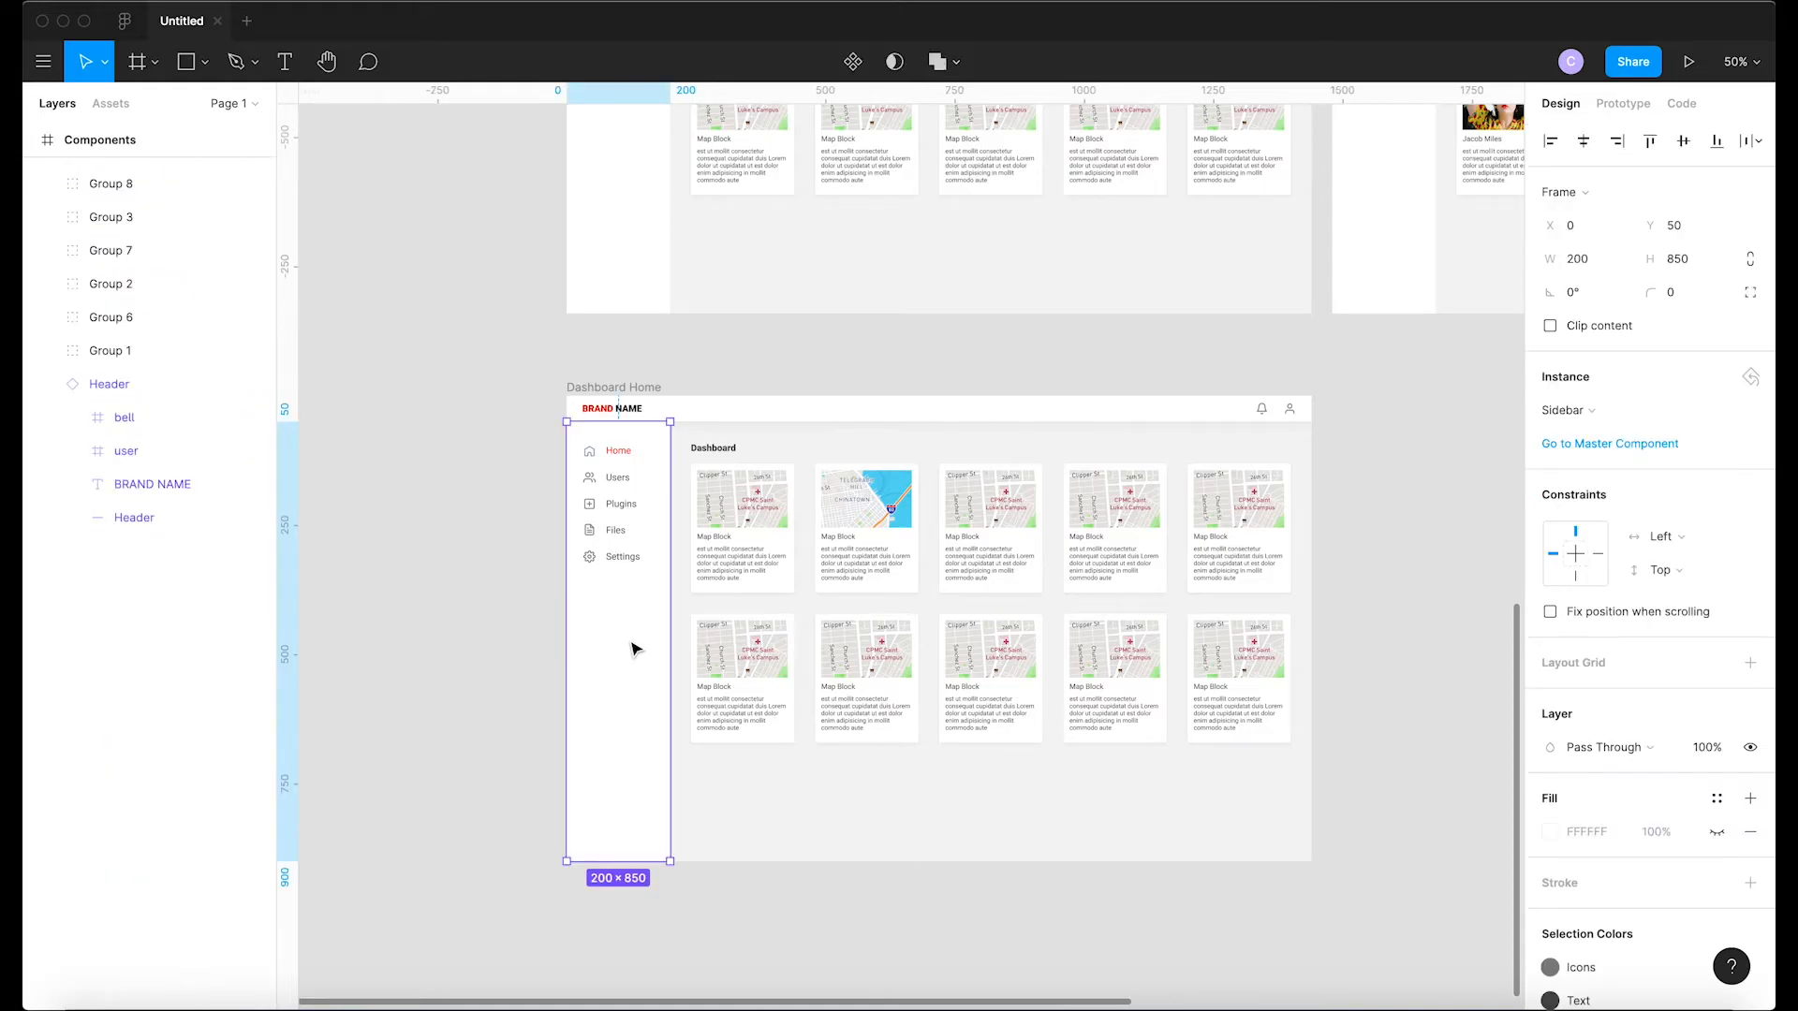
left_click(1605, 409)
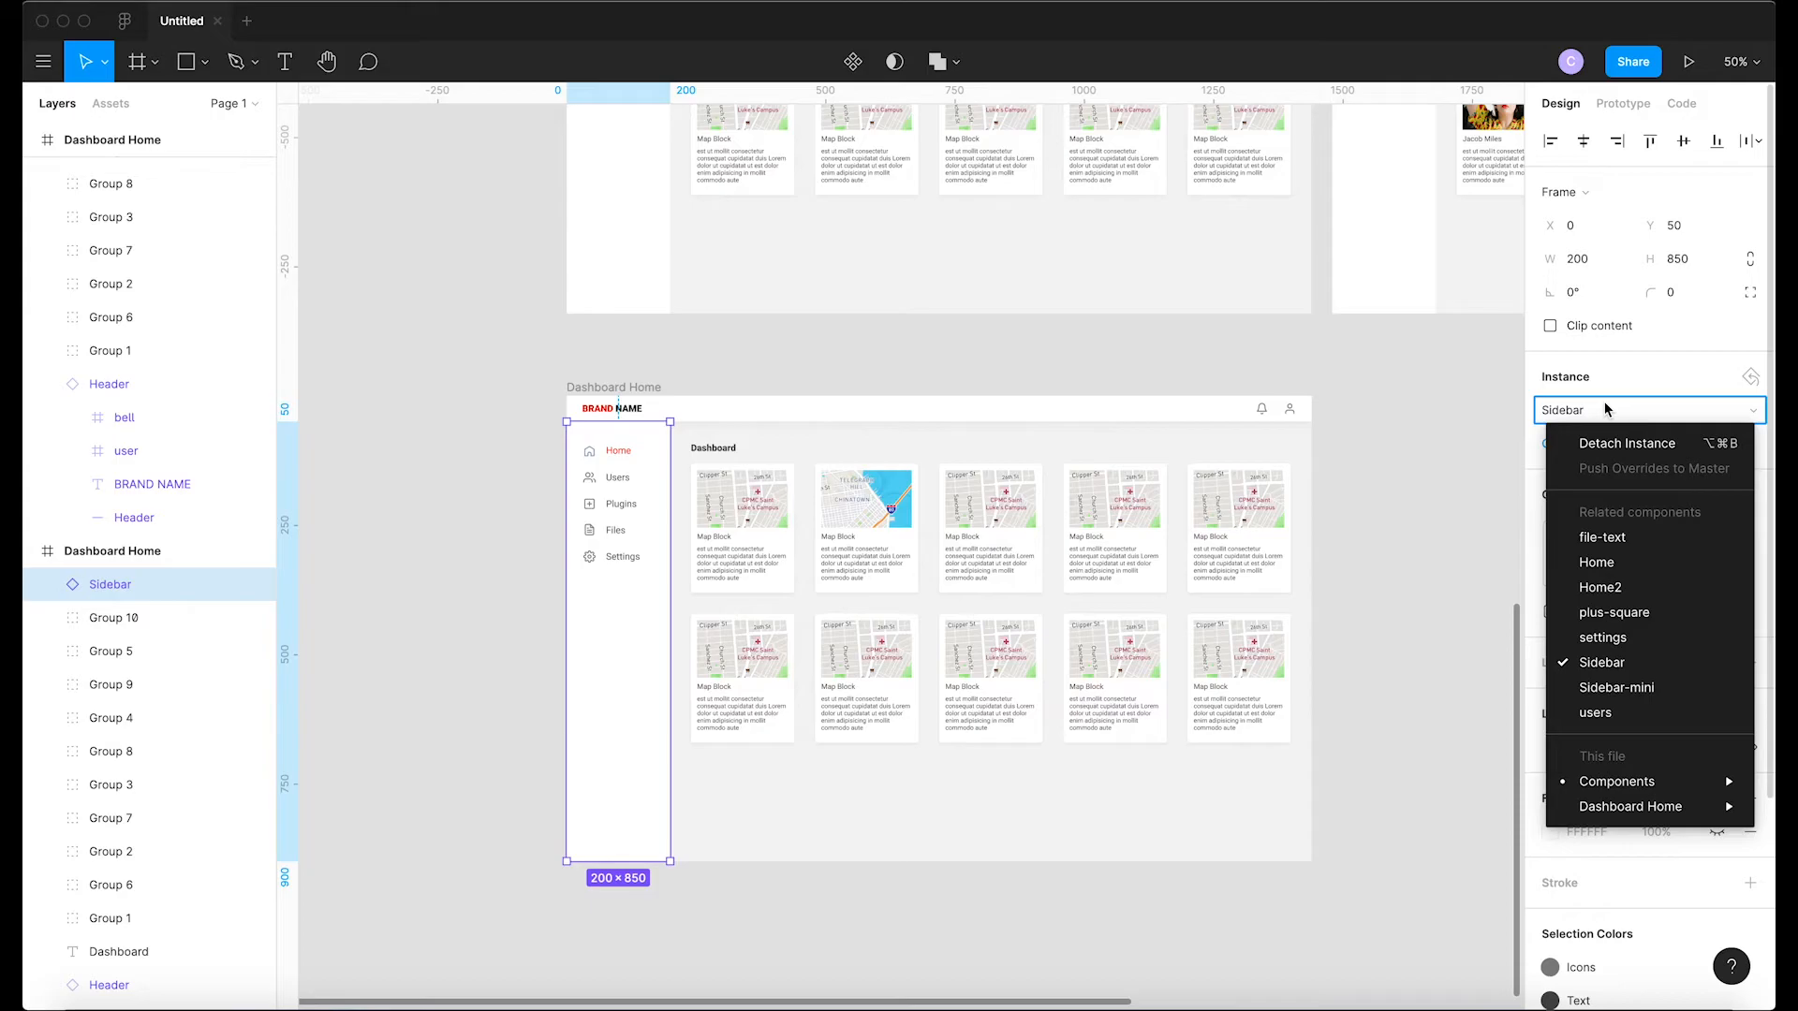
left_click(1650, 697)
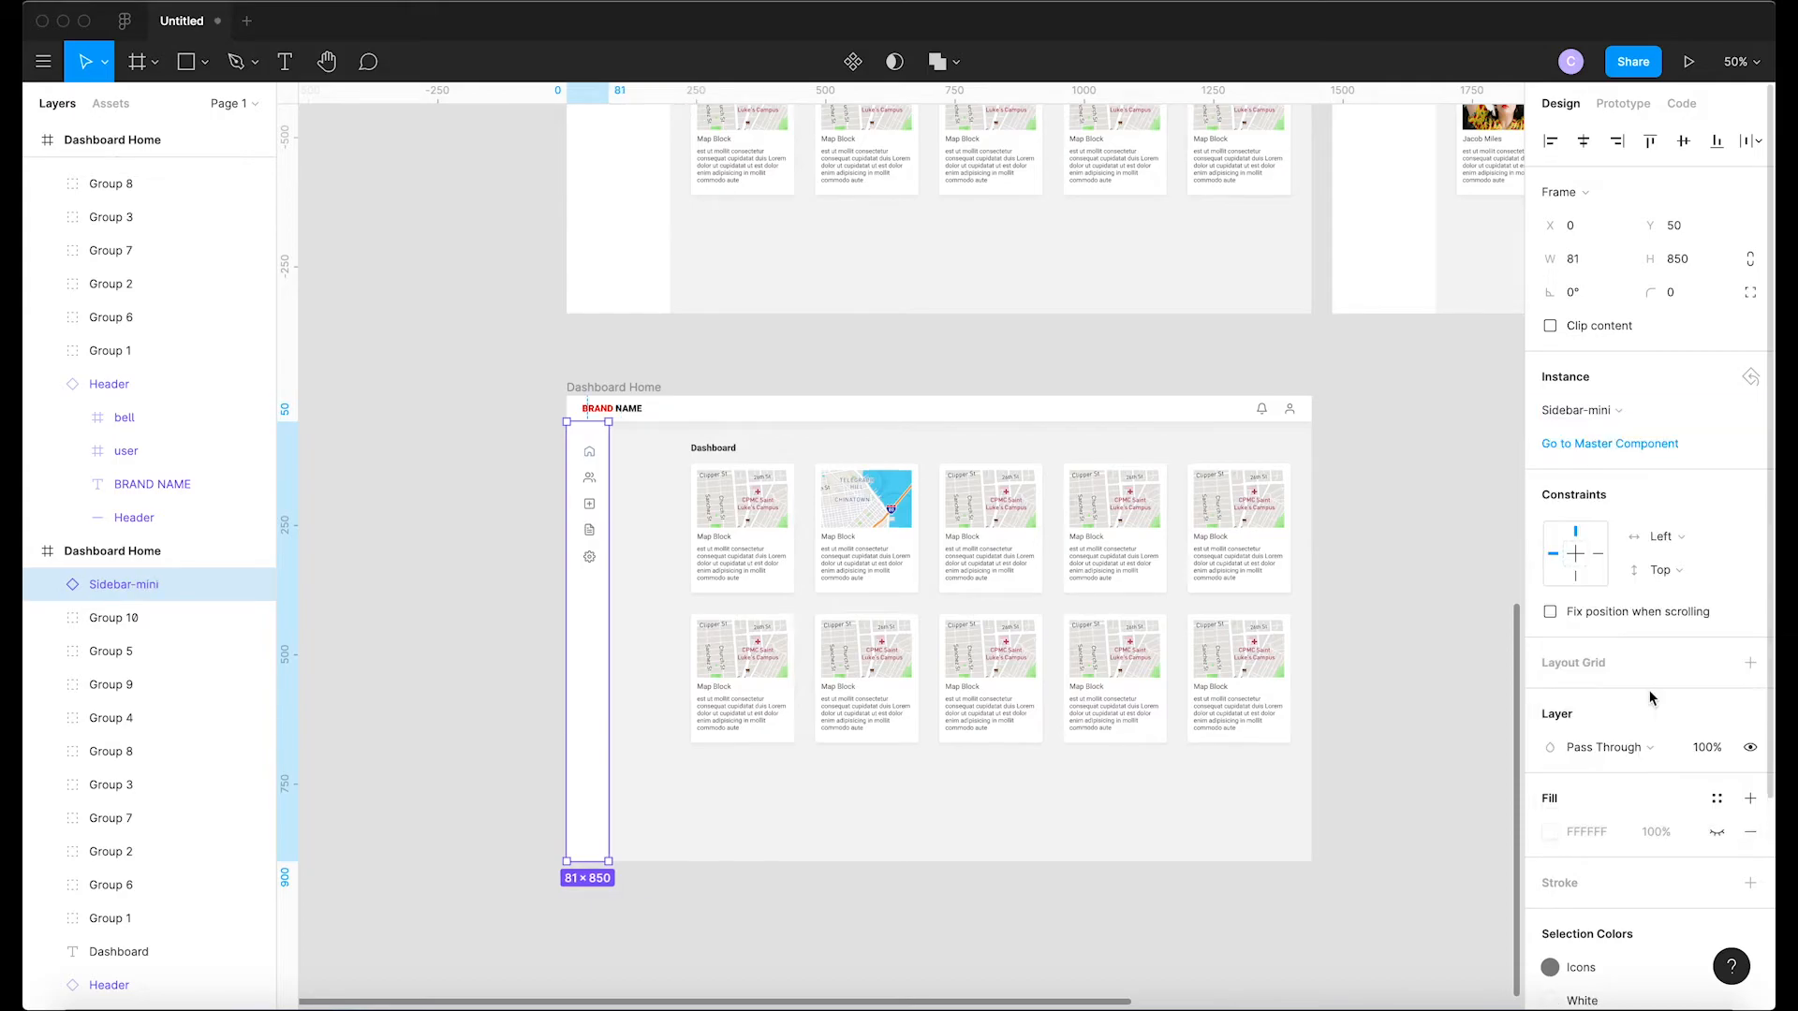
left_click(496, 636)
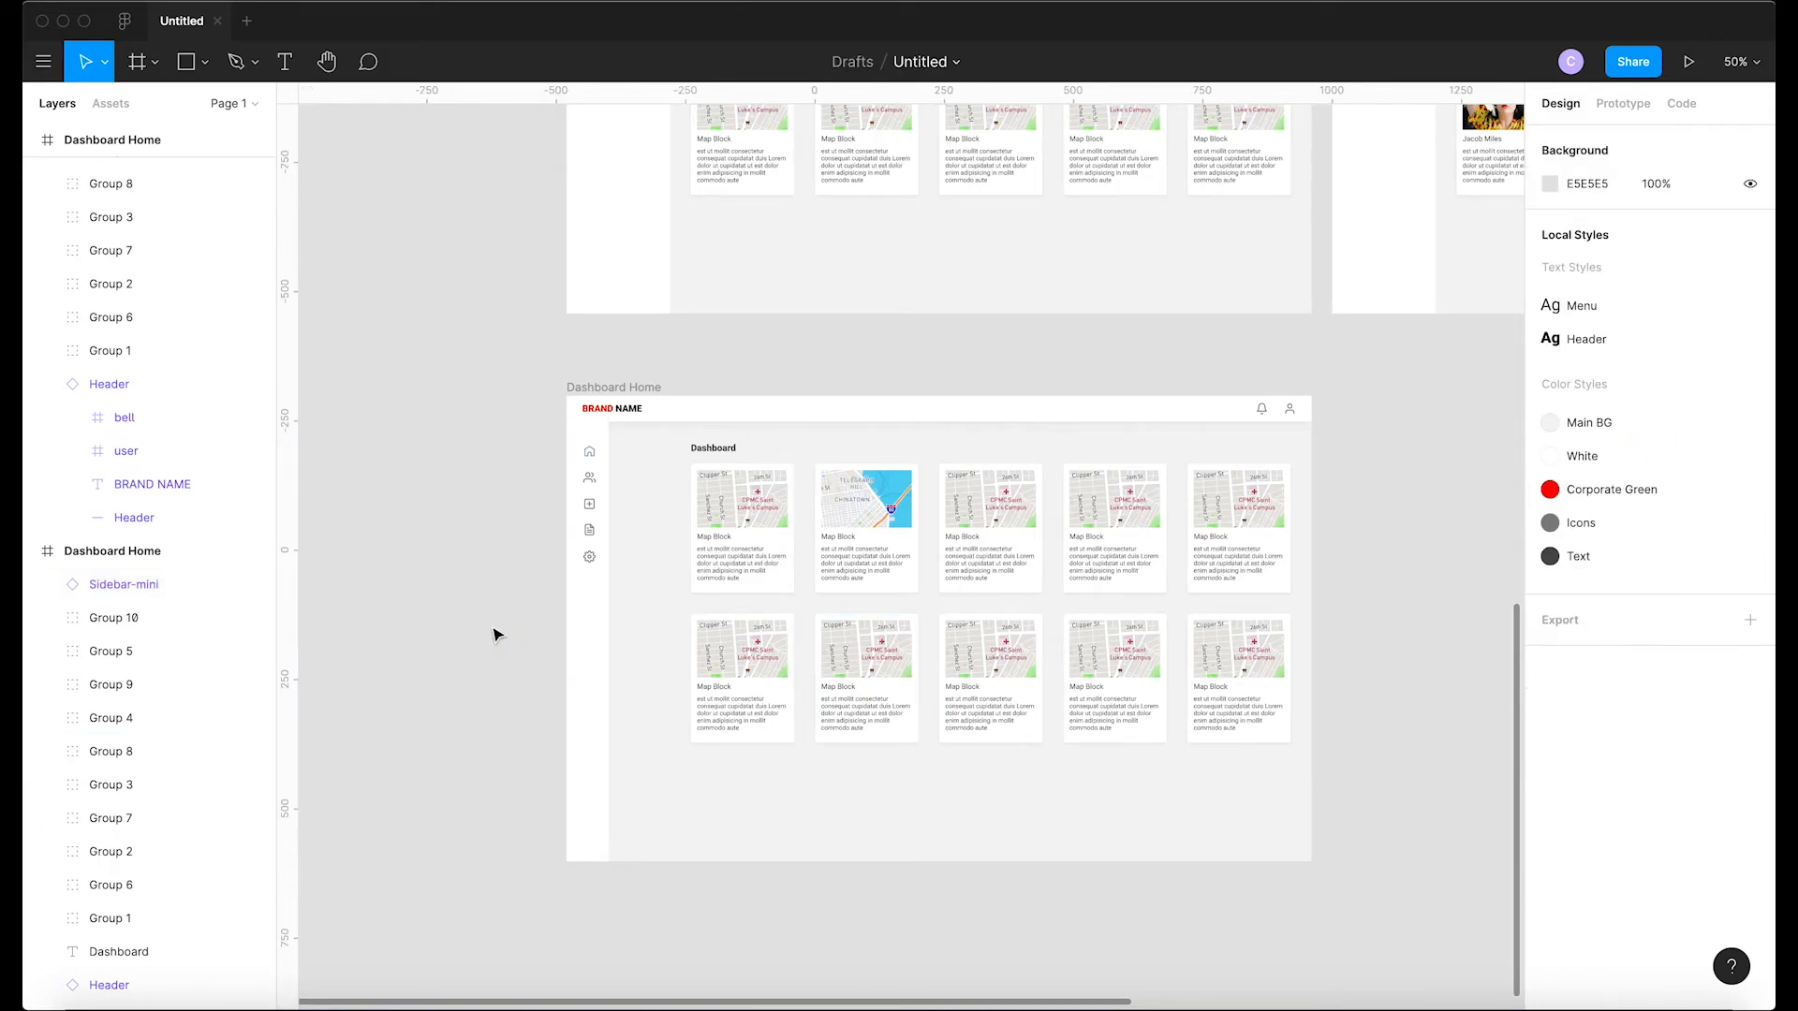
scroll(493, 632, "up", 5)
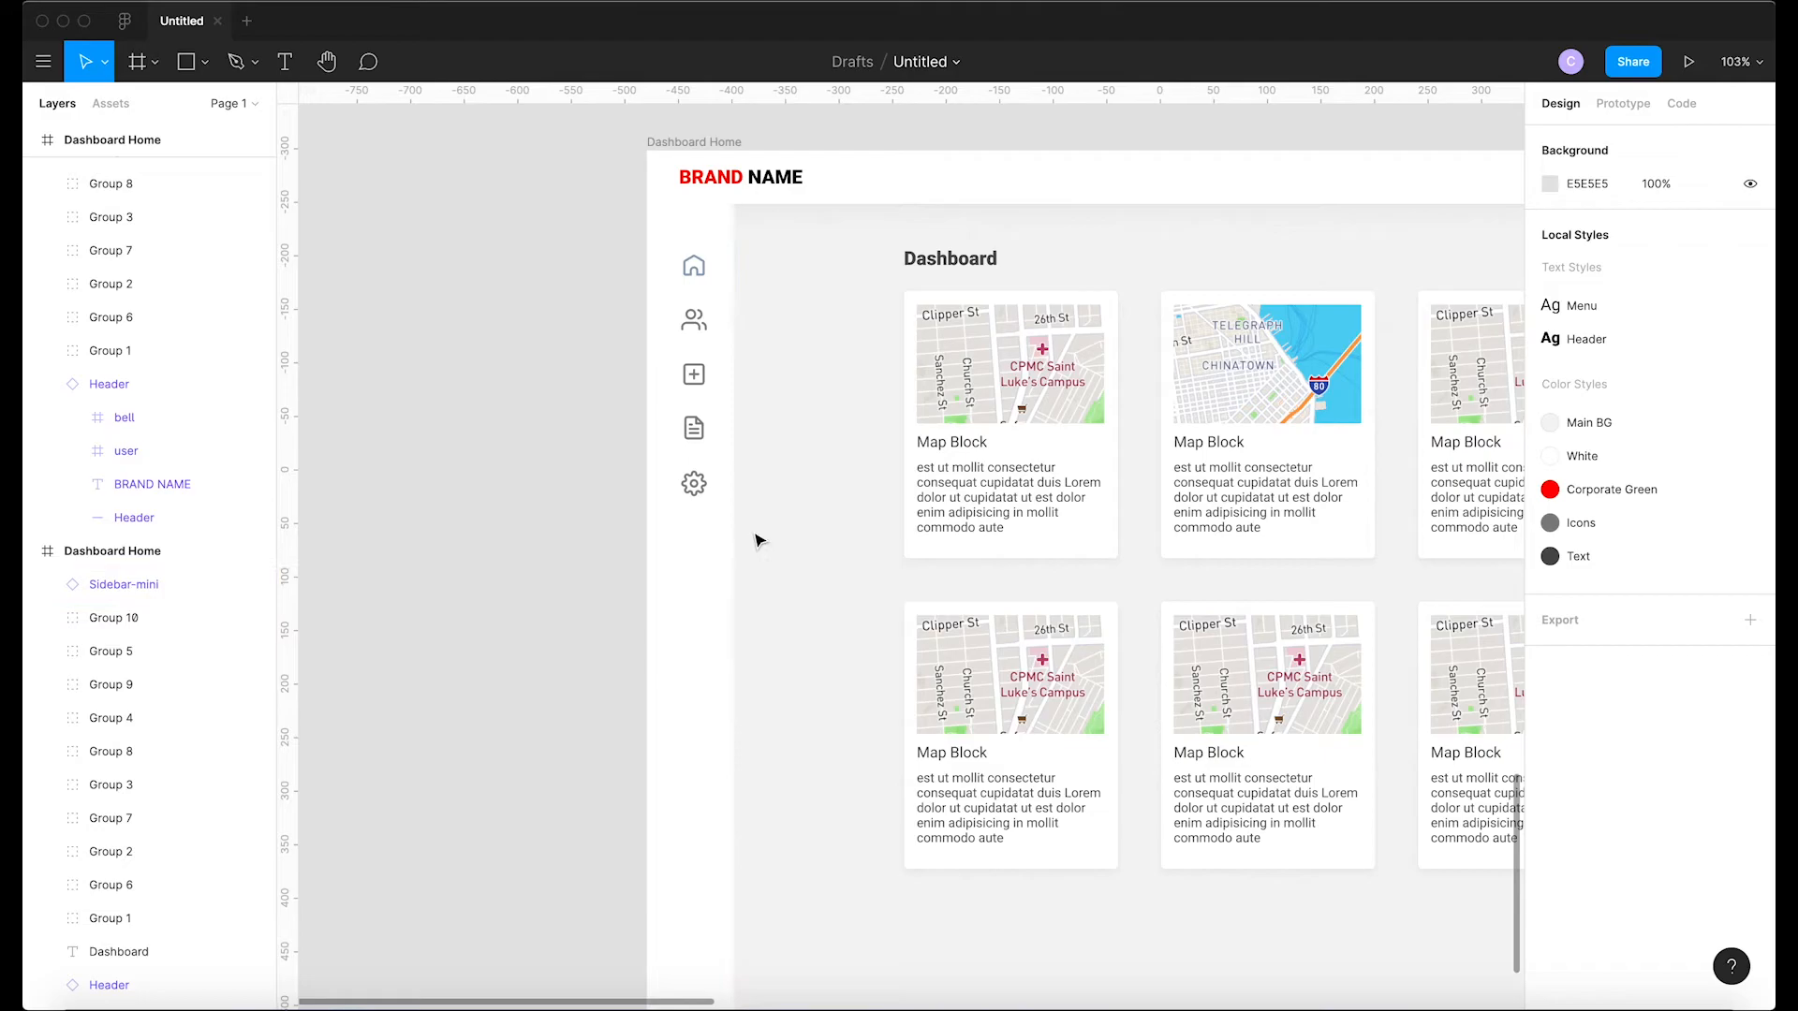
Compare the full sidebar in the upper Dashboard Home frames with the icon-only sidebar in the lower frame
scroll(759, 541, "down", 5)
scroll(758, 542, "up", 5)
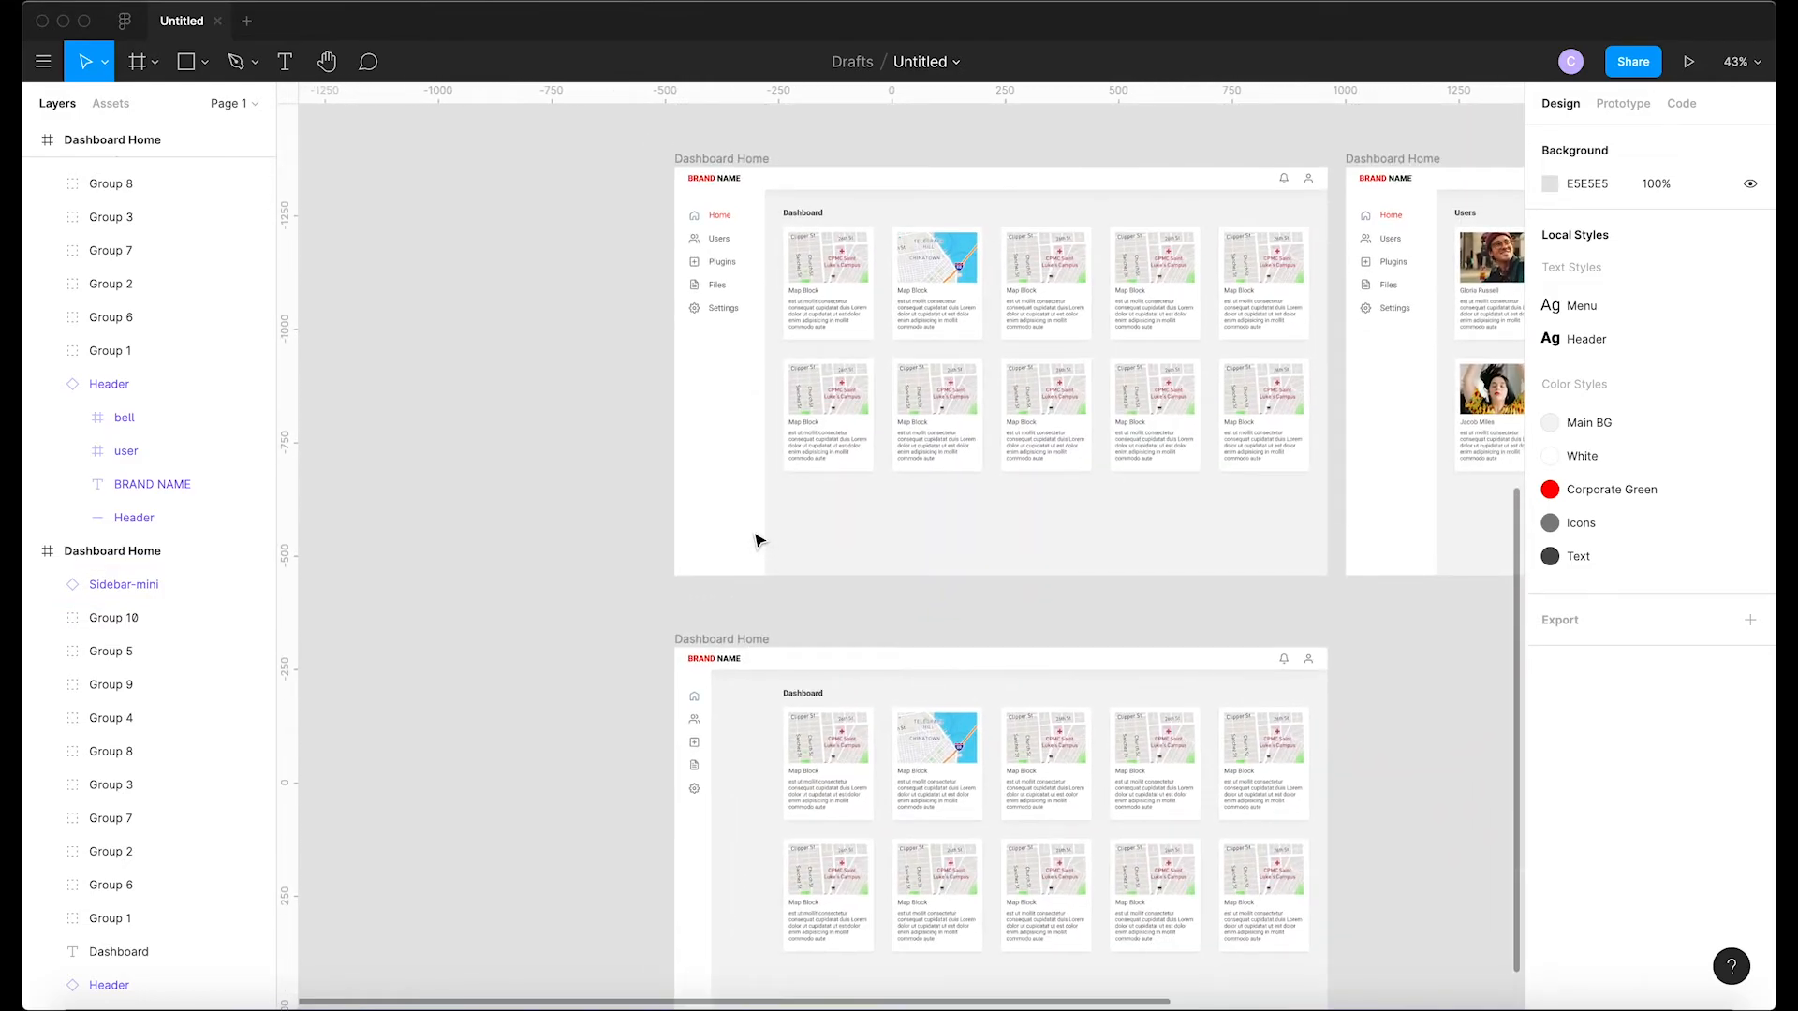
scroll(759, 541, "down", 5)
scroll(758, 541, "right", 1)
scroll(759, 542, "up", 2)
scroll(758, 542, "right", 3)
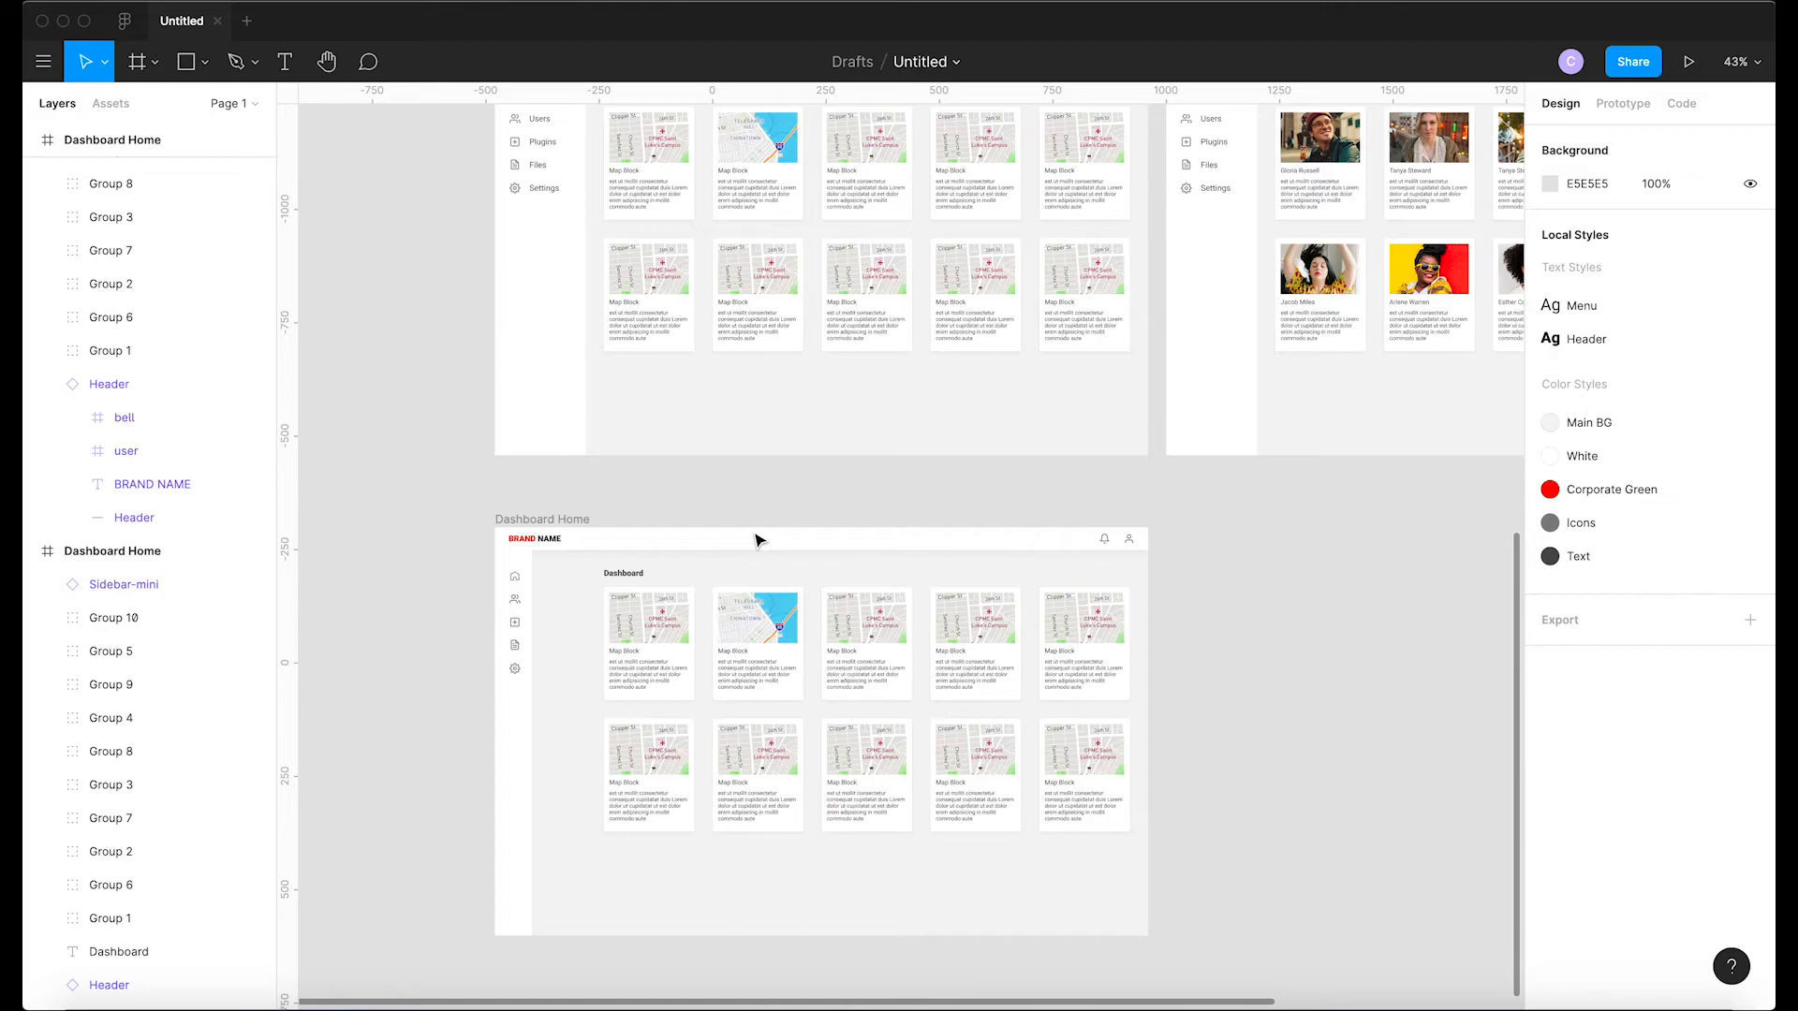
scroll(758, 541, "left", 7)
scroll(758, 541, "up", 5)
scroll(758, 542, "down", 8)
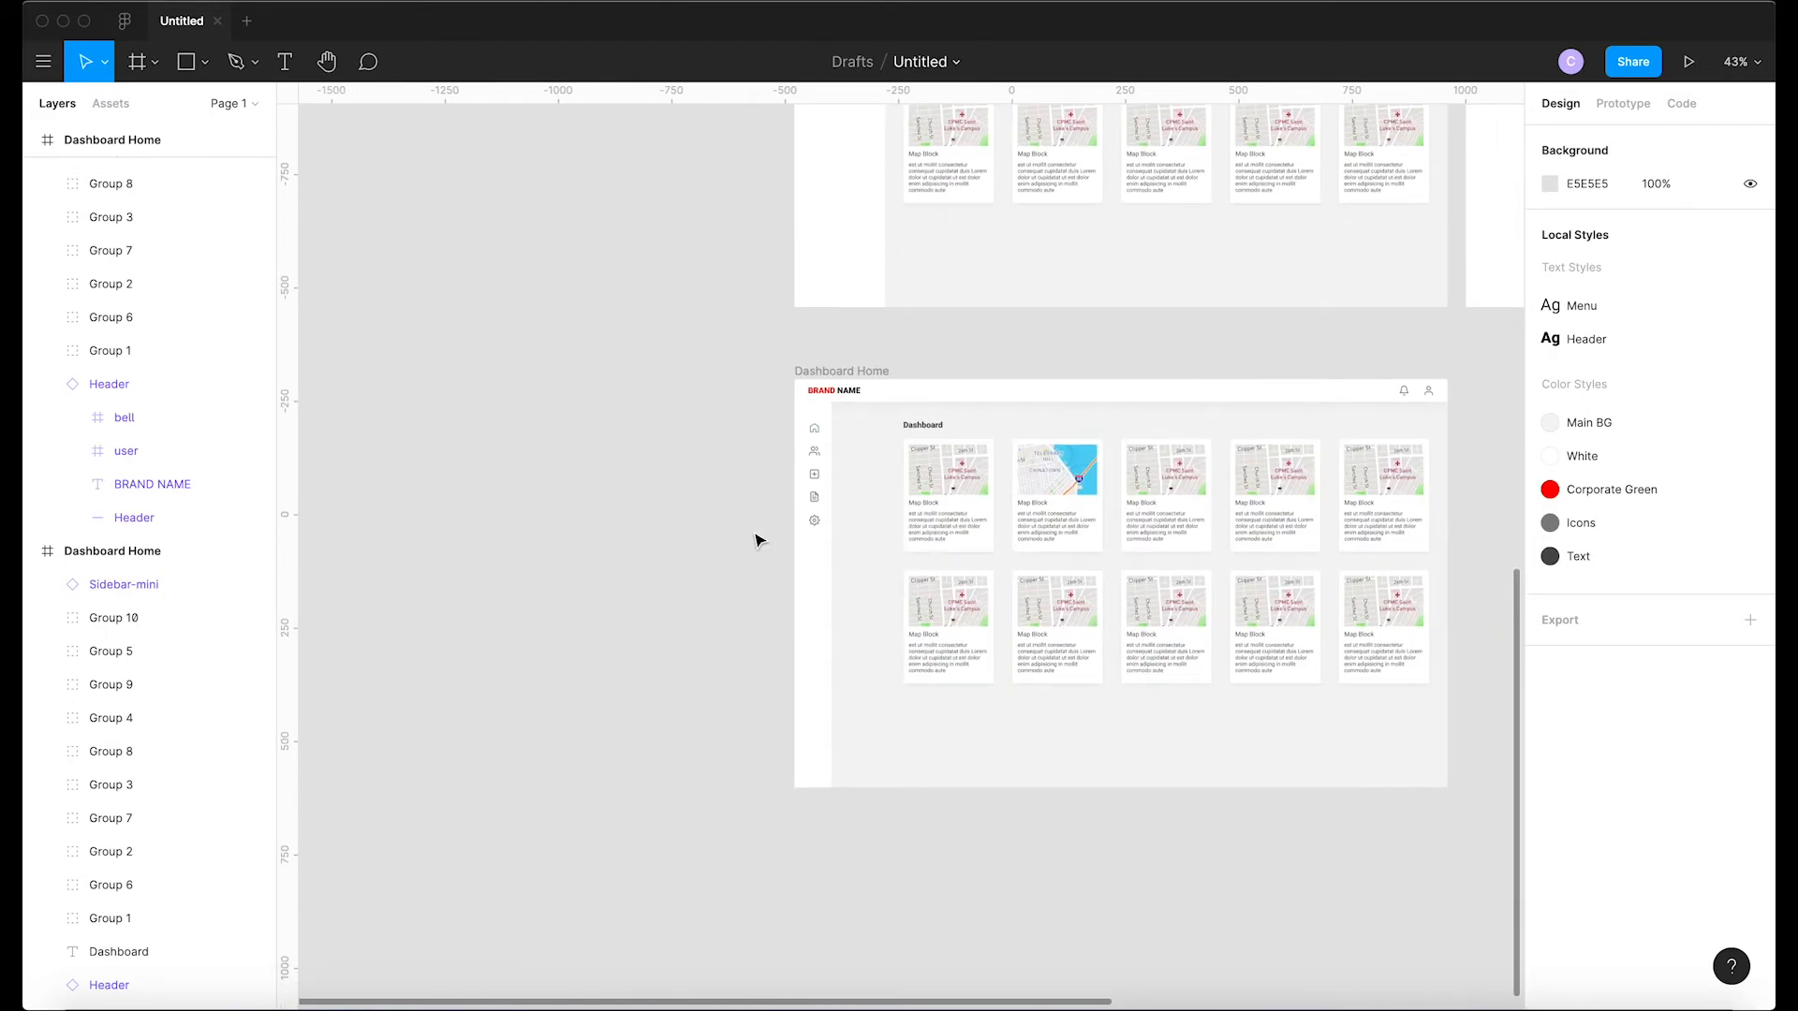
scroll(758, 541, "up", 5)
scroll(759, 542, "right", 4)
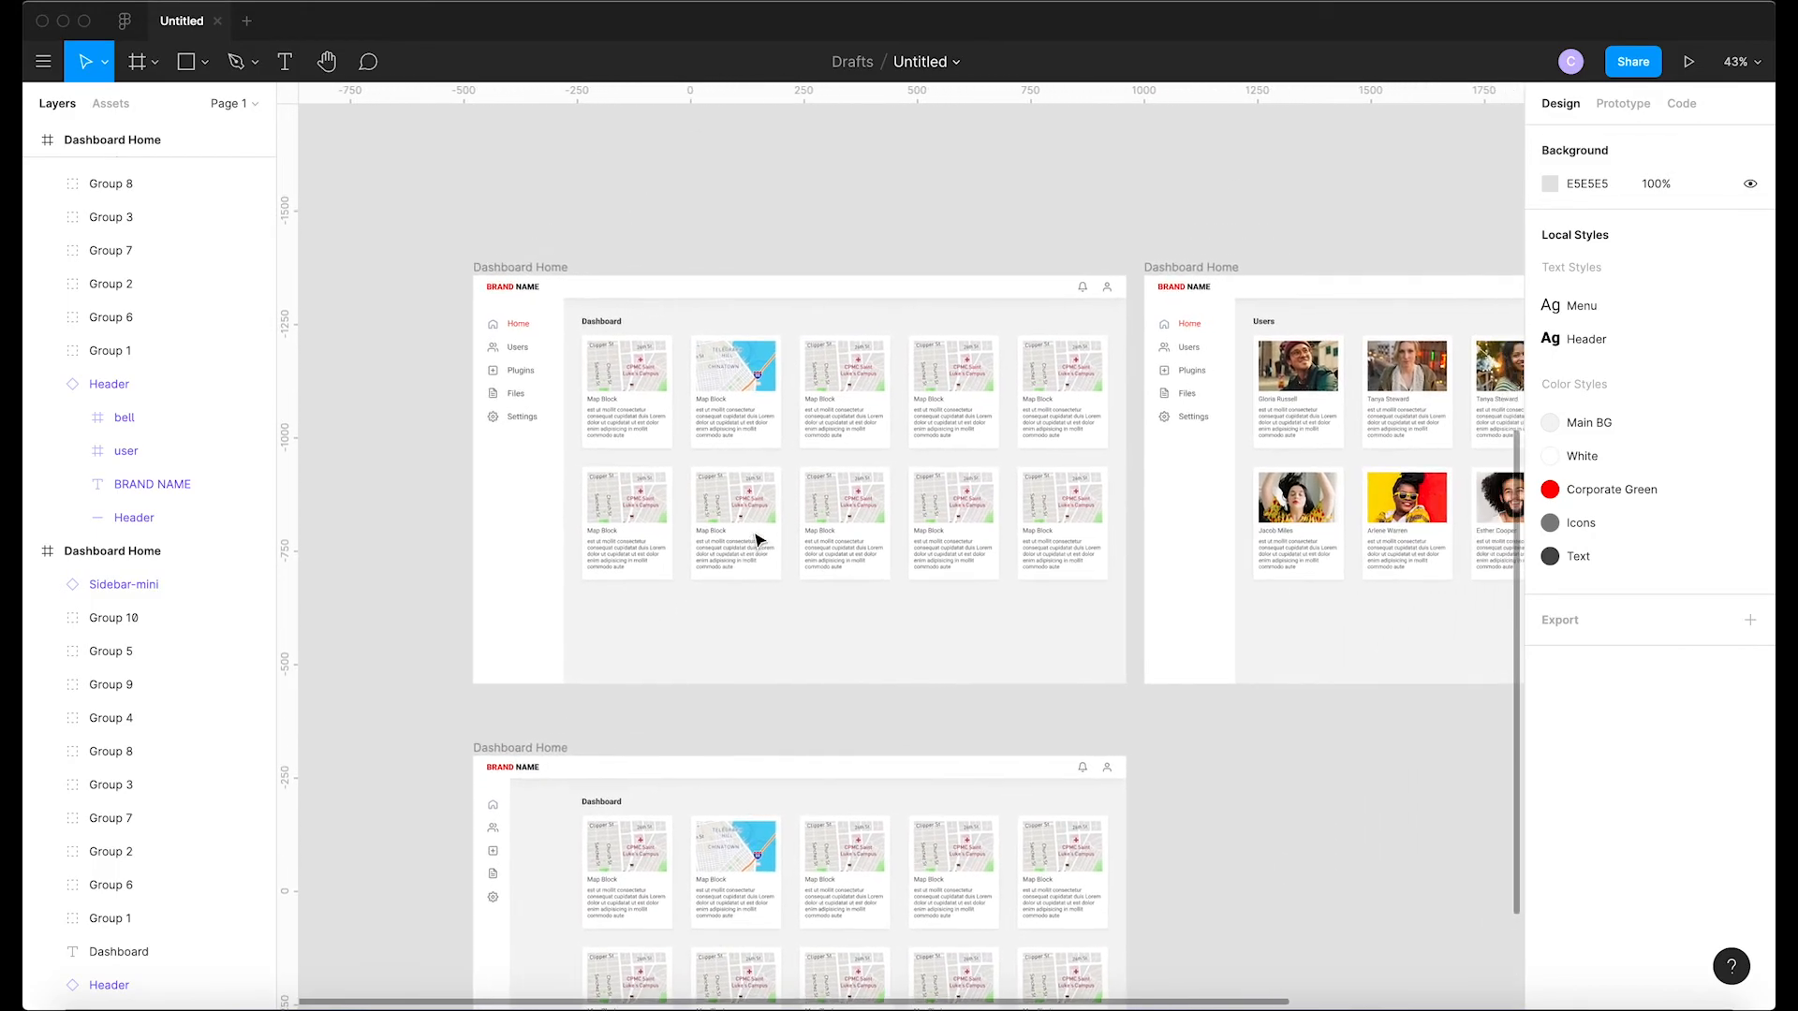
Go to the master component of the Sidebar instance in the Users screen and view it in the Components frame
scroll(1150, 463, "up", 6)
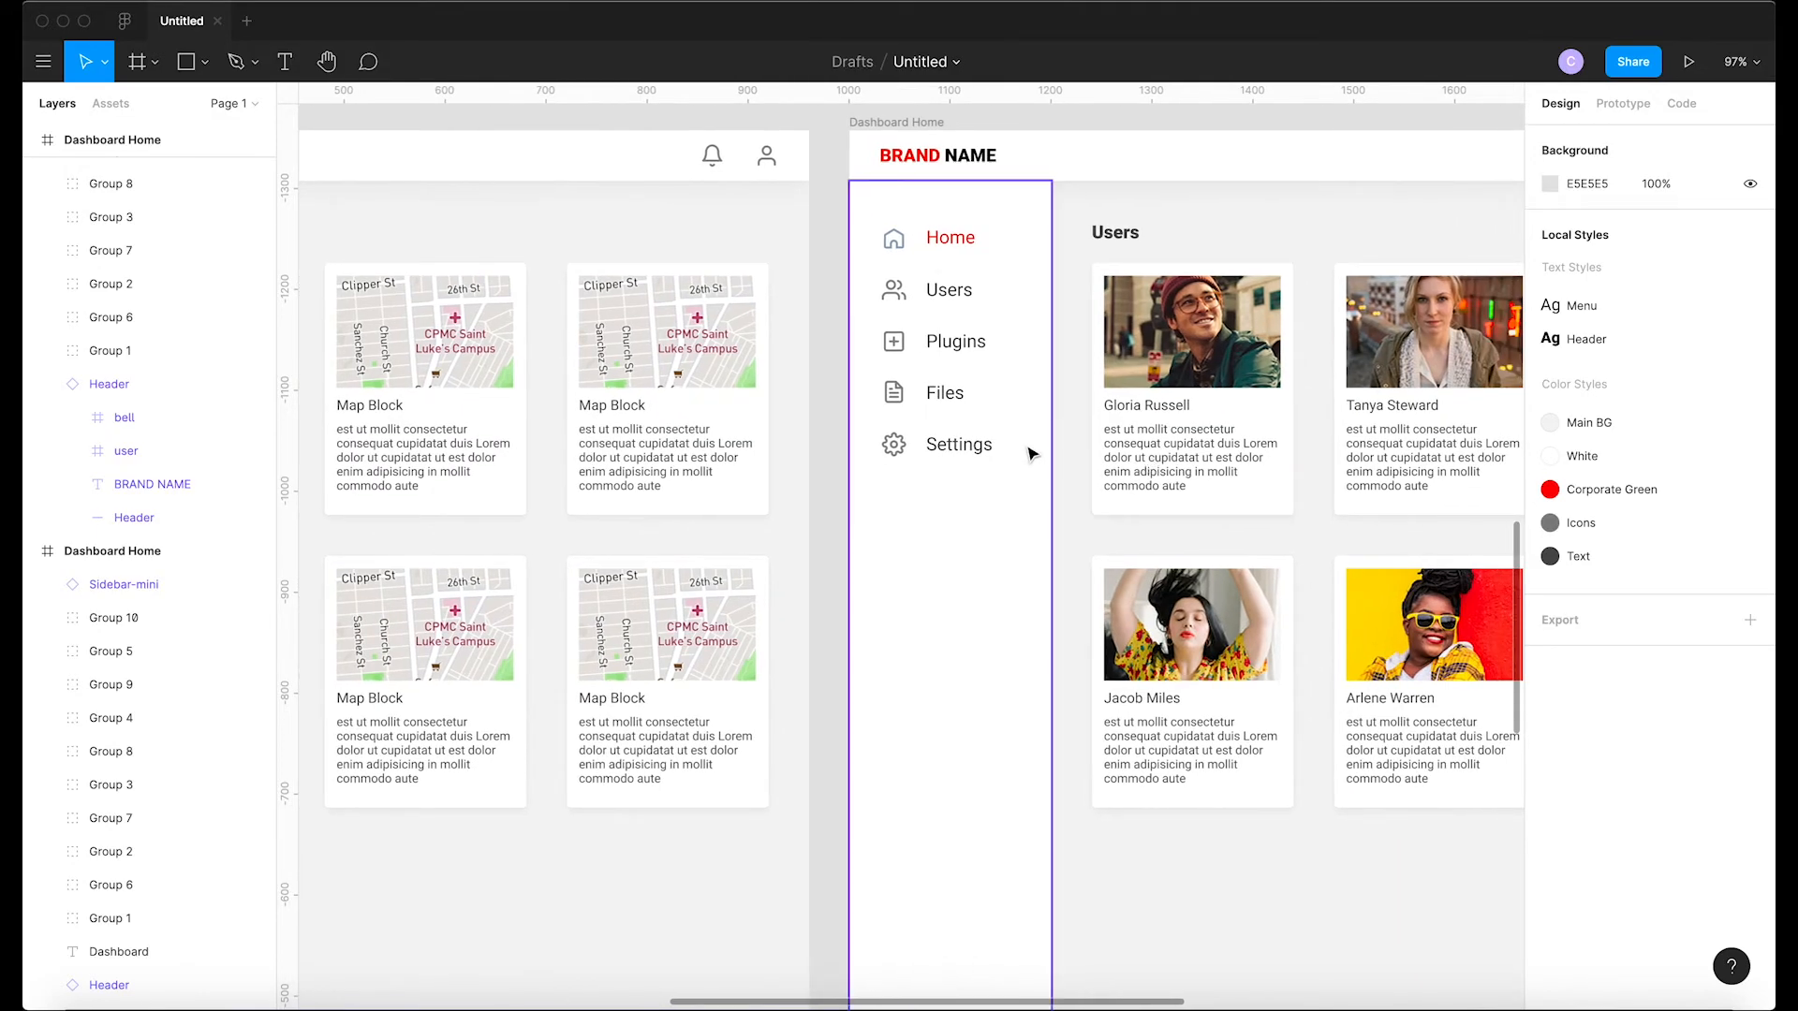
left_click(1030, 452)
right_click(1030, 454)
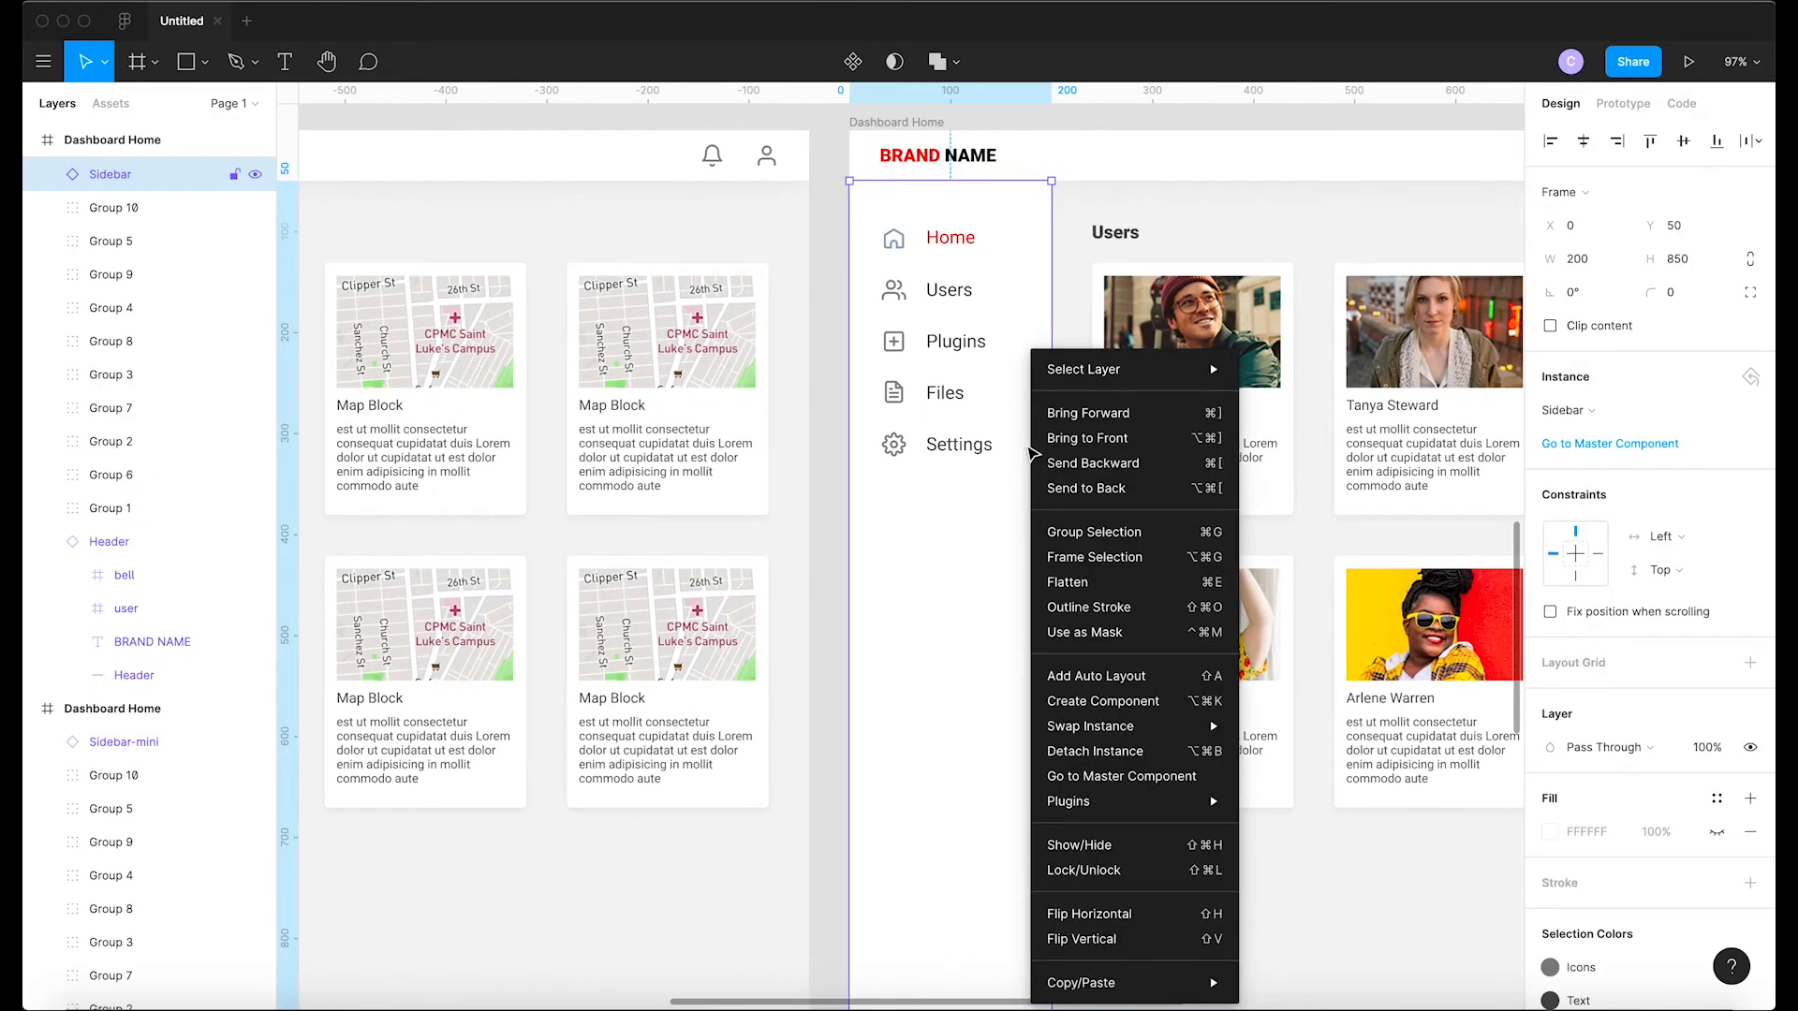
left_click(1136, 782)
scroll(1063, 606, "down", 5)
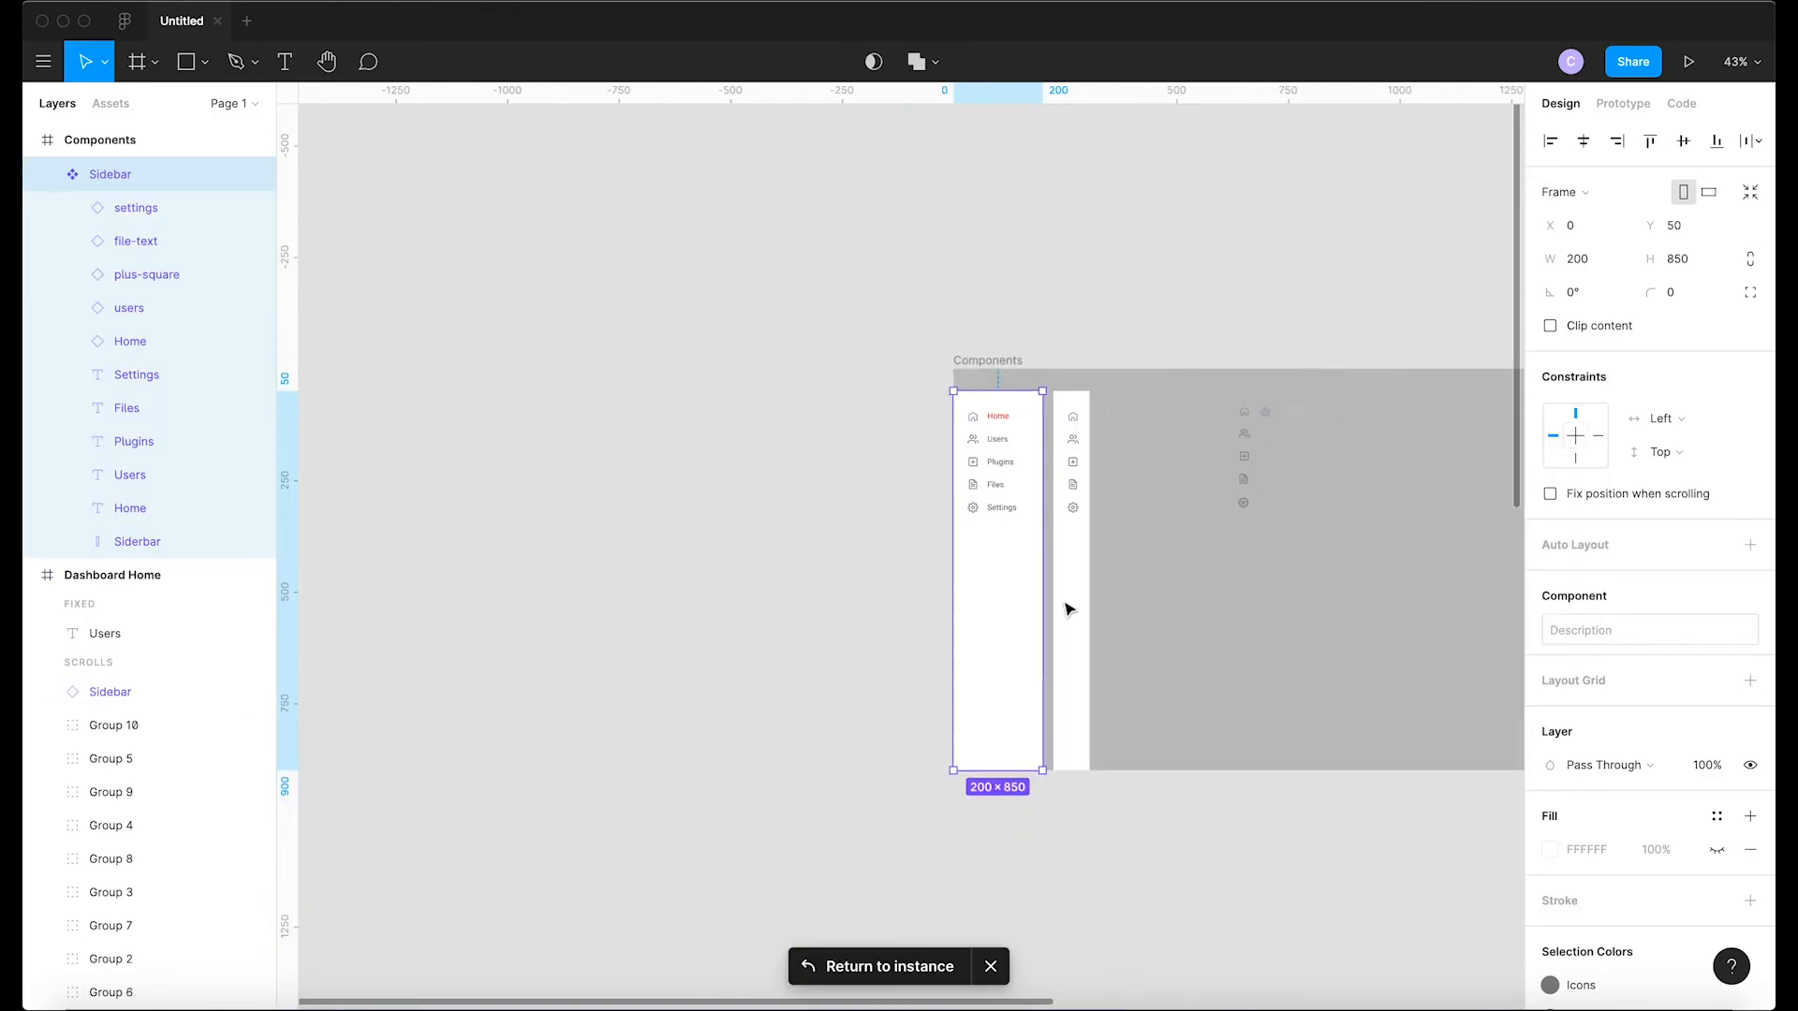
scroll(1029, 455, "down", 2)
scroll(1029, 454, "right", 2)
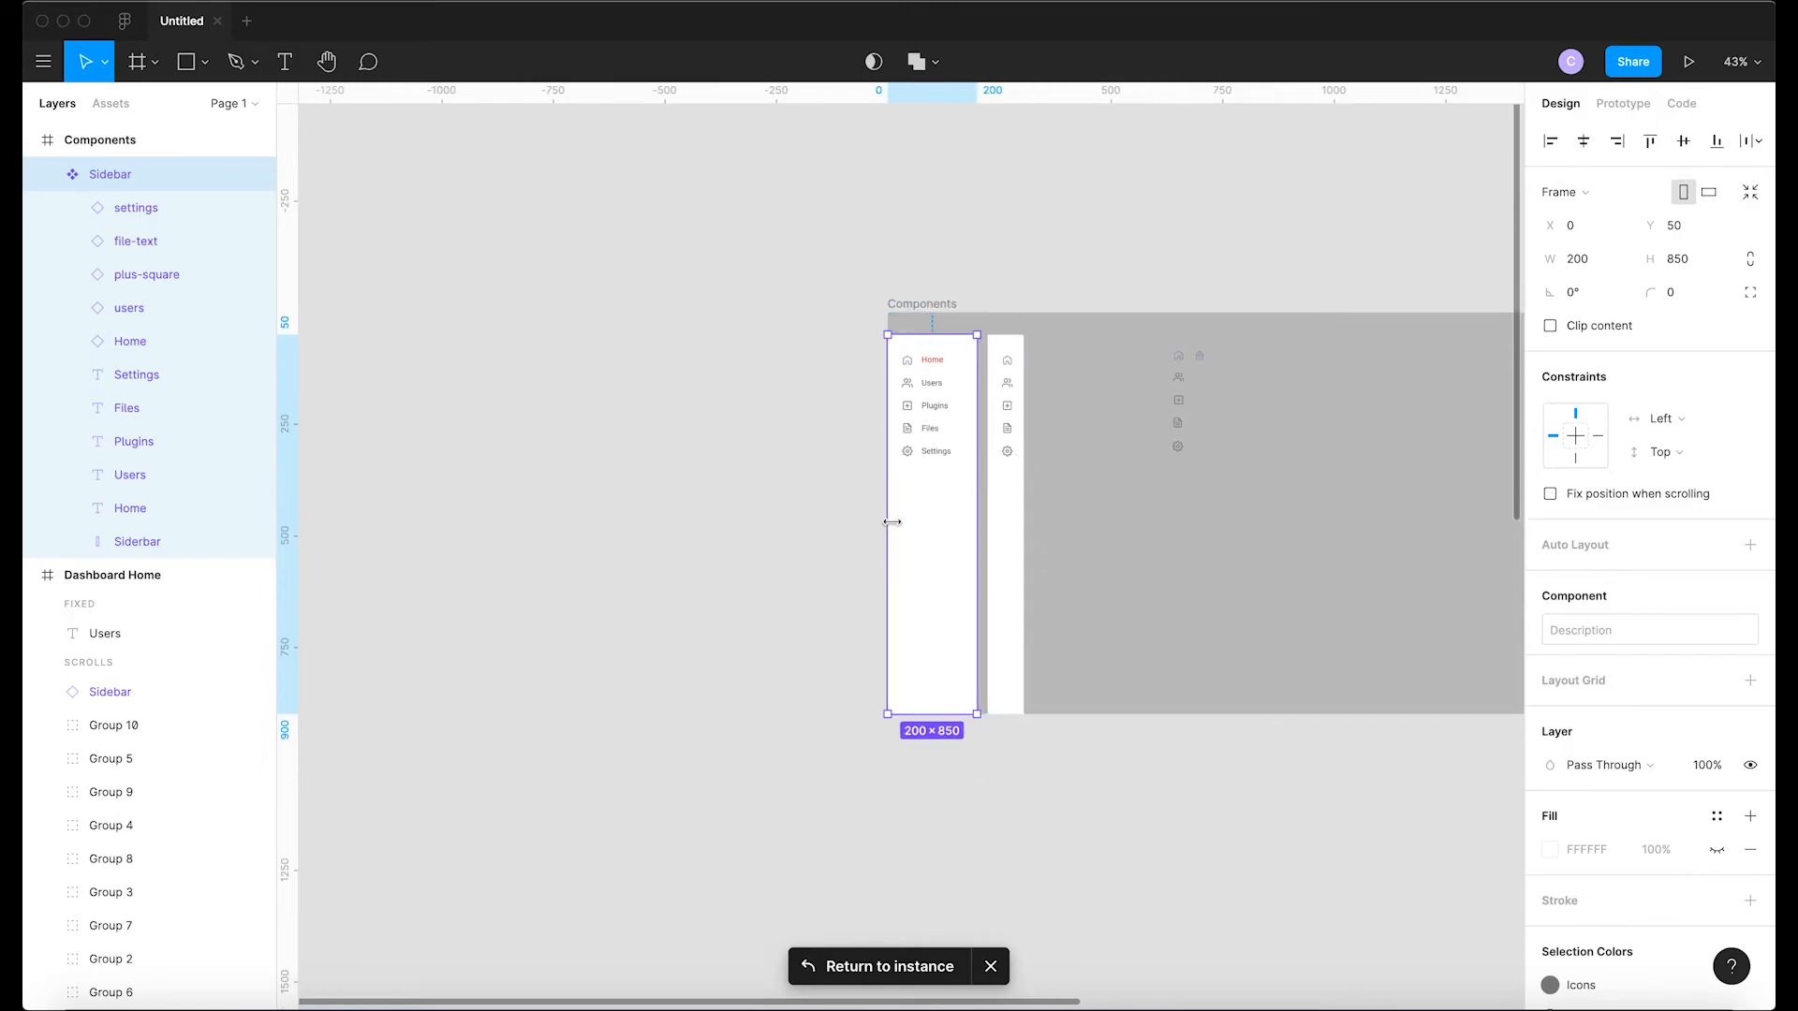
Open the Files label inside the Users screen's Sidebar instance for text editing
scroll(903, 559, "down", 10)
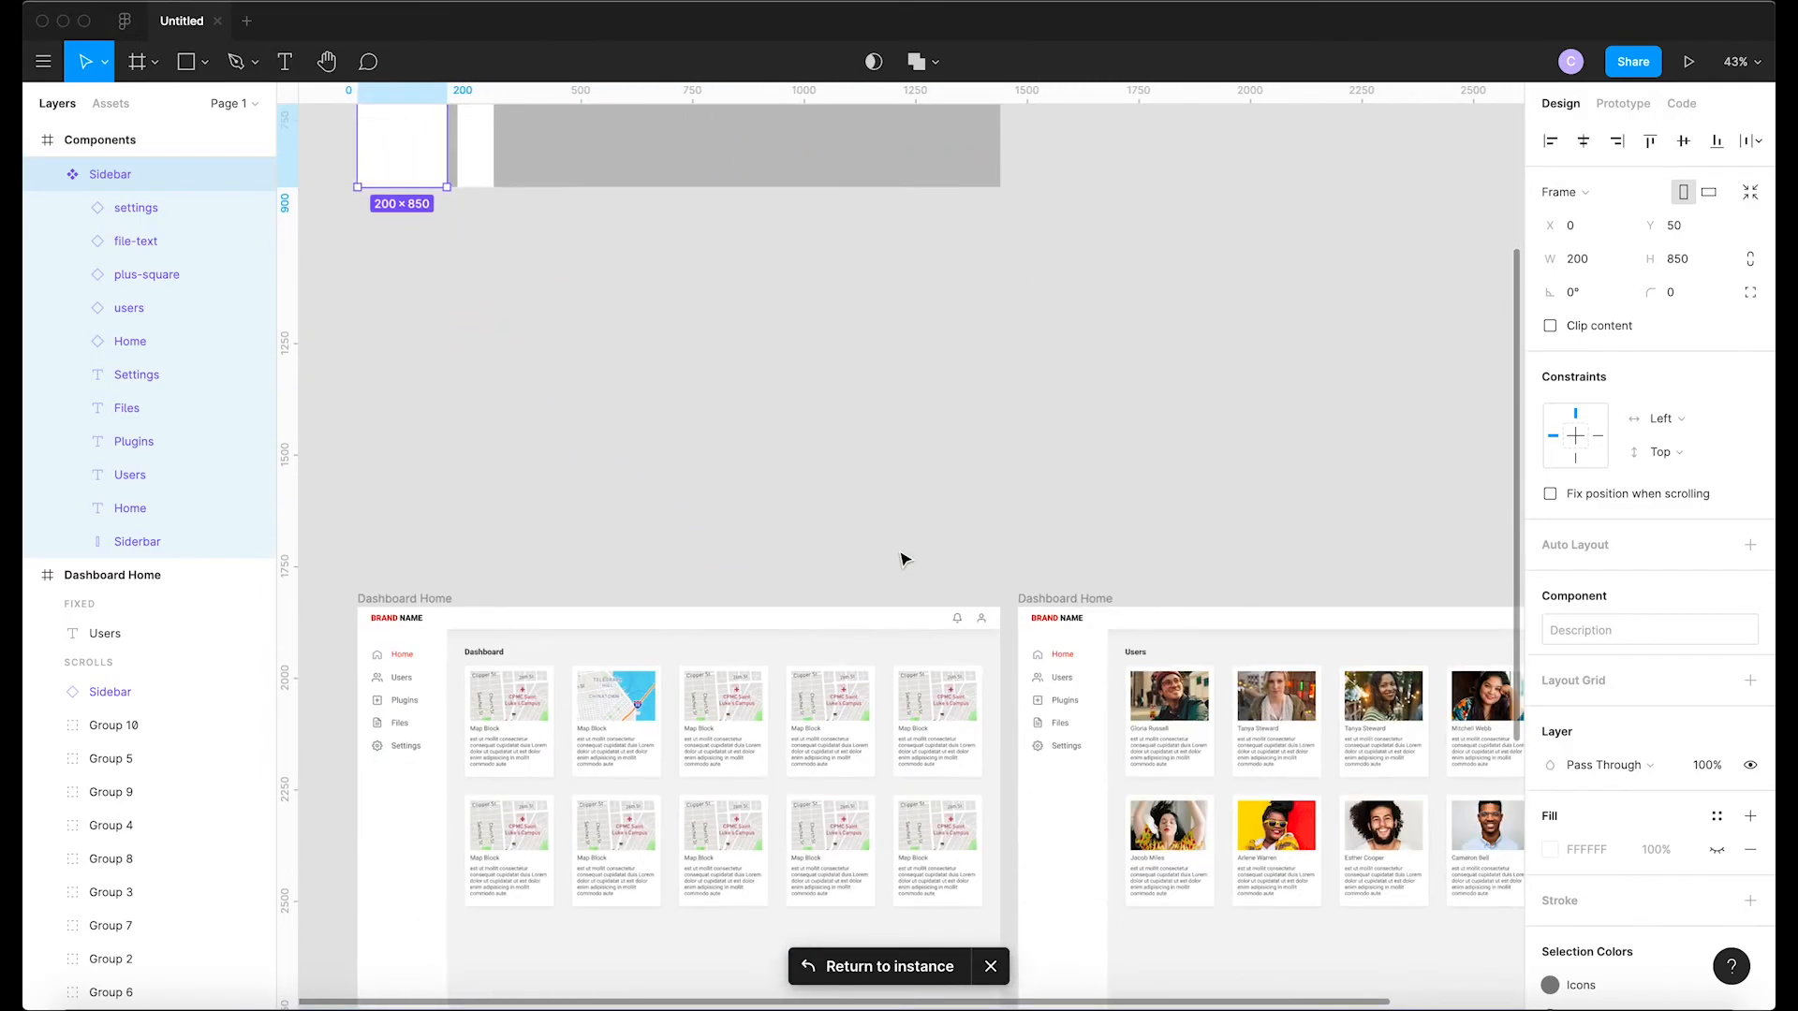
scroll(904, 559, "right", 10)
scroll(969, 559, "up", 5)
scroll(969, 559, "up", 3)
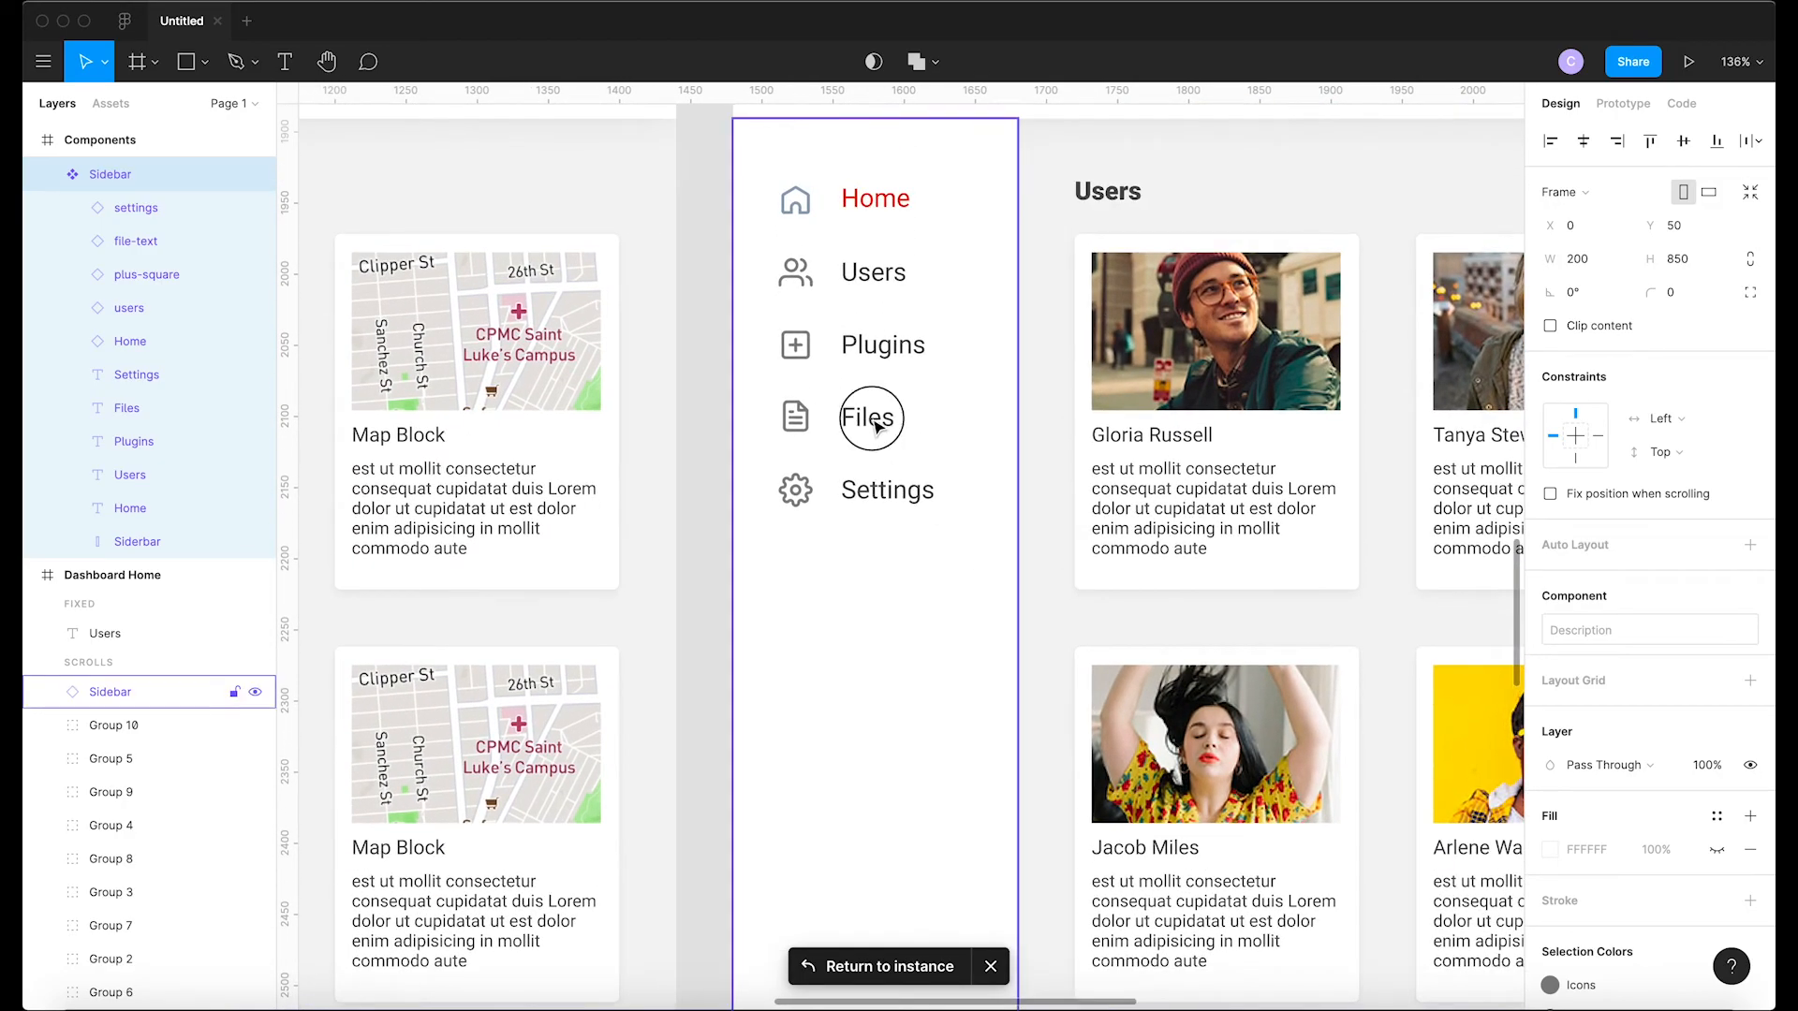
double_click(878, 427)
double_click(873, 418)
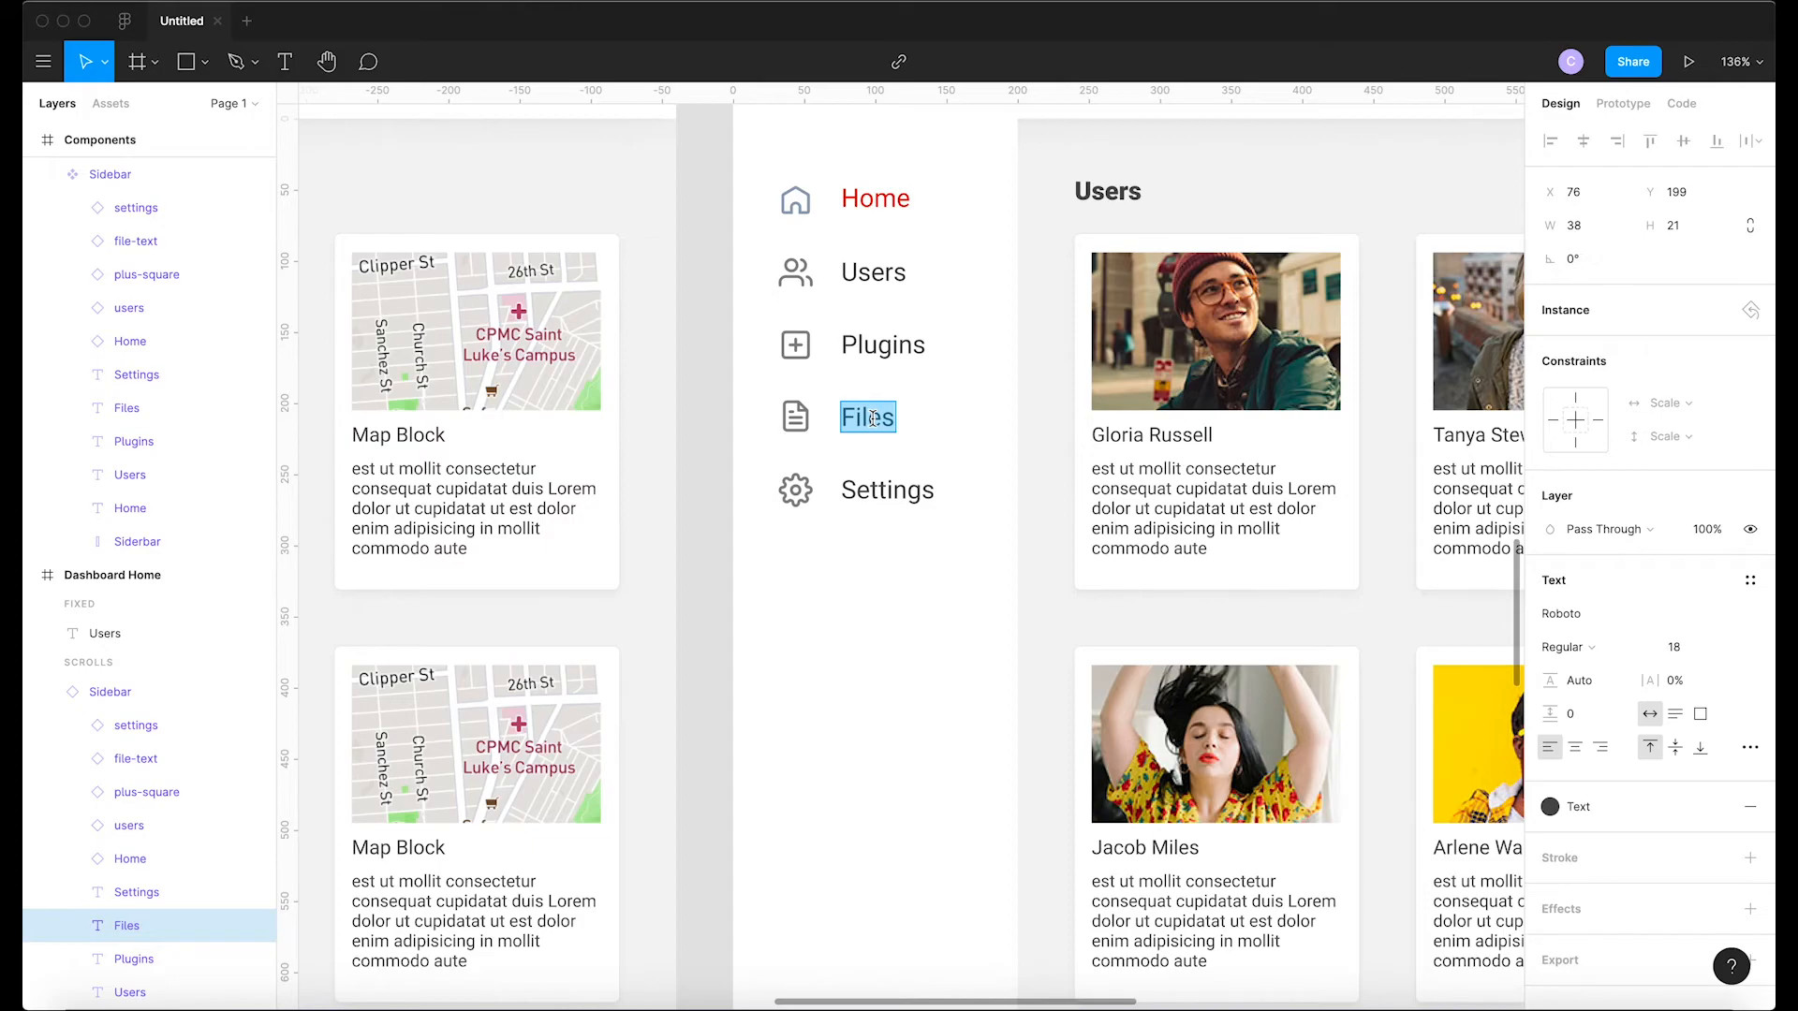
Recolor the file-text icon in the Users screen's Sidebar instance with the Corporate Green style
left_click(796, 428)
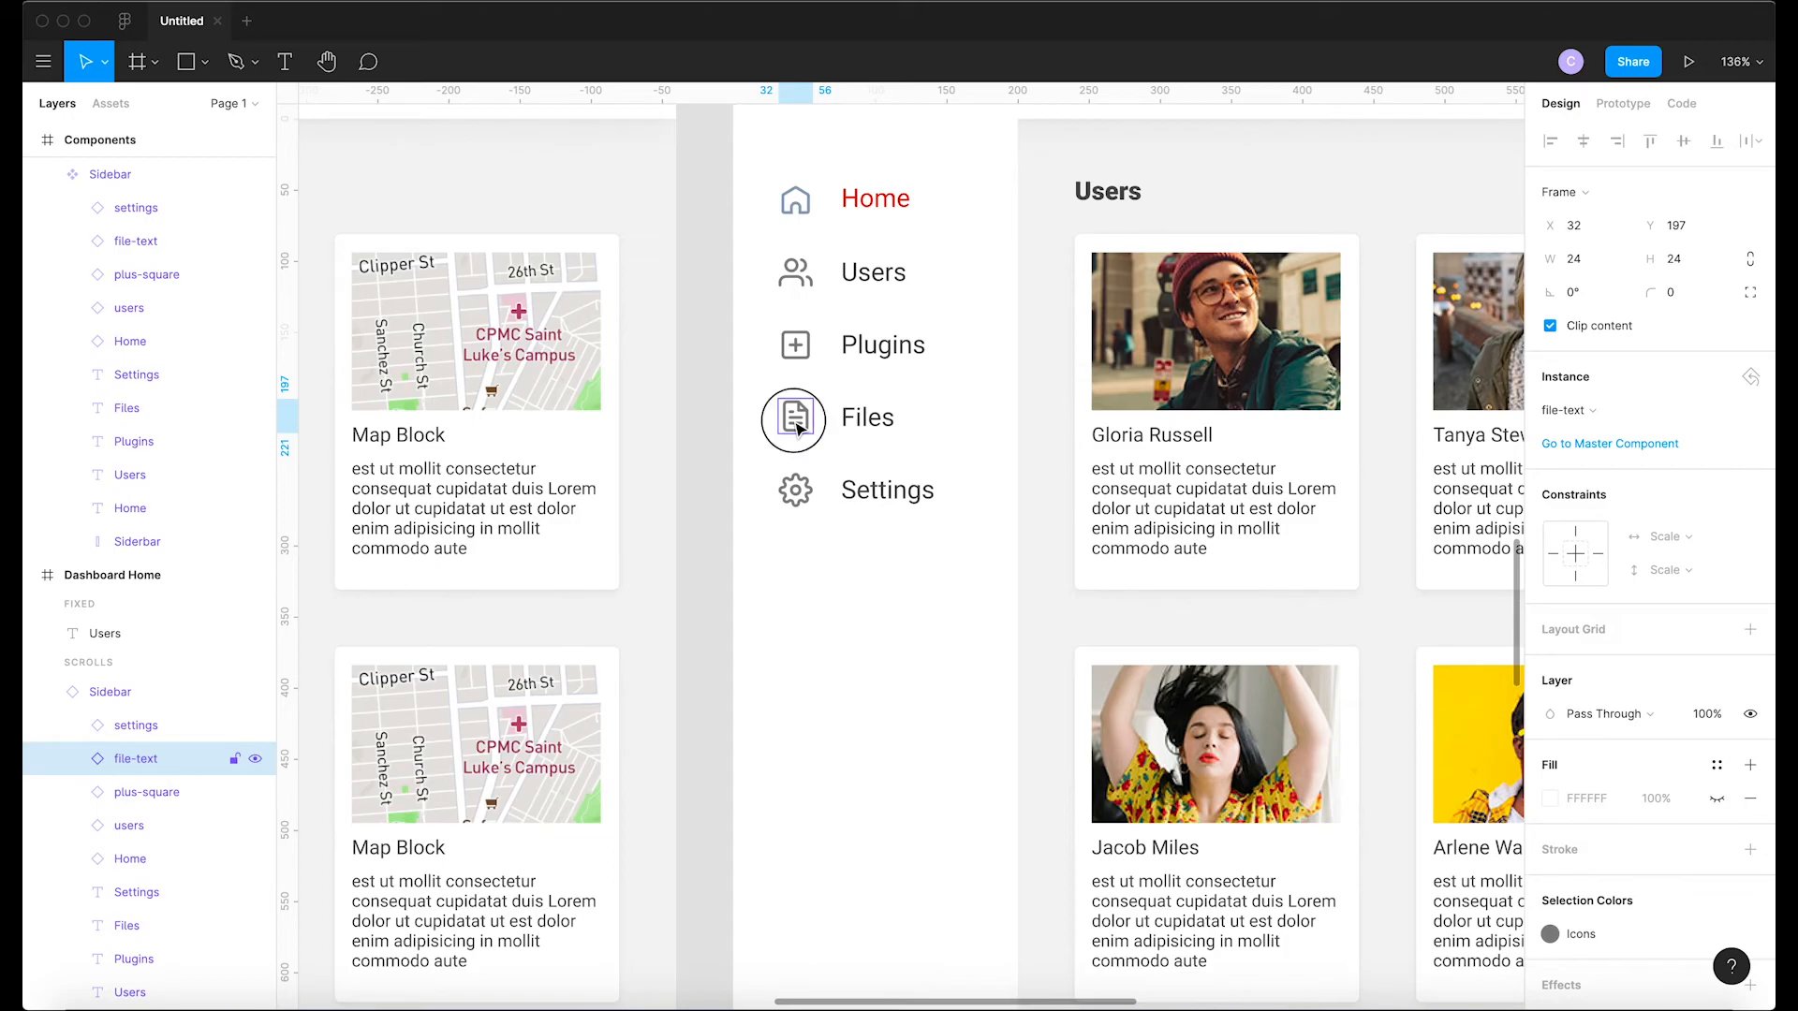
double_click(797, 428)
left_click(805, 420)
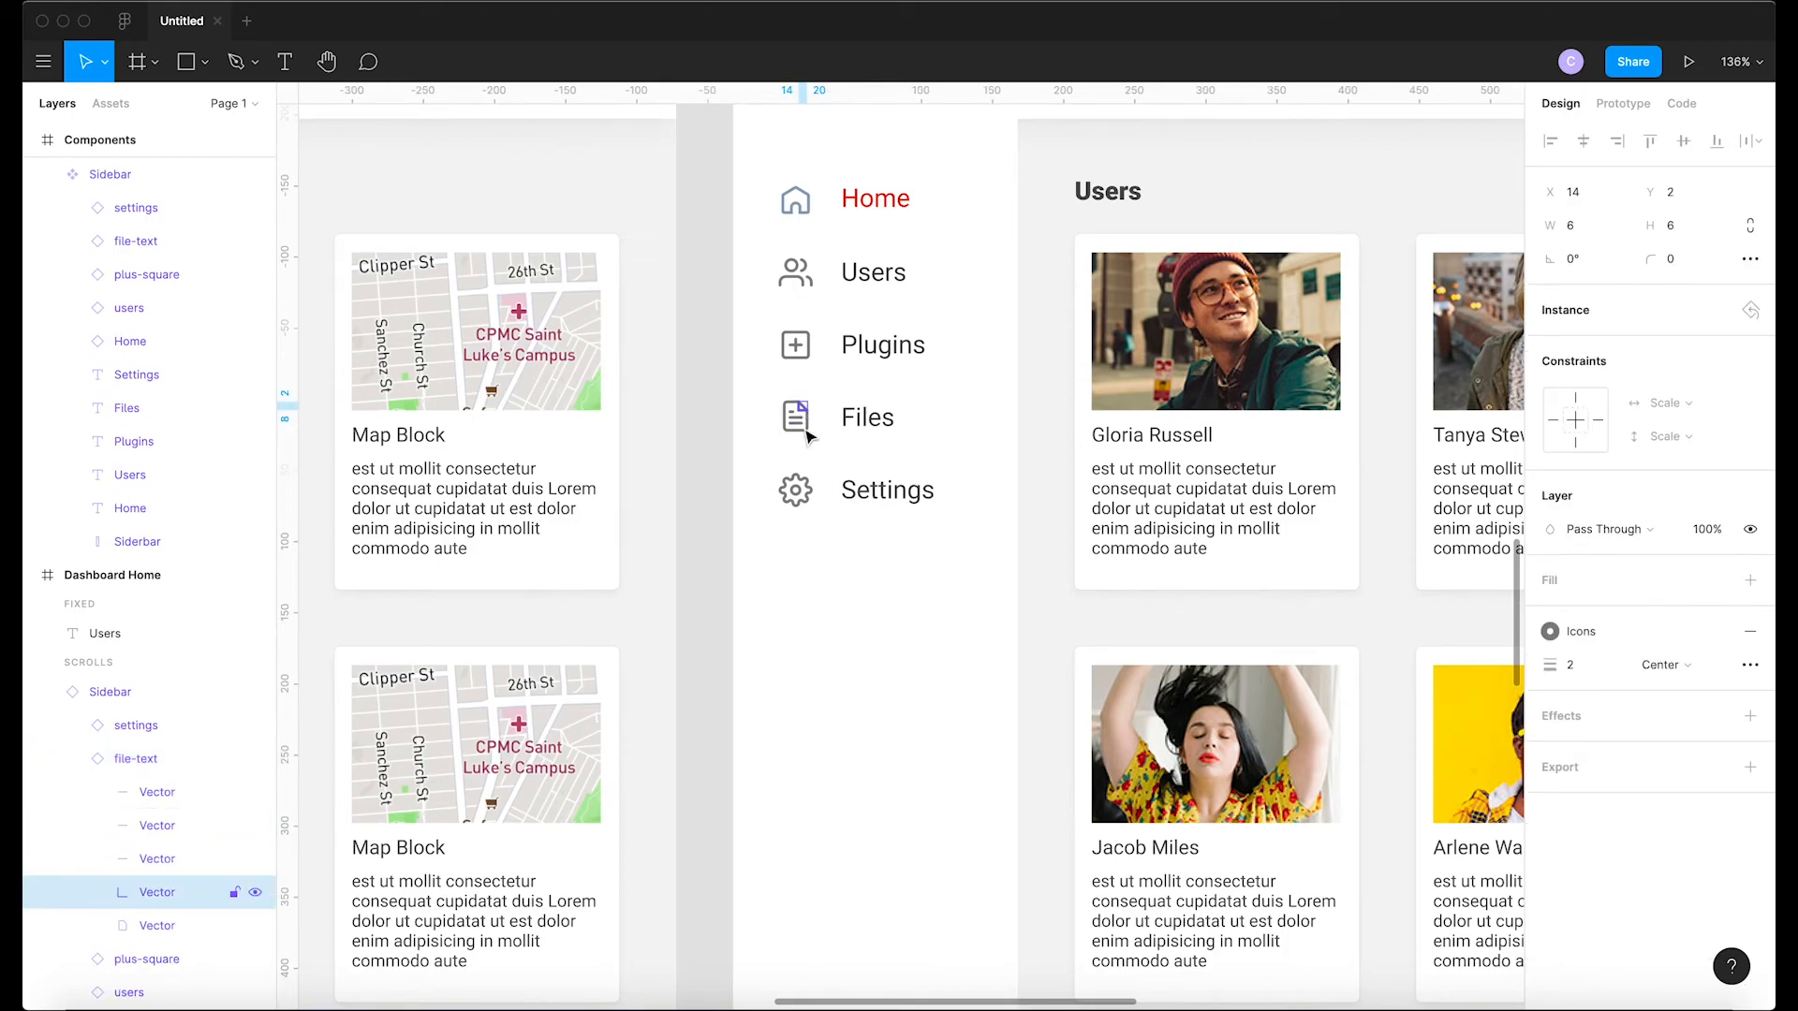
left_click(803, 427)
left_click(810, 433)
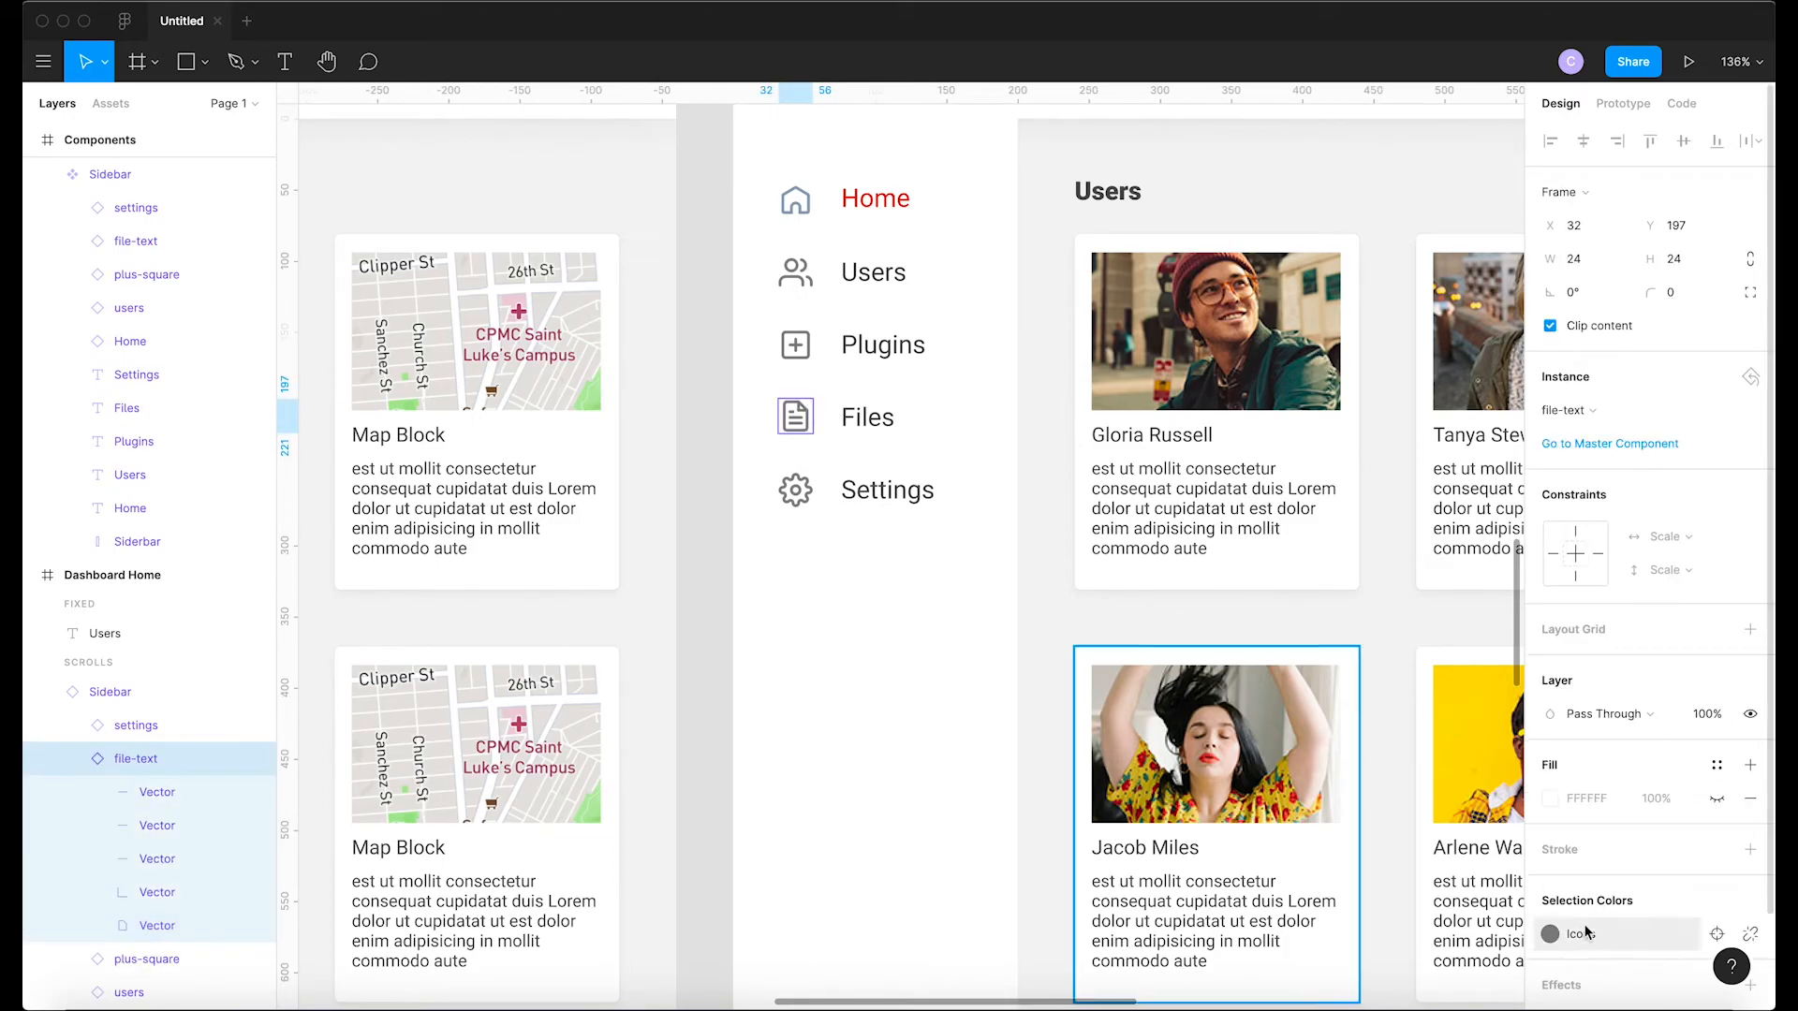
left_click(1551, 934)
left_click(1395, 960)
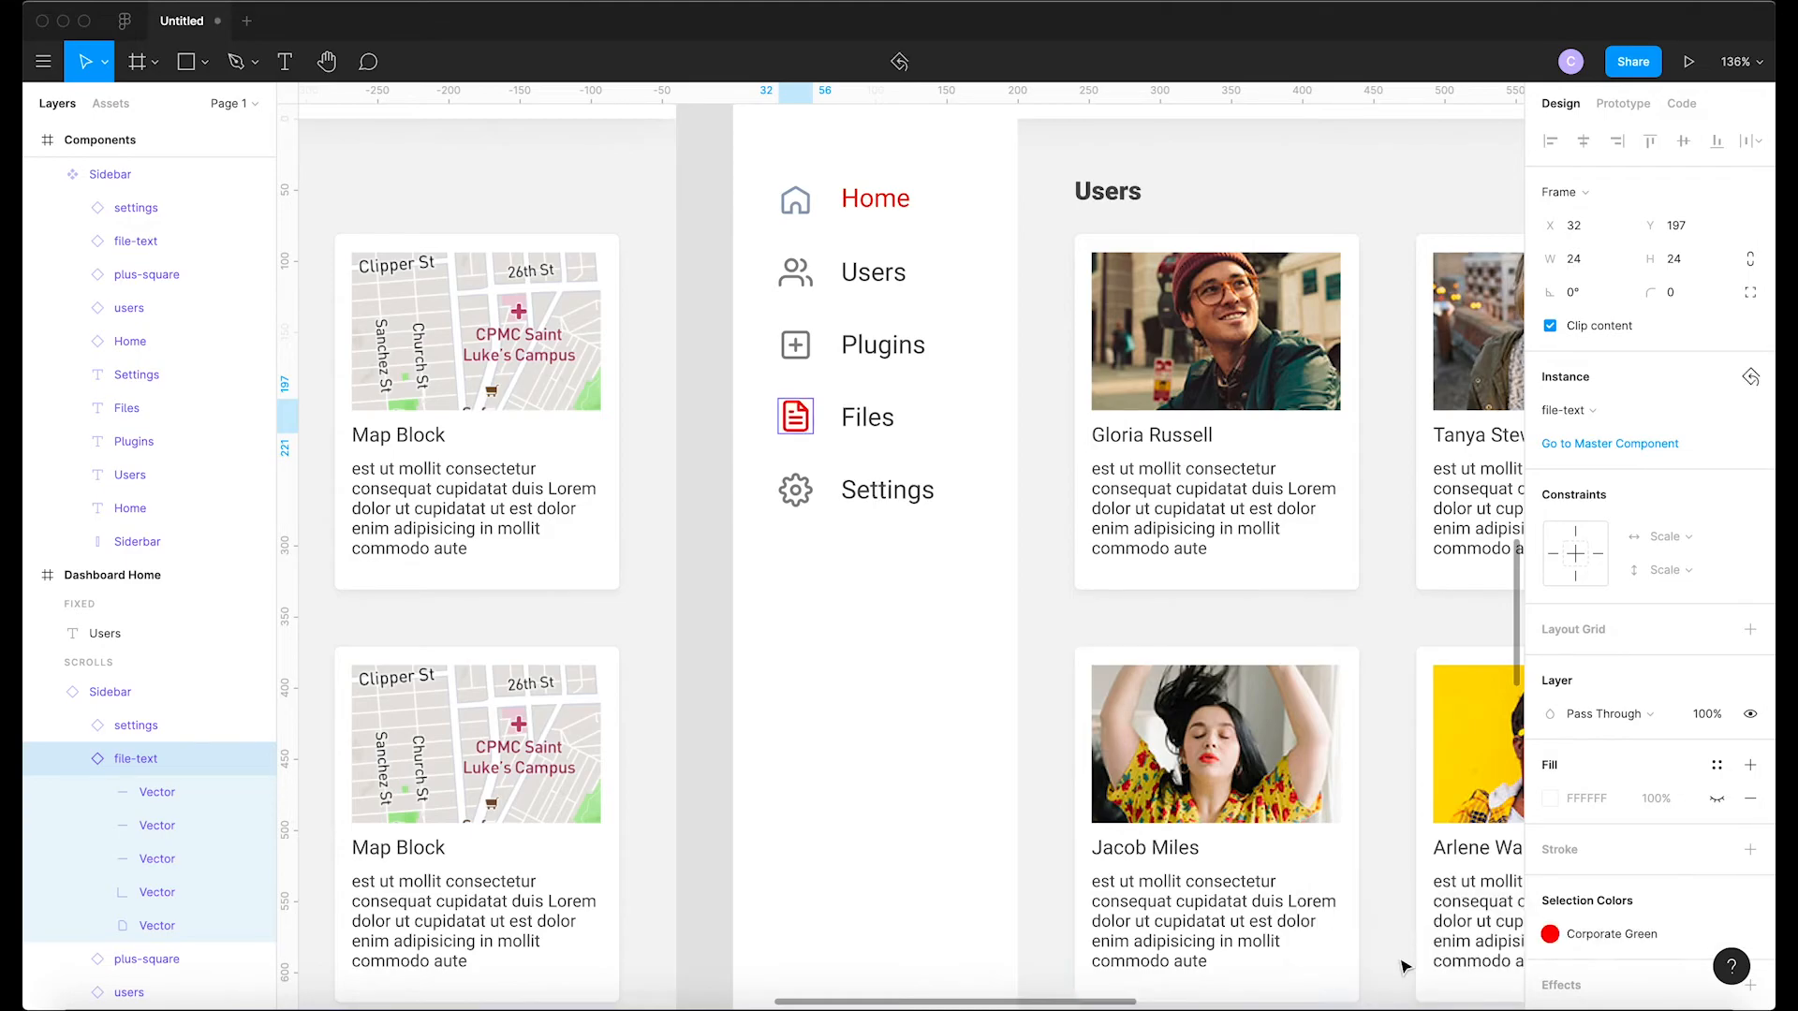
left_click(974, 733)
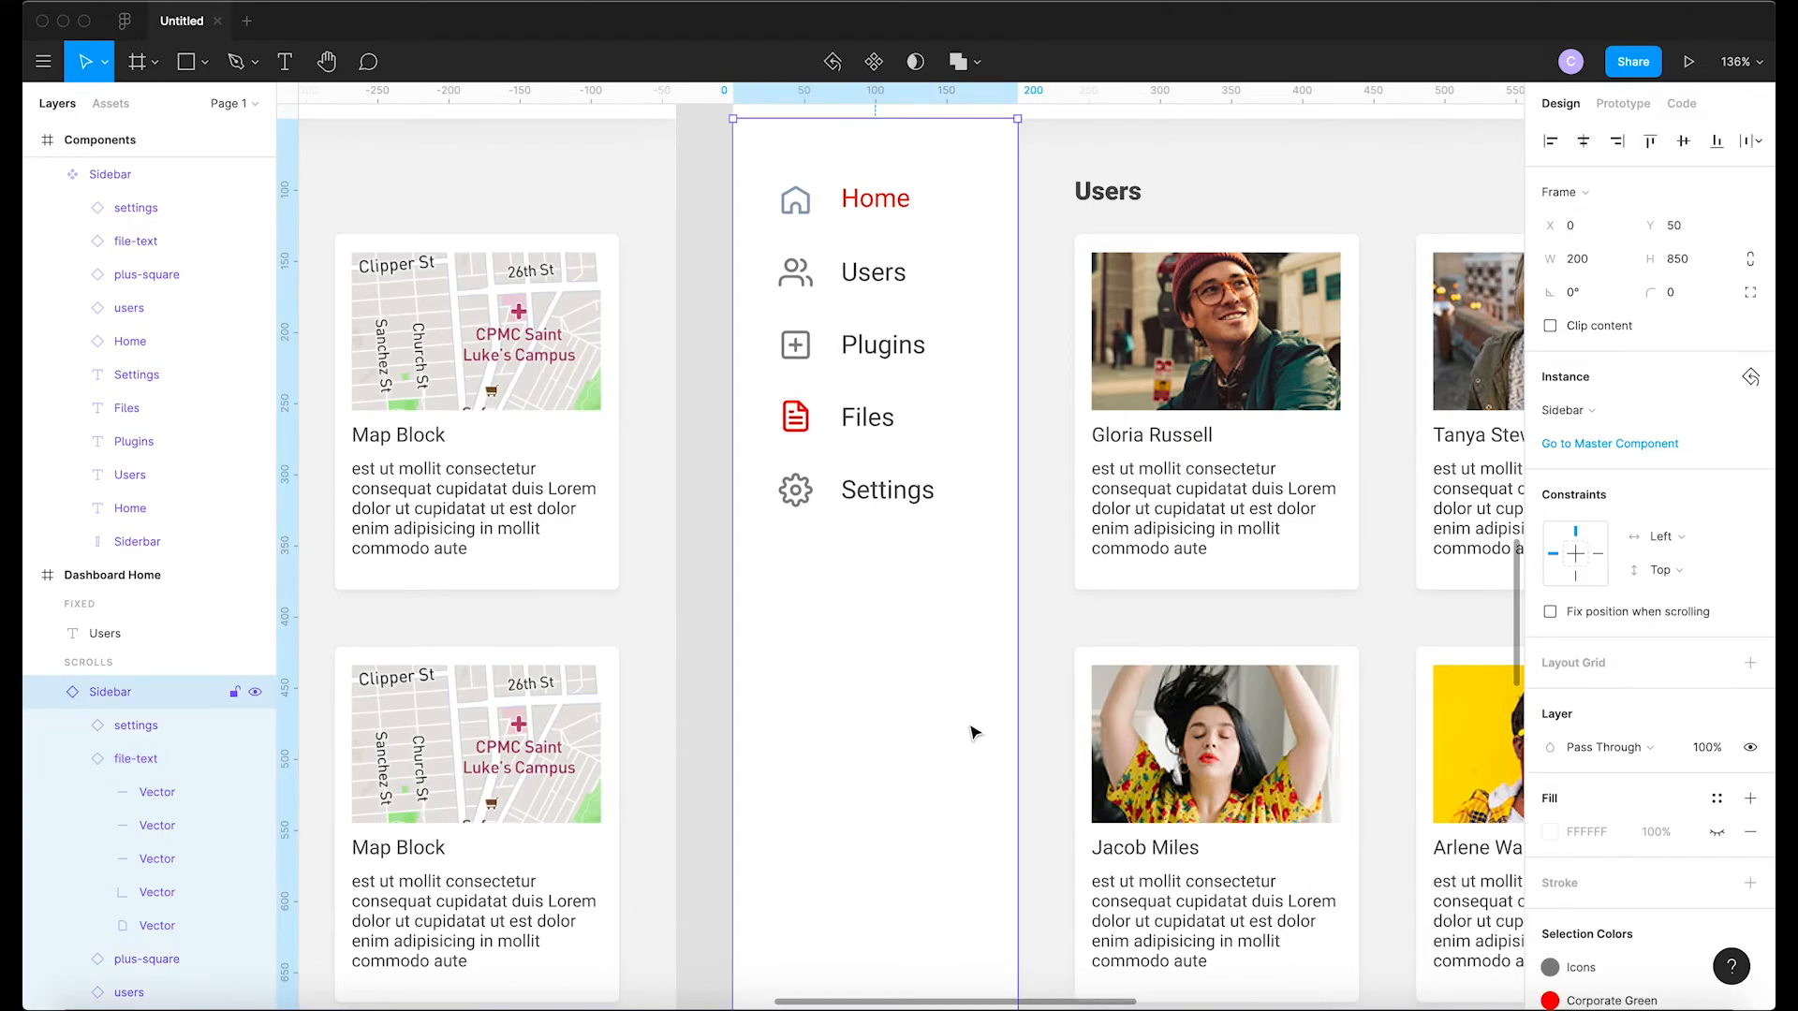
Compare the Files icon color in the Dashboard screen's sidebar with the one in the Users screen's sidebar
scroll(973, 733, "down", 10)
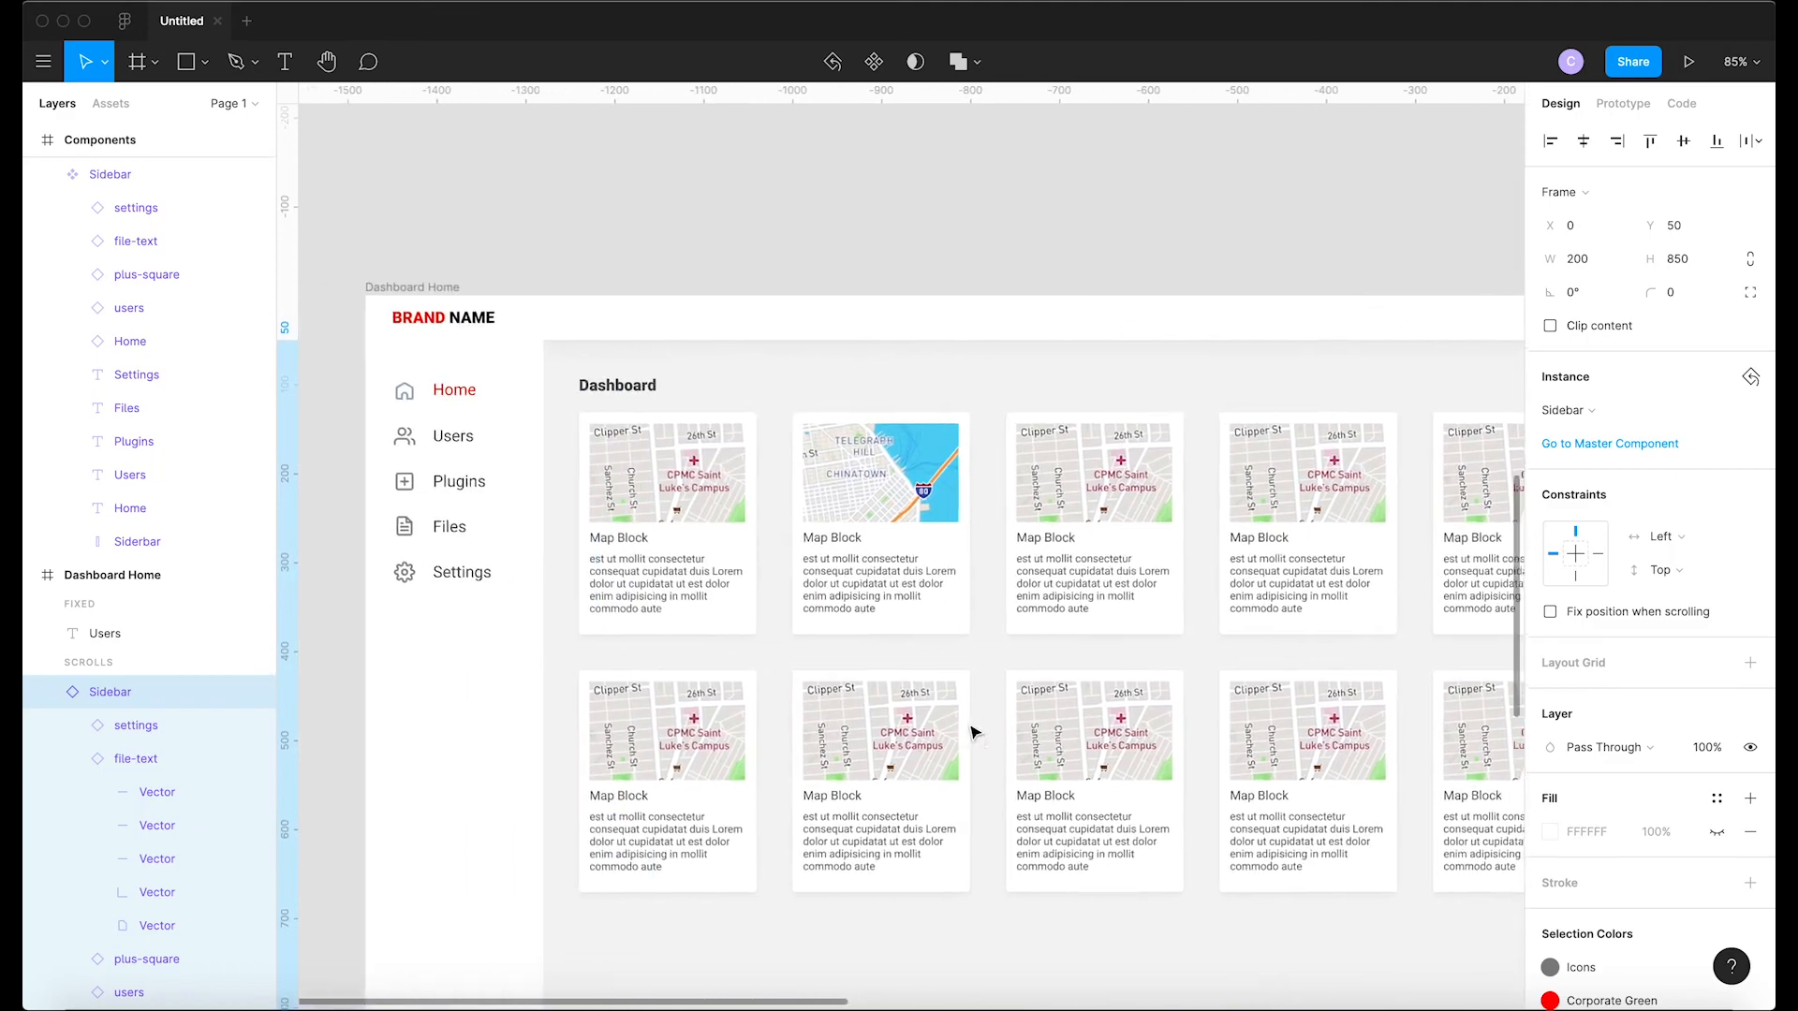
scroll(824, 643, "left", 4)
scroll(829, 397, "up", 5)
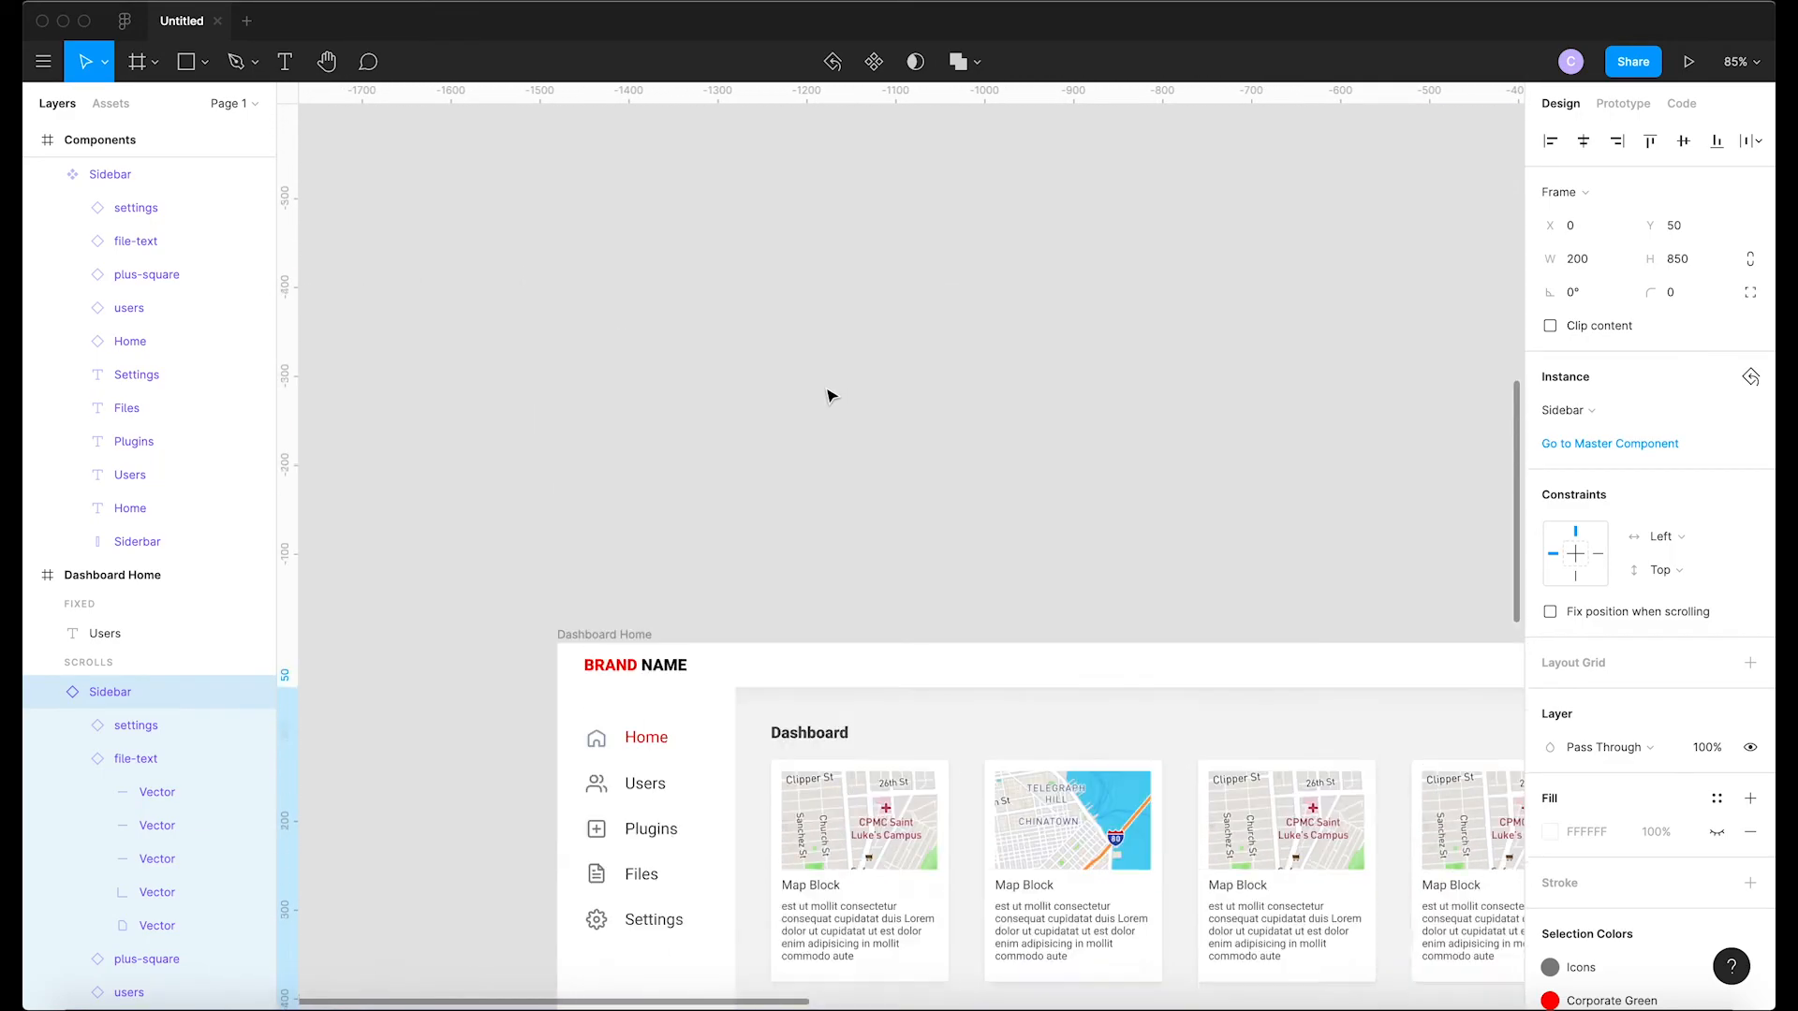
scroll(829, 397, "up", 10)
scroll(763, 402, "down", 8)
scroll(764, 403, "right", 8)
scroll(1044, 616, "down", 2)
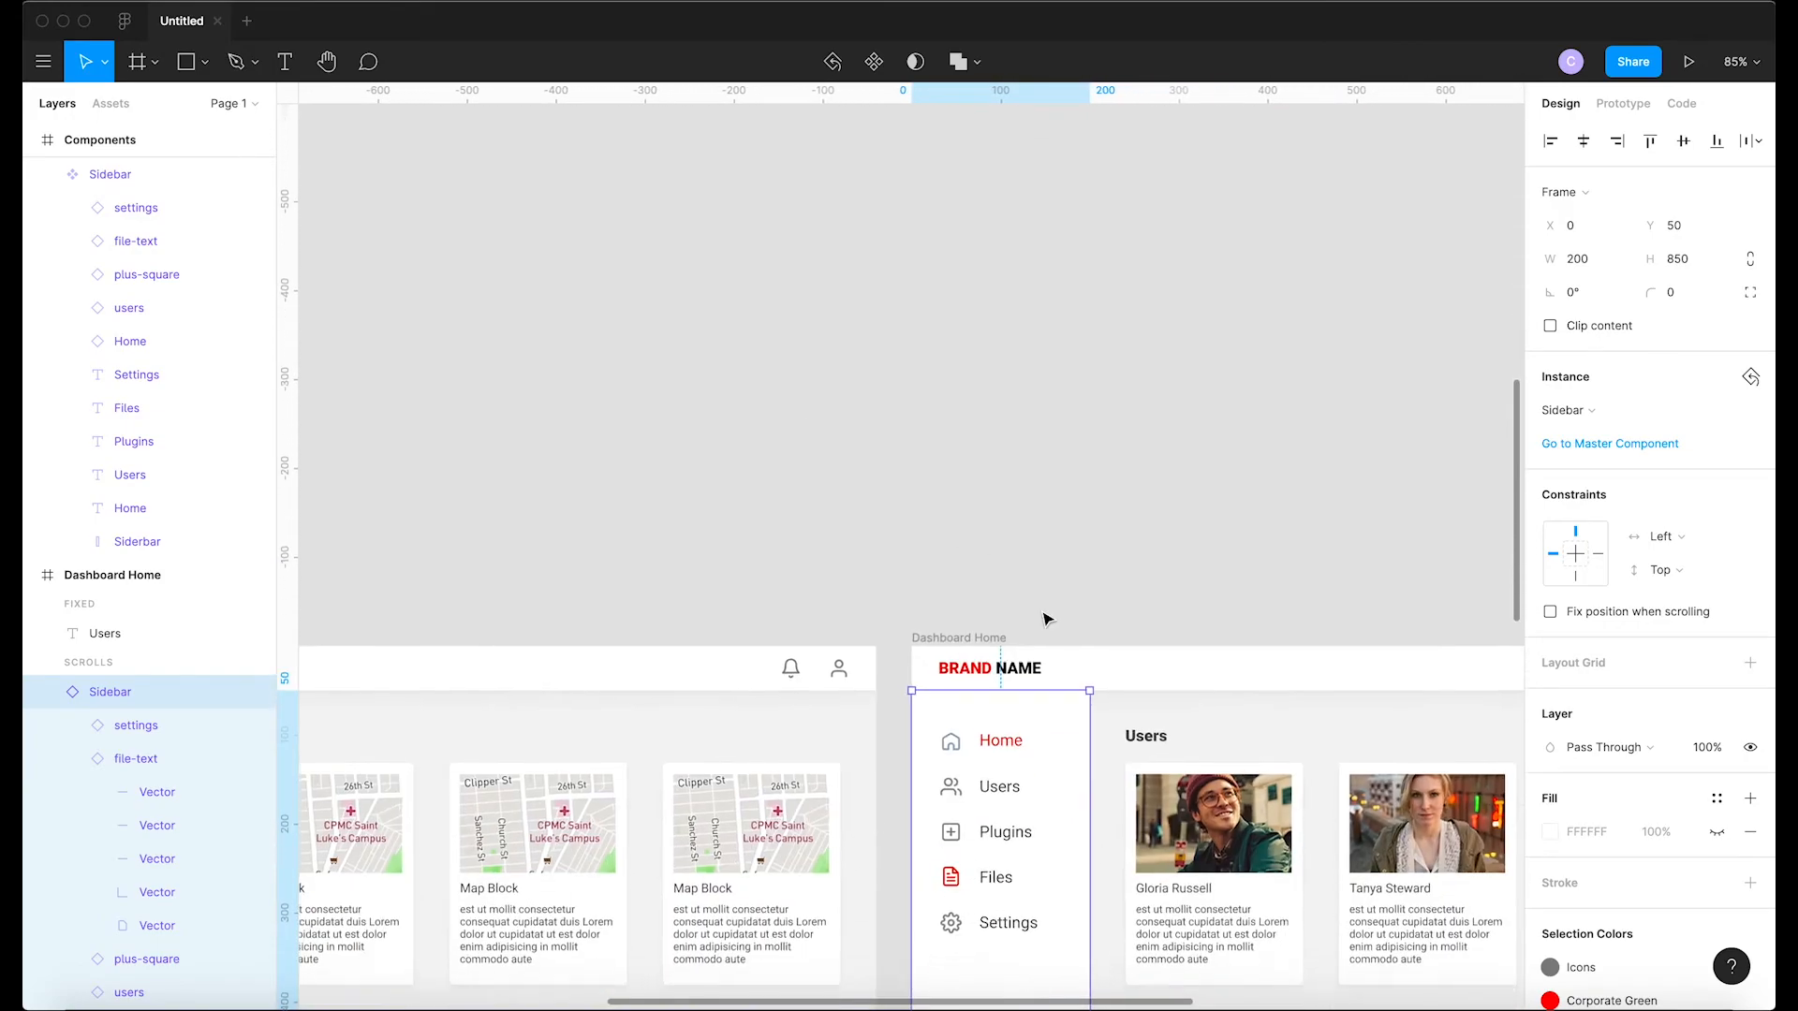
scroll(1046, 618, "down", 4)
scroll(1046, 618, "left", 1)
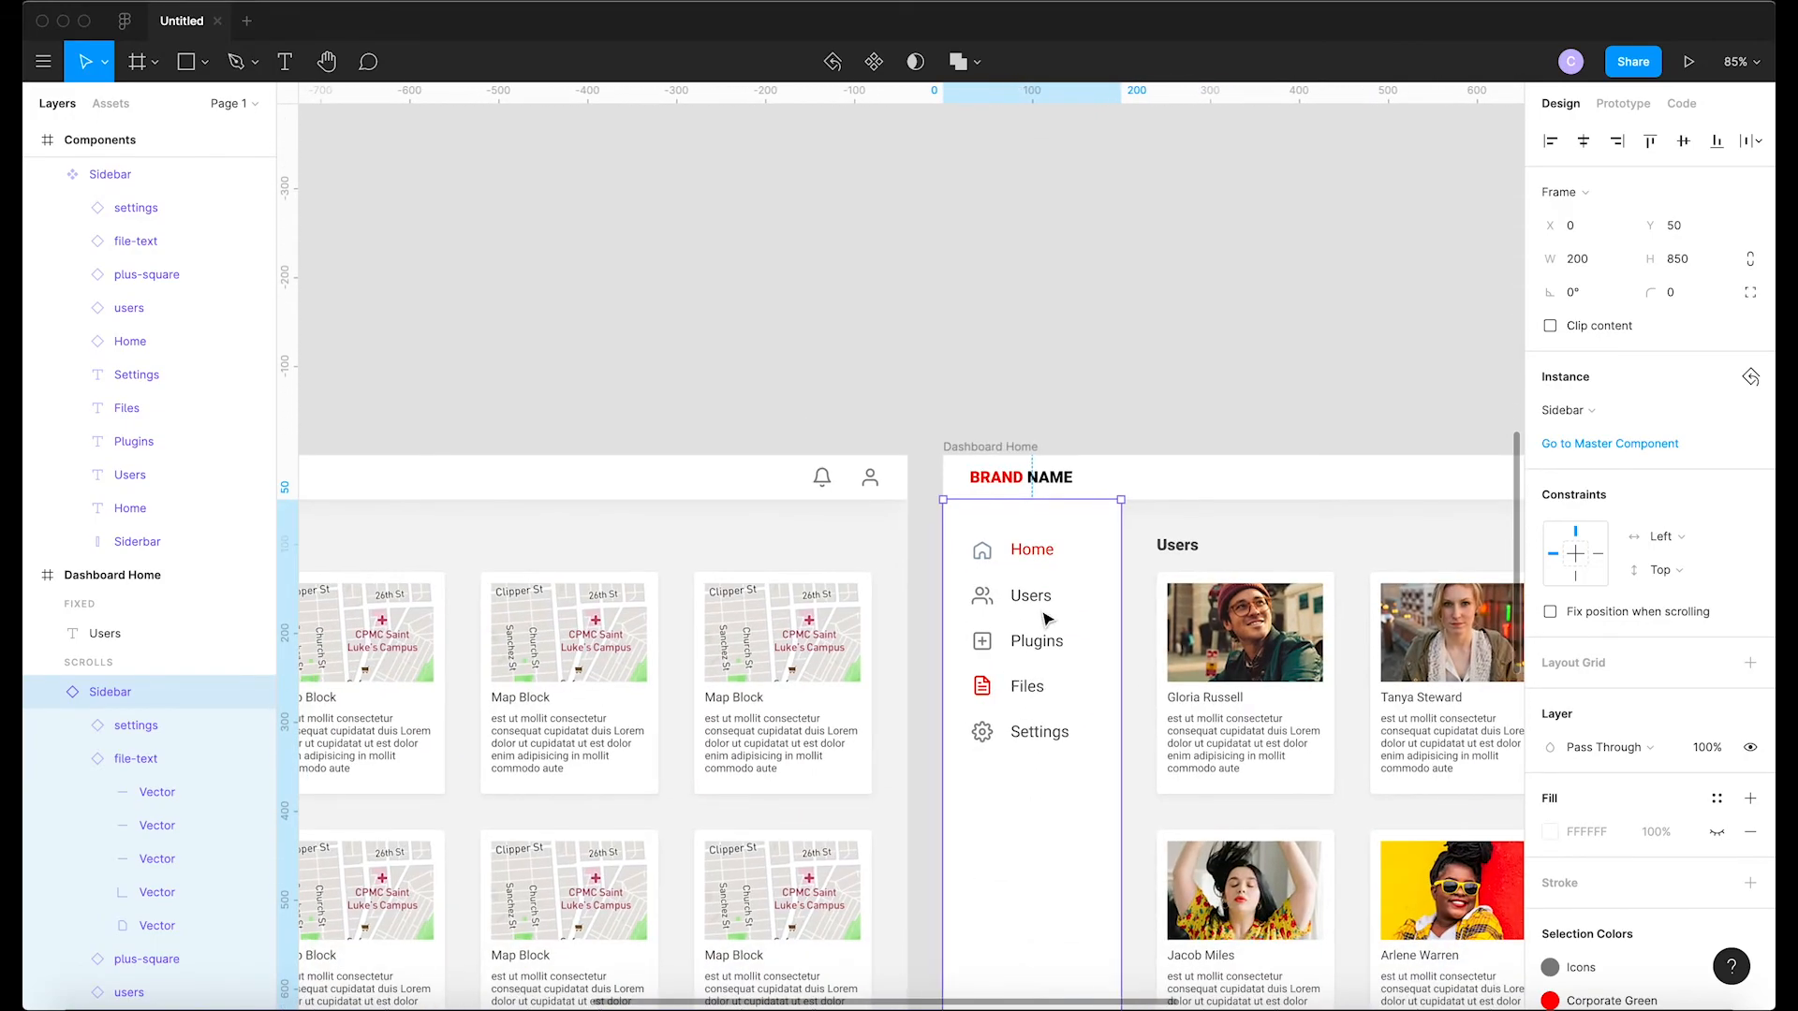
scroll(1046, 618, "down", 3)
scroll(1046, 618, "left", 1)
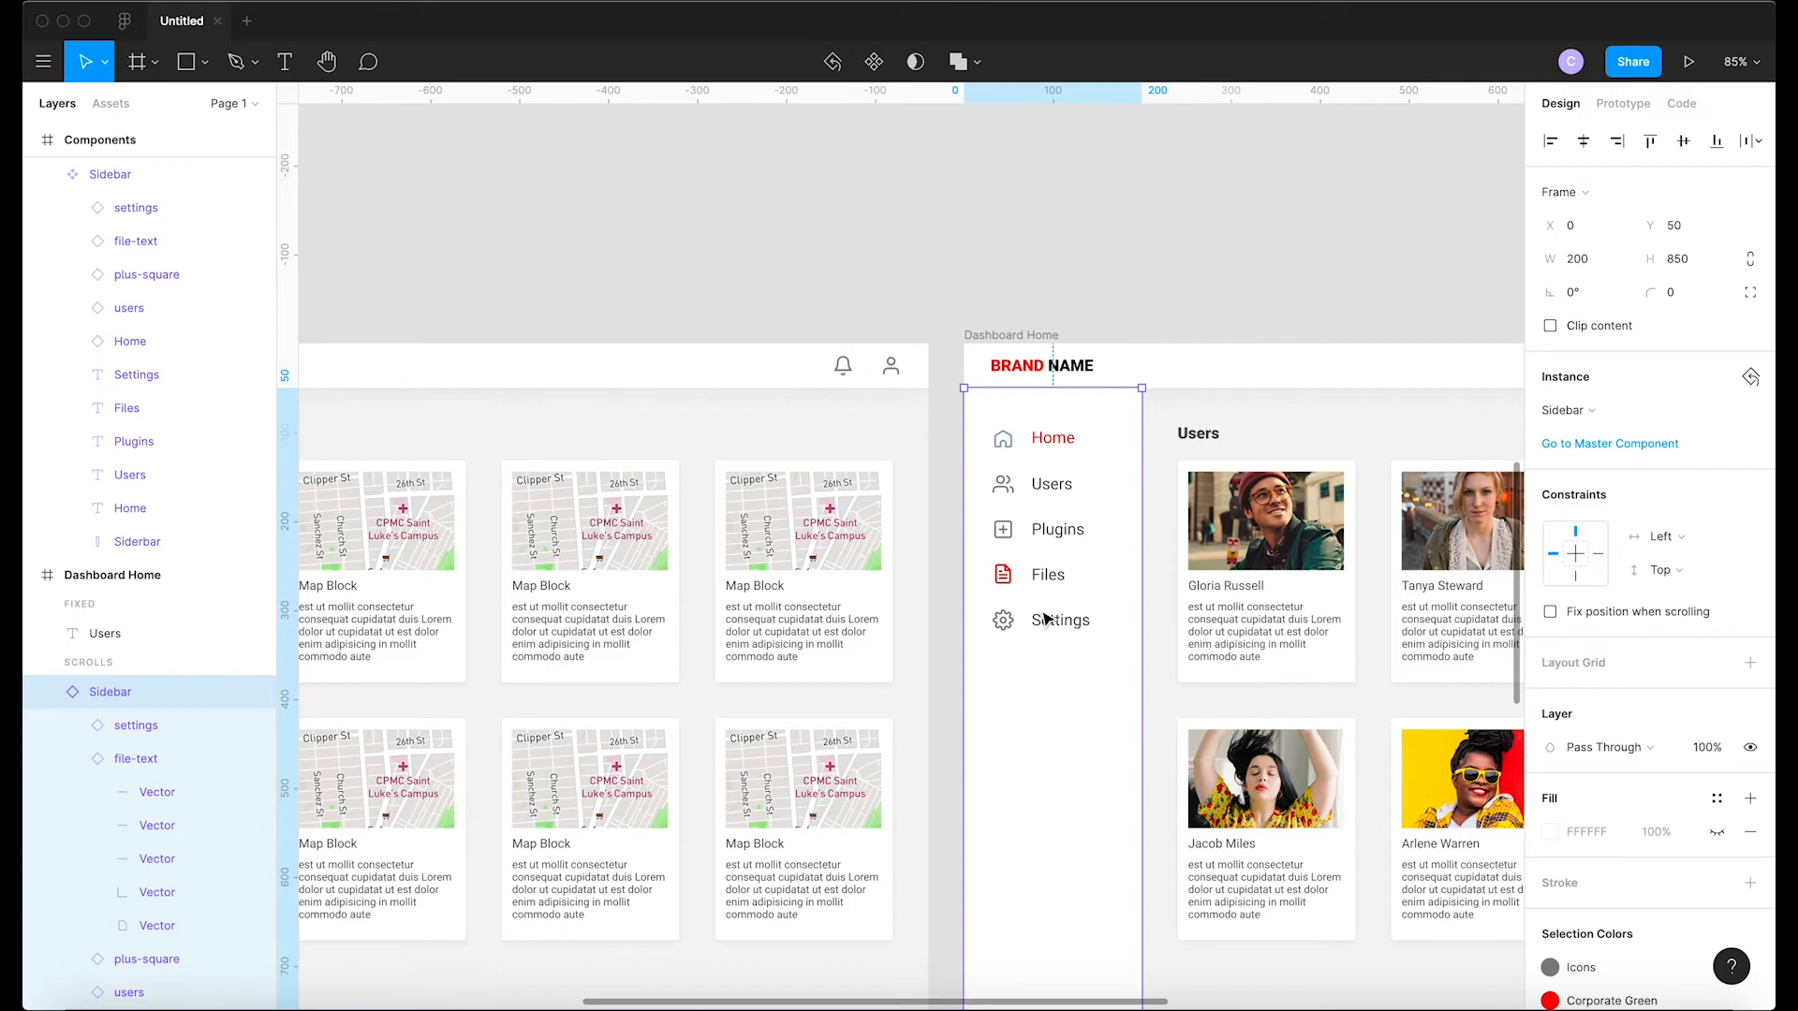
scroll(1046, 618, "left", 10)
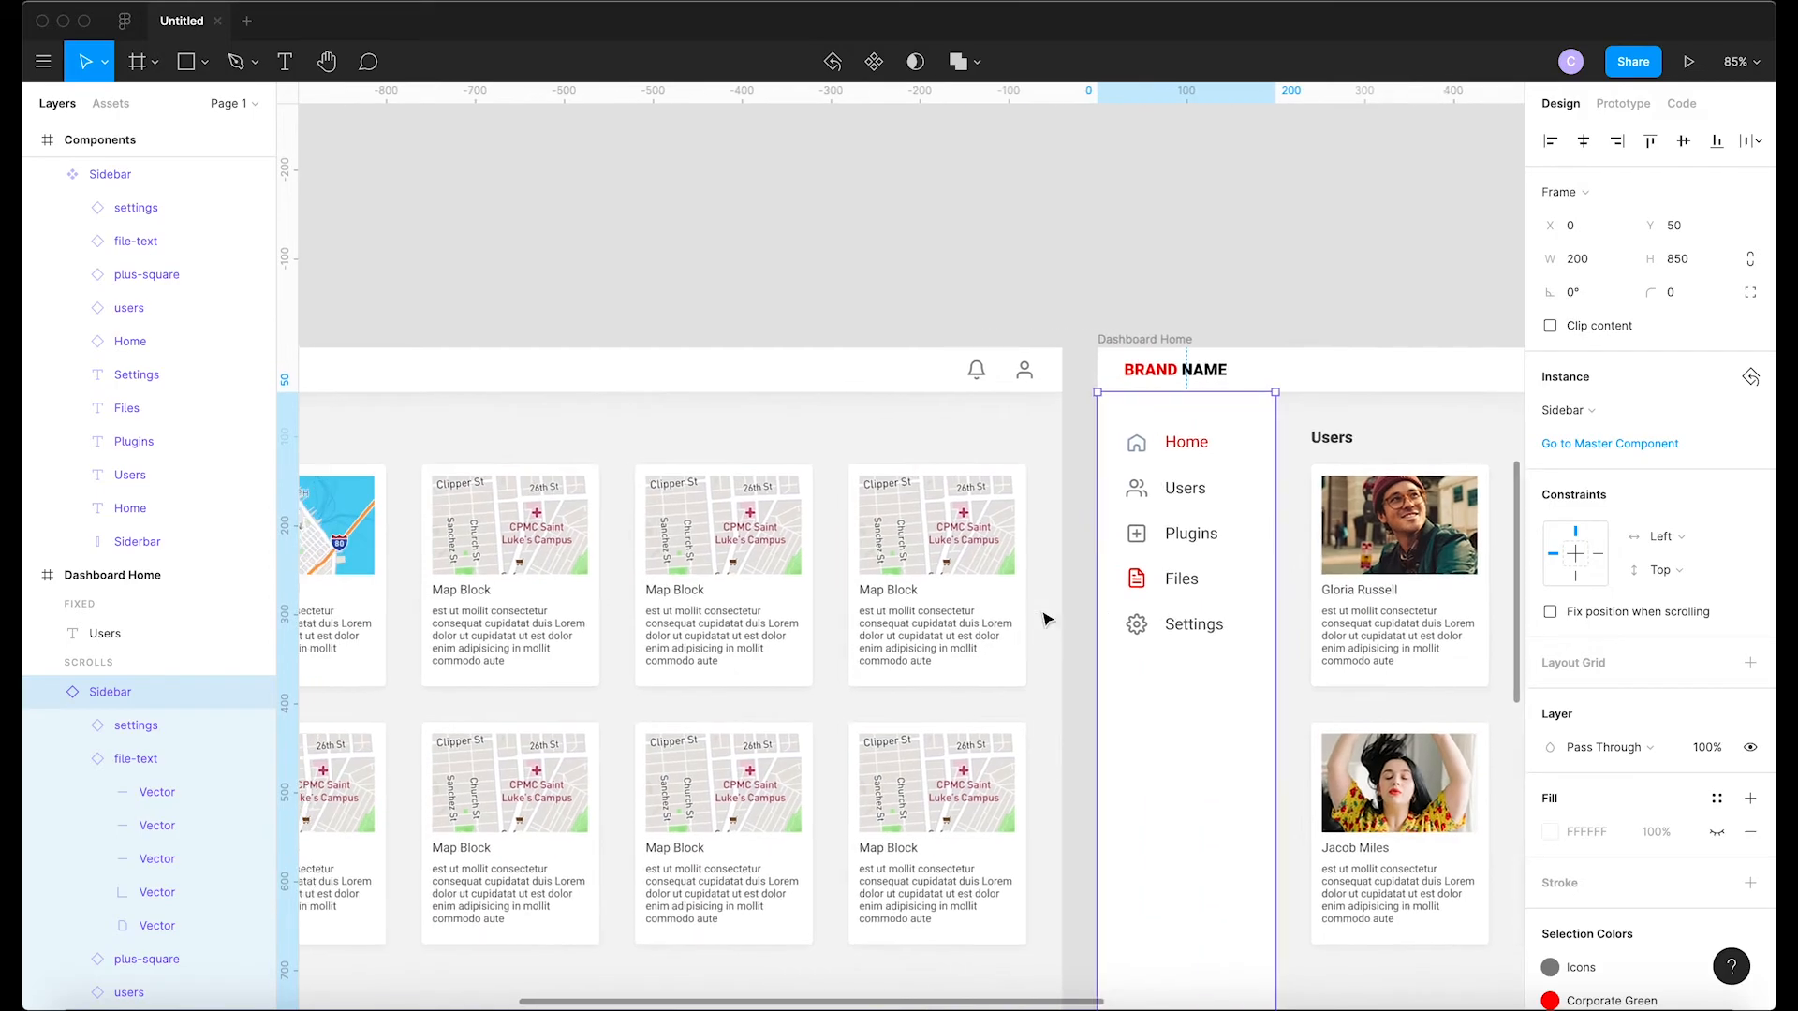
scroll(1046, 618, "down", 5)
scroll(1046, 618, "right", 10)
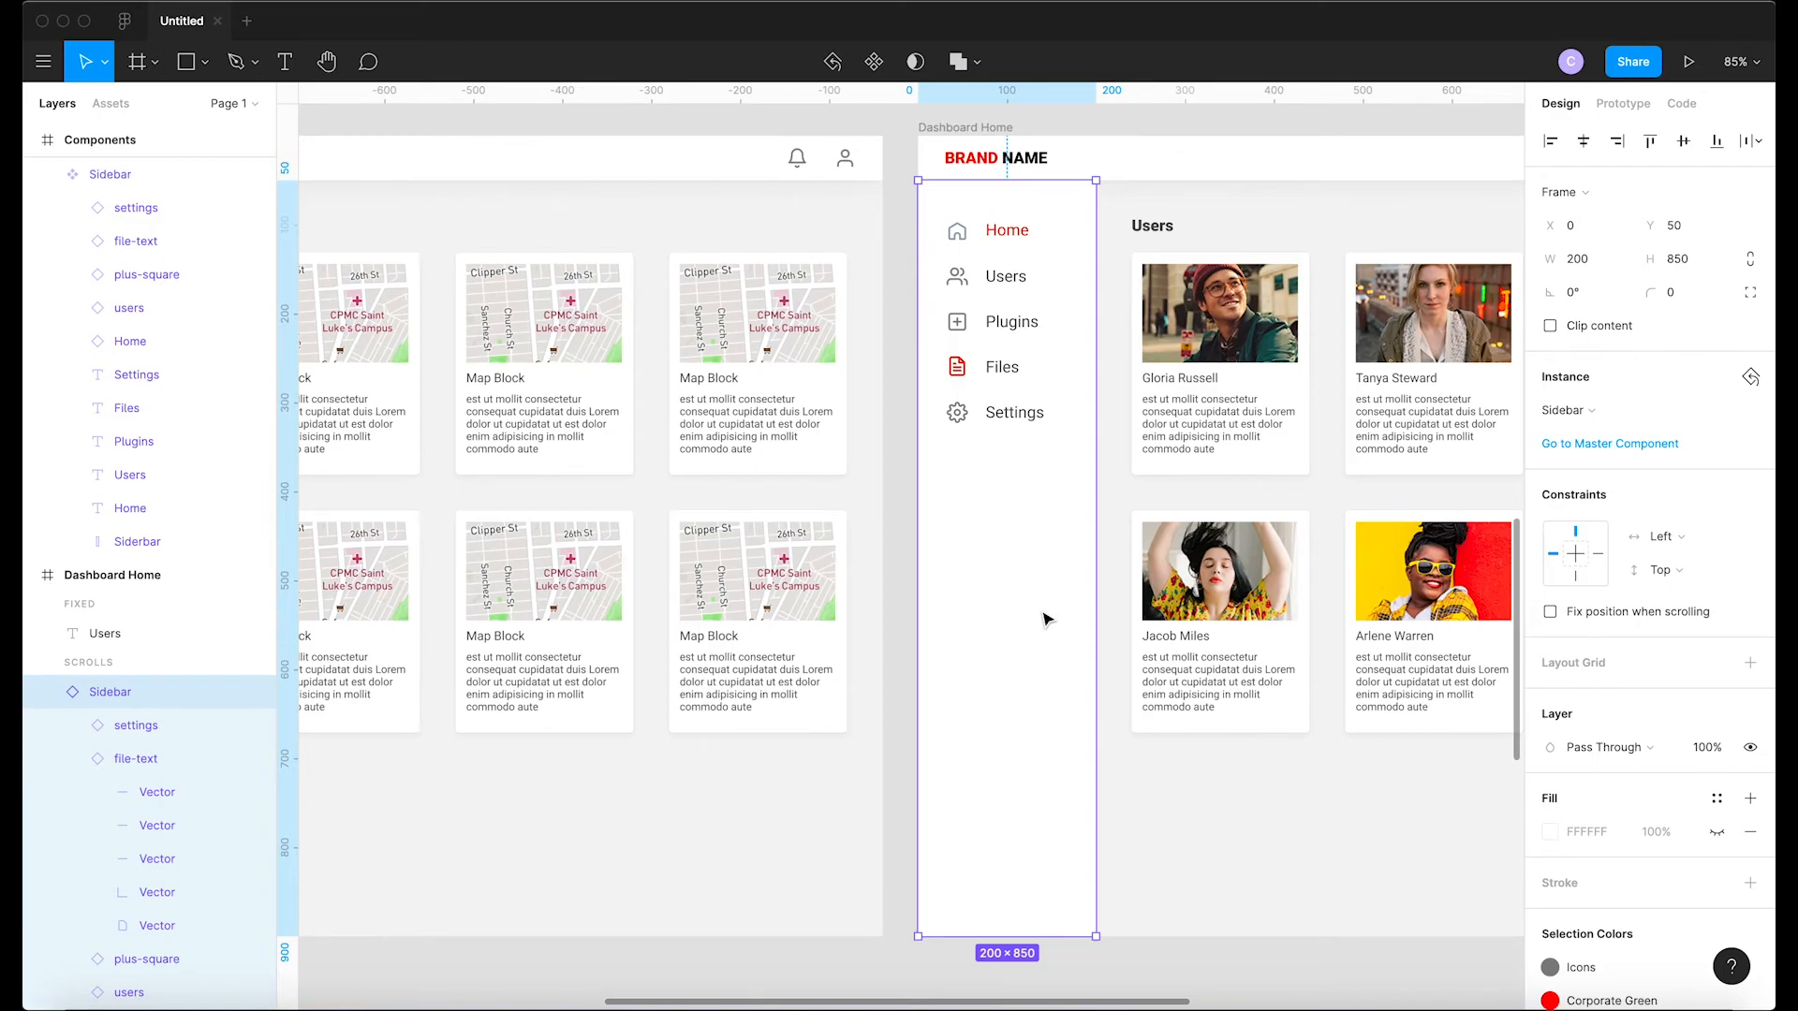
Push the overrides of the Users screen's Sidebar instance to its master component
scroll(1046, 618, "down", 5)
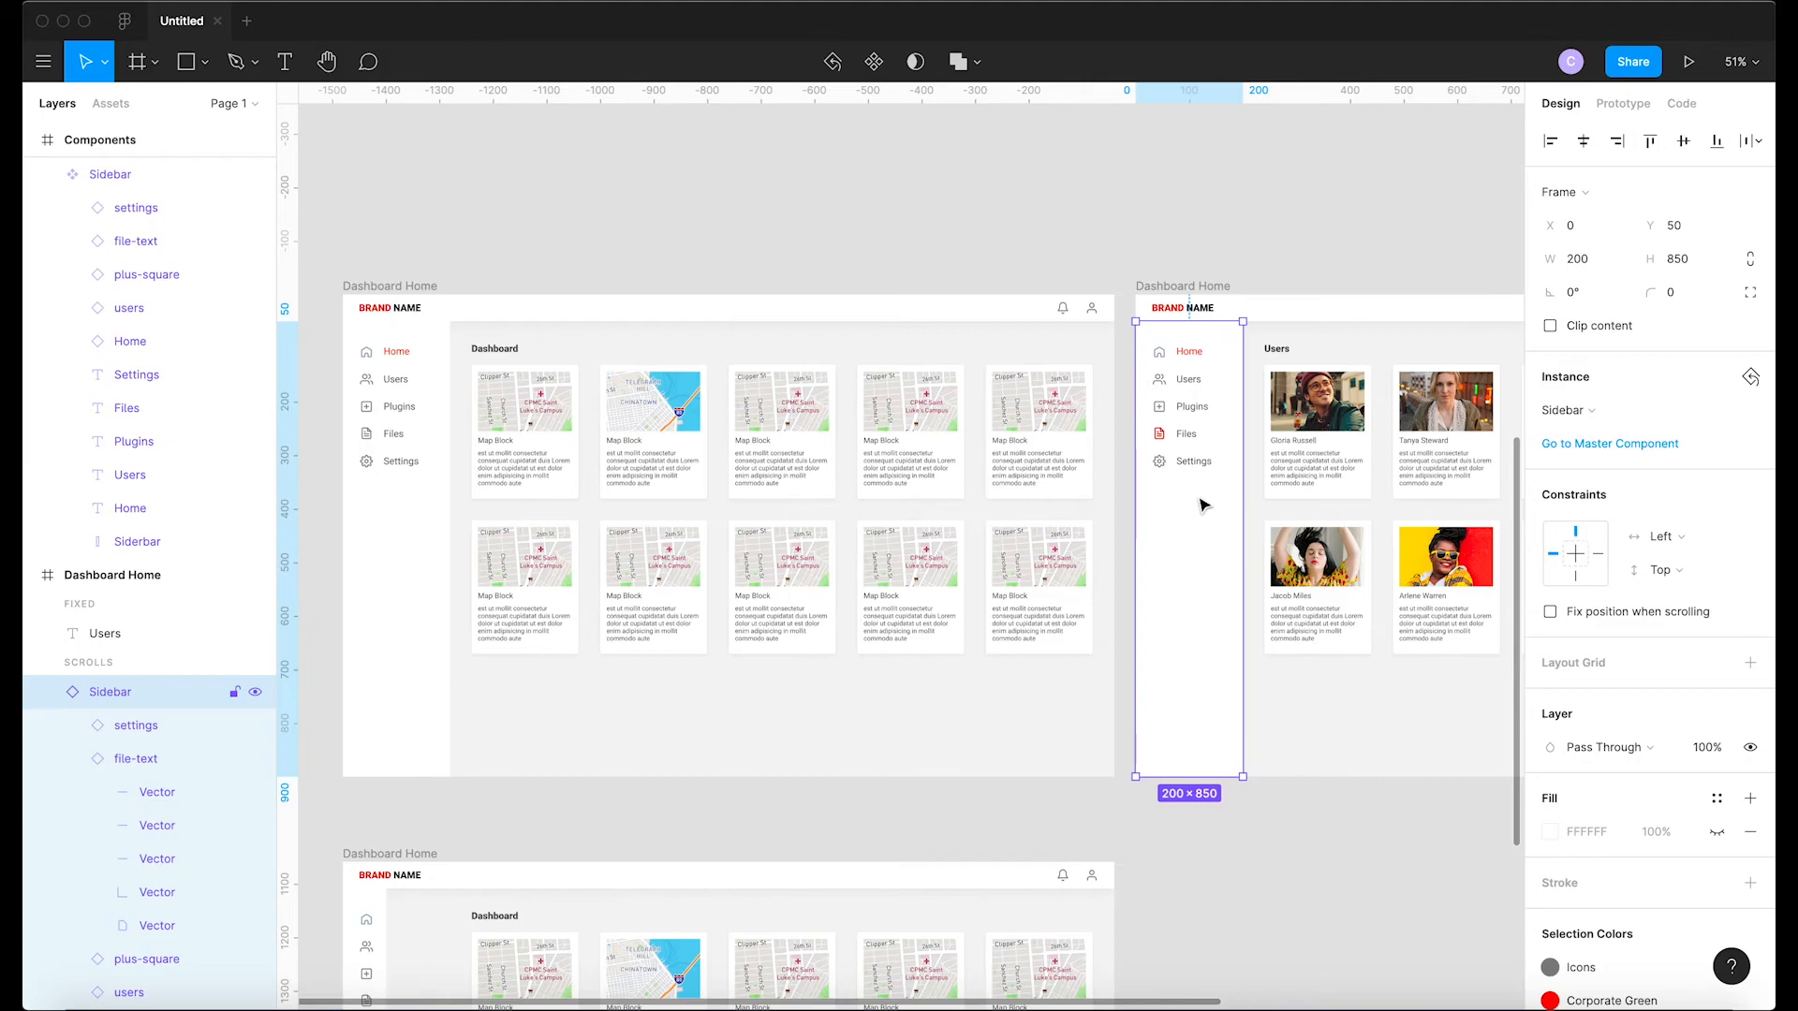
right_click(1204, 506)
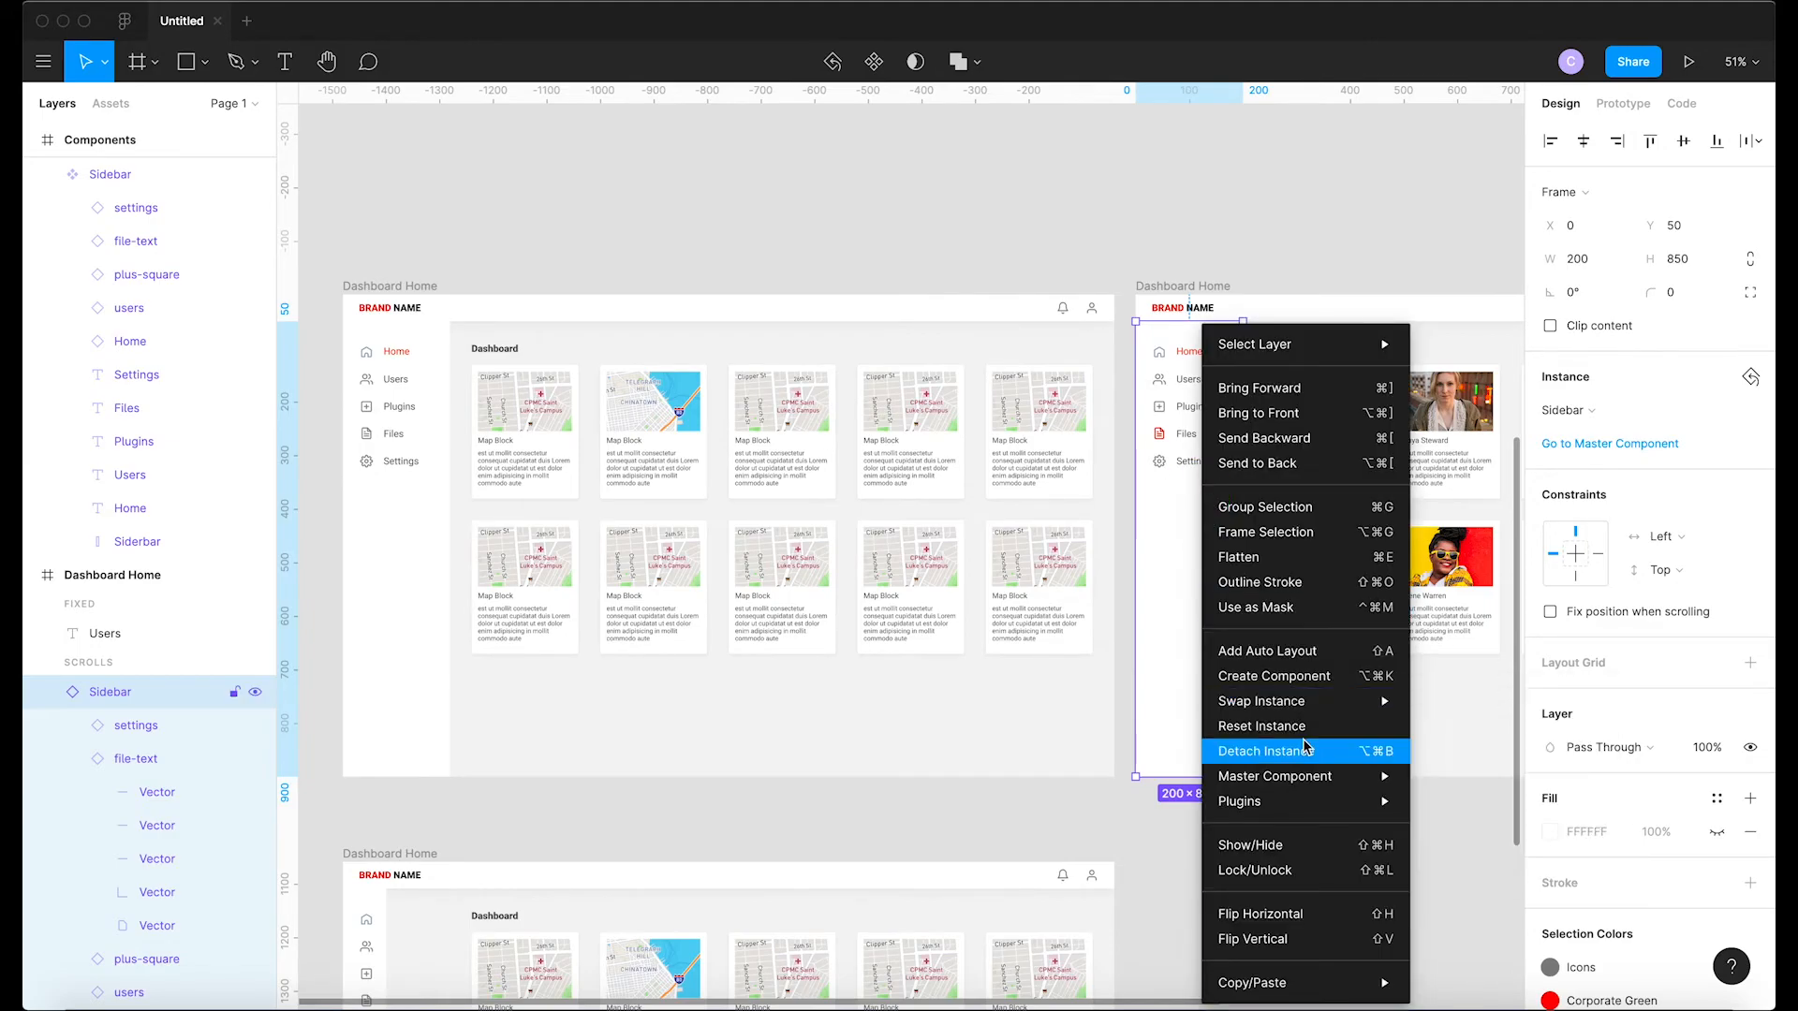
mouse_move(1309, 775)
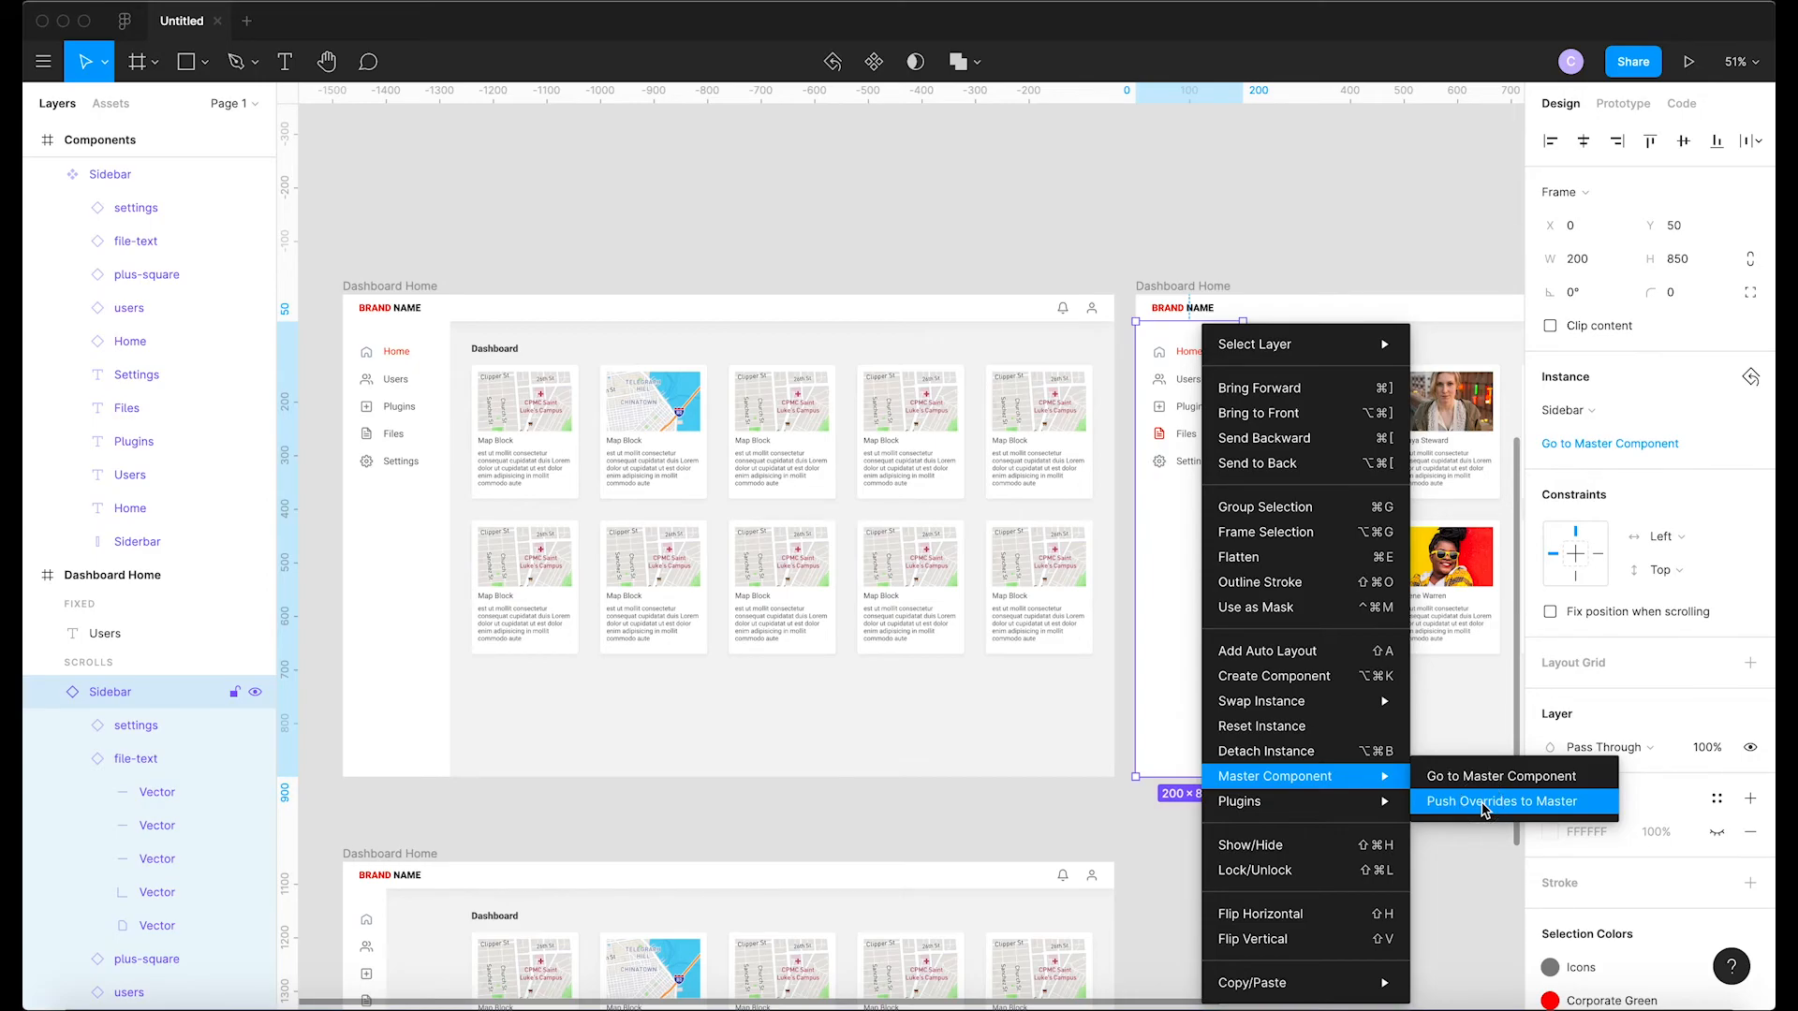
left_click(1484, 807)
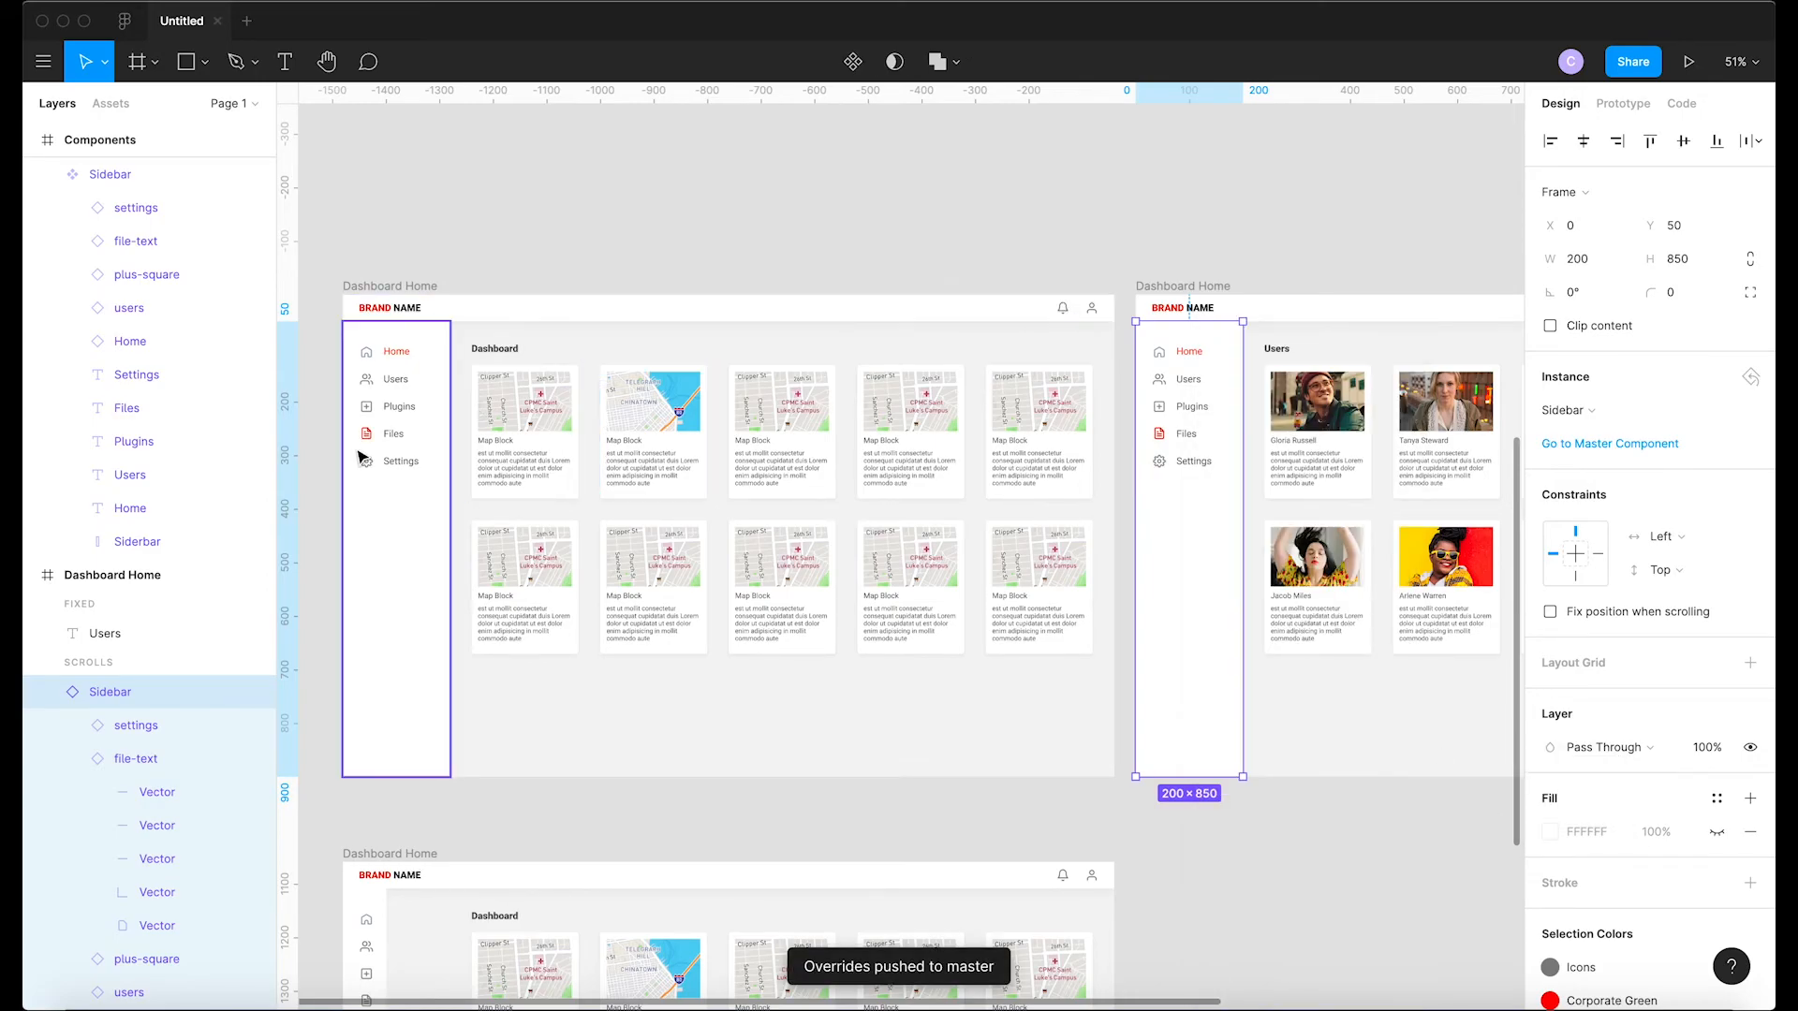
Check the Files icon in the master Sidebar, the Dashboard screen's sidebar and the lower frame's icon-only sidebar
scroll(373, 445, "down", 1)
scroll(373, 445, "down", 2)
scroll(372, 444, "up", 10)
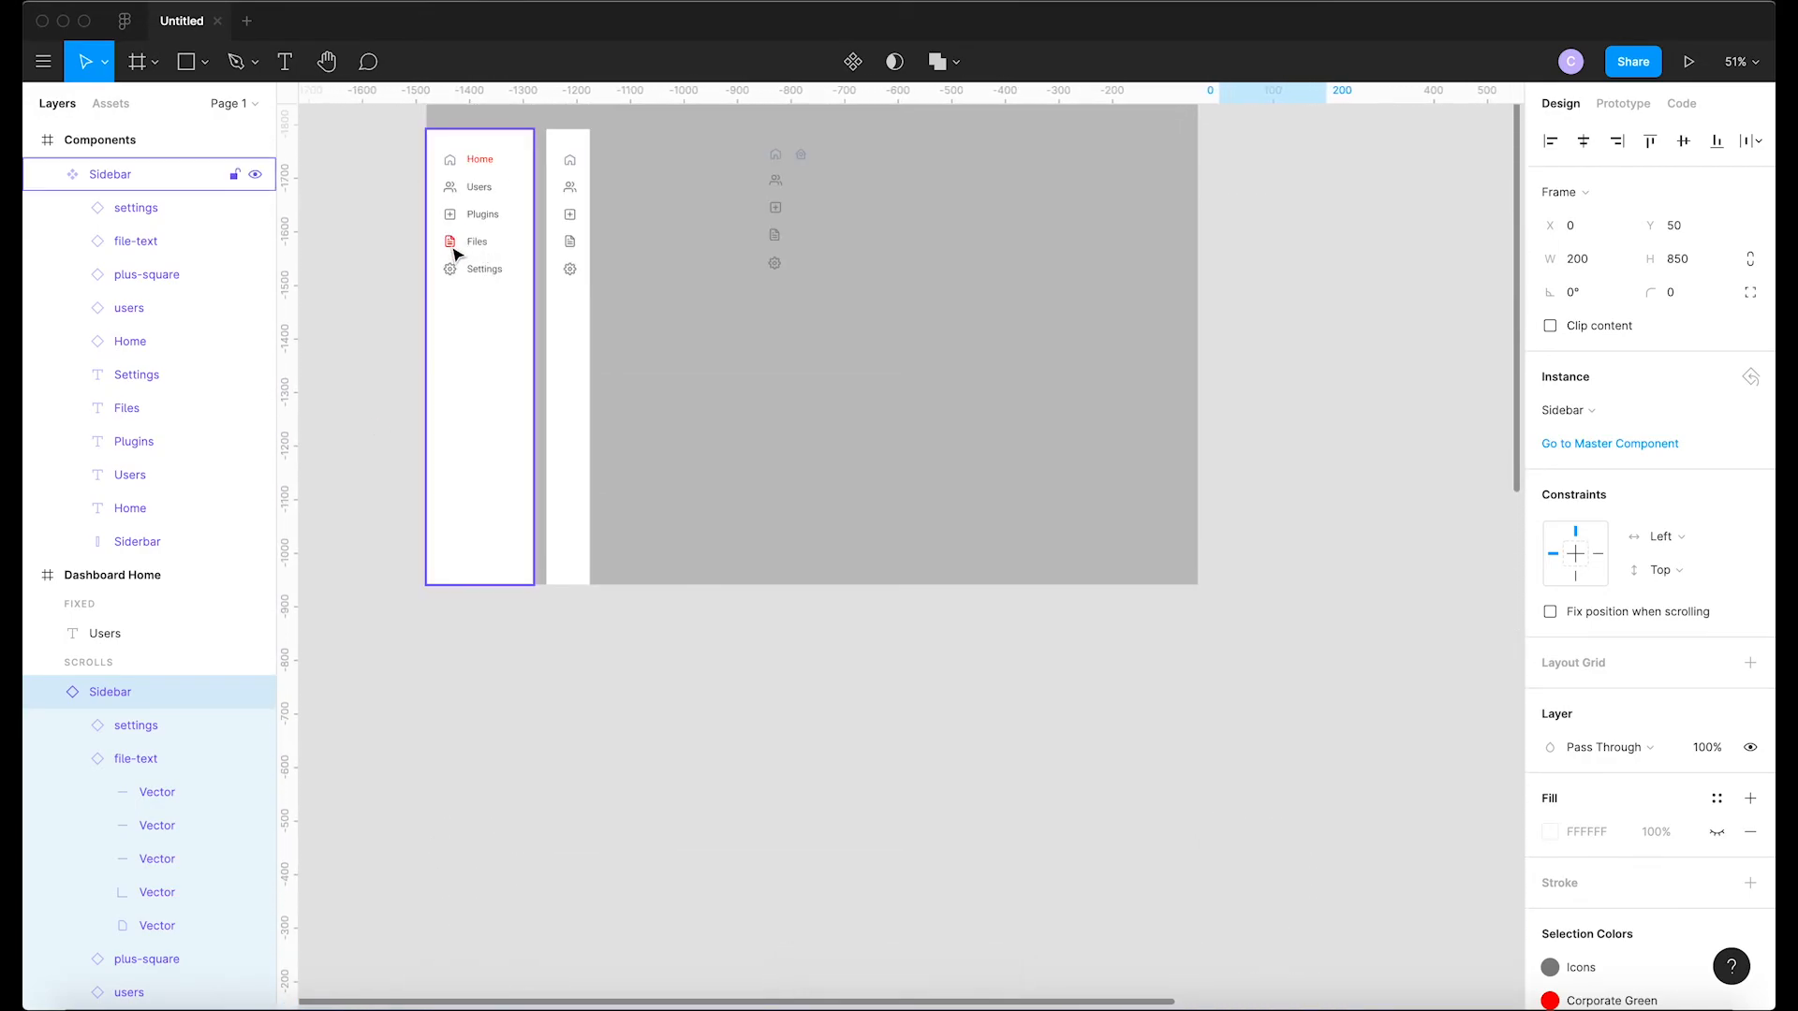
scroll(459, 248, "down", 10)
scroll(1015, 561, "right", 3)
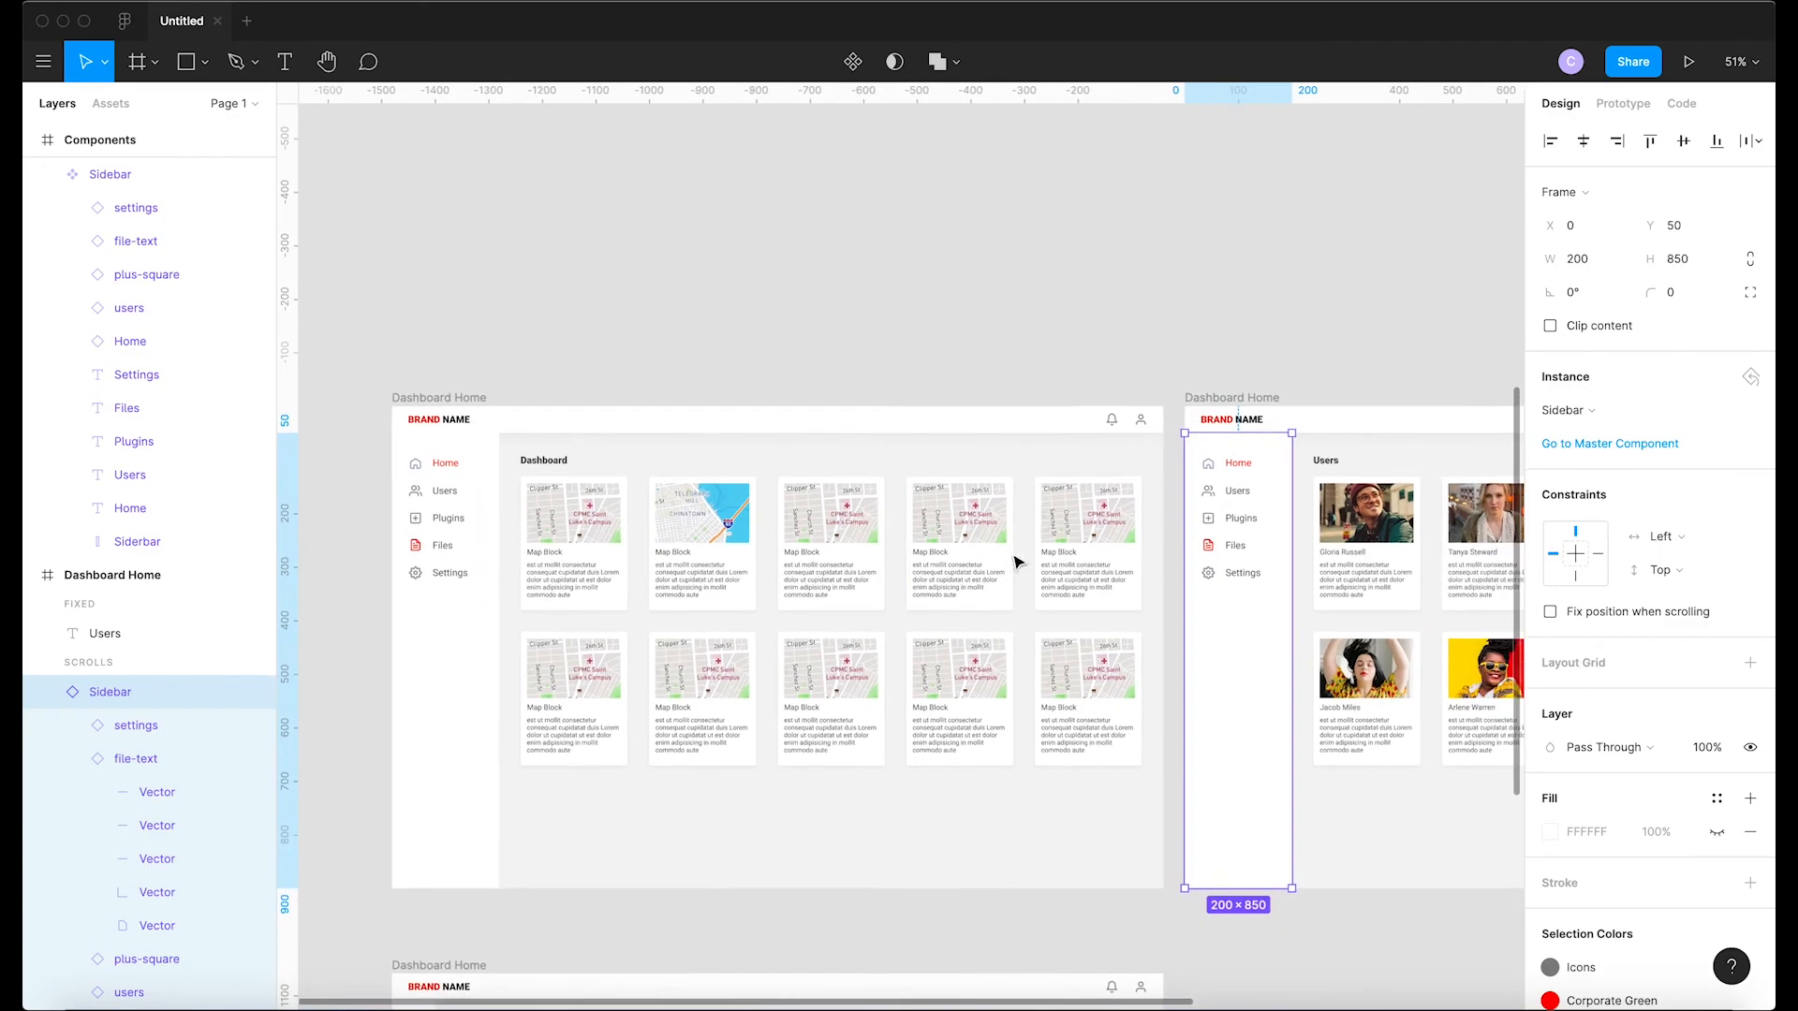
scroll(1123, 561, "down", 4)
scroll(1122, 562, "down", 5)
scroll(1123, 562, "left", 1)
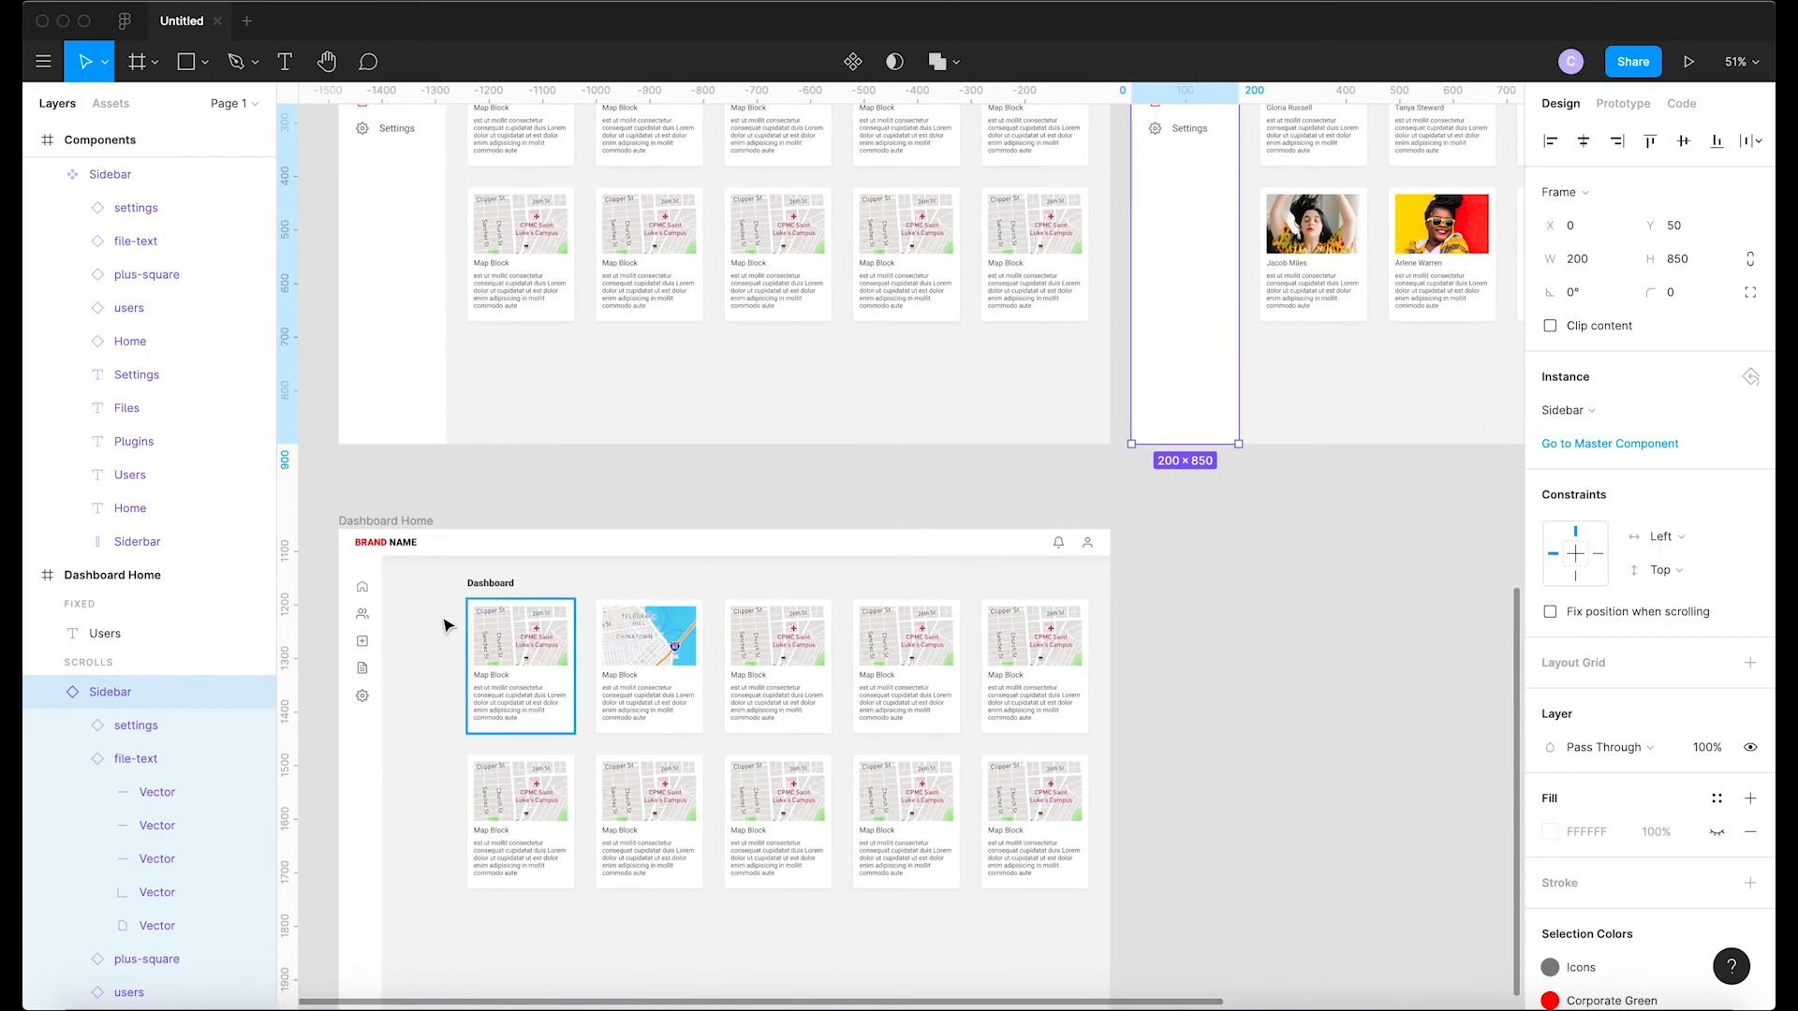
scroll(378, 671, "up", 12)
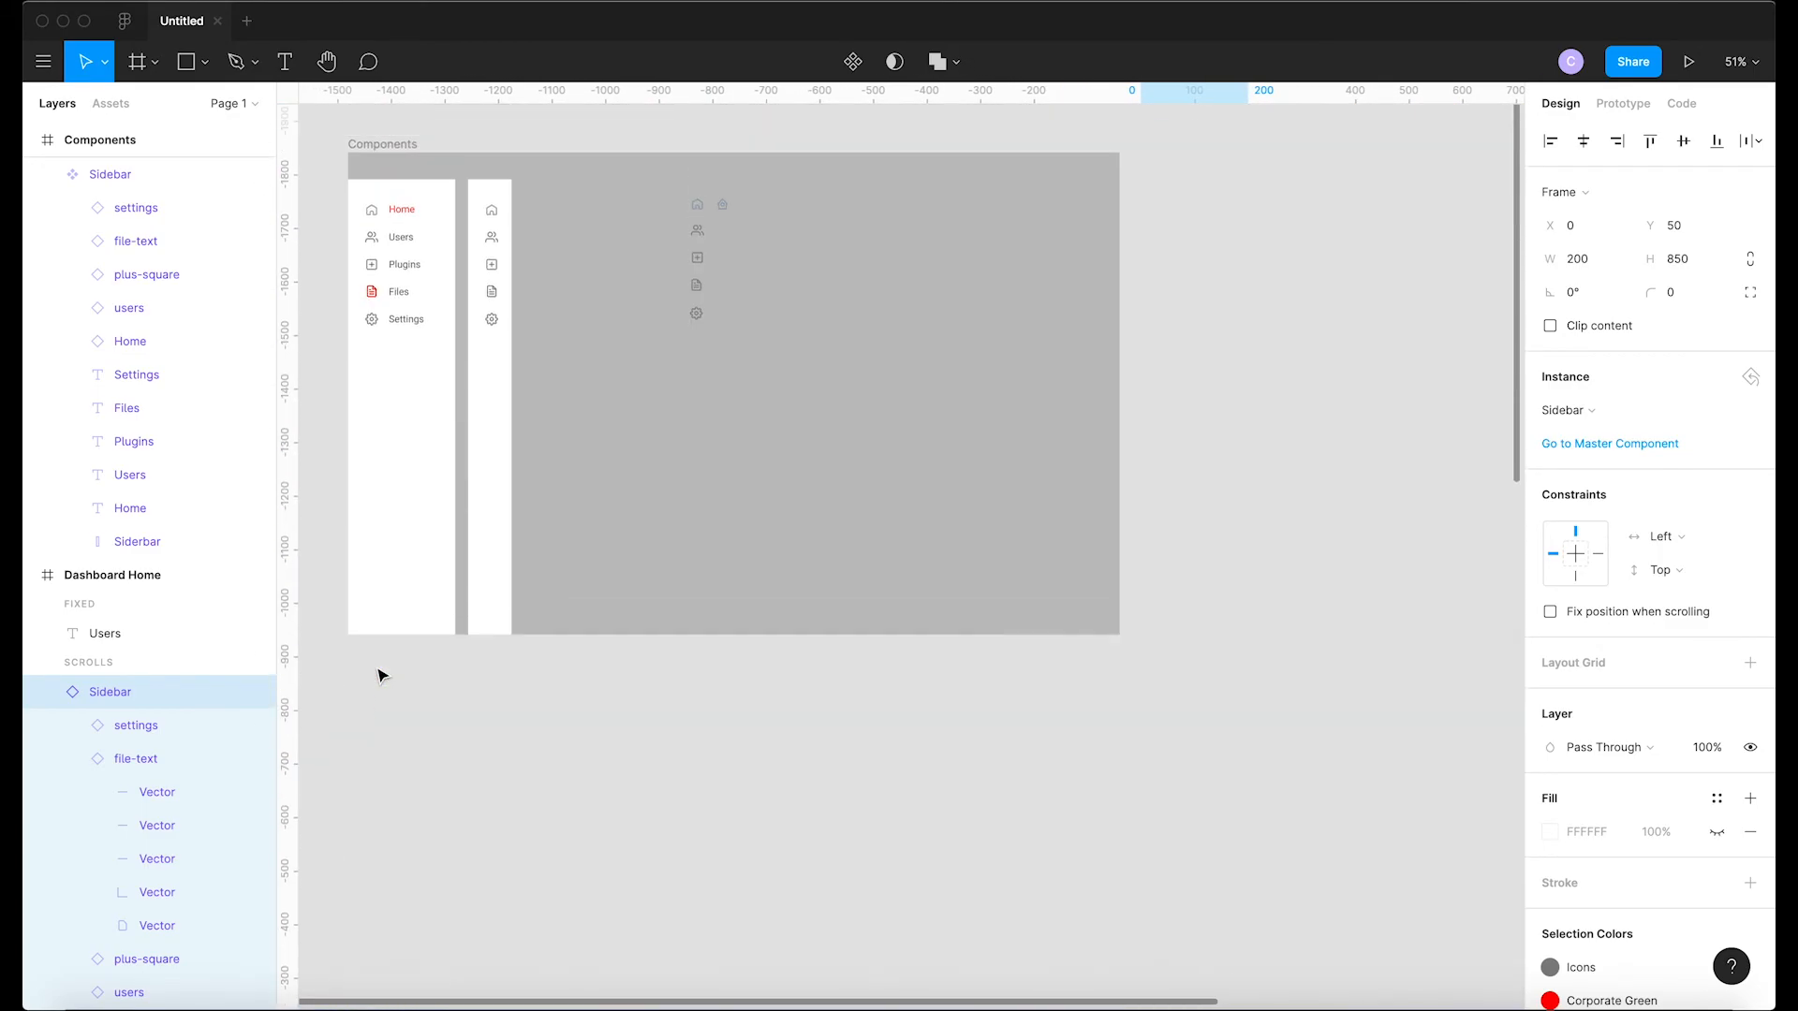
scroll(494, 522, "down", 9)
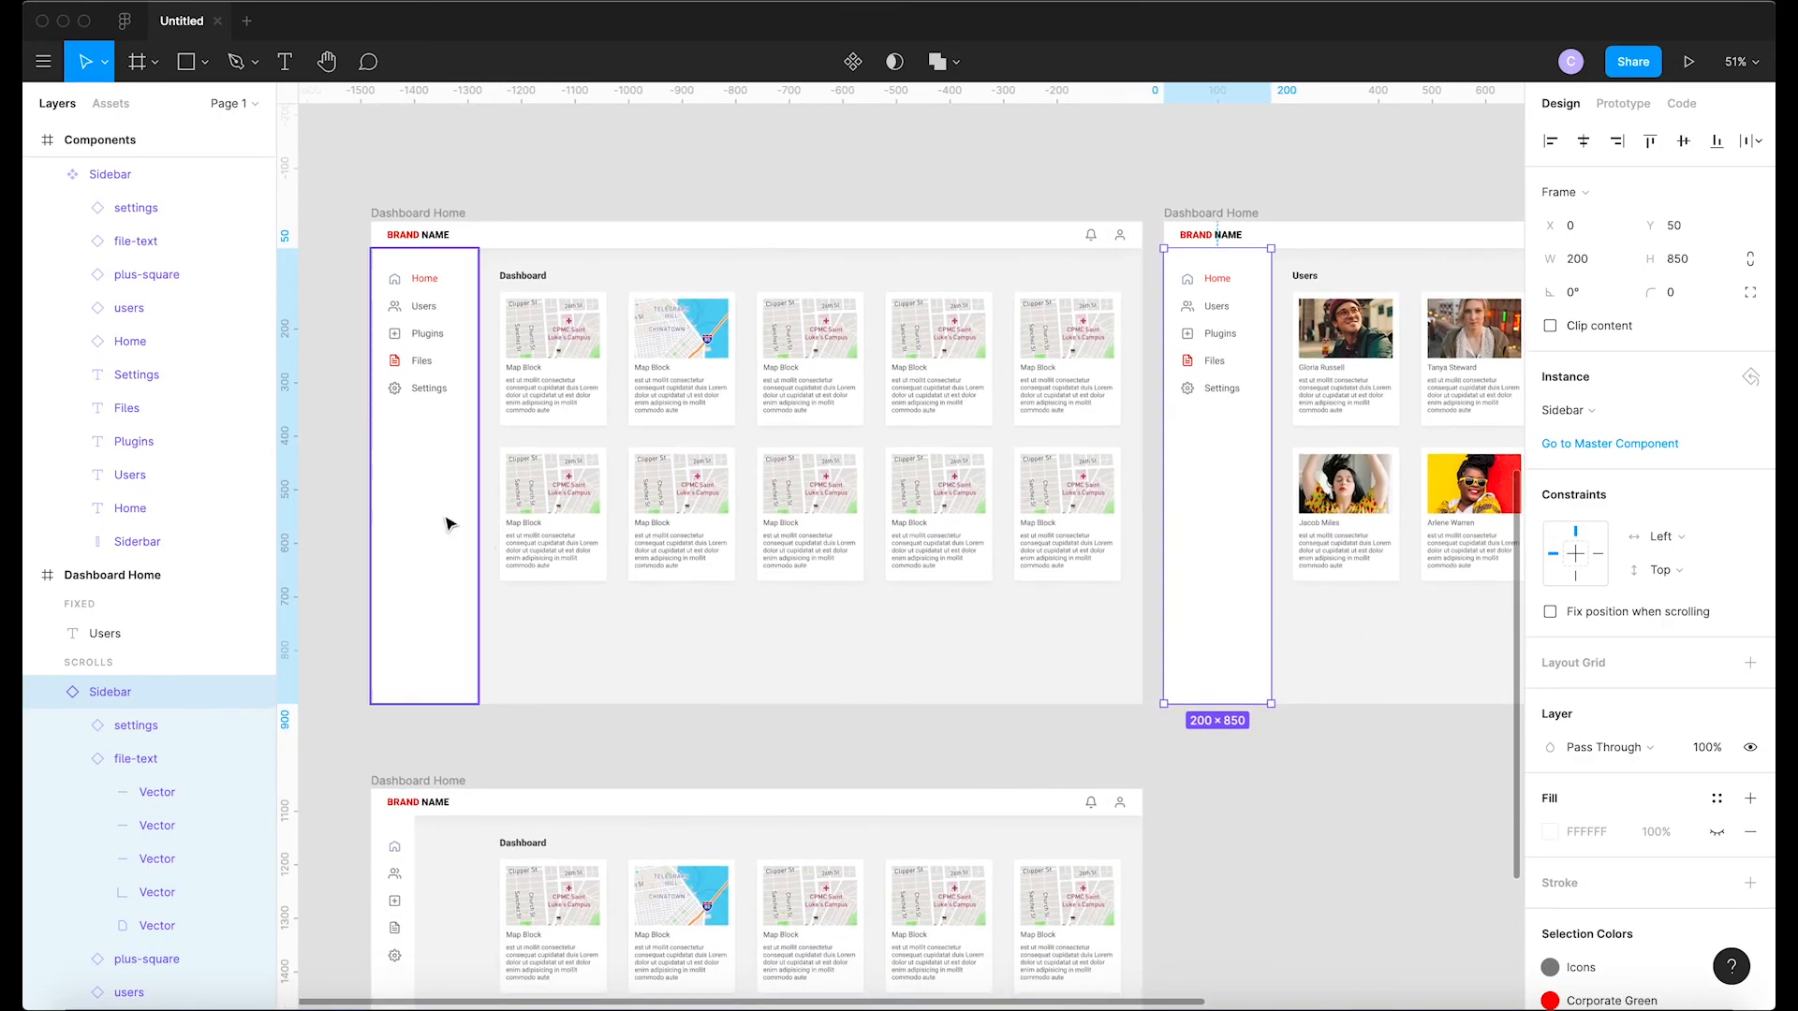
scroll(453, 599, "down", 5)
scroll(452, 599, "left", 1)
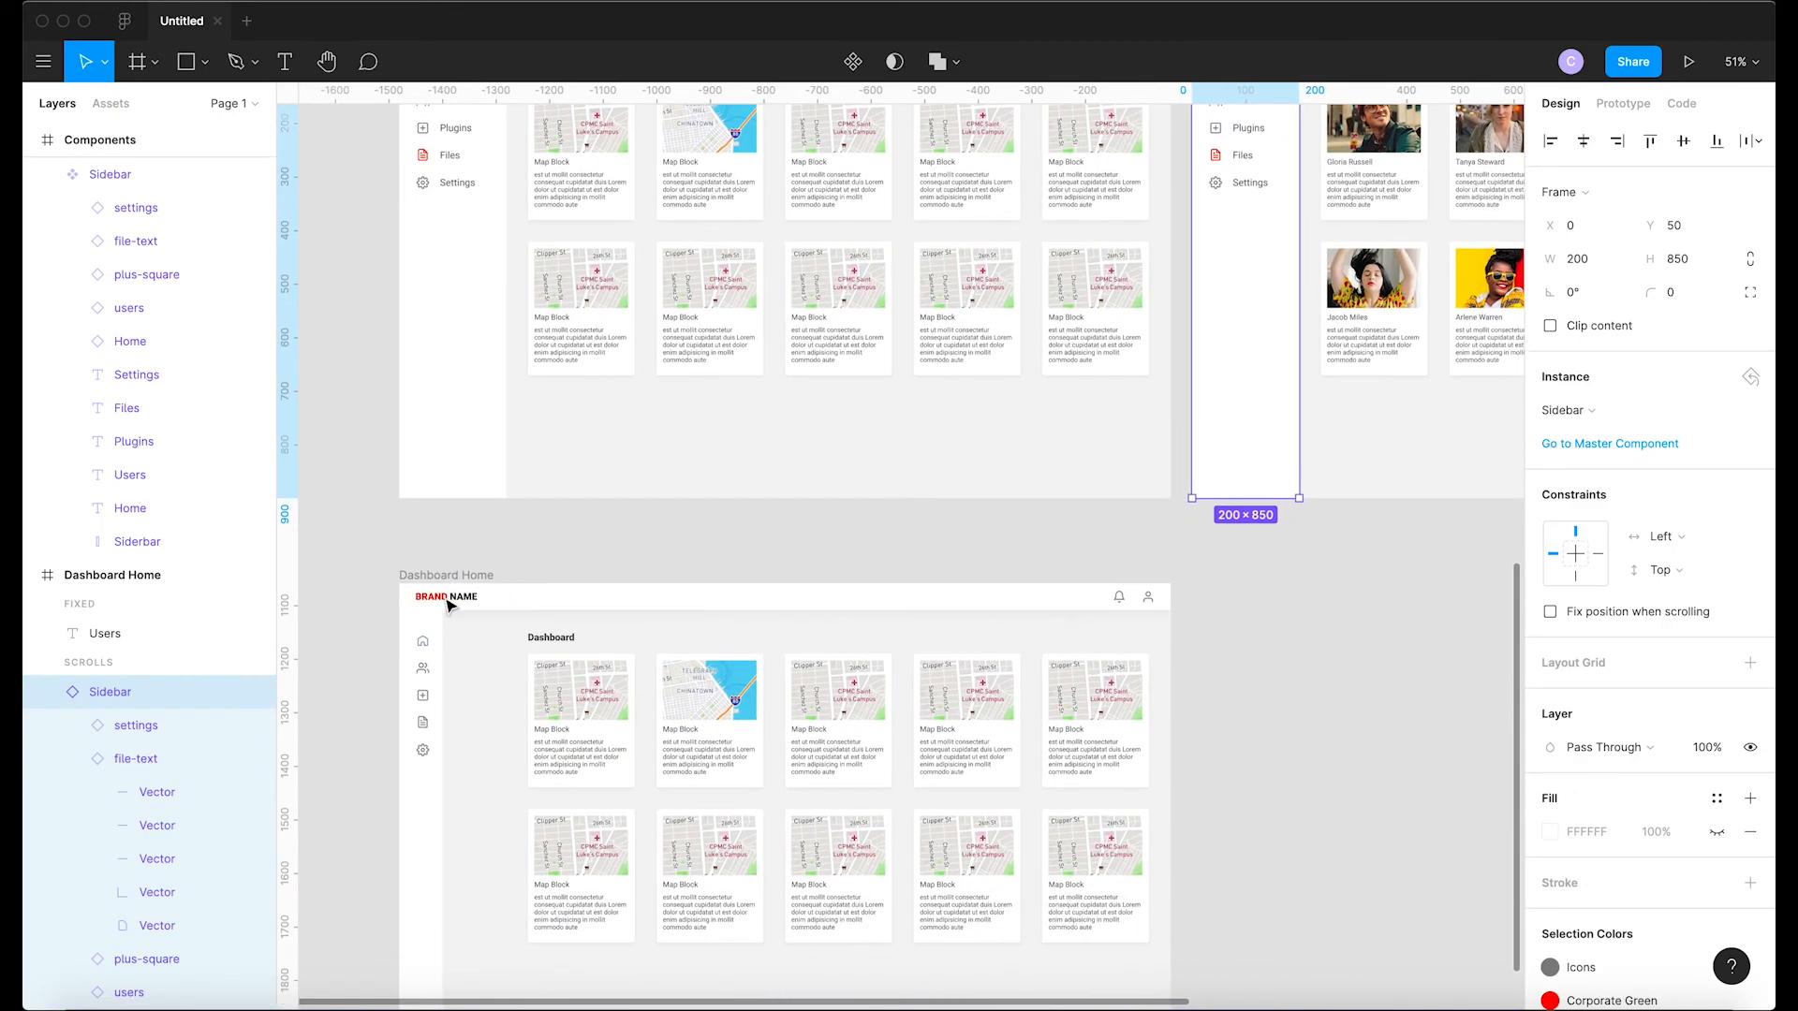
Go to the master component of the lower Dashboard Home frame's Sidebar-mini and compare it with the Sidebar master
right_click(429, 839)
left_click(493, 779)
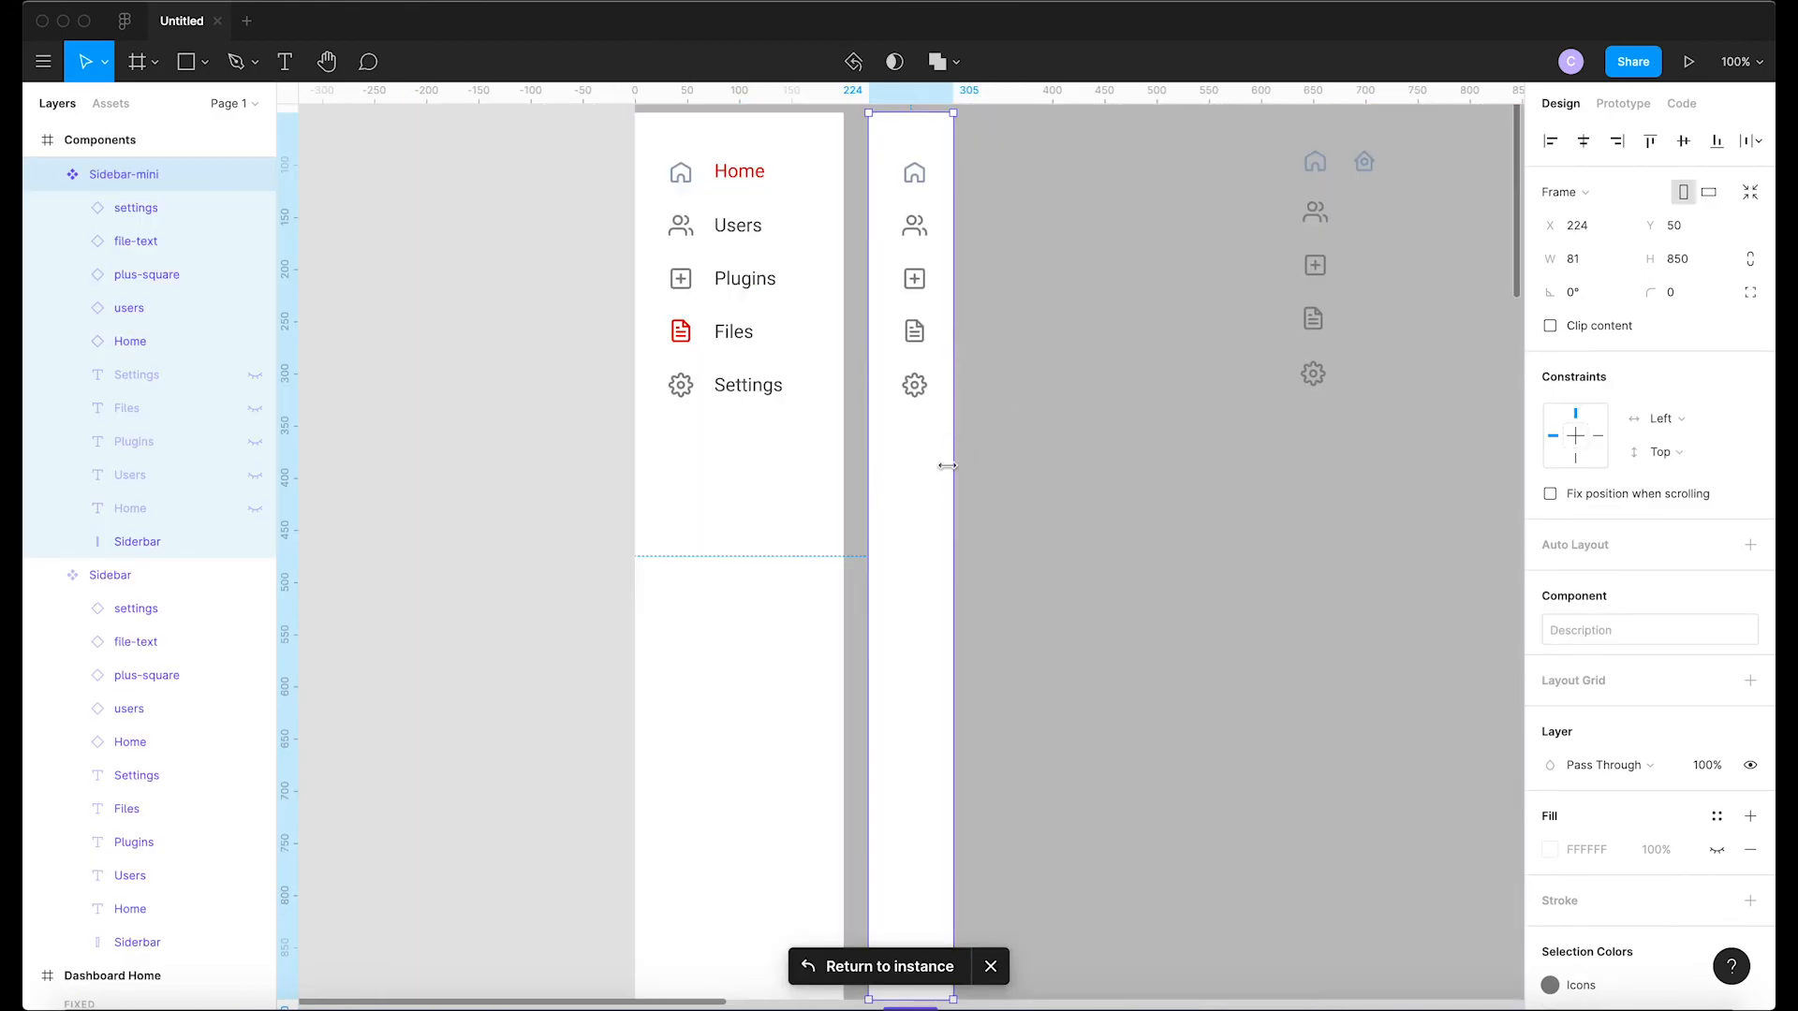
scroll(967, 456, "down", 5)
scroll(967, 456, "right", 2)
scroll(967, 456, "up", 7)
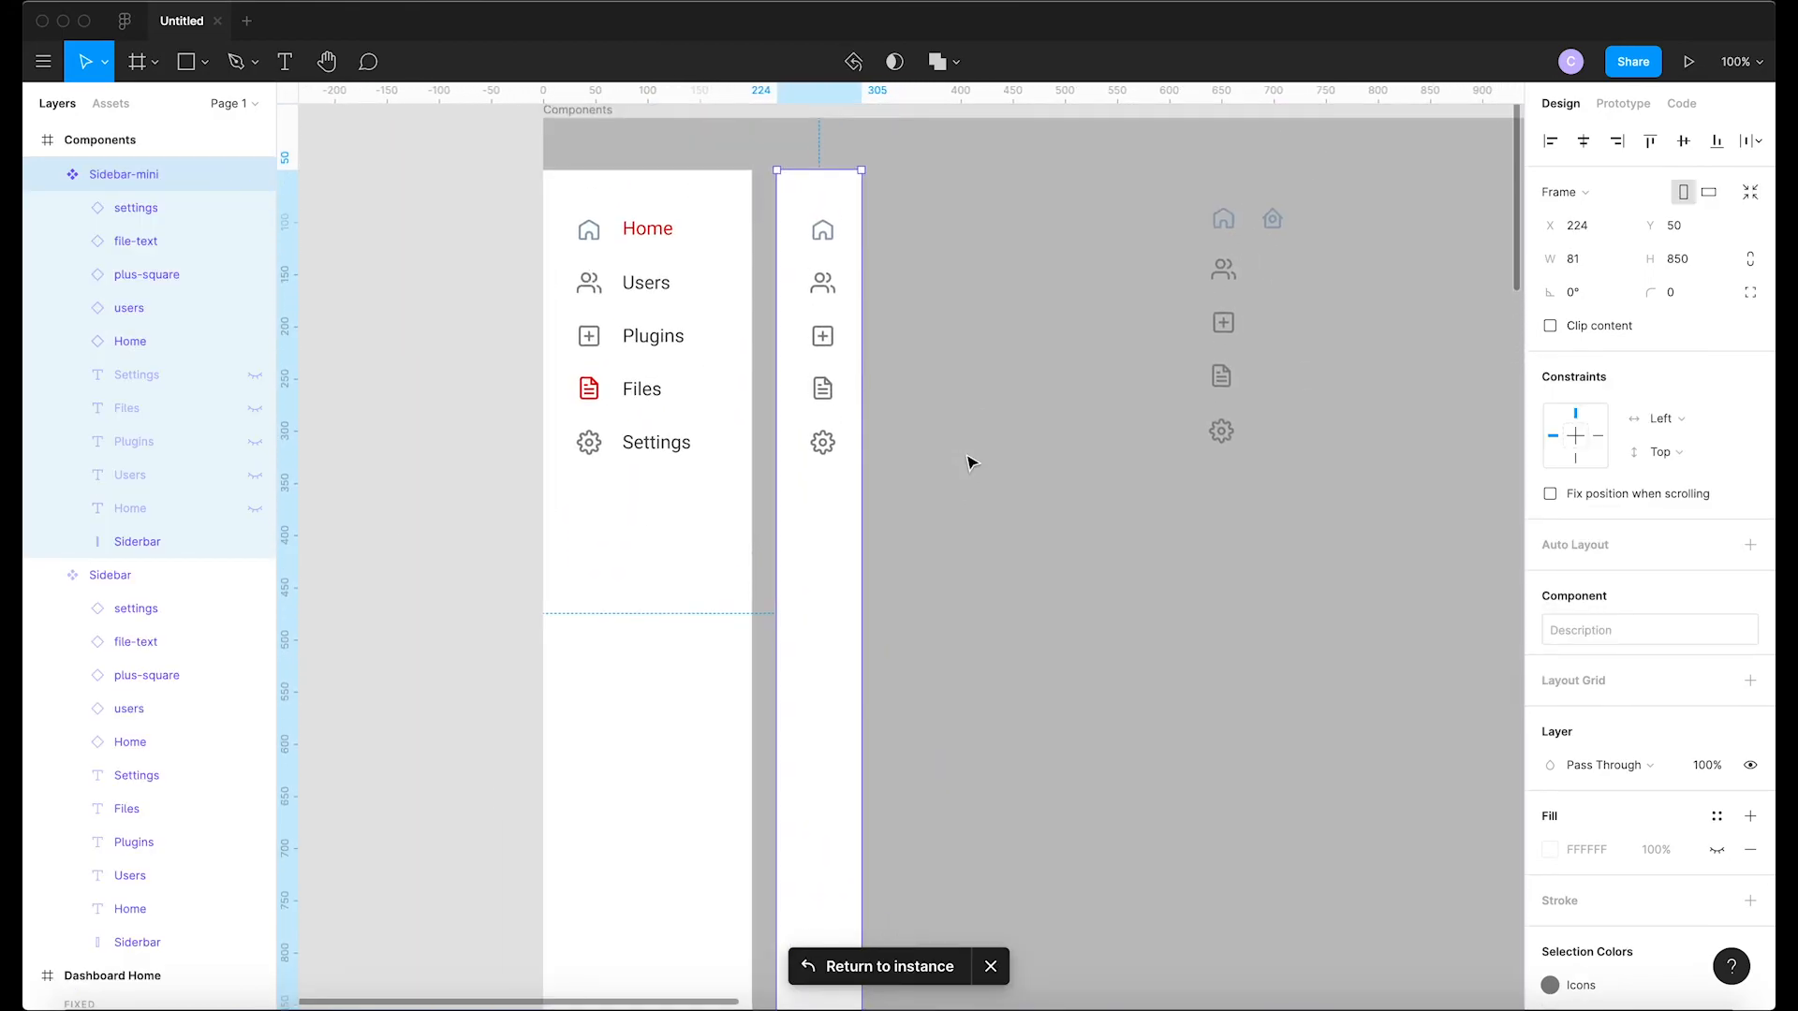
Undo the push of the Users screen's Sidebar overrides to the master Sidebar component
scroll(968, 456, "right", 2)
left_click(1161, 398)
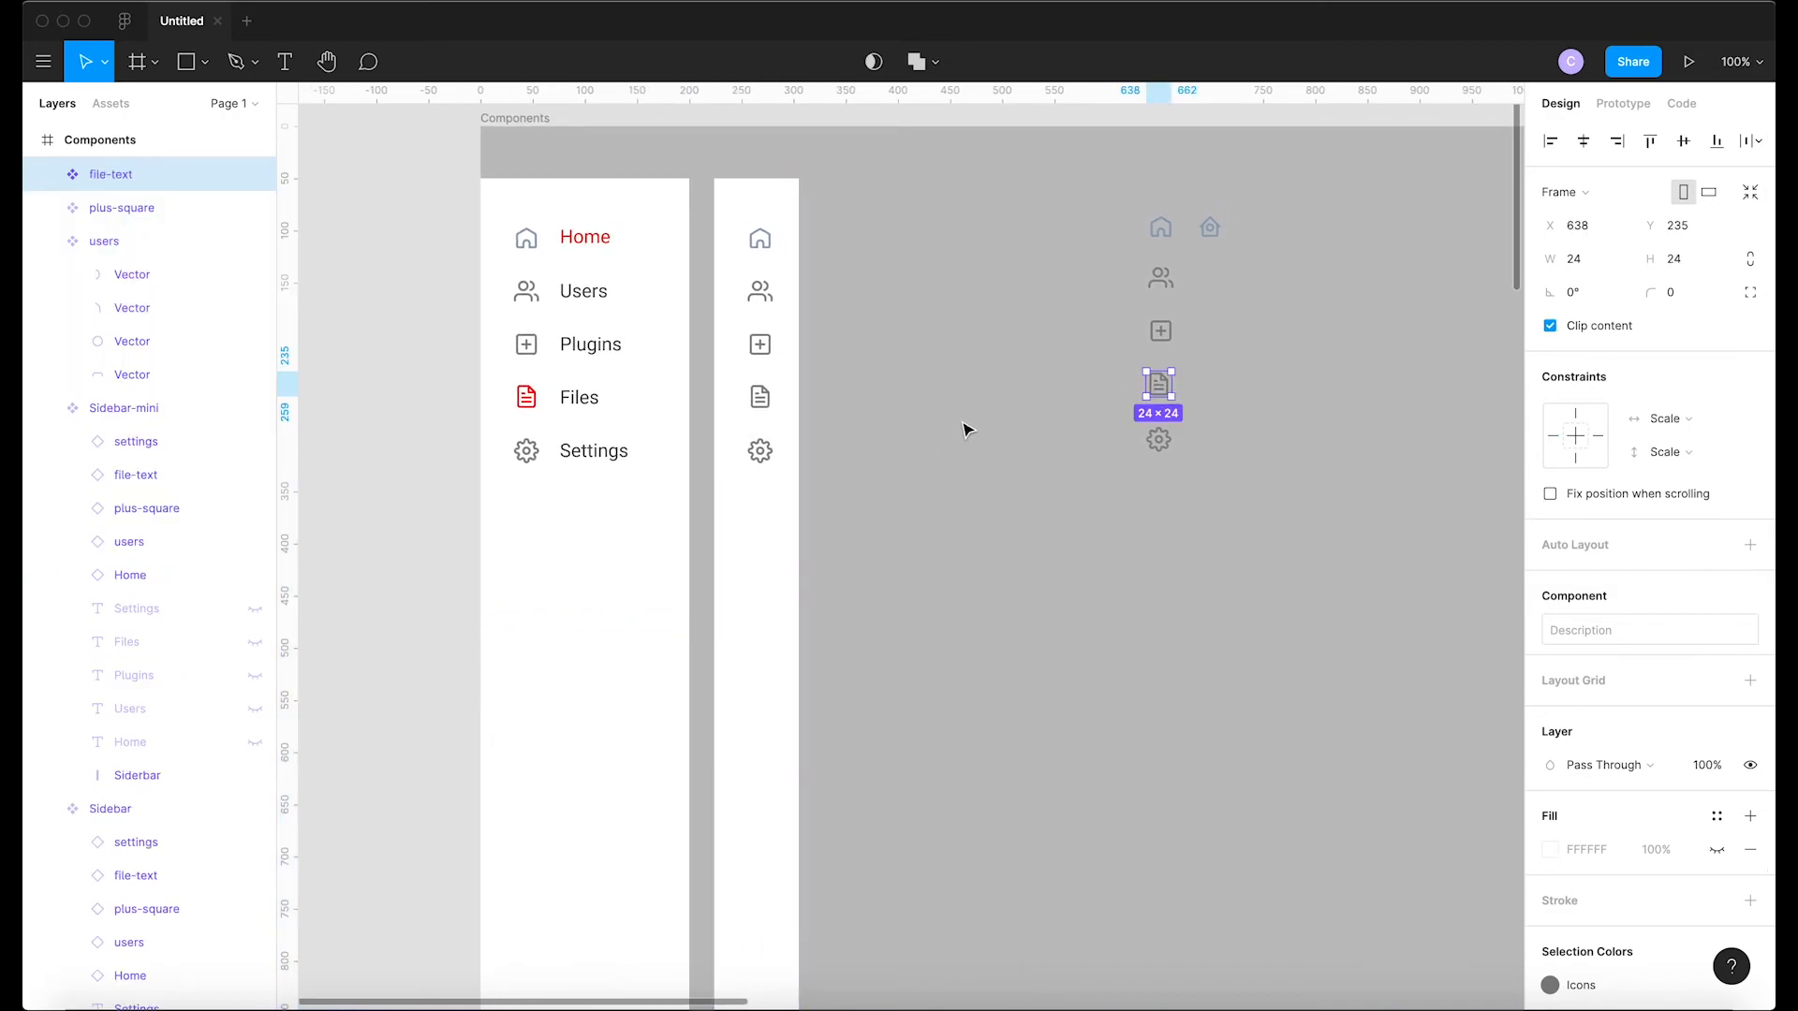
key("super+z")
key("super+z")
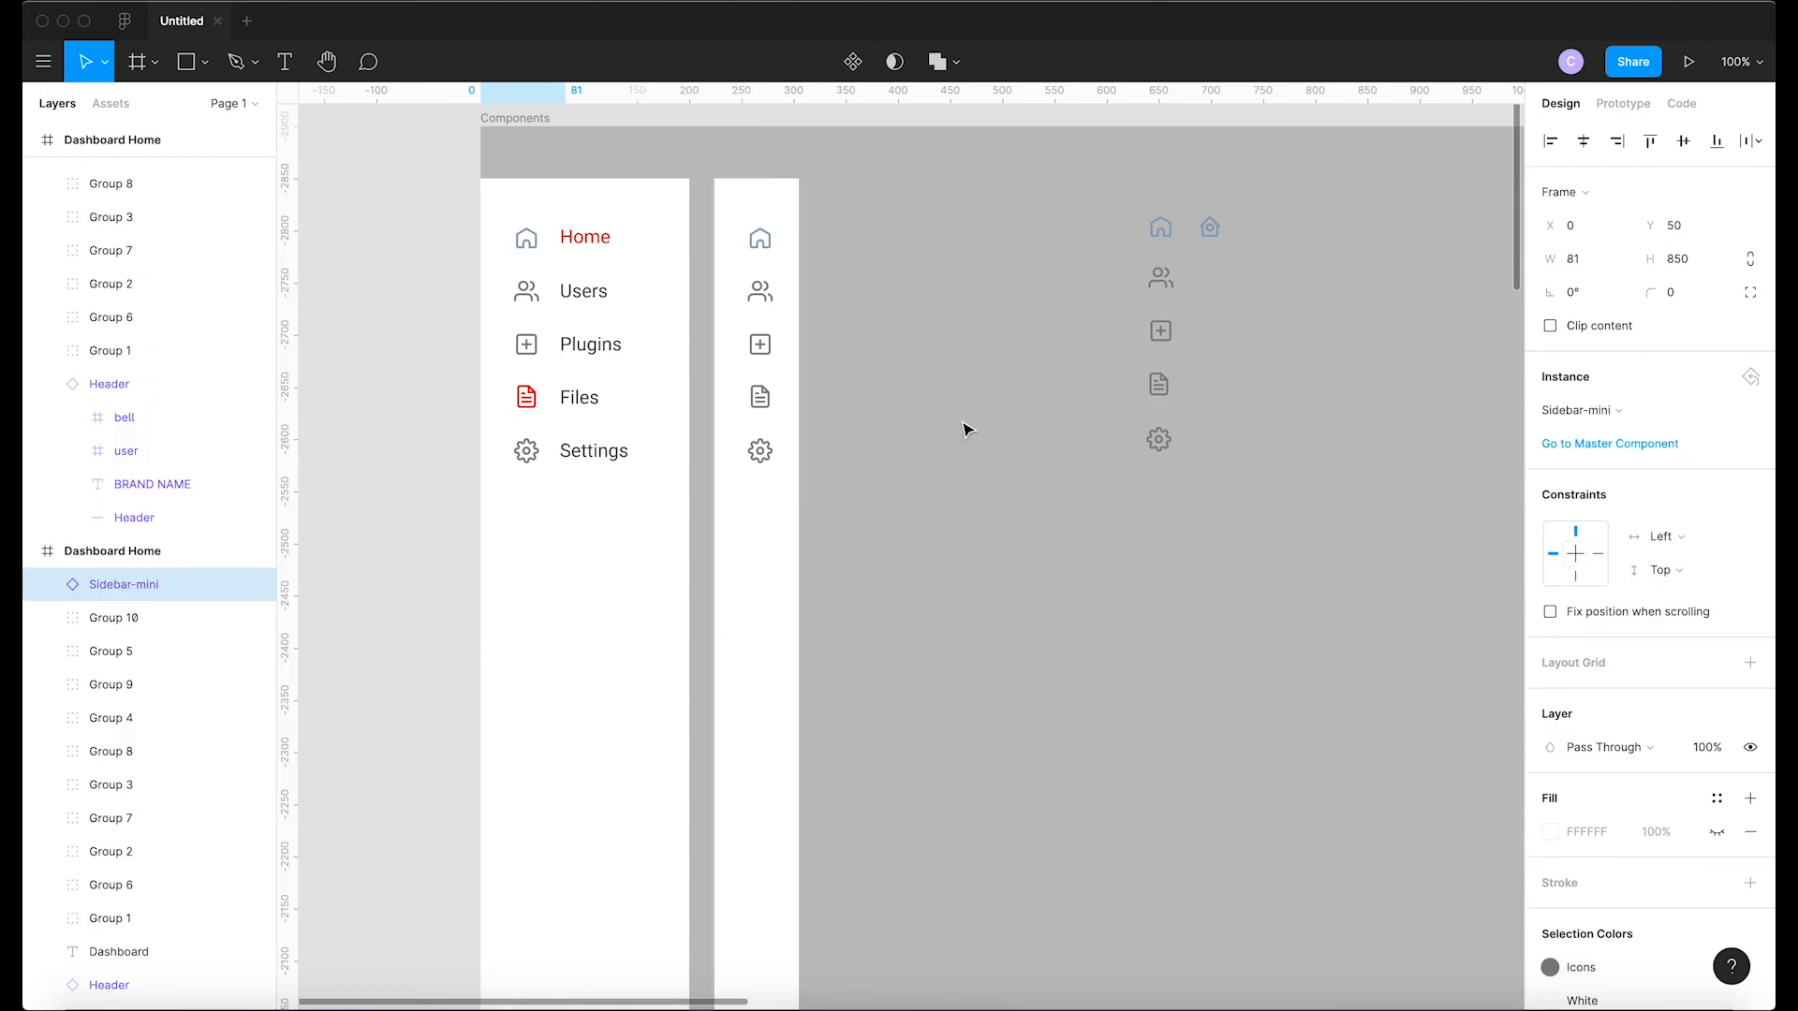
key("super+z")
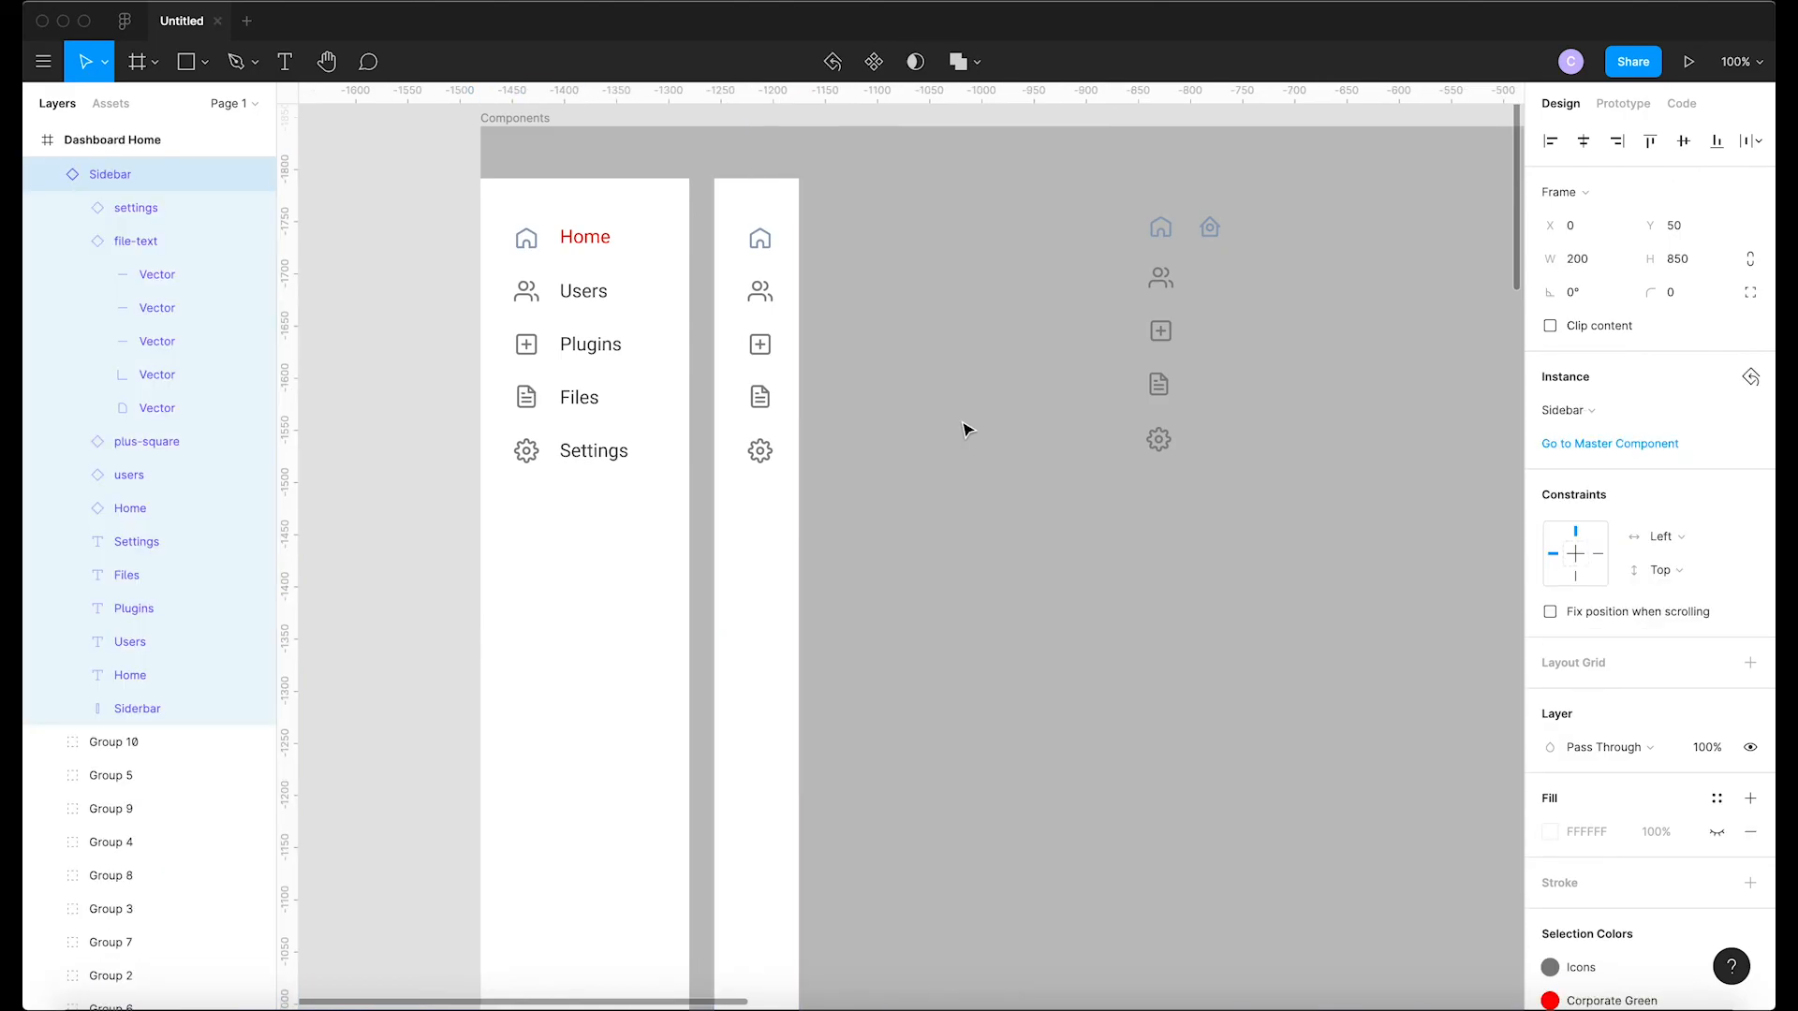
Apply the Corporate Green color style to the master file-text icon component in the Components frame
left_click(1164, 397)
scroll(1658, 937, "down", 3)
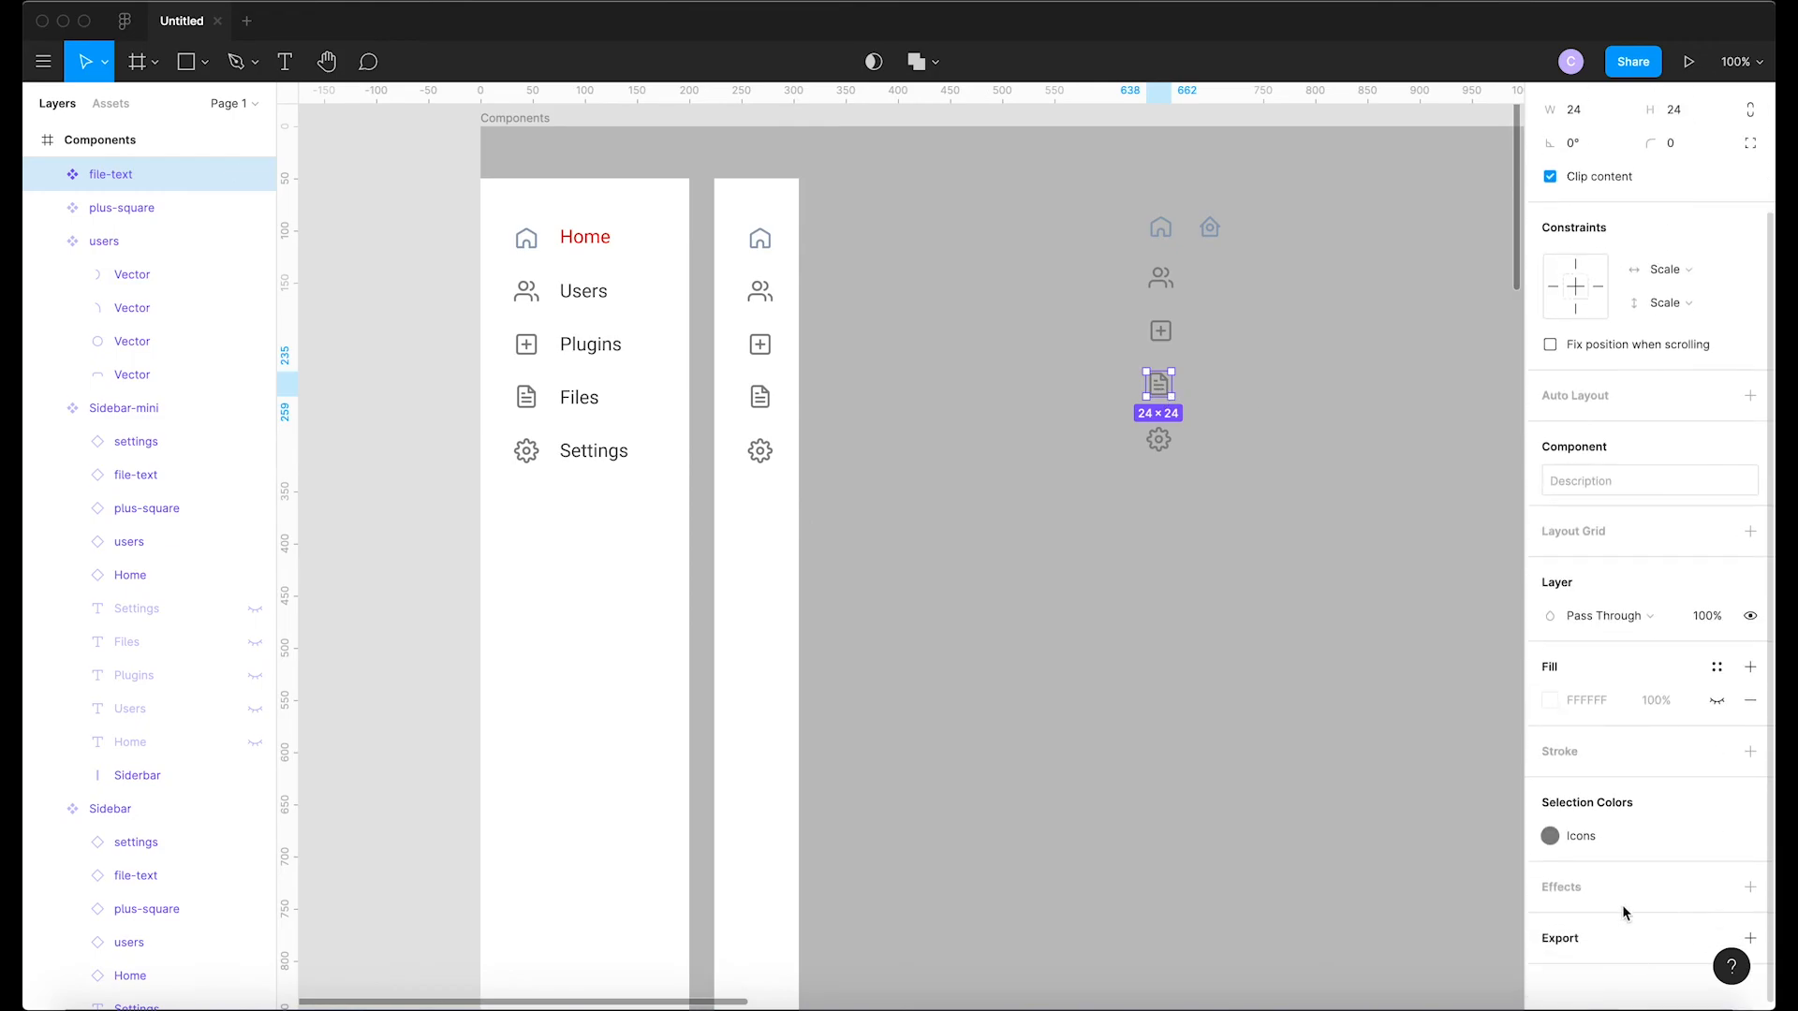
left_click(1635, 838)
left_click(1399, 888)
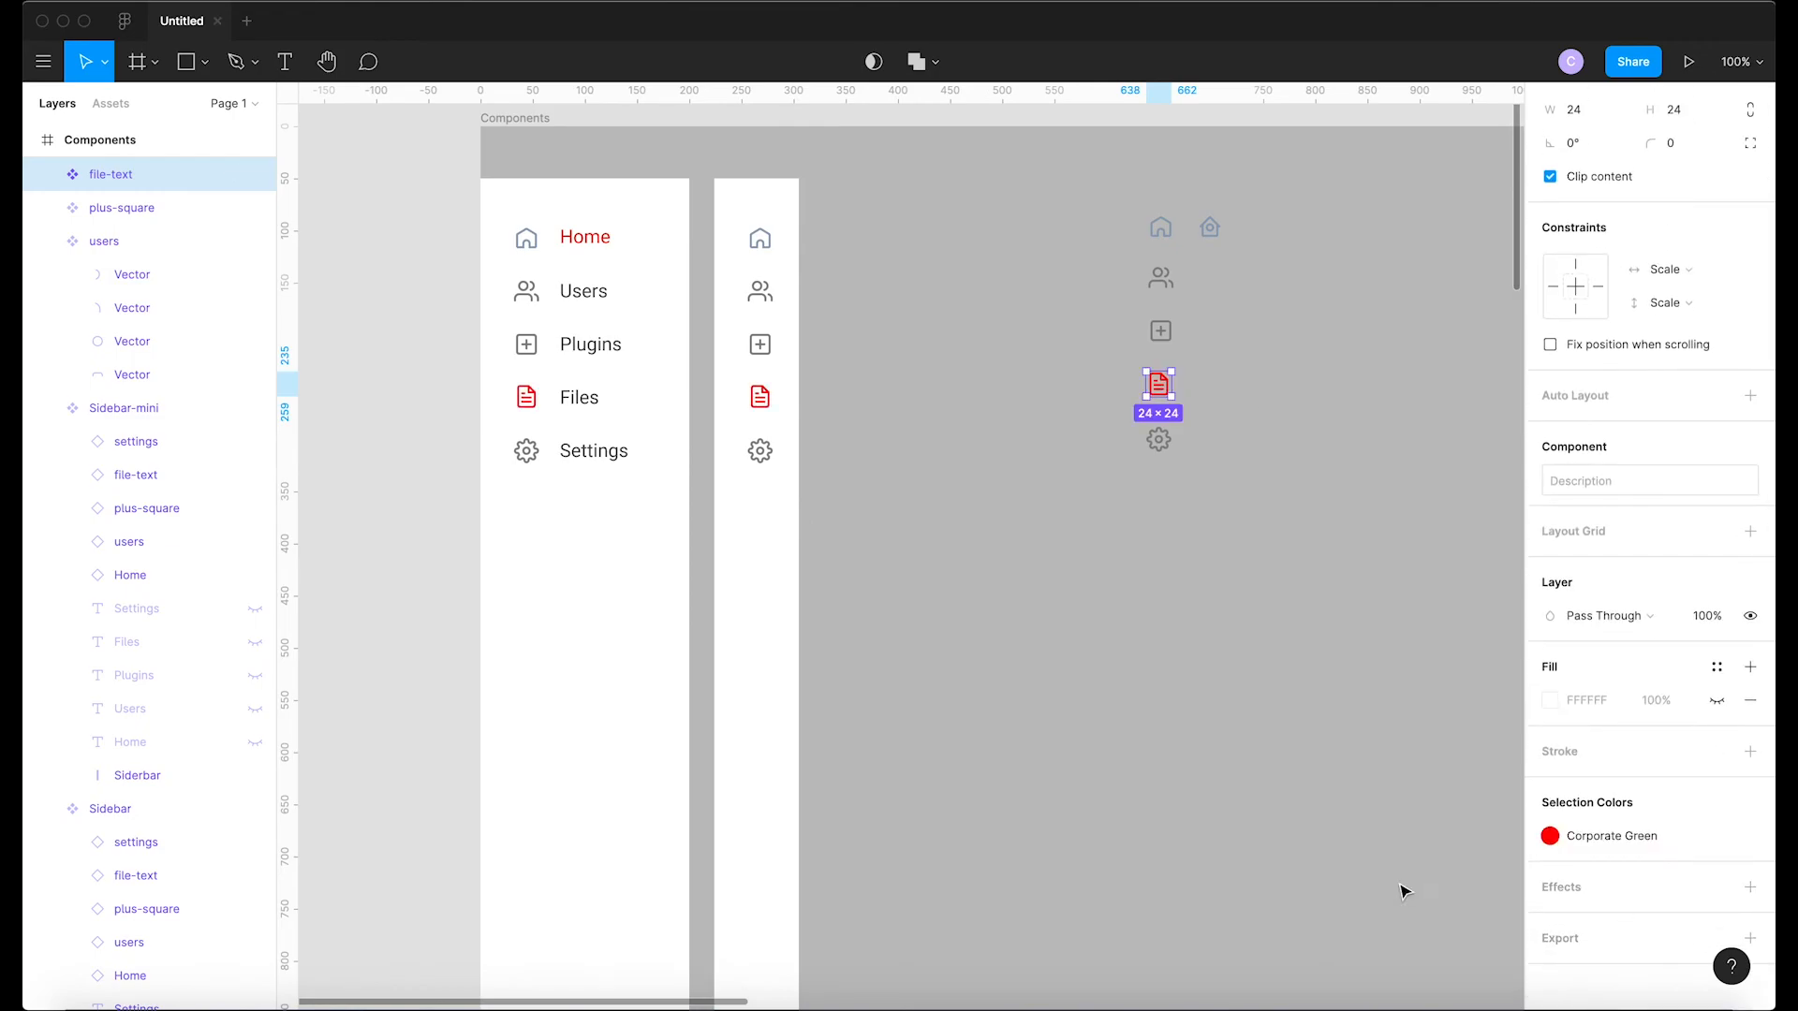
left_click(1049, 624)
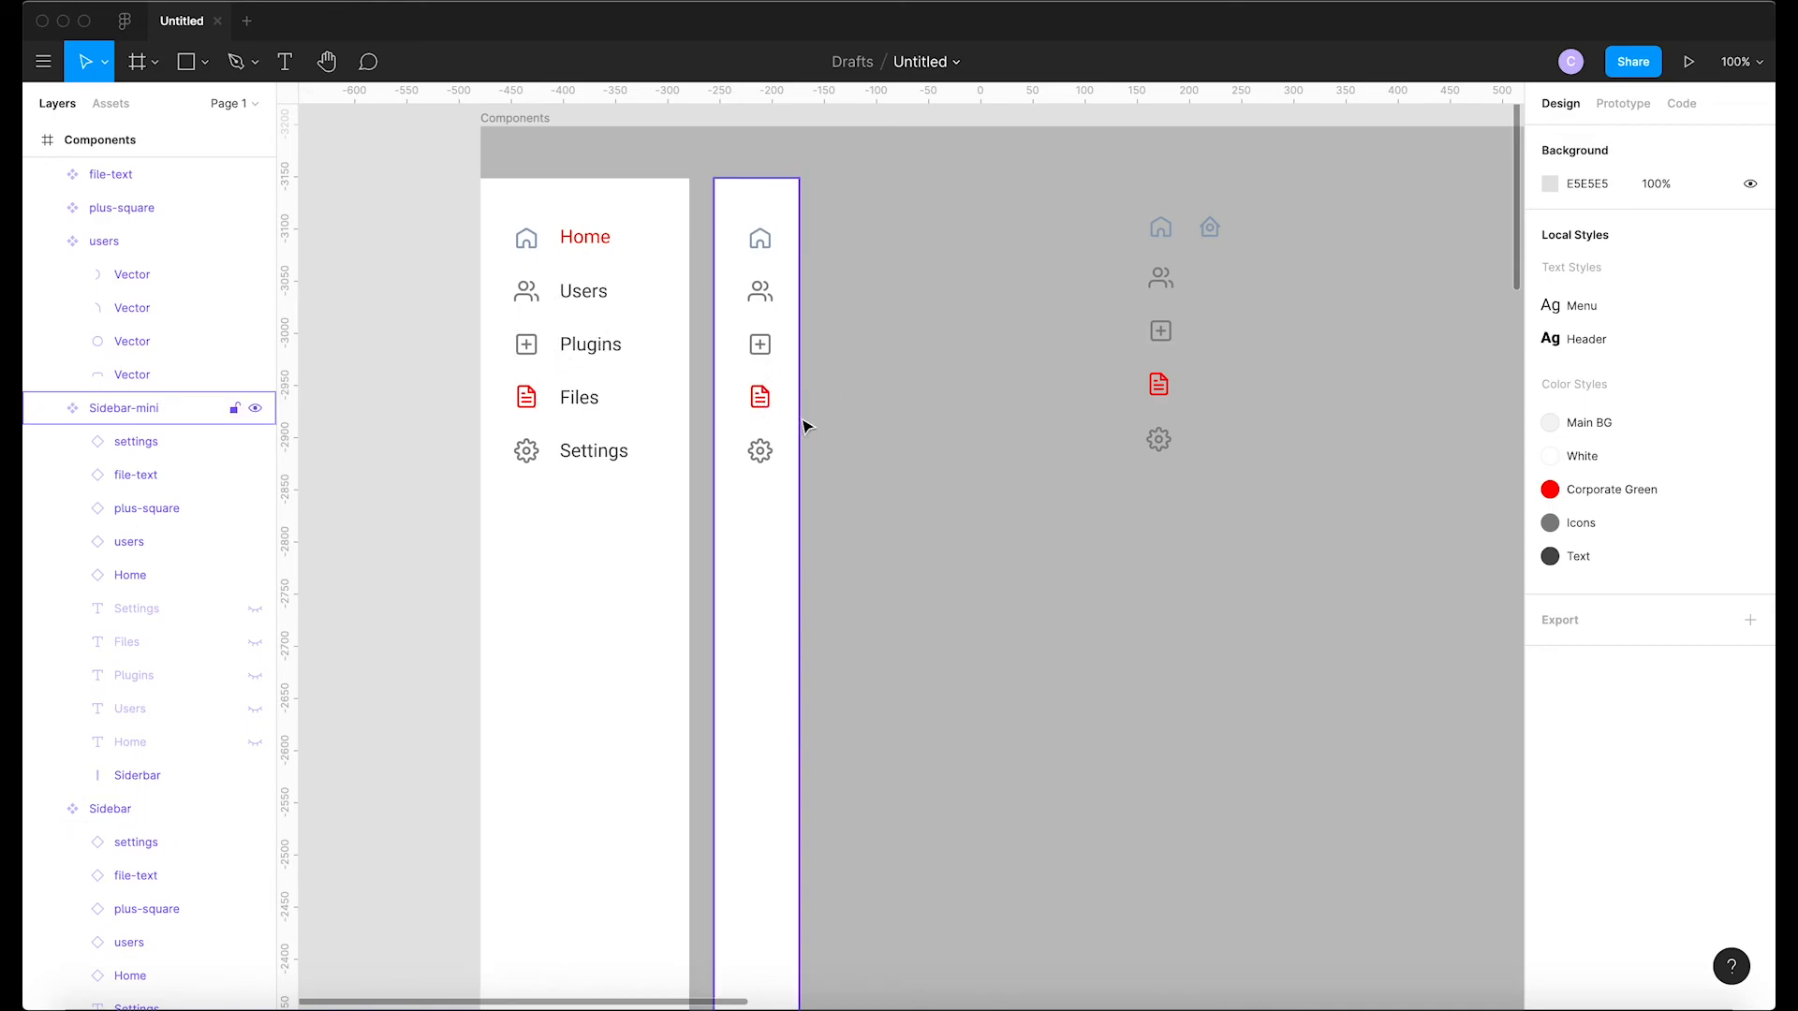
Undo the color style change on the master file-text icon
key("super+z")
key("super+z")
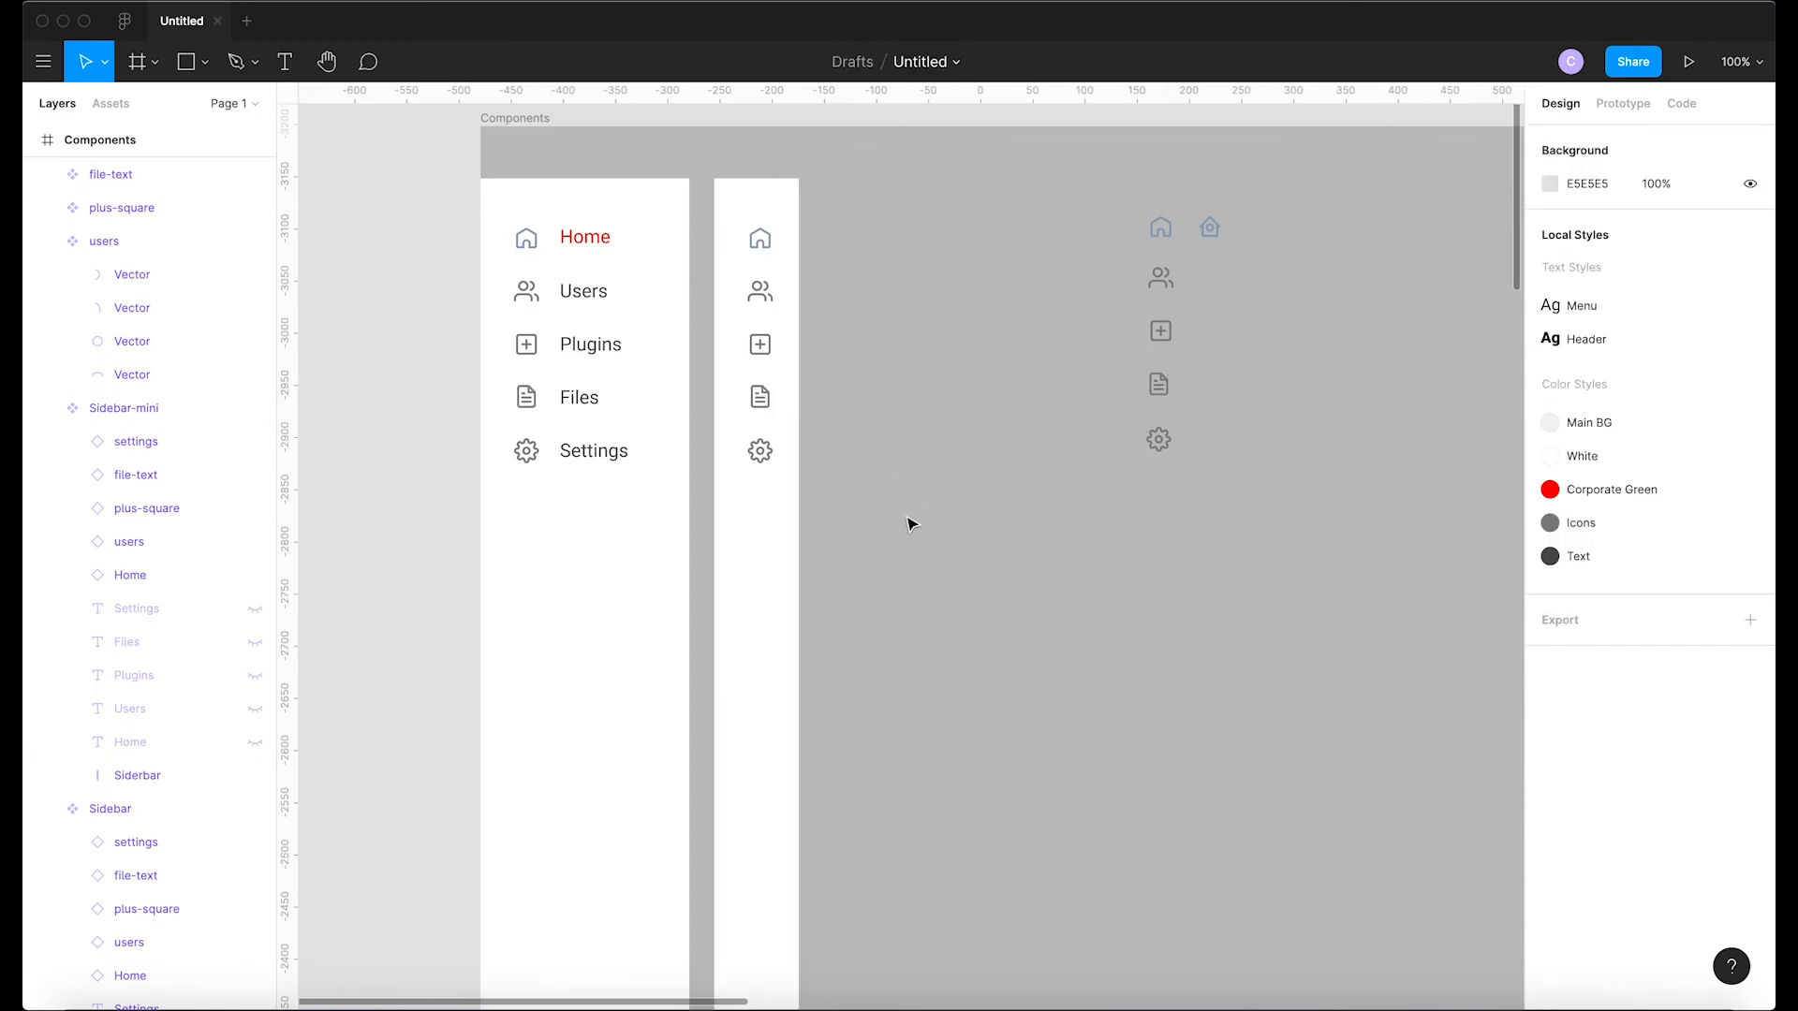
Return to the Dashboard Home frames below the Components frame to view their sidebars
scroll(911, 523, "down", 5)
scroll(911, 523, "down", 5)
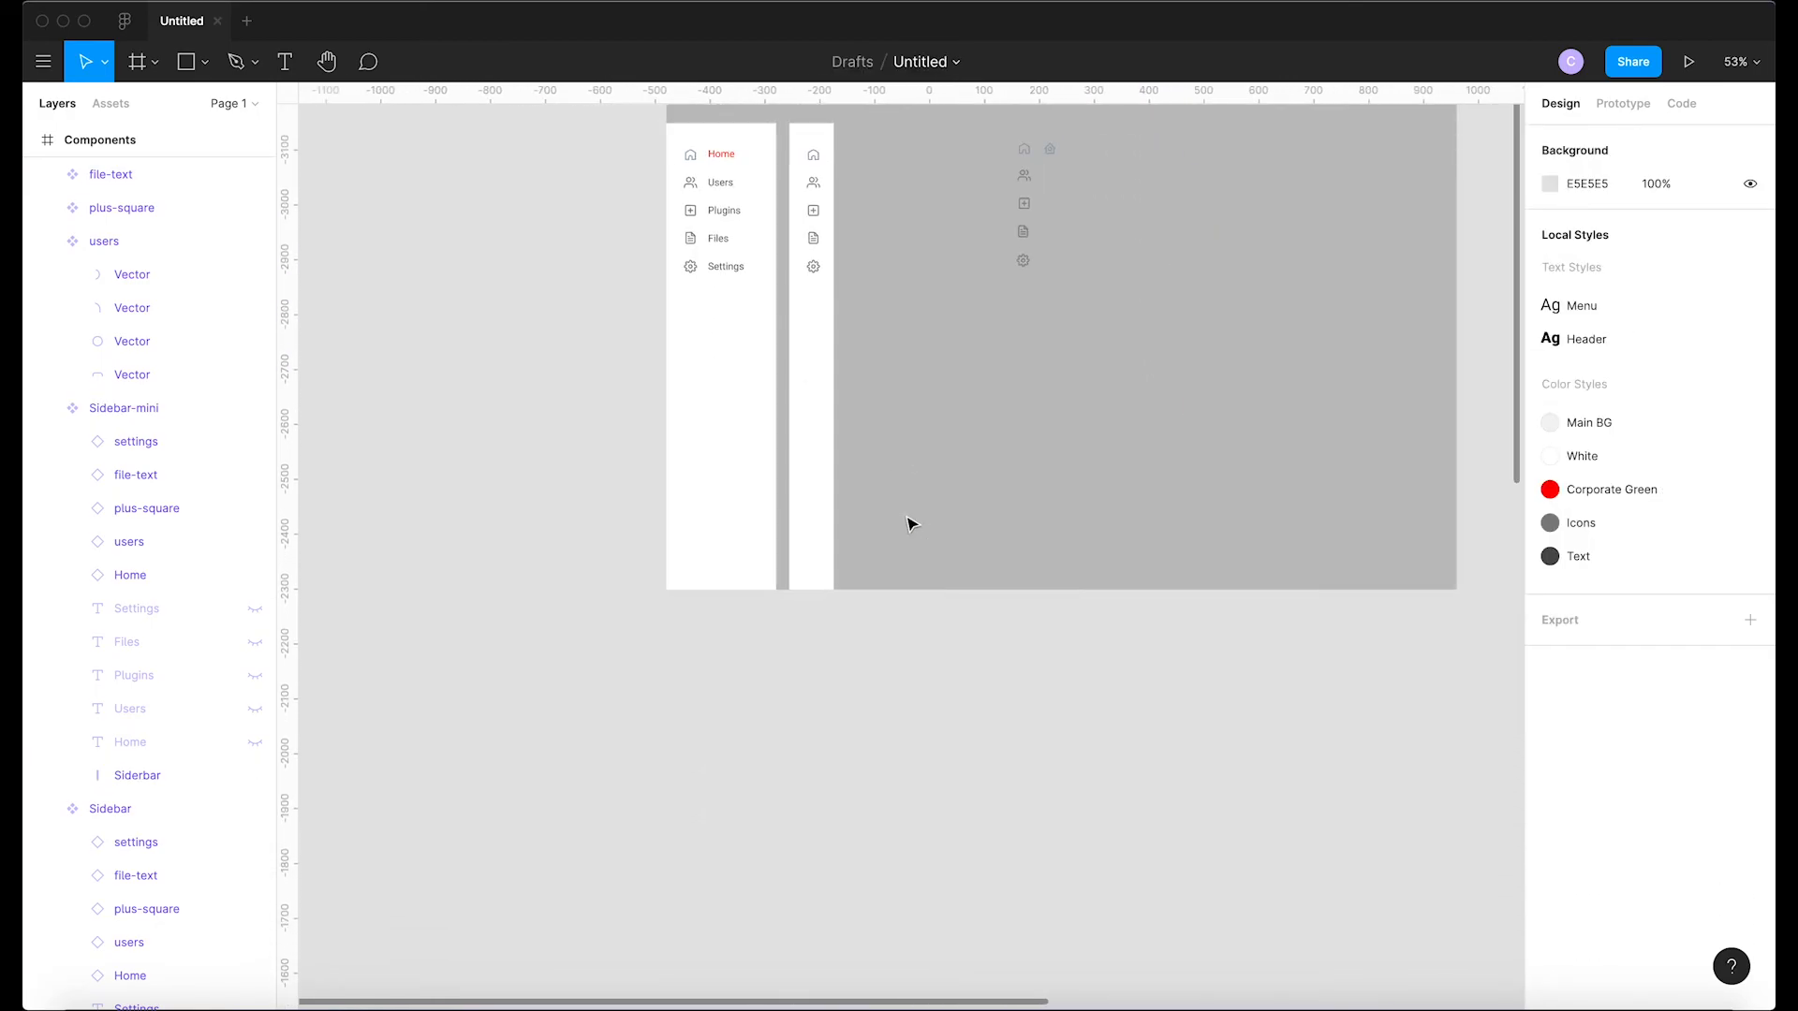
scroll(911, 522, "up", 1)
scroll(911, 522, "right", 1)
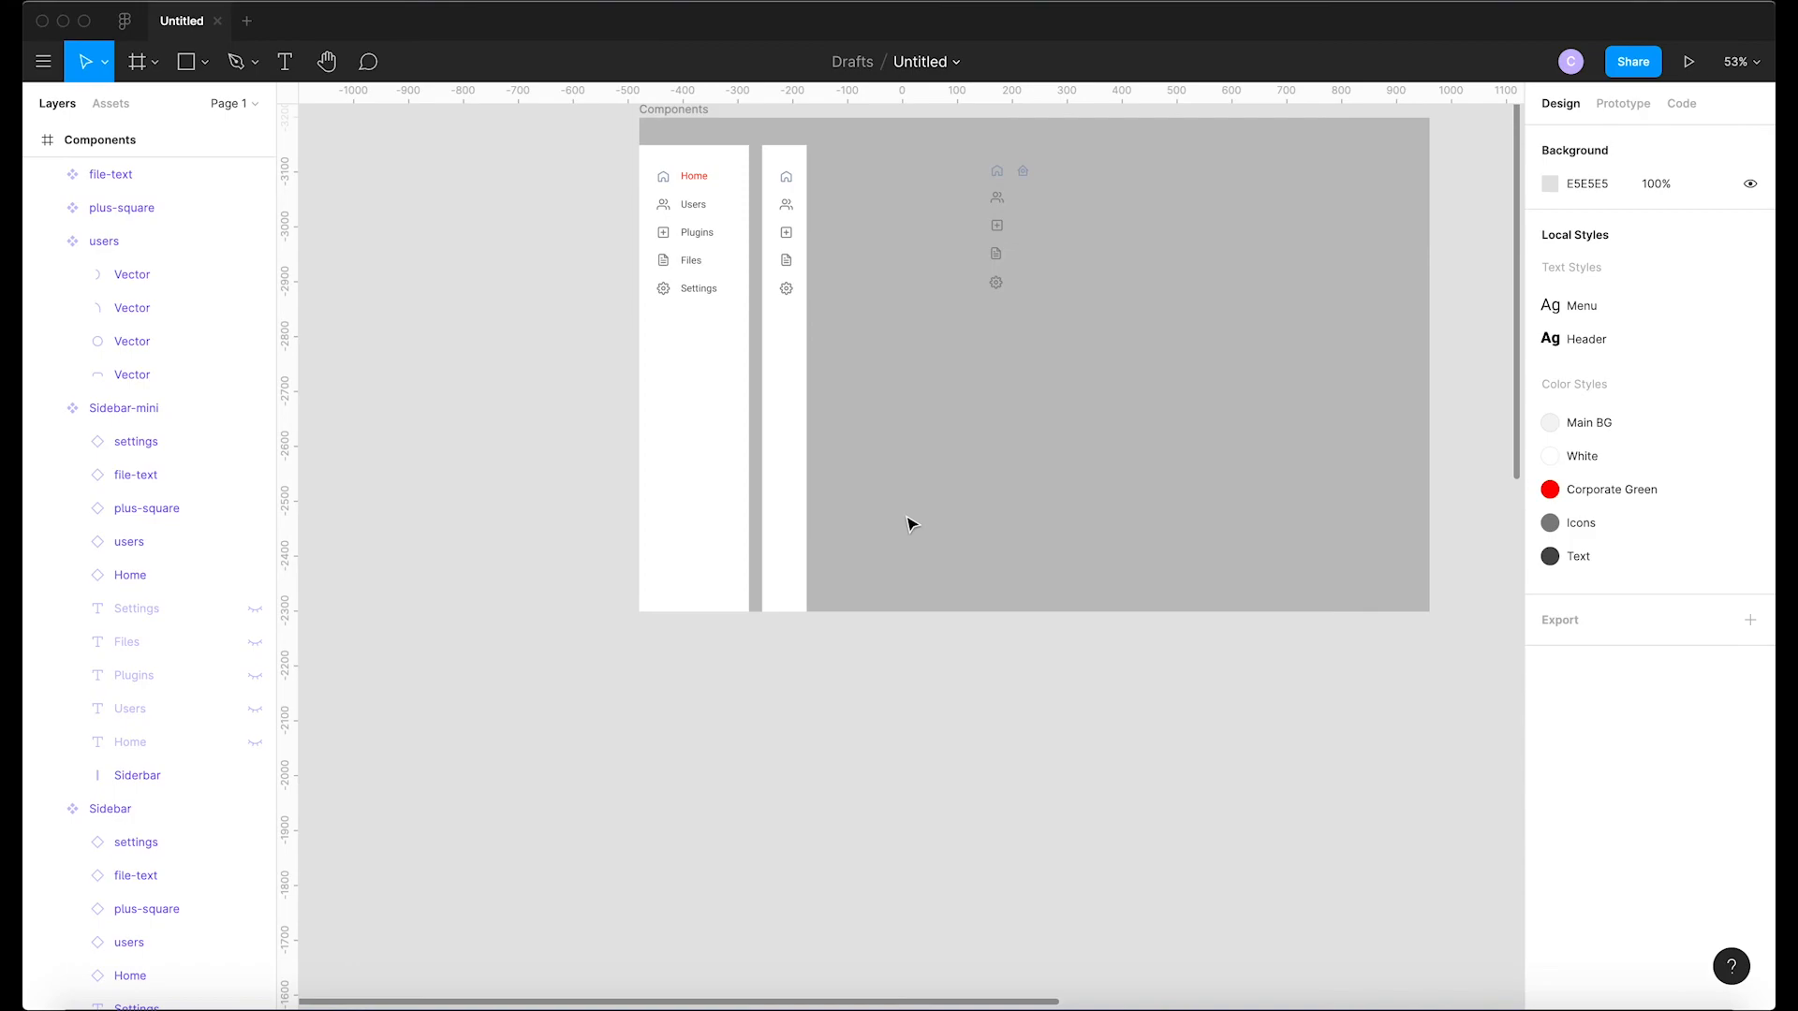
scroll(912, 522, "down", 20)
scroll(911, 523, "right", 6)
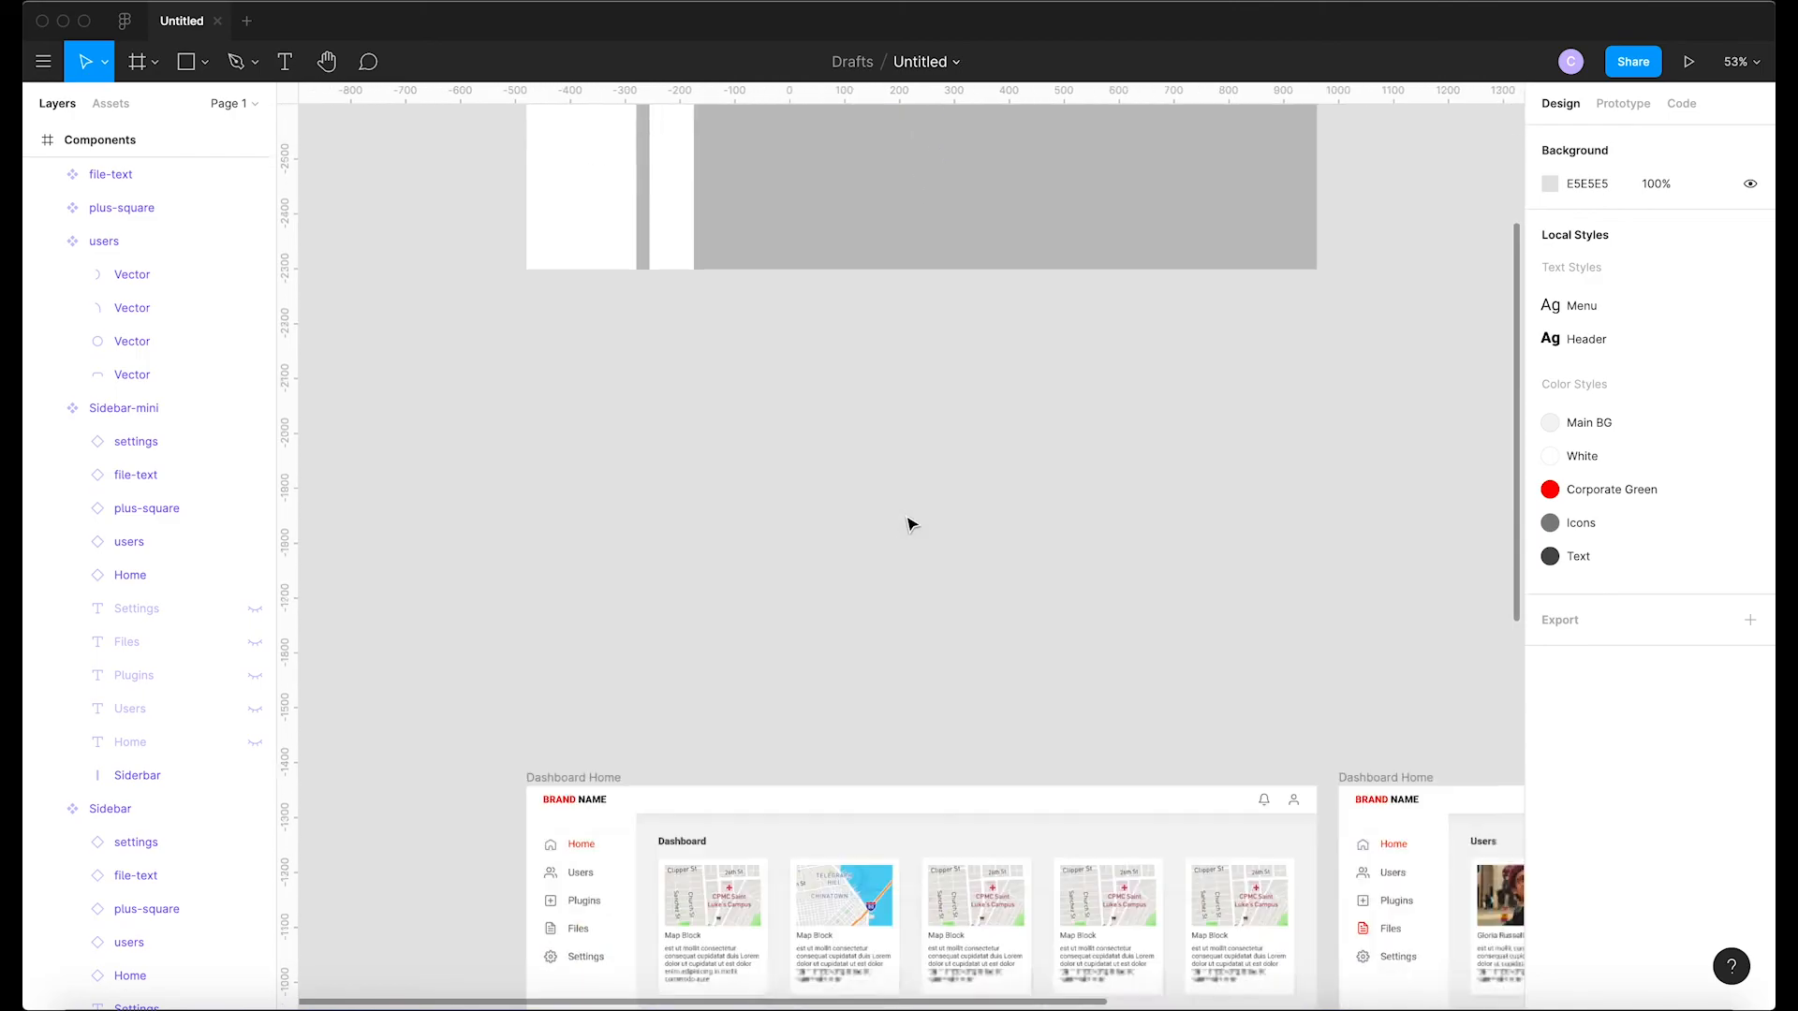